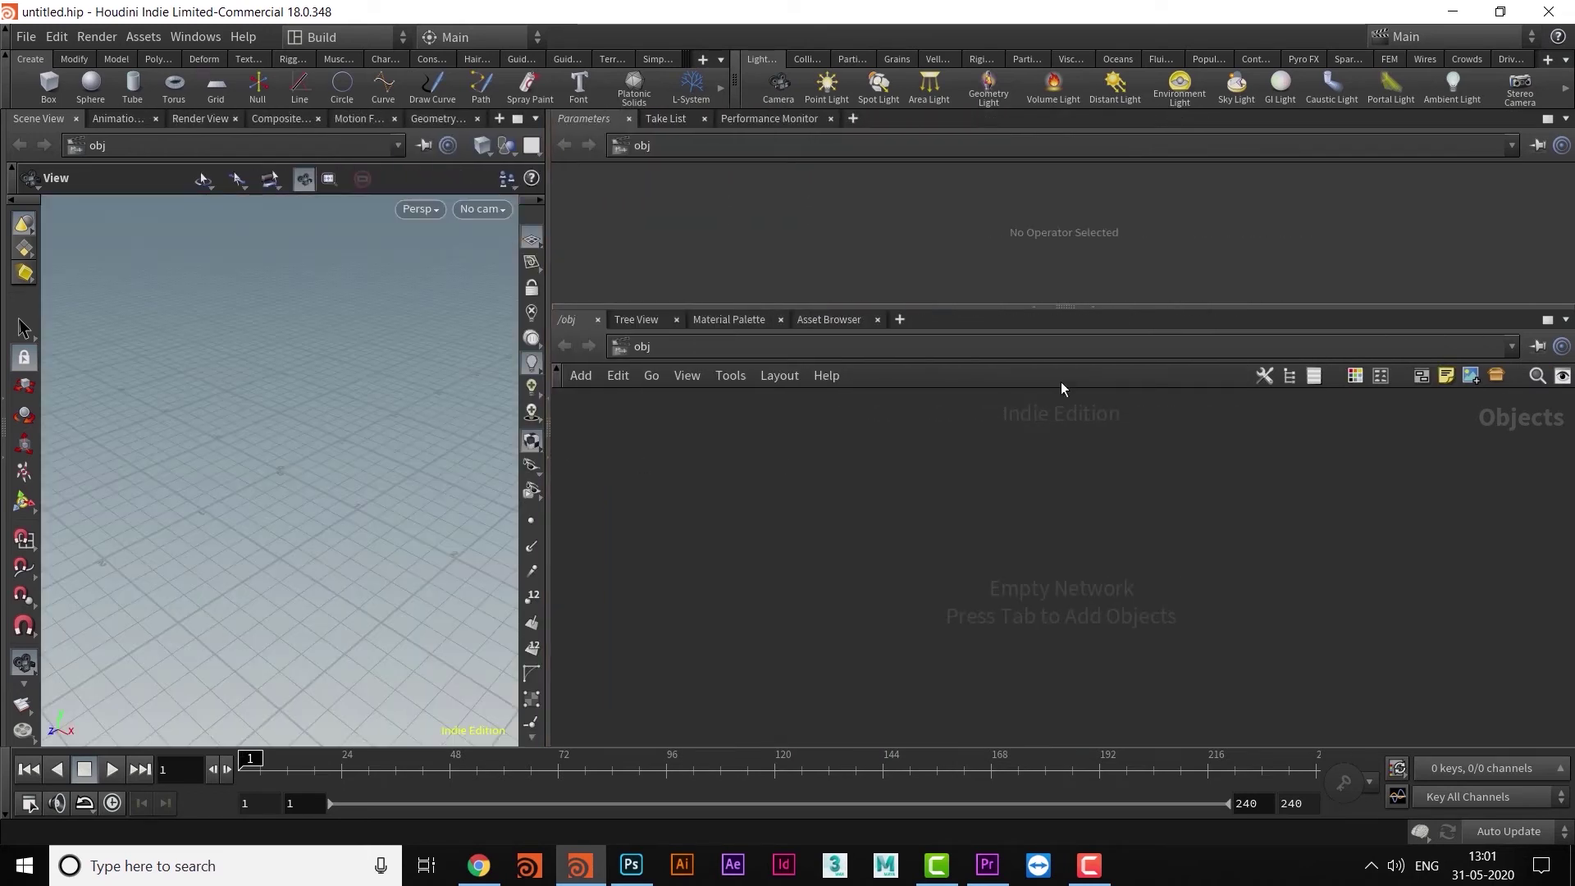
Add a Geometry node to the empty object-level network.
mouse_move(1075, 312)
mouse_down()
mouse_move(1063, 443)
mouse_move(1077, 264)
mouse_move(1070, 364)
mouse_move(1070, 325)
mouse_up()
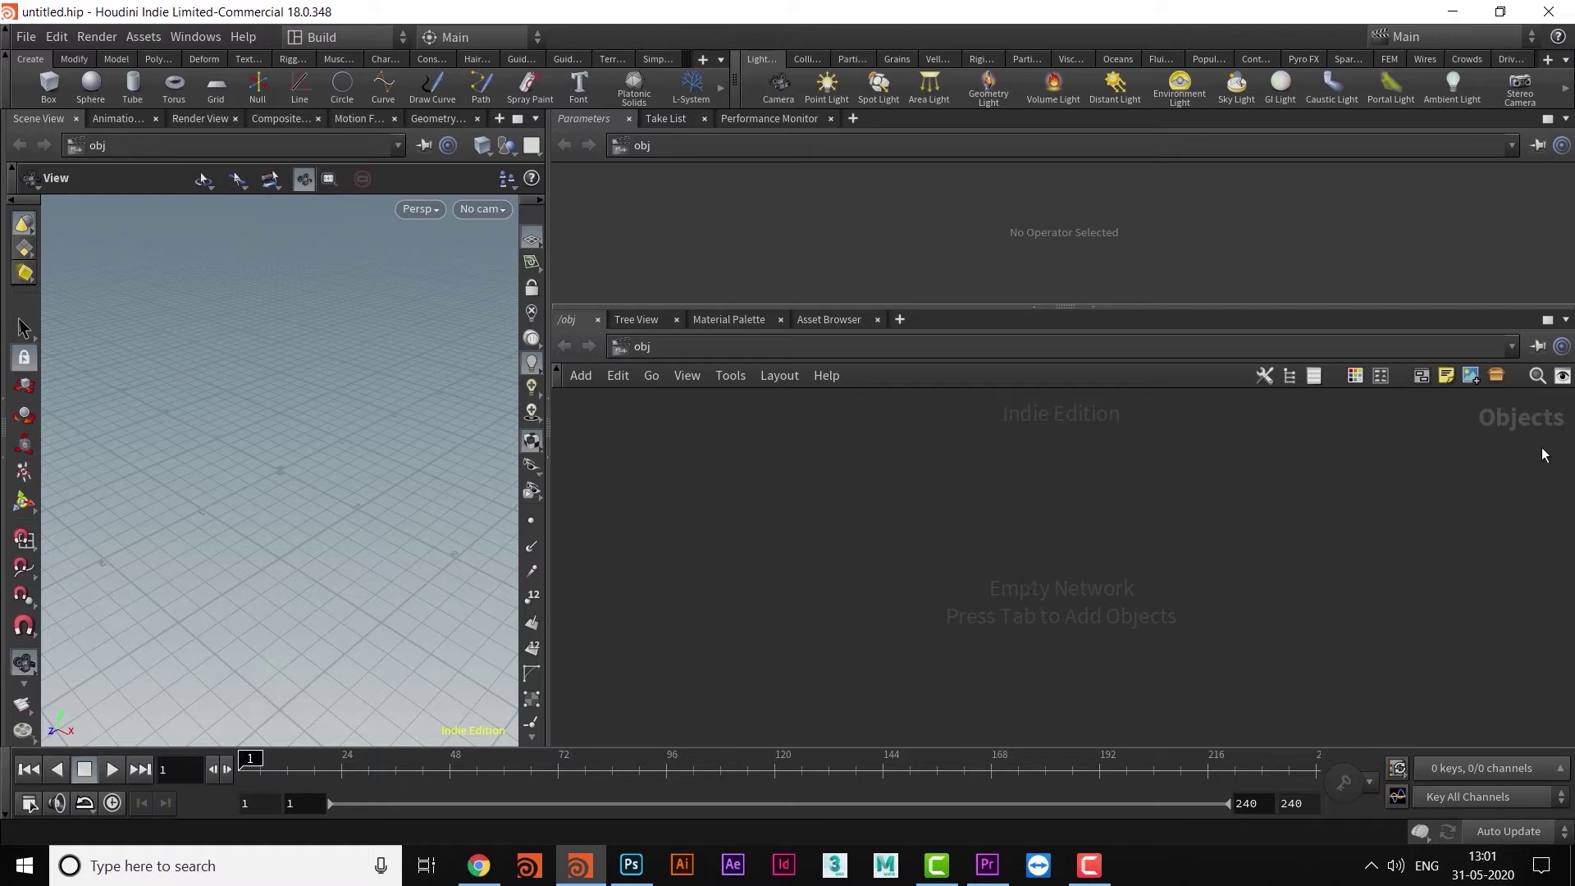
key(Tab)
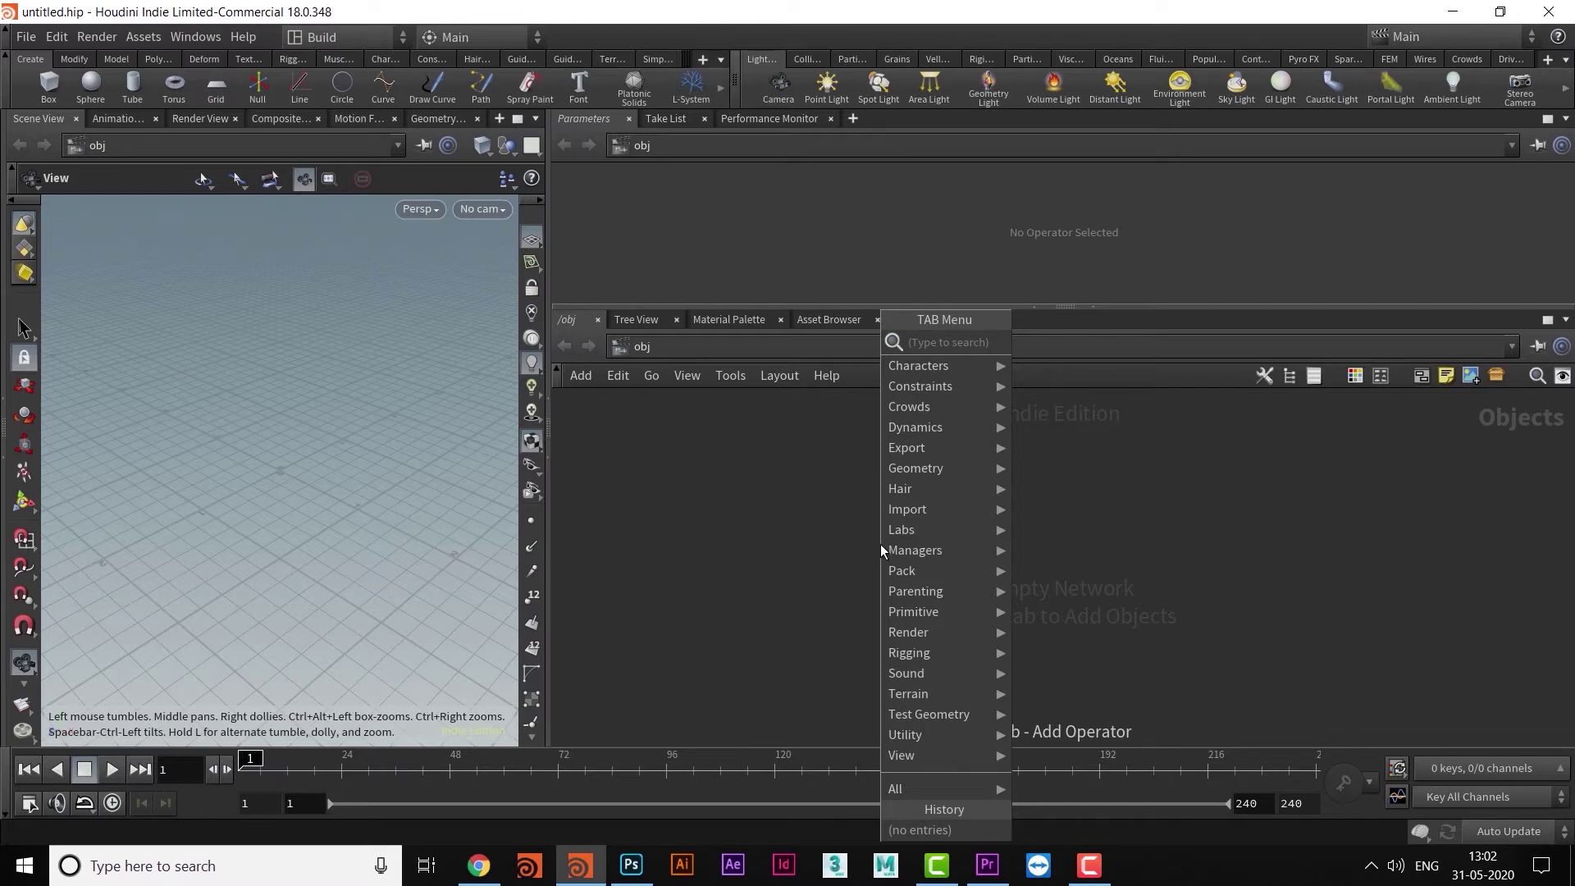
text(geo)
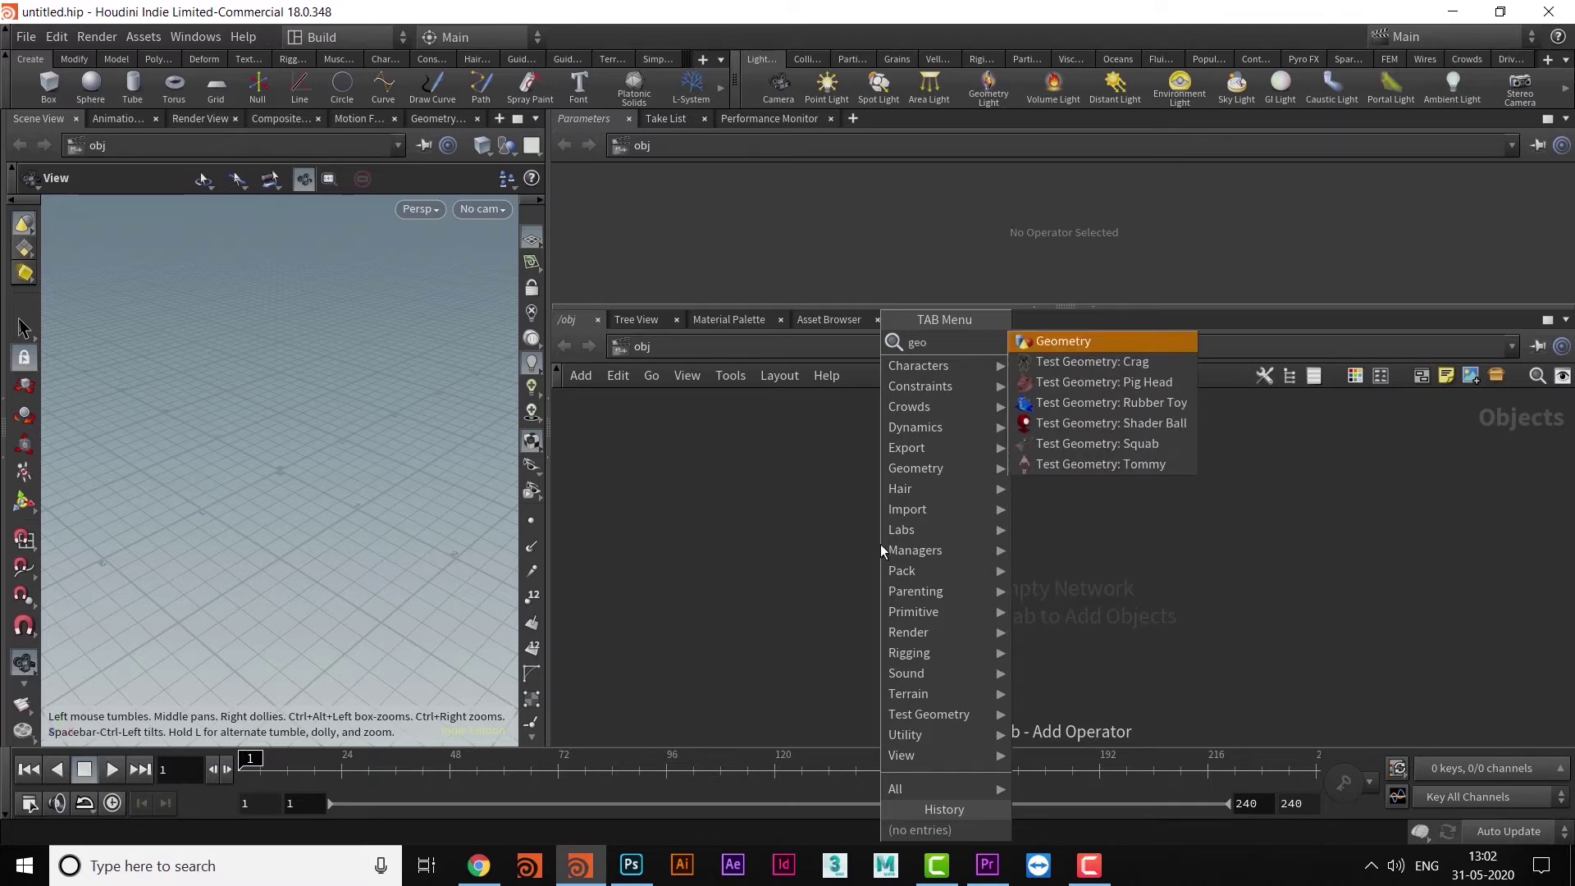
key(Return)
click(880, 544)
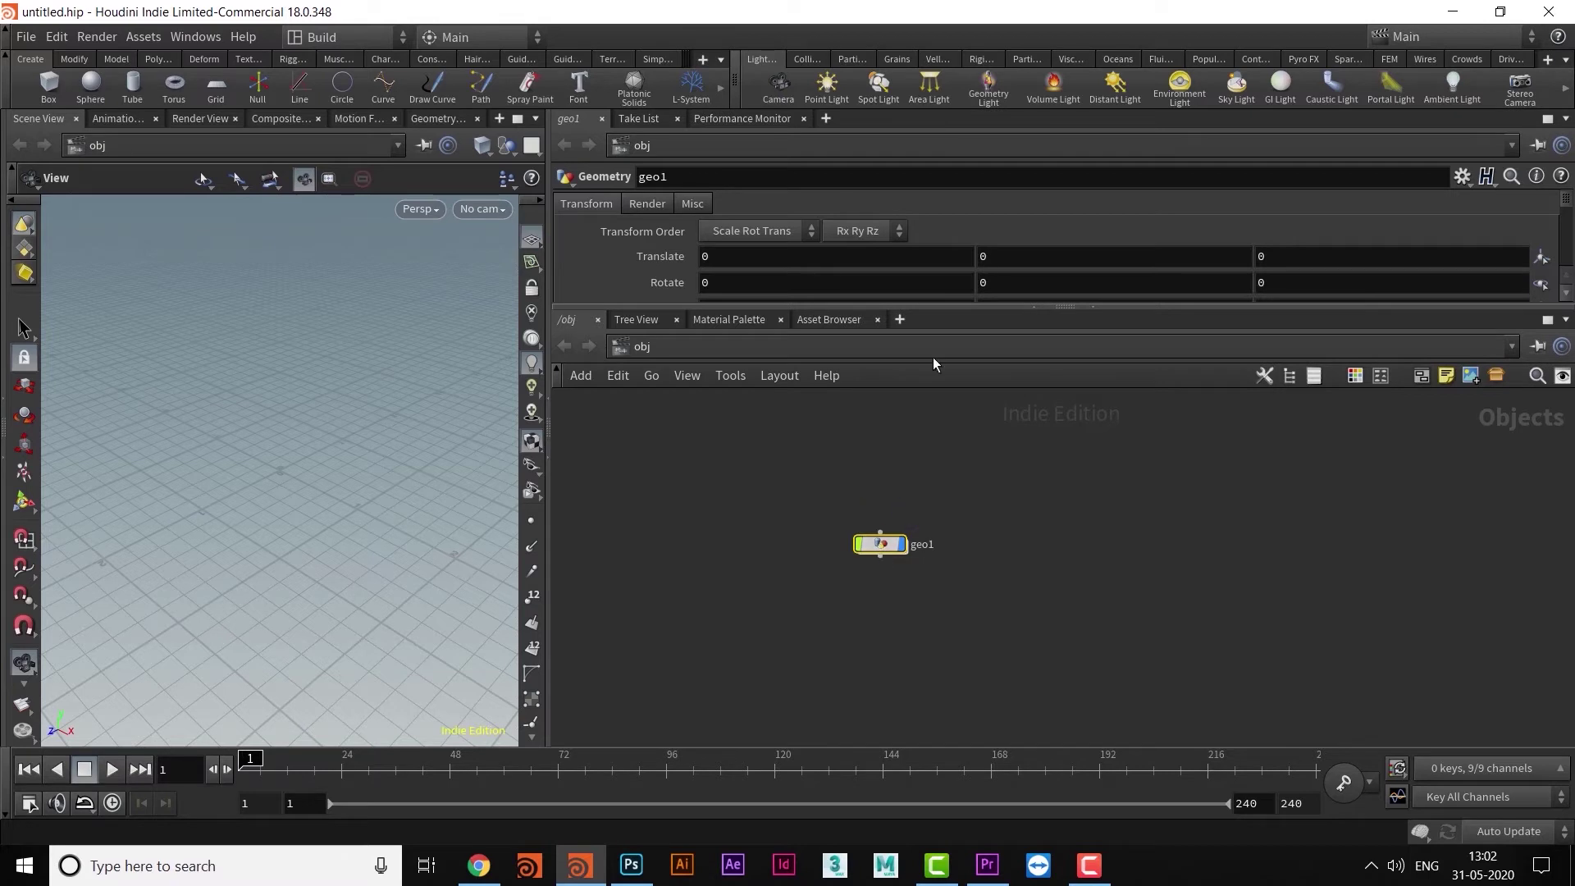
Enlarge the parameter area above the network and reposition the geo1 node near the middle of the network.
drag(960, 306, 961, 379)
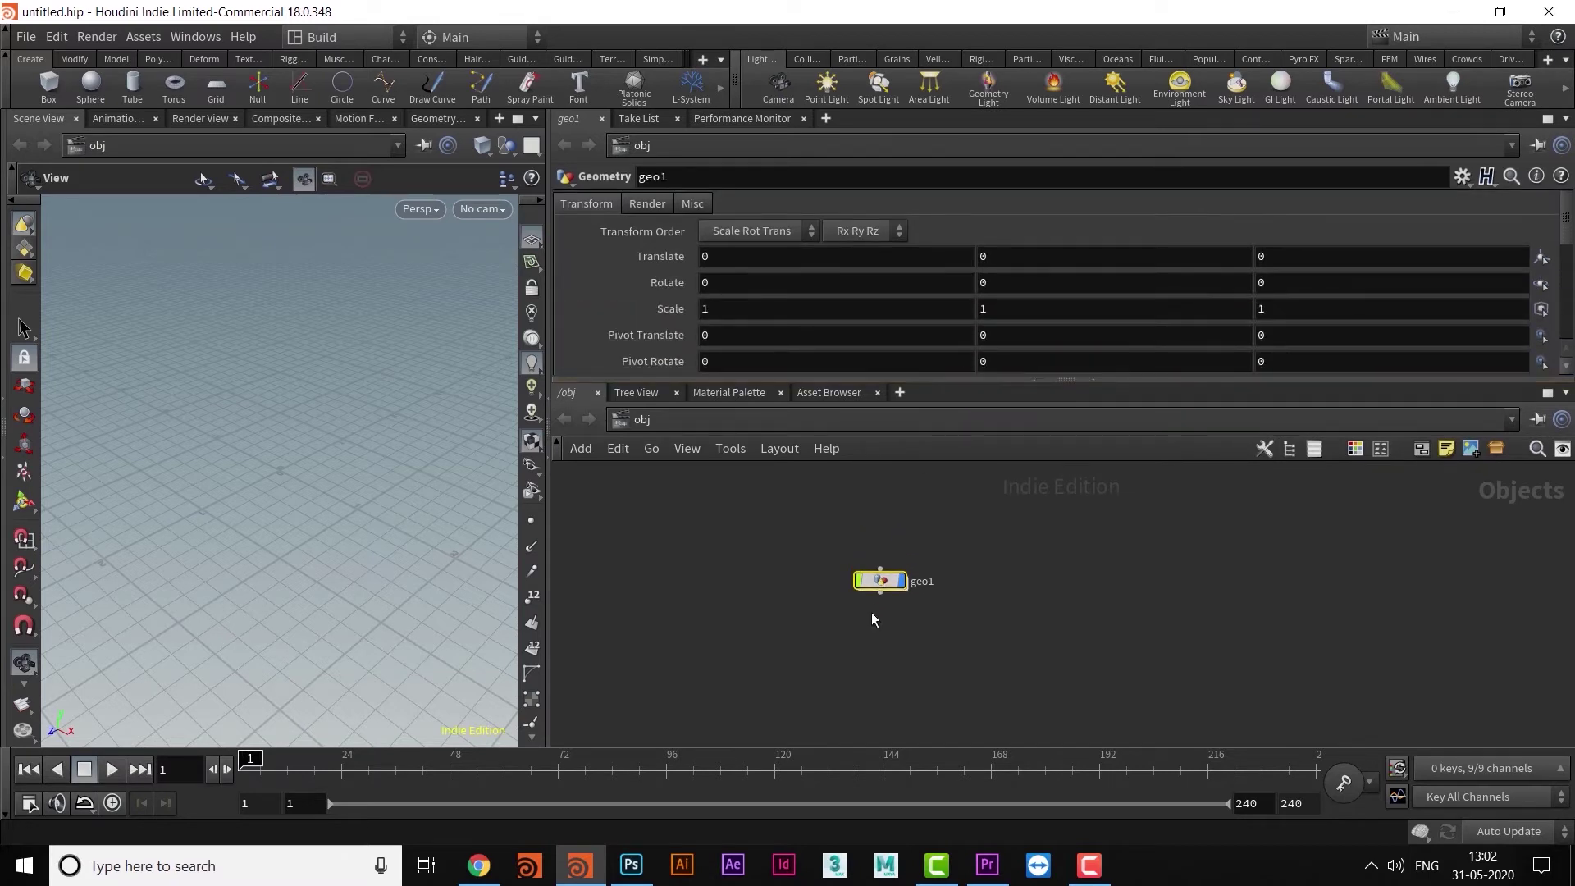
drag(875, 599, 853, 640)
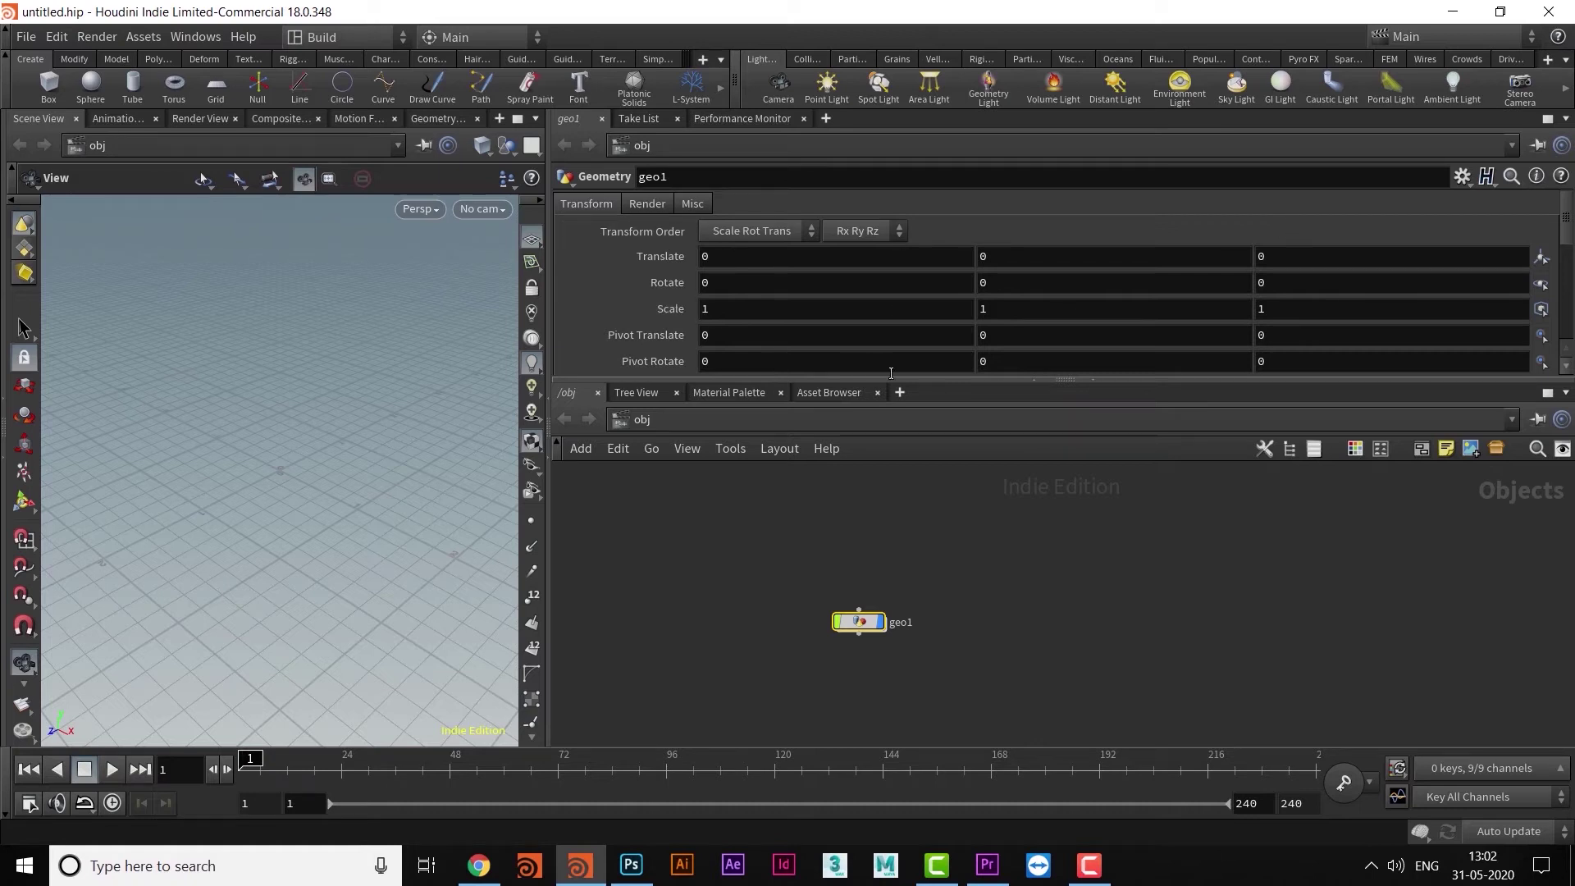
drag(891, 378, 891, 423)
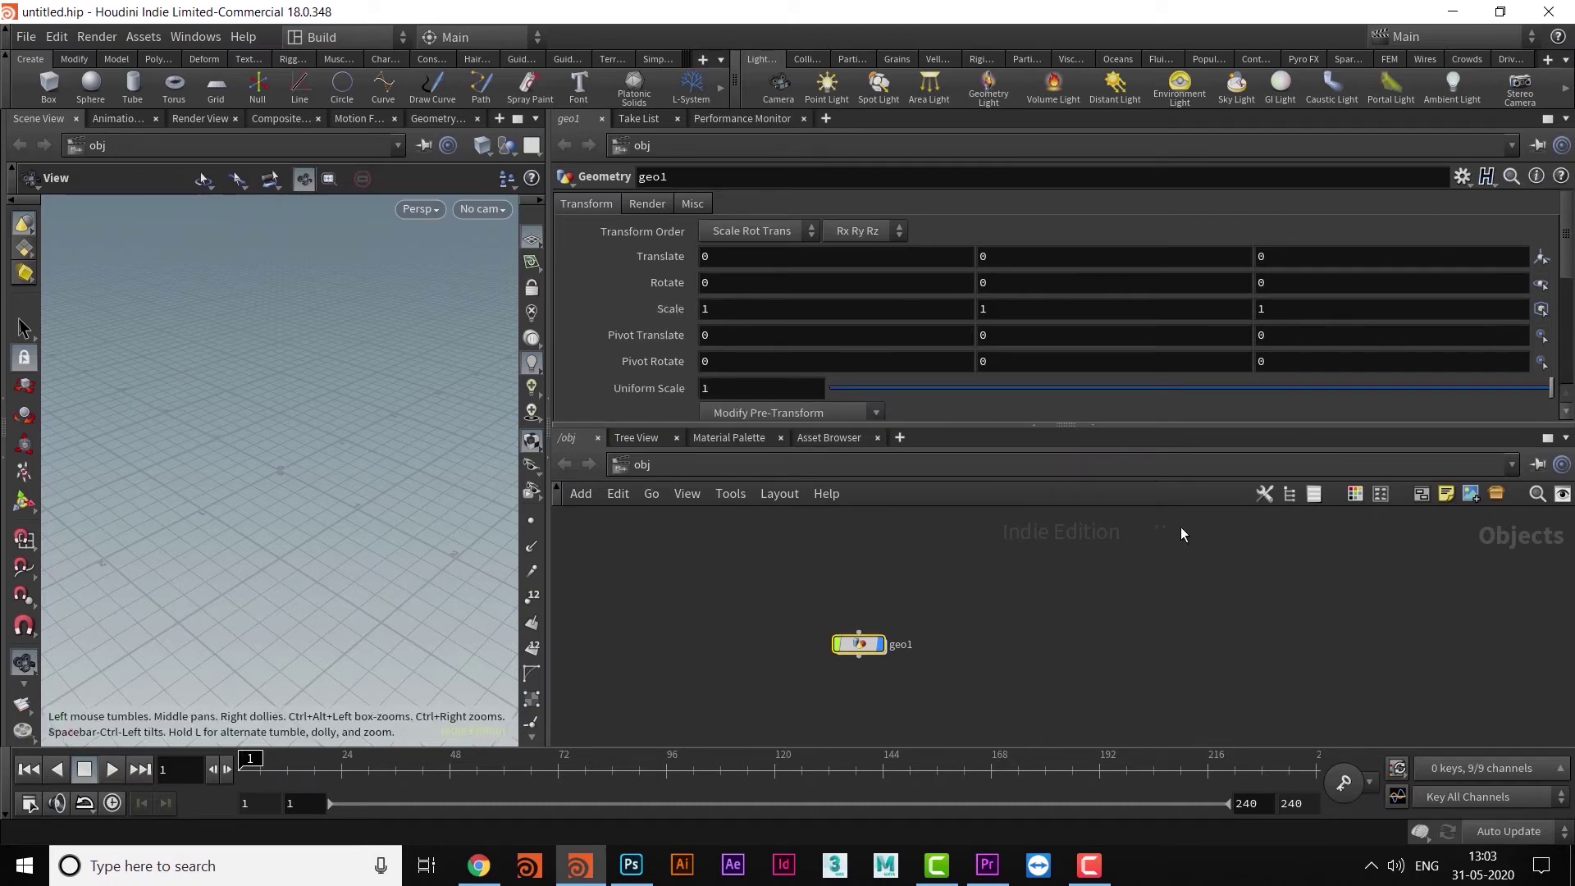
middle_drag(989, 709, 1045, 684)
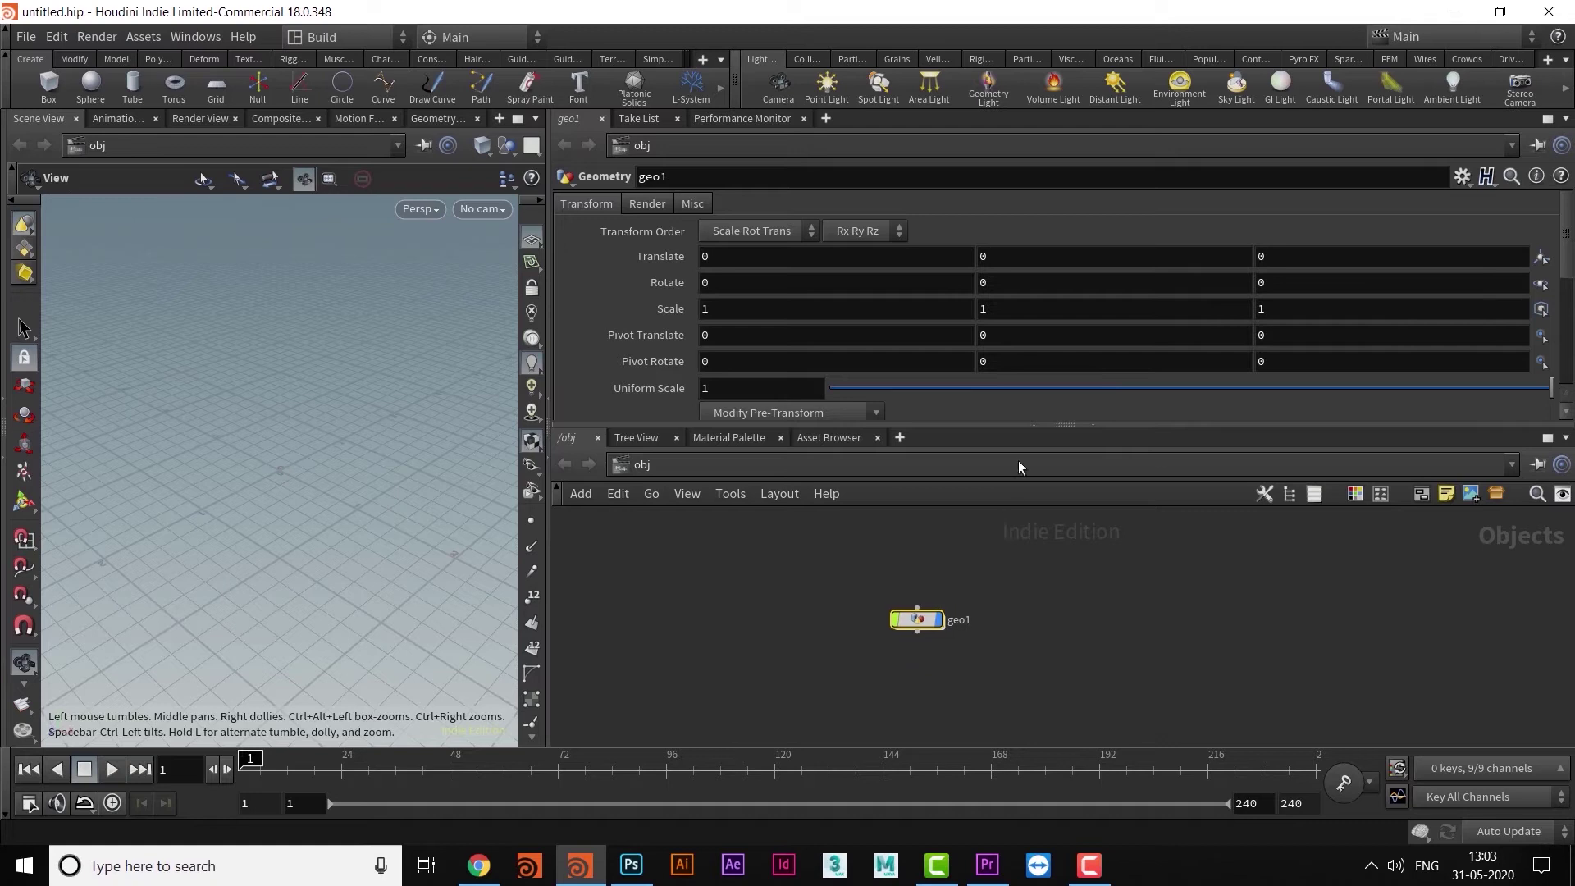
drag(1040, 425, 1041, 387)
scroll(976, 582, up, 3)
middle_drag(999, 613, 1038, 594)
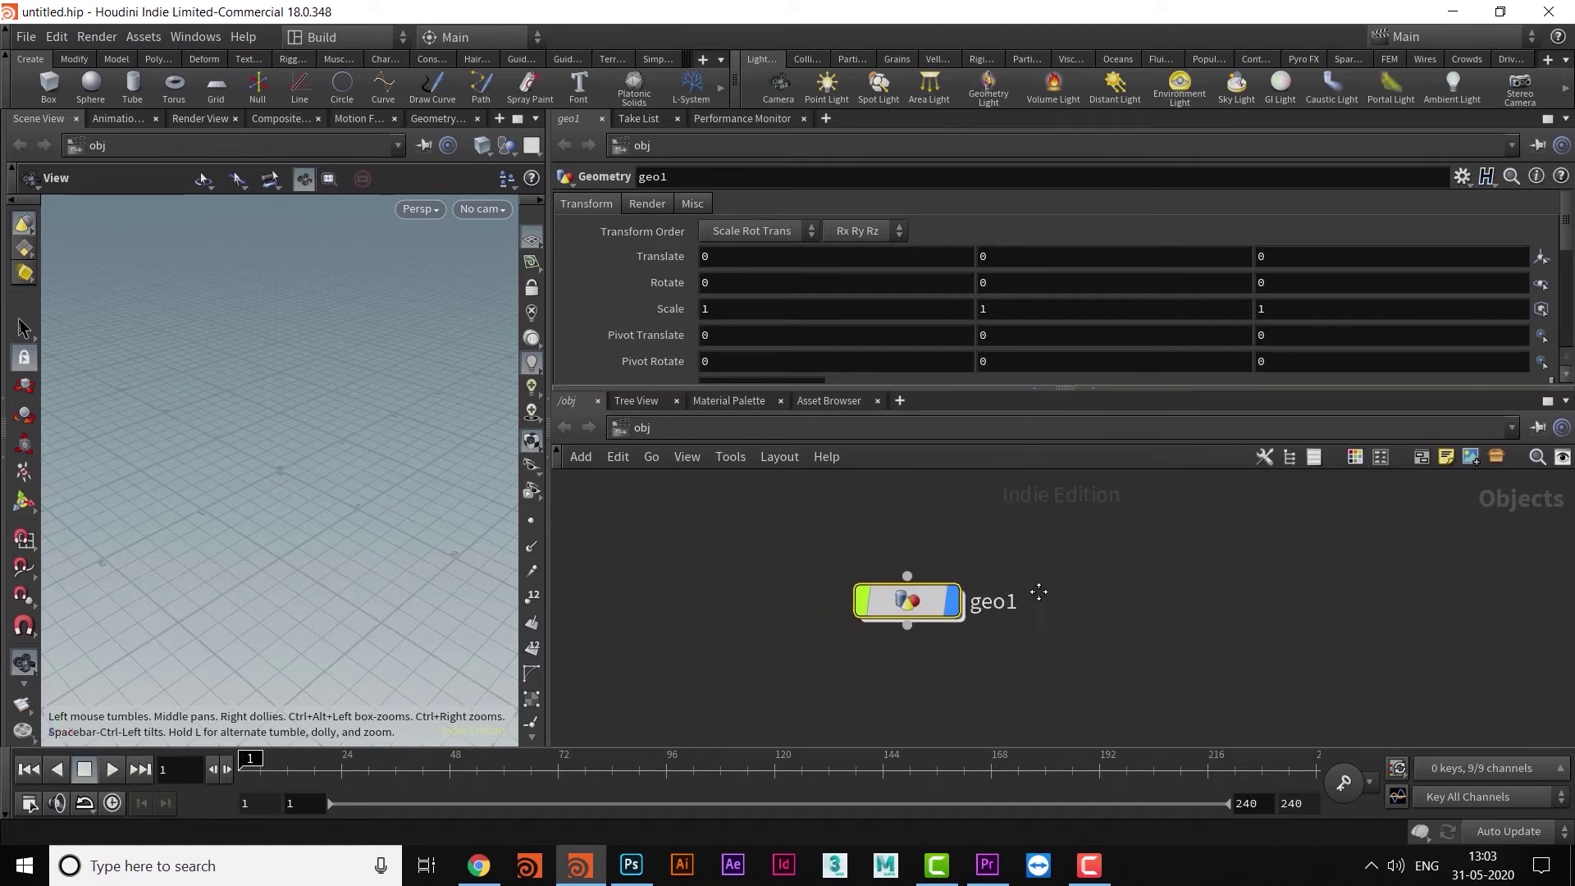
drag(927, 602, 959, 628)
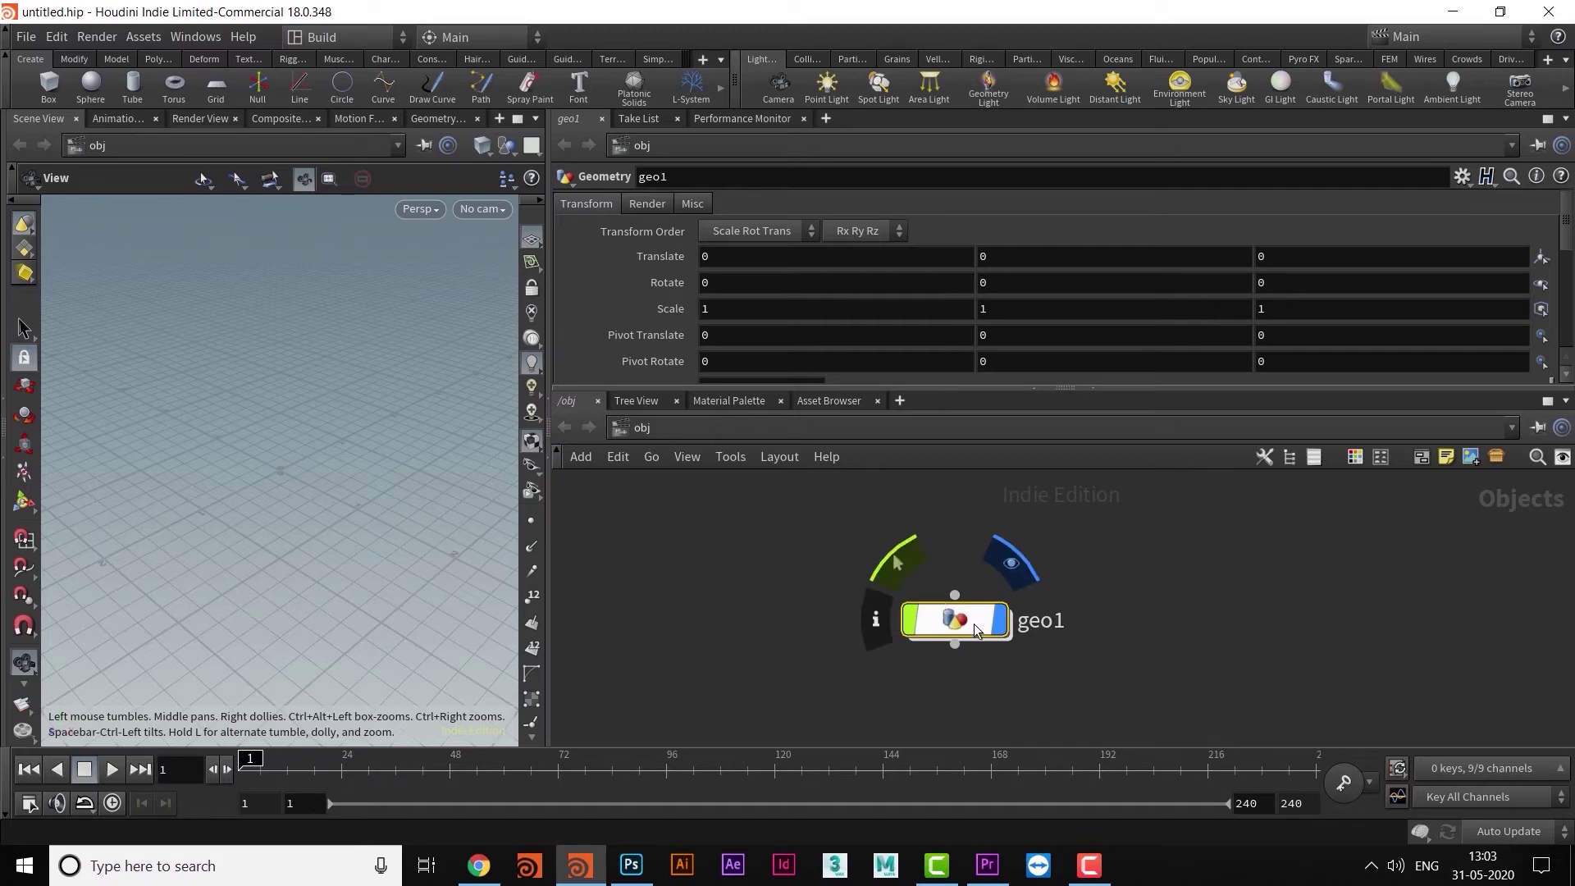
drag(957, 639, 918, 639)
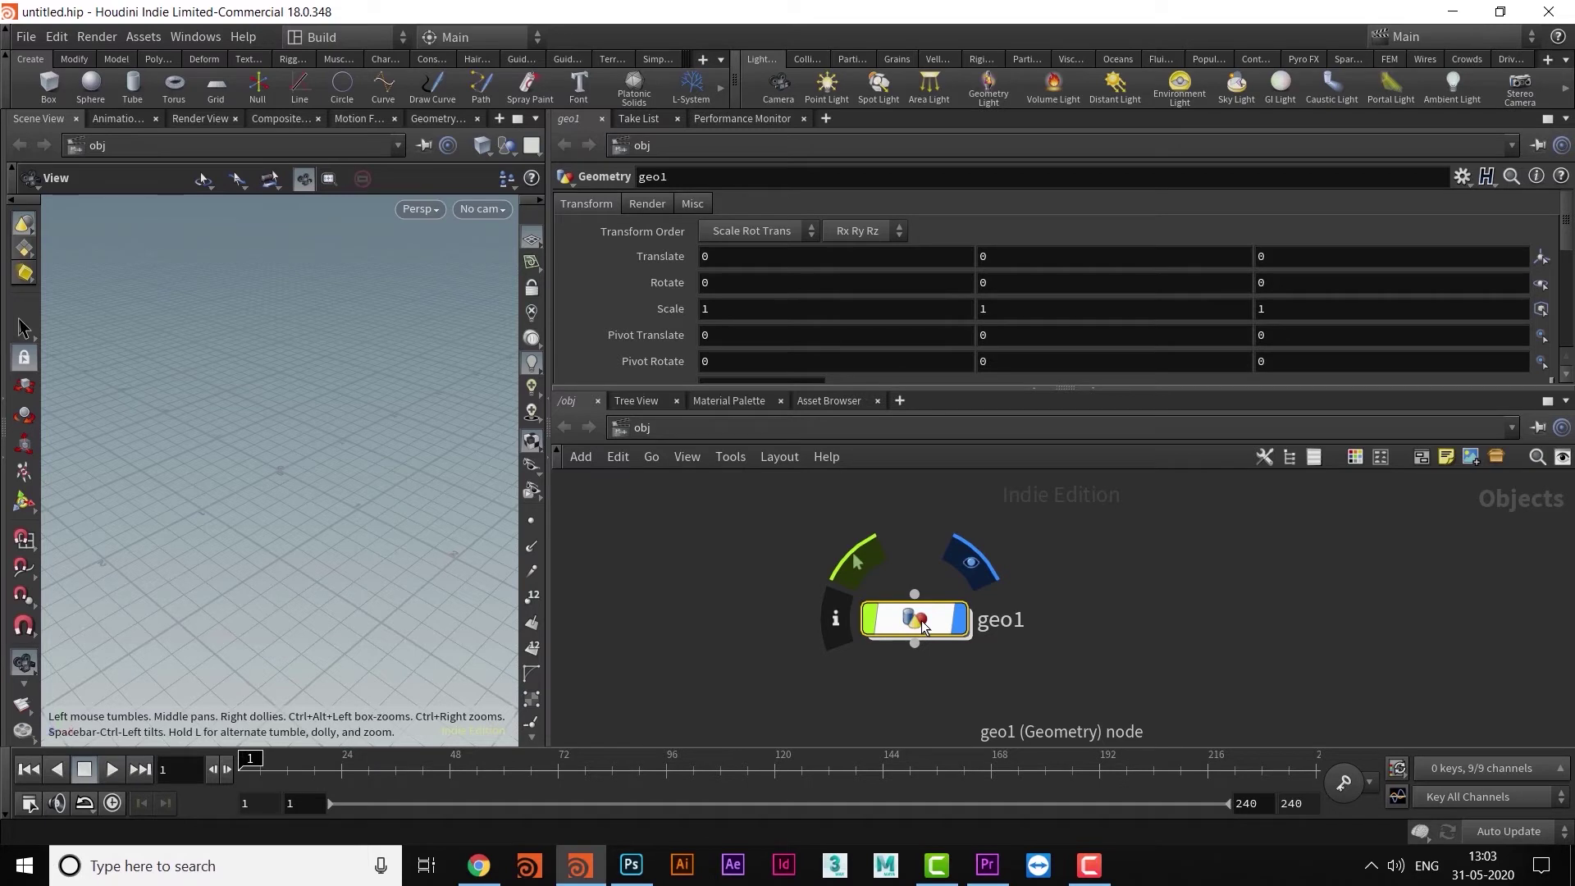
Go inside the geo1 node's geometry network and return to the object level several times.
double_click(922, 628)
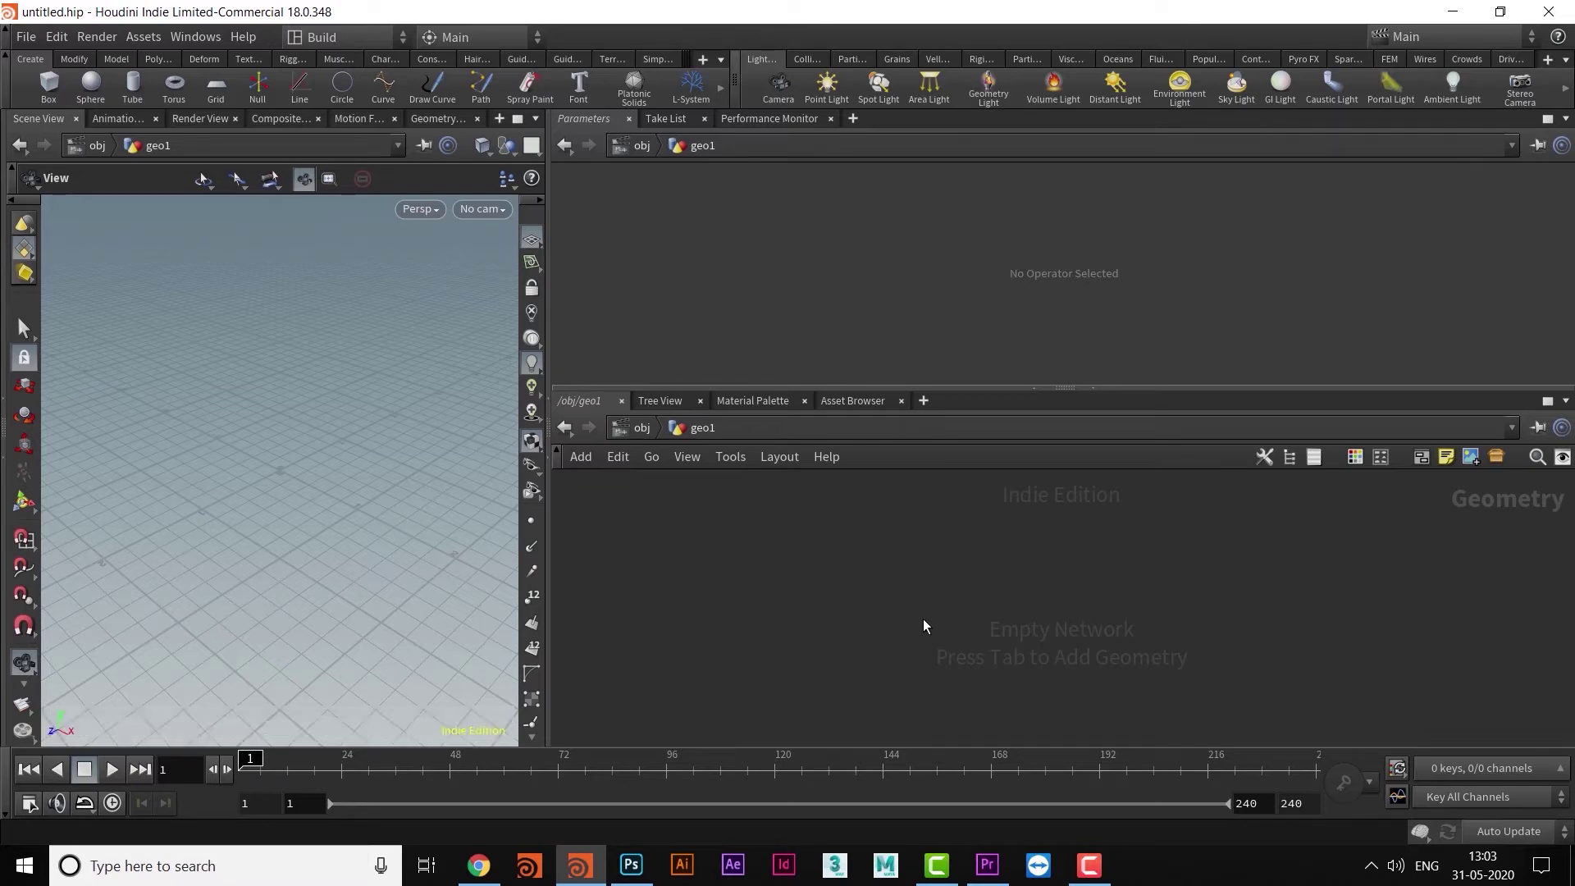
click(643, 430)
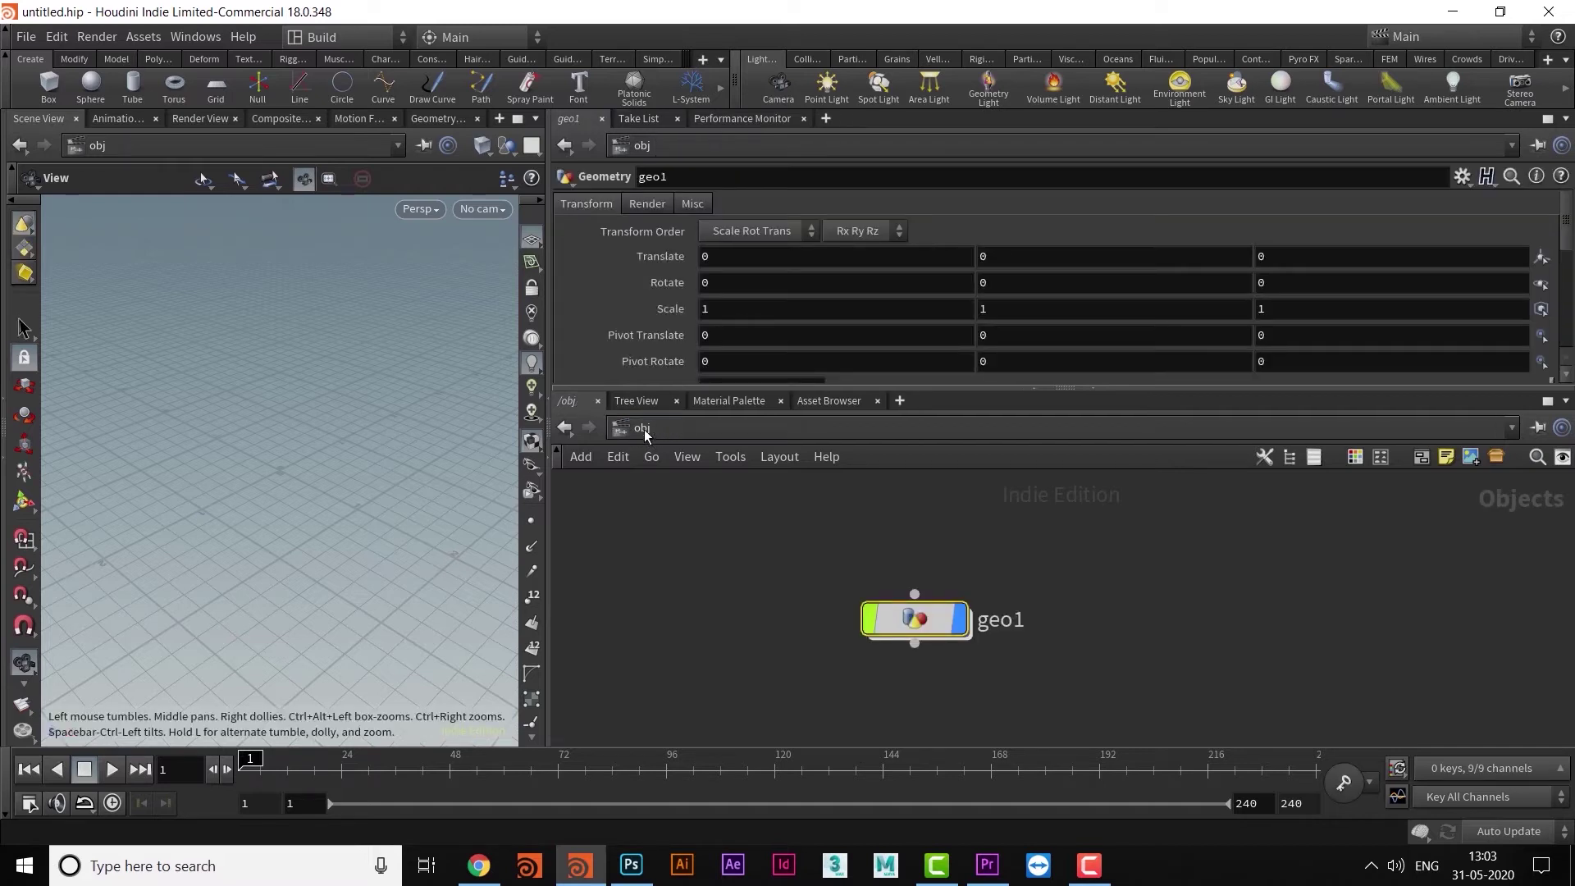
double_click(912, 621)
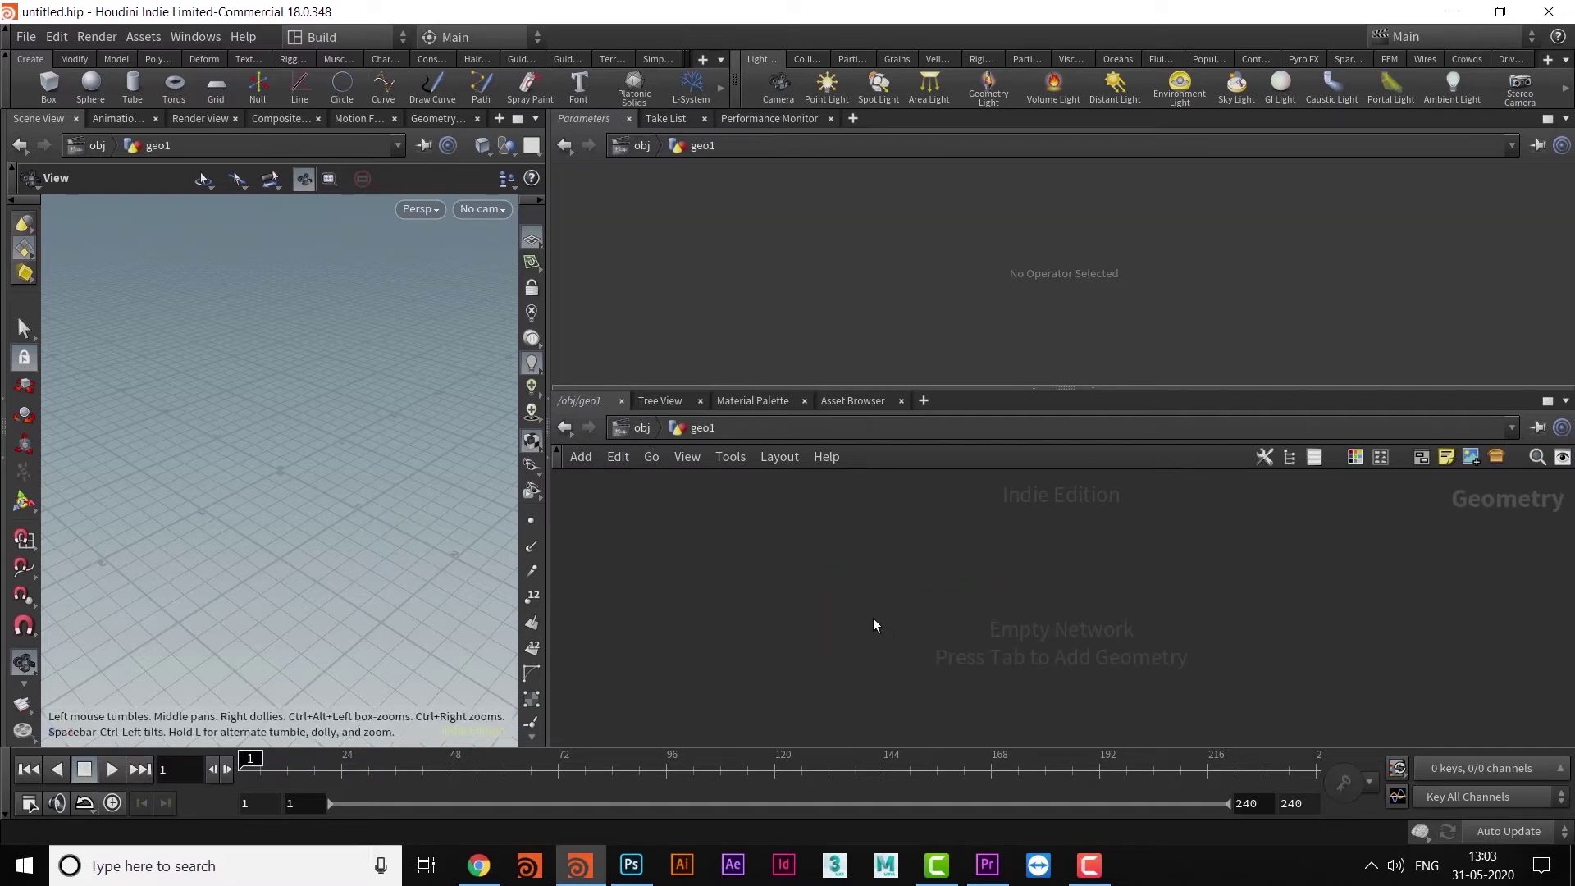
key(u)
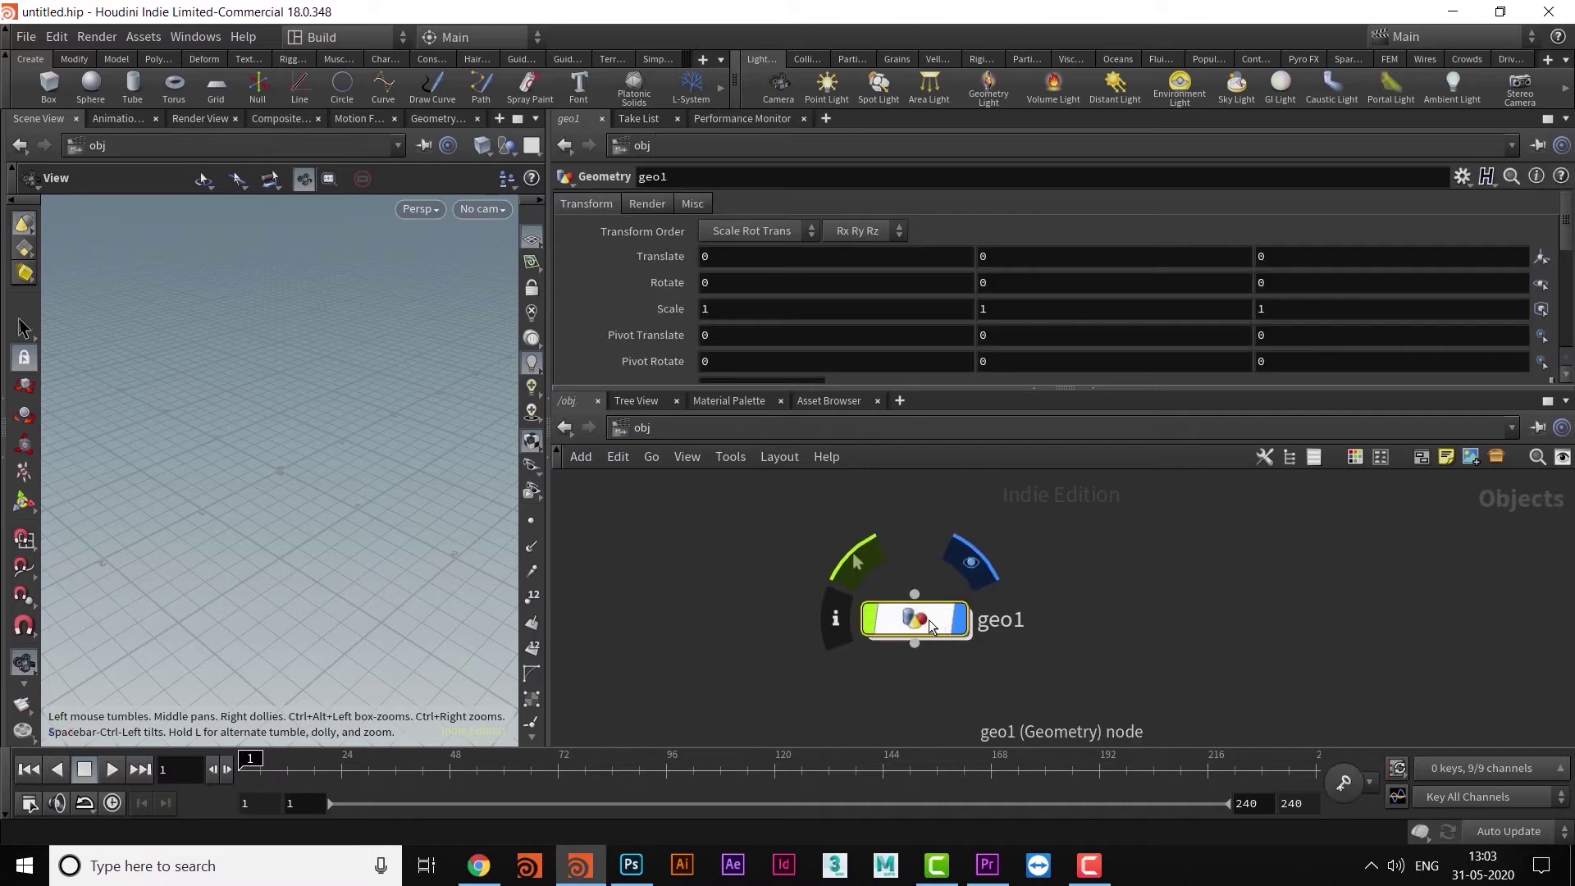
drag(929, 619, 914, 618)
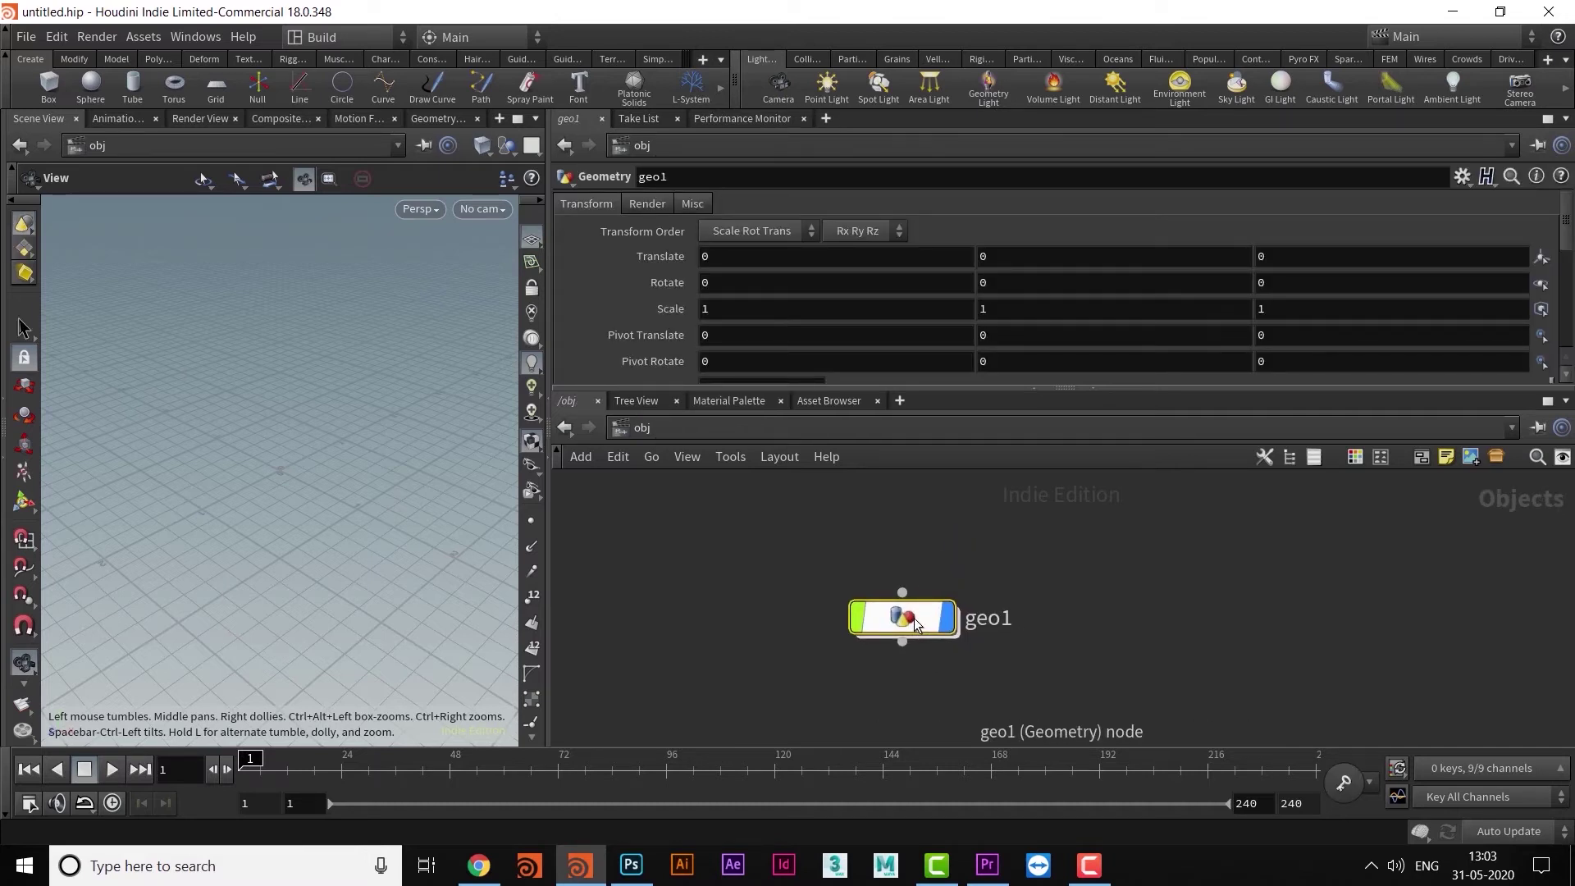
mouse_move(918, 617)
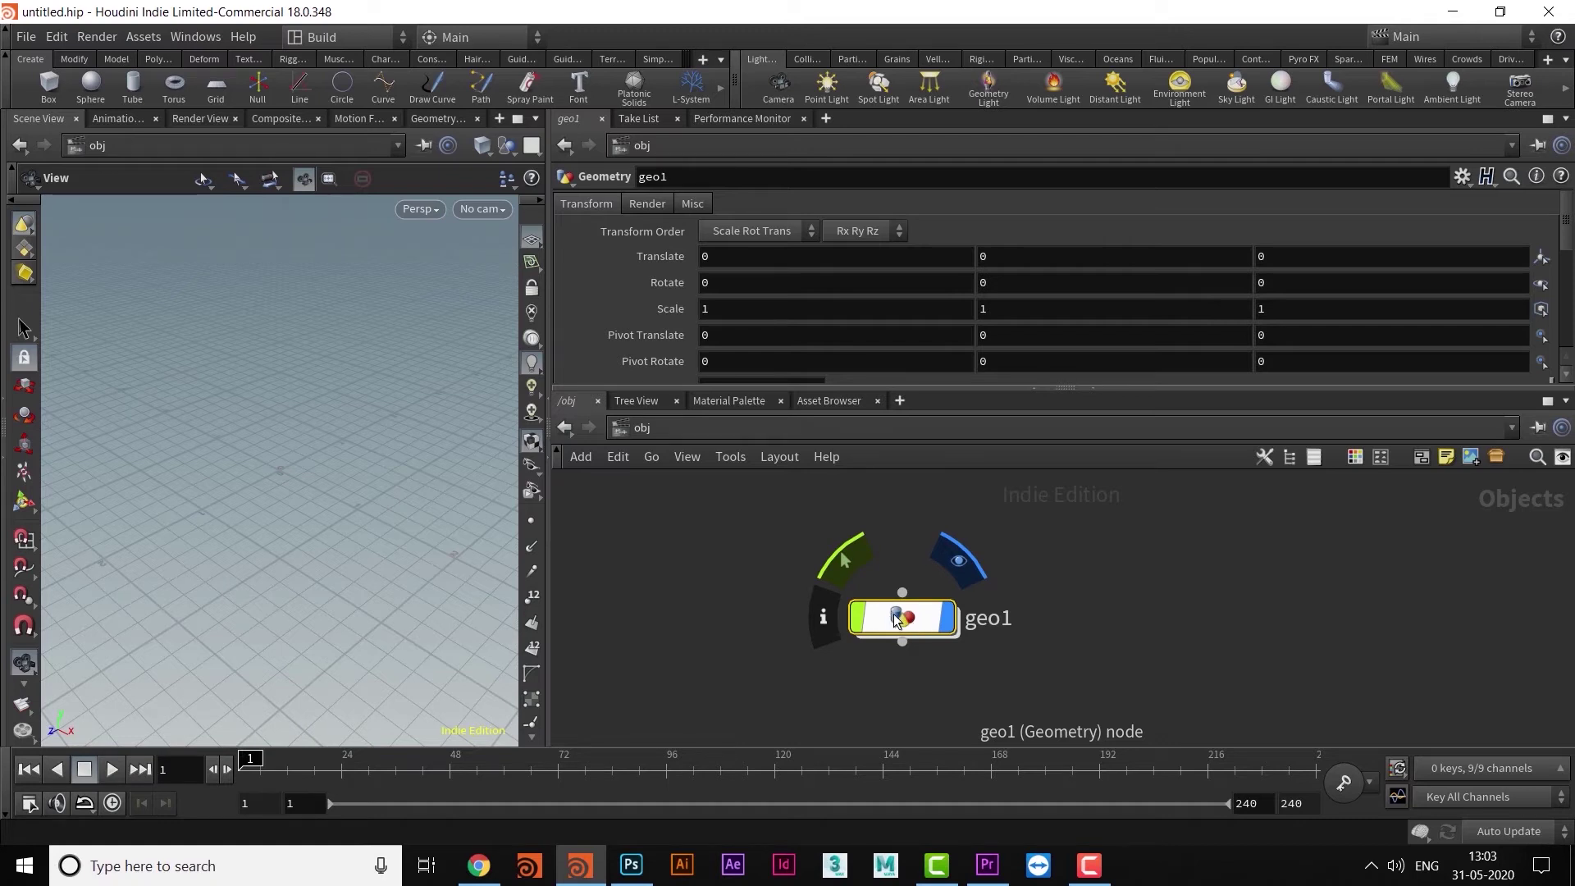
key(i)
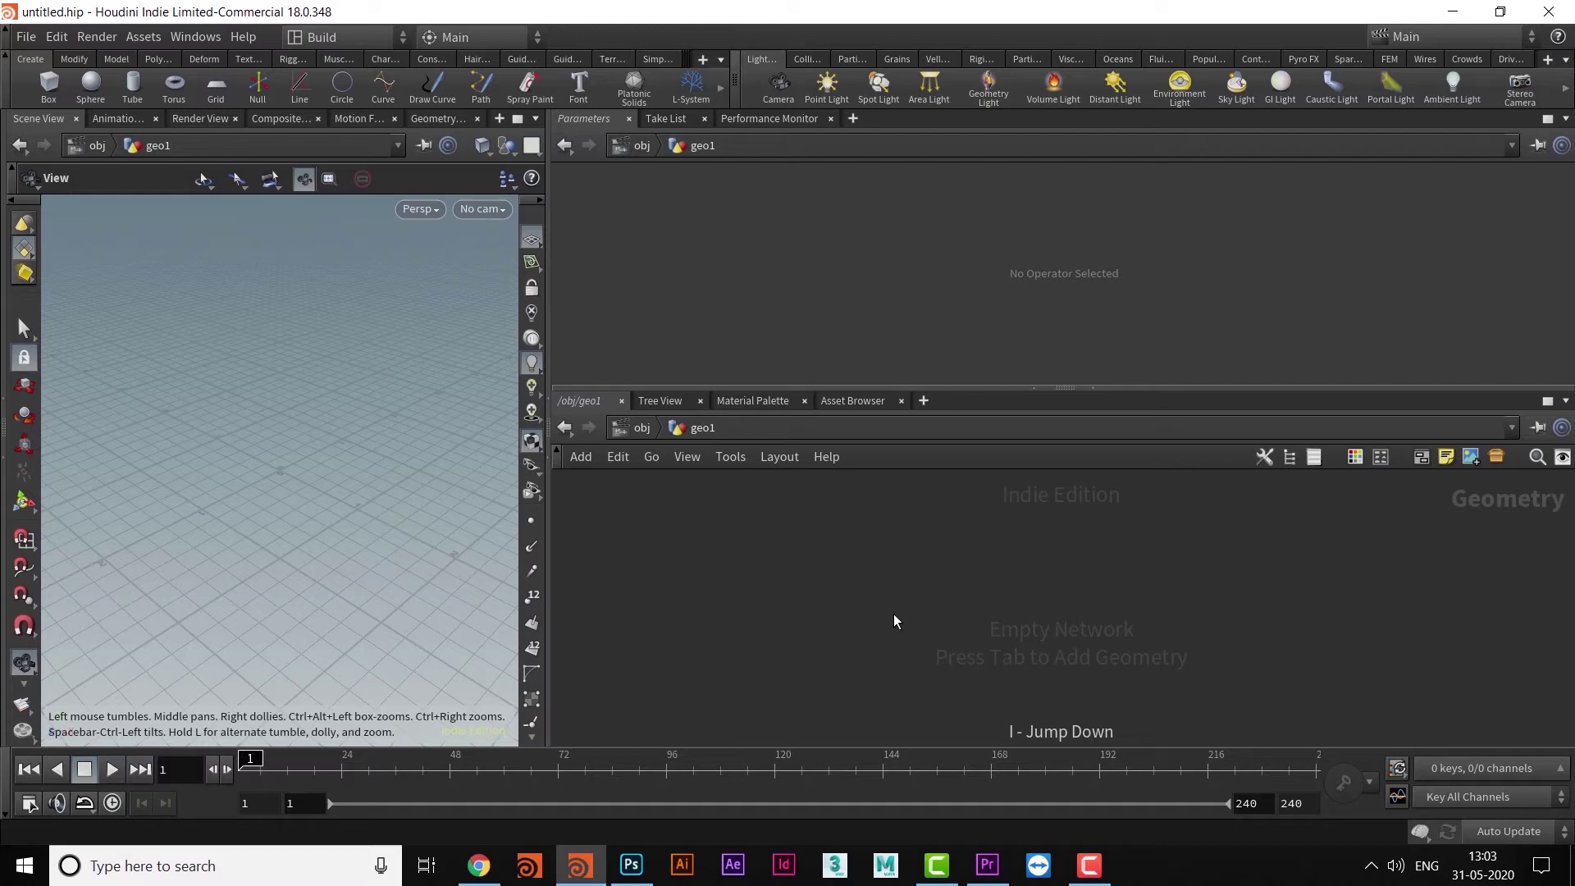
key(u)
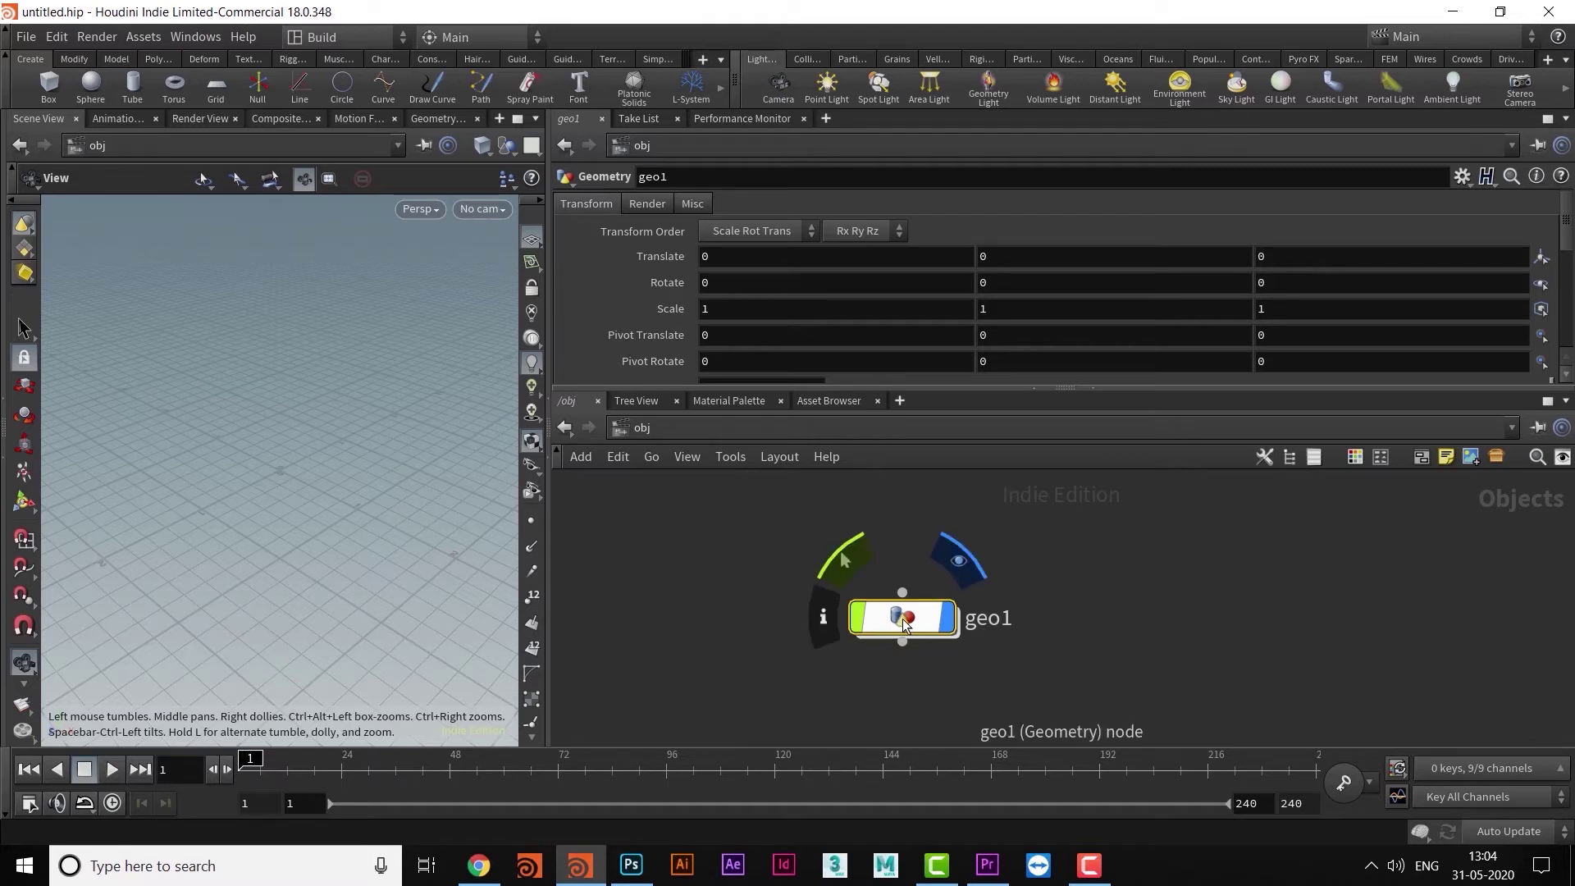
key(Return)
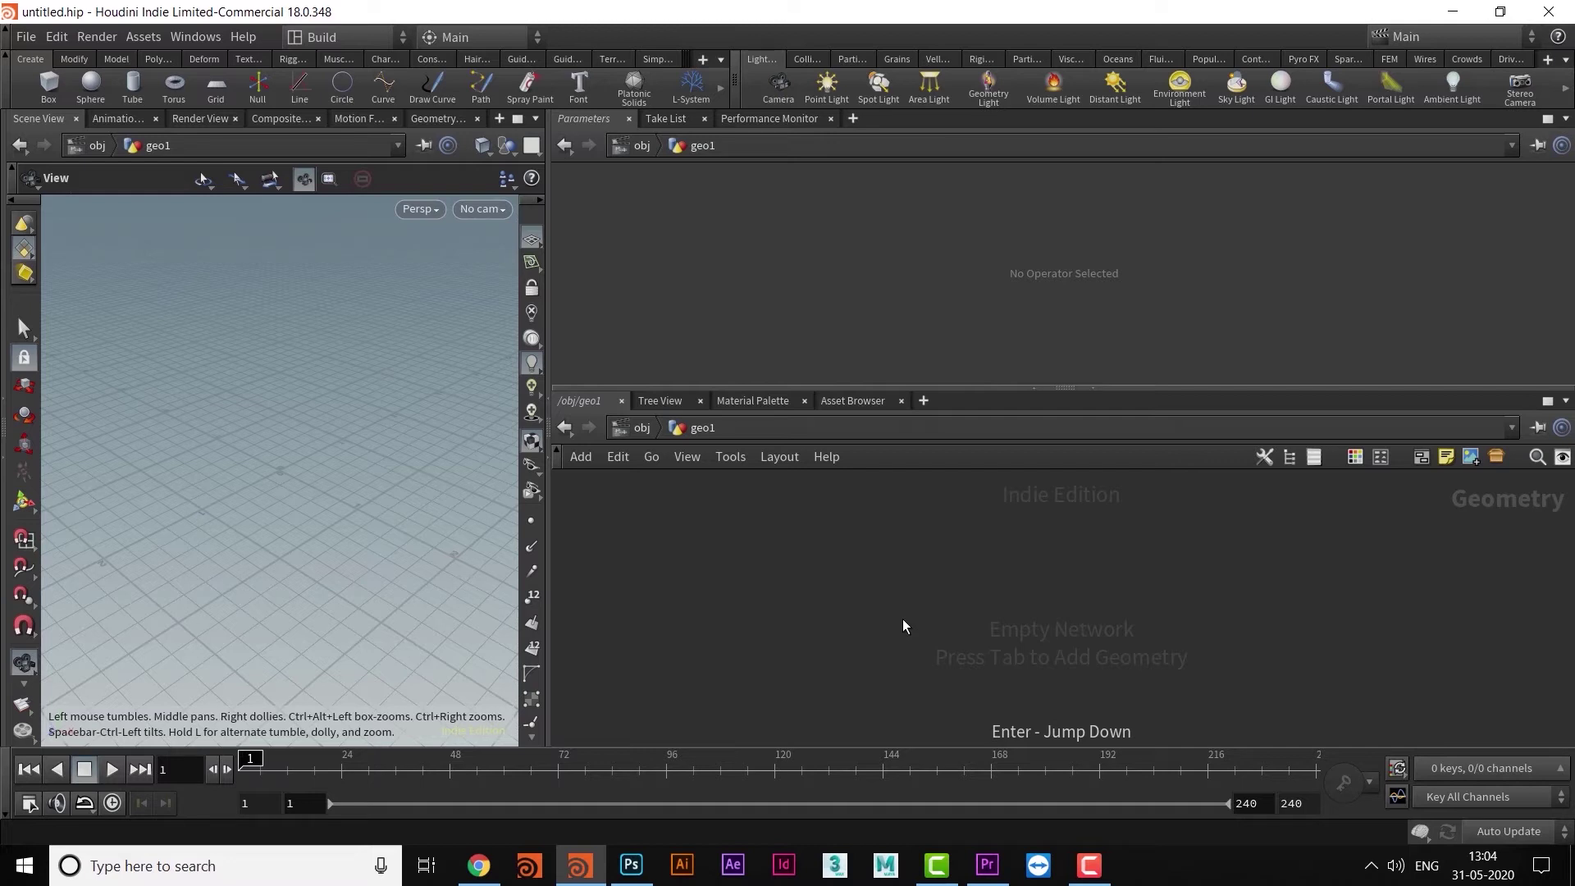
key(u)
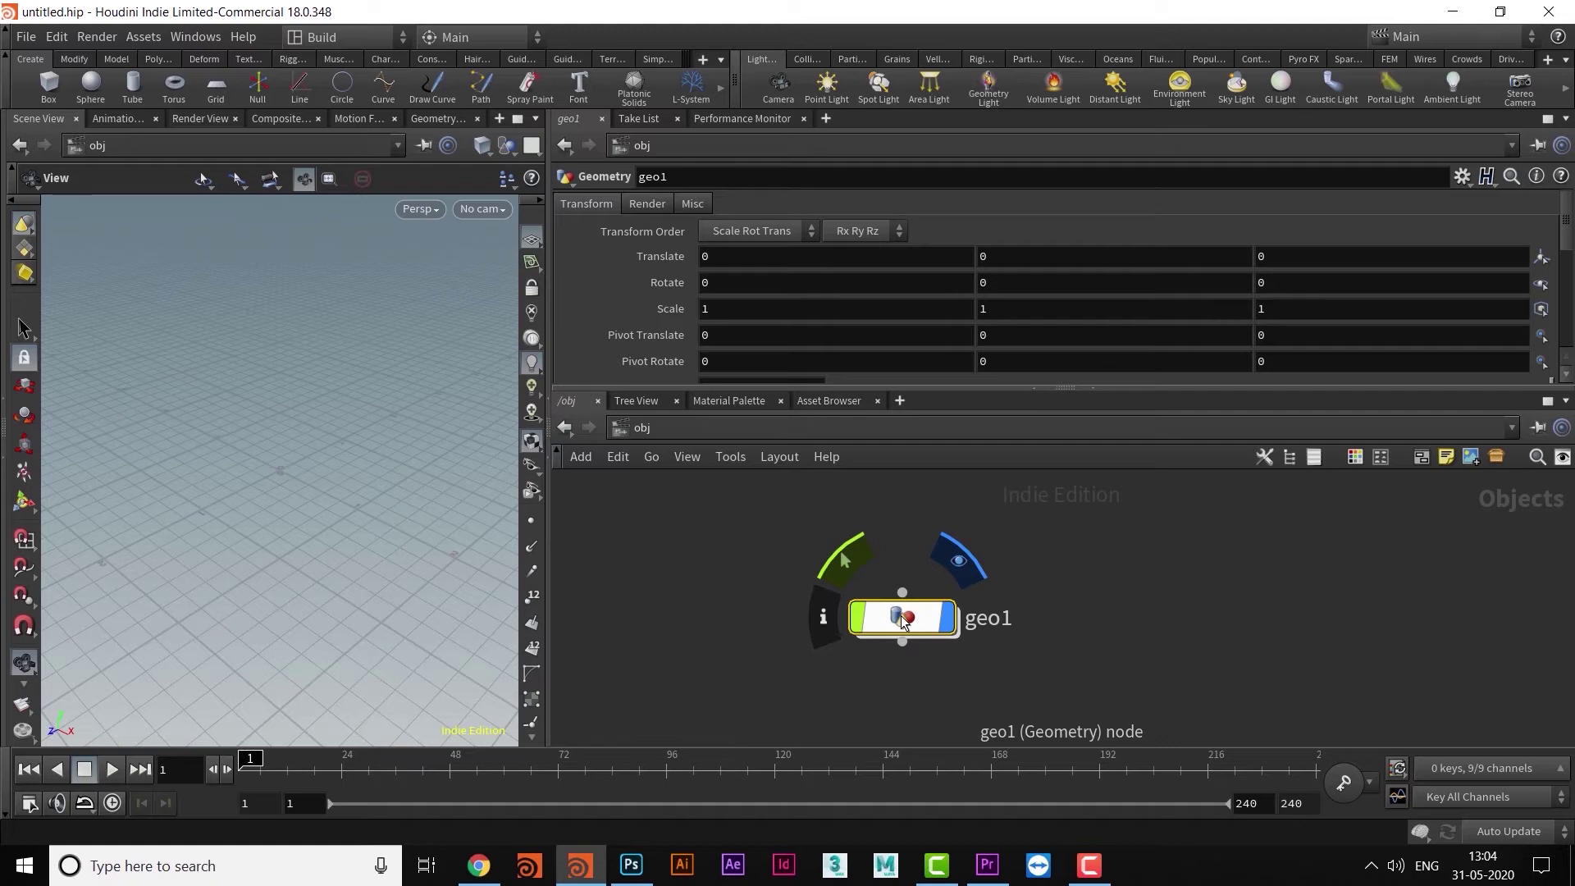
key(i)
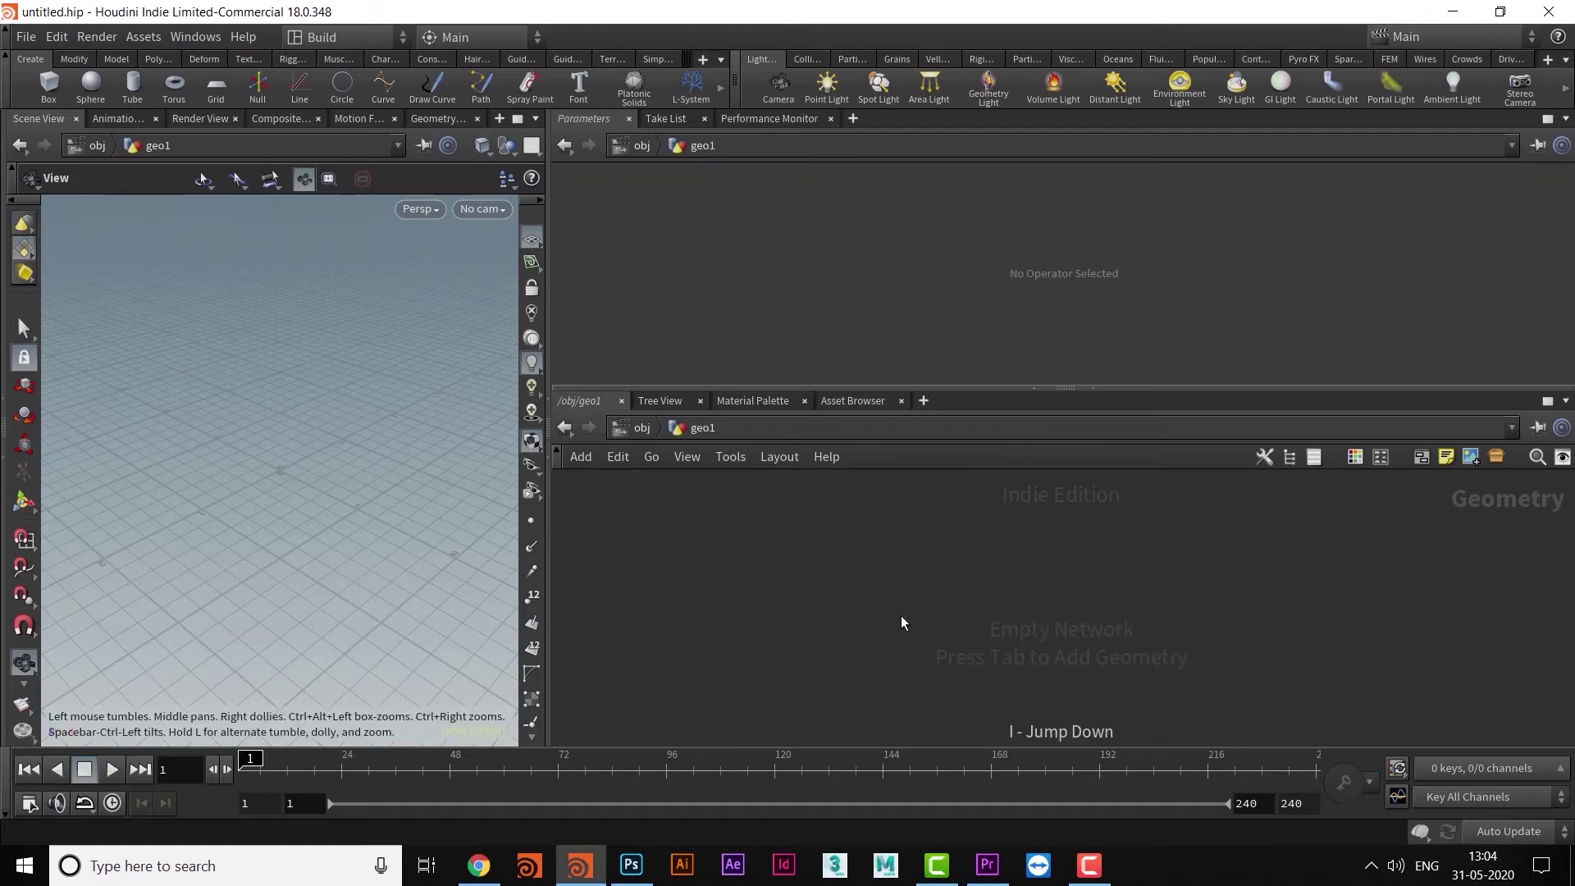
key(u)
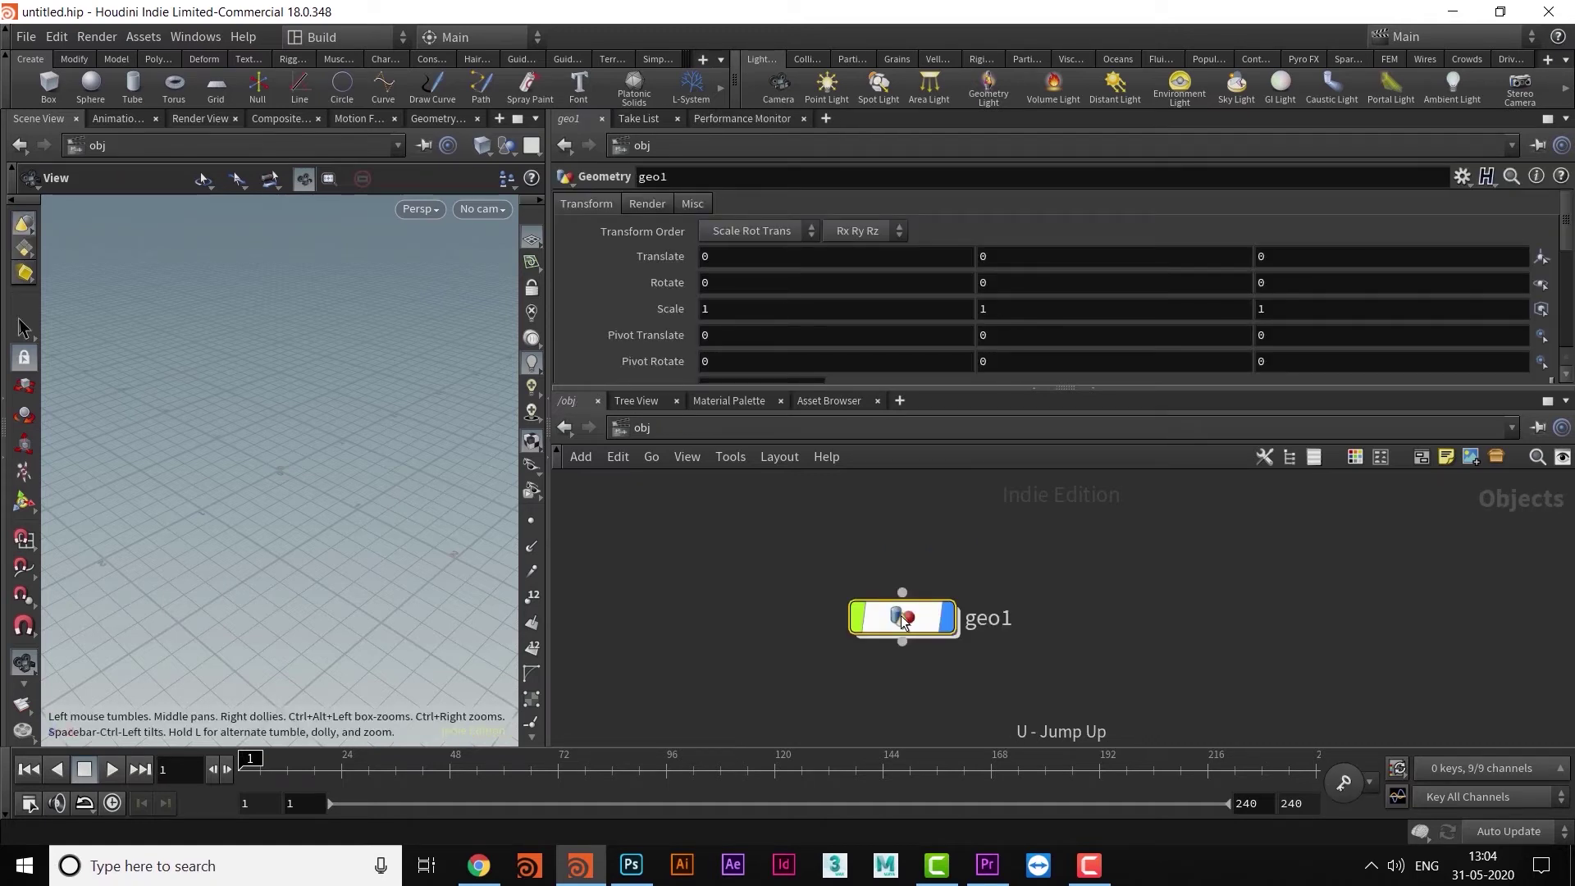
Rename the geo1 node to "objects".
double_click(989, 618)
drag(1018, 619, 906, 633)
click(922, 622)
double_click(988, 622)
text(obj)
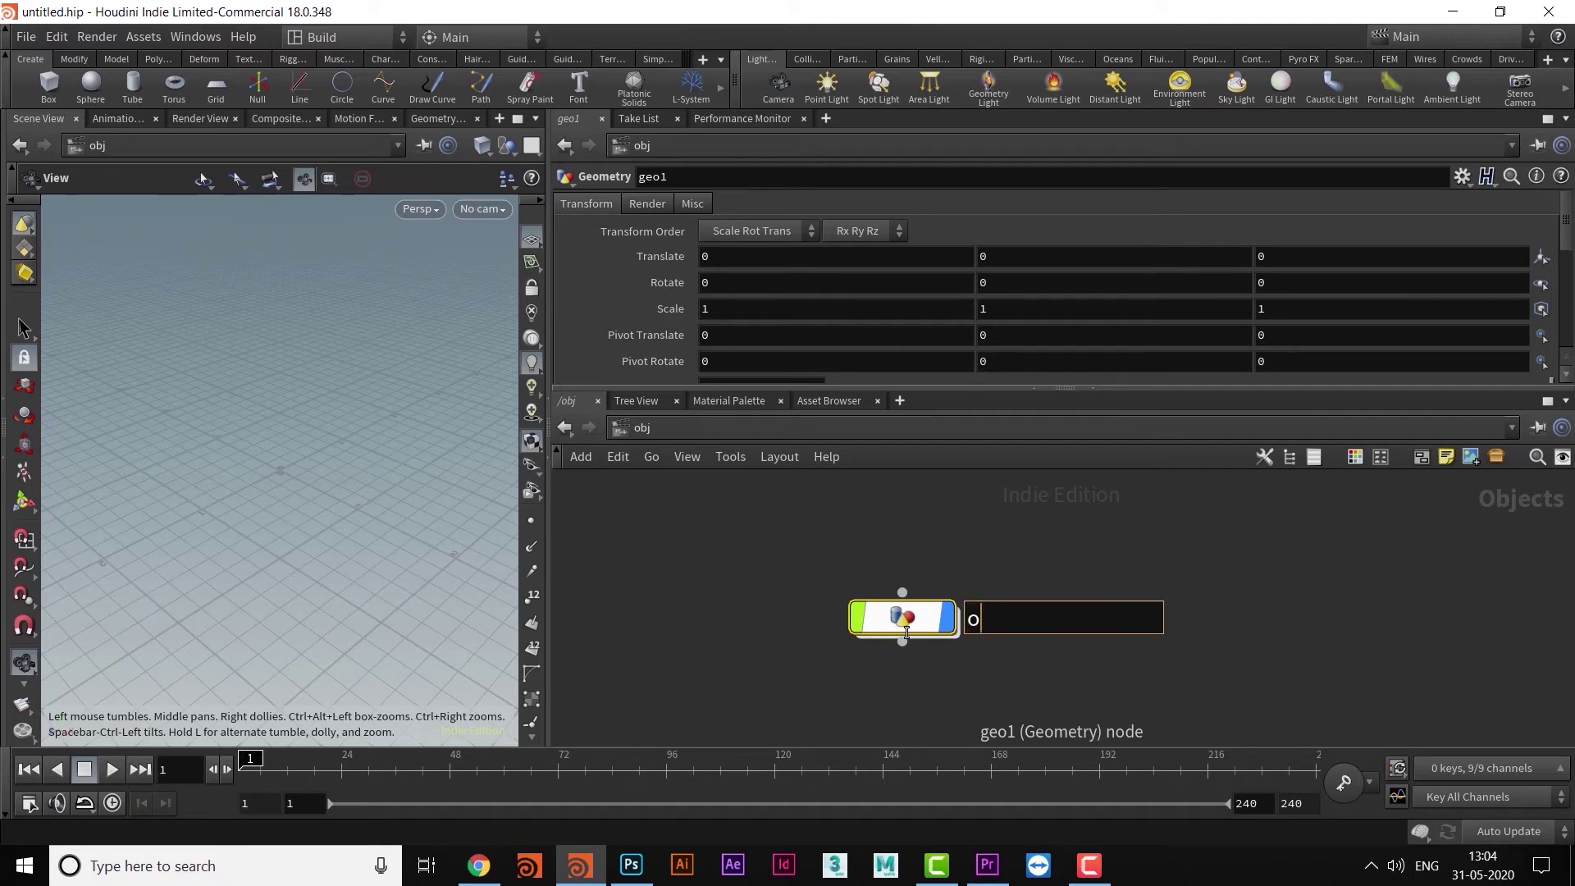
text(ects)
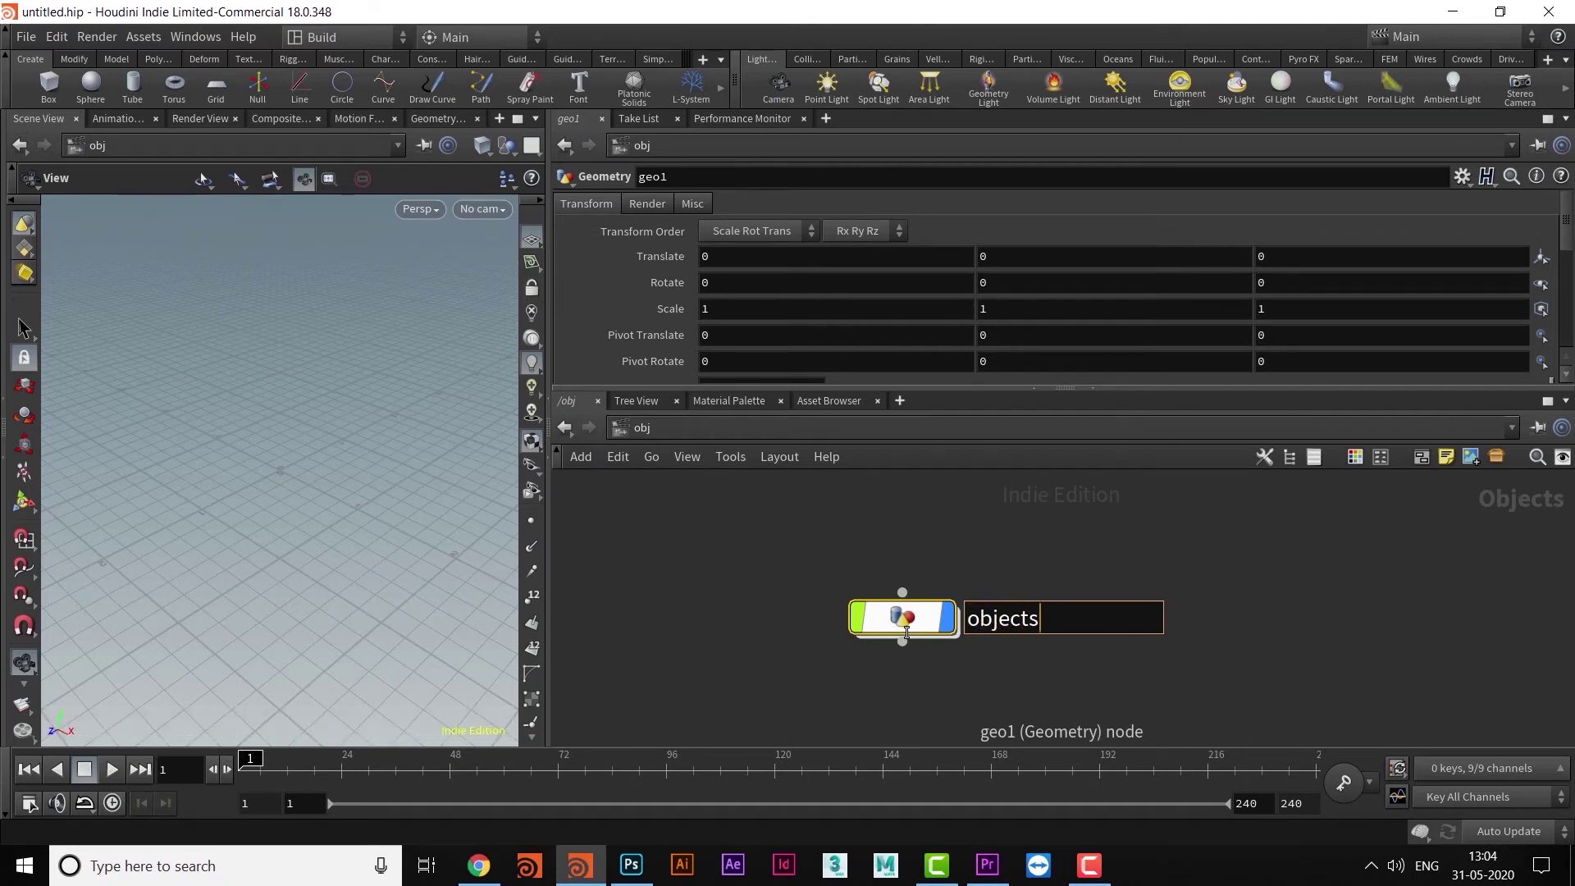
key(Return)
middle_drag(1060, 658, 964, 648)
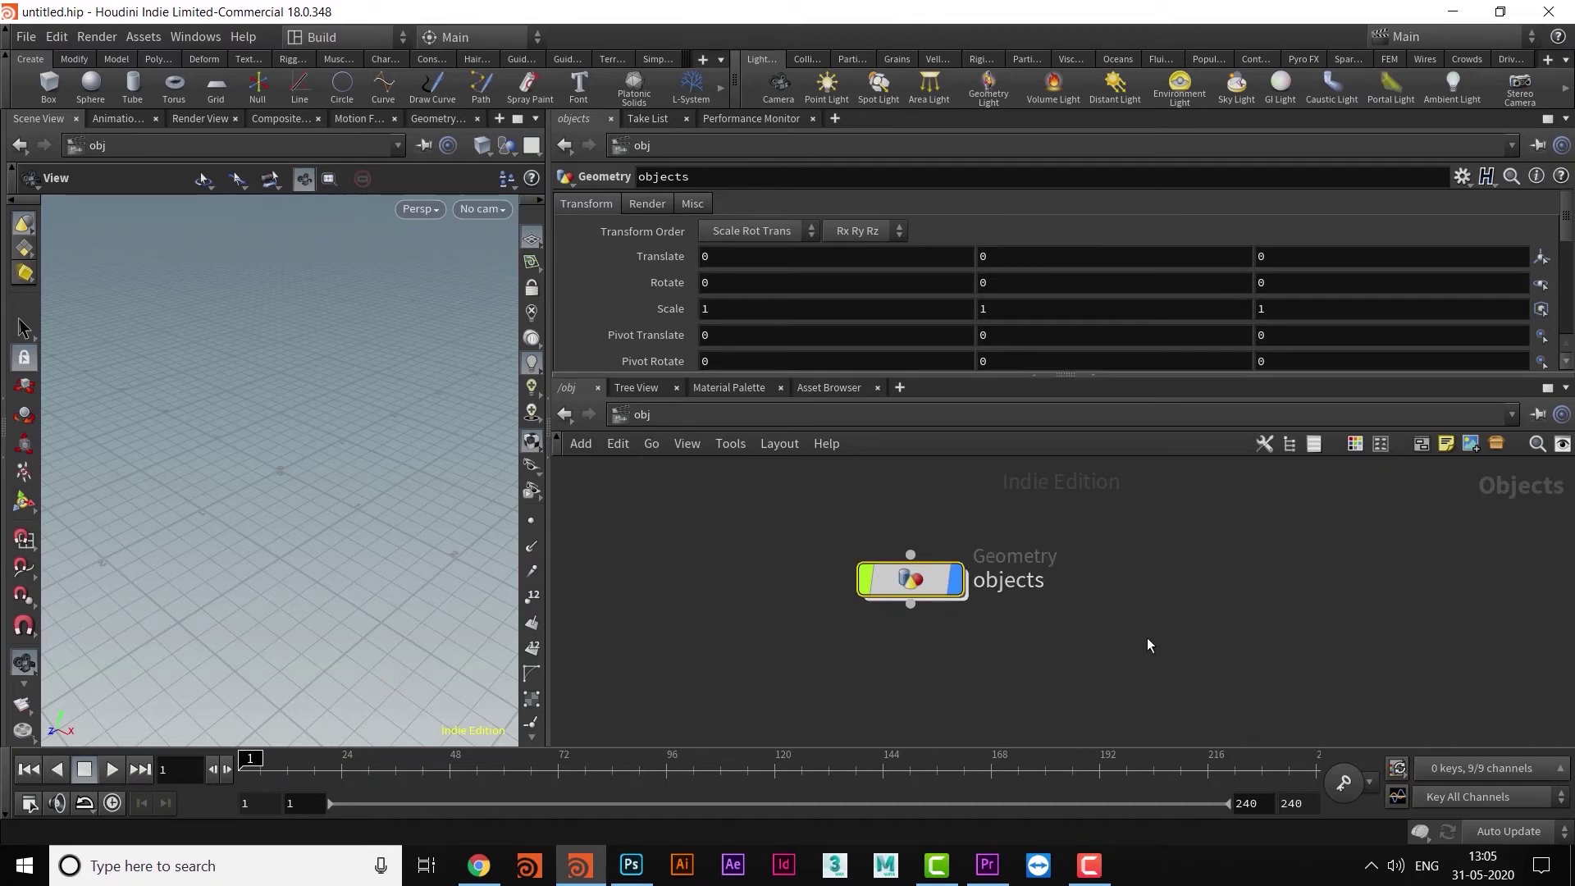
Duplicate the objects node twice, placing both copies in a row beside the original.
middle_drag(1132, 648, 1096, 662)
drag(737, 542, 997, 658)
middle_drag(1042, 682, 936, 644)
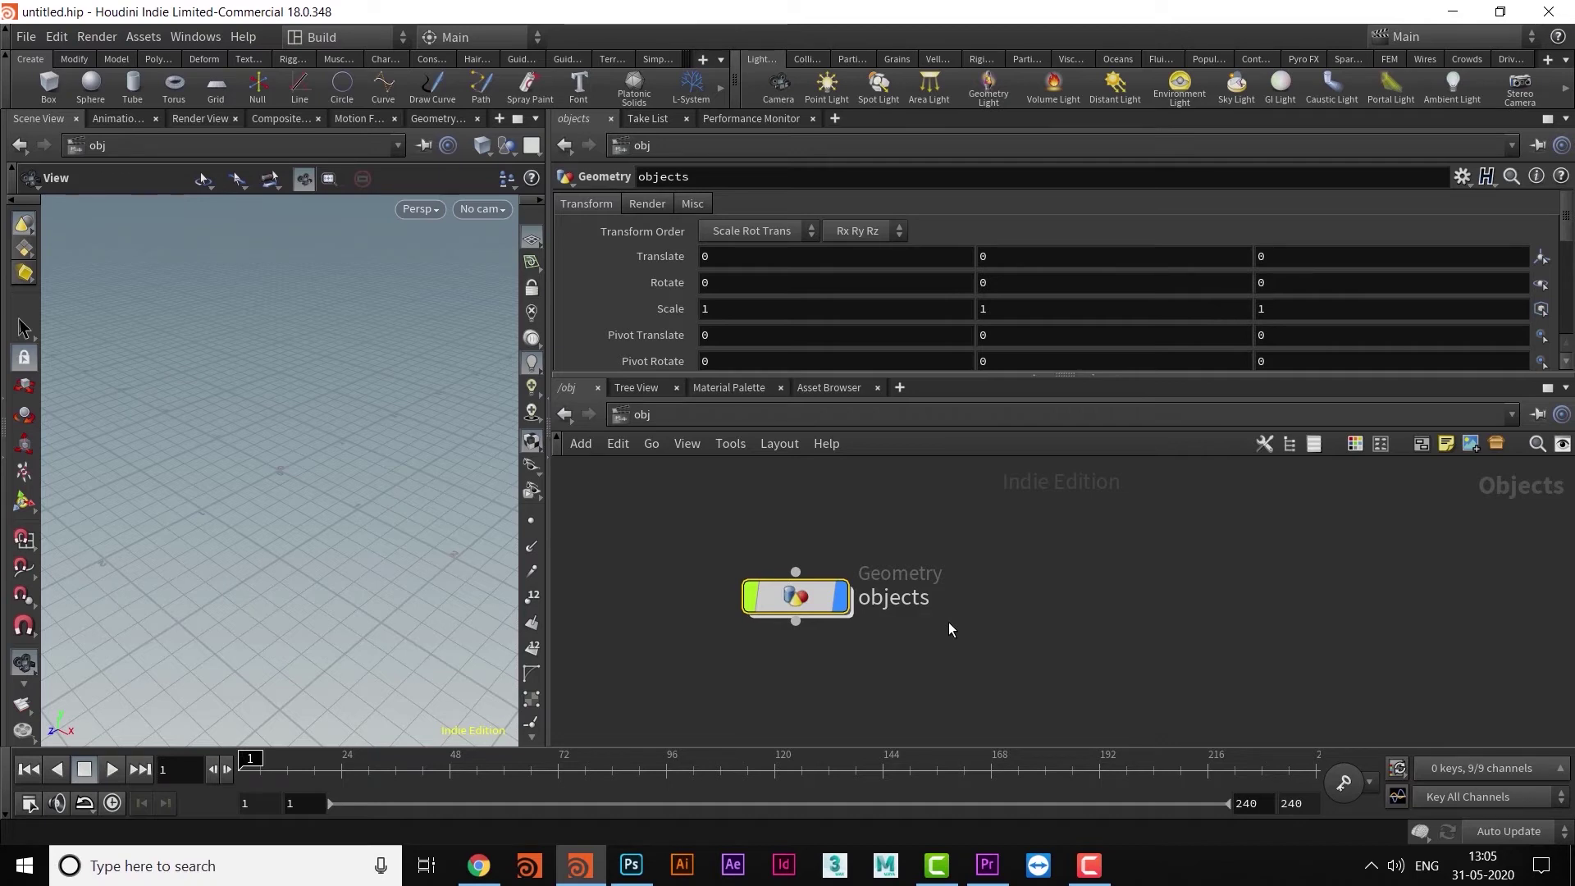
alt+drag(796, 600, 1317, 598)
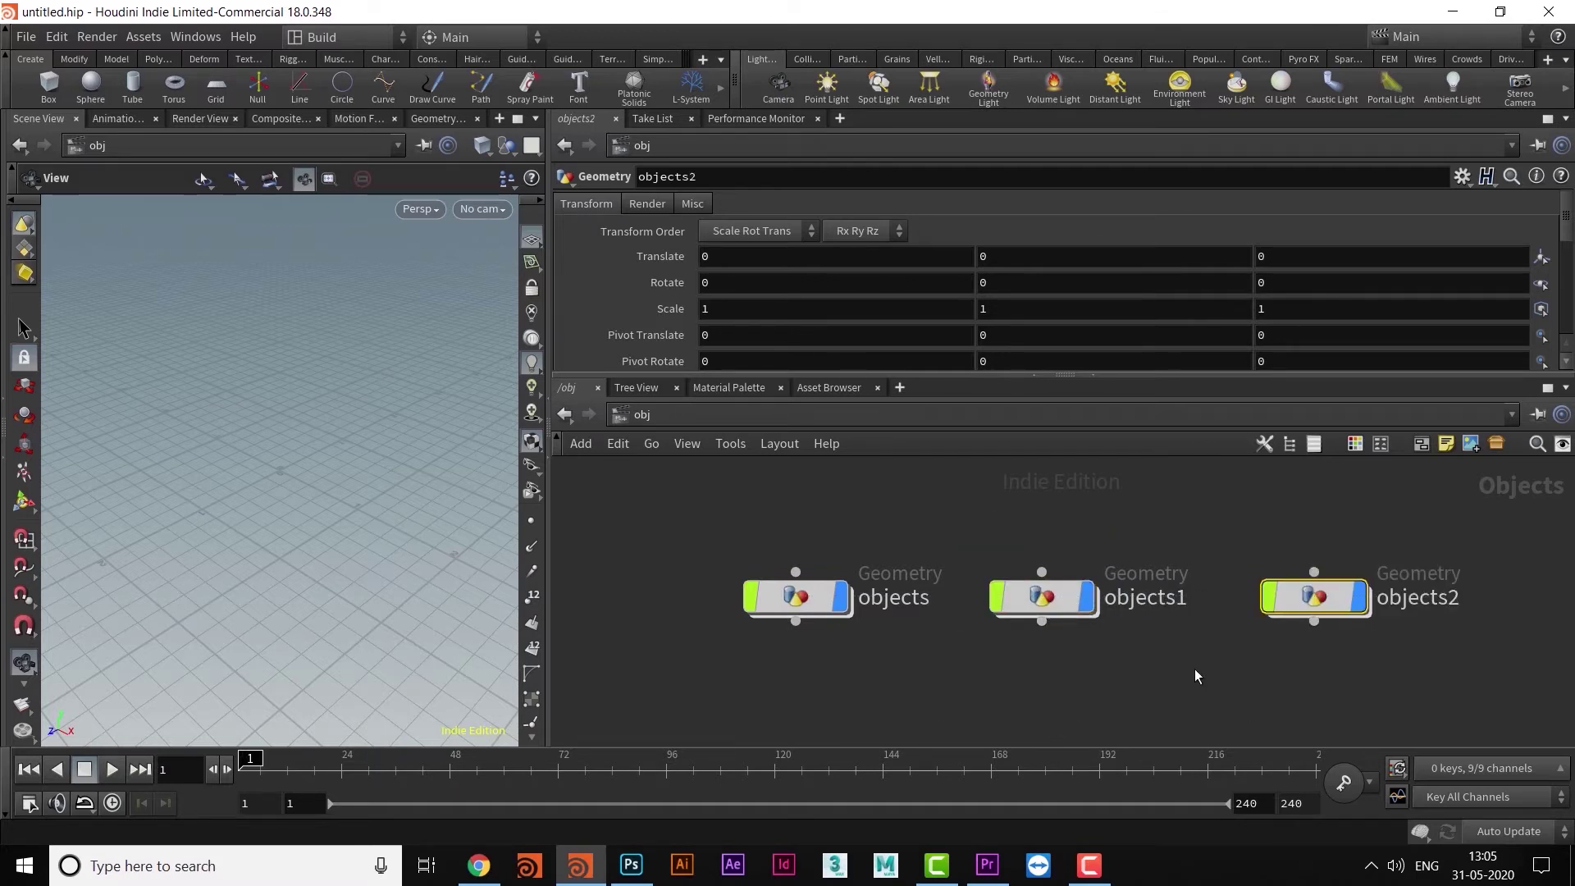
Stagger the node copies by moving objects1 below the original and objects2 above it, and enlarge the network area.
drag(942, 627, 944, 710)
click(977, 656)
drag(959, 598, 957, 630)
middle_drag(1080, 687, 1106, 660)
drag(1242, 577, 1214, 553)
middle_drag(1108, 666, 1109, 642)
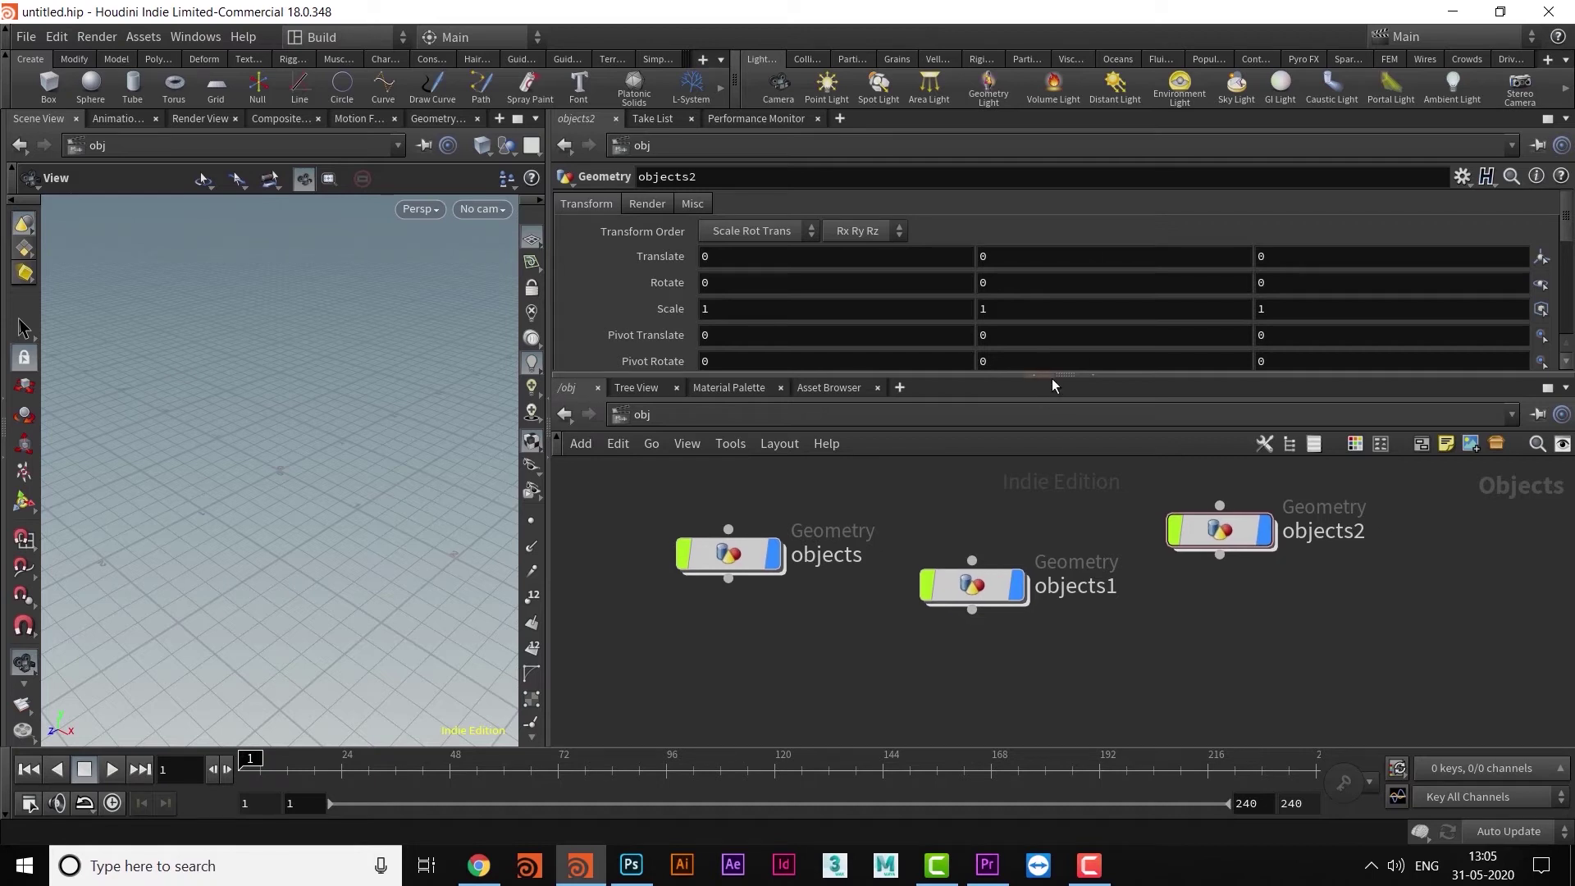
drag(1052, 377, 1051, 342)
middle_drag(988, 681, 1011, 643)
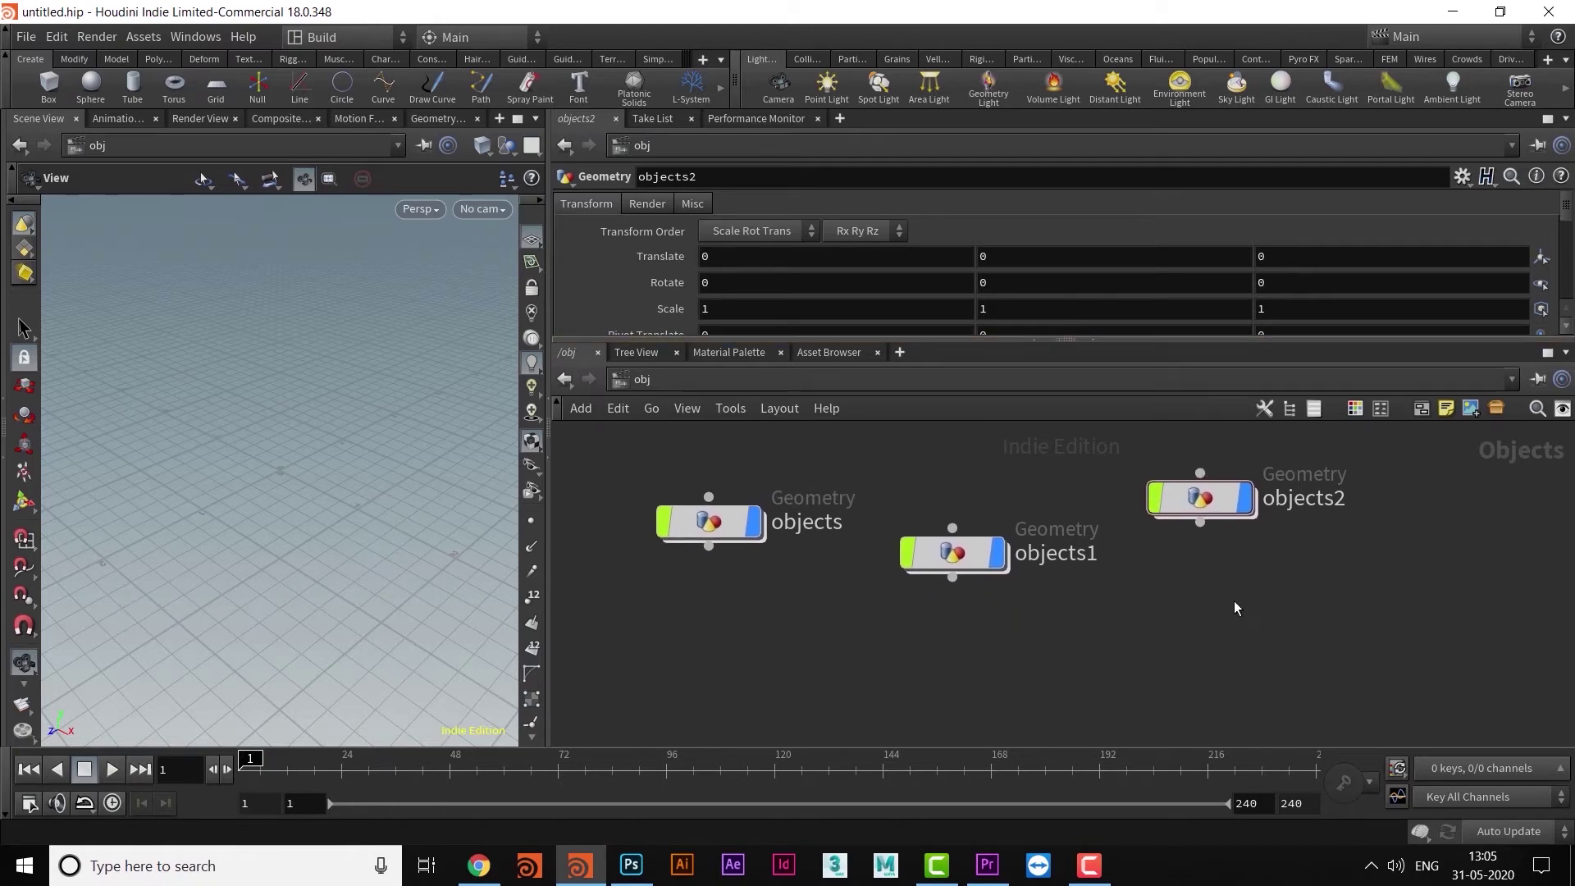
Toggle the network's color palette on and off repeatedly, leaving it hidden.
click(1357, 410)
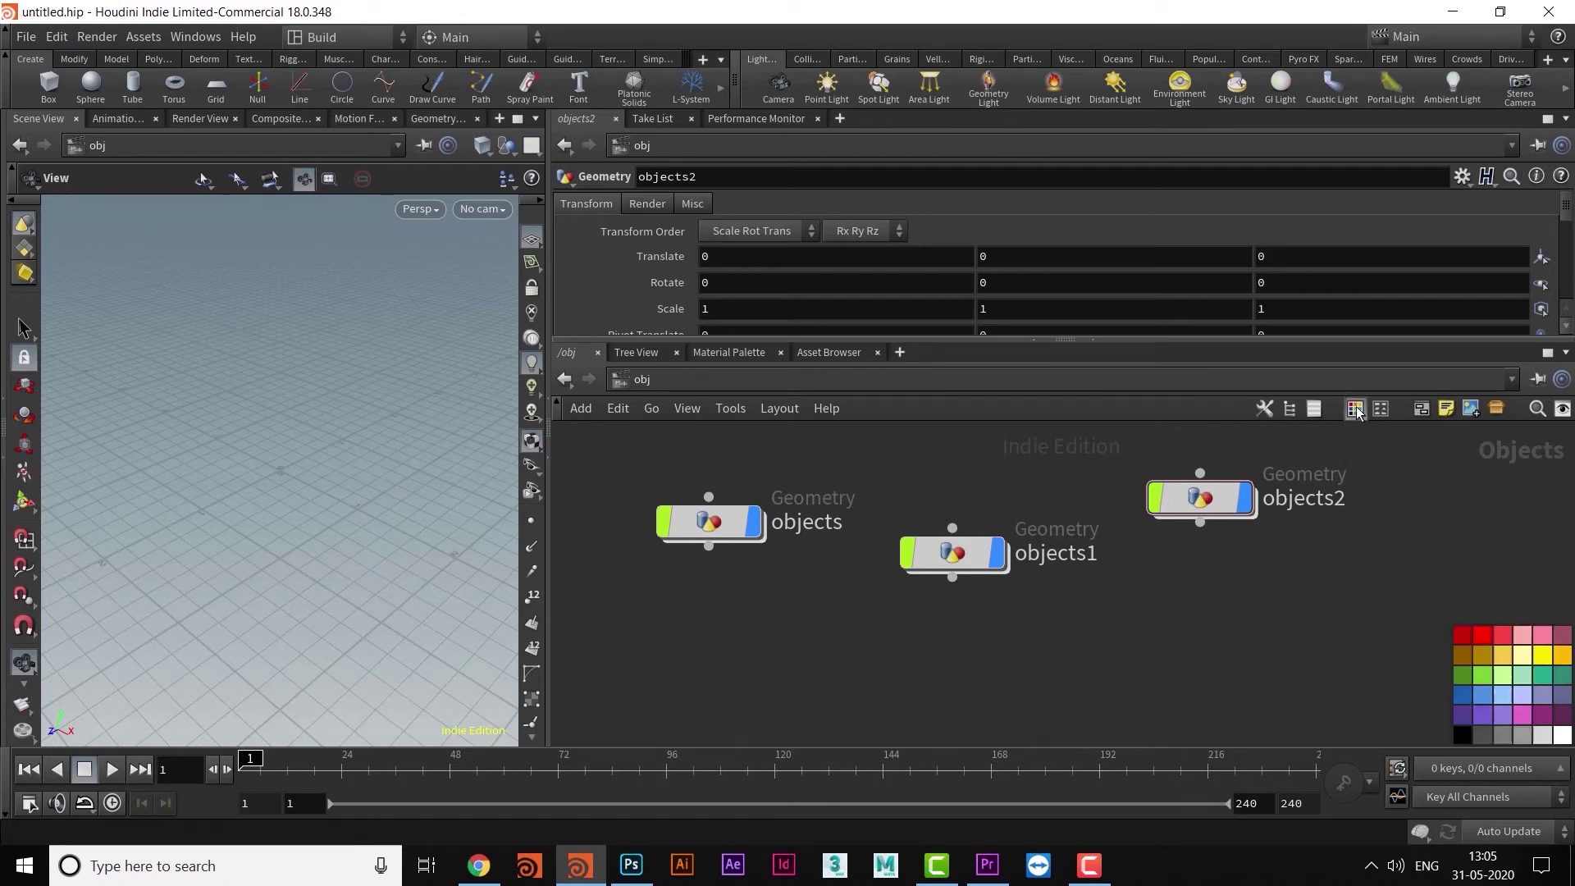
key(c)
key(c)
key(c)
key(c)
key(c)
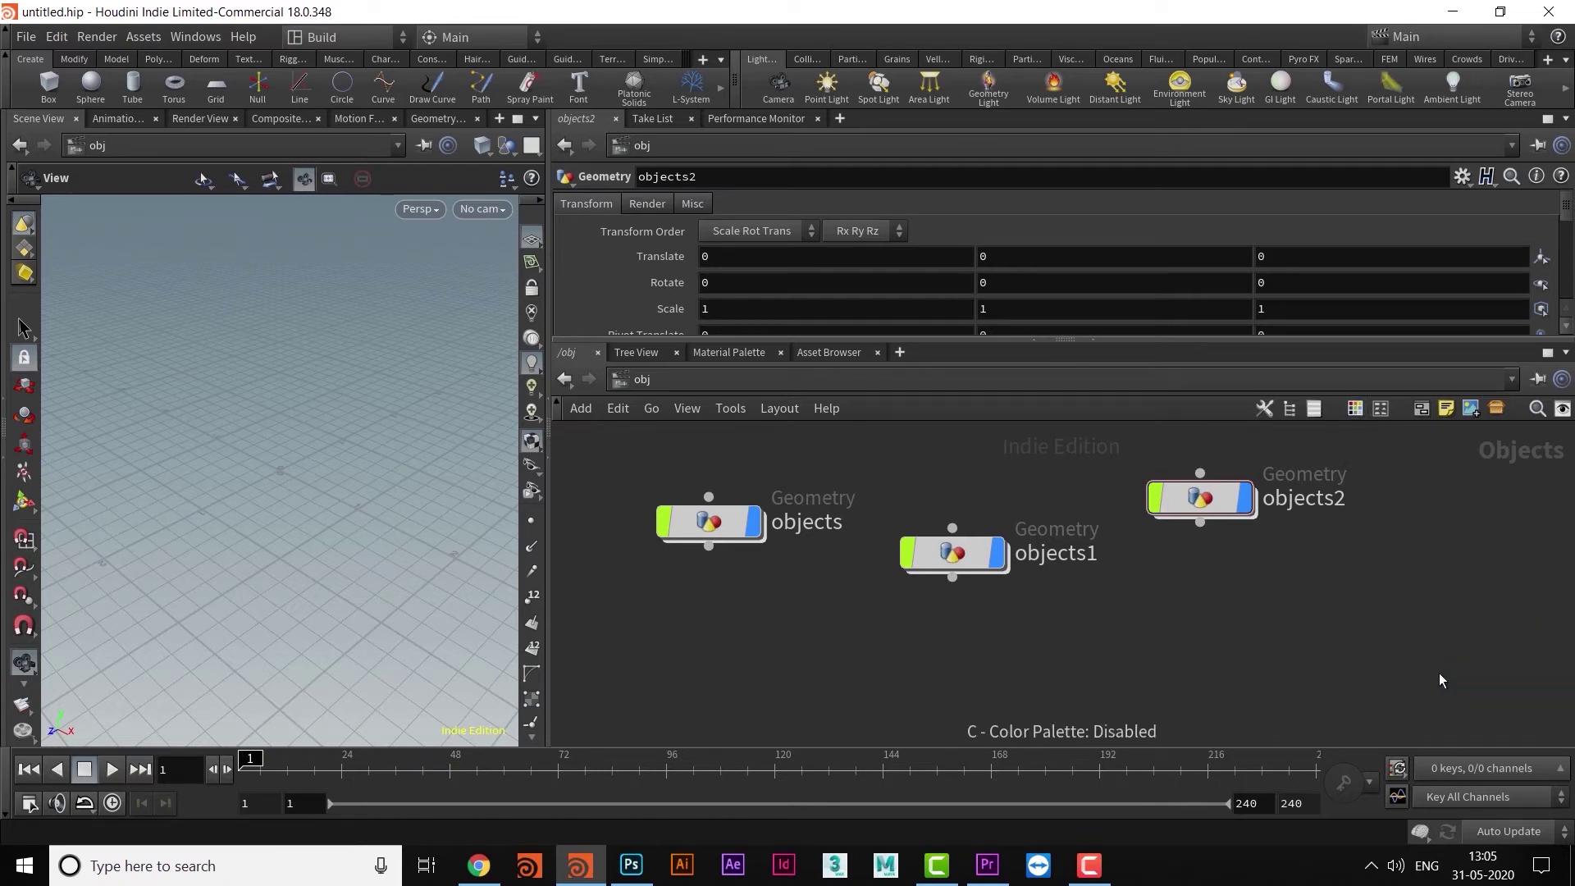
Show the color palette and color the objects1 node green.
key(c)
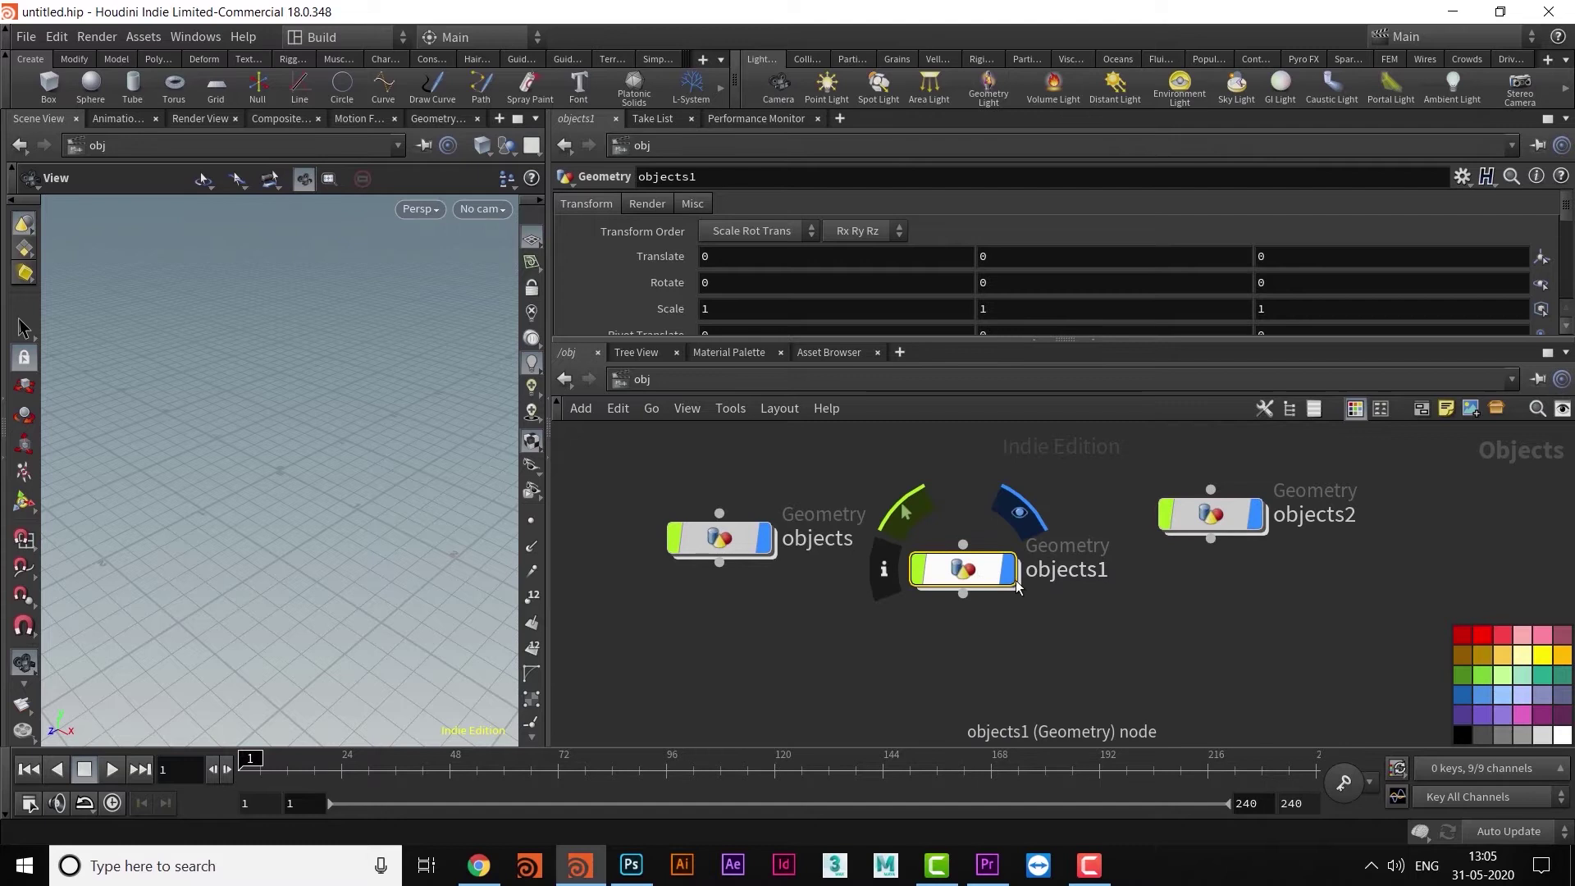
click(978, 570)
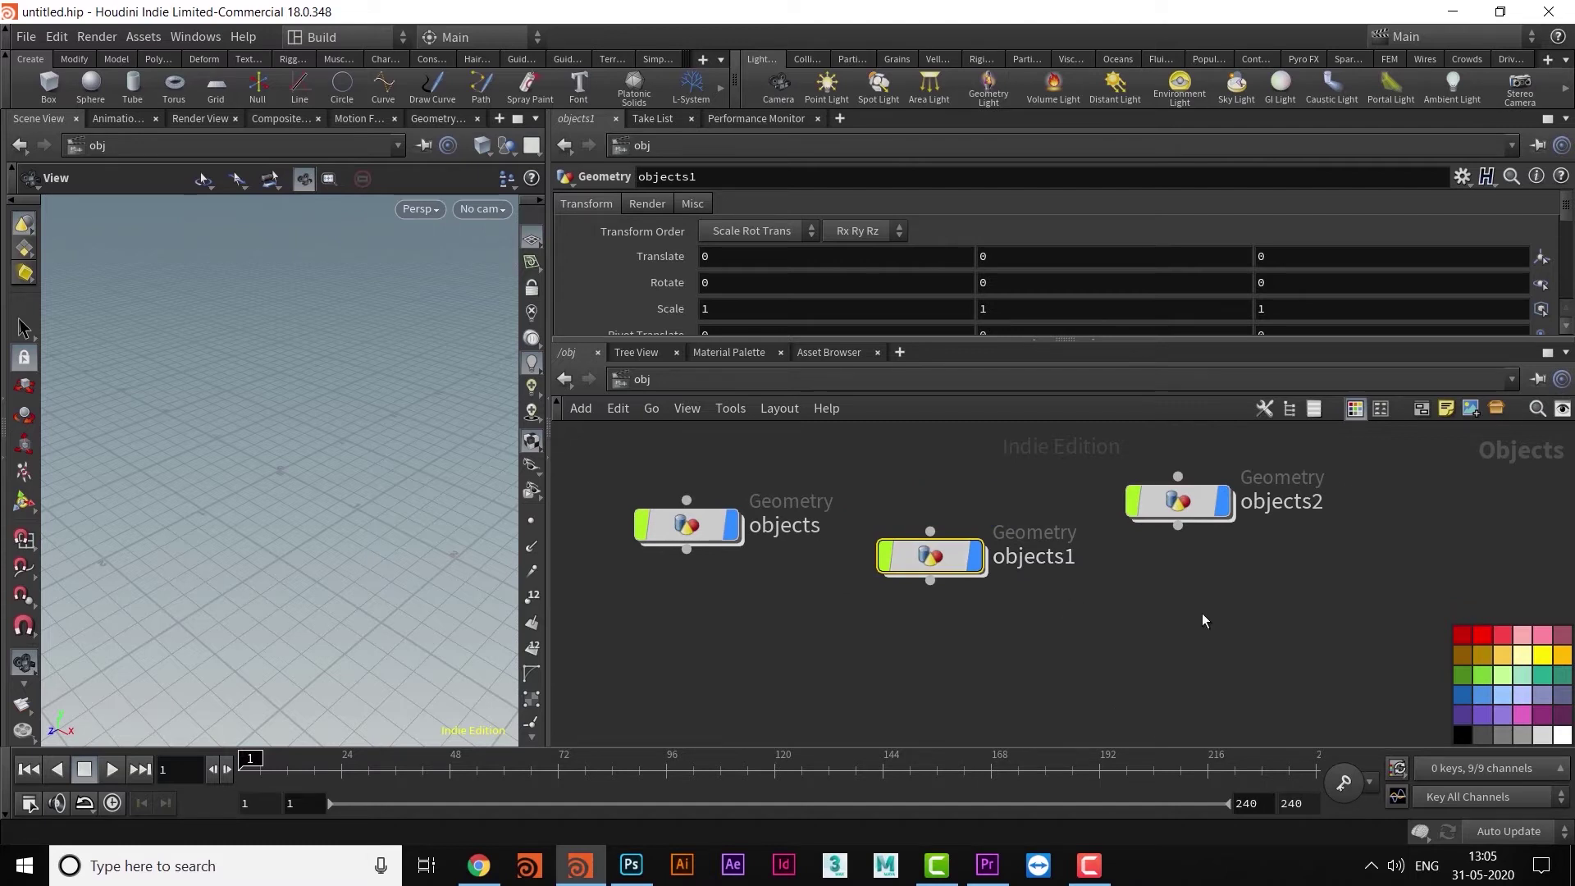
click(1484, 679)
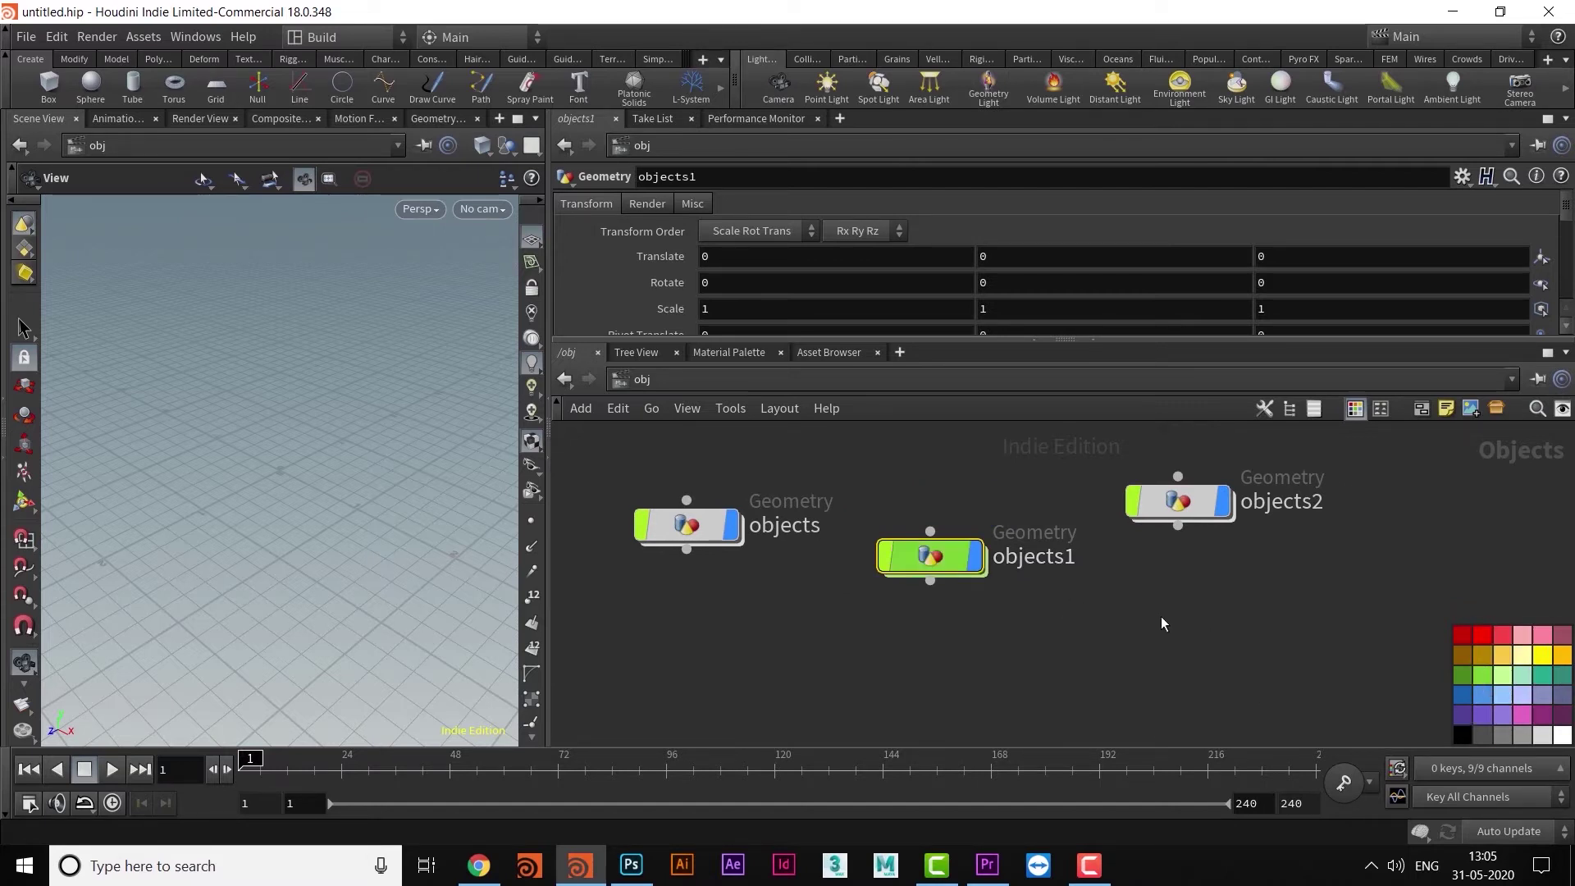
Move objects1 further down, then color the objects and objects2 nodes teal green together.
drag(930, 558, 932, 667)
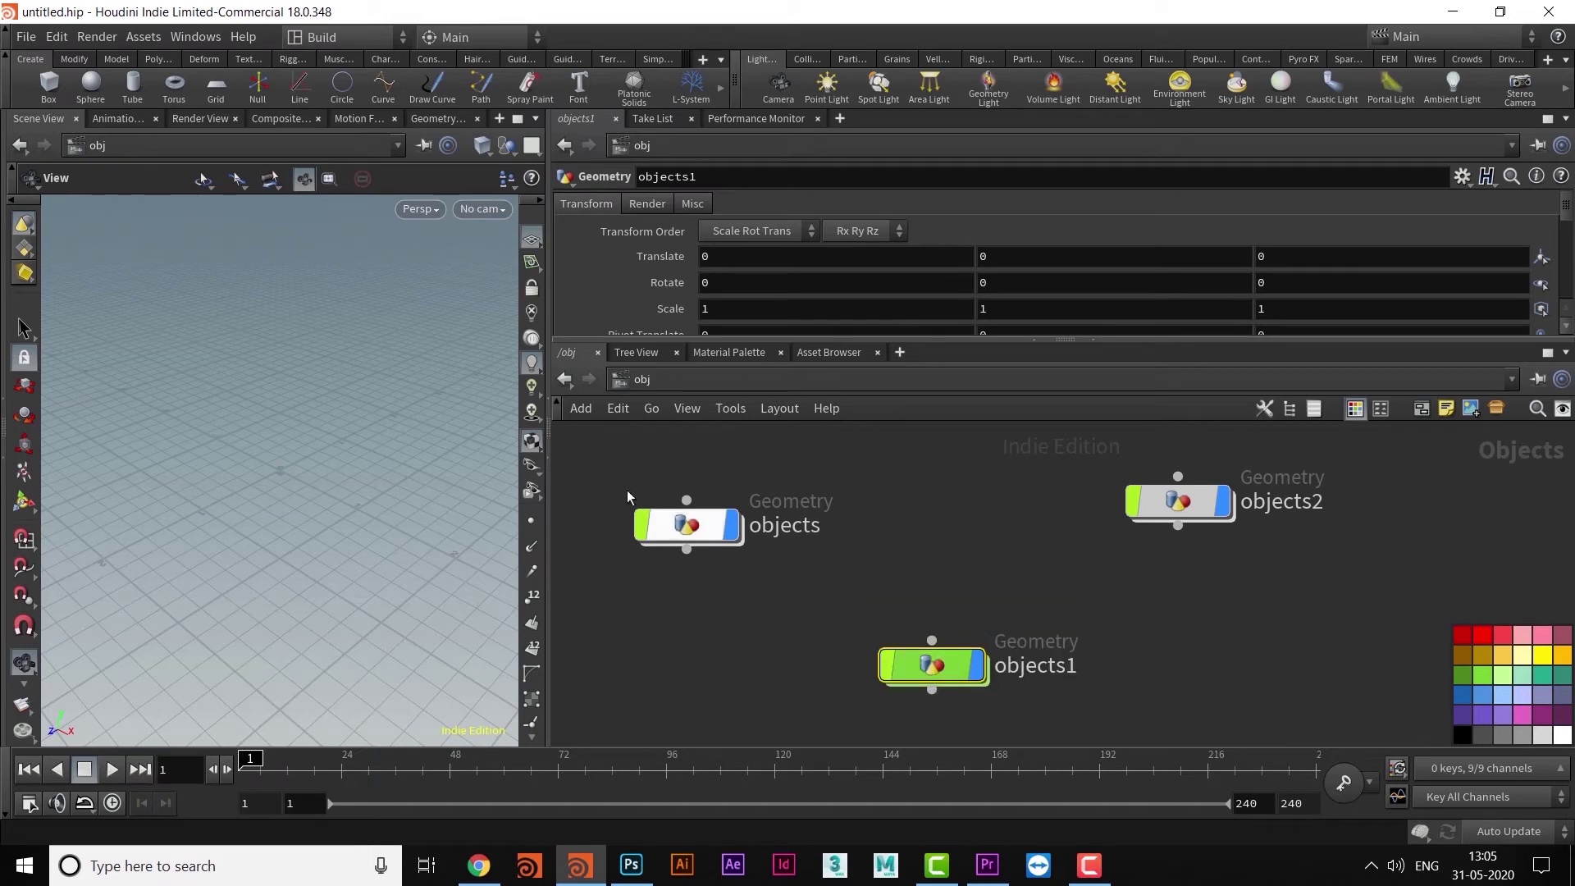
drag(588, 427, 1300, 593)
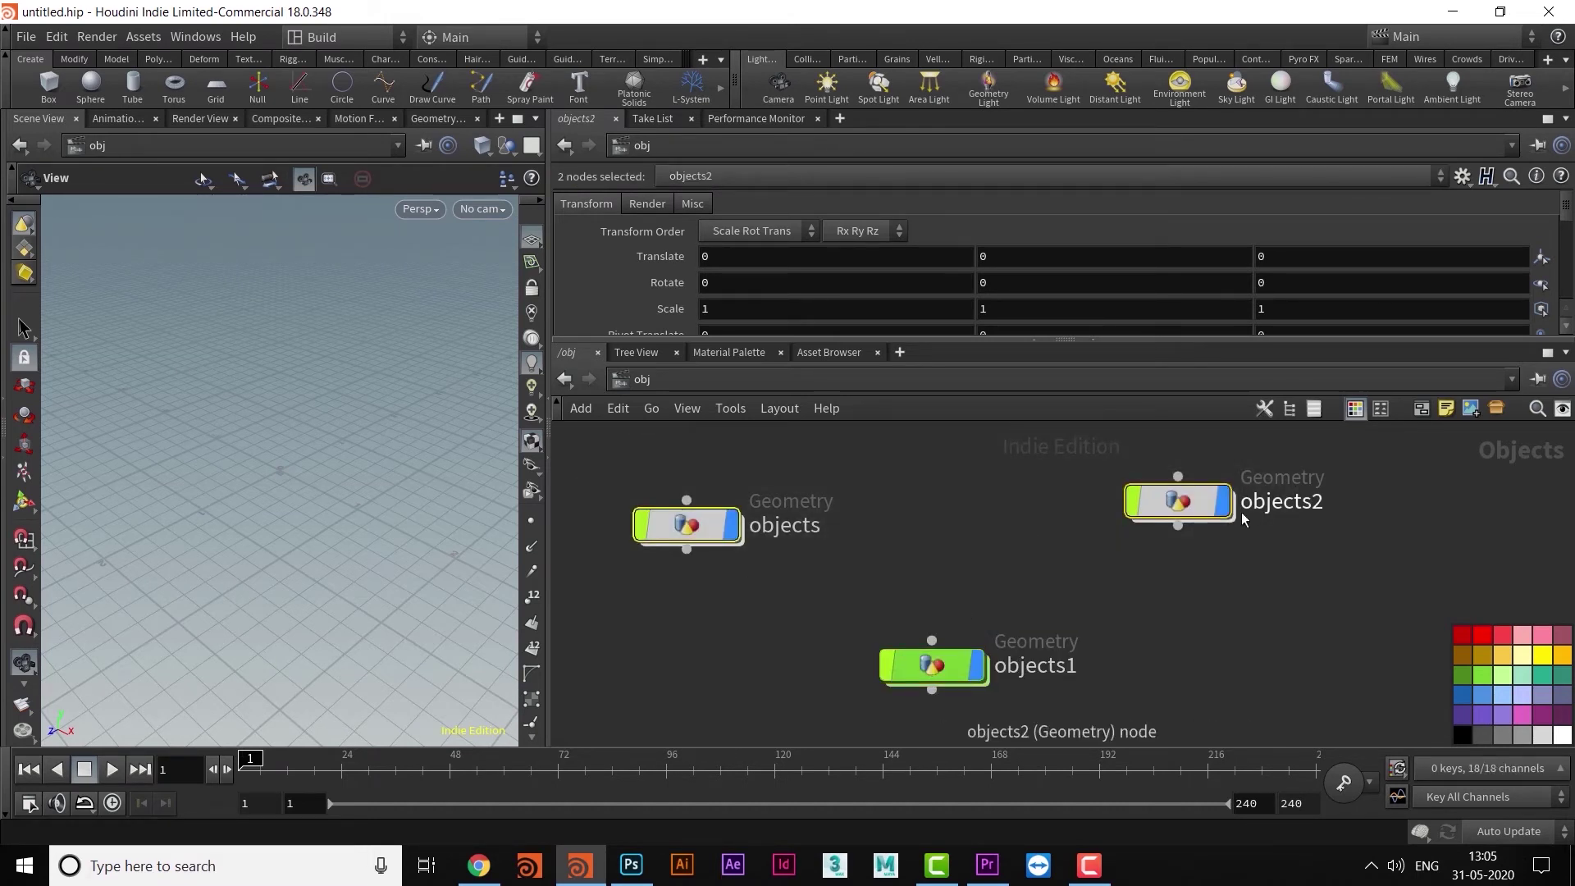
click(1543, 675)
click(1243, 627)
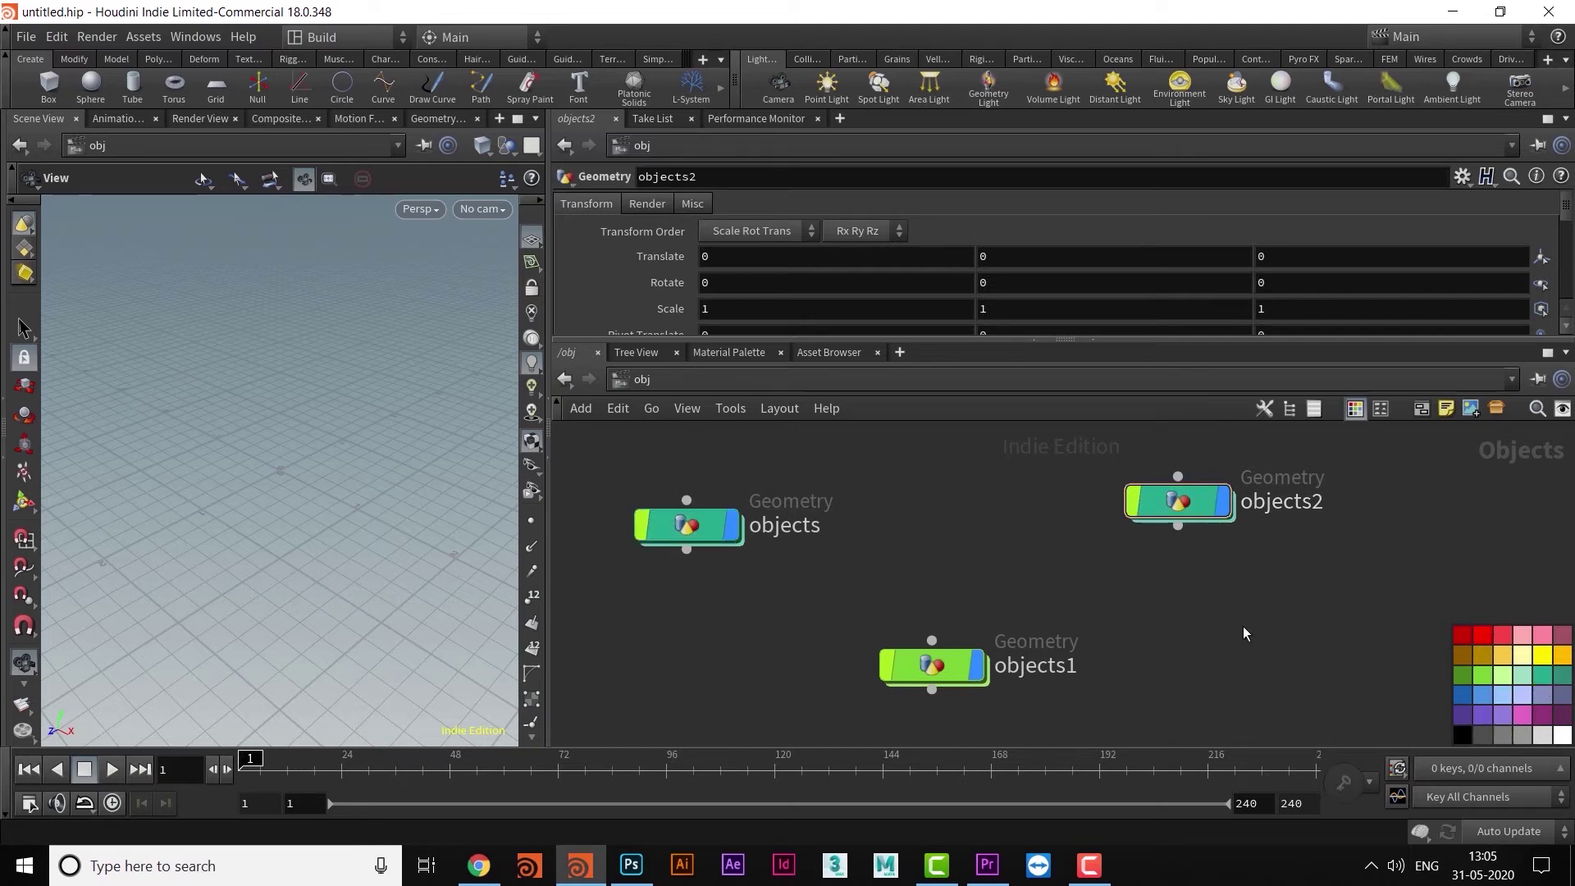
Undo the recent node color changes and the move of objects1, including its green color.
key(ctrl+z)
key(ctrl+z)
key(ctrl+z)
key(ctrl+z)
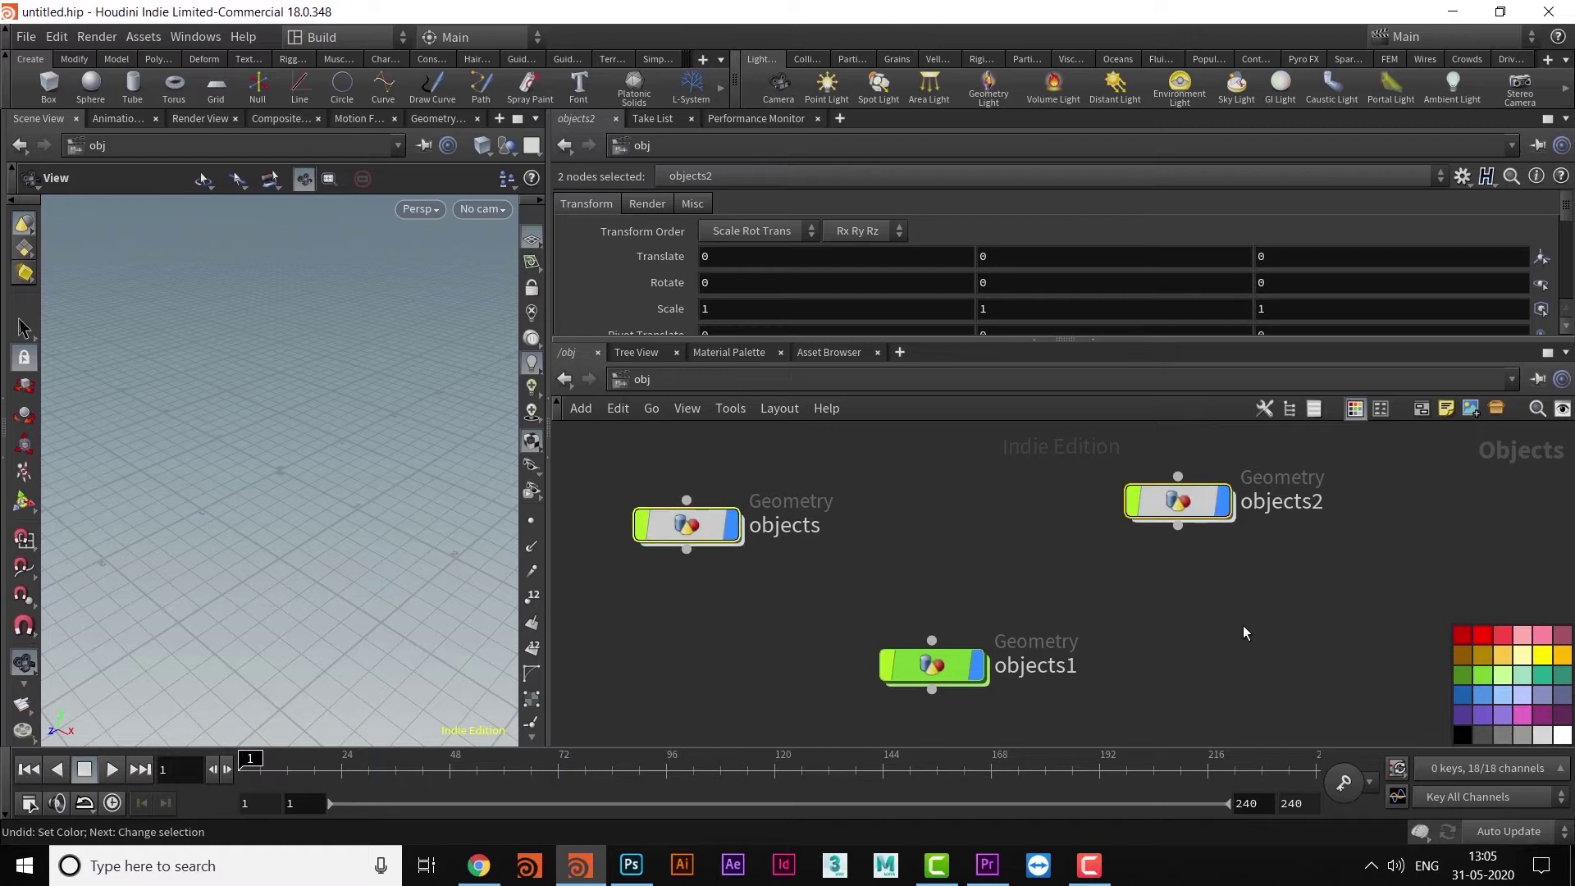
key(ctrl+z)
Apply a gold palette color directly onto the objects2 node, then undo that color.
middle_drag(1181, 639, 1114, 651)
drag(1134, 532, 1161, 541)
drag(1504, 657, 1143, 527)
mouse_move(1147, 529)
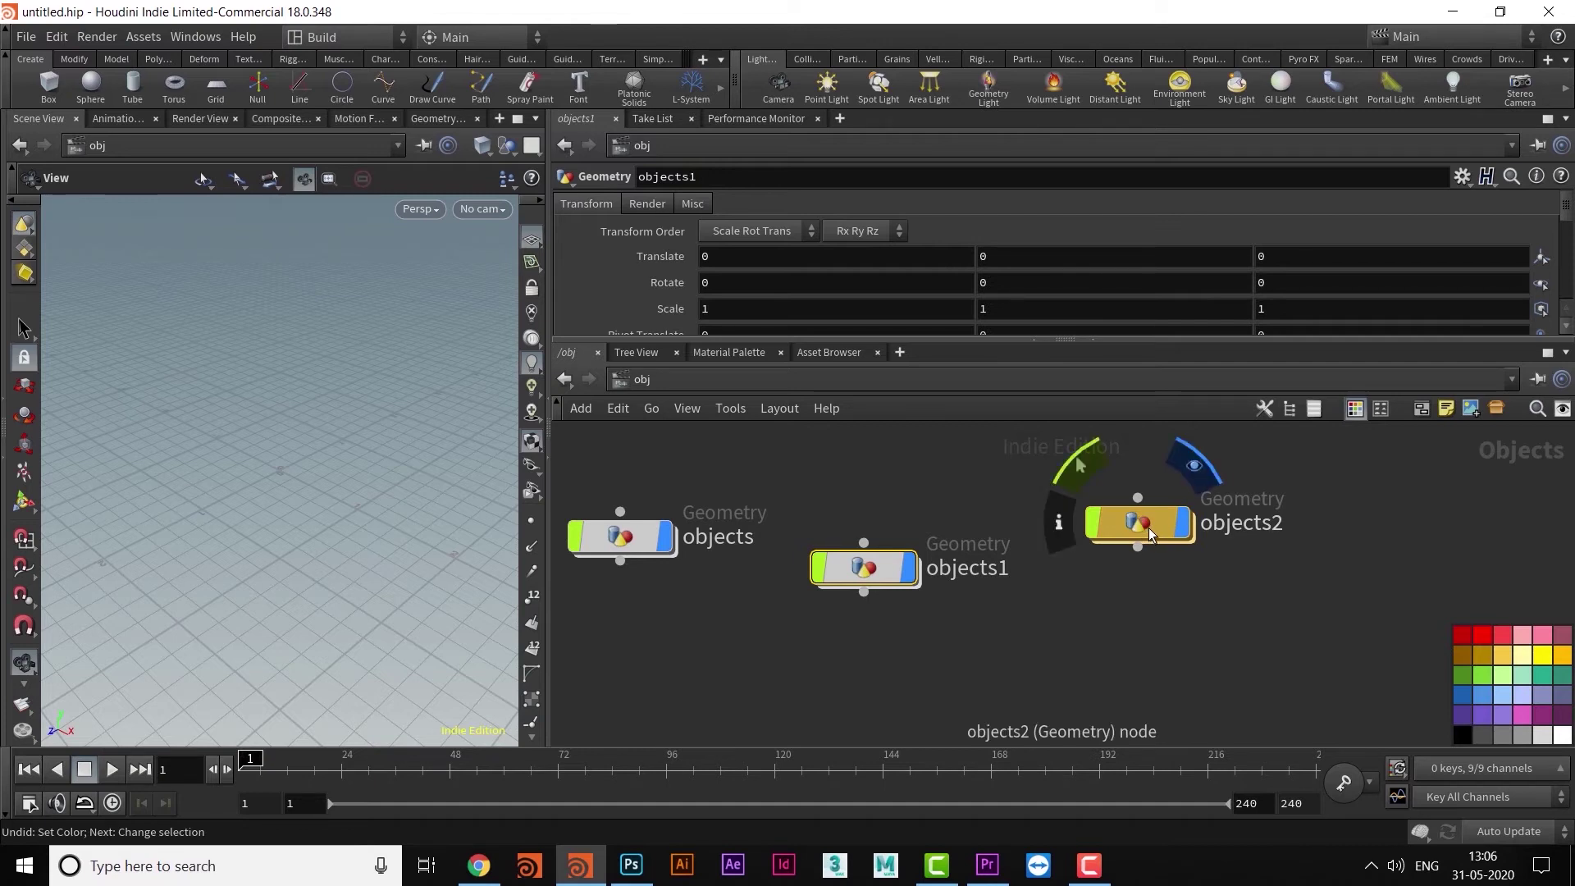
key(ctrl+z)
middle_drag(1053, 657, 1102, 690)
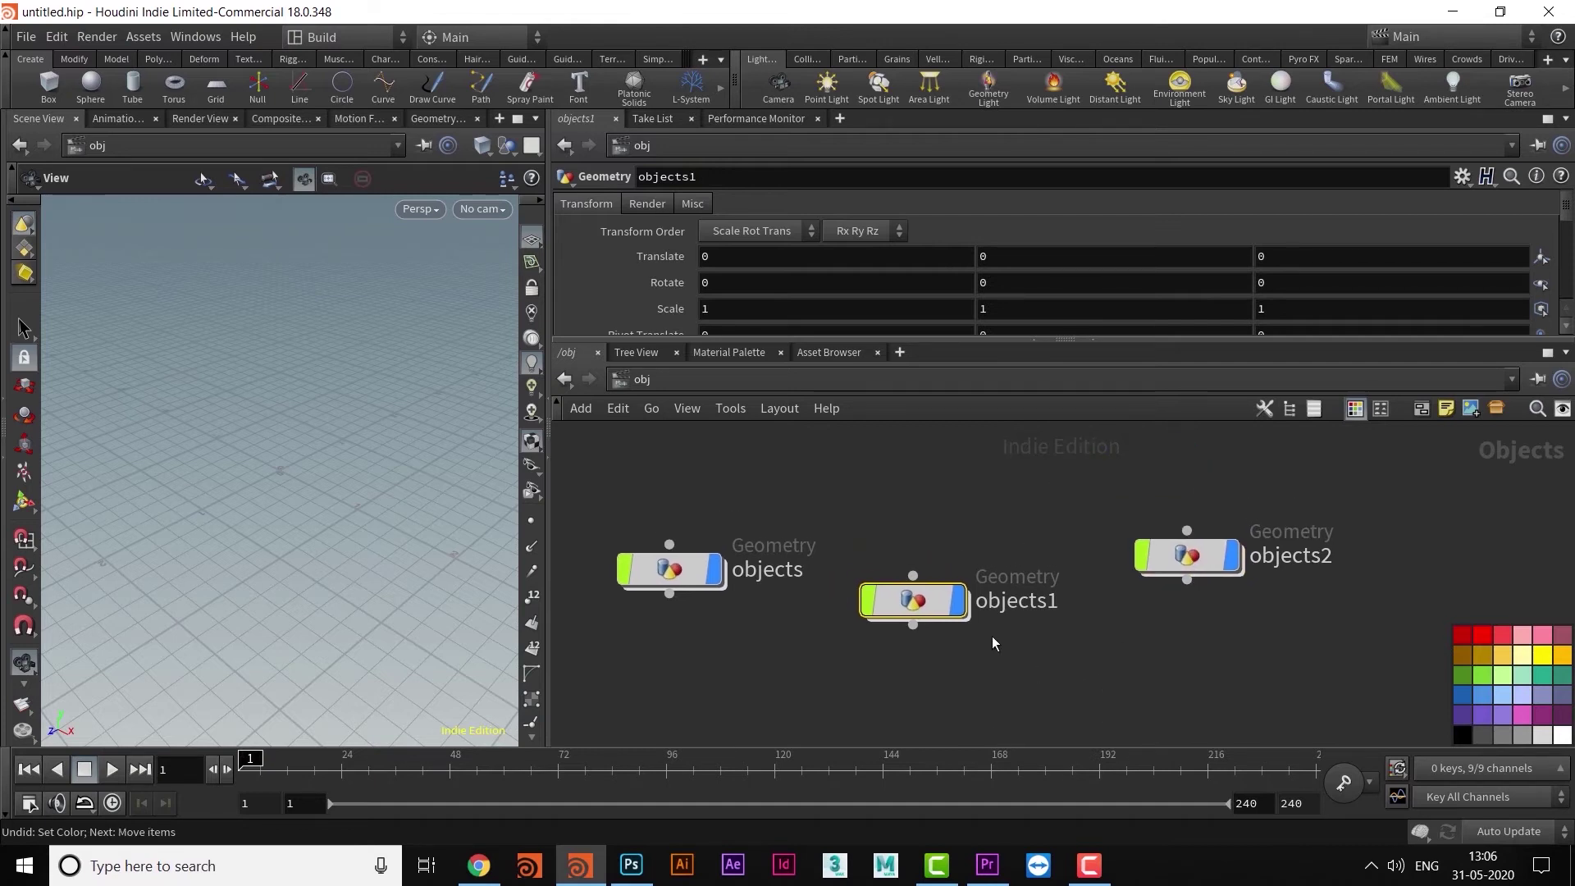
Rearrange the nodes in a triangle, with objects1 below objects and objects2 above and to the right of objects1.
drag(903, 605, 913, 671)
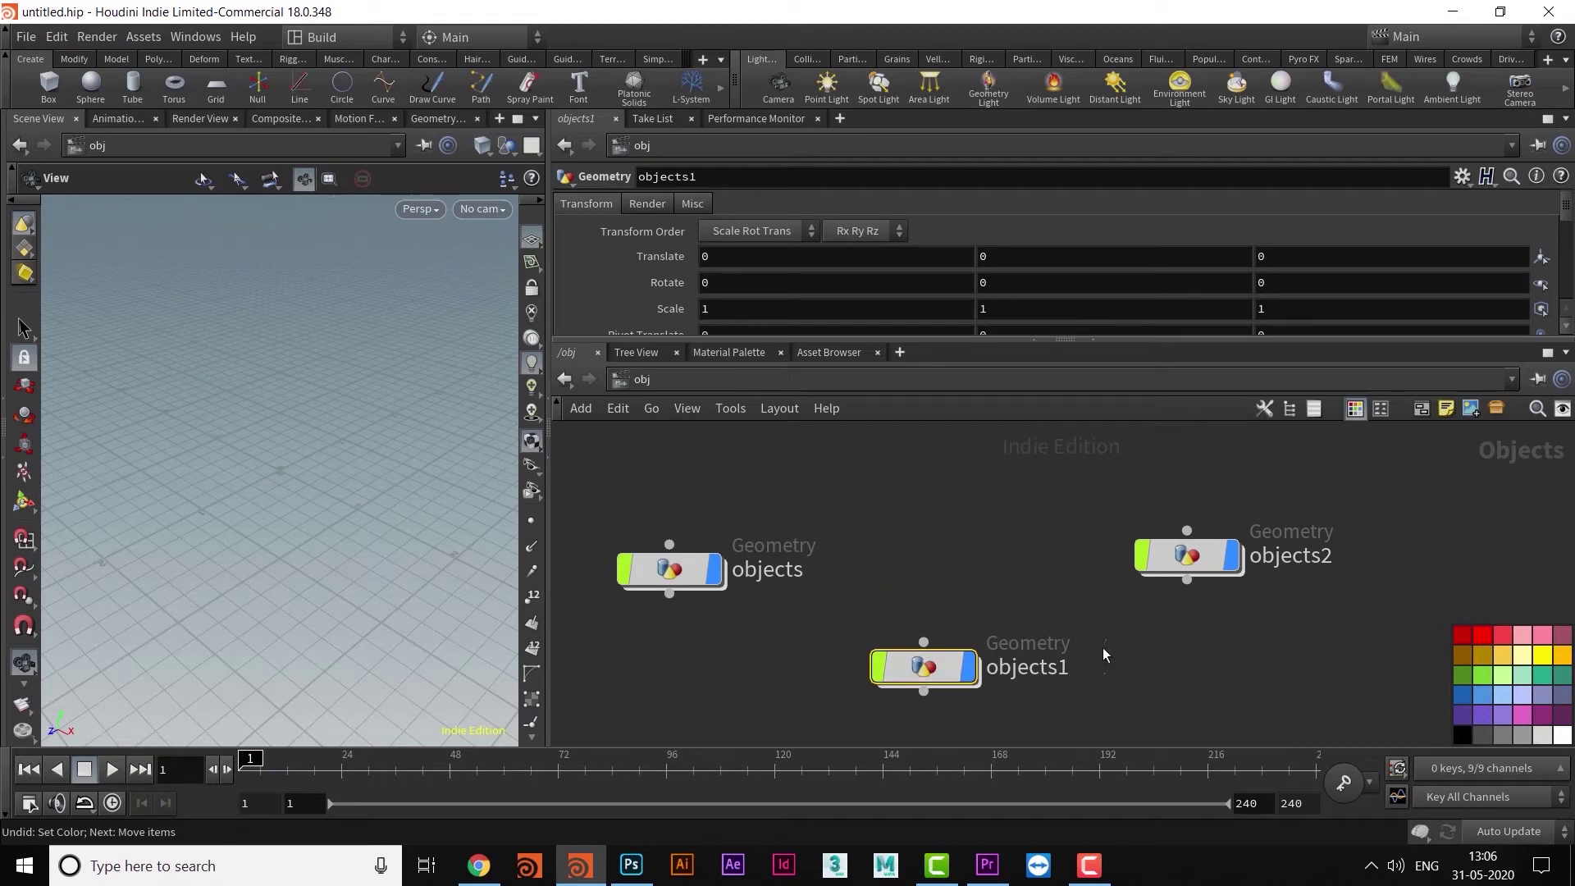
middle_drag(1103, 647, 1139, 621)
drag(961, 665, 988, 548)
key(Escape)
drag(943, 641, 908, 614)
drag(1235, 520, 1052, 473)
middle_drag(1147, 568, 1076, 559)
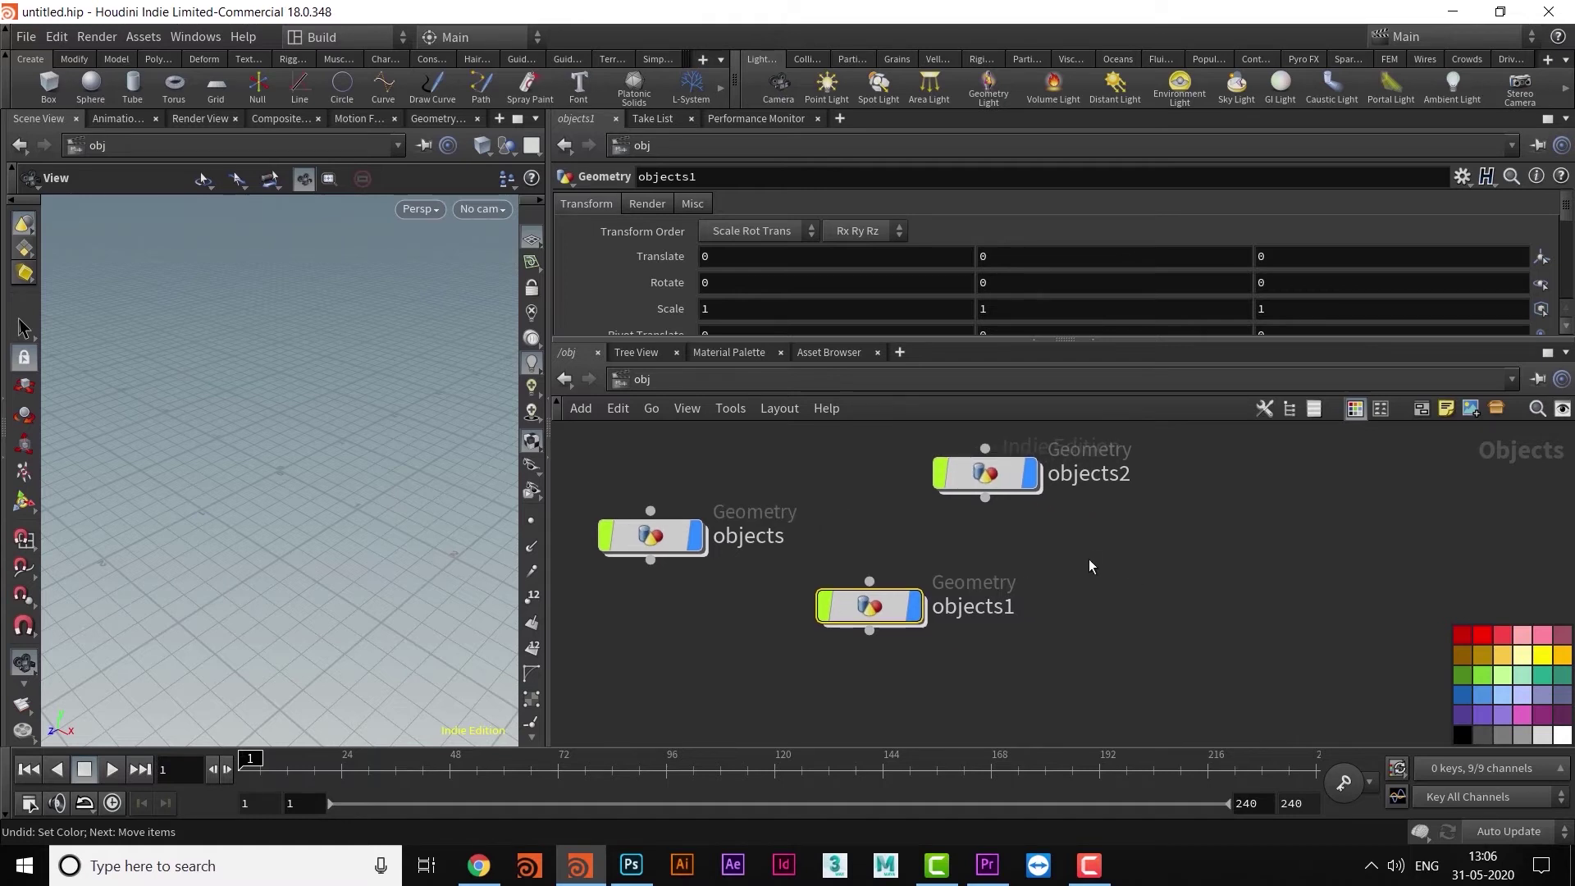
Hide the color palette, show the node shape palette and enlarge it.
key(c)
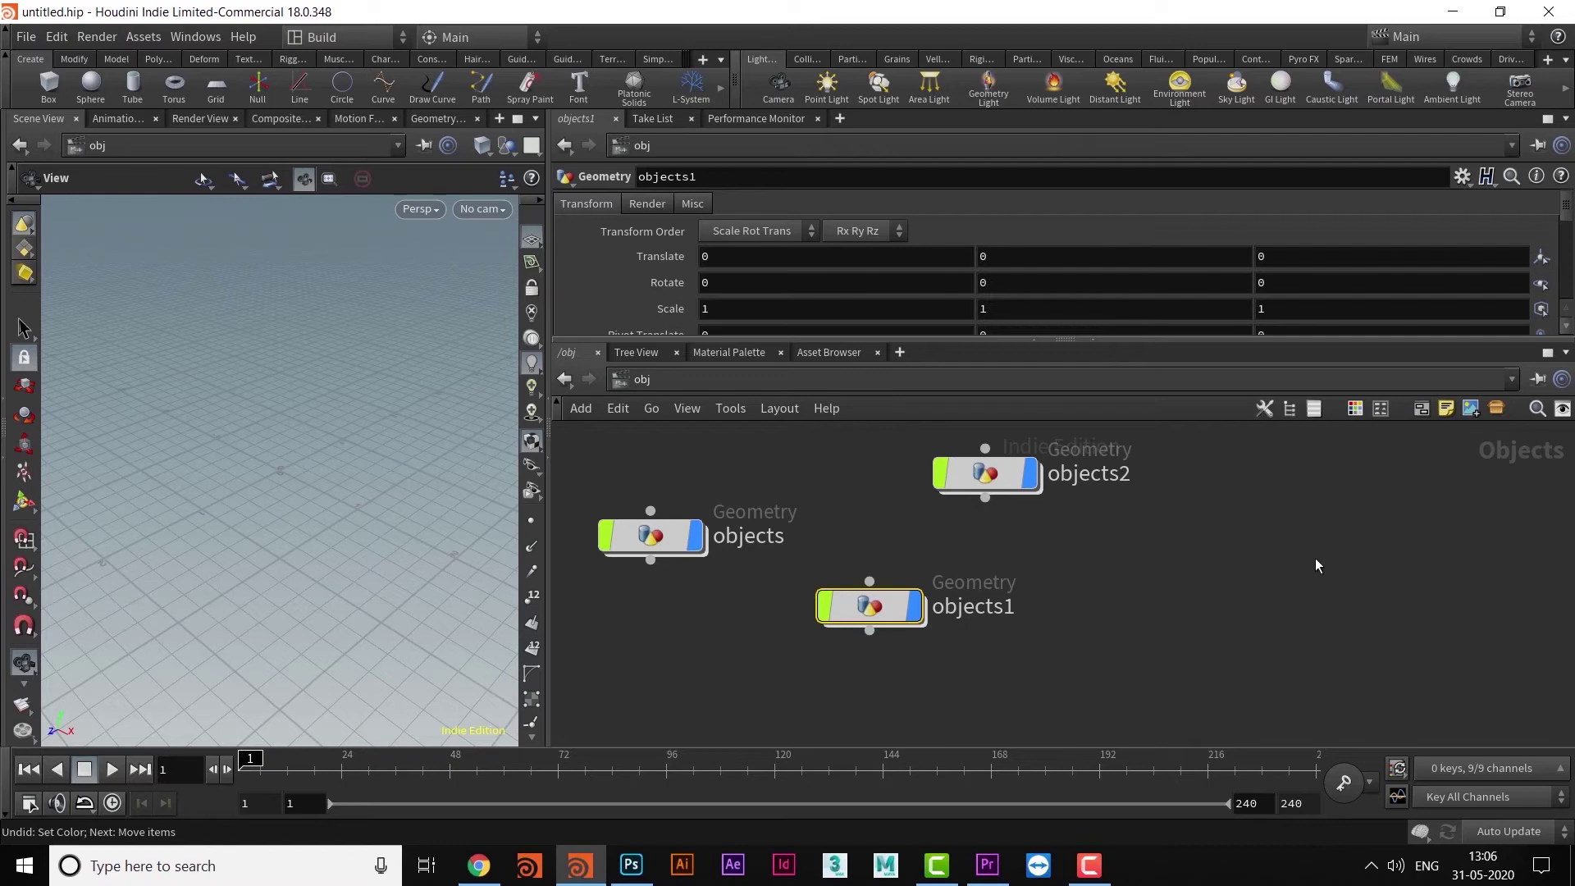
key(z)
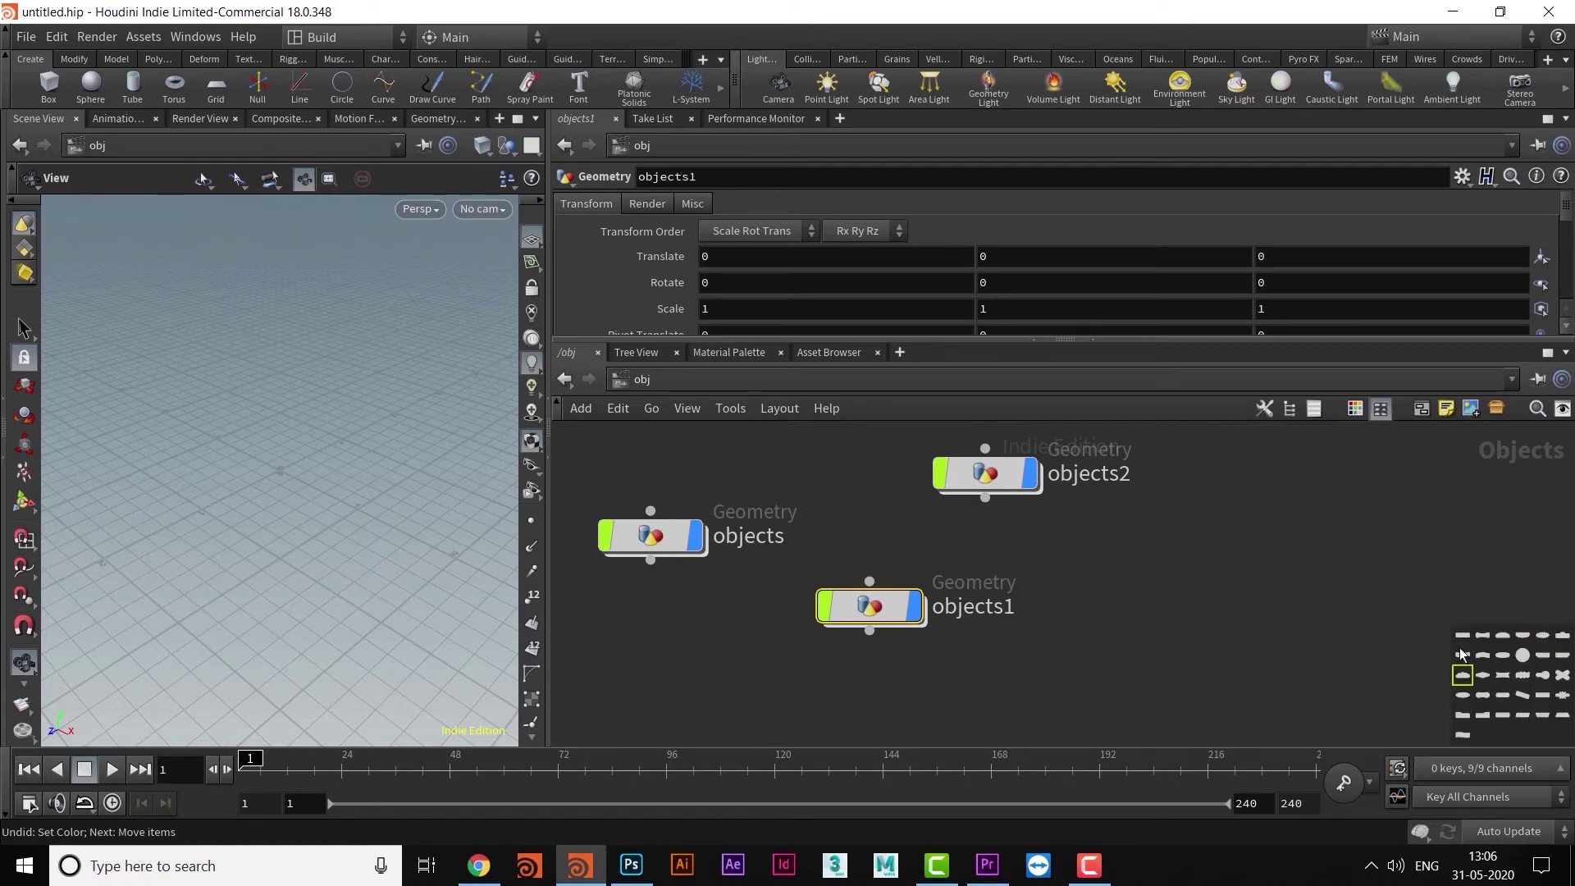
drag(1452, 622, 1258, 506)
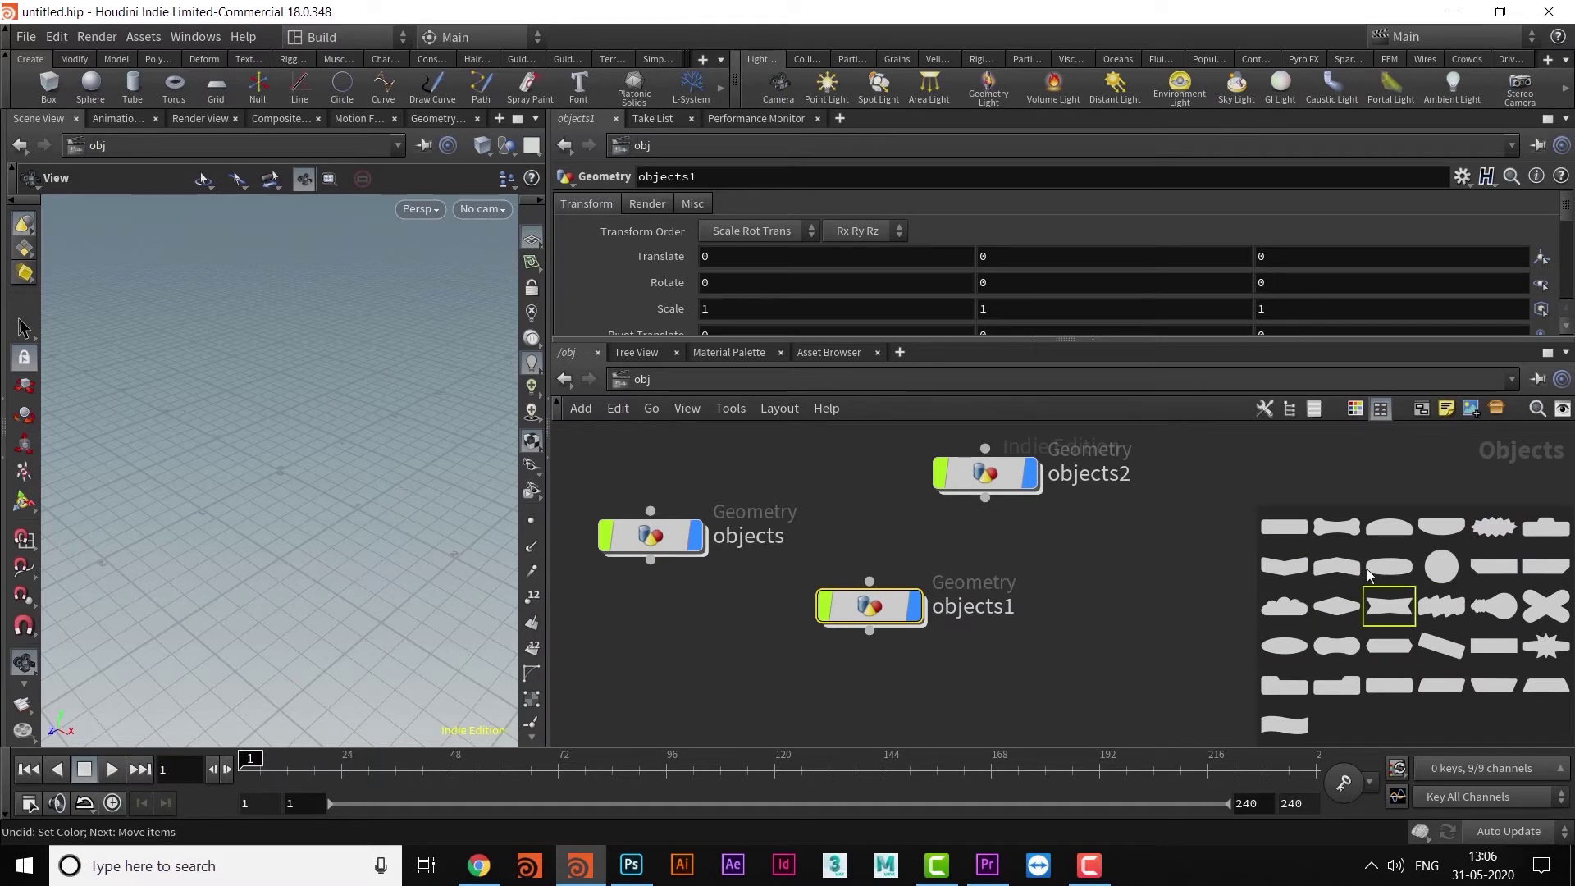
Move the objects node slightly up and to the right, and give the objects1 node the oval shape.
drag(655, 539, 706, 498)
middle_drag(869, 679, 836, 690)
drag(694, 577, 956, 701)
click(1291, 649)
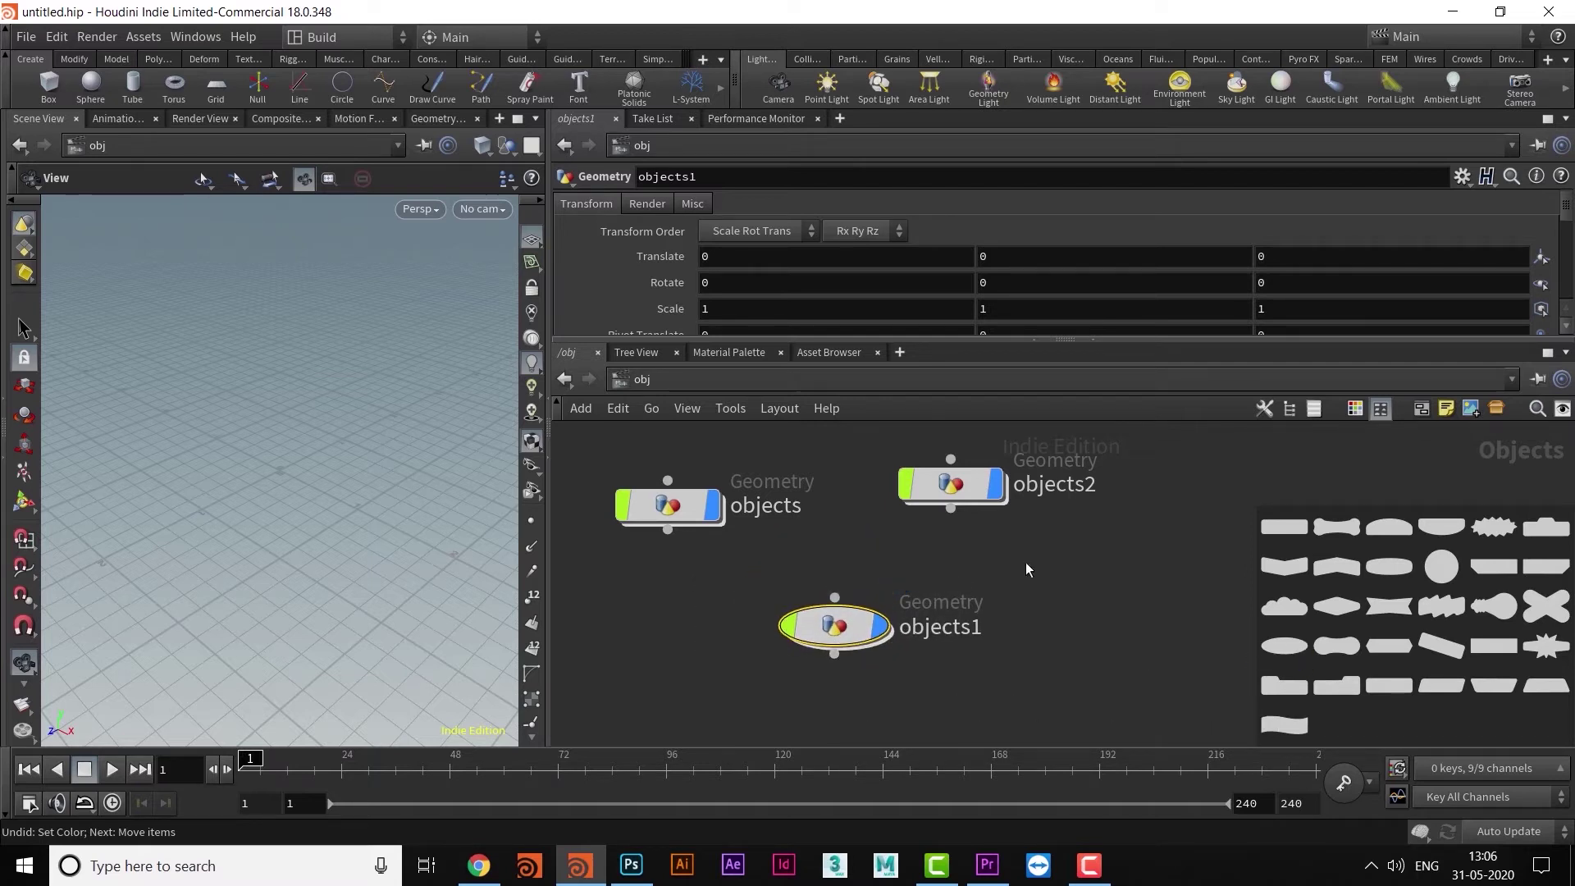
Reposition the objects and objects2 nodes side by side and apply the circle shape to objects2.
middle_drag(960, 519, 952, 637)
drag(669, 628, 781, 605)
middle_drag(1059, 631, 1043, 570)
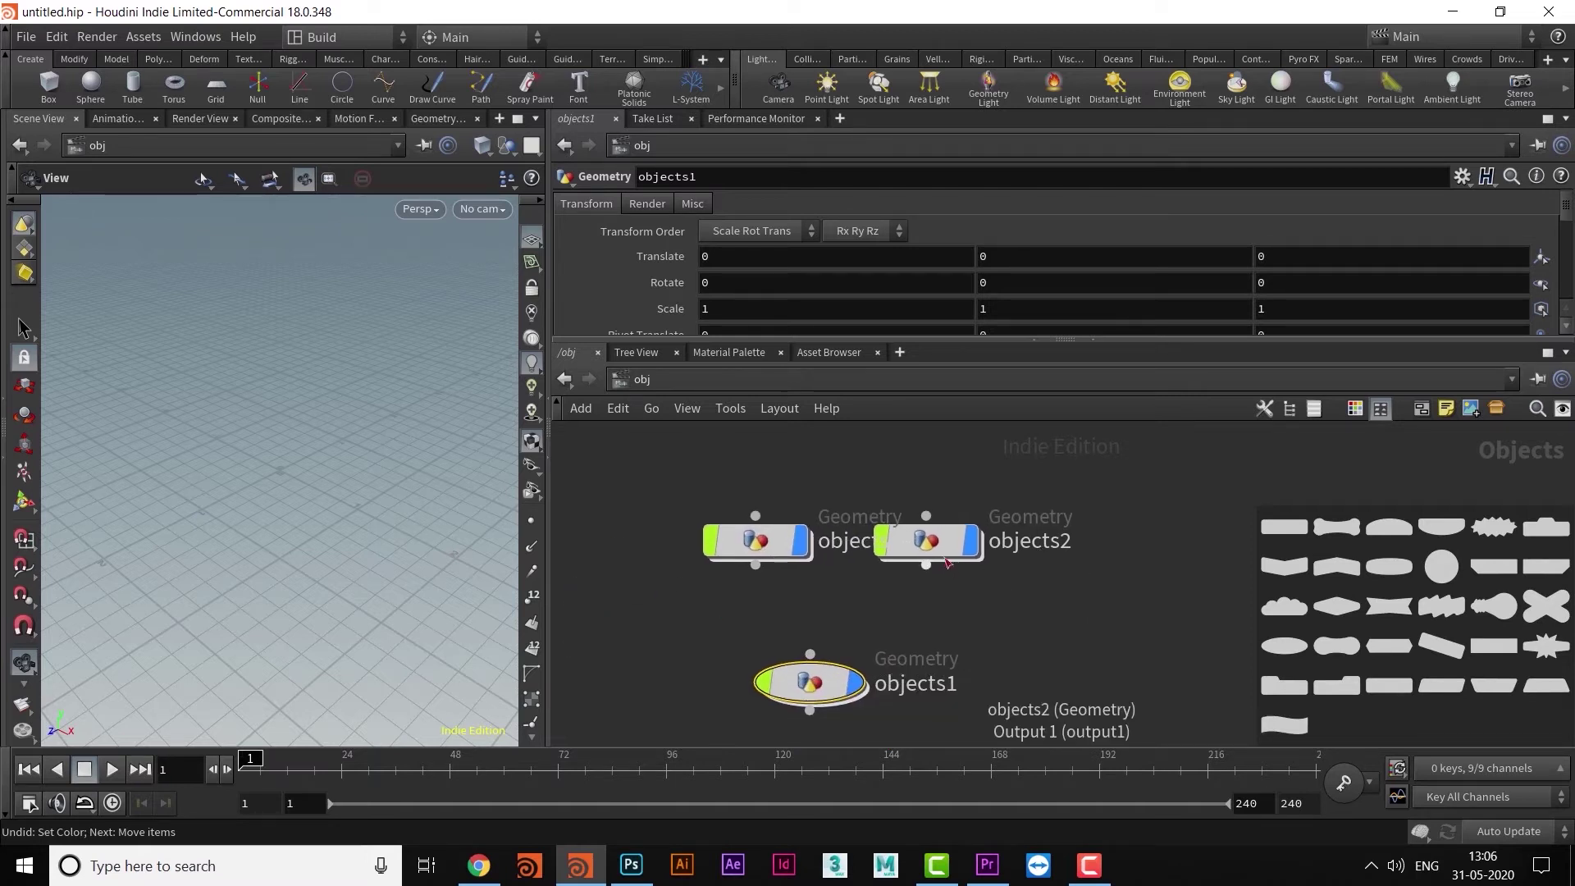
drag(943, 548, 993, 548)
drag(1441, 566, 997, 545)
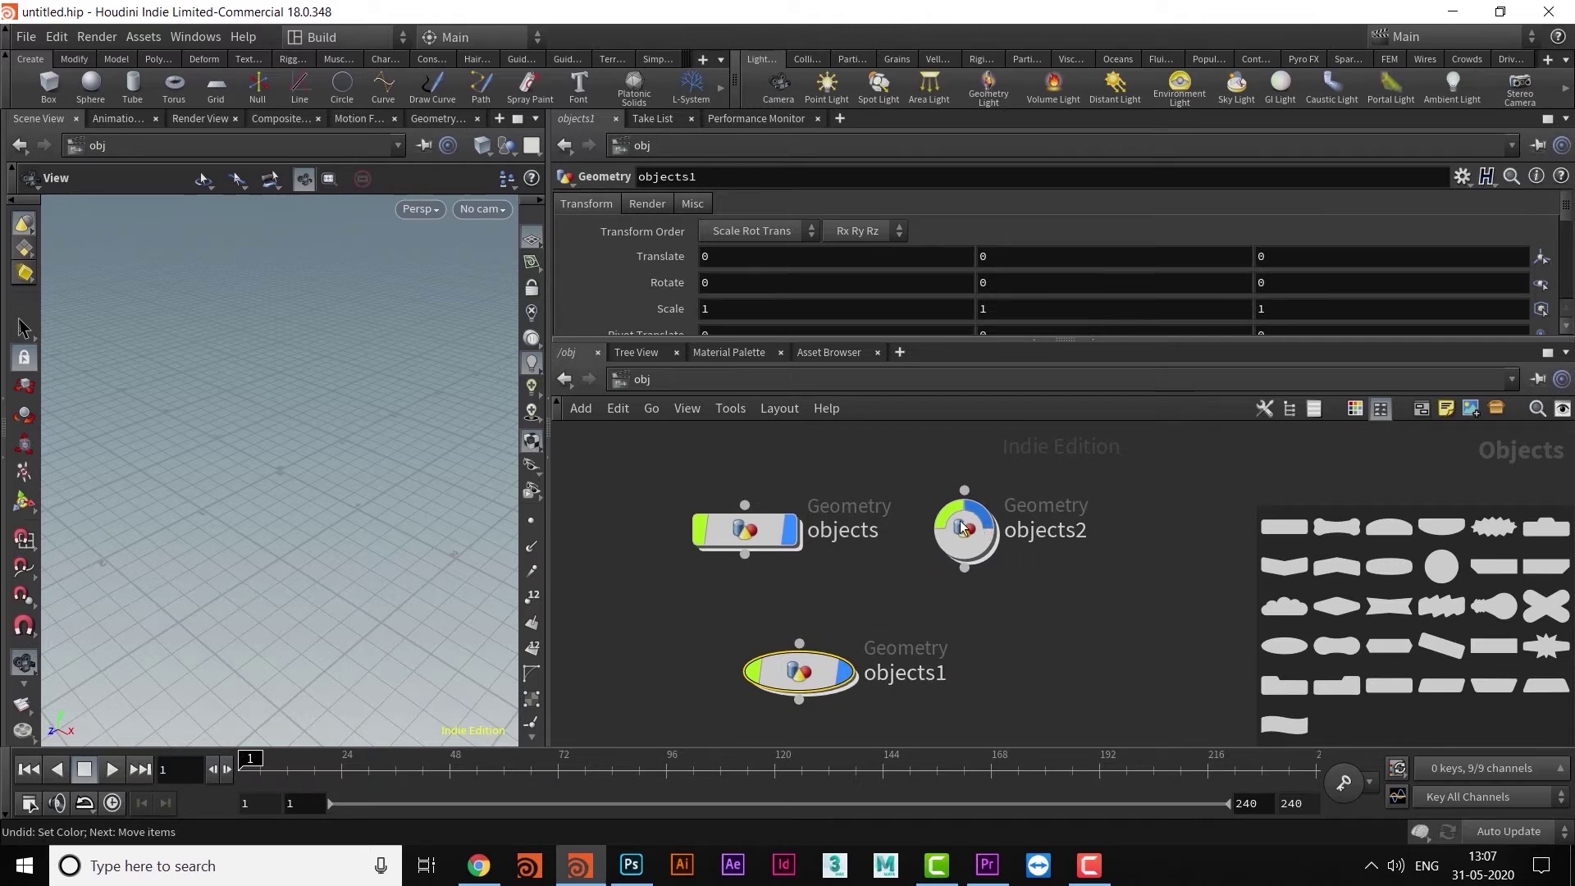
mouse_move(967, 552)
Undo the node shape changes and recent moves, and hide the shape palette.
key(ctrl+z)
key(ctrl+z)
key(ctrl+z)
key(ctrl+z)
key(ctrl+z)
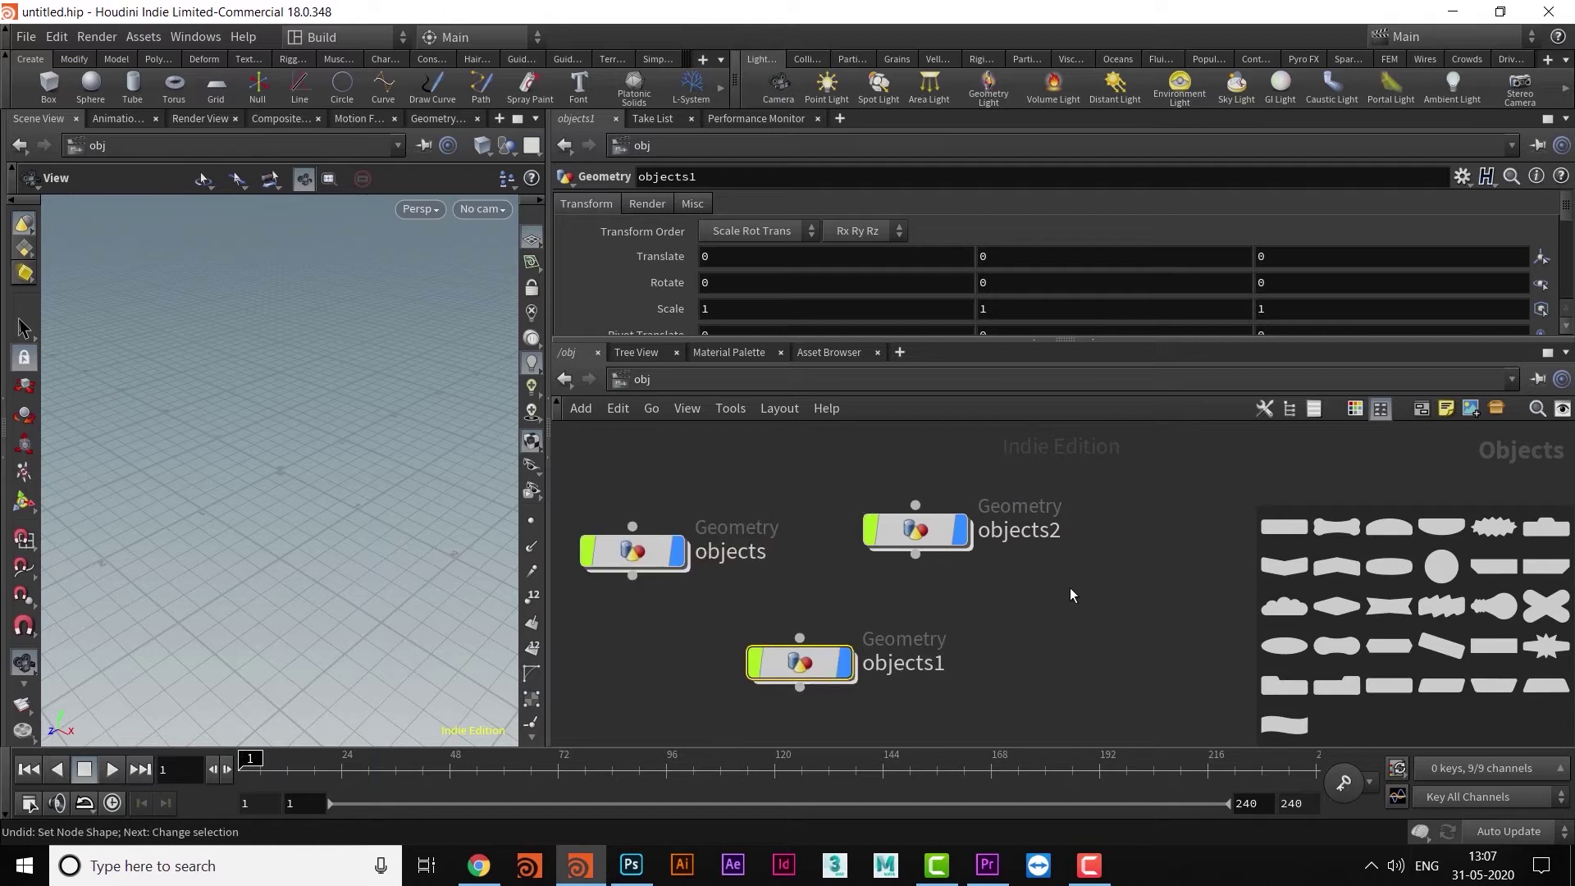
middle_drag(1104, 591, 1119, 585)
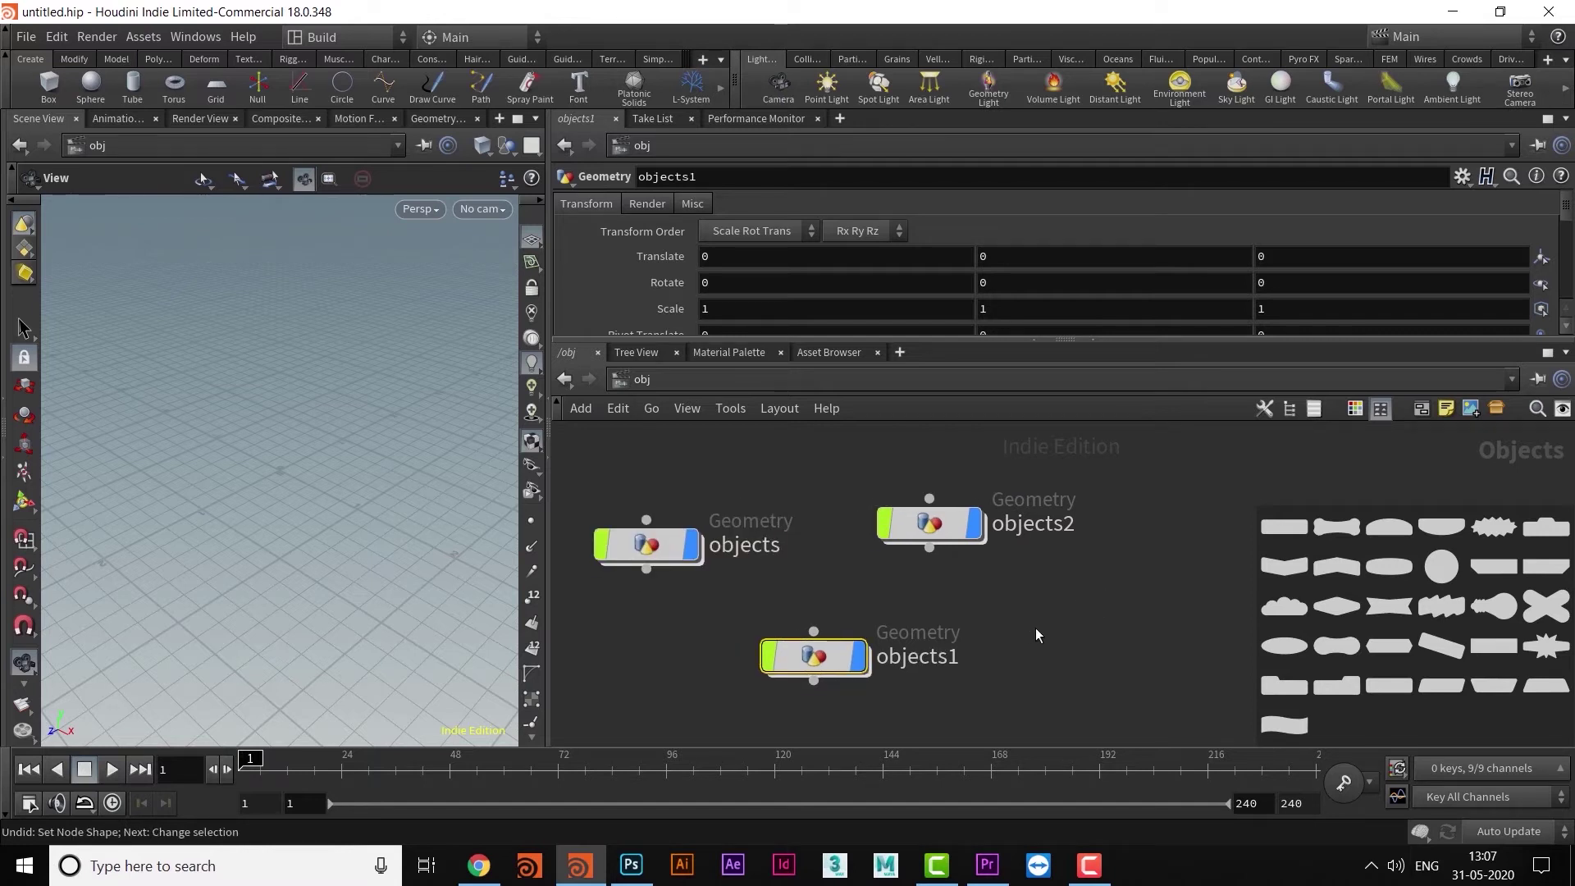
middle_drag(1035, 628, 1060, 622)
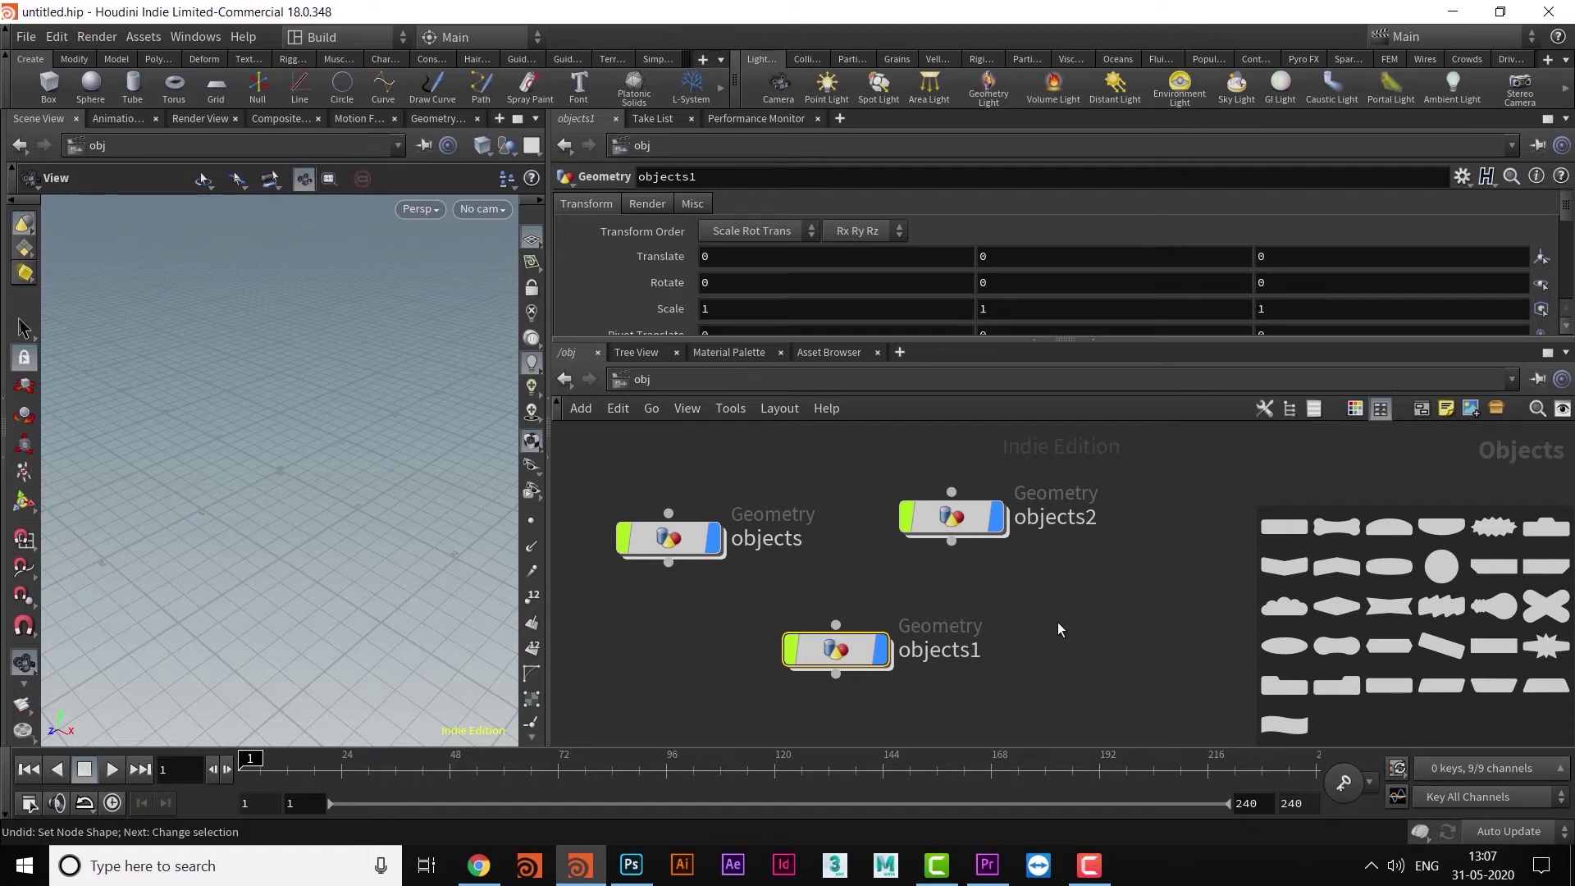
key(z)
mouse_move(1158, 612)
middle_down()
mouse_move(1234, 605)
mouse_move(1185, 611)
middle_up()
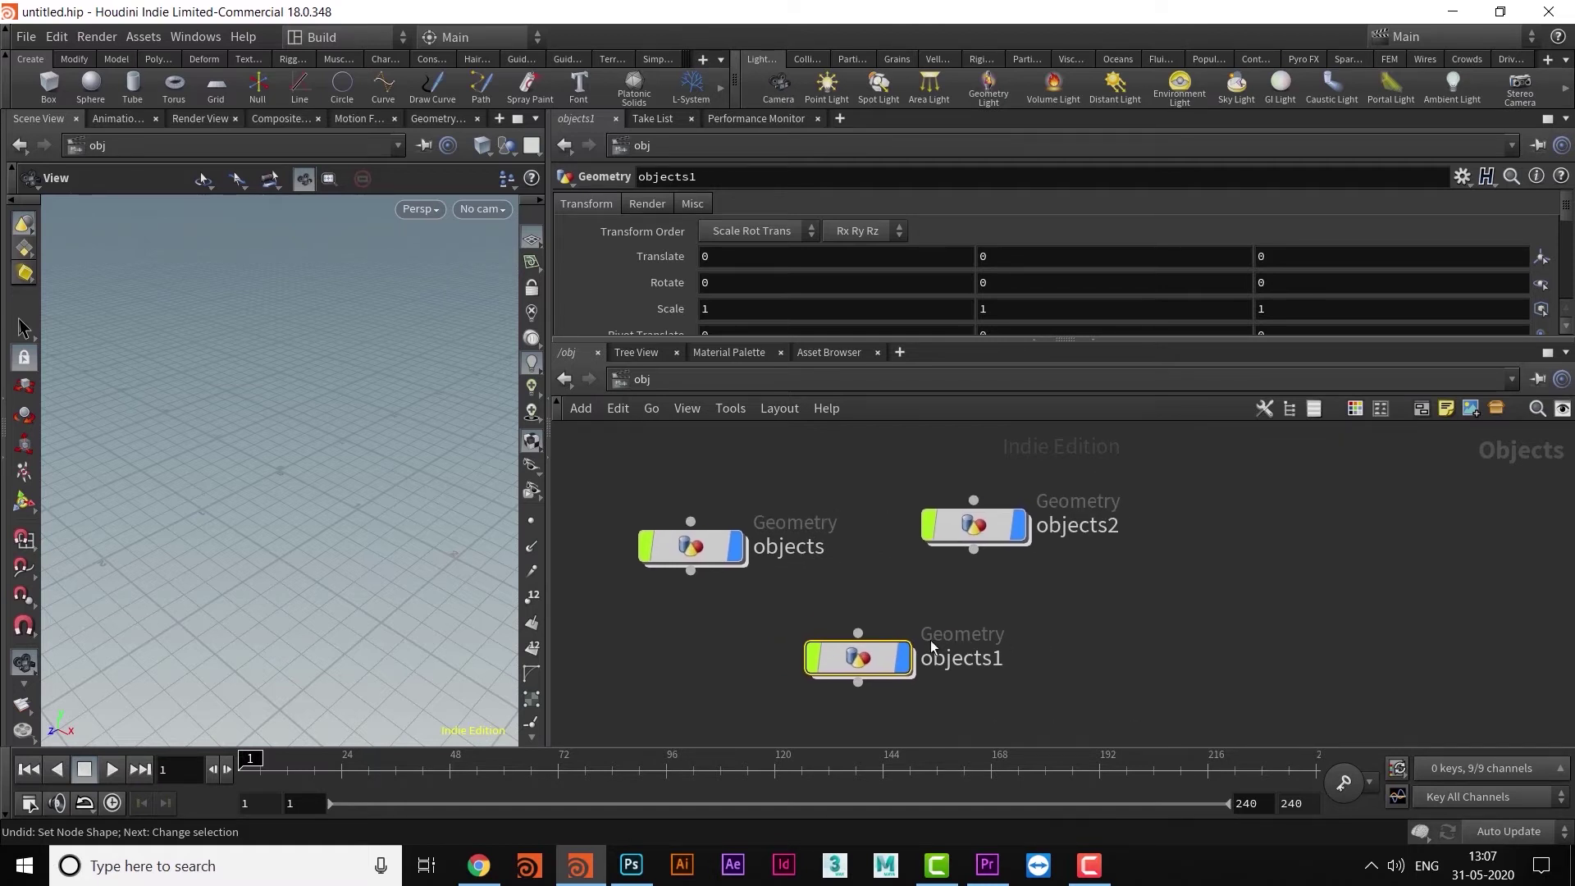
Duplicate all three nodes together, placing the copies to the right of the originals.
drag(868, 666, 856, 654)
scroll(998, 601, down, 1)
middle_drag(978, 611, 910, 607)
drag(607, 489, 1096, 715)
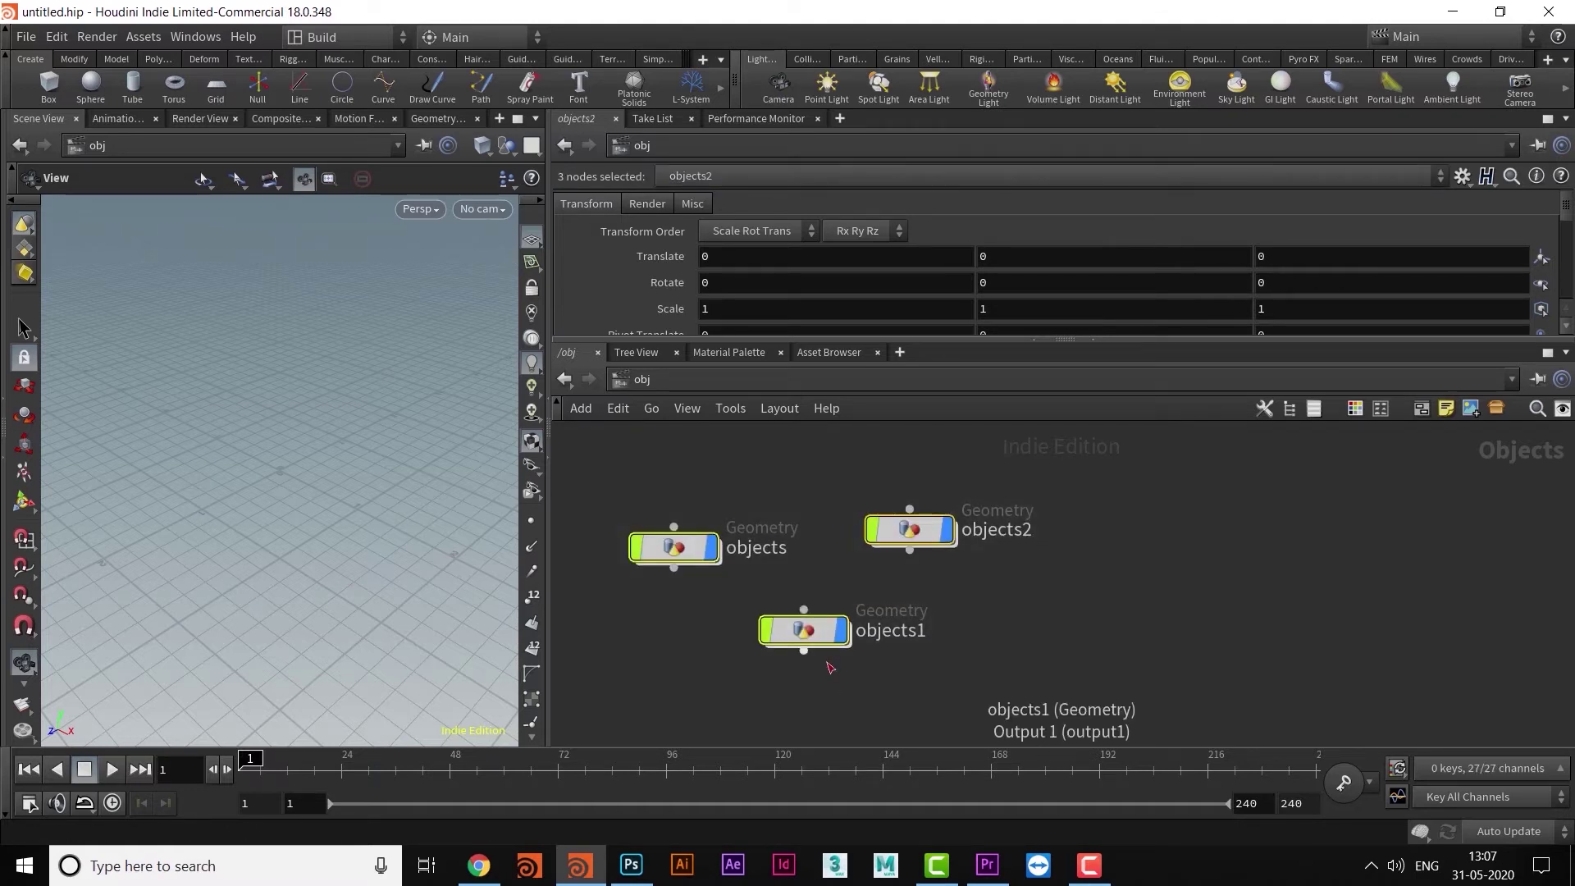
alt+drag(810, 638, 1228, 638)
click(1074, 678)
scroll(1096, 691, down, 2)
middle_drag(1100, 615, 1041, 612)
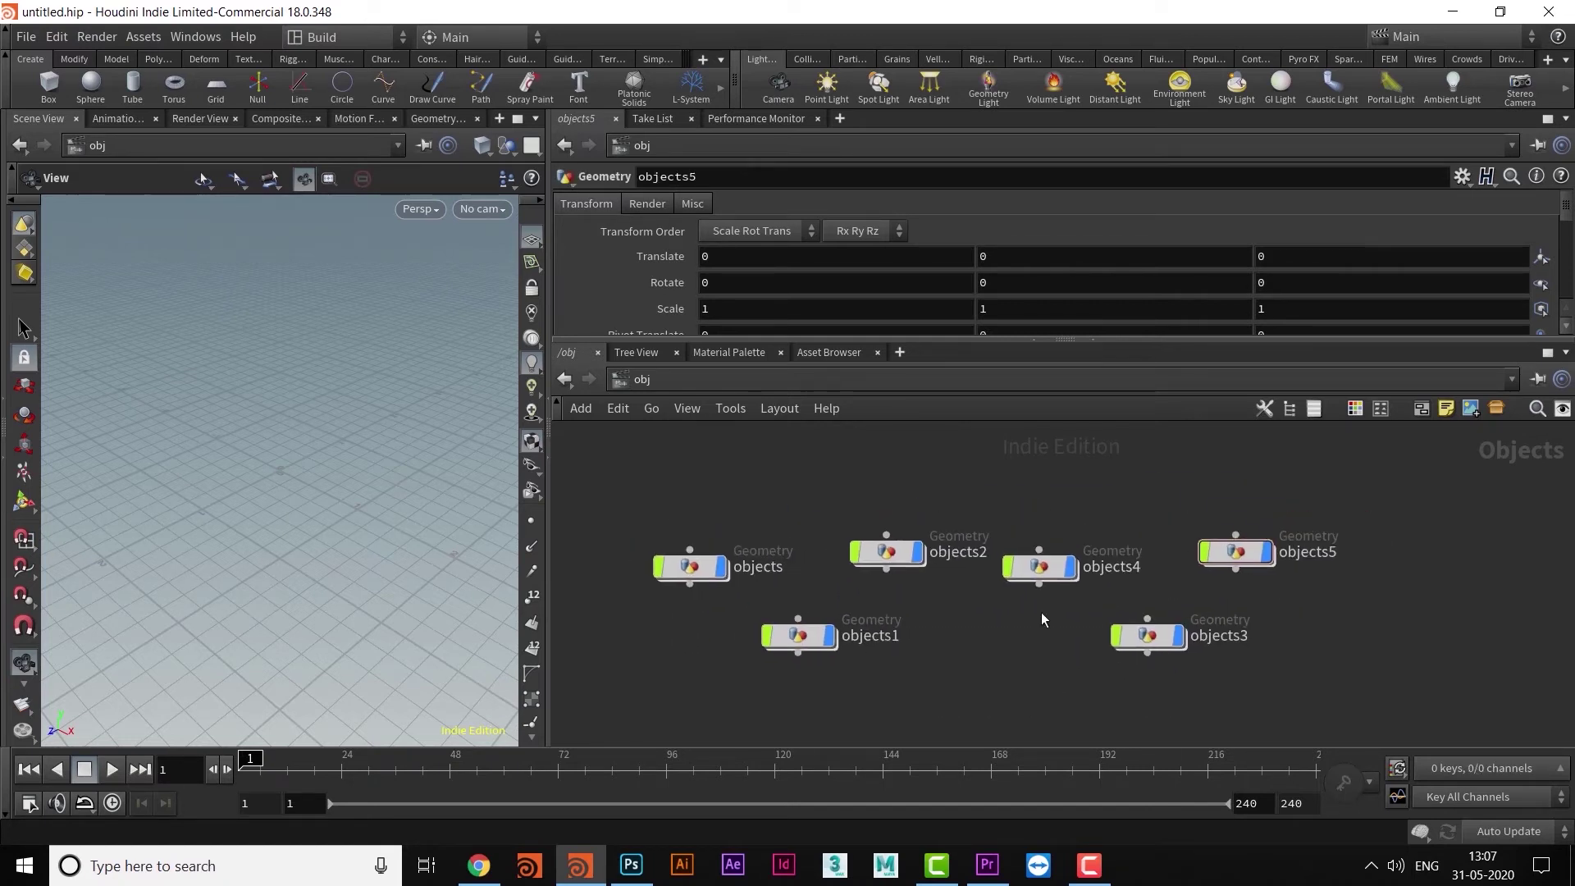
Duplicate objects3, objects4 and objects5 together, placing the copies above the existing nodes, and enlarge the network area.
drag(1014, 475, 1287, 692)
alt+drag(1160, 639, 955, 510)
scroll(1015, 657, down, 2)
scroll(1016, 657, down, 1)
mouse_move(1001, 657)
middle_down()
mouse_move(933, 657)
mouse_move(1002, 693)
mouse_move(1012, 679)
middle_up()
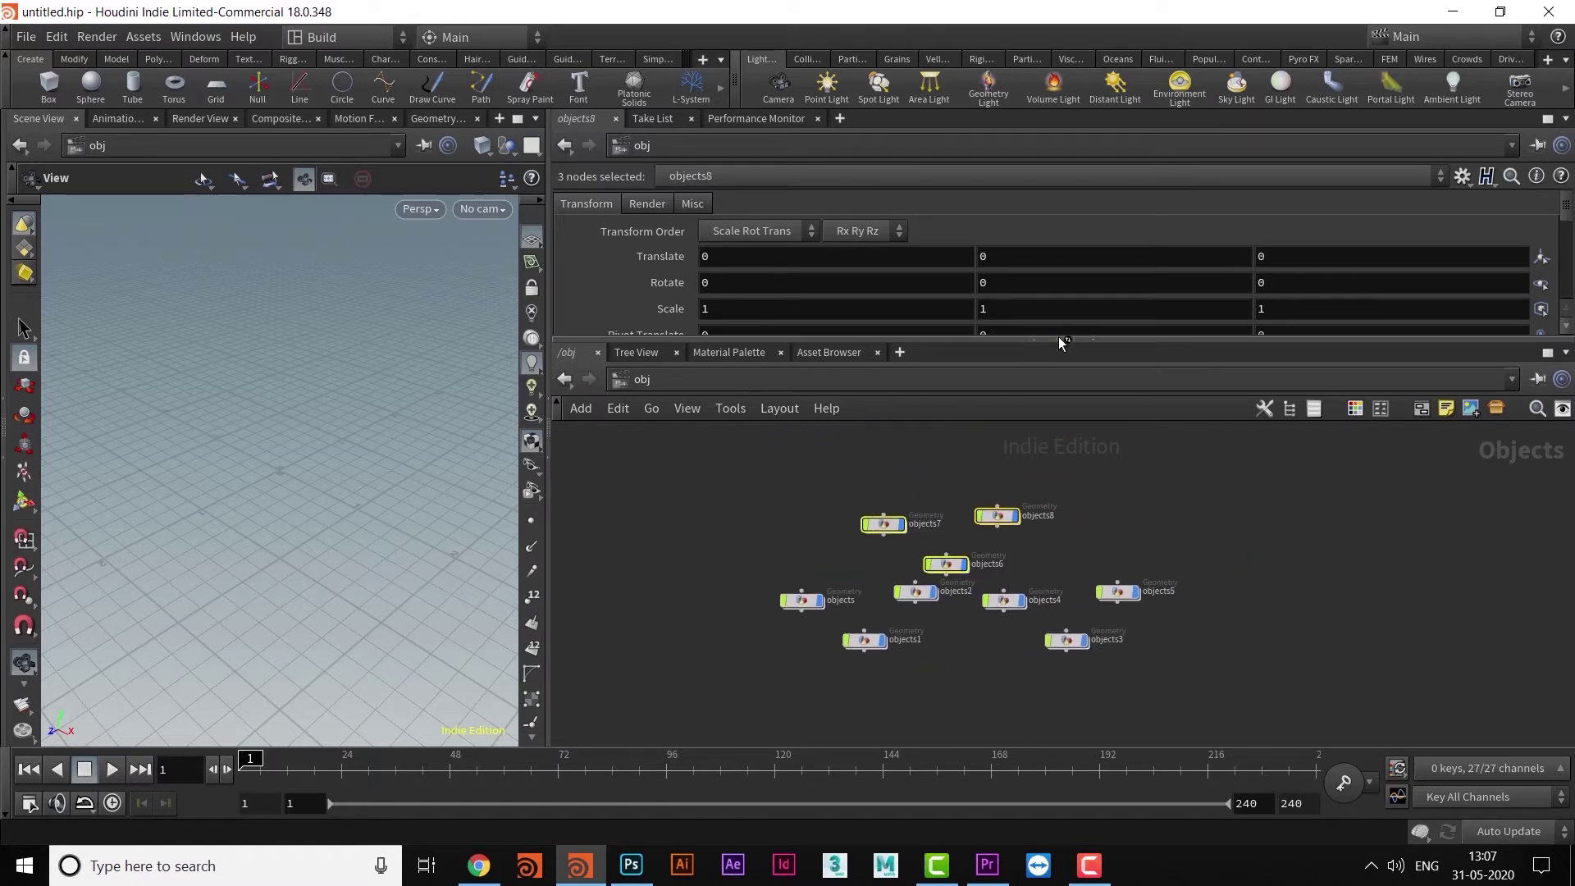
drag(1050, 338, 1048, 313)
mouse_move(1280, 485)
middle_down()
mouse_move(1280, 517)
mouse_move(1267, 480)
middle_up()
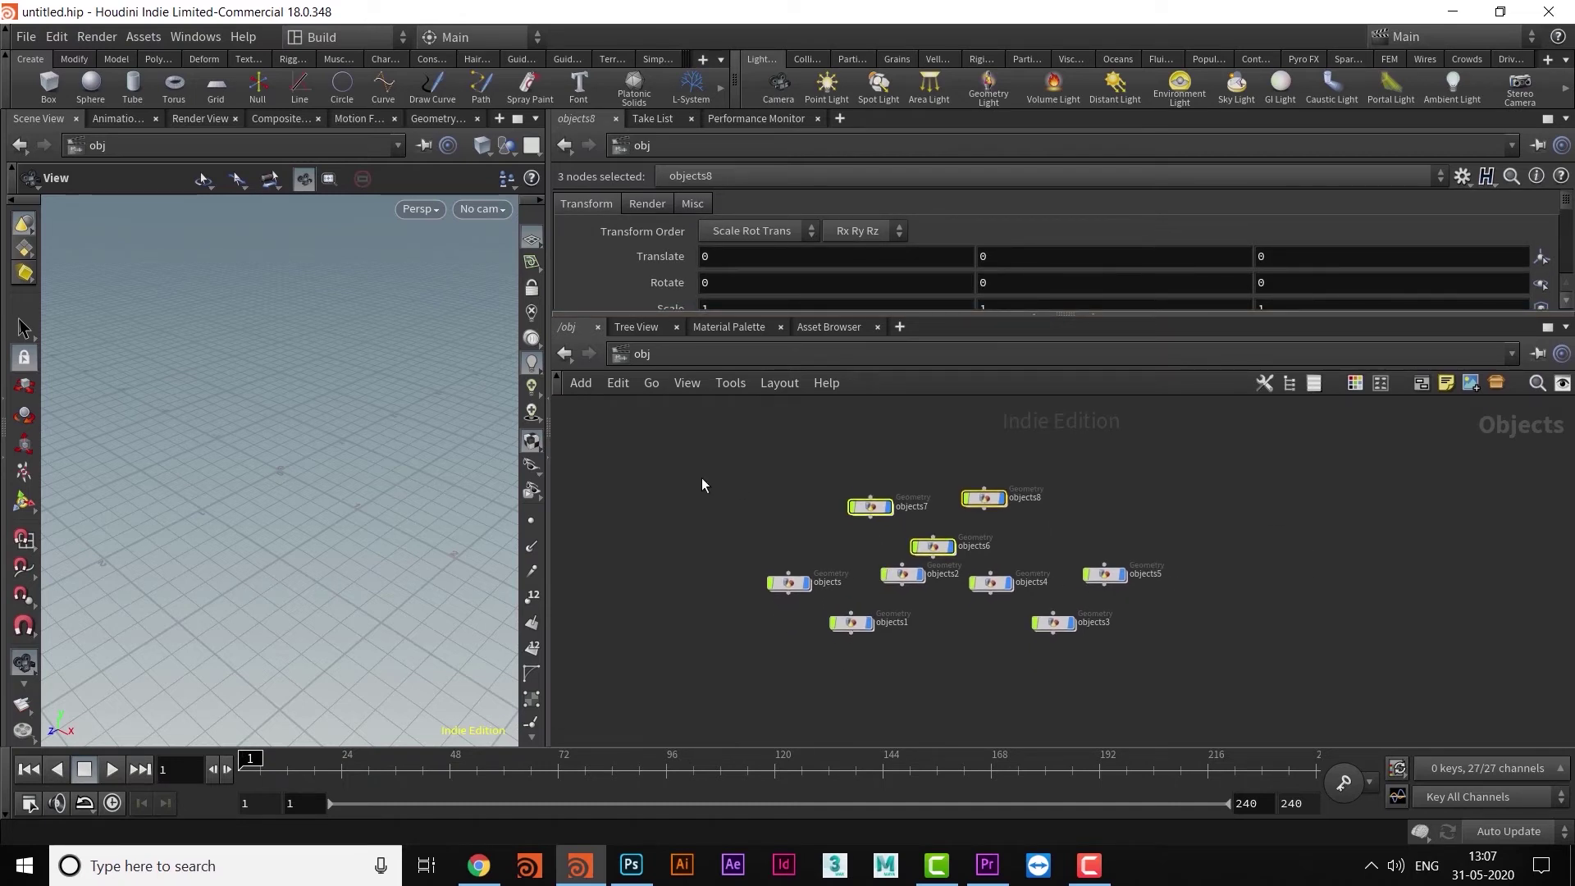
Select all nine nodes and lay them out automatically in staggered columns.
drag(676, 430, 1247, 715)
key(l)
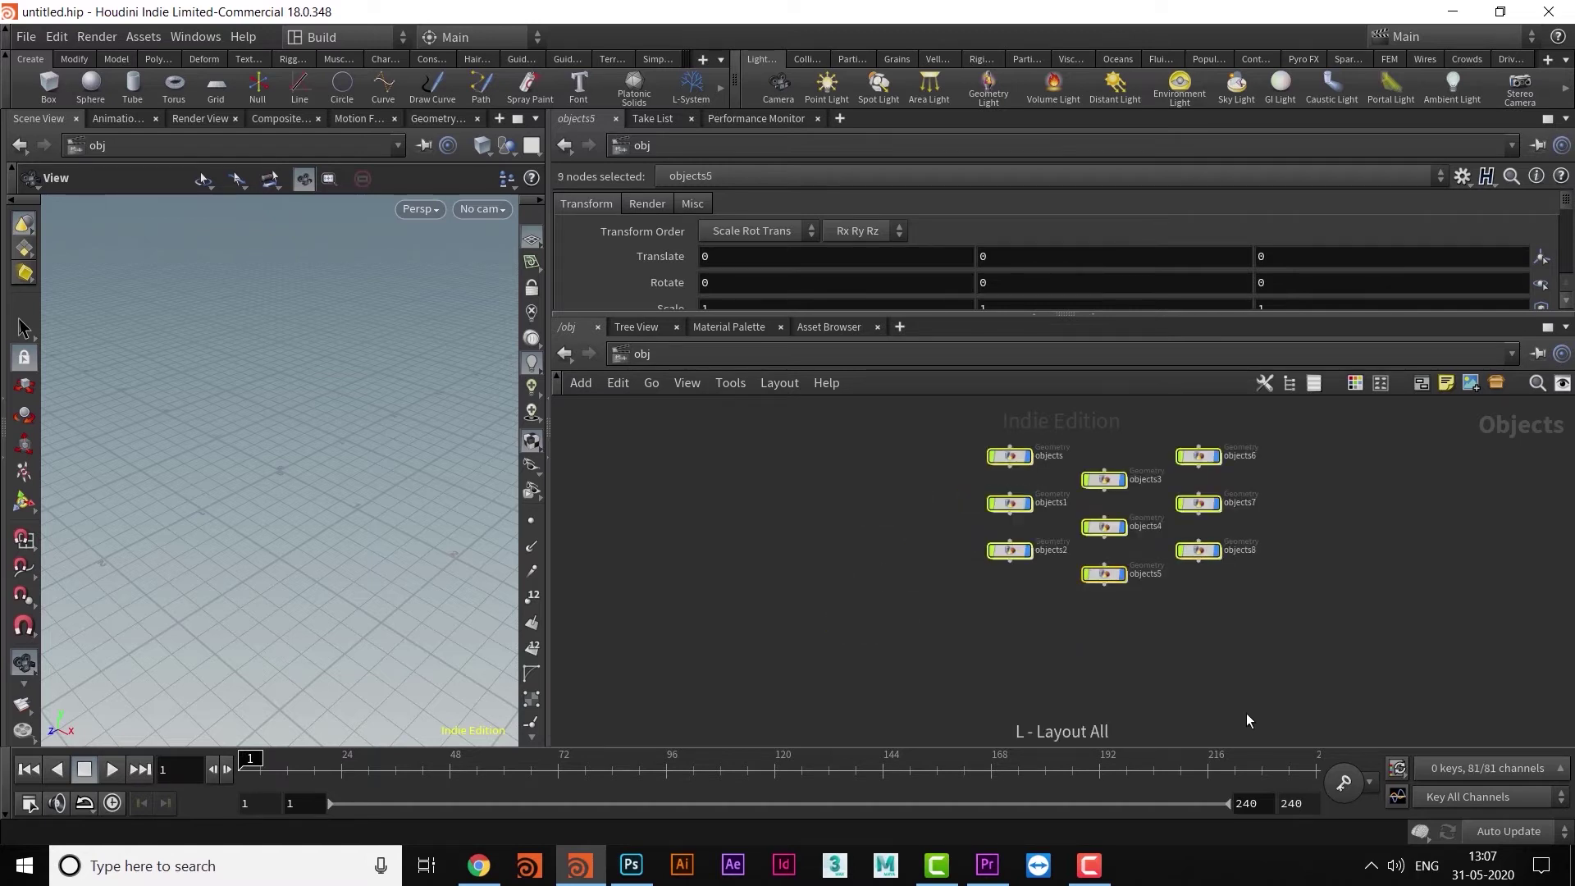
click(1368, 657)
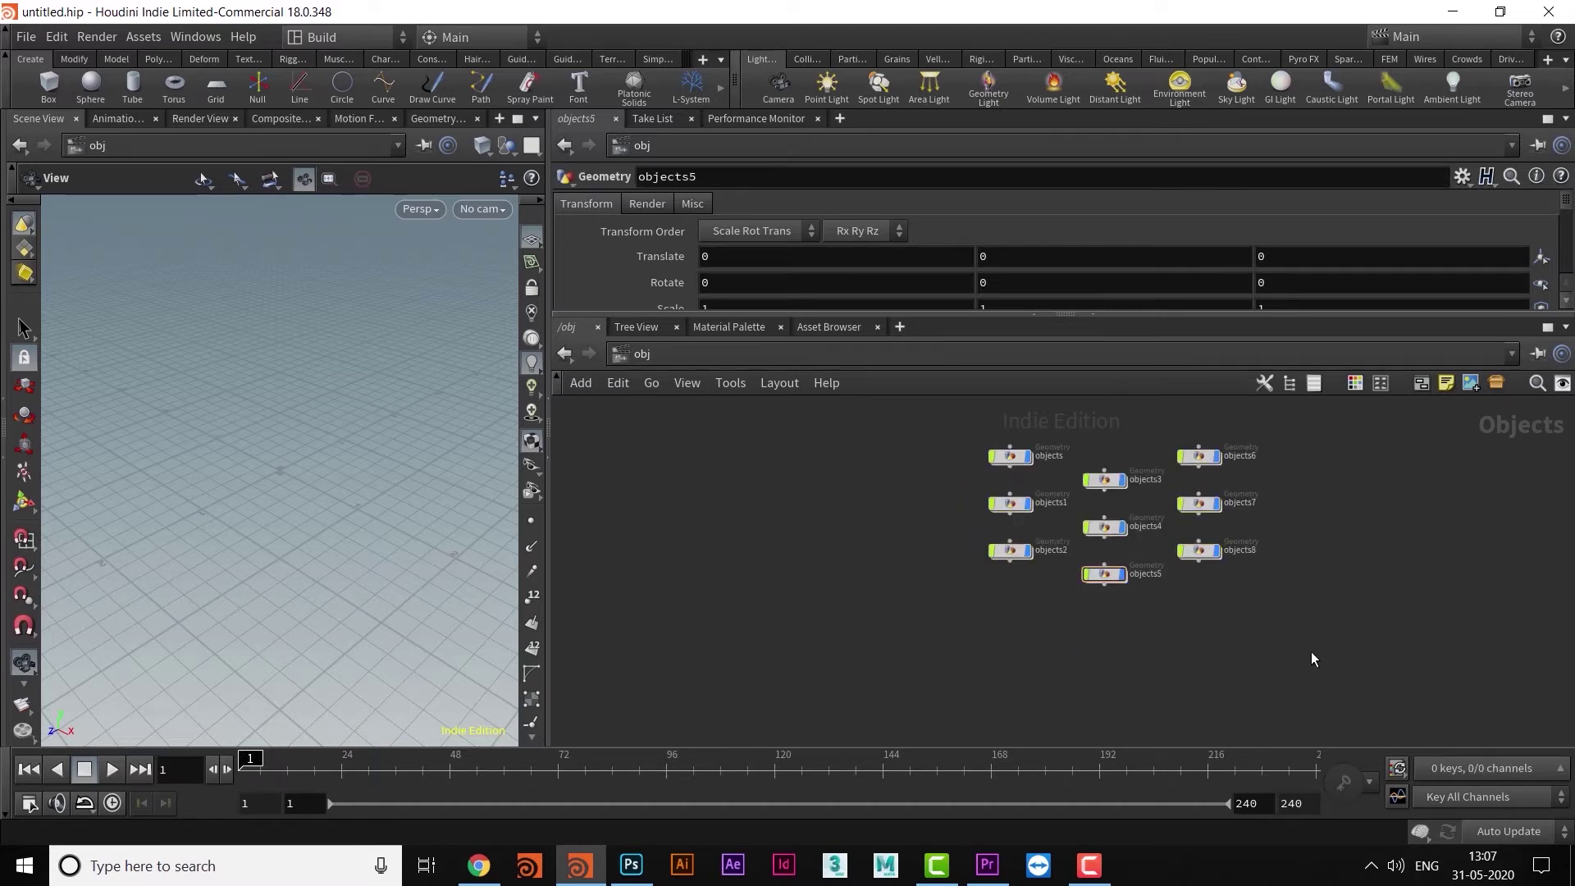
middle_drag(1053, 550, 958, 600)
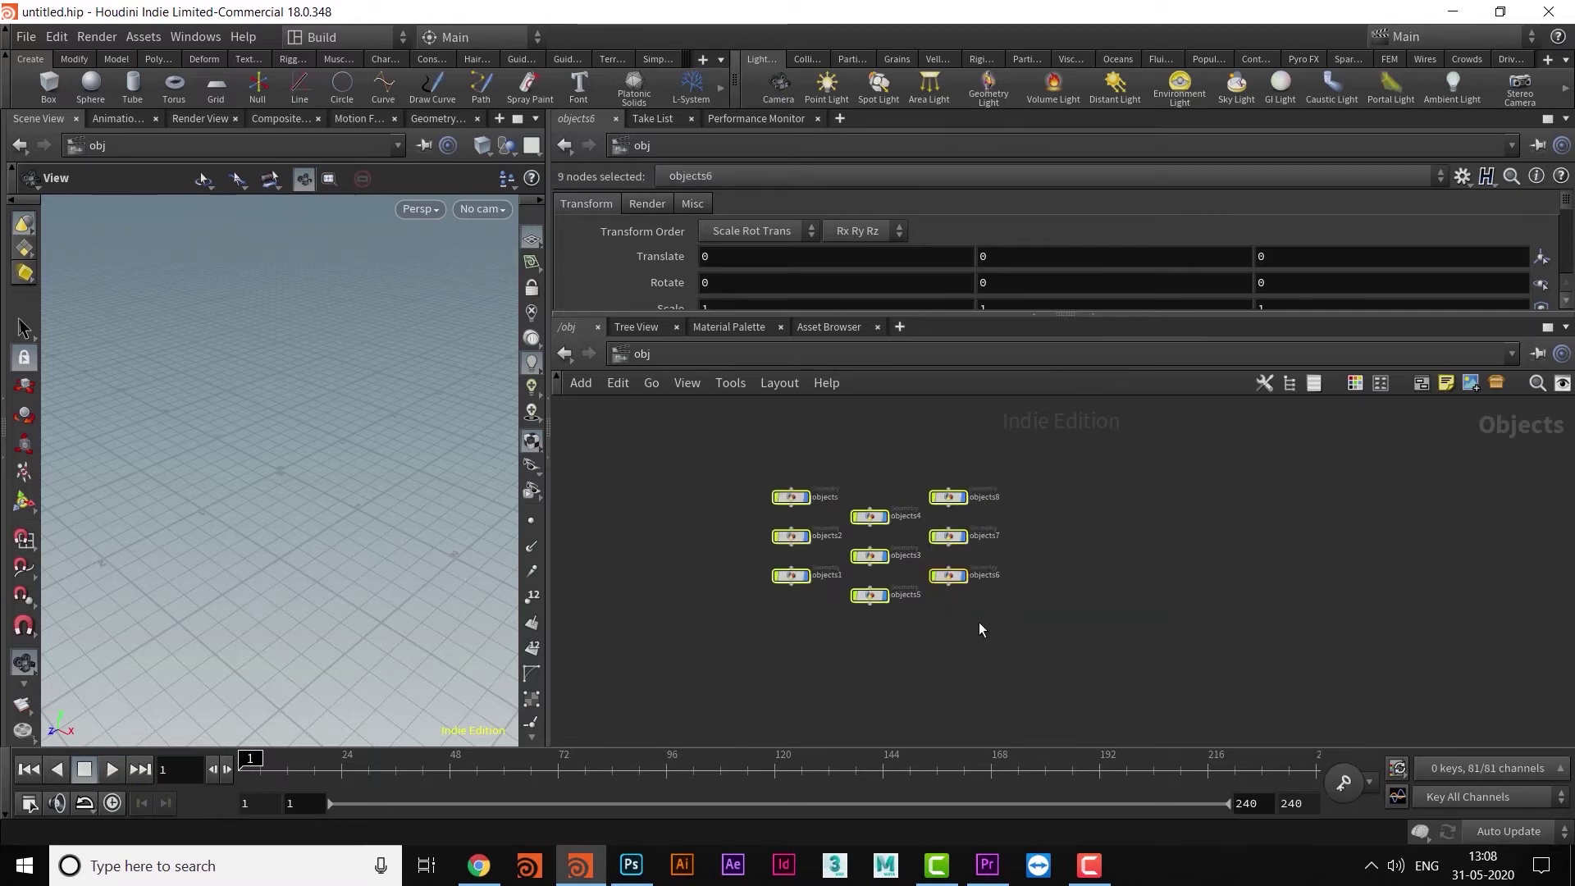
scroll(978, 627, up, 5)
click(1264, 579)
scroll(1238, 608, down, 2)
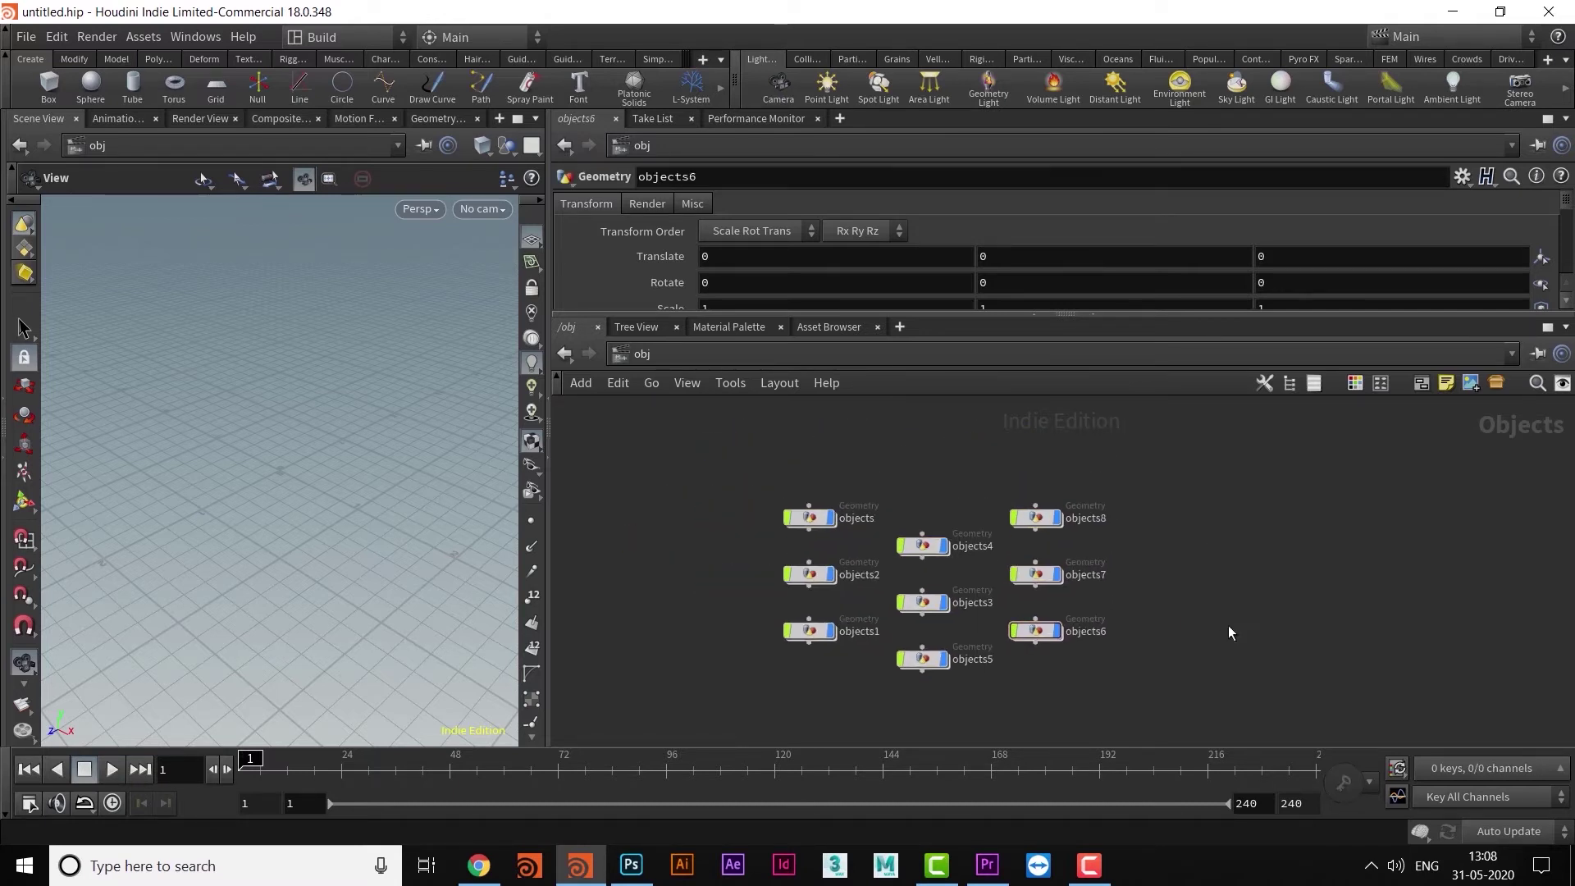
Scatter the nodes irregularly across the network by moving objects8, objects7, objects, objects2, objects1, objects4 and objects3 apart.
drag(1048, 523, 1308, 445)
drag(1046, 577, 1313, 616)
scroll(1312, 616, down, 1)
middle_drag(1312, 616, 1335, 606)
drag(924, 525, 846, 476)
drag(920, 584, 779, 571)
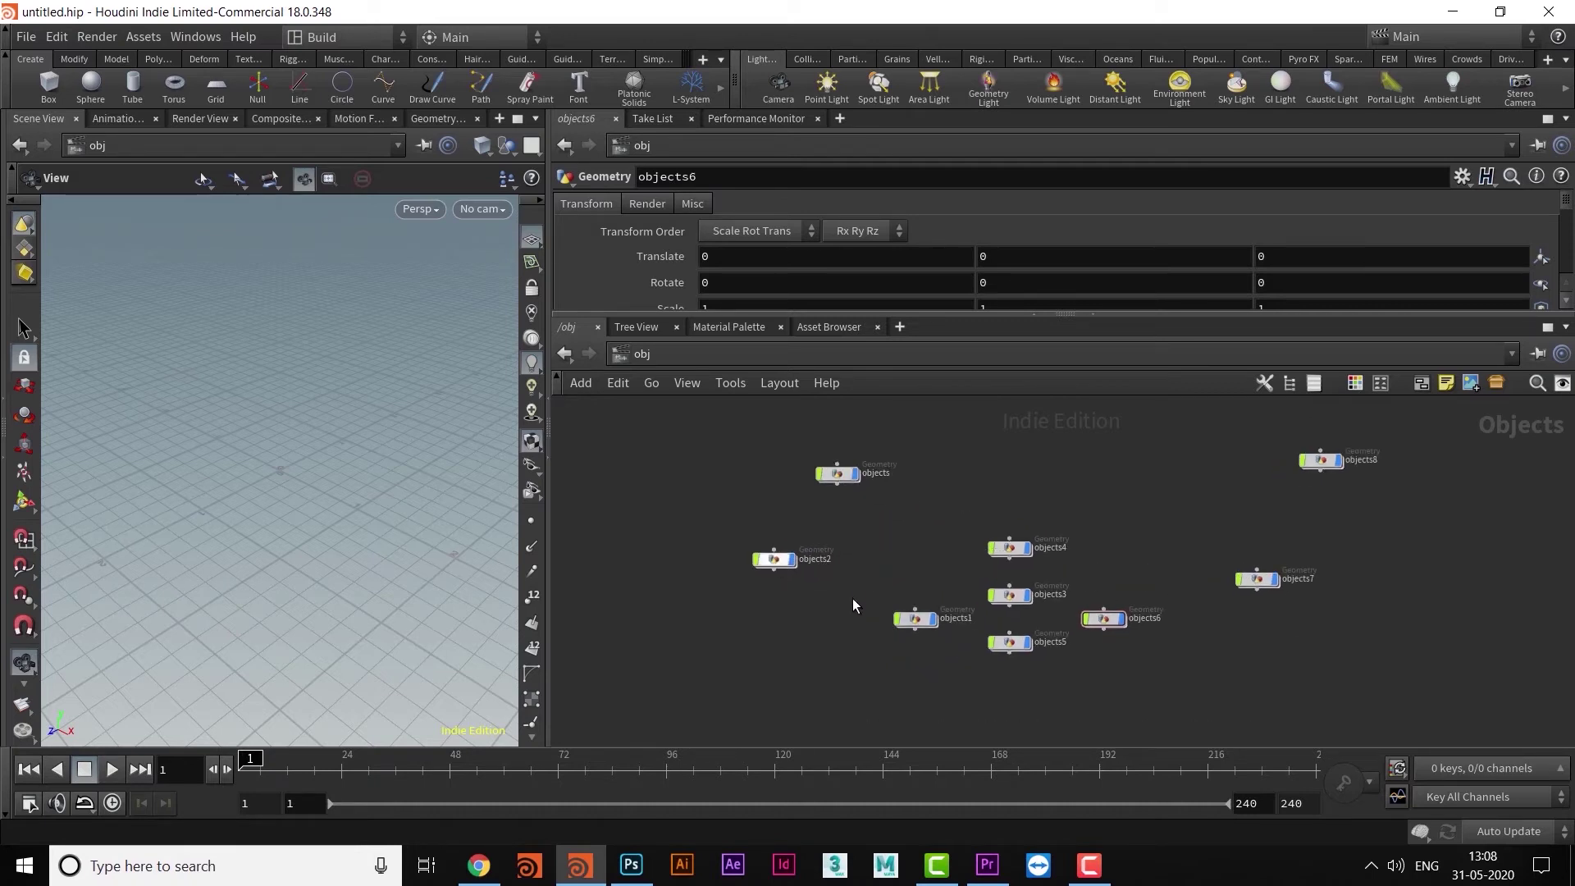
drag(921, 627, 779, 667)
drag(1037, 545, 1131, 510)
drag(1023, 585, 971, 558)
scroll(1181, 652, down, 2)
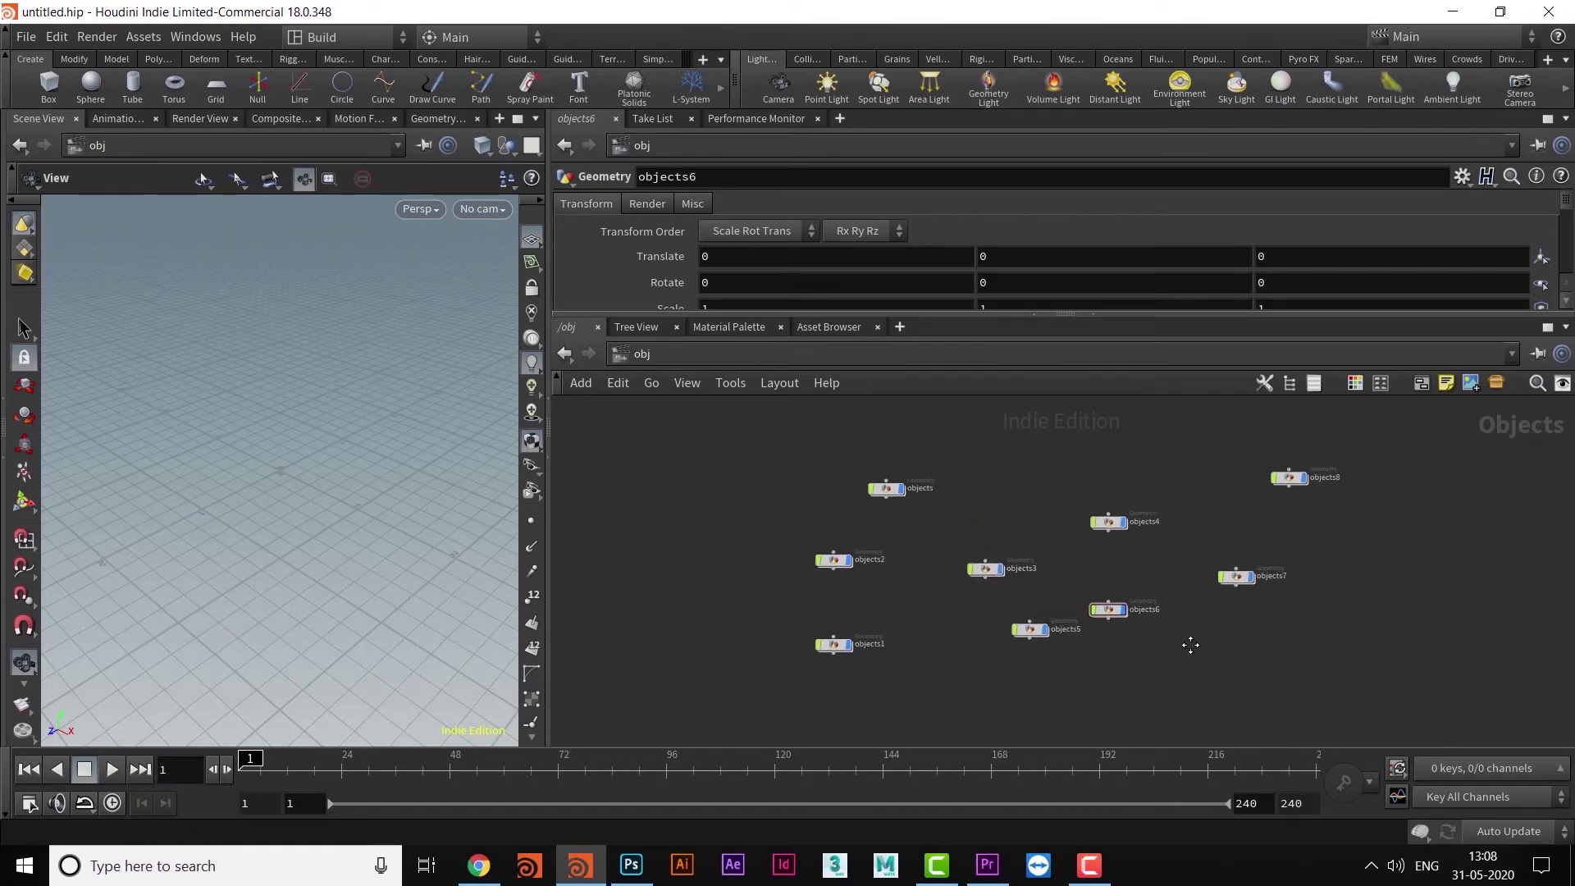
middle_drag(1179, 650, 1204, 665)
Select all the scattered nodes and align them in a single horizontal row.
drag(805, 492, 1412, 698)
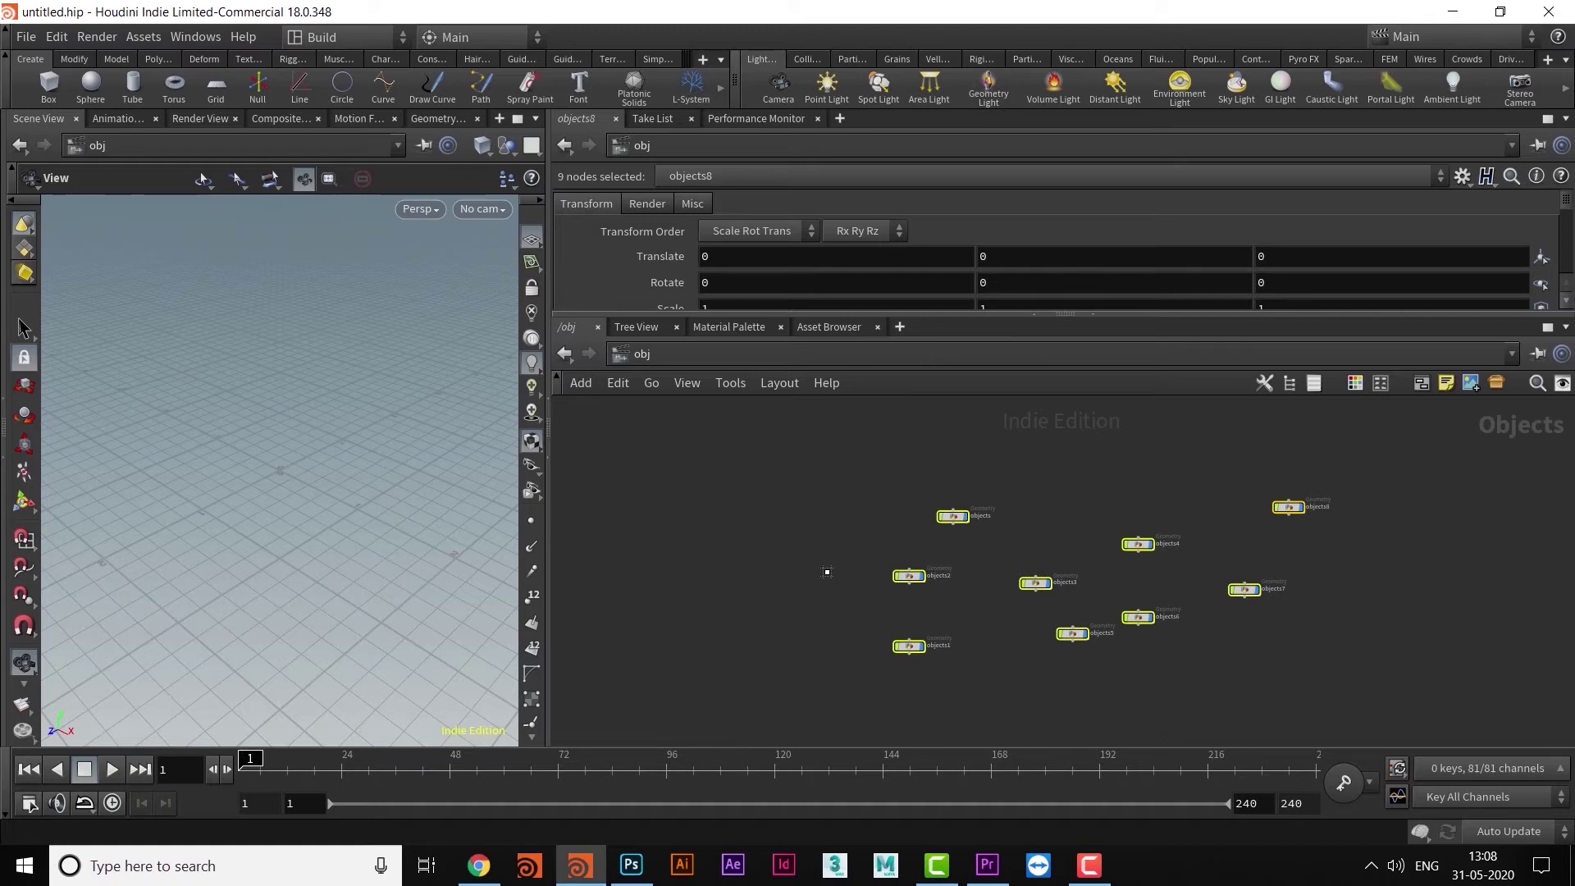
key(l)
mouse_move(1109, 607)
middle_down()
mouse_move(1029, 571)
mouse_move(1113, 633)
mouse_move(1114, 602)
middle_up()
scroll(1083, 603, up, 3)
scroll(1114, 602, down, 3)
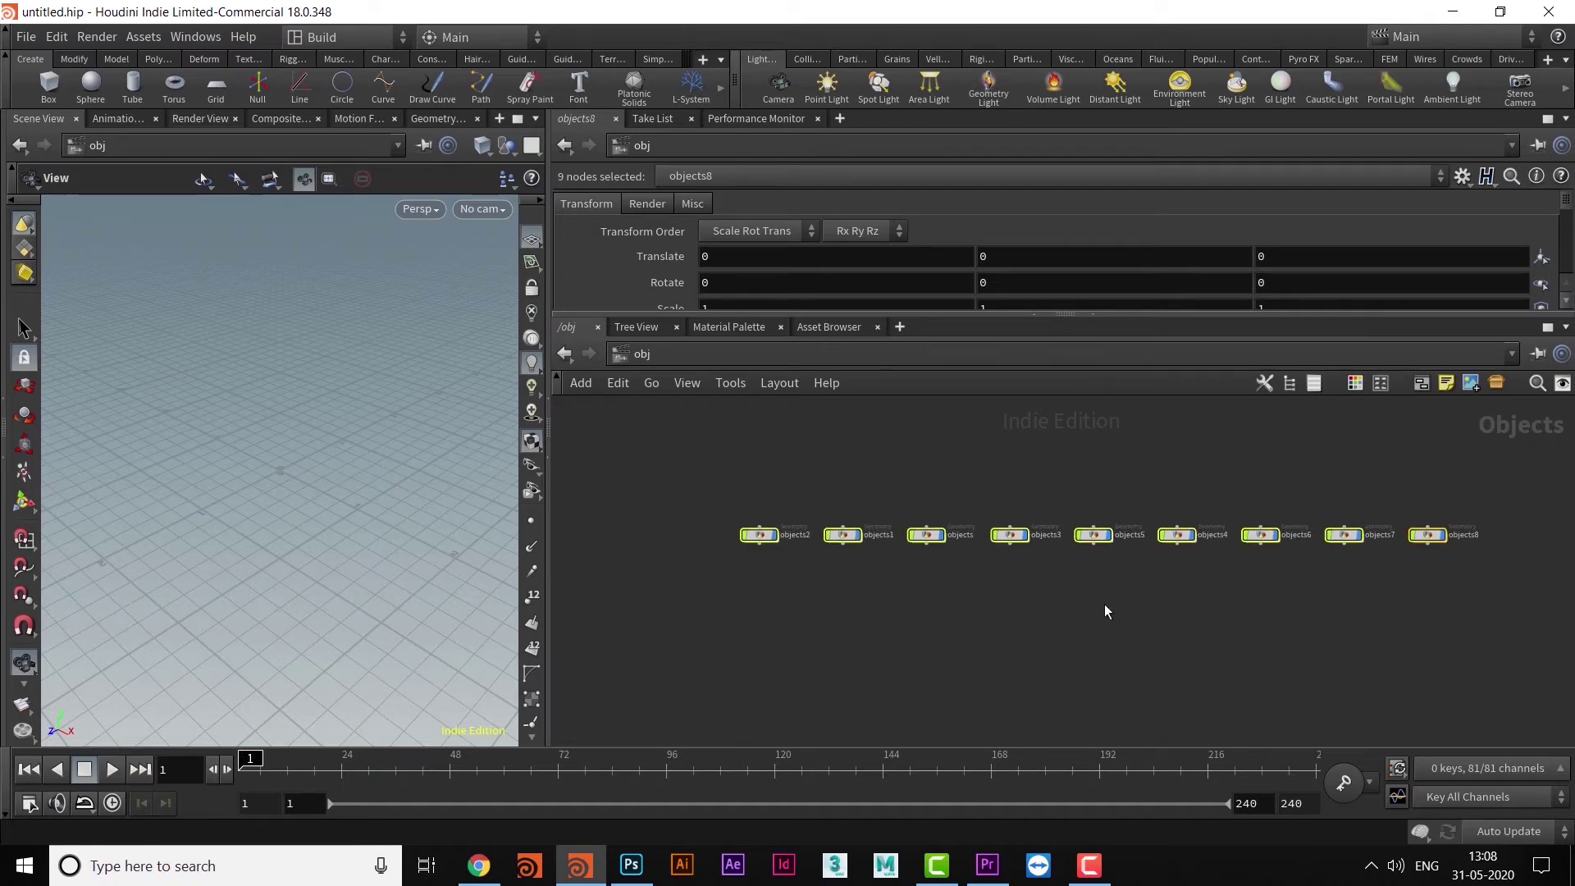
drag(680, 447, 1497, 643)
middle_drag(1312, 634, 1189, 650)
Undo the horizontal alignment of the nodes.
key(ctrl+z)
click(1002, 638)
key(ctrl+z)
key(ctrl+z)
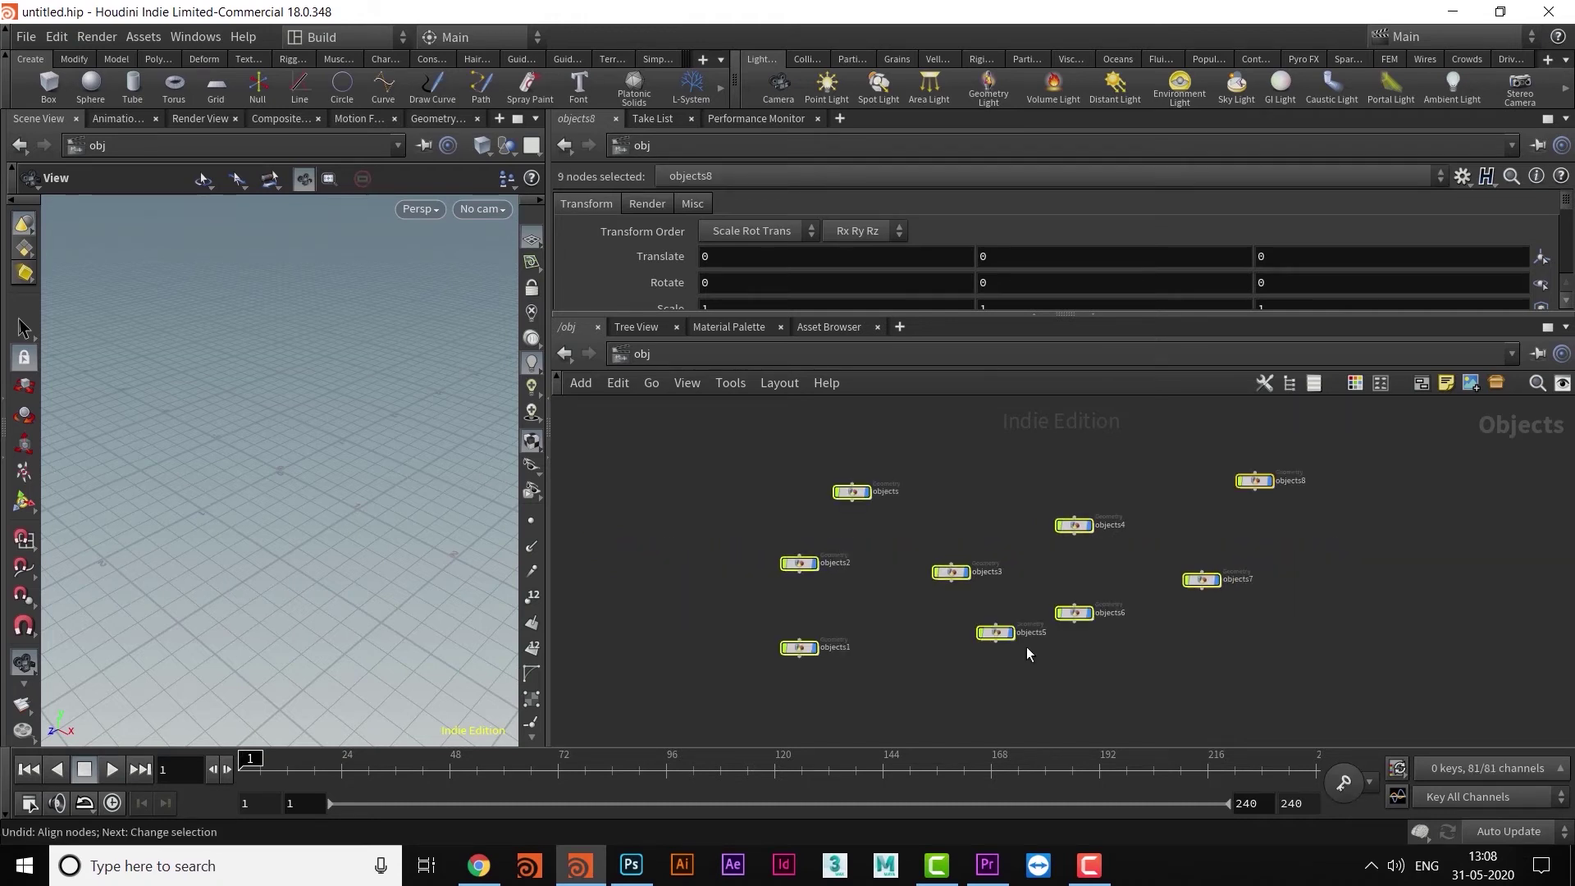
Align all nine selected nodes in a single vertical column.
middle_drag(1181, 657, 1213, 657)
scroll(1277, 631, down, 2)
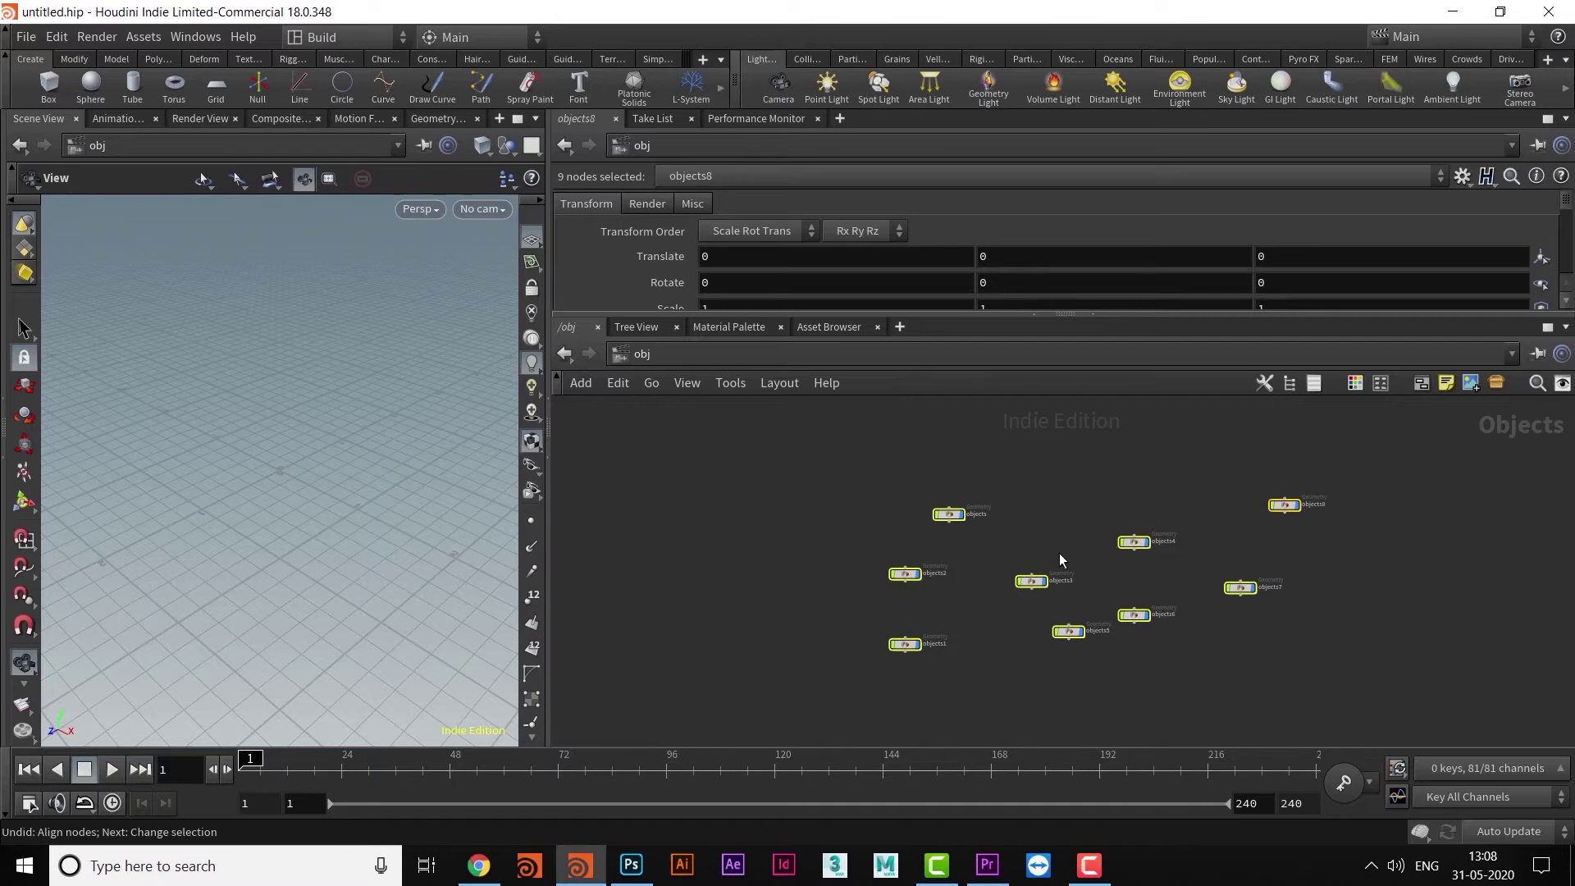
middle_drag(1135, 708, 1299, 700)
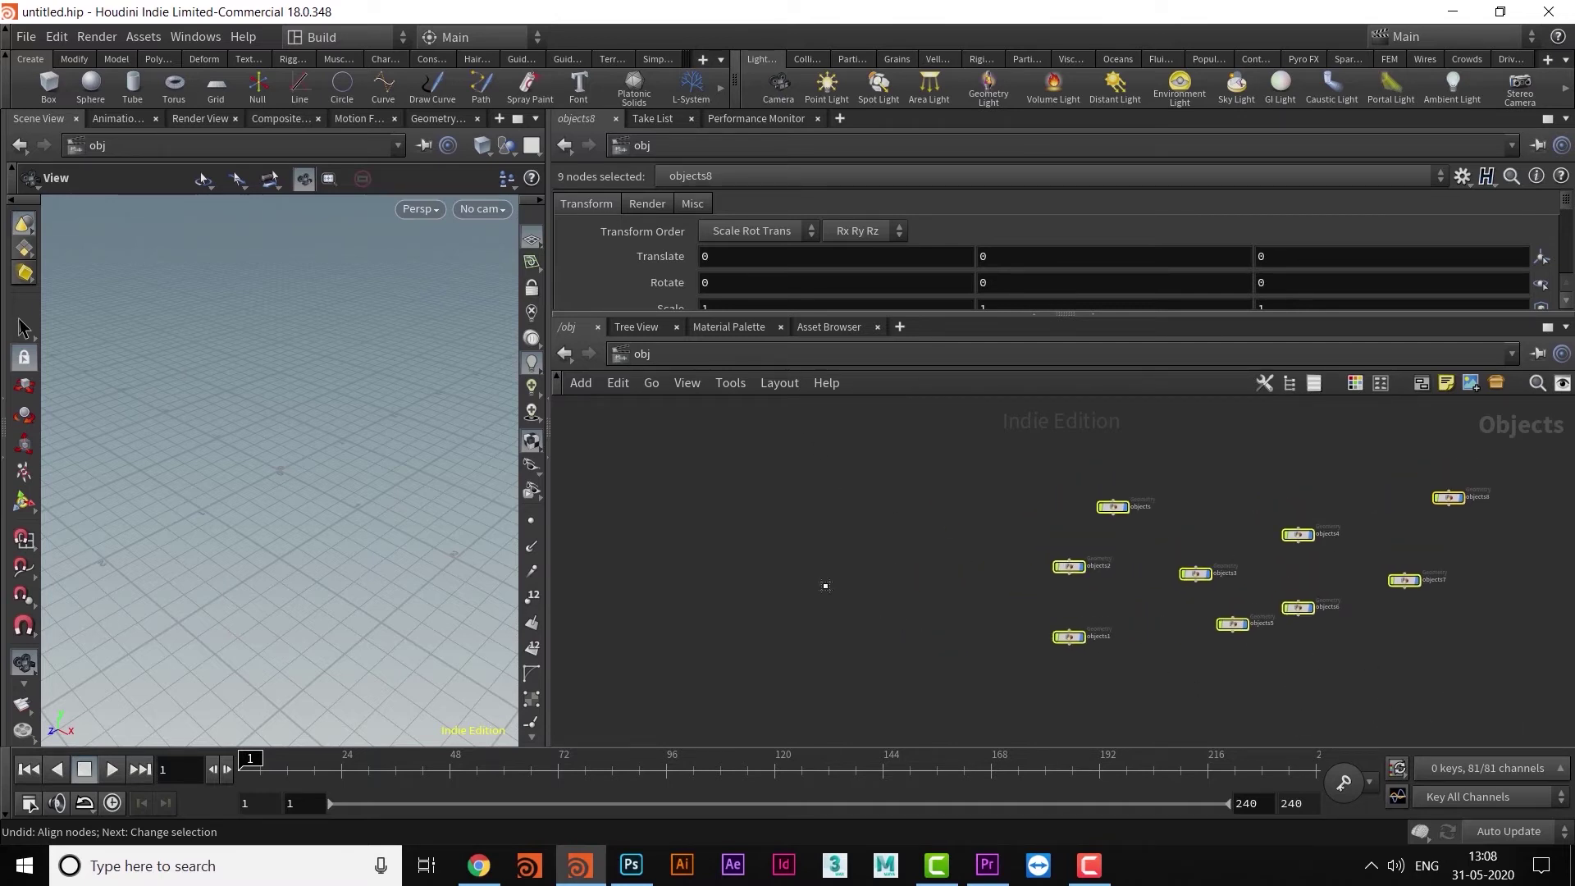
drag(825, 586, 822, 469)
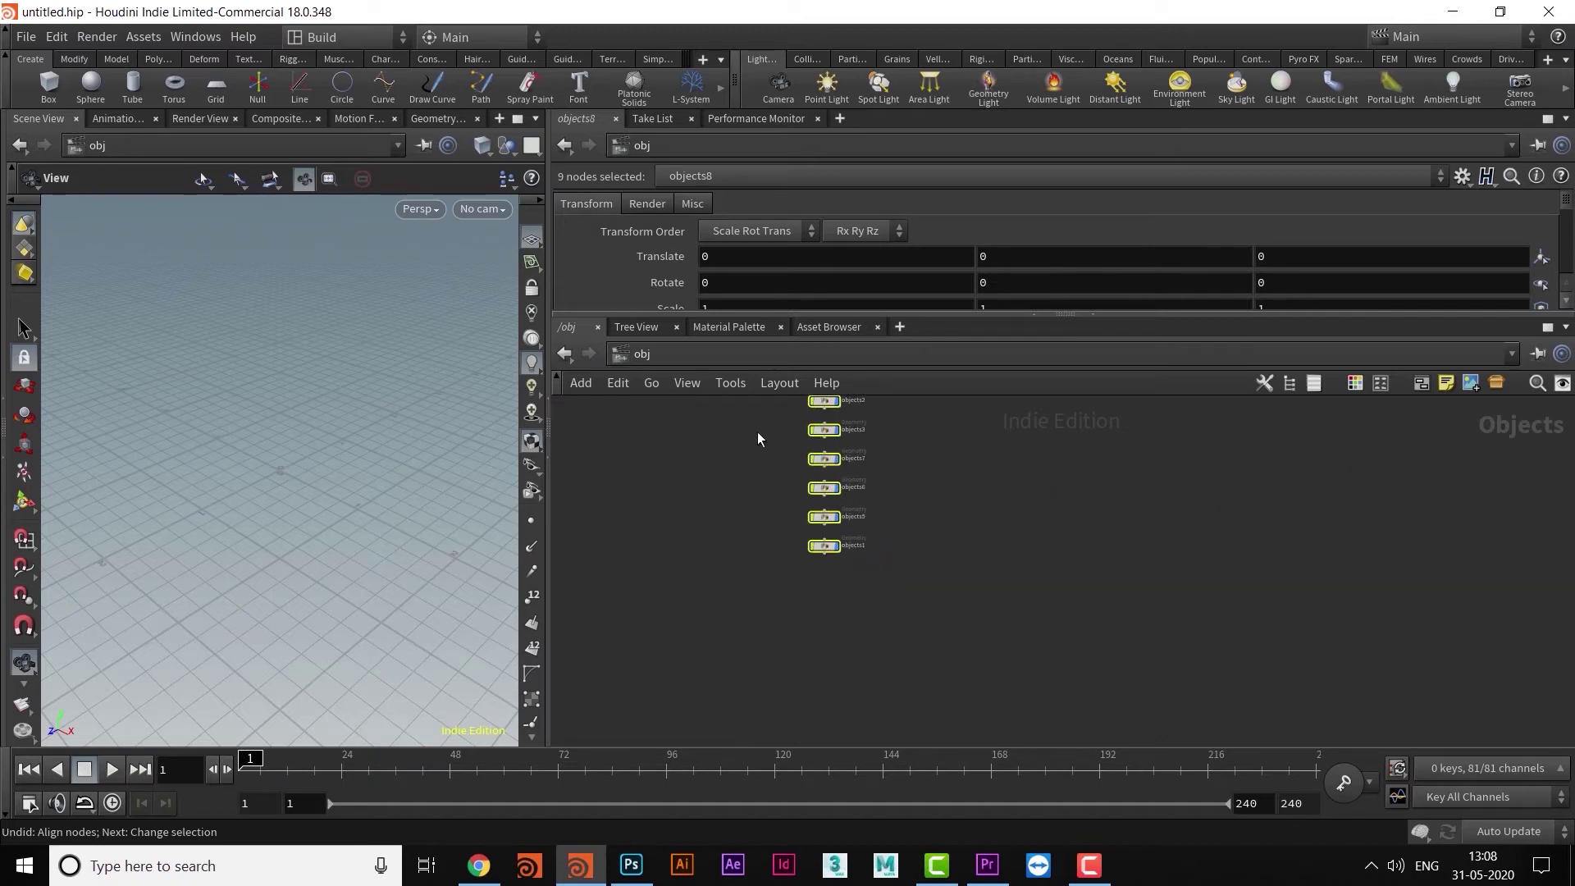
middle_drag(808, 410, 825, 608)
scroll(1026, 613, down, 1)
middle_drag(1010, 650, 993, 531)
scroll(1012, 601, up, 5)
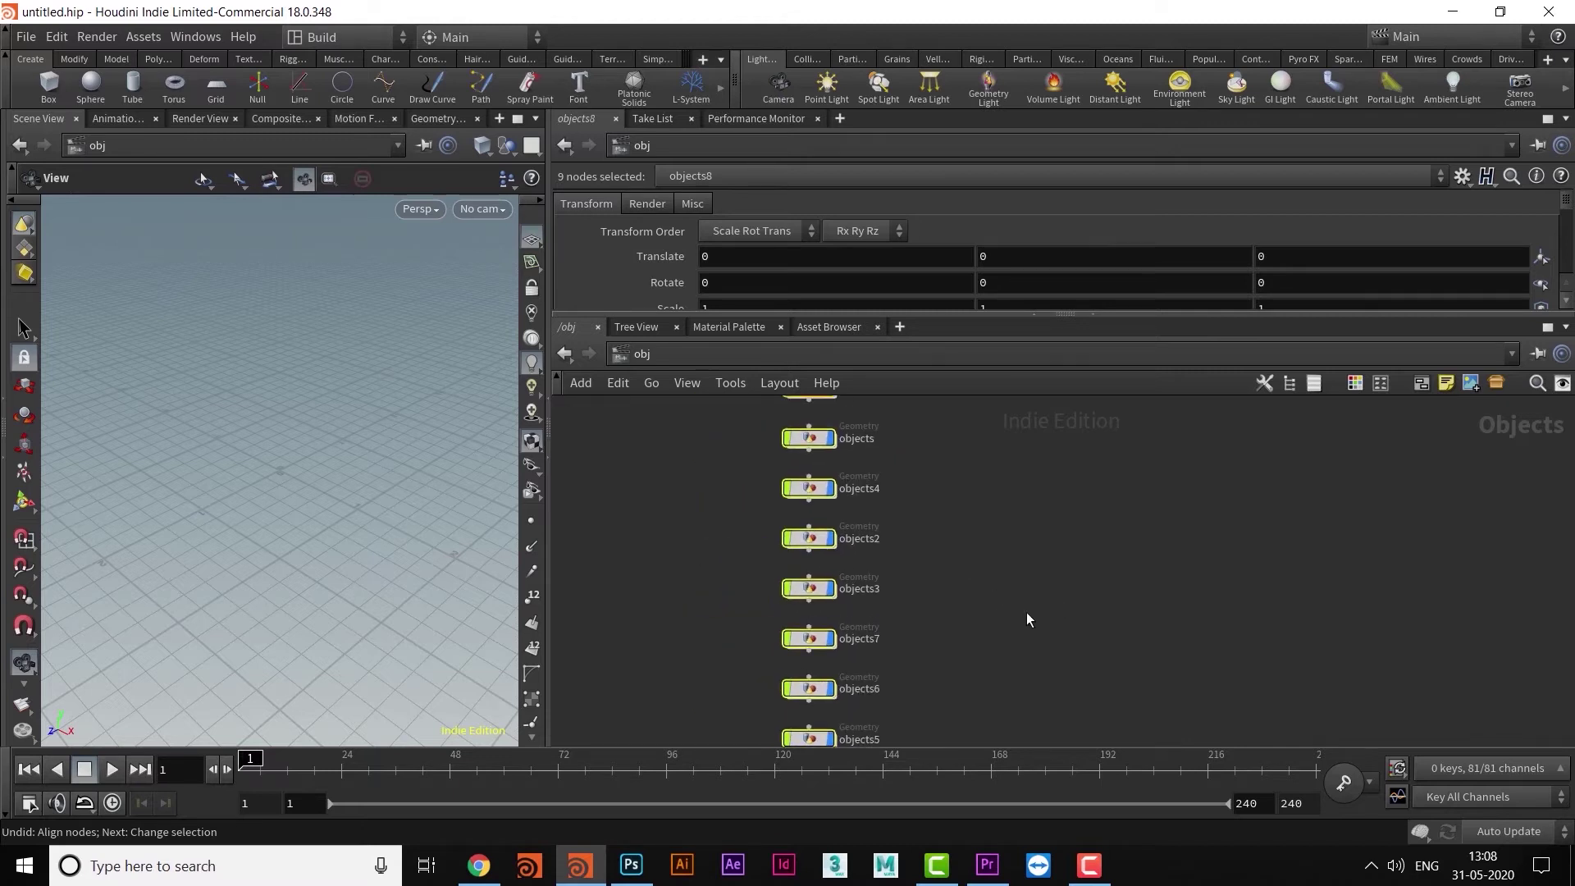
Undo the vertical alignment of the nine nodes and their selection.
scroll(1027, 612, down, 1)
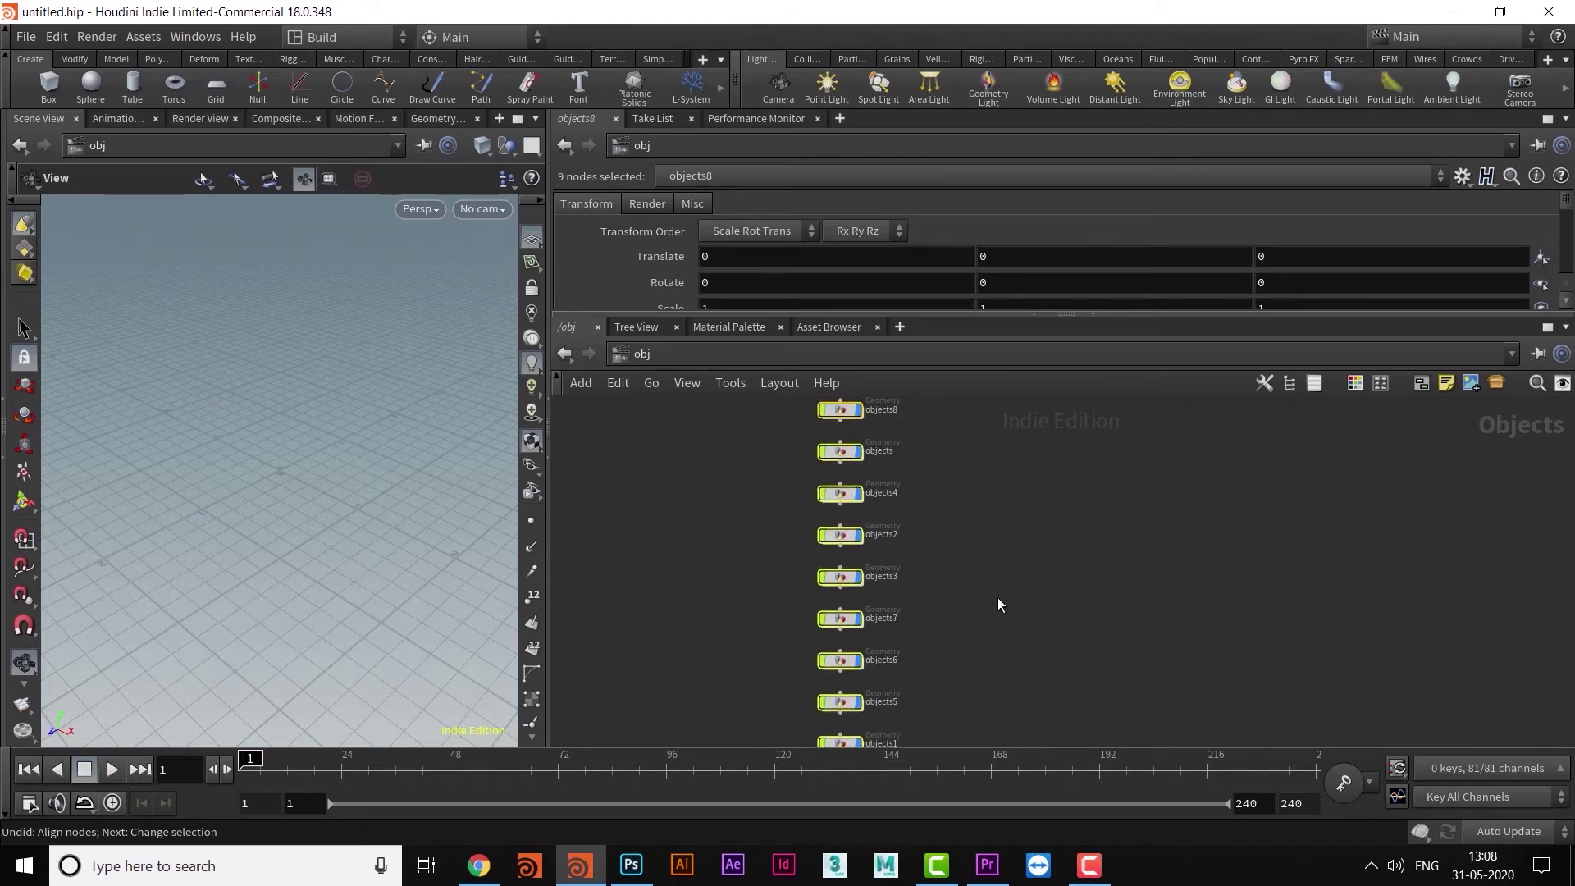
key(ctrl+z)
key(ctrl+z)
middle_drag(1087, 668, 888, 564)
scroll(1460, 732, down, 1)
middle_drag(1460, 732, 1168, 630)
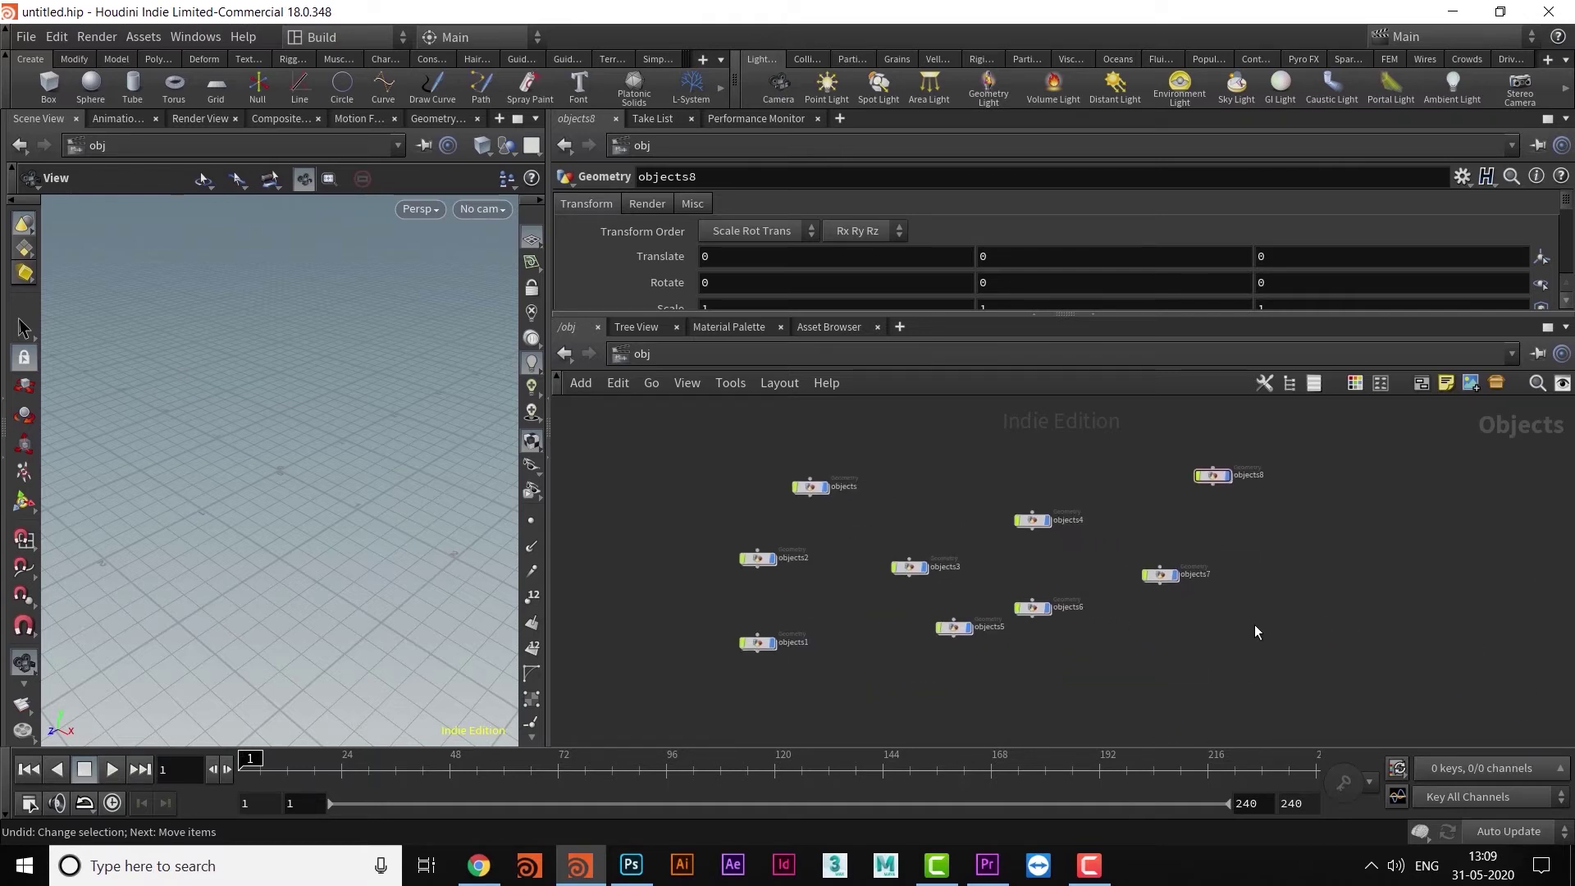
mouse_move(1301, 617)
middle_down()
mouse_move(1329, 613)
mouse_move(1313, 616)
middle_up()
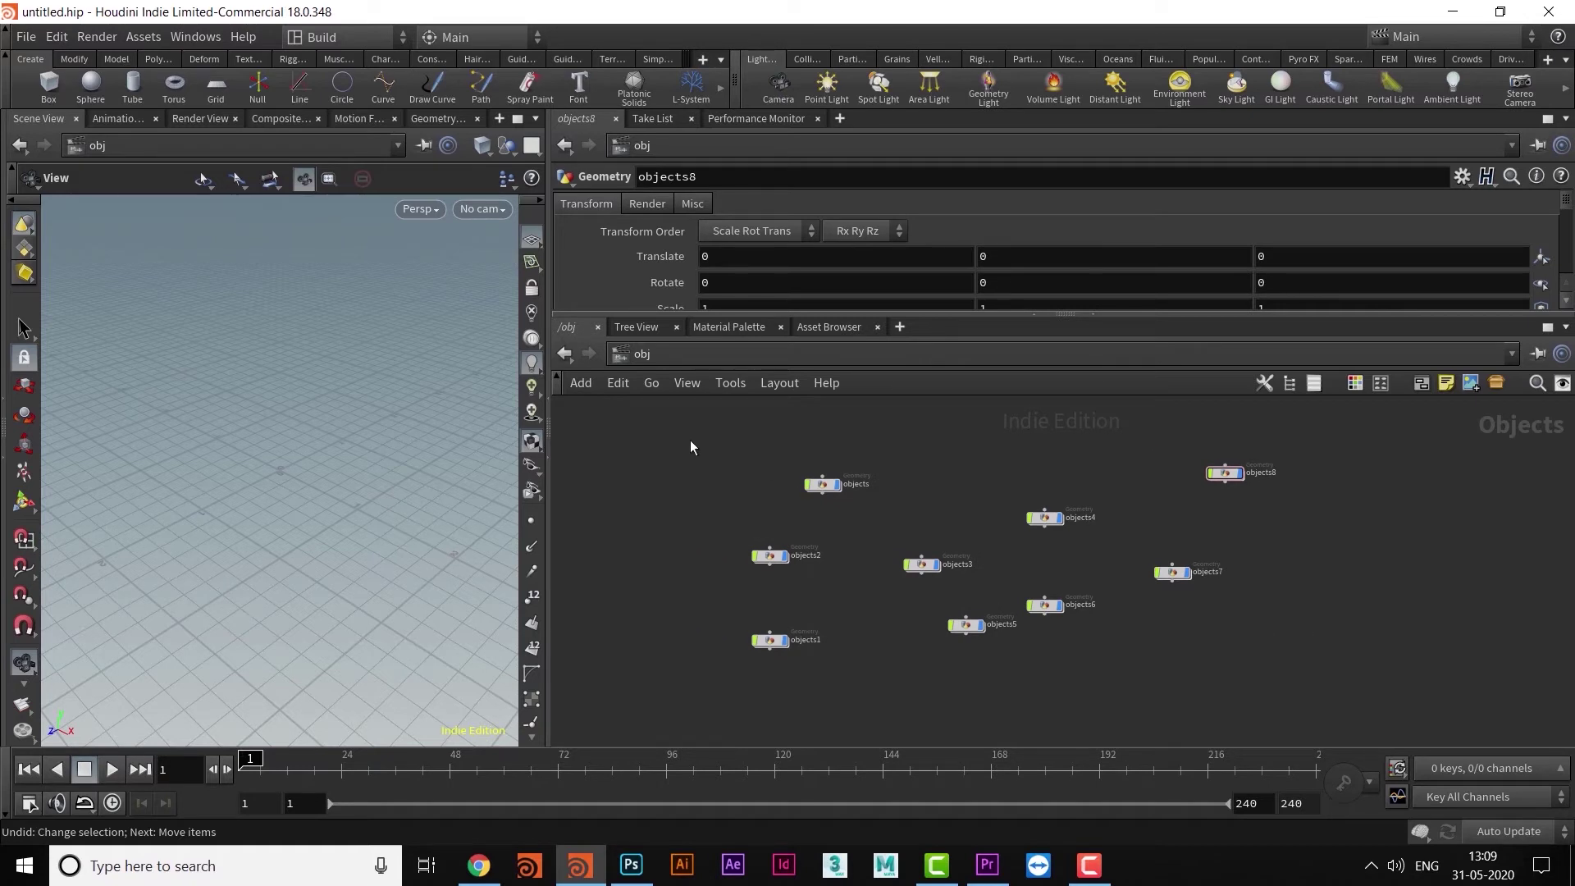
Select all nine scattered nodes, align them vertically and distribute them evenly along the column.
drag(737, 553, 1363, 711)
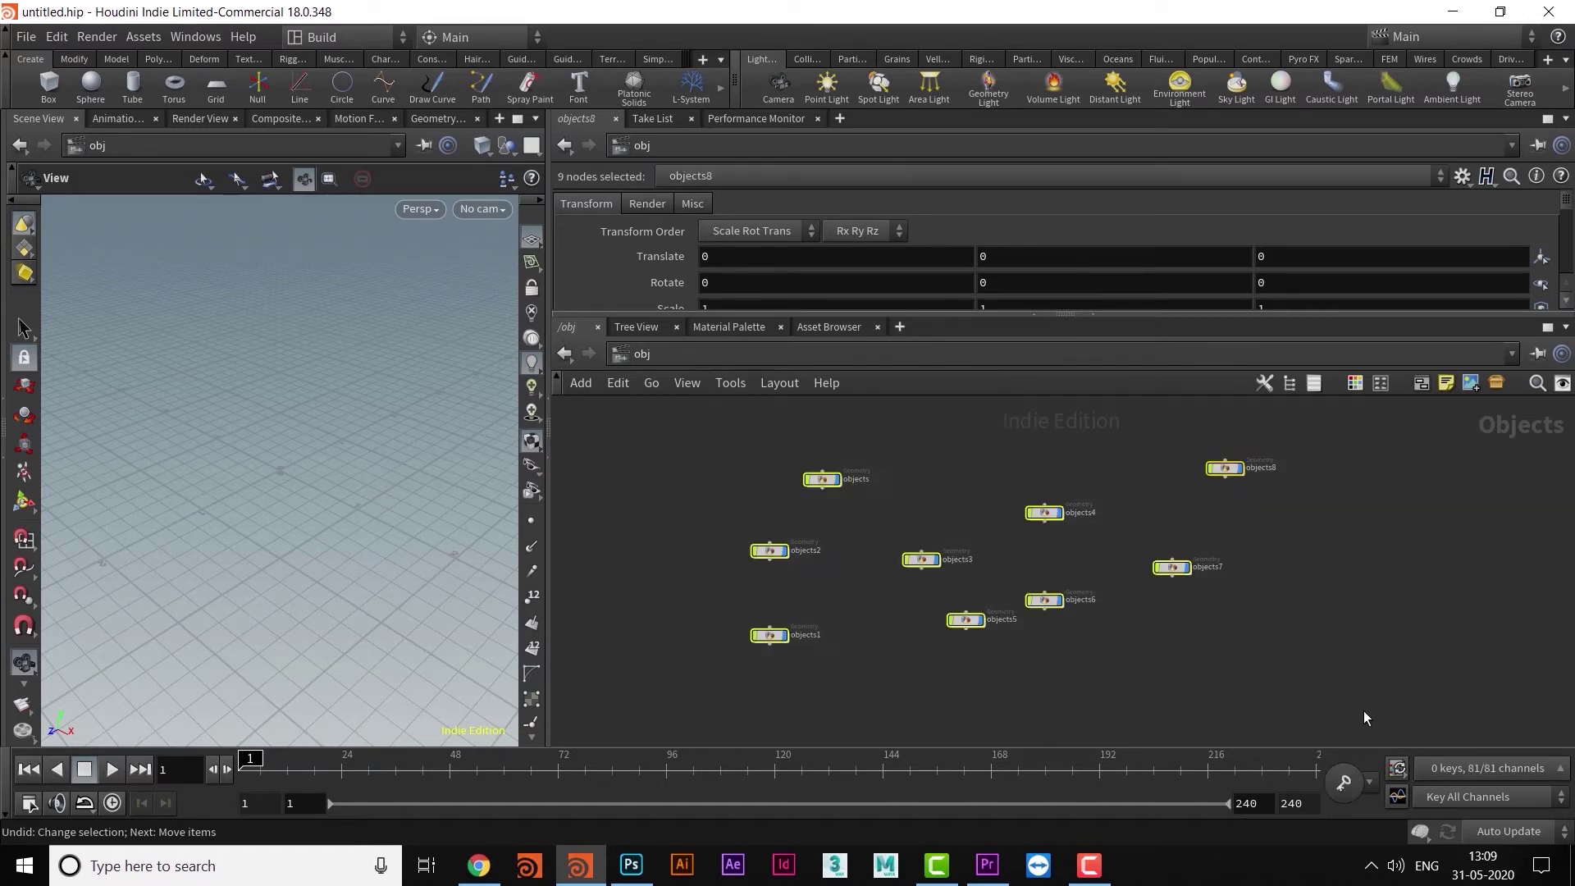
click(778, 385)
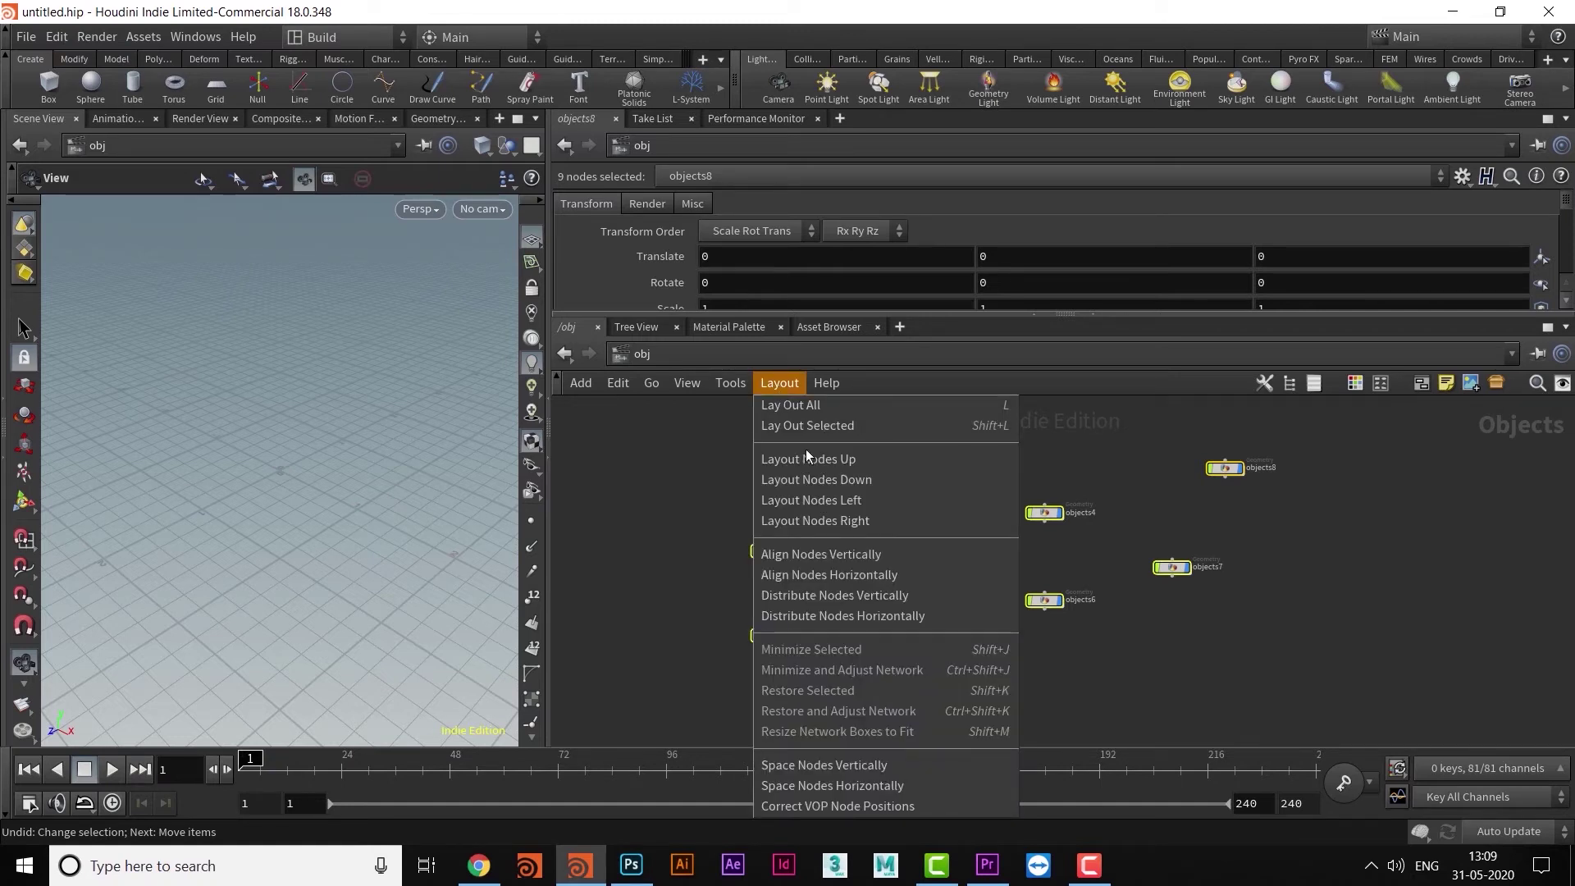
click(863, 555)
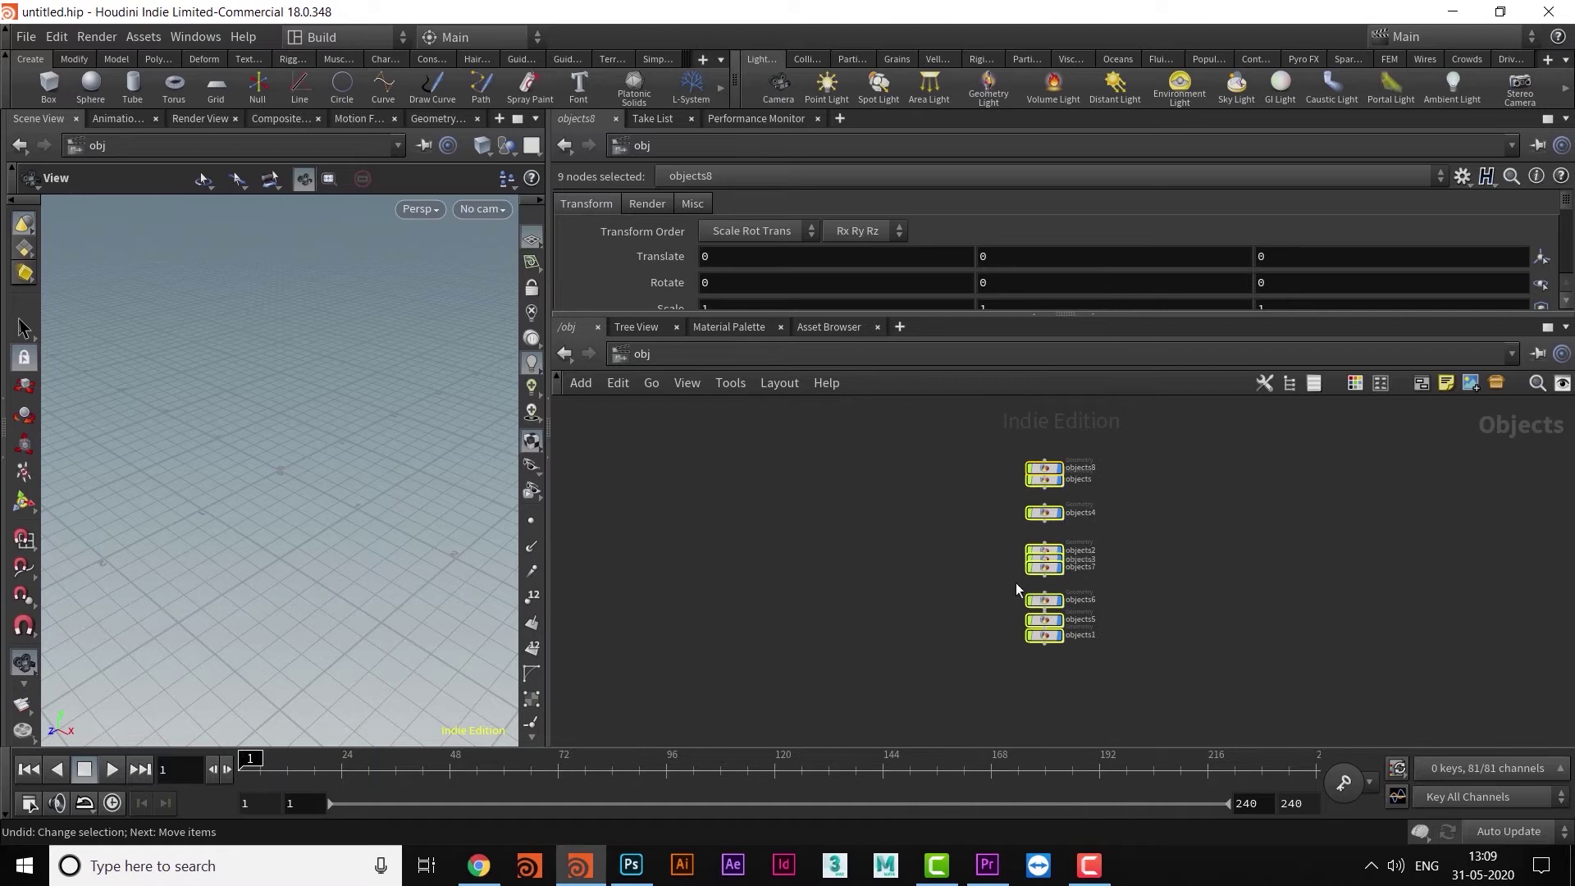
click(778, 393)
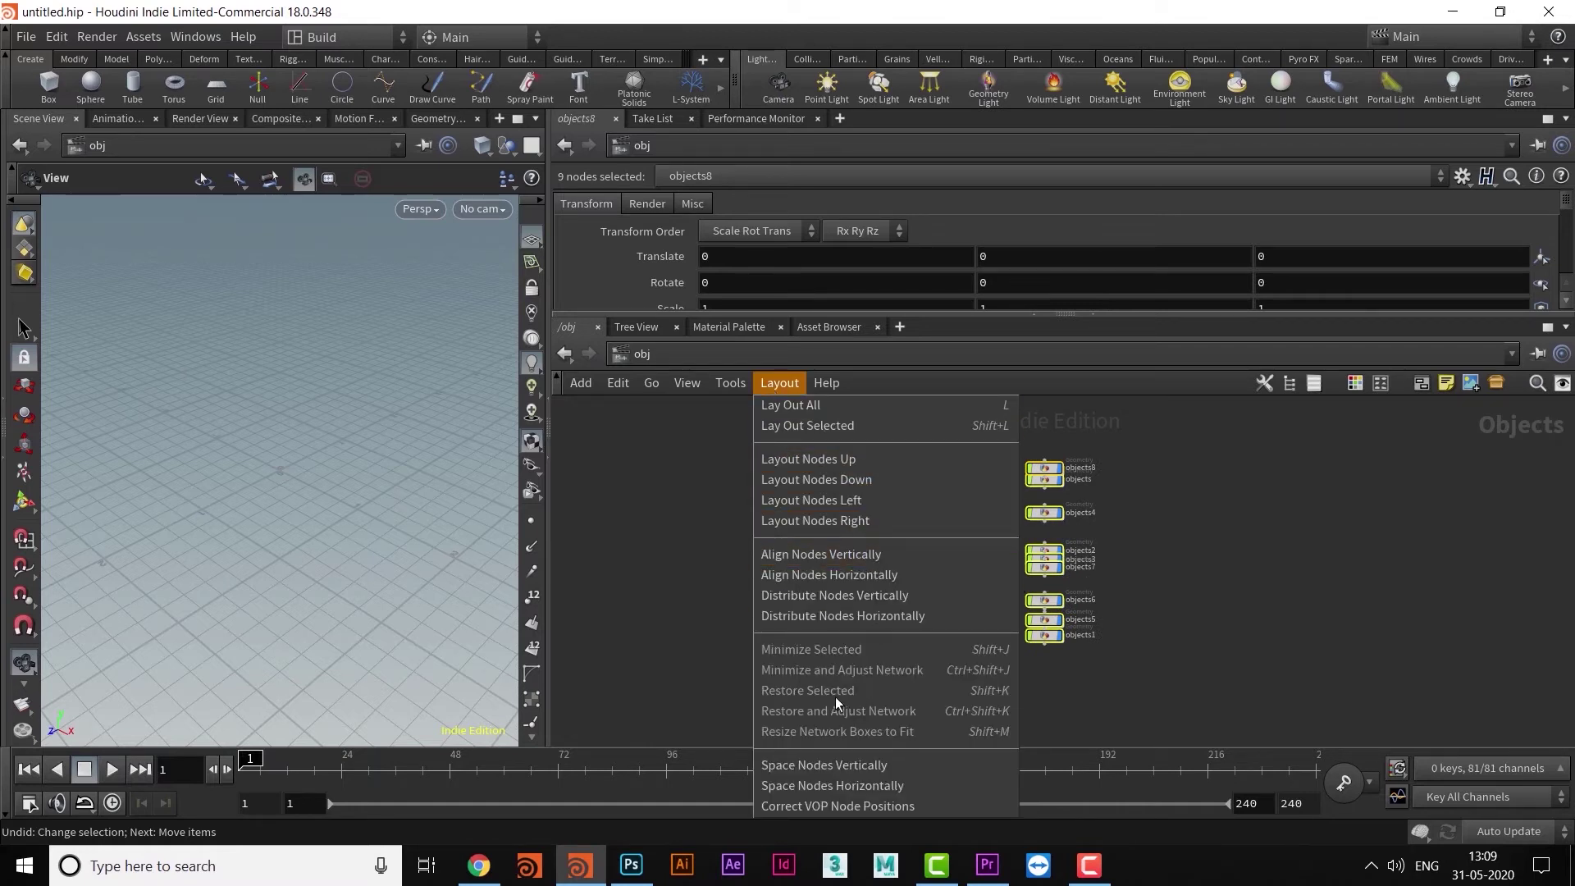
click(868, 594)
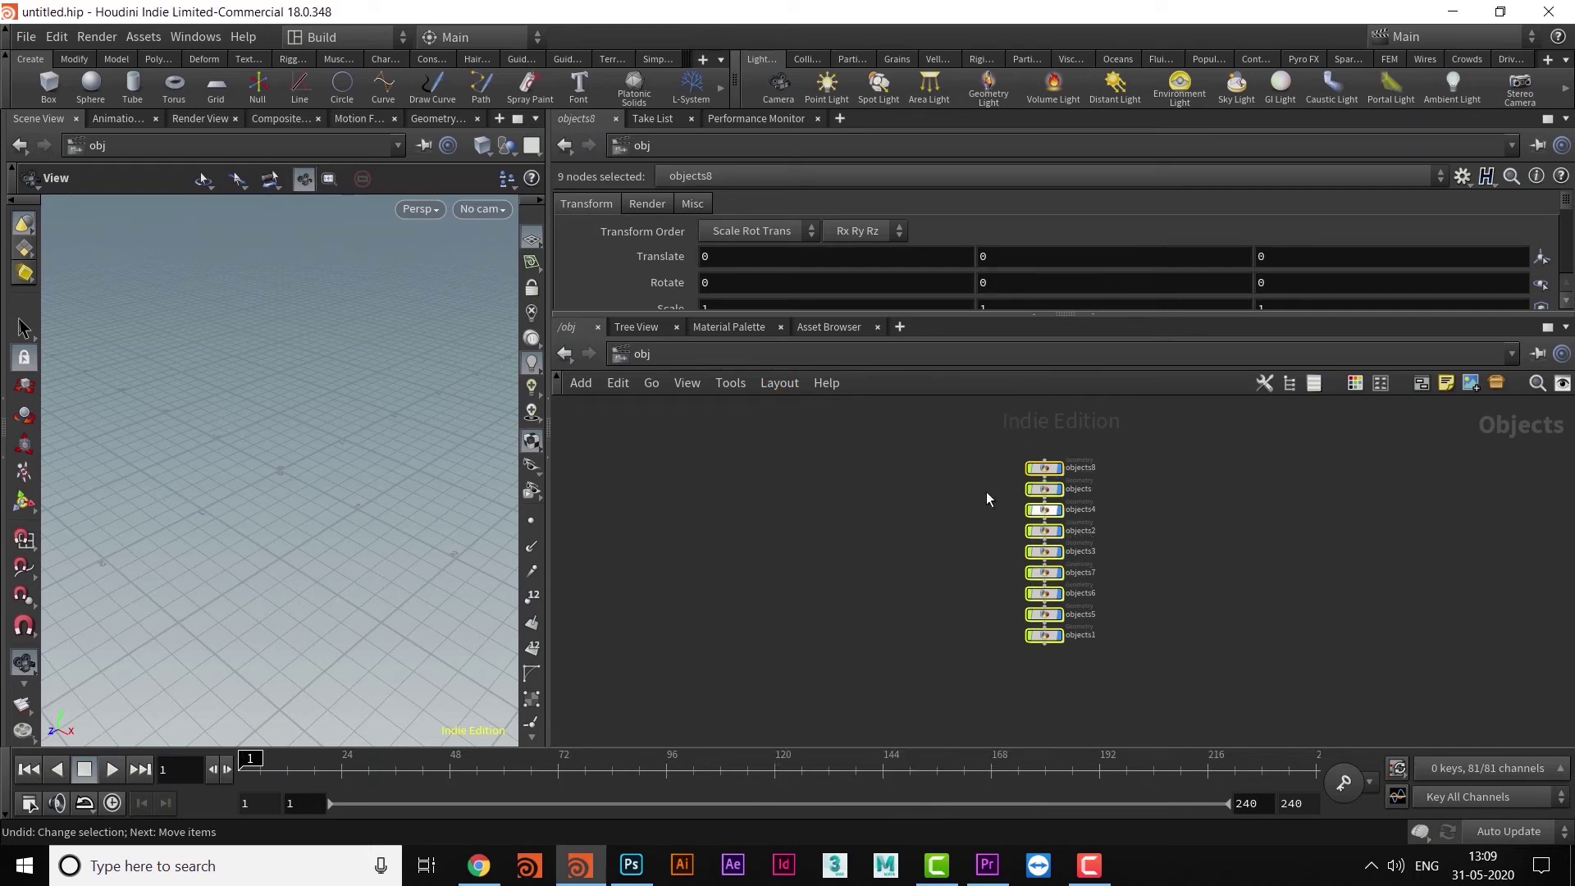
scroll(907, 535, up, 1)
middle_drag(906, 535, 832, 540)
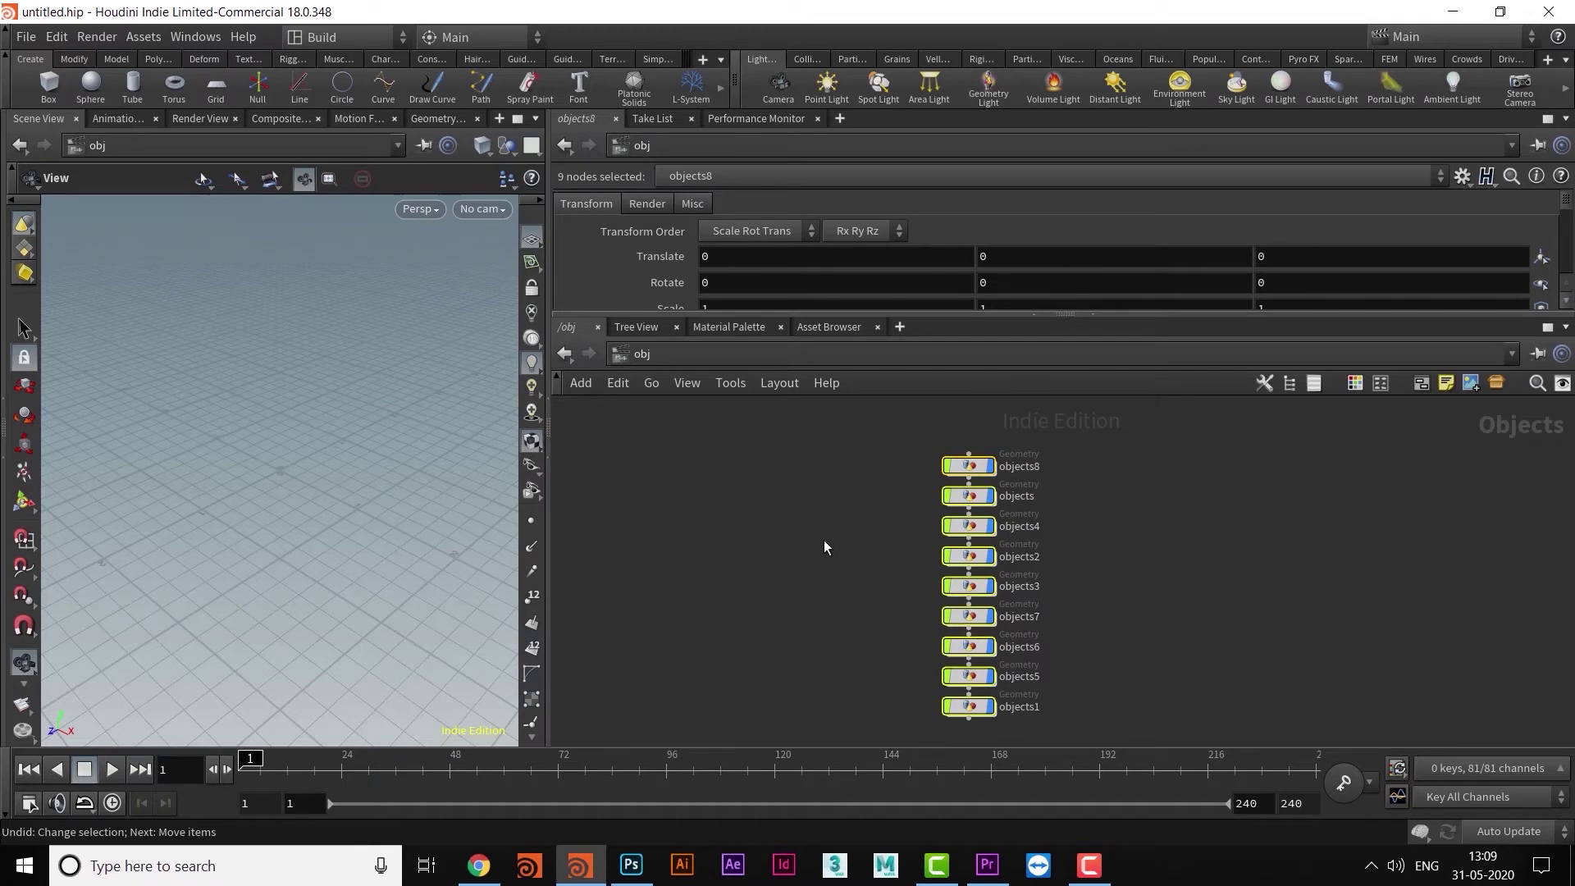
click(775, 382)
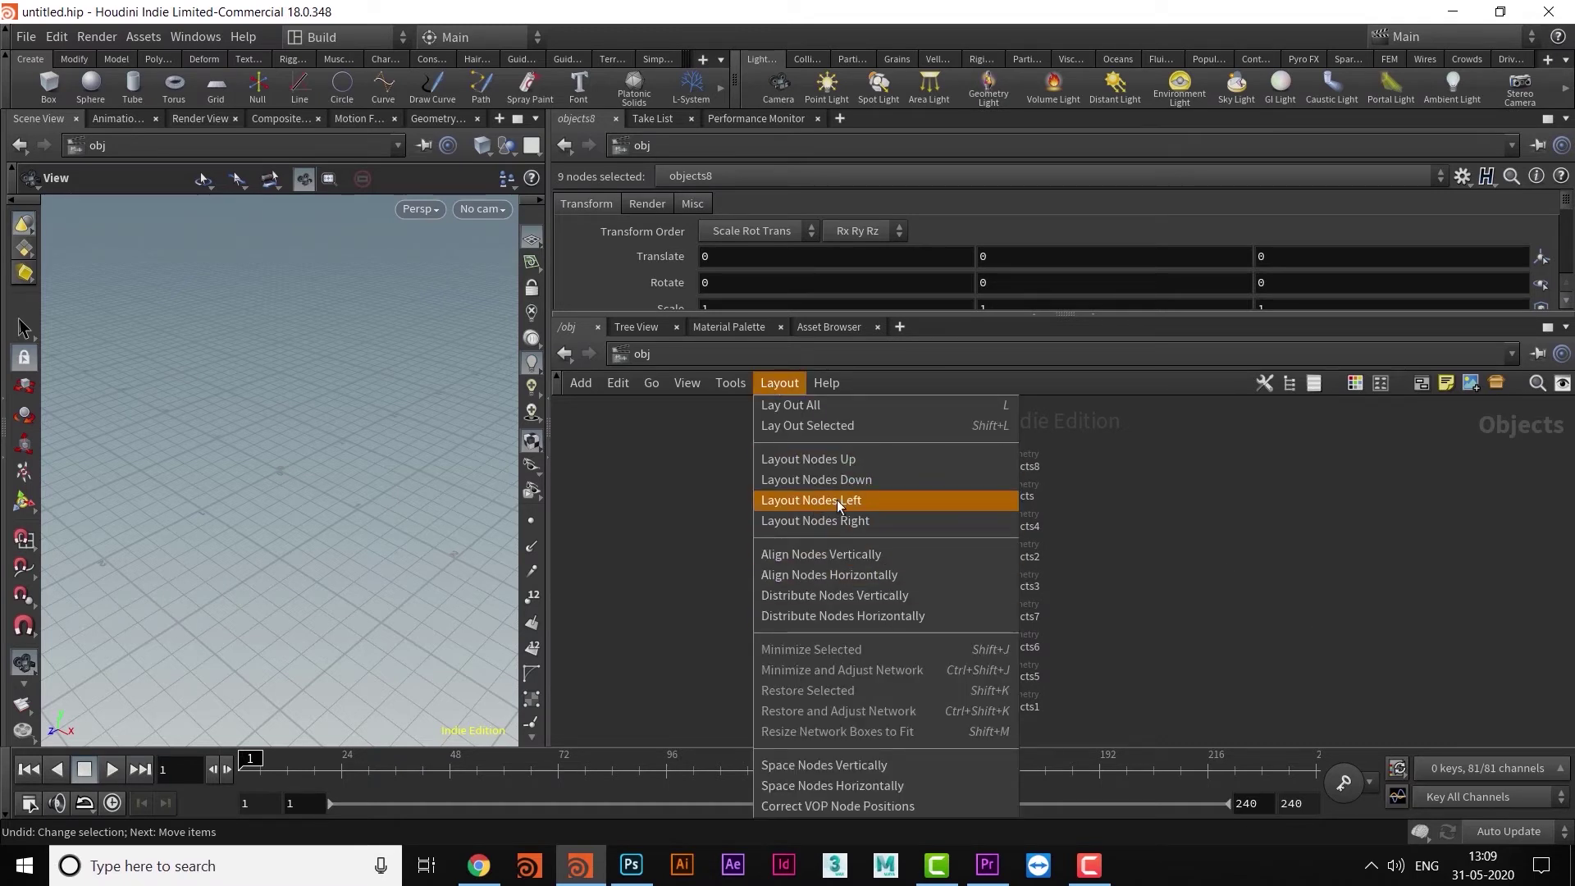
click(1162, 609)
middle_drag(1183, 600, 1170, 597)
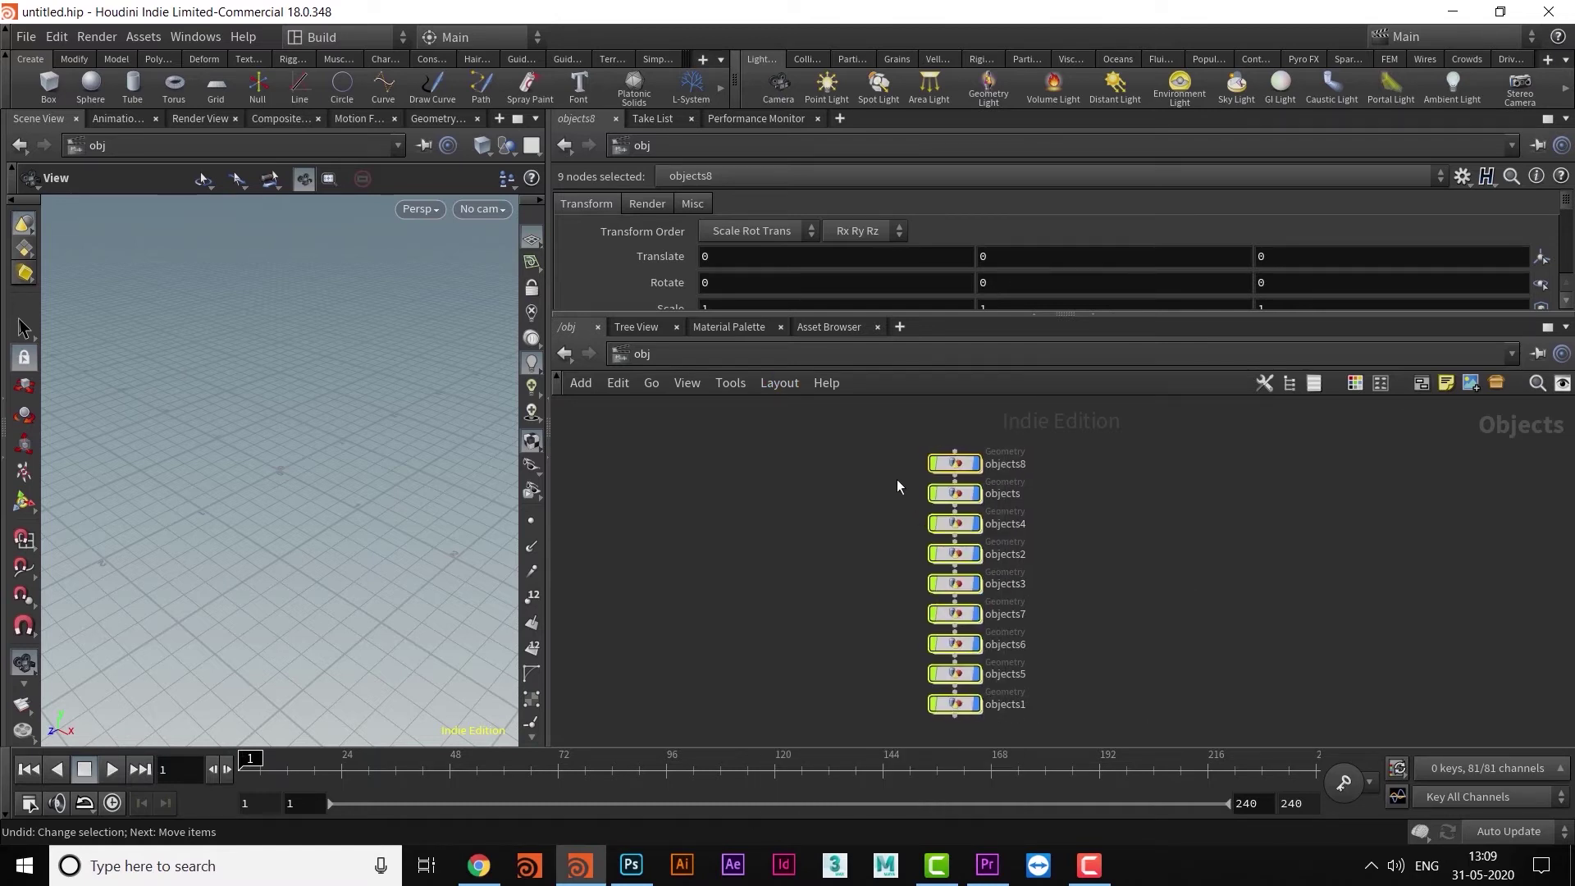
Undo the vertical distribution and alignment so the nodes are scattered again.
drag(872, 428, 1075, 742)
key(ctrl+z)
key(ctrl+z)
Box-select objects3 through objects8 and delete them.
middle_drag(1190, 653, 1214, 612)
scroll(1299, 597, down, 2)
drag(900, 420, 1364, 676)
key(Delete)
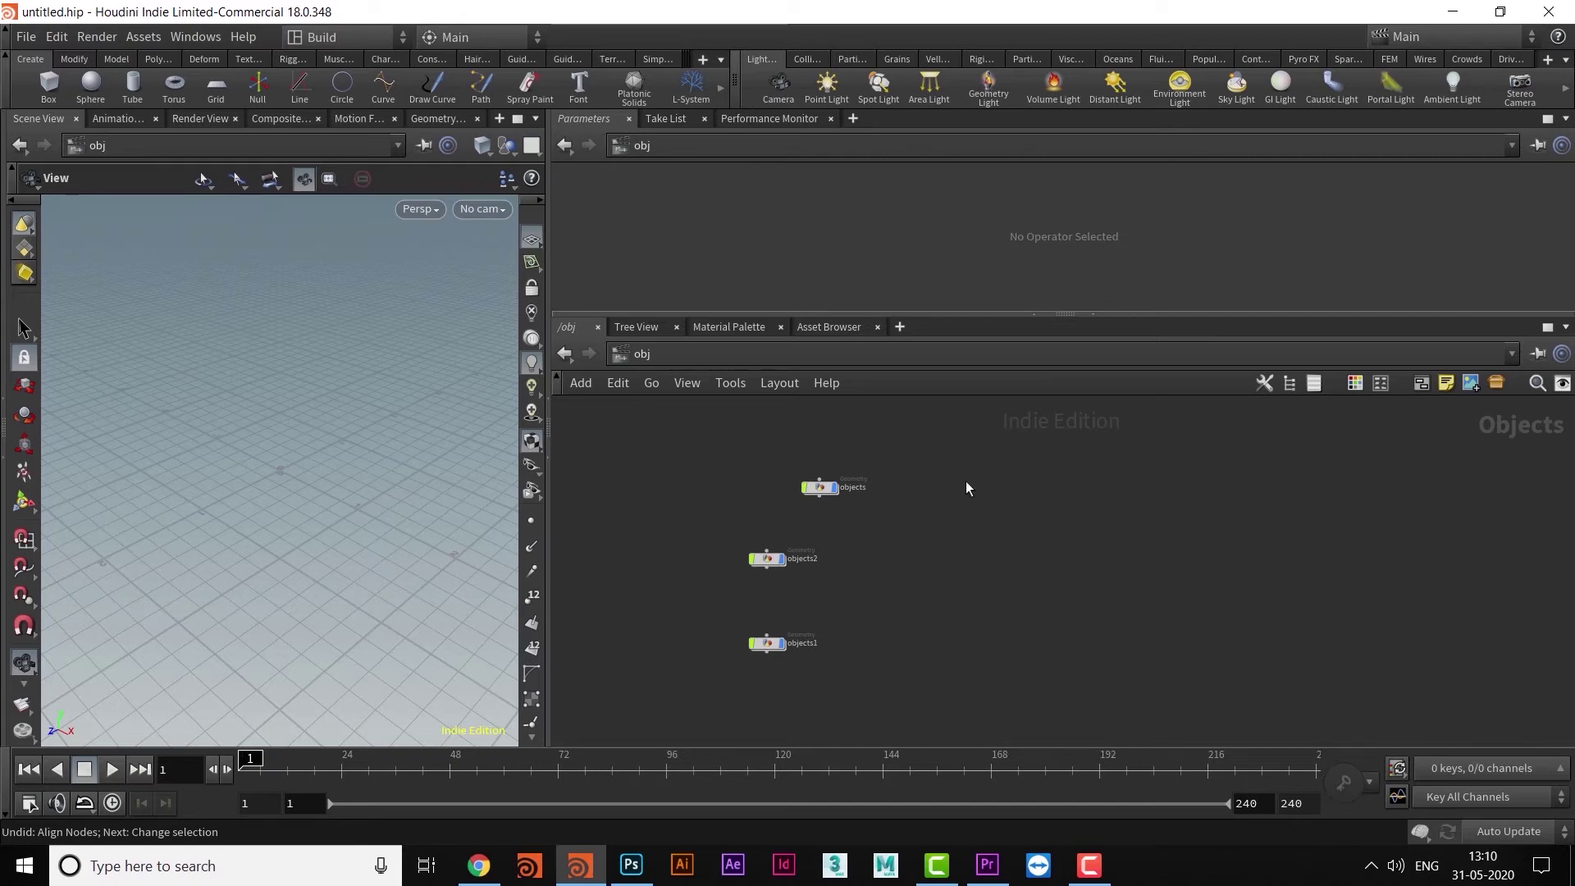
Undo the deletion of the six nodes and frame the whole network.
scroll(967, 492, up, 3)
middle_drag(1092, 582, 1109, 604)
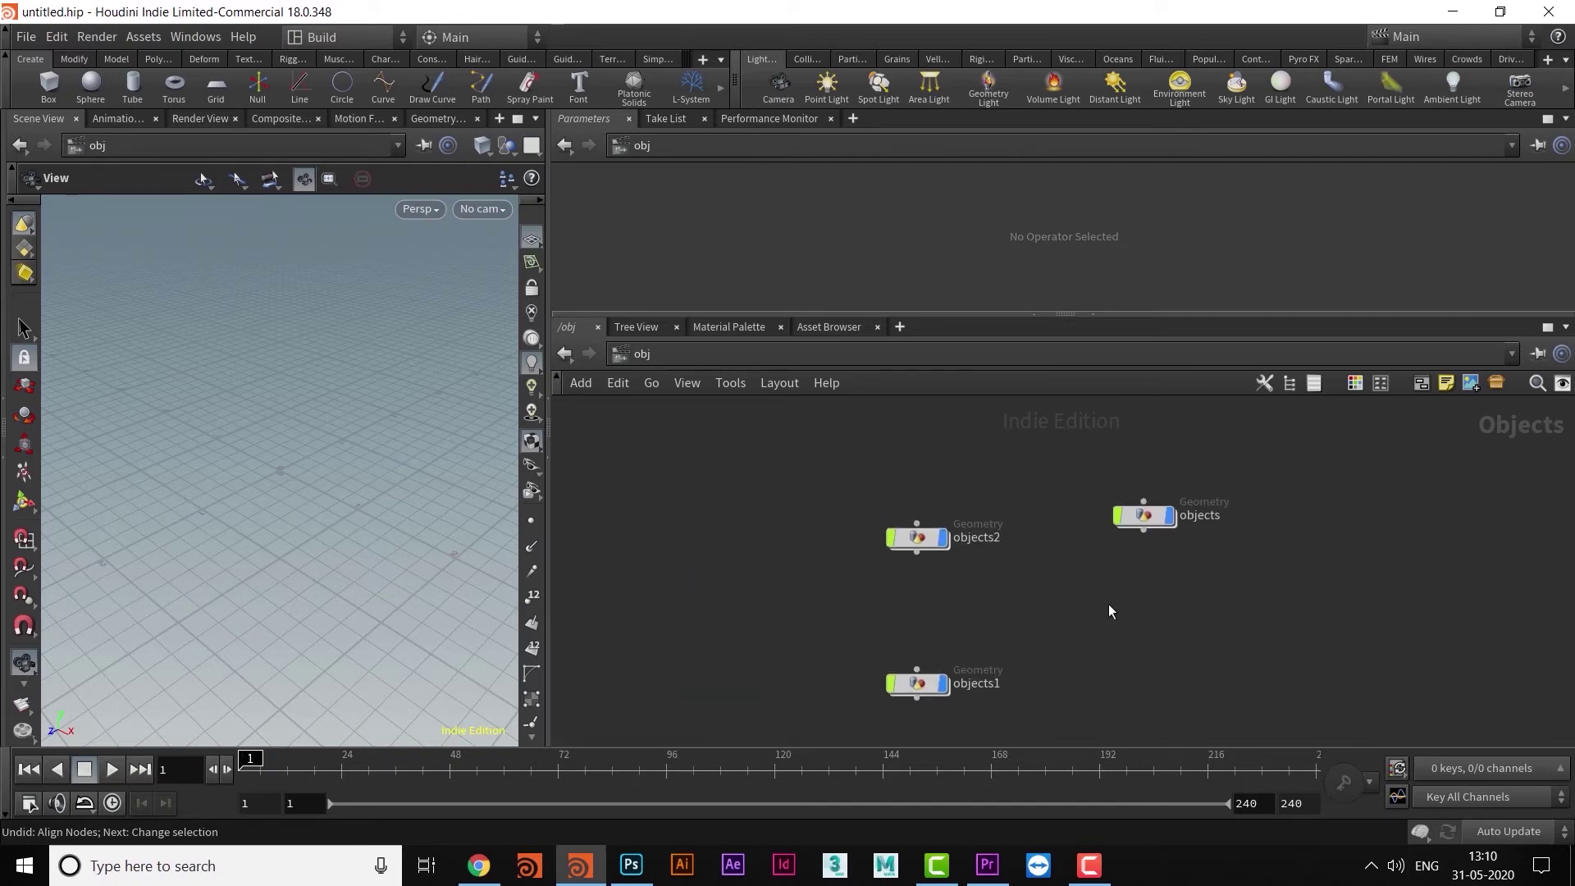
key(ctrl+z)
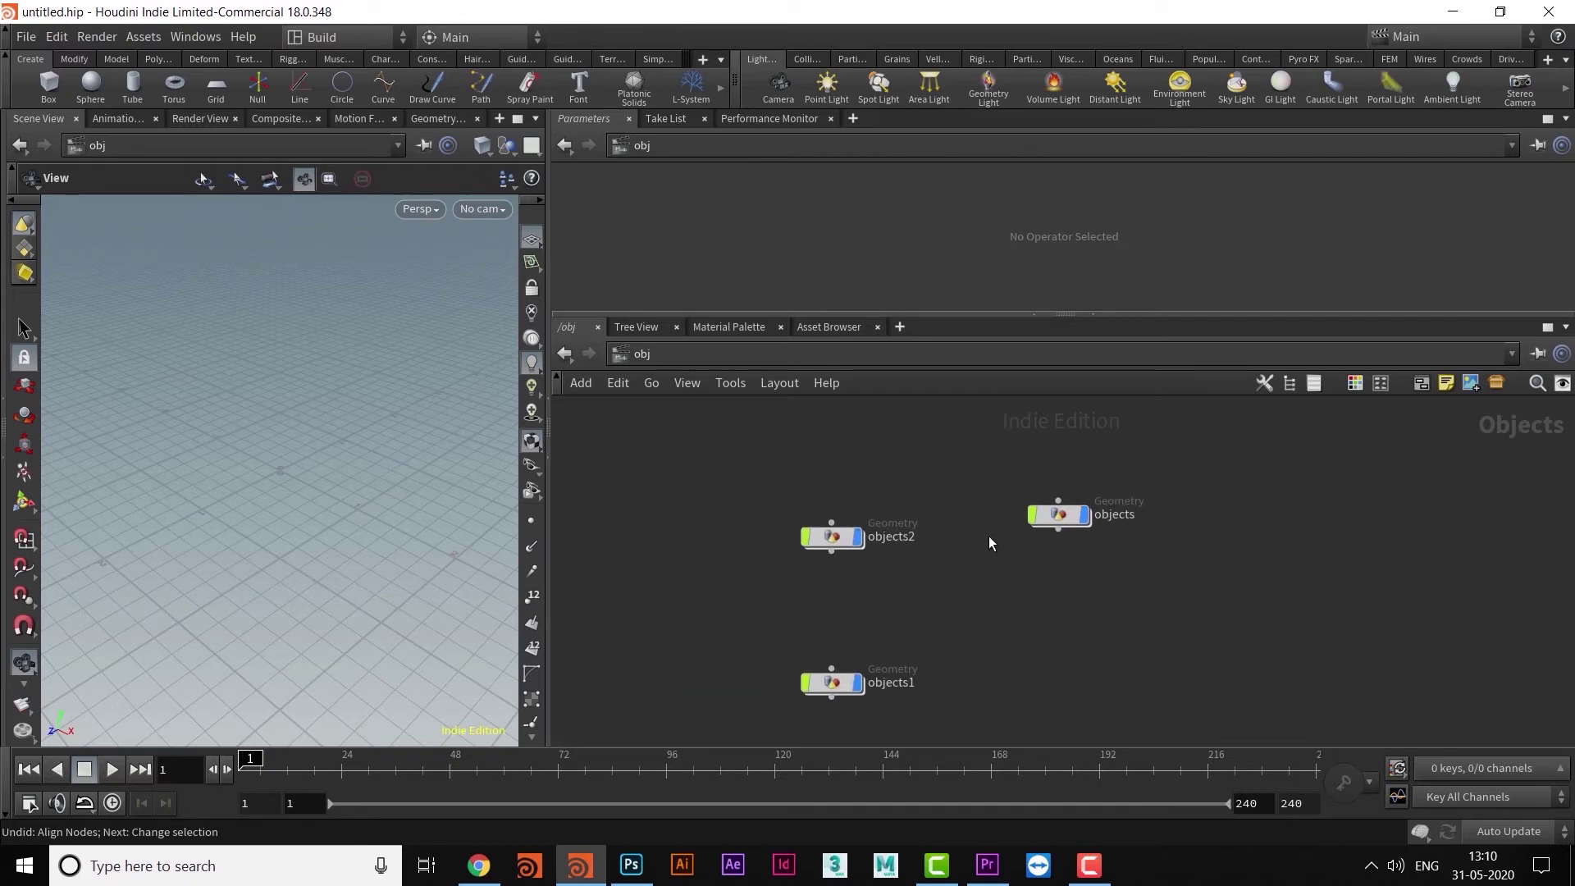
key(ctrl+z)
key(ctrl+z)
key(h)
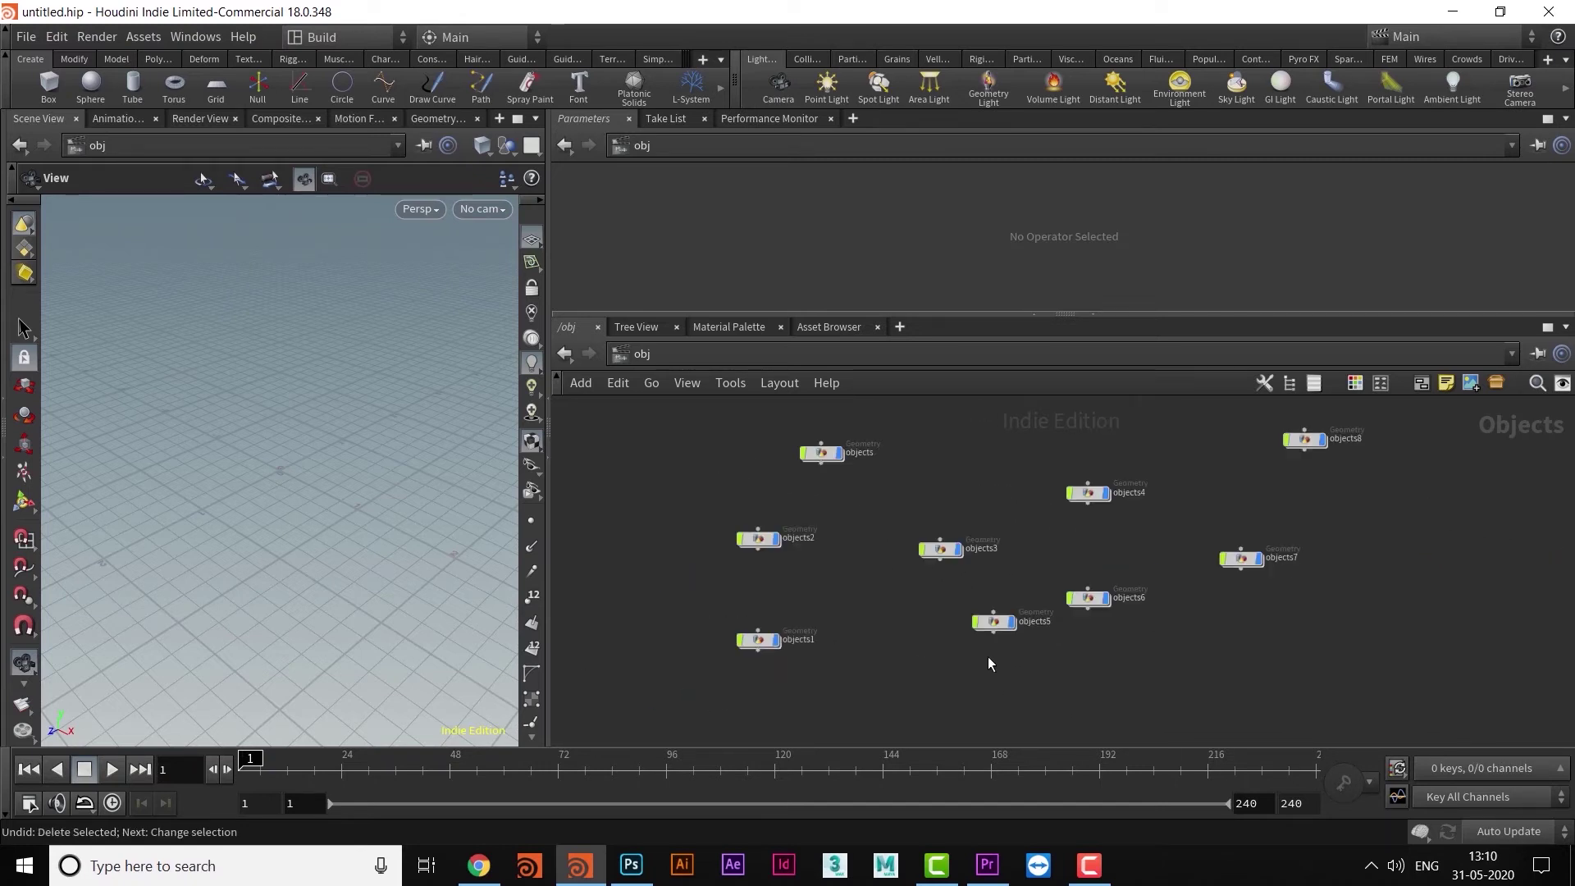
Select objects4 and objects8 together and move the pair up and away from the other nodes.
middle_drag(1186, 660, 1086, 706)
scroll(1068, 608, down, 2)
drag(968, 492, 1239, 589)
drag(1152, 555, 1403, 484)
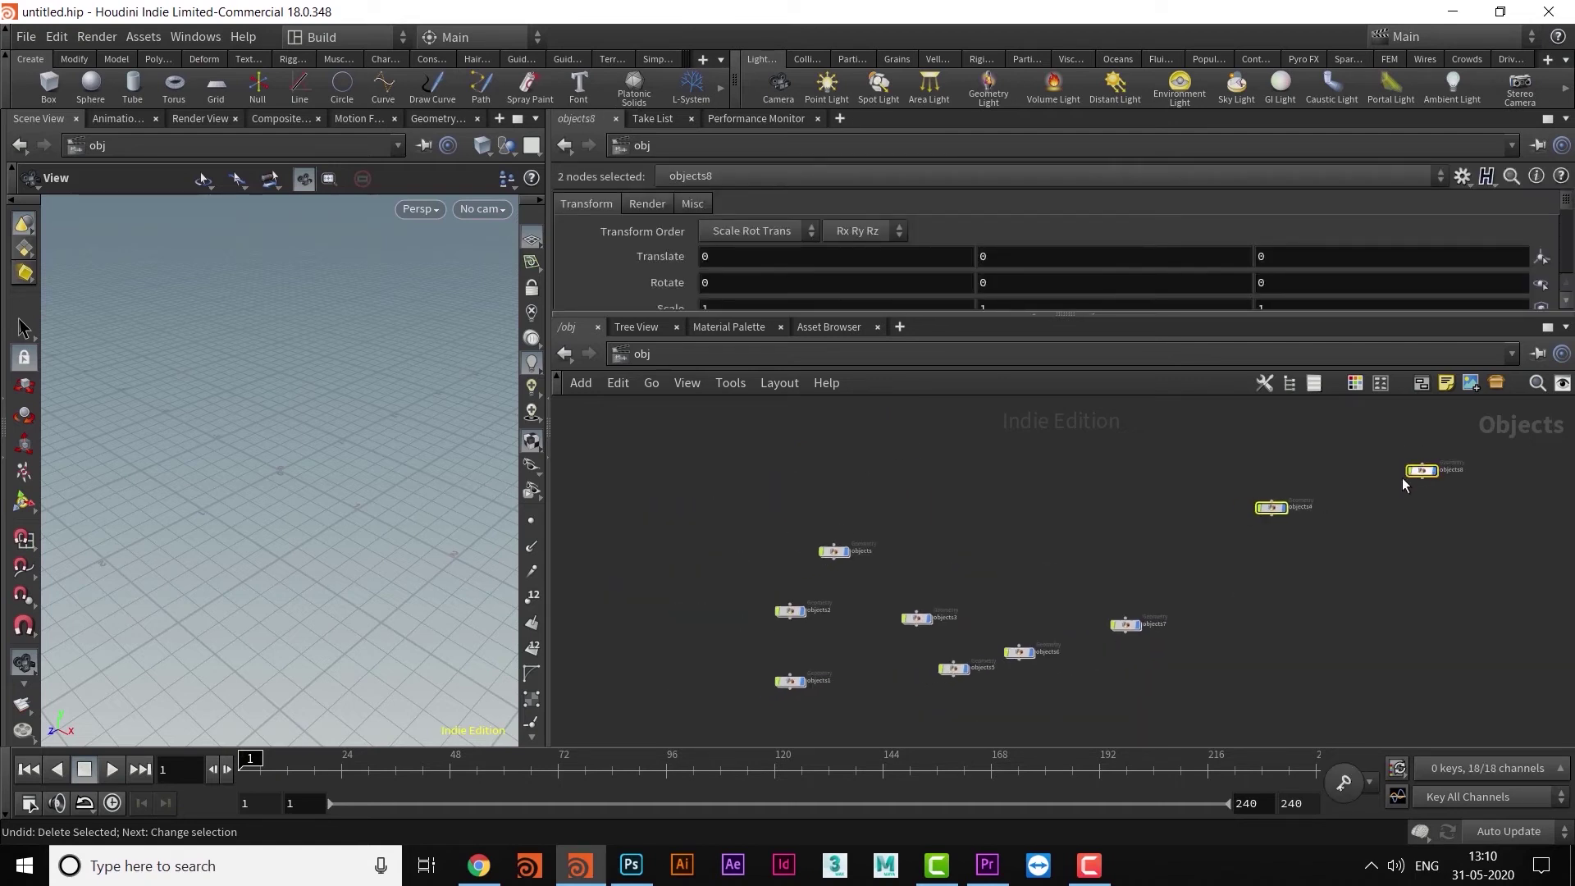
click(1122, 637)
key(Escape)
drag(1007, 261, 1011, 281)
scroll(1018, 552, up, 3)
middle_drag(880, 611, 1065, 487)
key(ctrl+z)
drag(896, 429, 1008, 423)
mouse_move(1129, 509)
middle_down()
mouse_move(1077, 461)
mouse_move(1126, 511)
middle_up()
scroll(1087, 486, up, 3)
scroll(1127, 521, up, 1)
key(h)
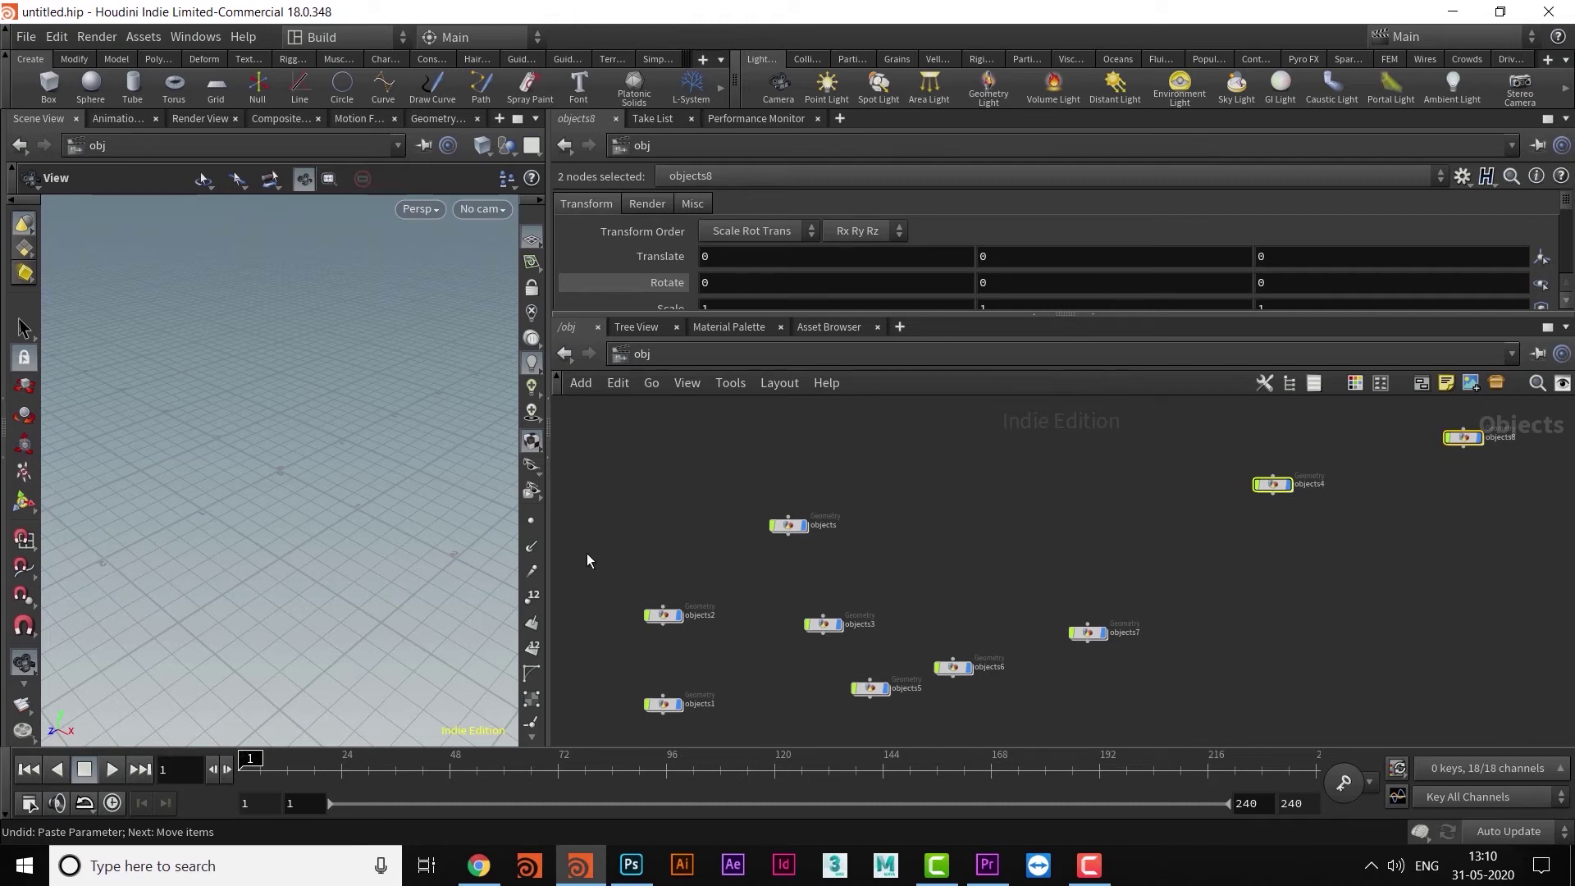
Select objects3, objects5, objects6 and objects7 together and delete them.
click(1325, 623)
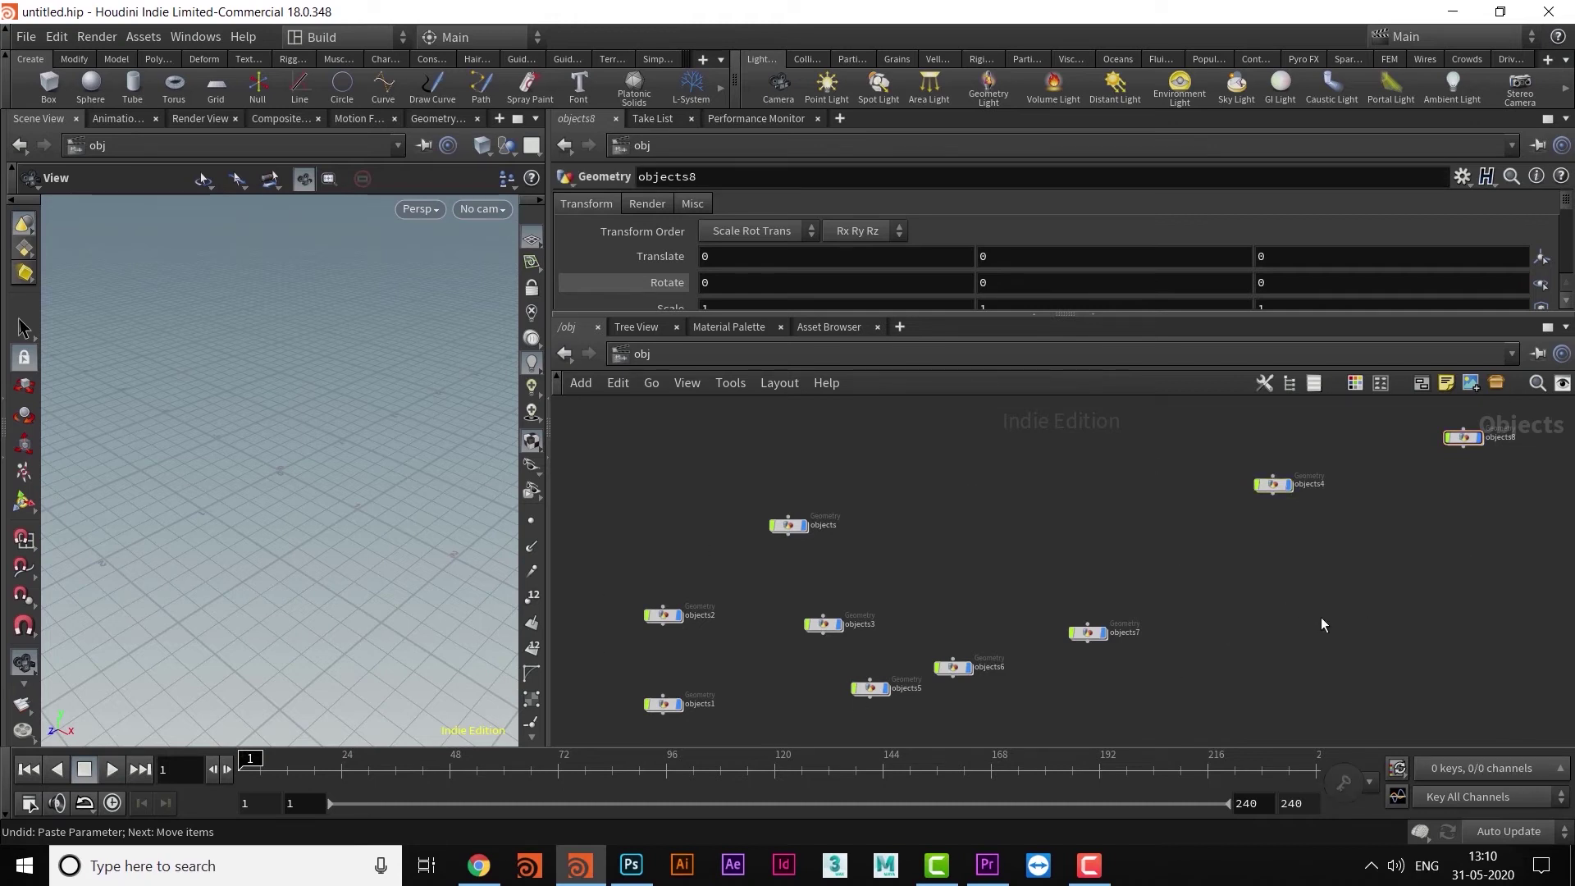
click(1088, 634)
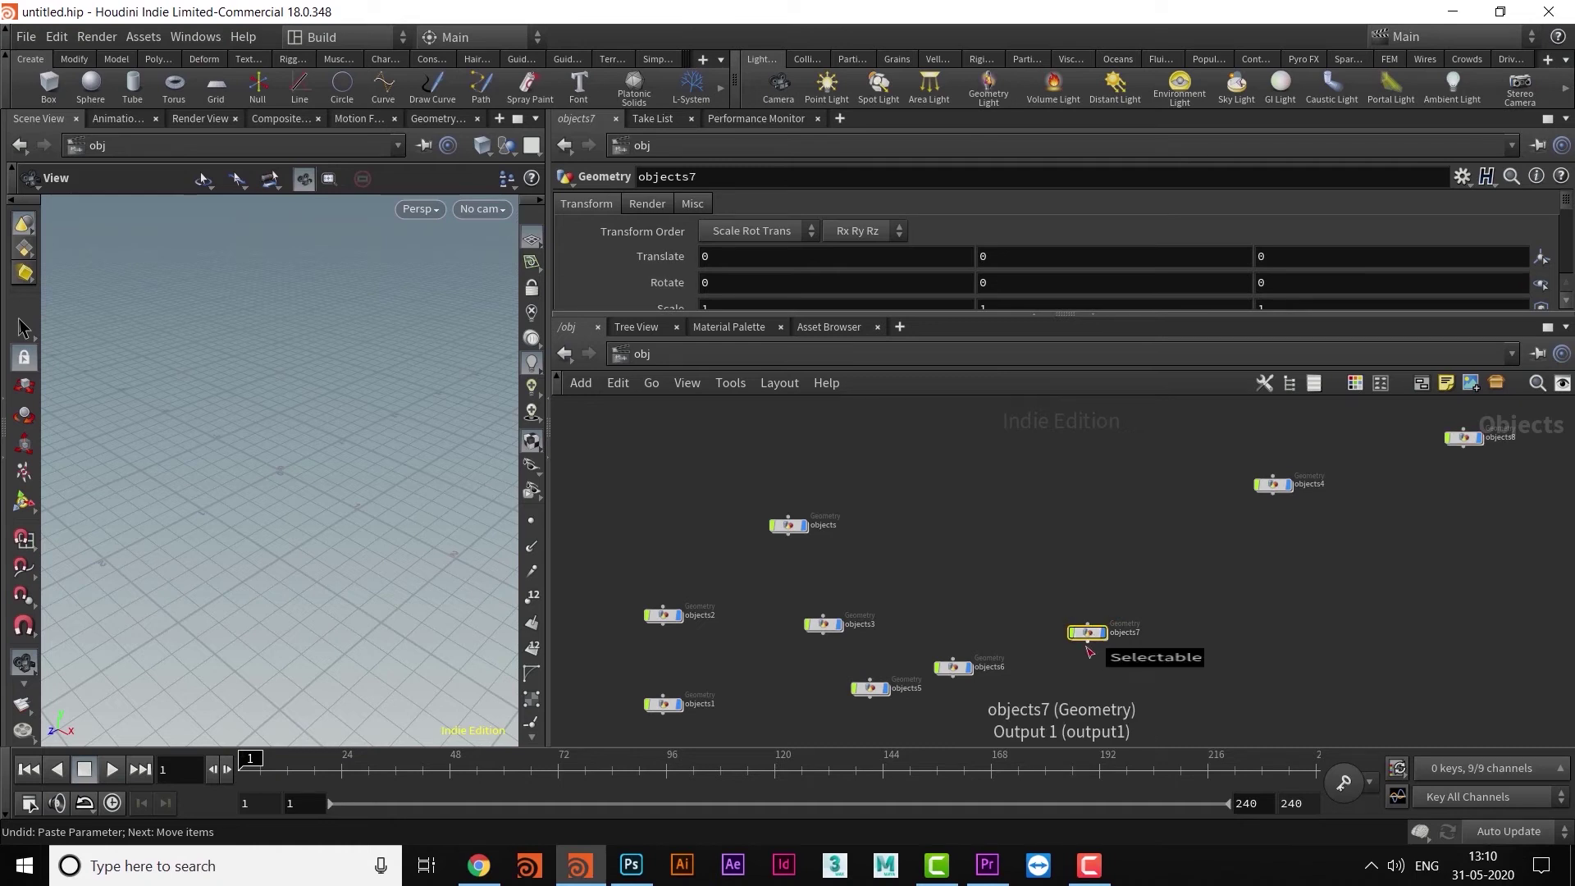
scroll(1088, 648, up, 4)
drag(947, 495, 1245, 640)
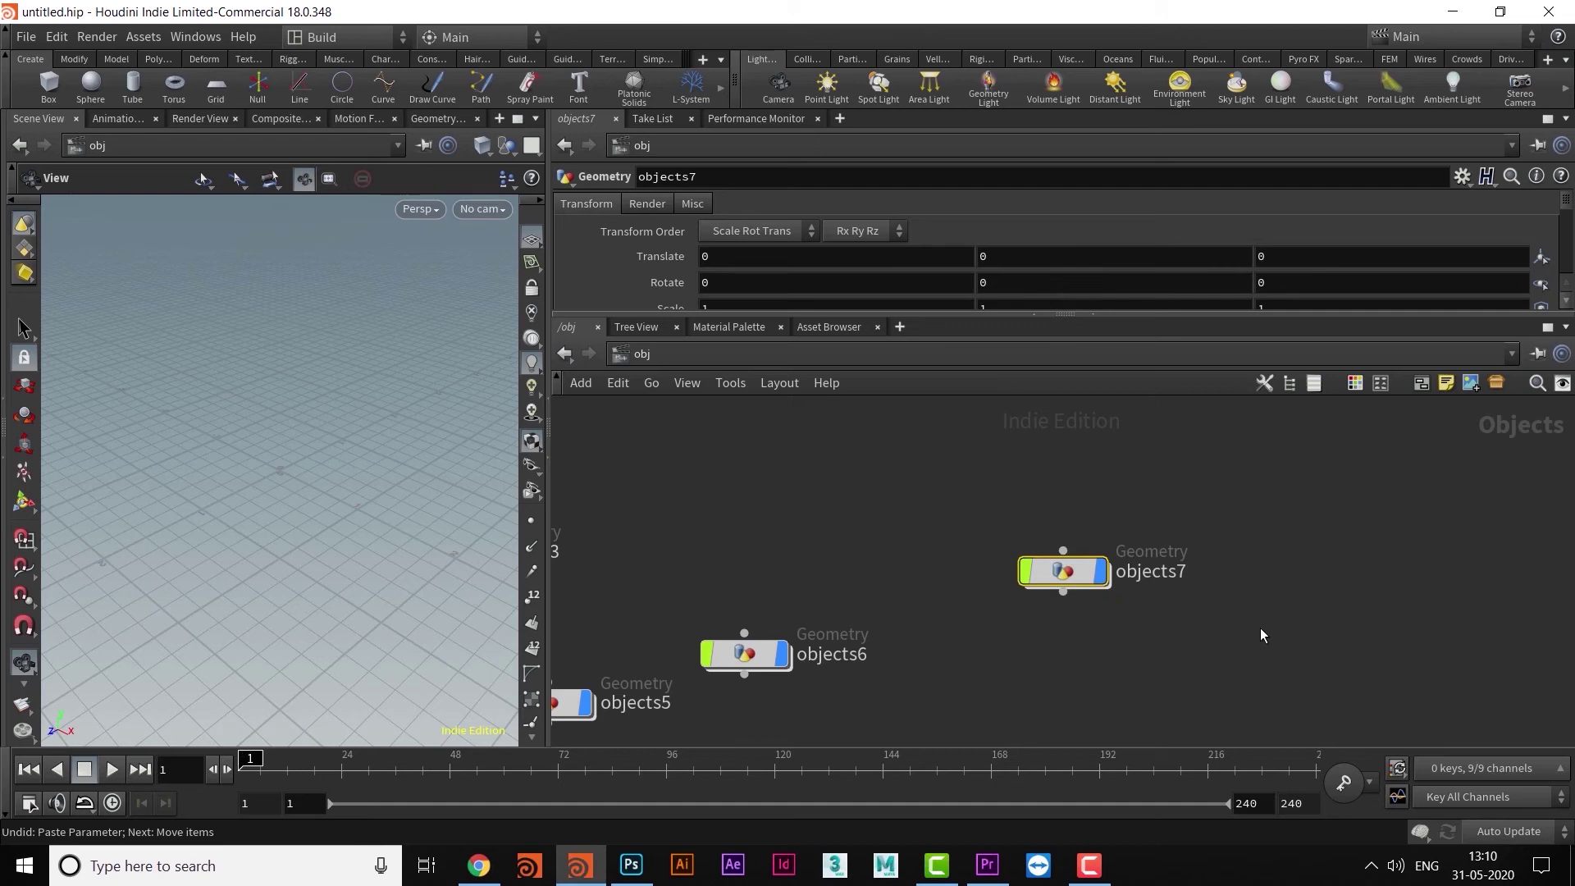
scroll(1260, 628, down, 3)
drag(842, 525, 1464, 706)
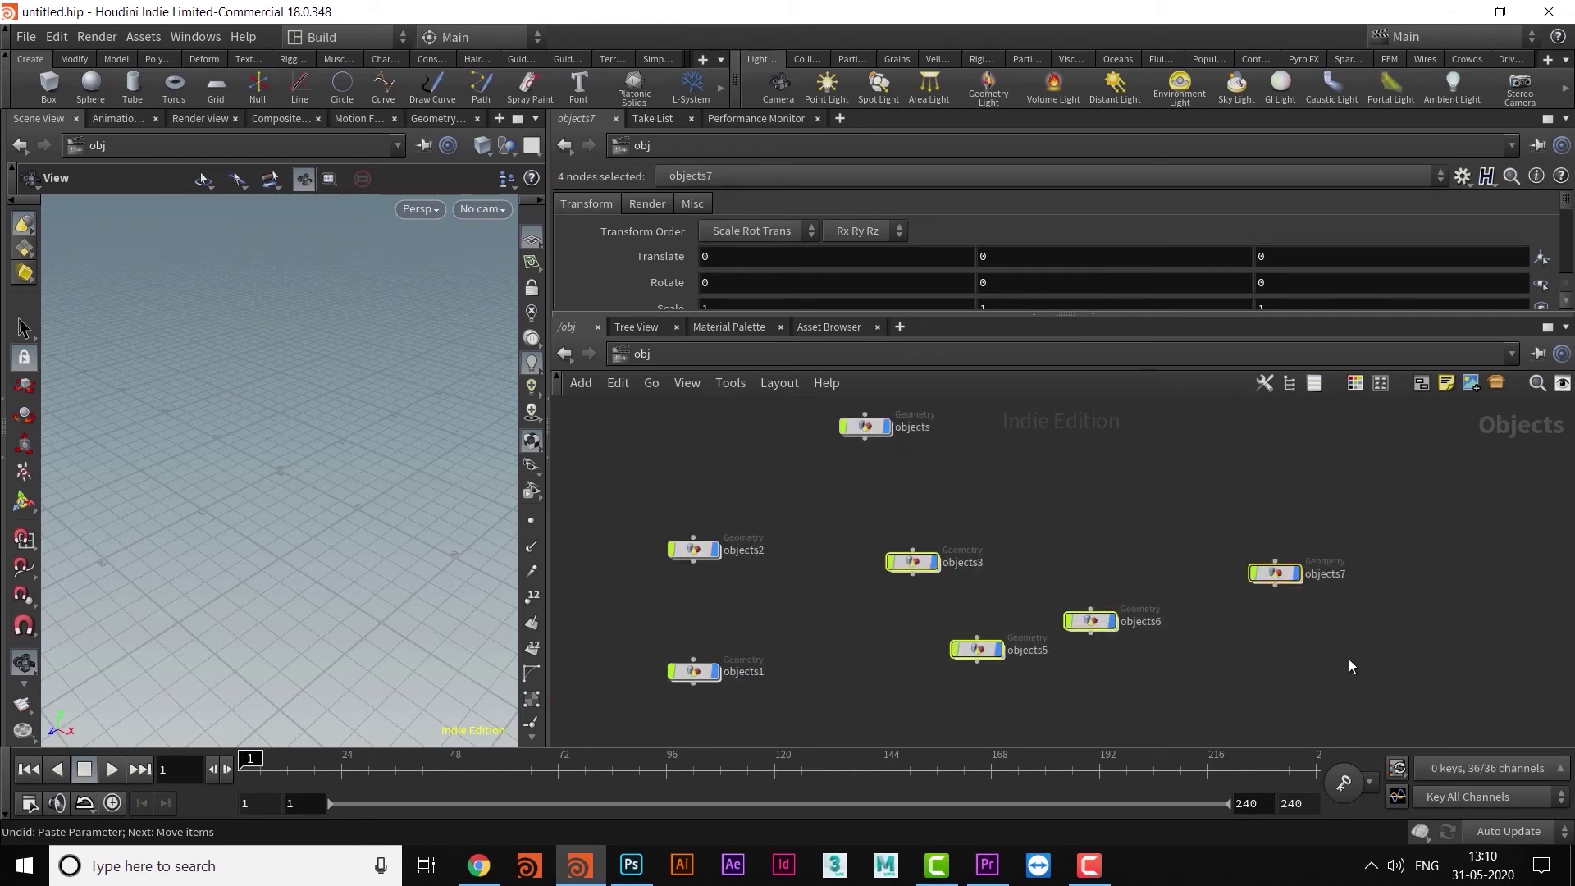
key(Delete)
Go inside the geometry node named objects and add a Sphere node to its empty network.
scroll(1042, 581, up, 2)
middle_drag(957, 552, 943, 664)
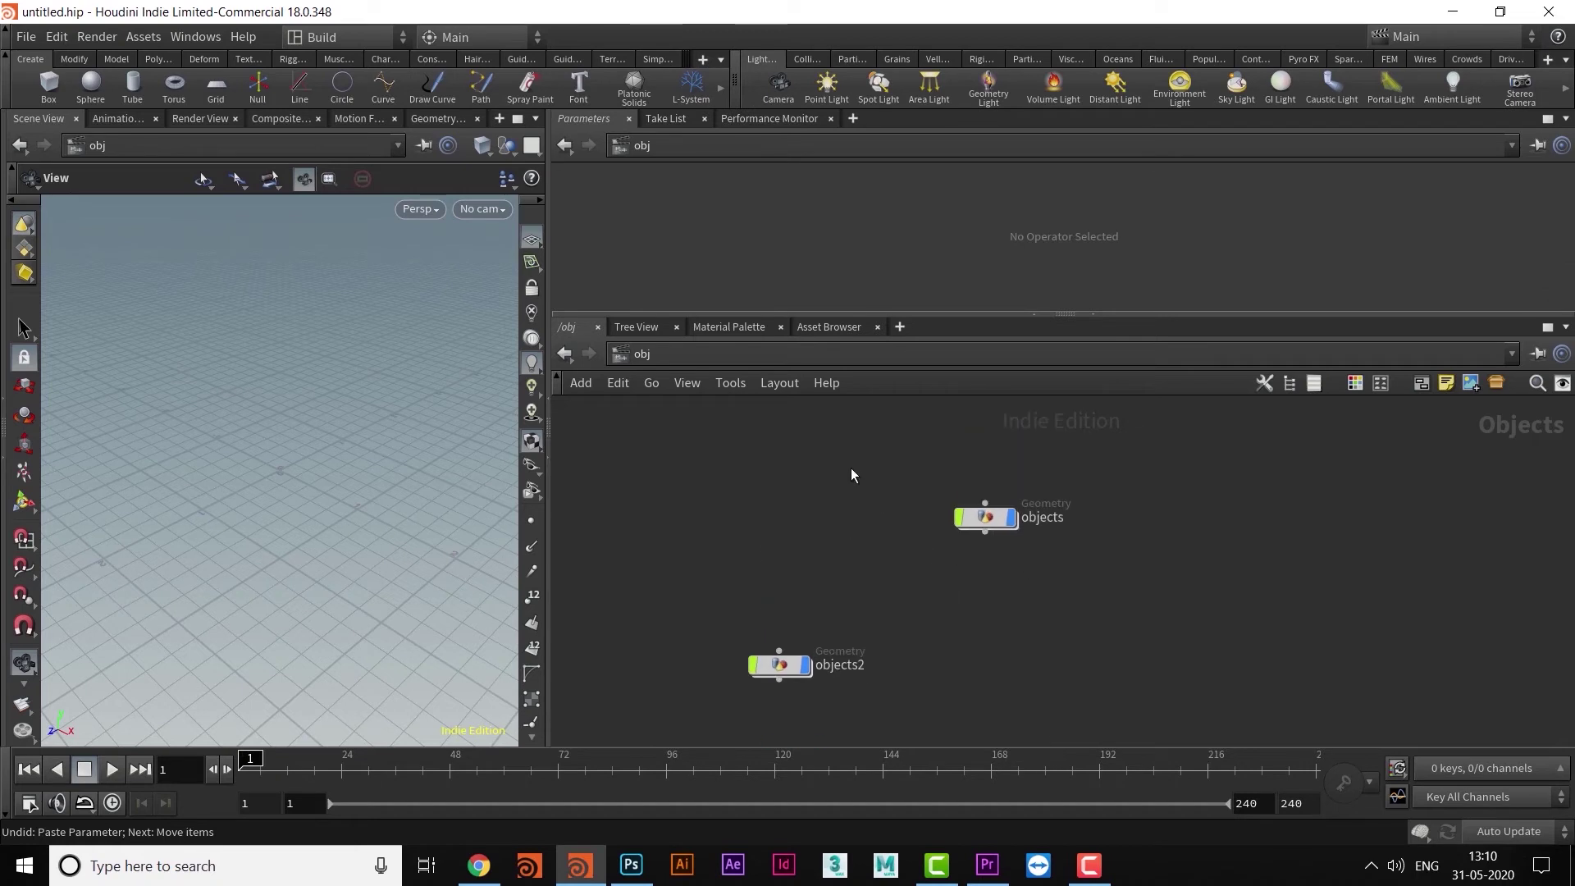
double_click(991, 522)
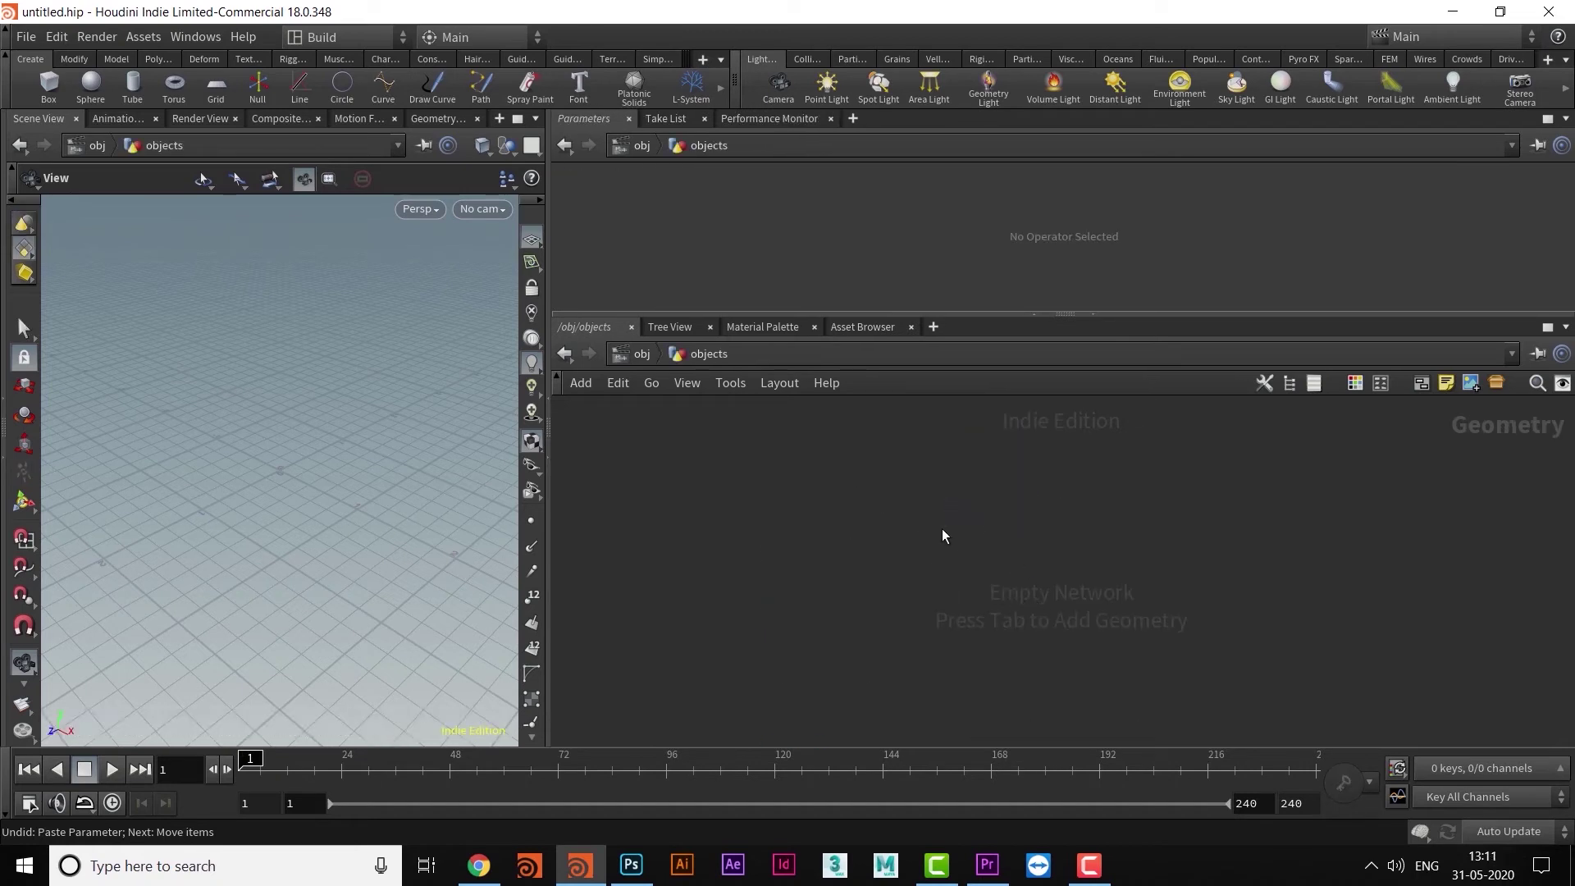
key(Tab)
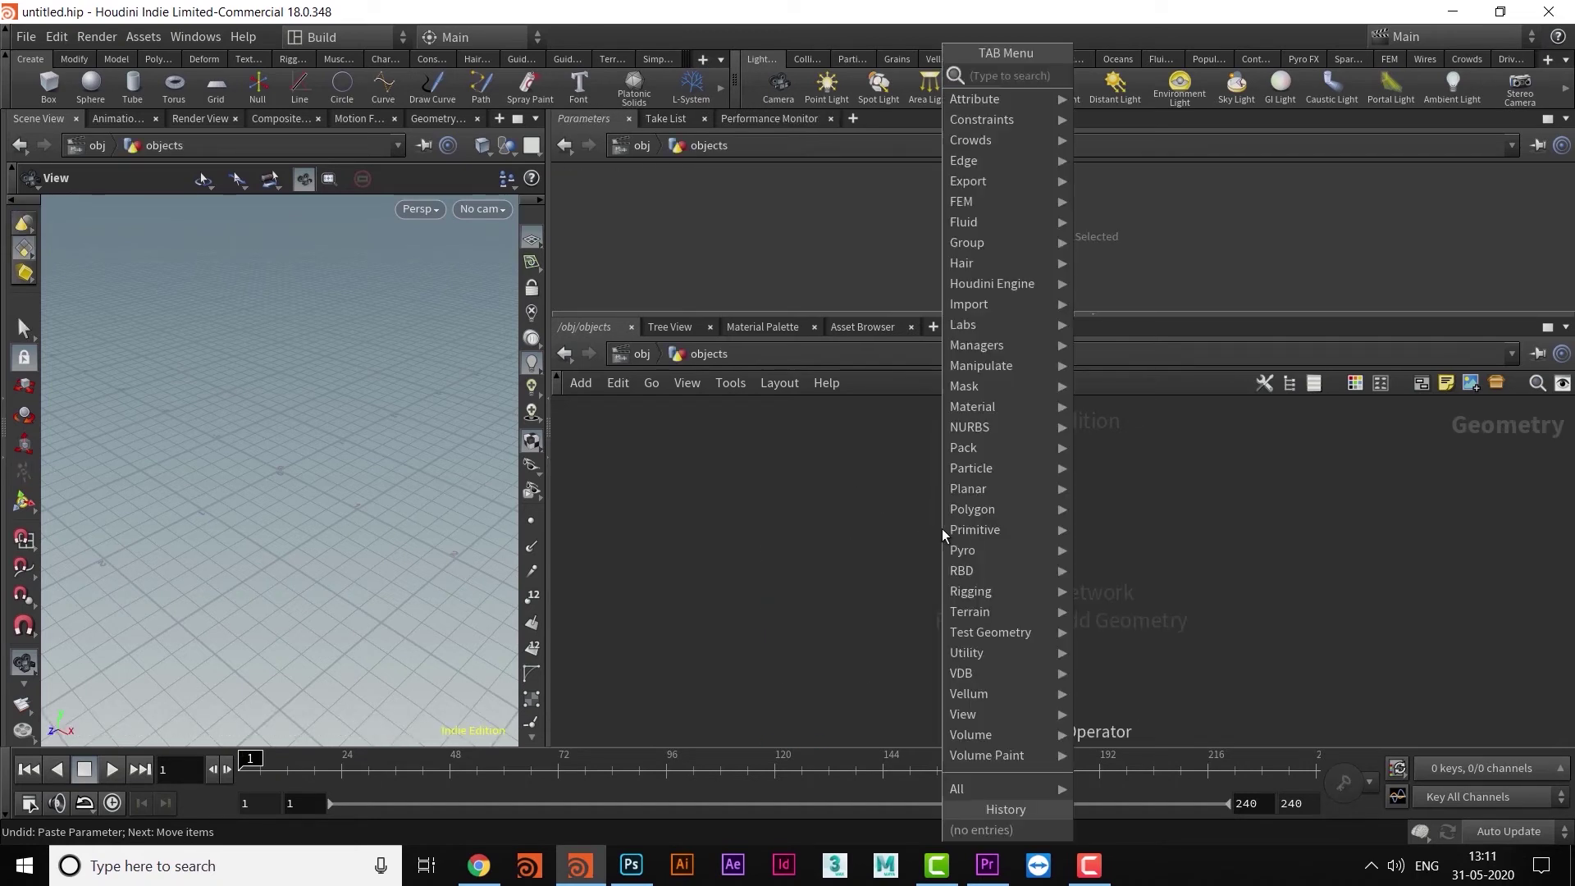
text(sphere)
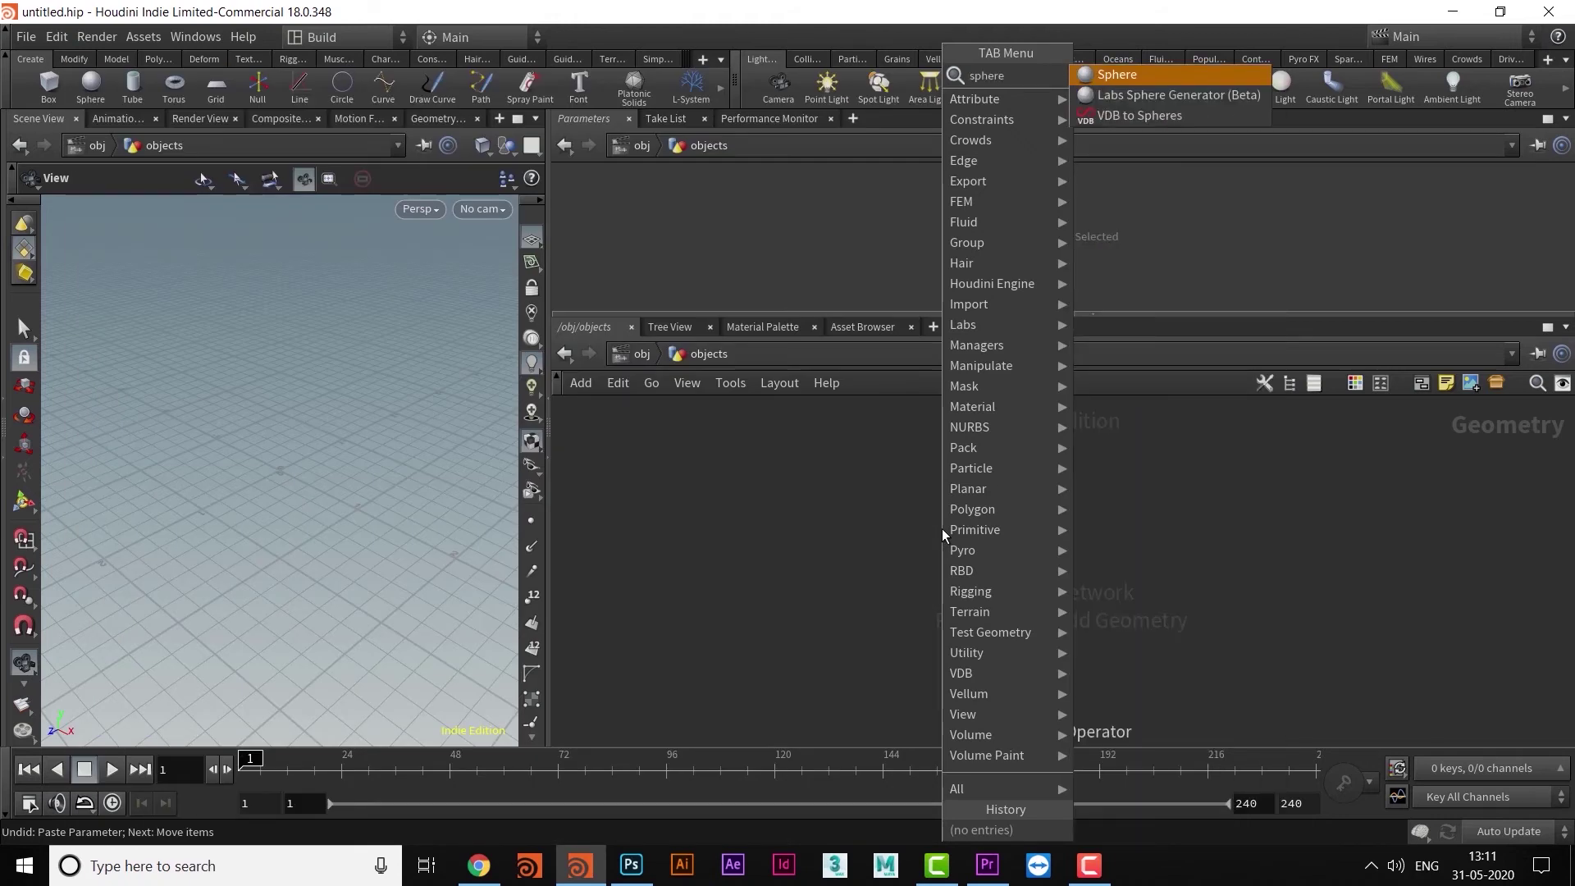
key(Return)
click(944, 532)
drag(946, 534, 775, 553)
Add a Box node beside the sphere node.
key(Tab)
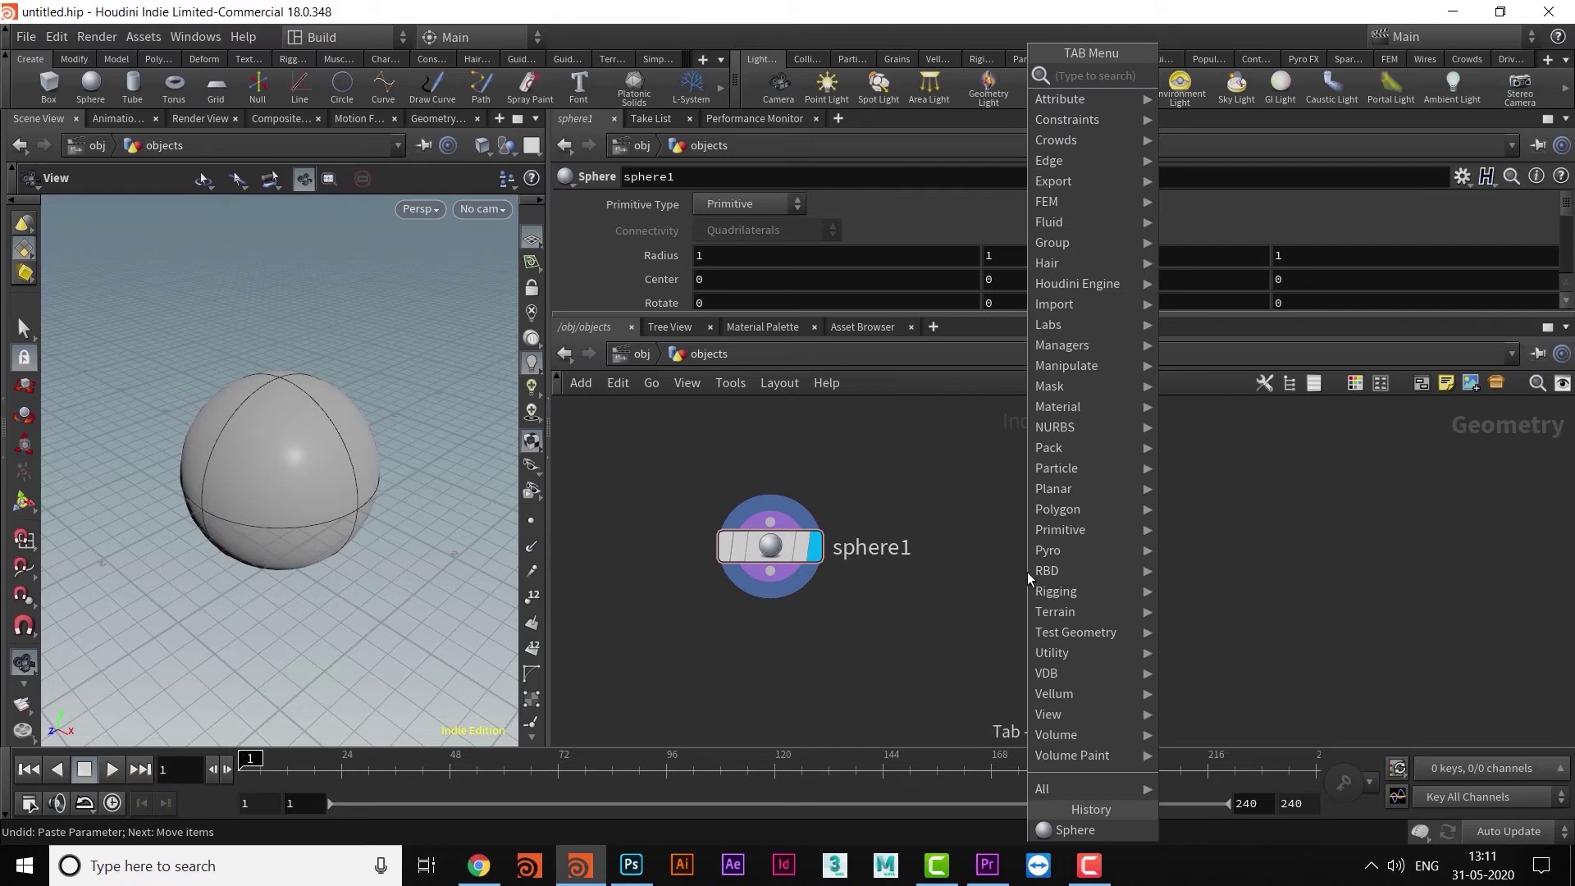
text(box)
key(Return)
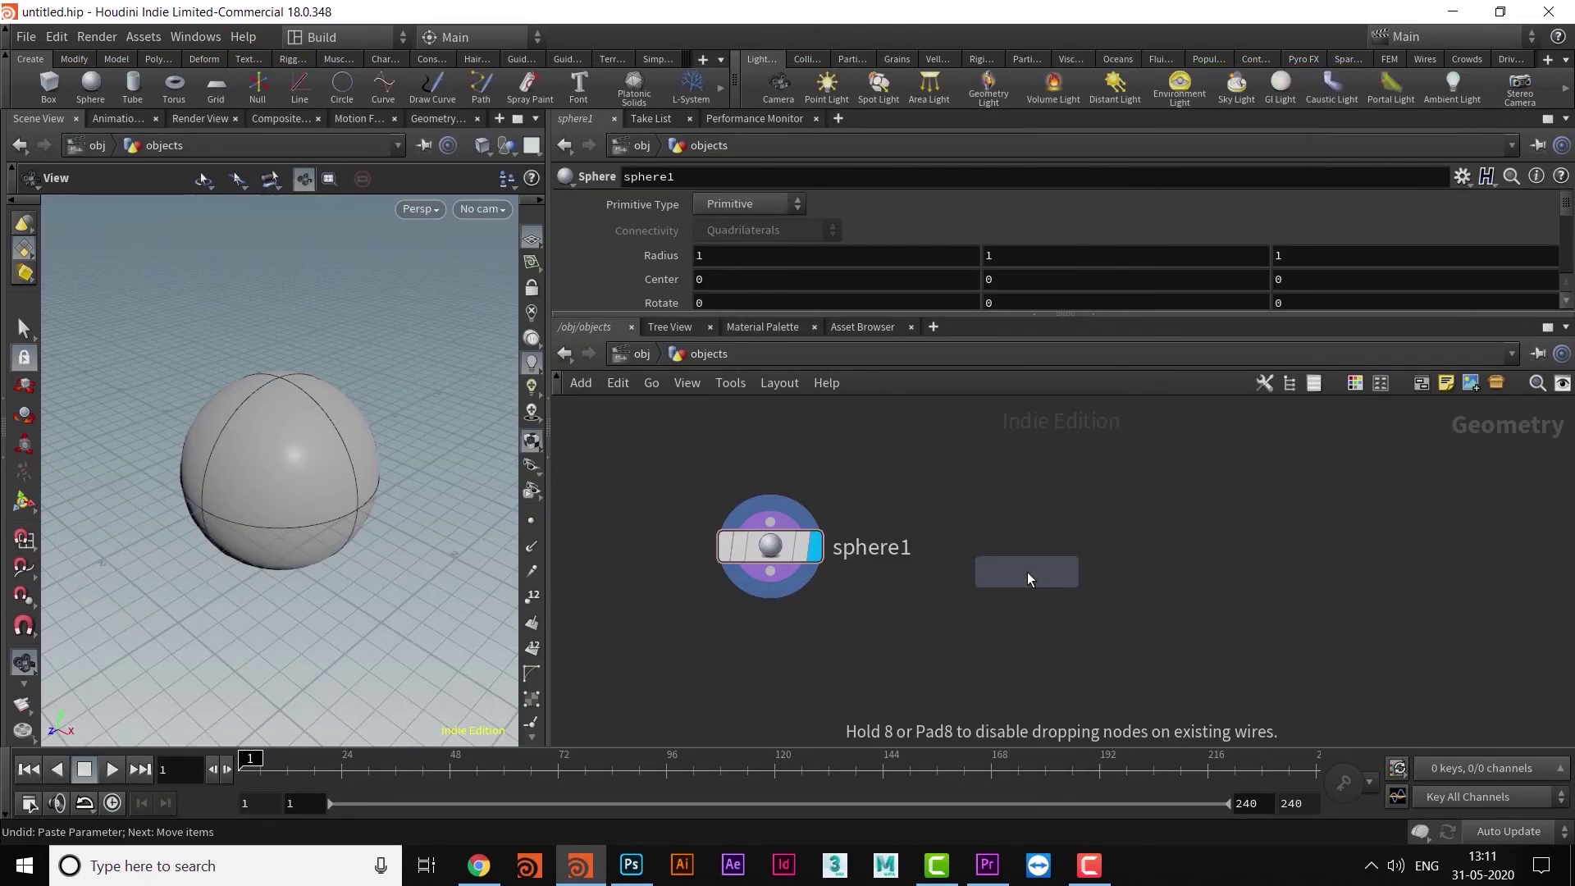
click(1027, 573)
Add a Torus node beside the box node.
key(Tab)
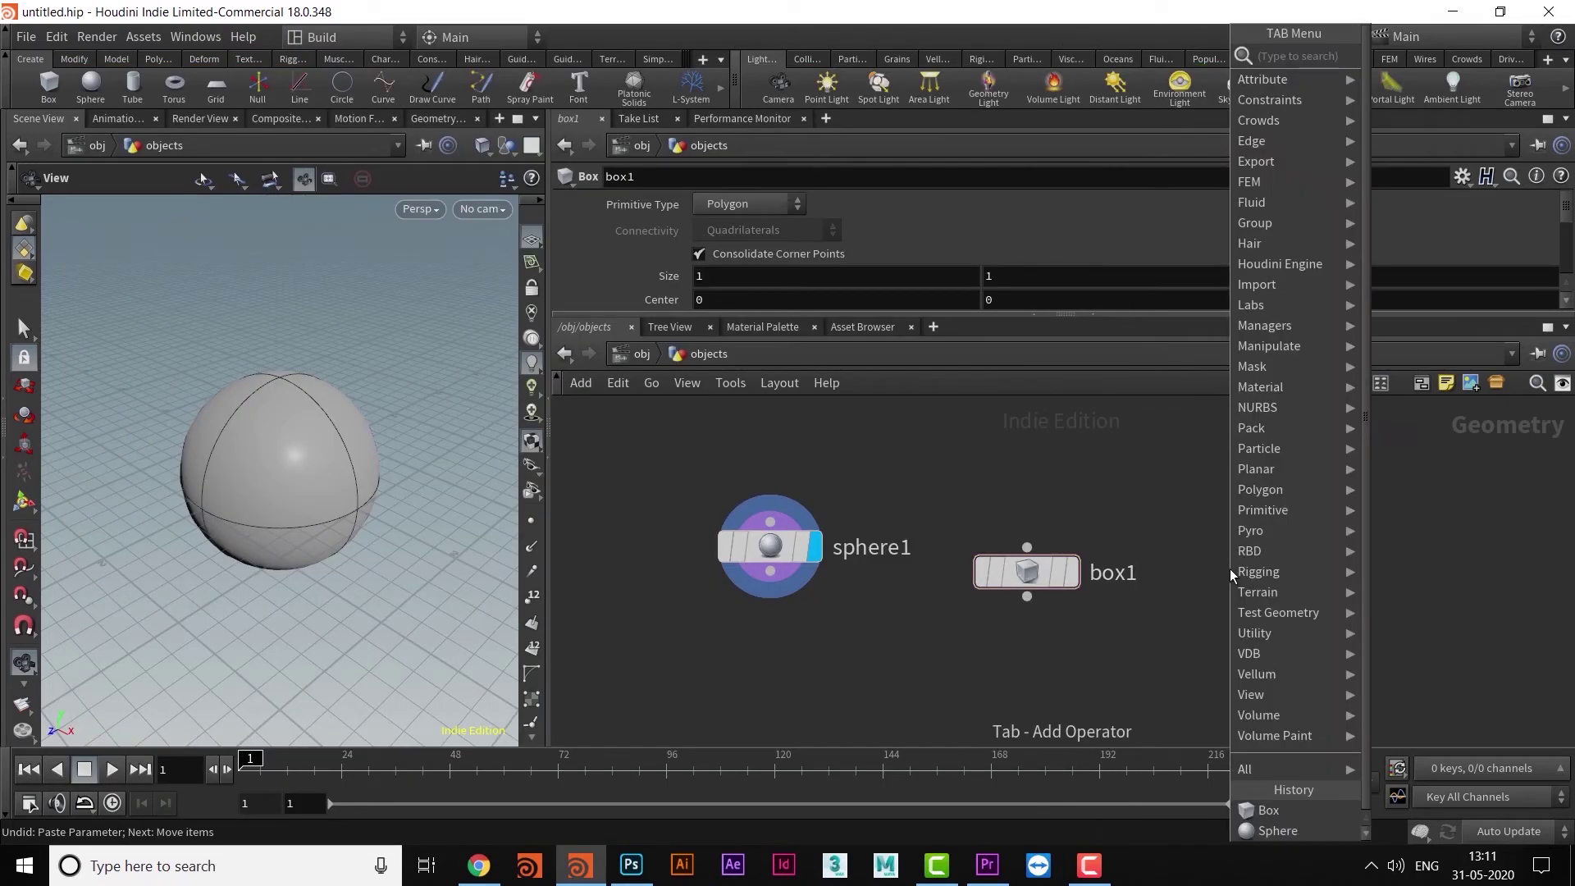
text(torus)
key(Return)
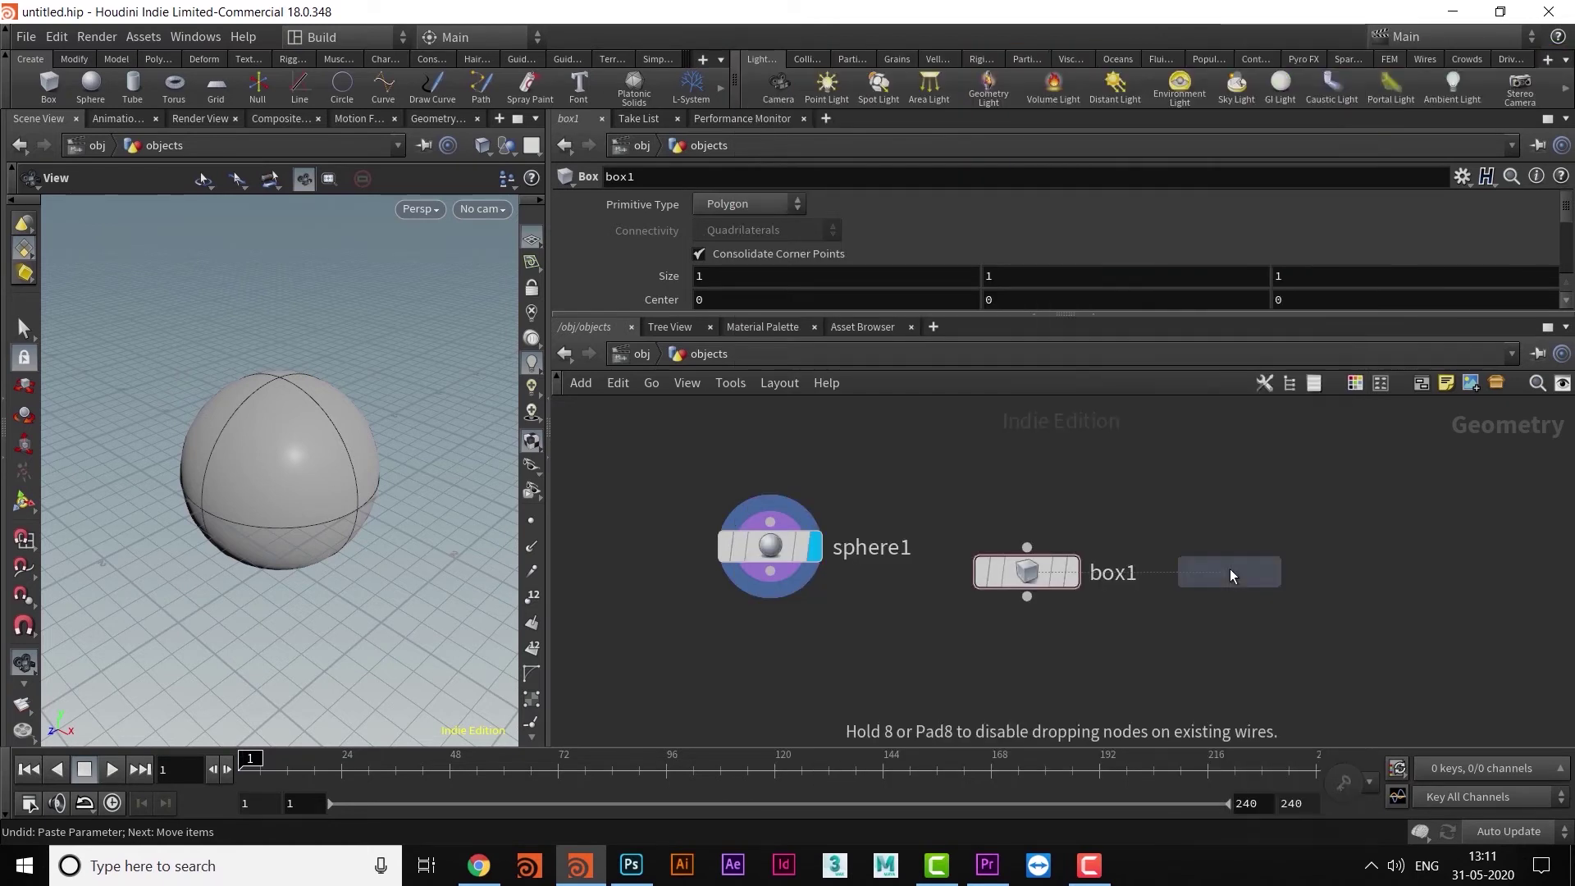
click(1229, 573)
Move box1 level with sphere1 and place torus1 farther away from box1.
scroll(1153, 642, down, 1)
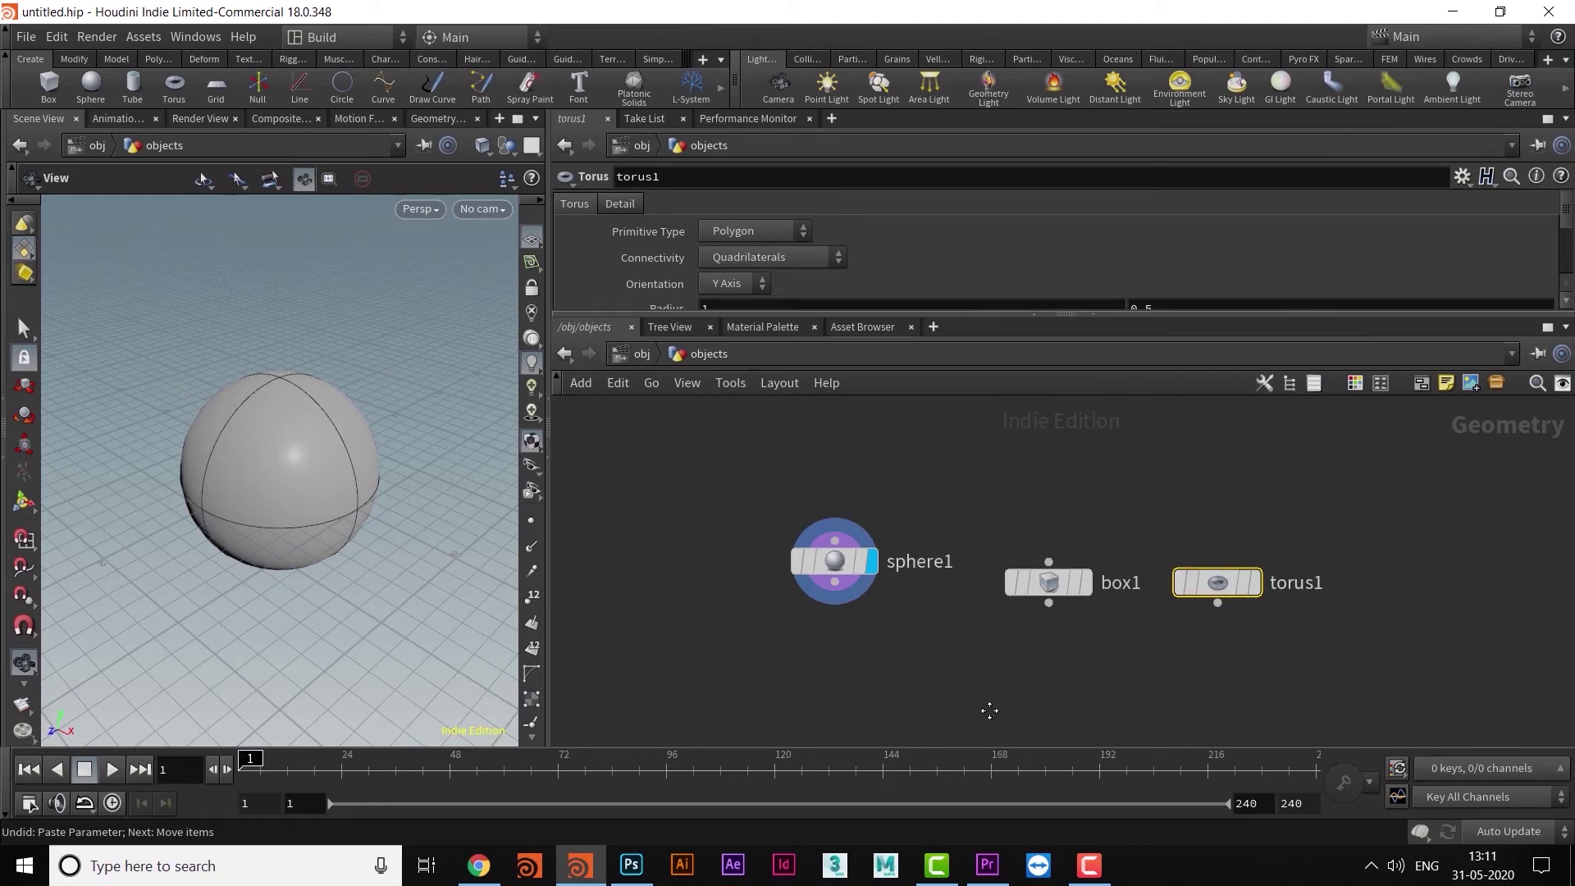
middle_drag(988, 714, 959, 684)
mouse_move(1030, 546)
mouse_down()
mouse_move(994, 546)
mouse_move(1008, 525)
mouse_up()
scroll(995, 654, down, 1)
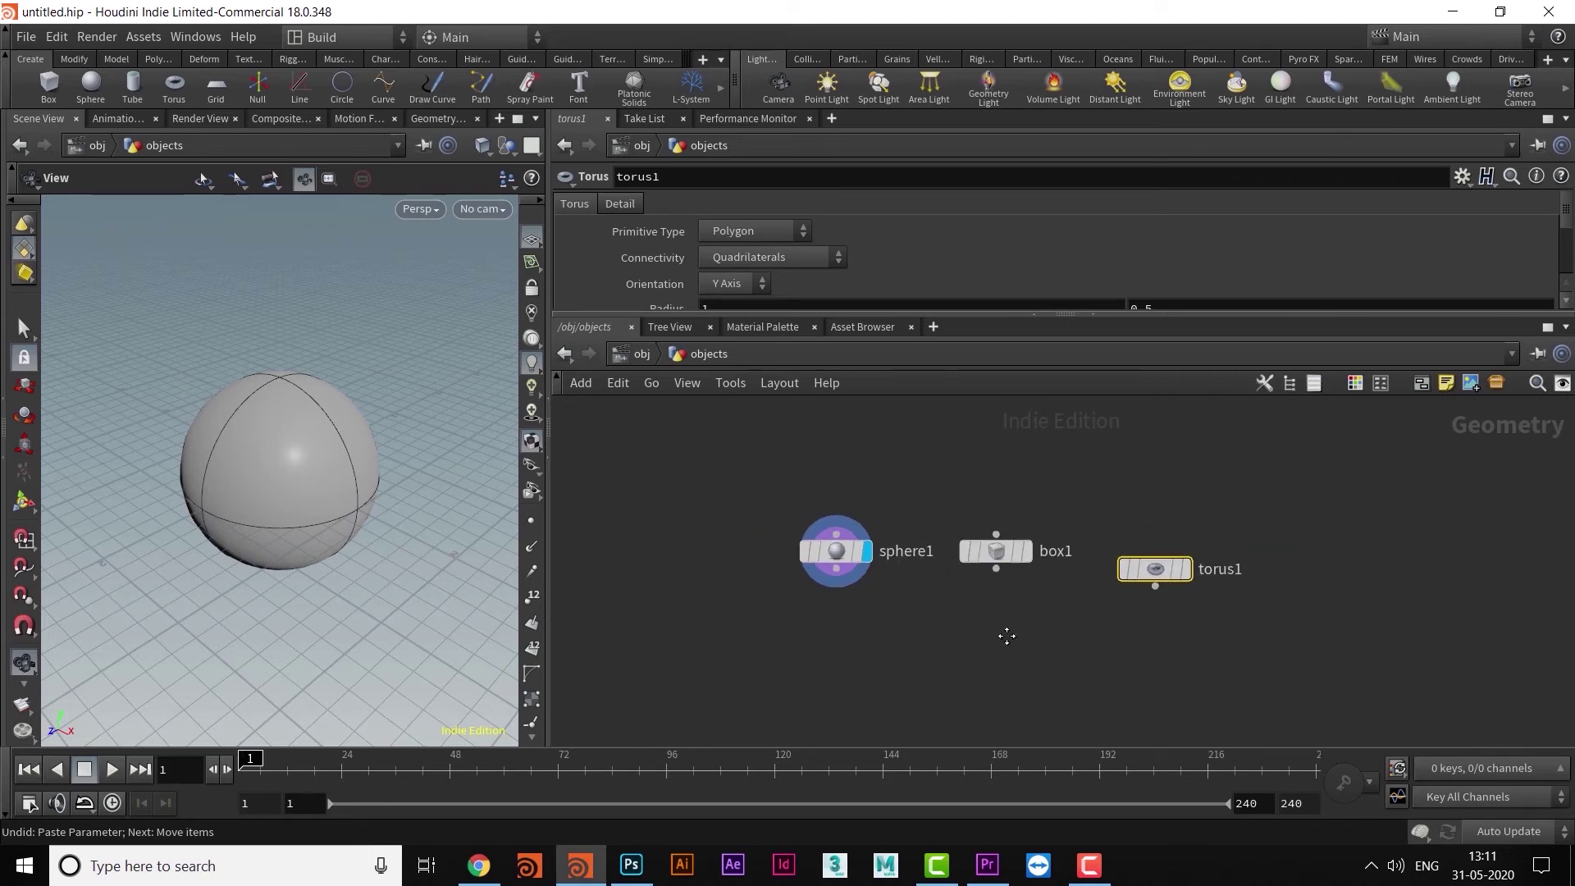
middle_drag(1006, 637, 1002, 597)
drag(1280, 533, 1344, 530)
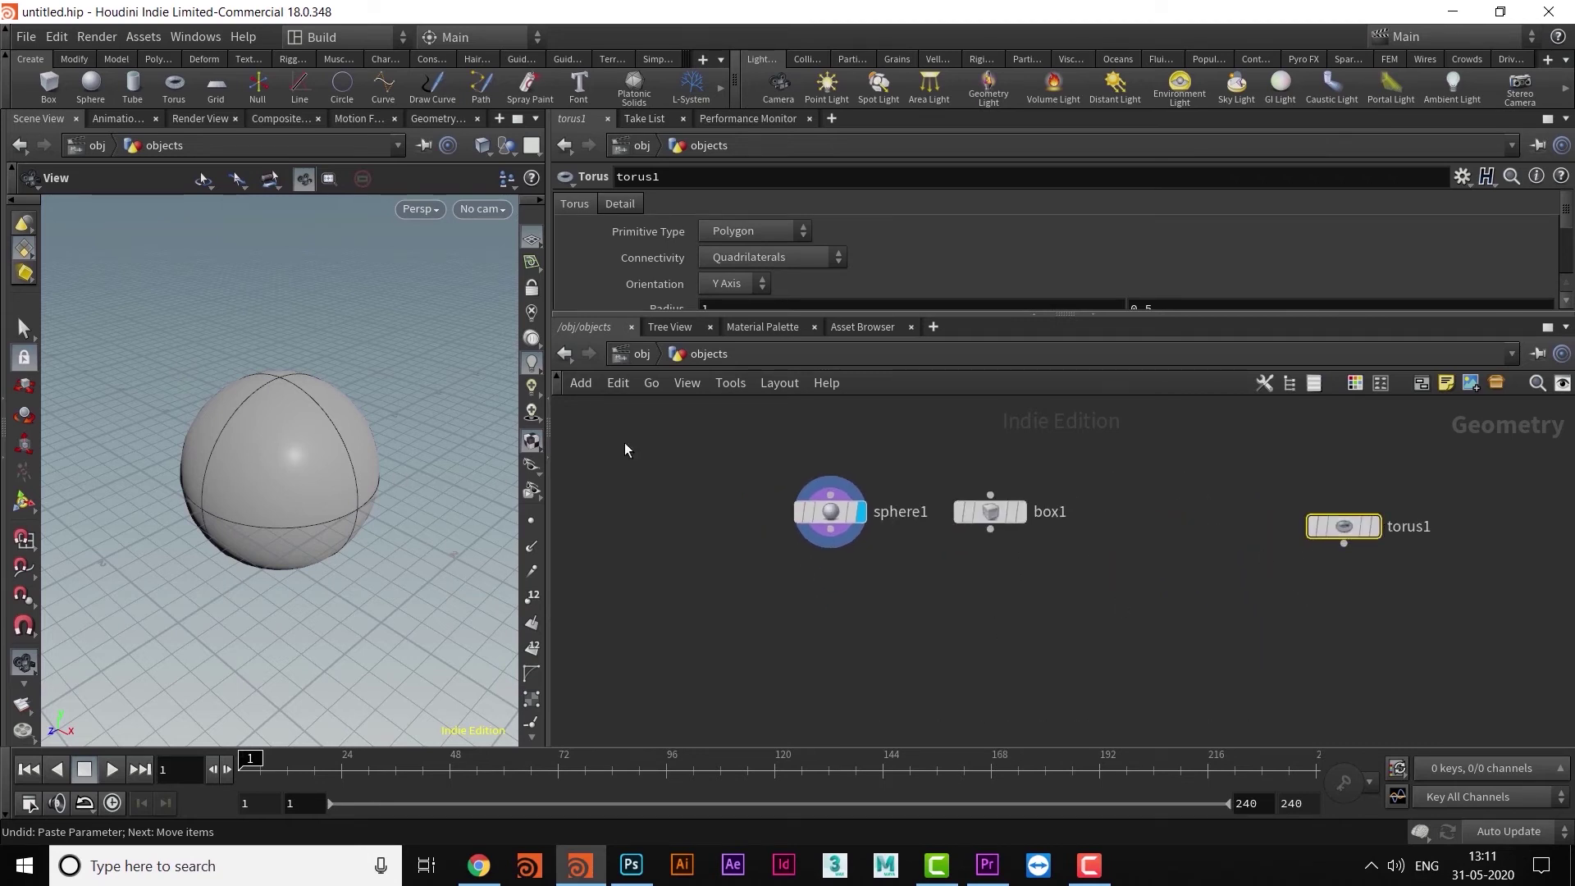
Widen the scene viewport and turn on the display flag of box1 in place of sphere1.
drag(552, 426, 904, 430)
drag(665, 430, 1273, 423)
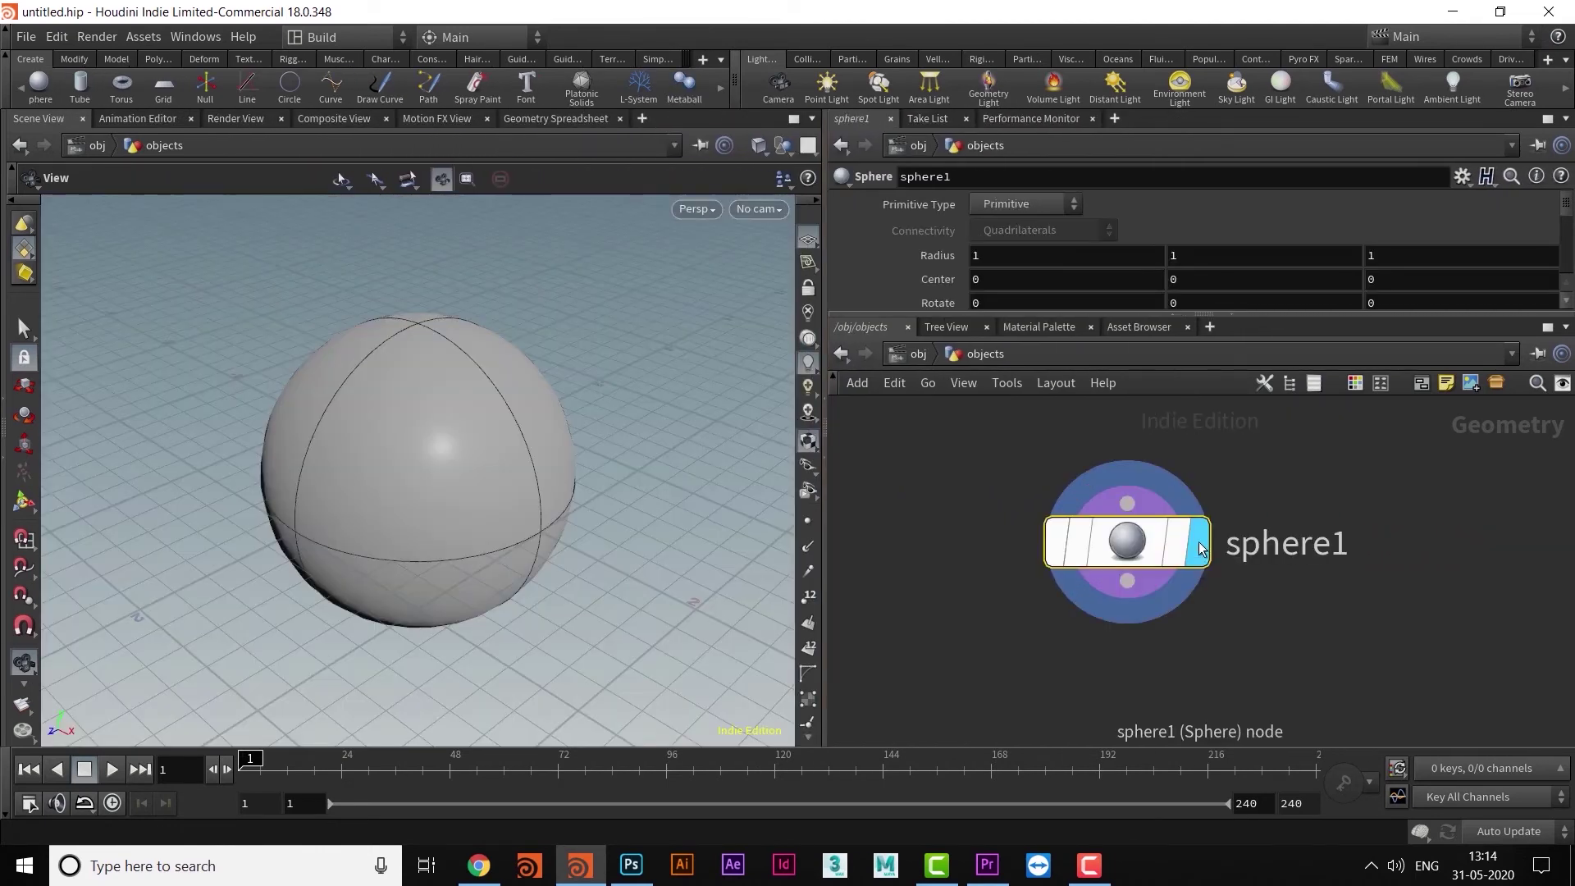
scroll(1325, 635, down, 2)
middle_drag(1375, 646, 1222, 603)
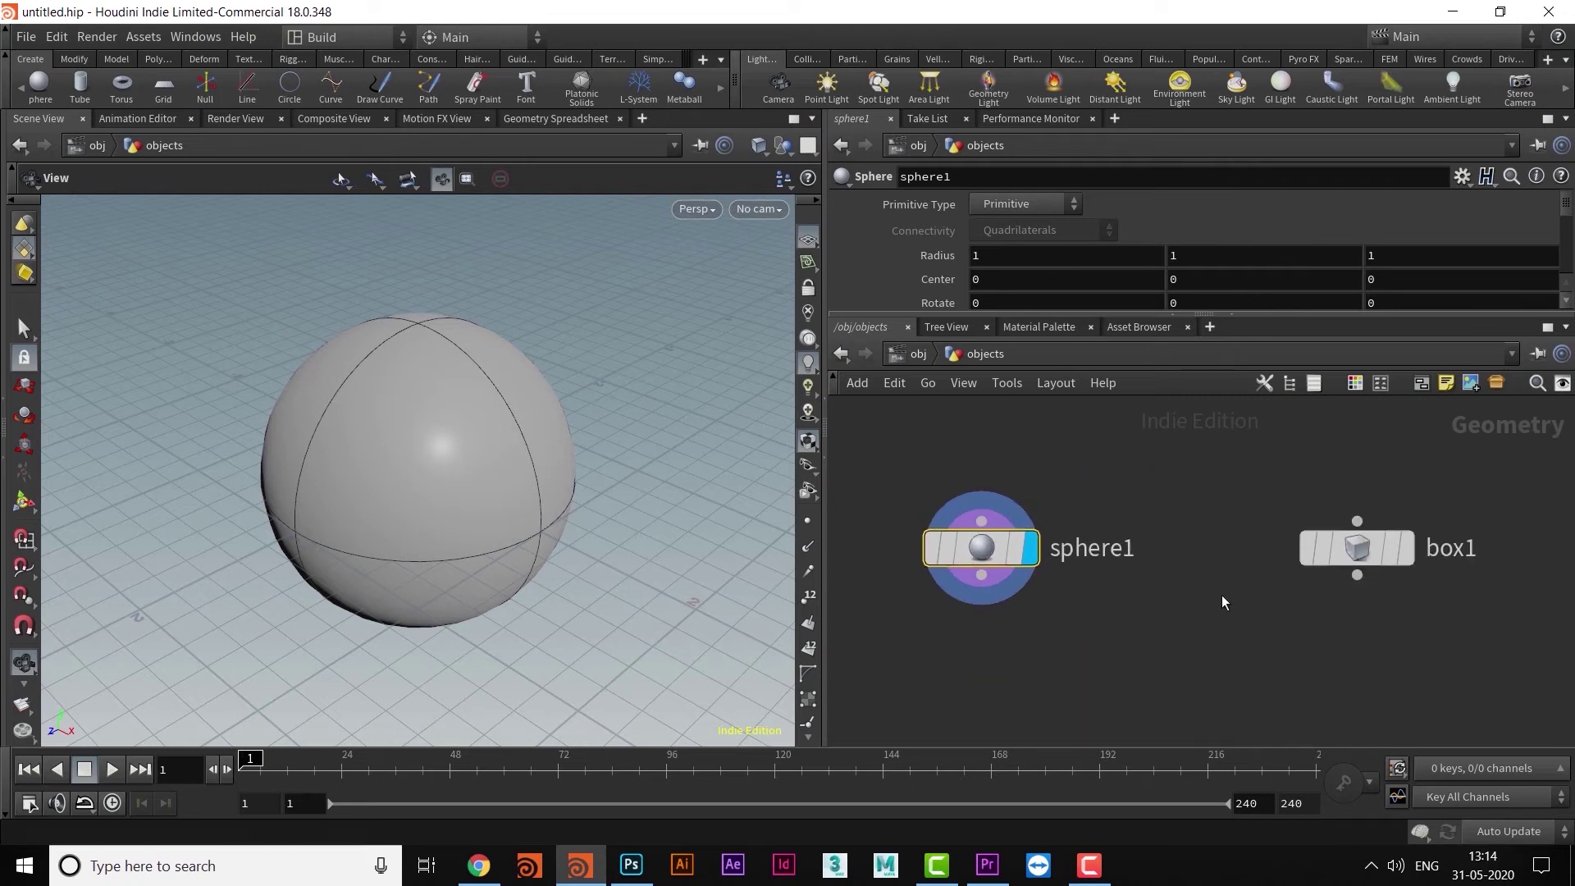
click(1407, 562)
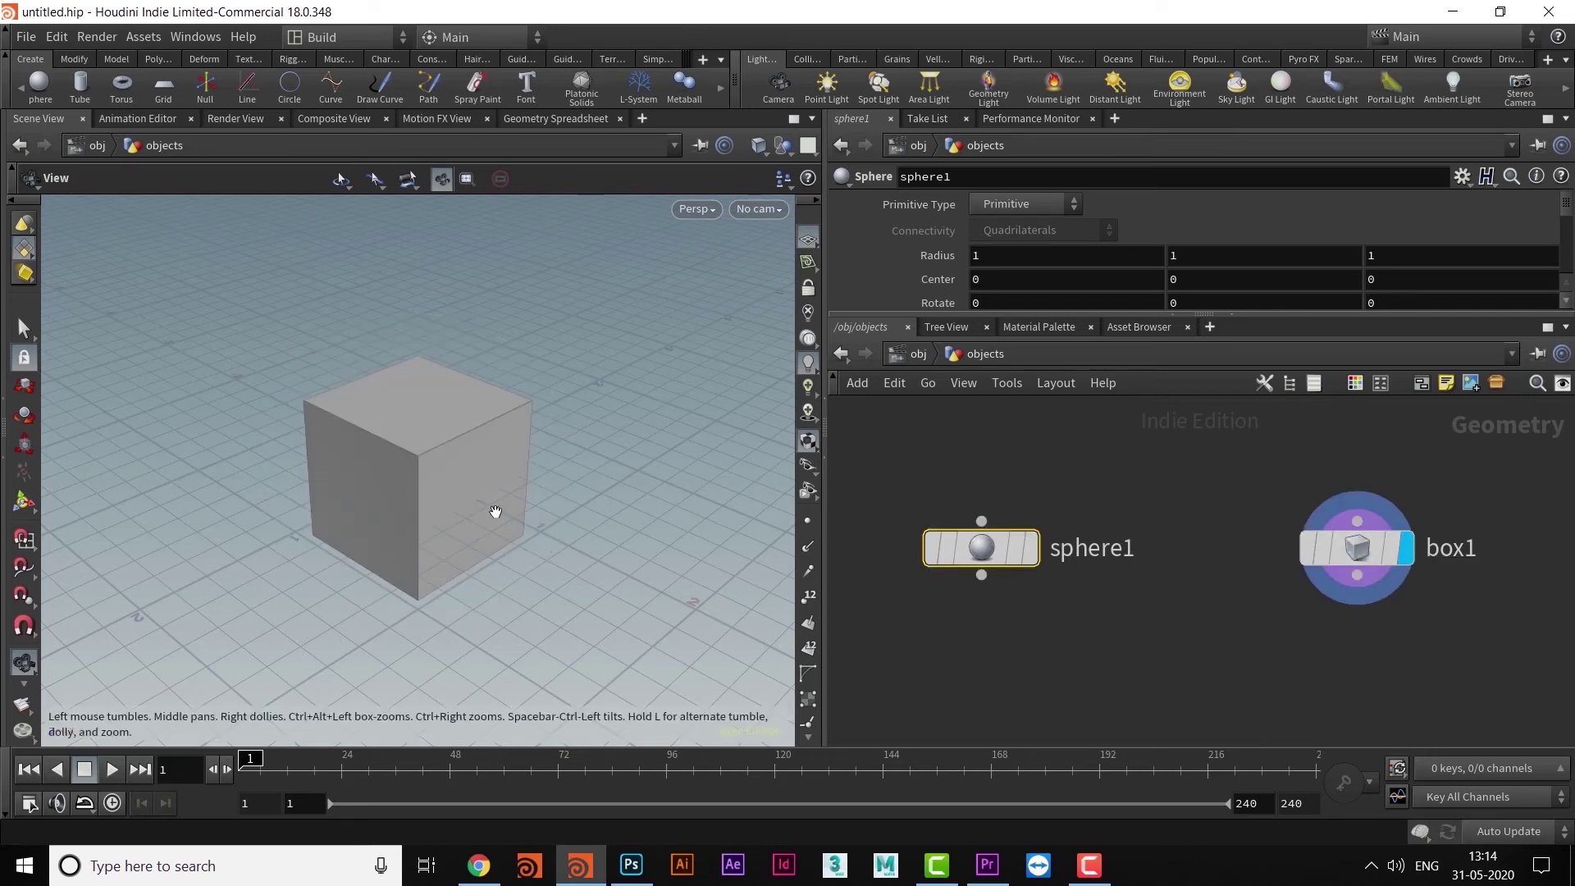
Move torus1 farther from box1 and nudge box1 slightly toward sphere1.
right_drag(413, 483, 419, 514)
drag(418, 514, 507, 482)
middle_drag(506, 482, 476, 459)
scroll(1248, 624, down, 4)
middle_drag(1247, 654, 1145, 583)
drag(1420, 548, 1481, 525)
mouse_move(1222, 574)
middle_down()
mouse_move(1200, 568)
mouse_move(1218, 556)
middle_up()
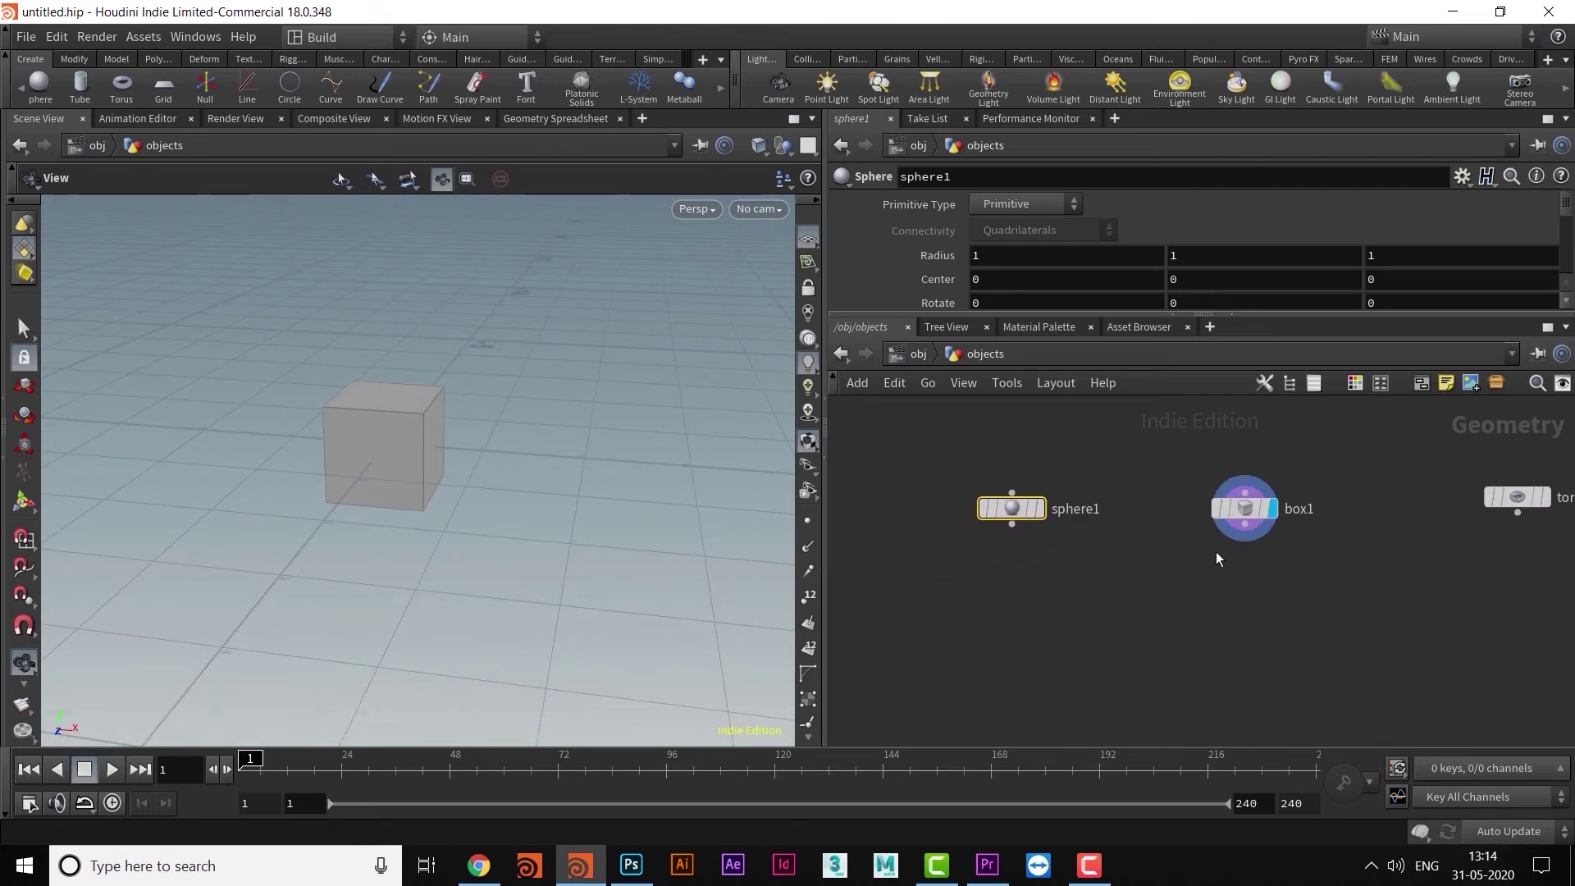
drag(1219, 503, 1221, 505)
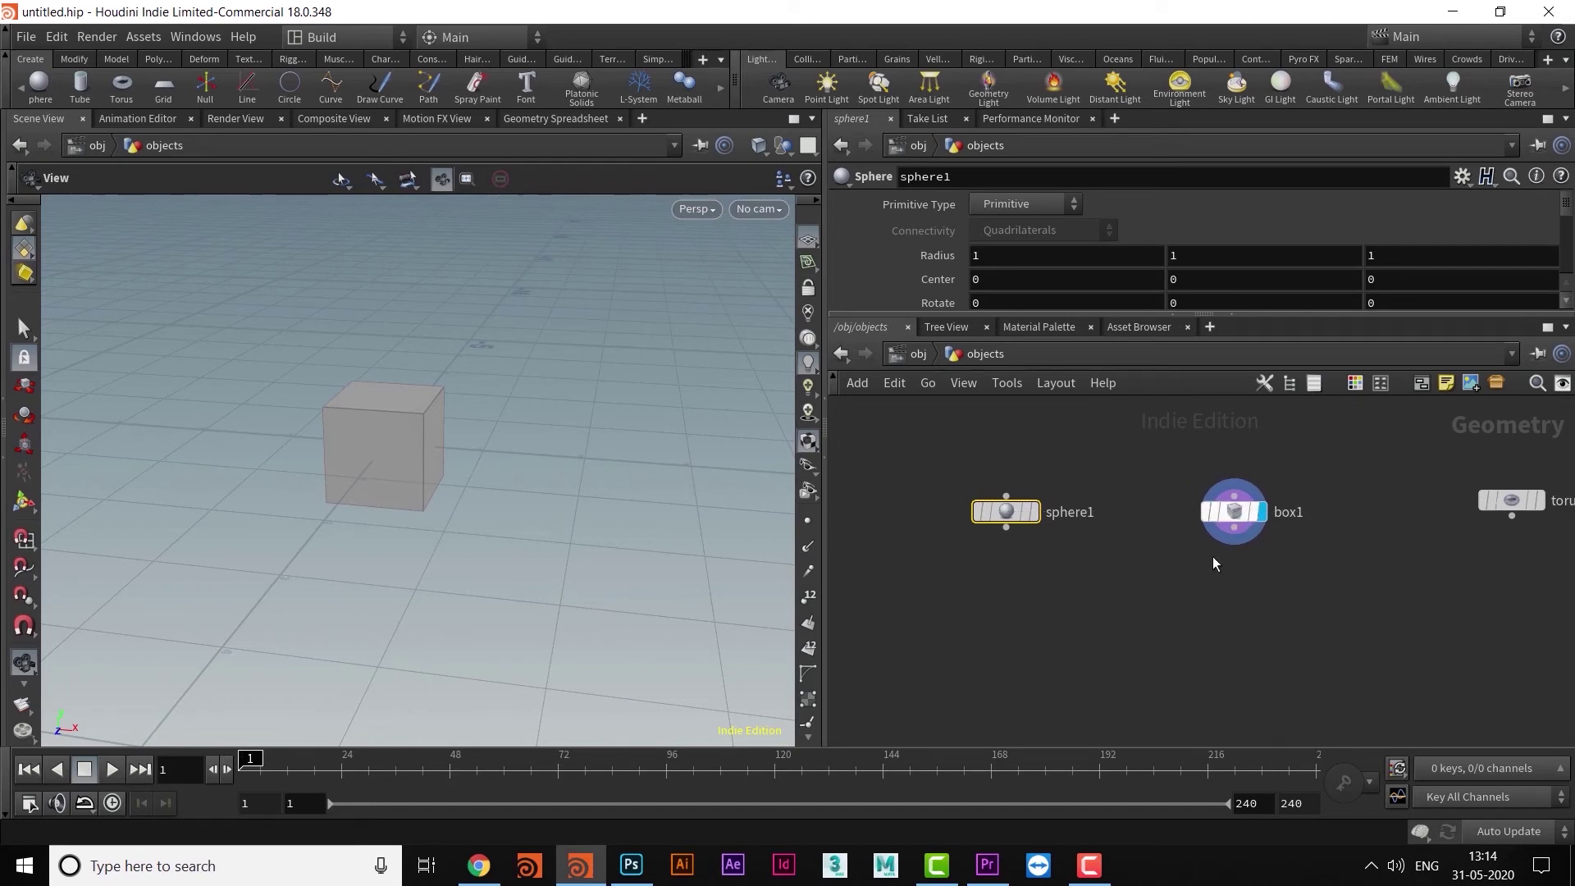
middle_drag(1158, 585, 1200, 588)
Add a Merge node below and between sphere1 and box1.
scroll(1194, 608, up, 1)
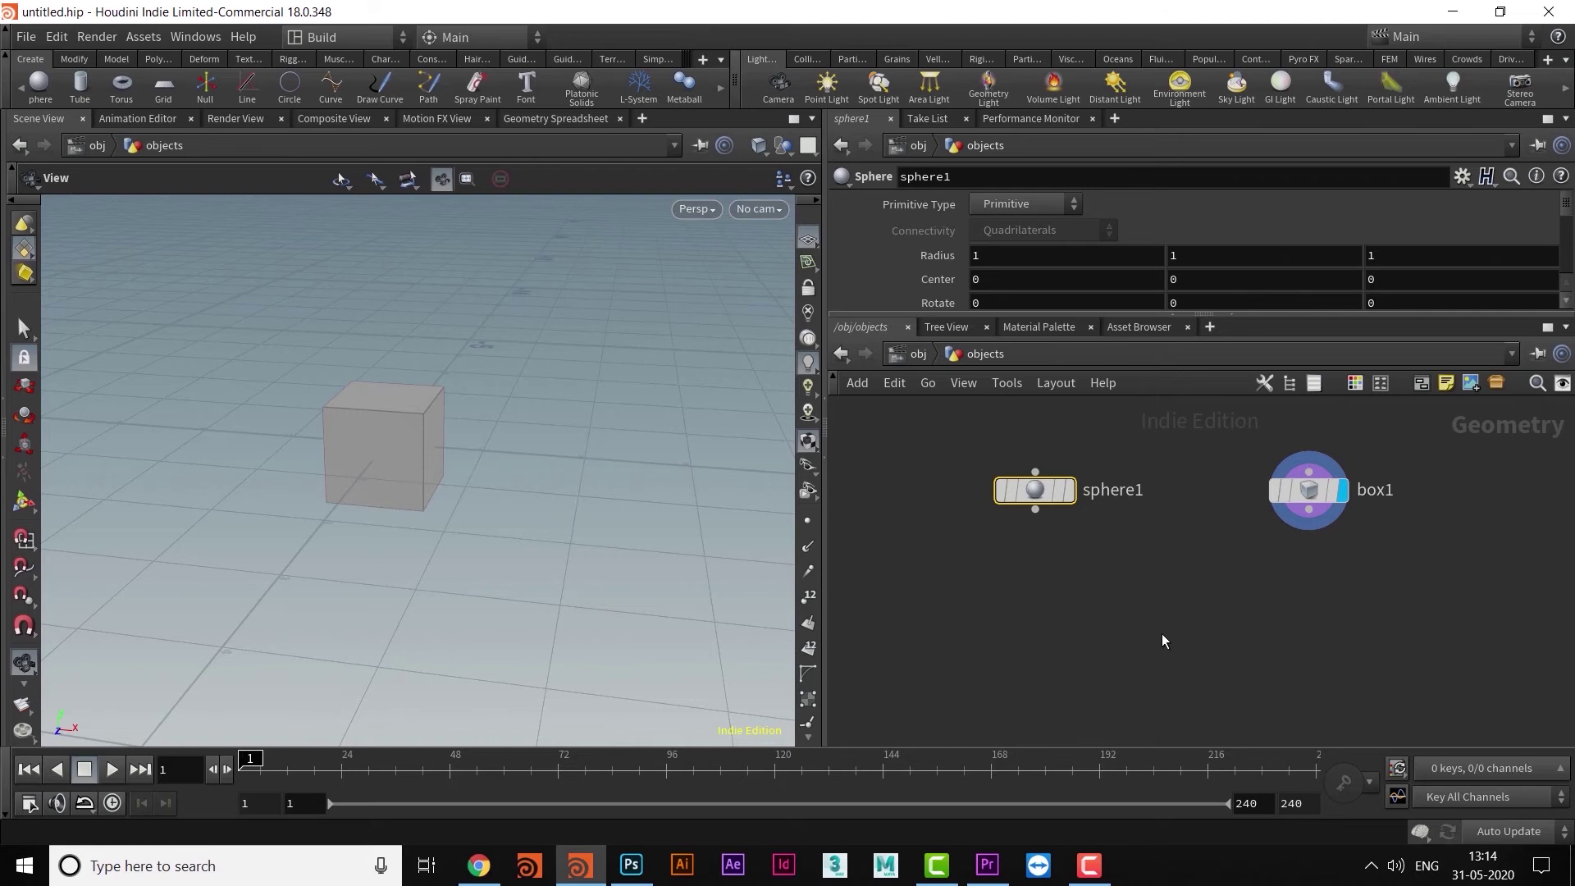
key(Tab)
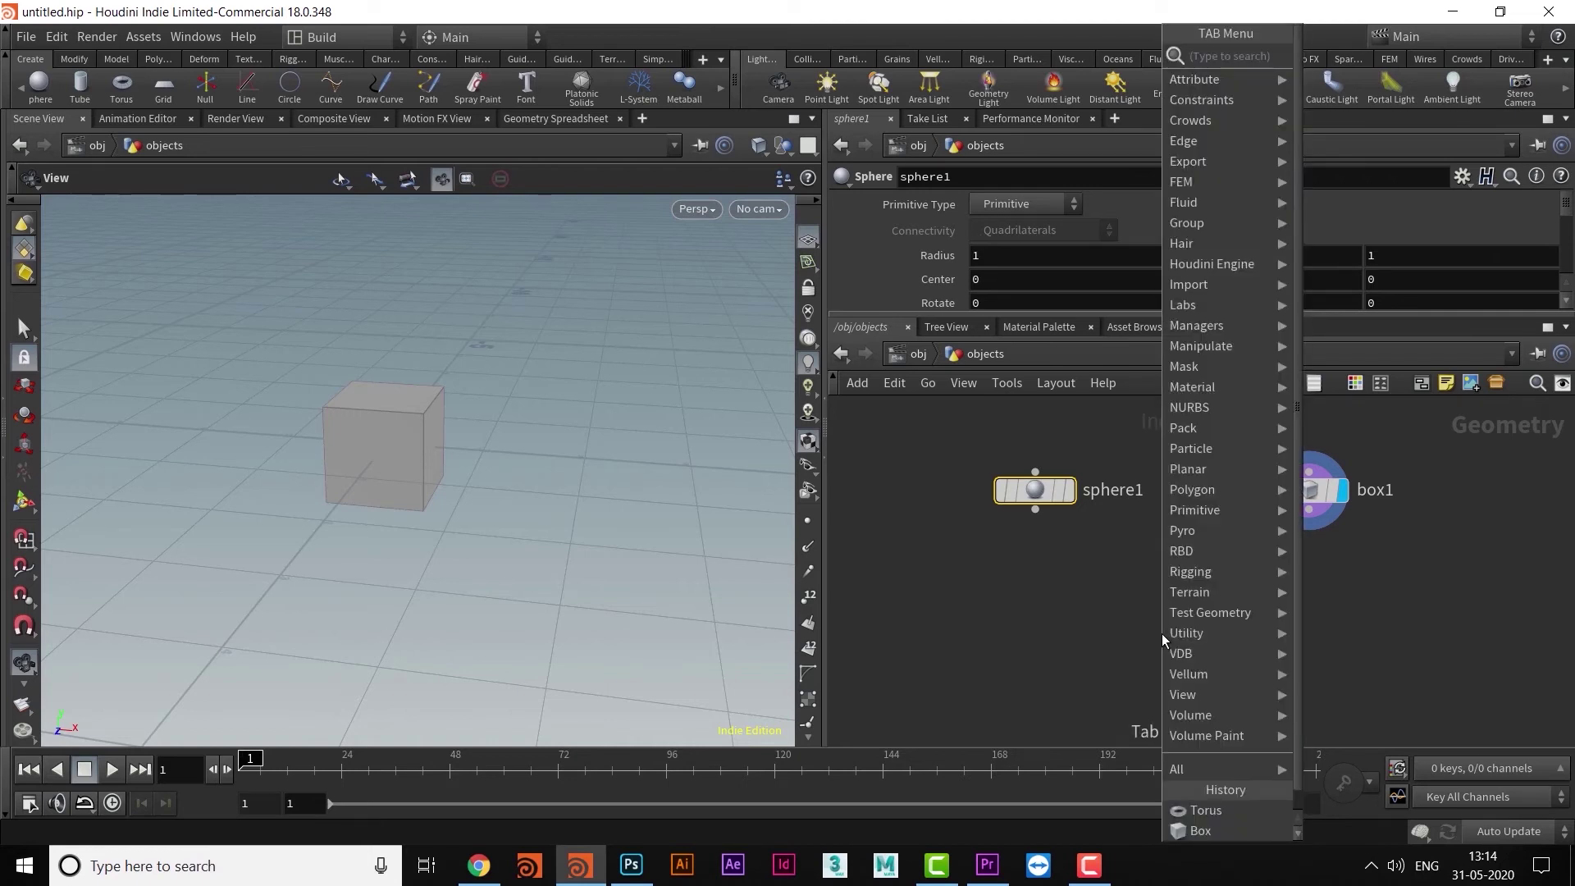
text(merg)
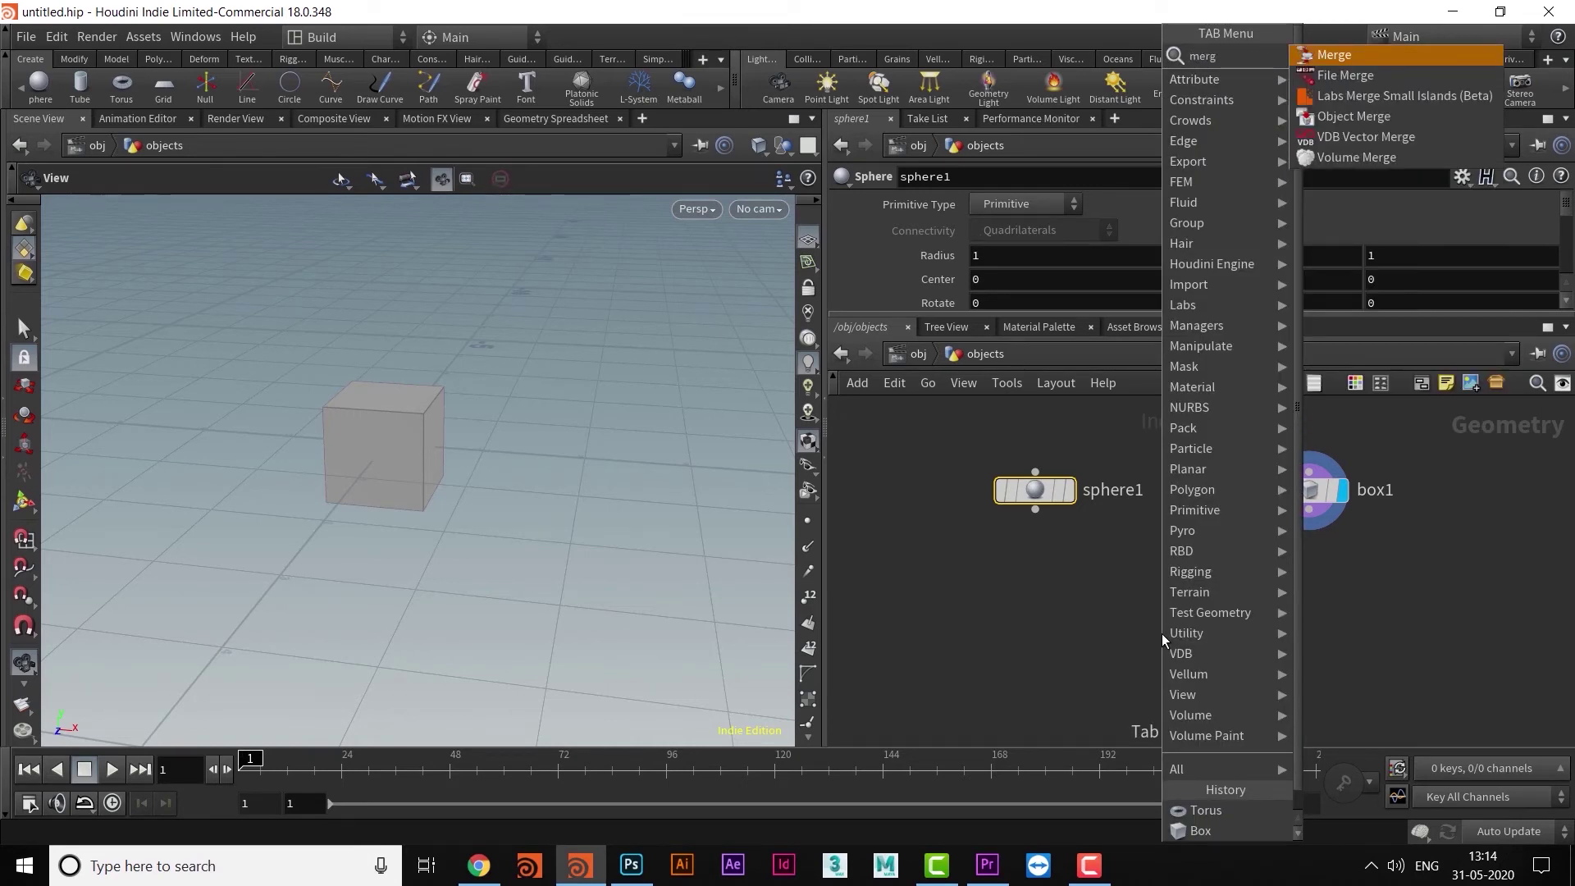
key(Return)
click(1161, 633)
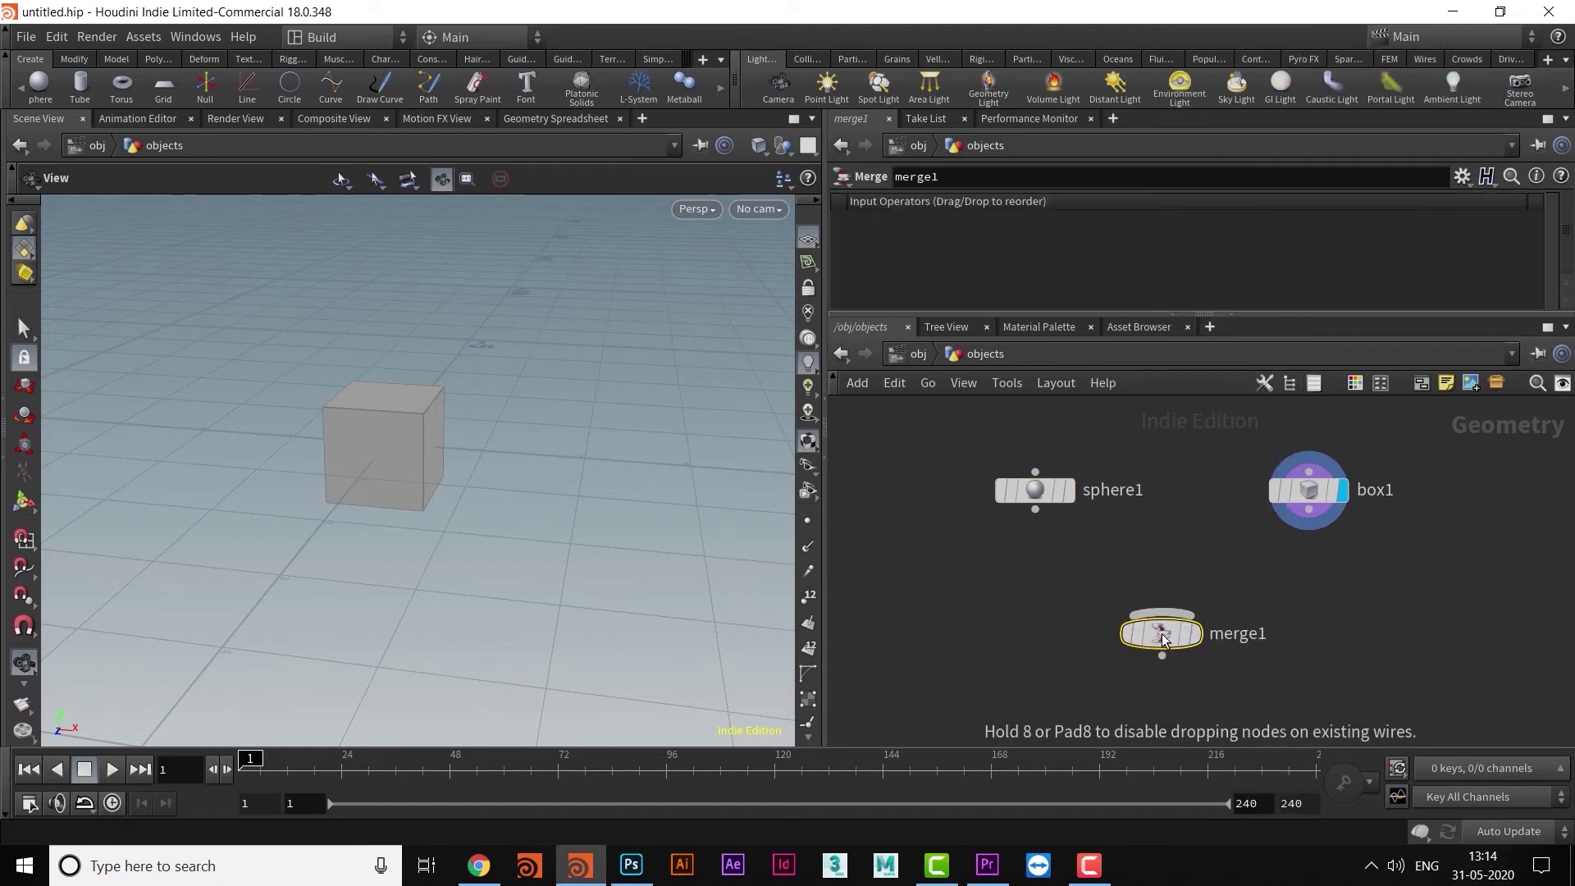
drag(1162, 634, 1182, 631)
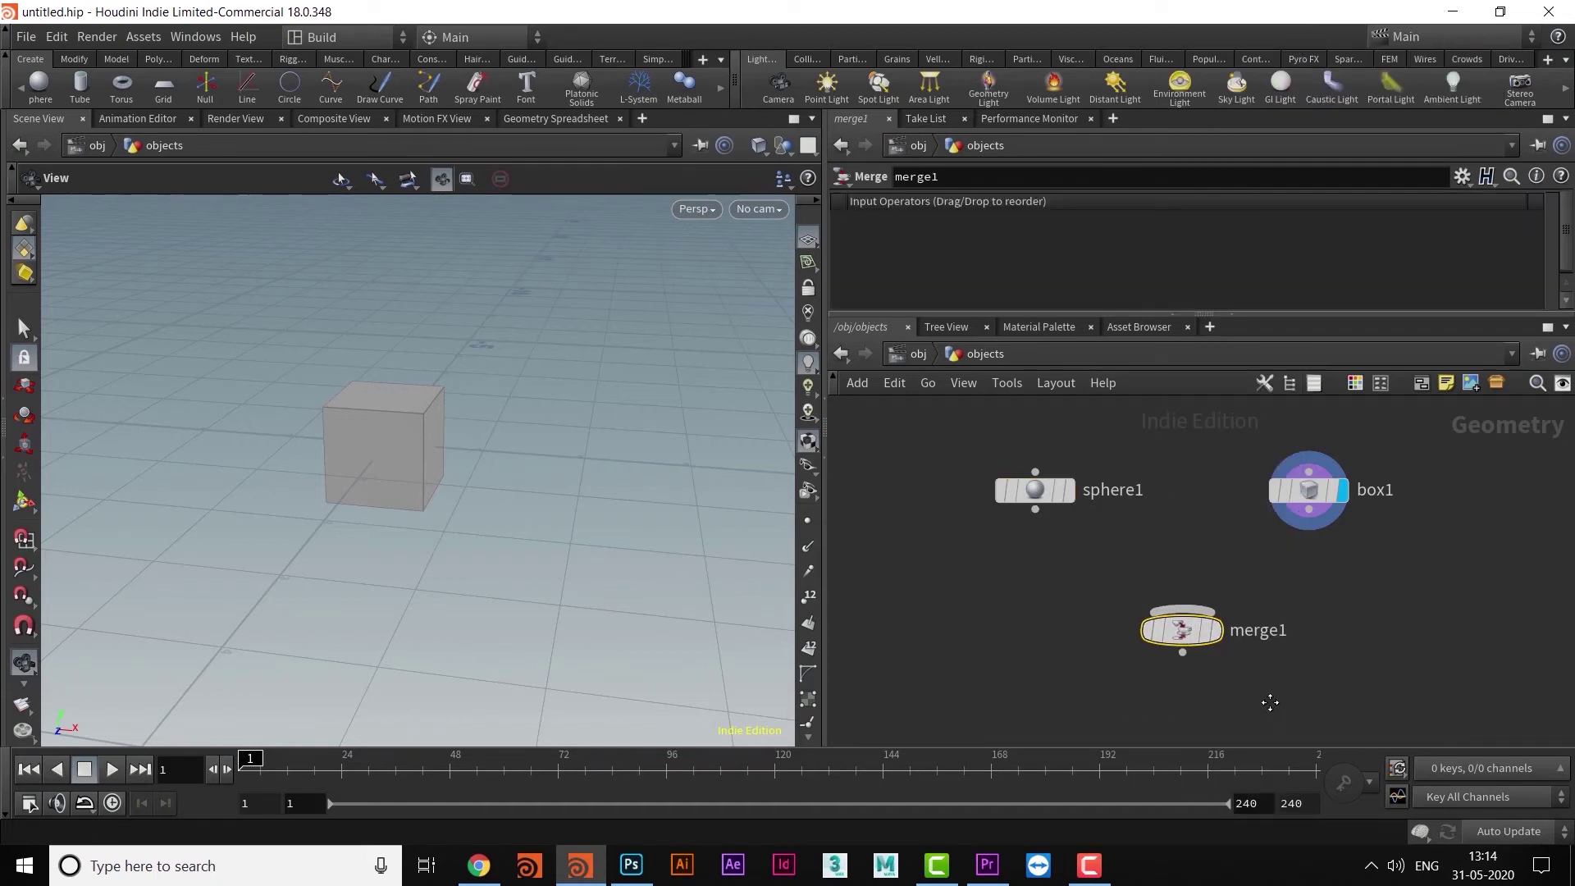
Wire the outputs of sphere1 and box1 into the input of merge1.
middle_drag(1269, 699, 1250, 699)
drag(1017, 509, 1190, 594)
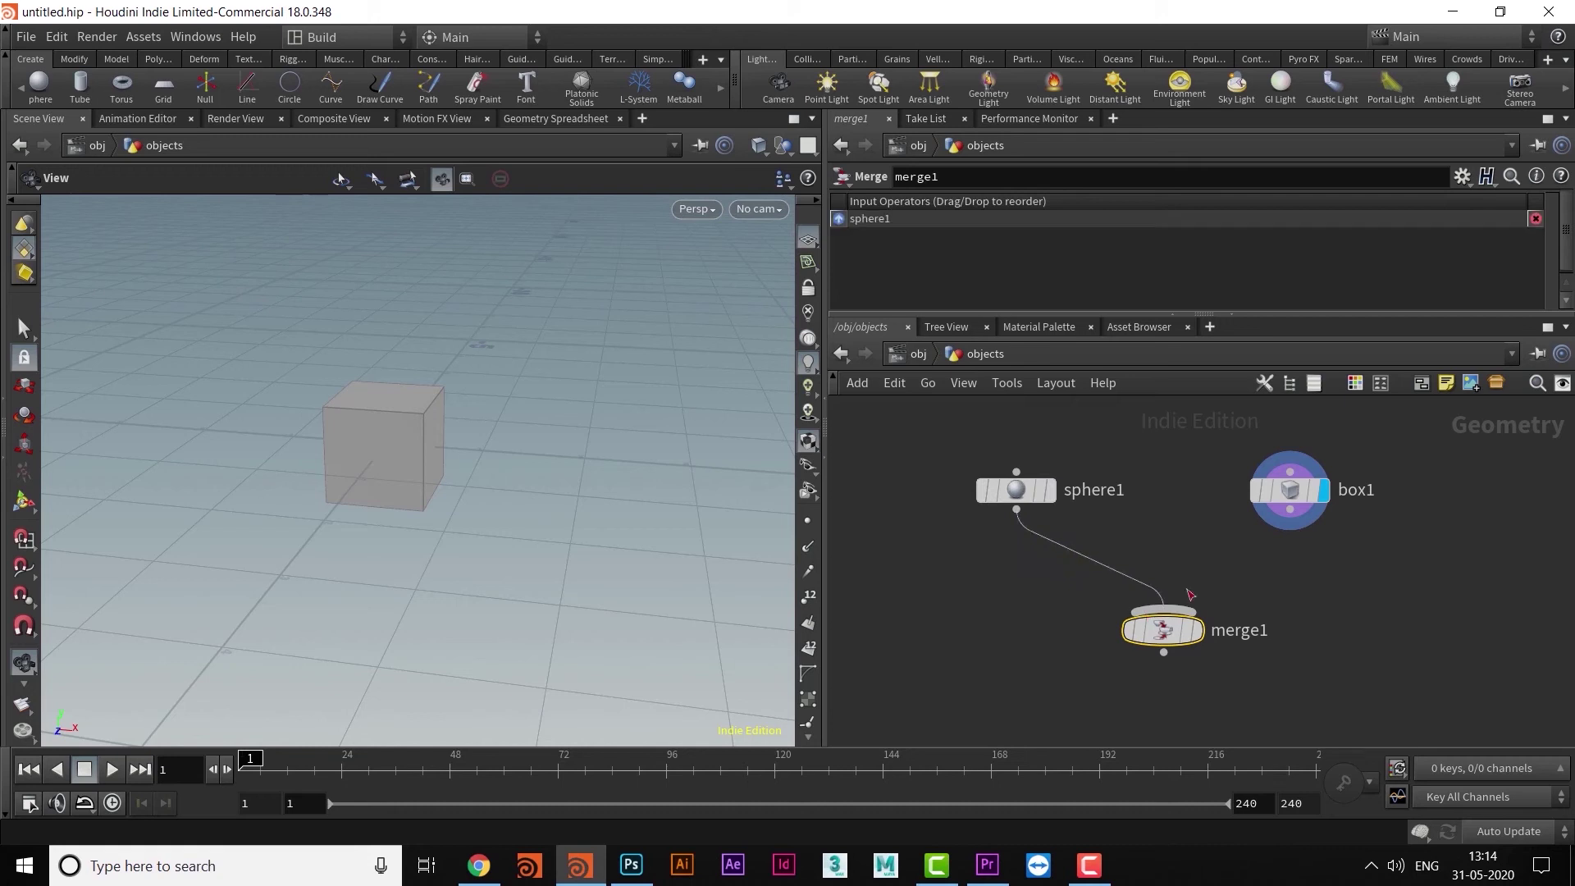
drag(1294, 513, 1162, 611)
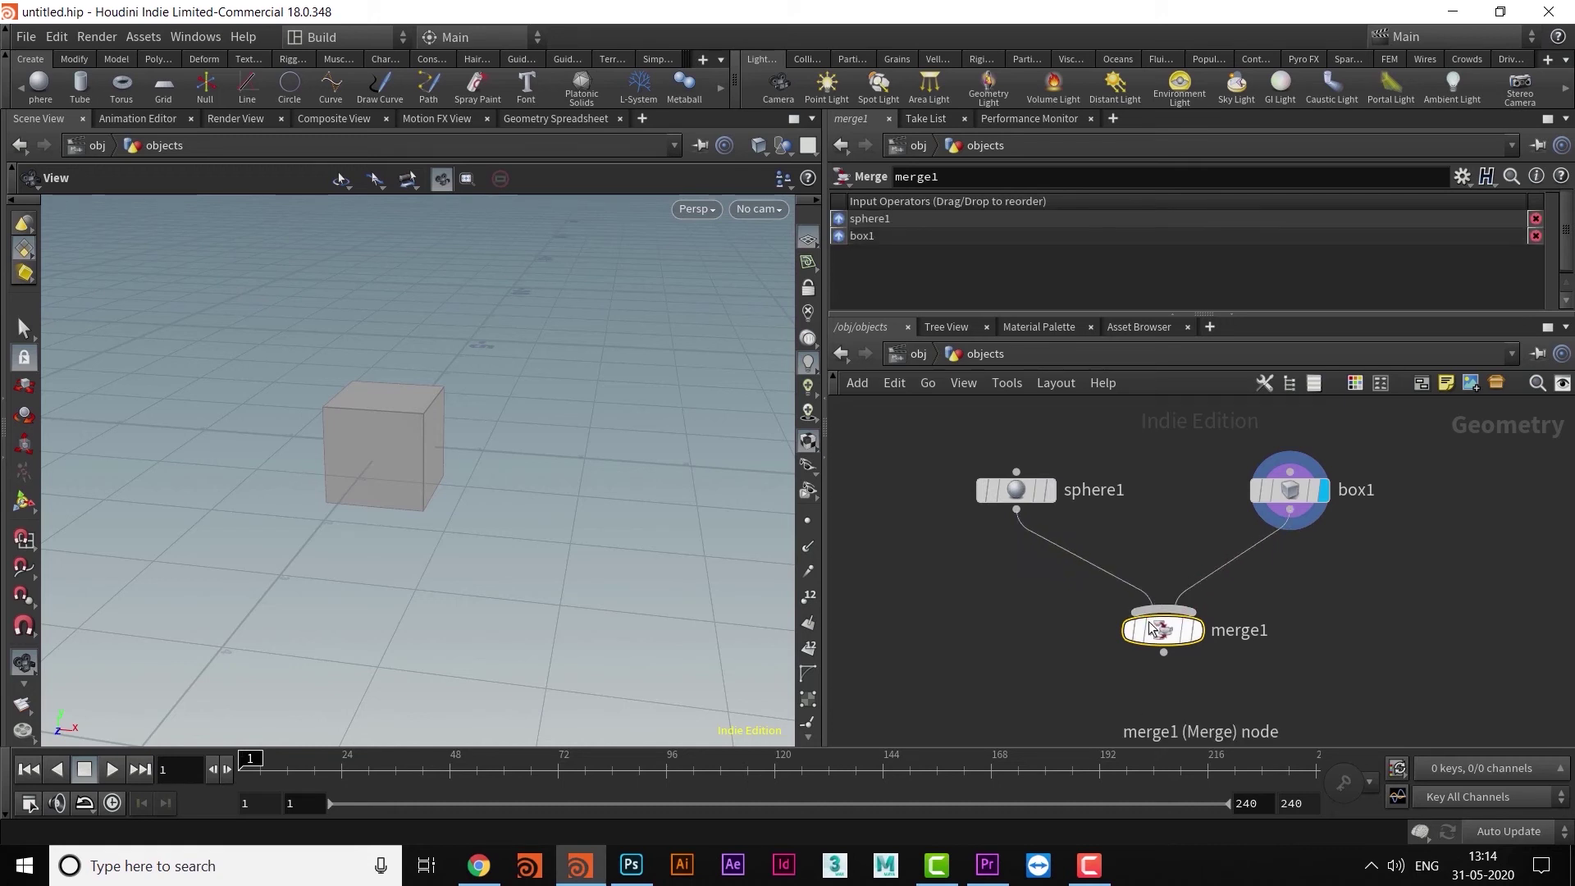
click(1155, 613)
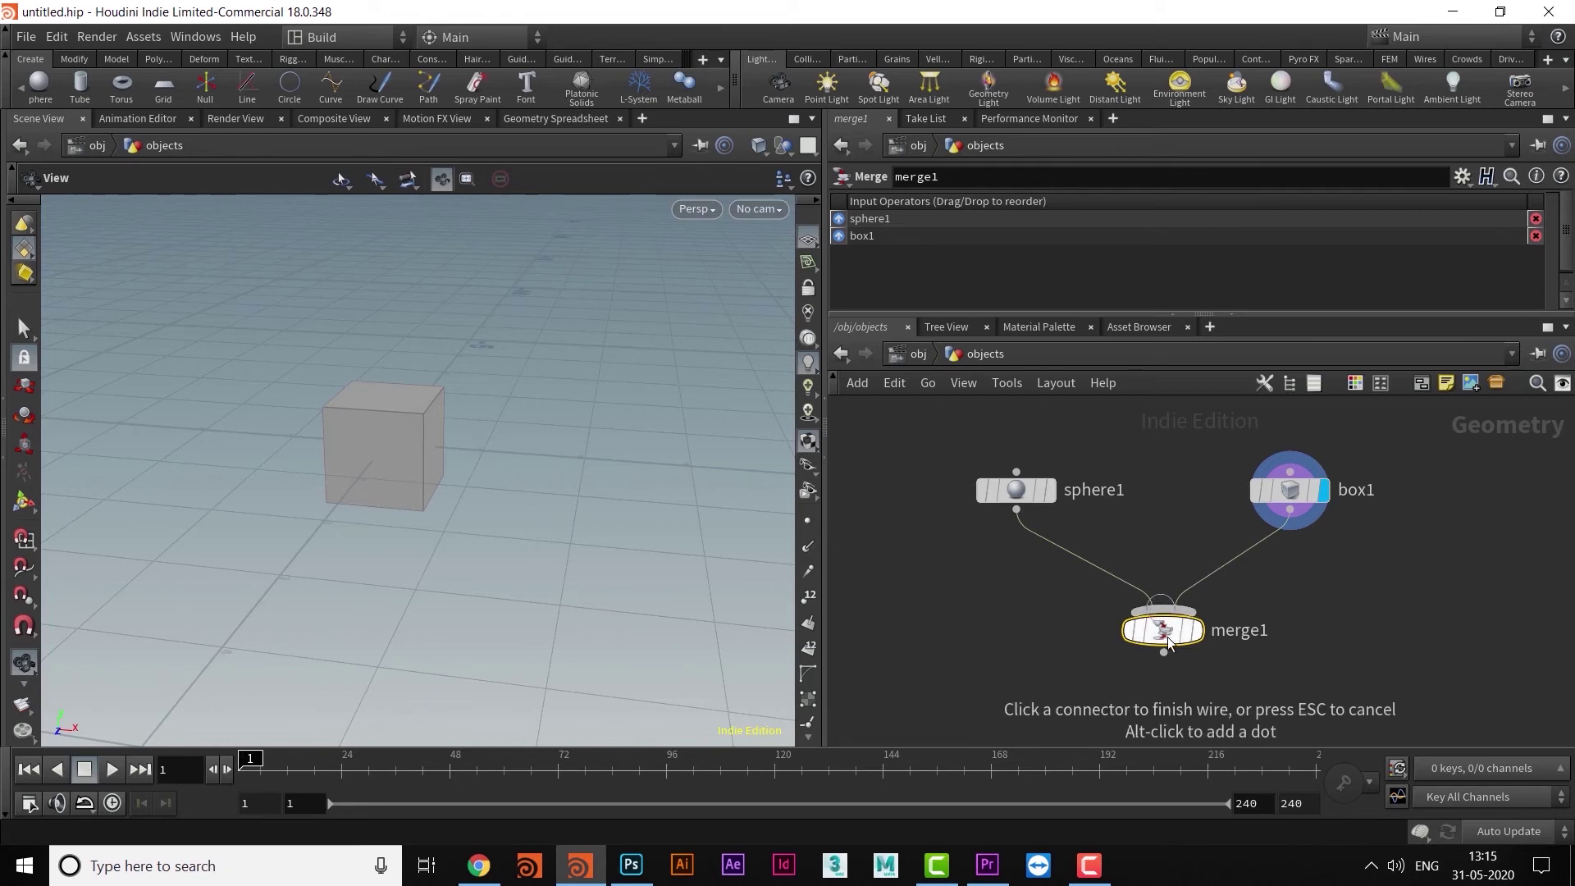
click(1176, 565)
drag(1291, 514, 1167, 614)
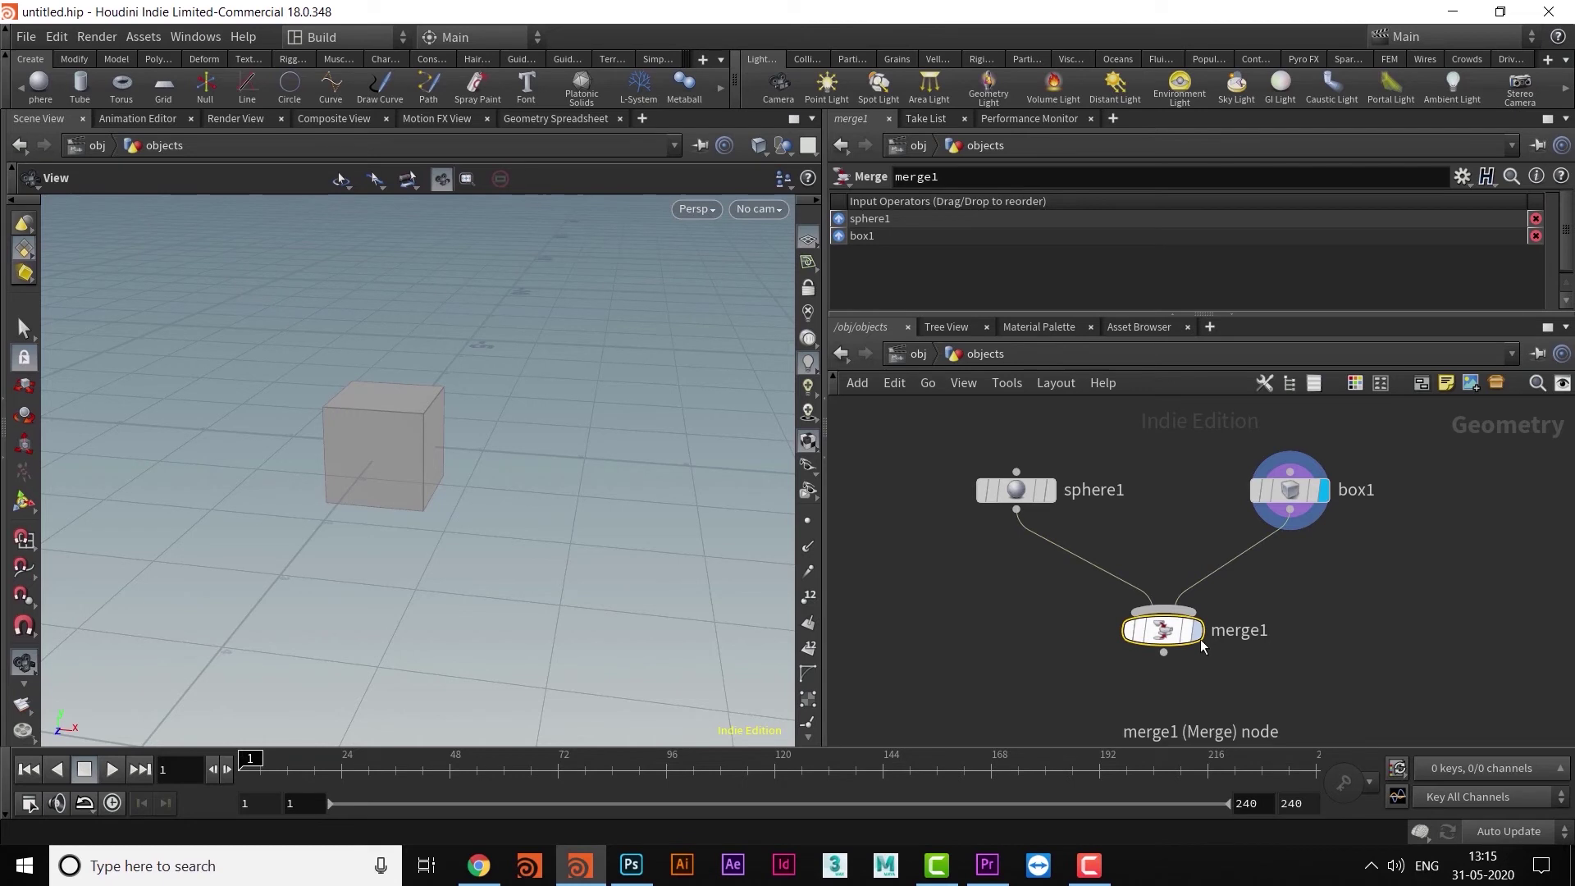
Turn on the display flag of merge1 in place of box1.
scroll(1206, 624, up, 4)
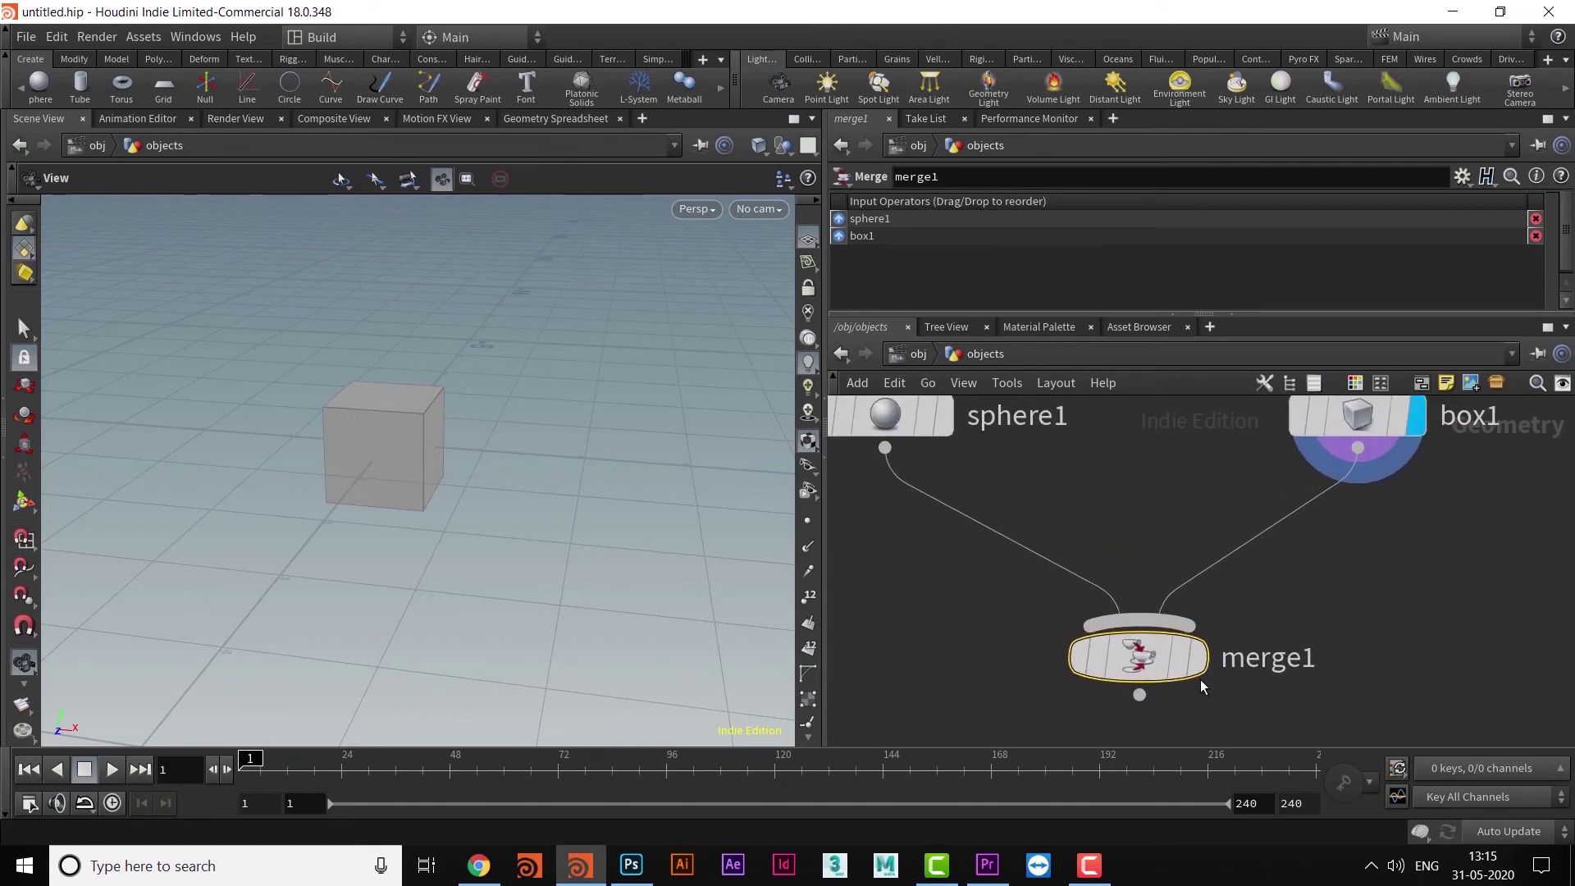
click(1201, 663)
scroll(1297, 663, down, 2)
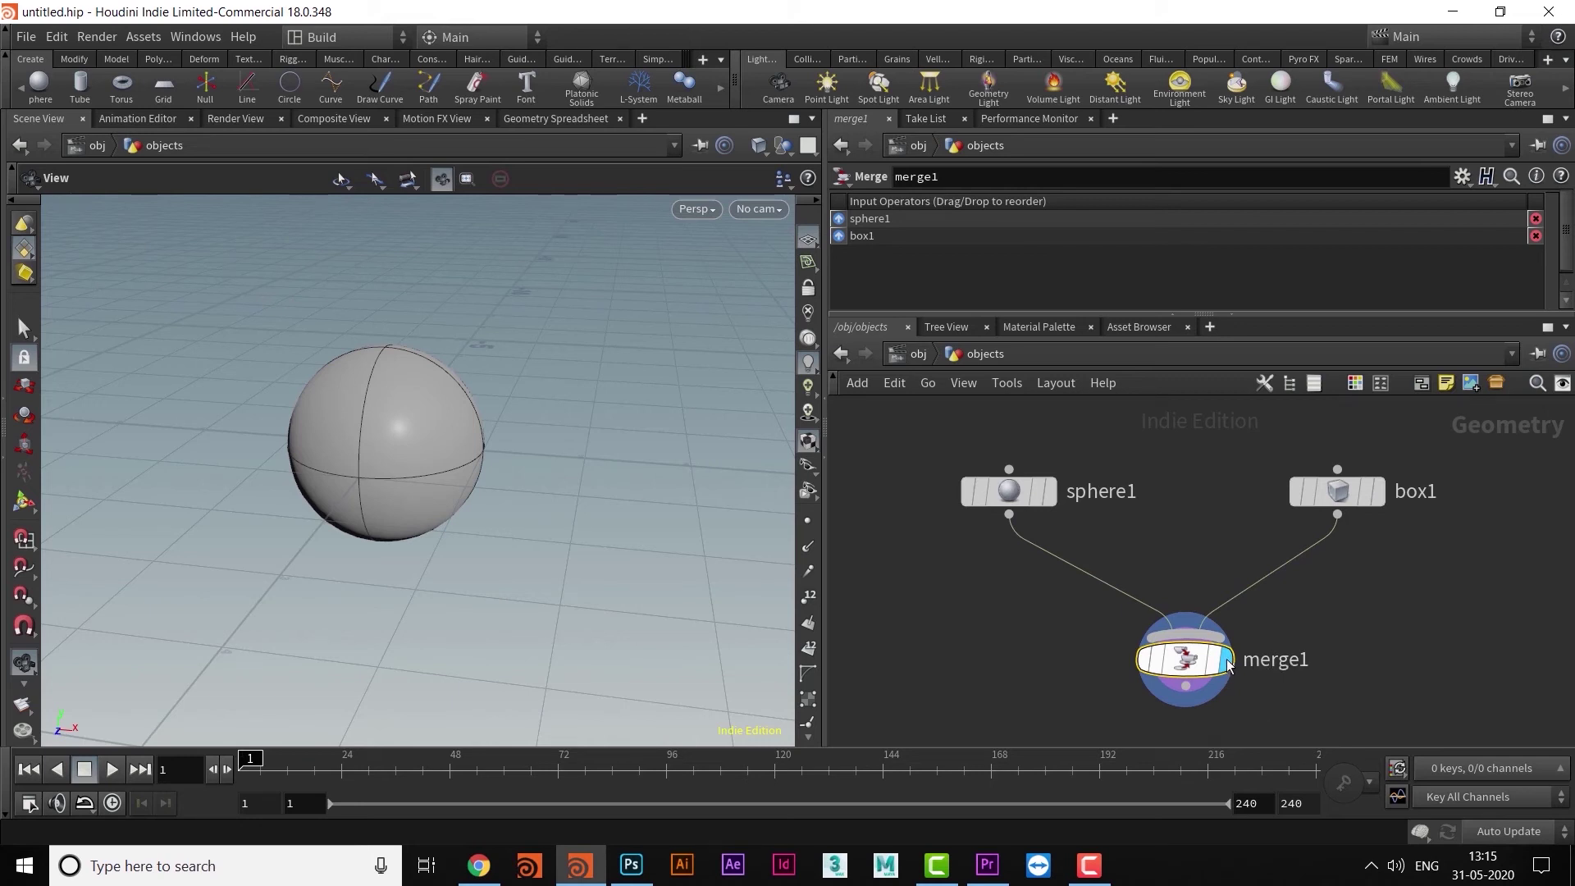
middle_drag(1357, 643, 1324, 610)
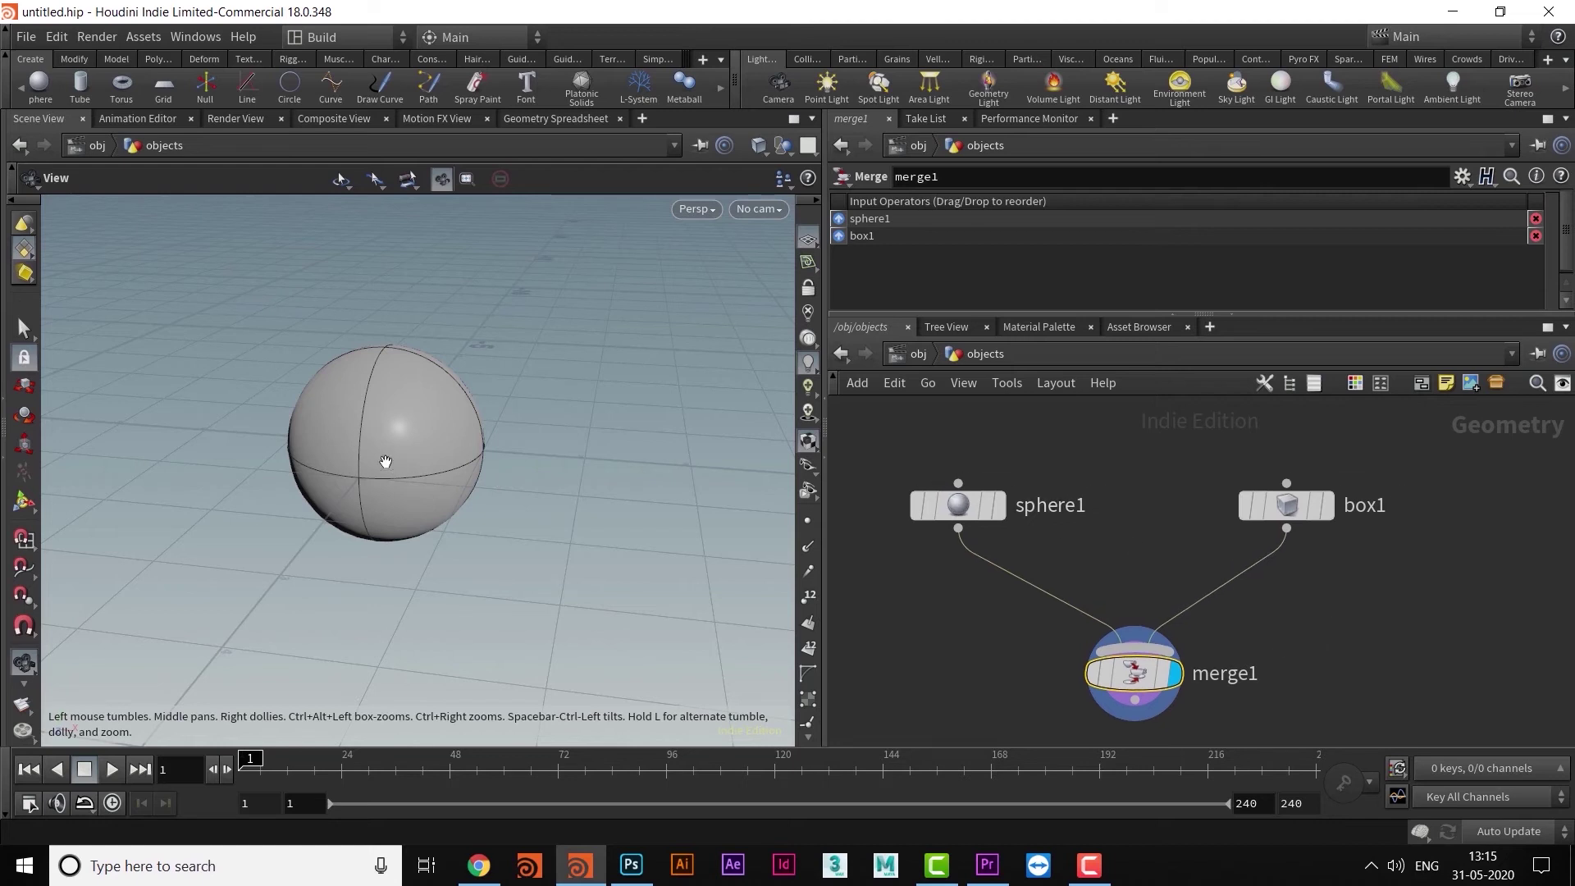
Enlarge the parameter area and set the X value of sphere1's Center to 2.
drag(1180, 309, 1179, 428)
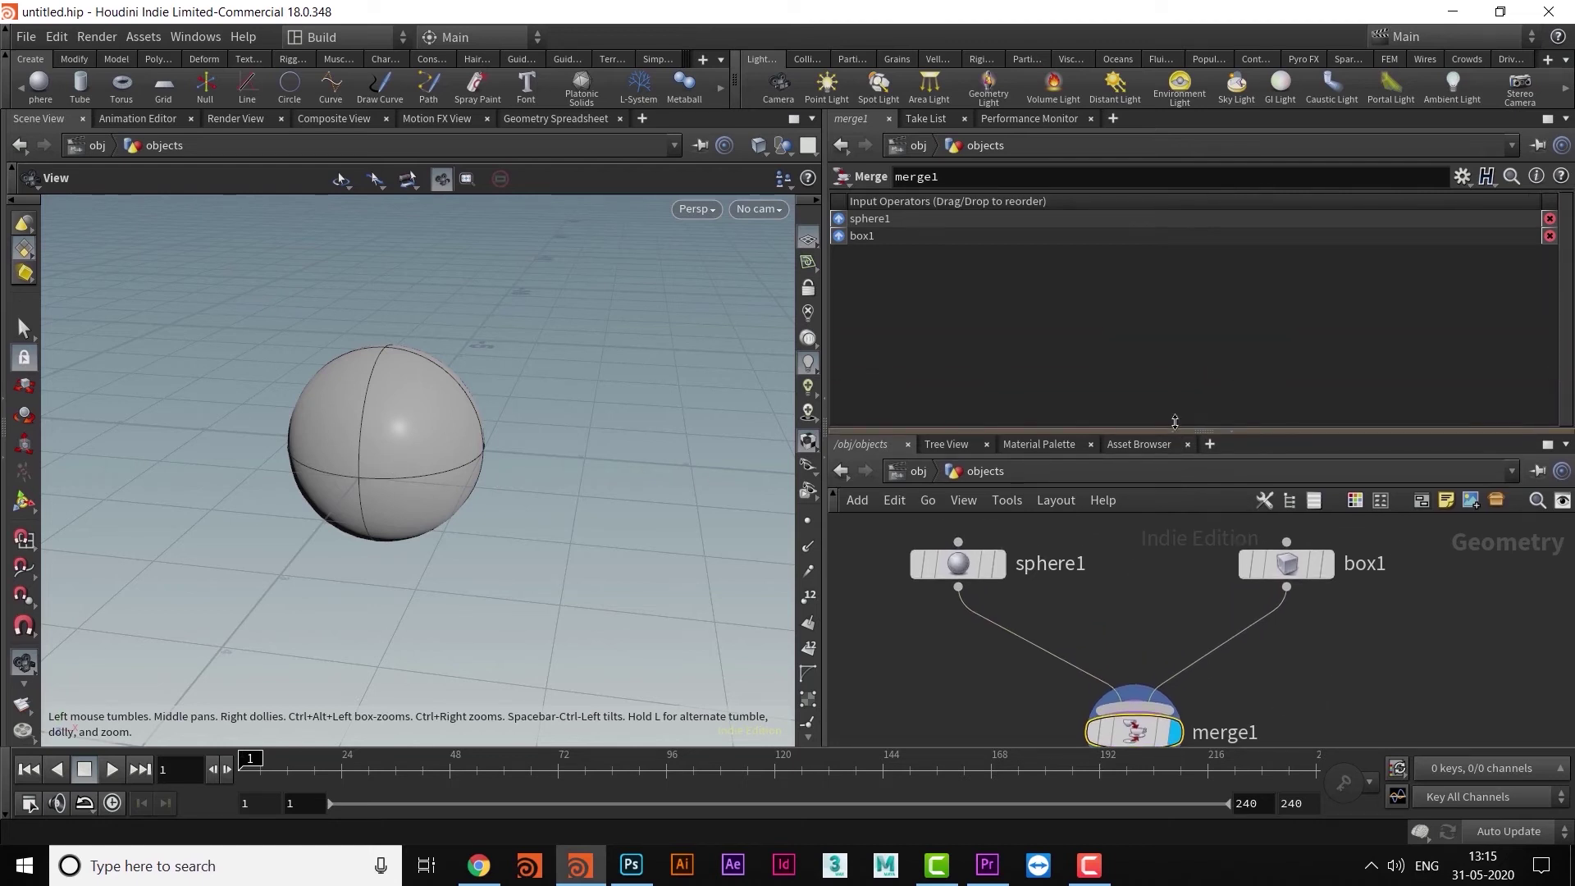
middle_drag(1074, 627, 1086, 596)
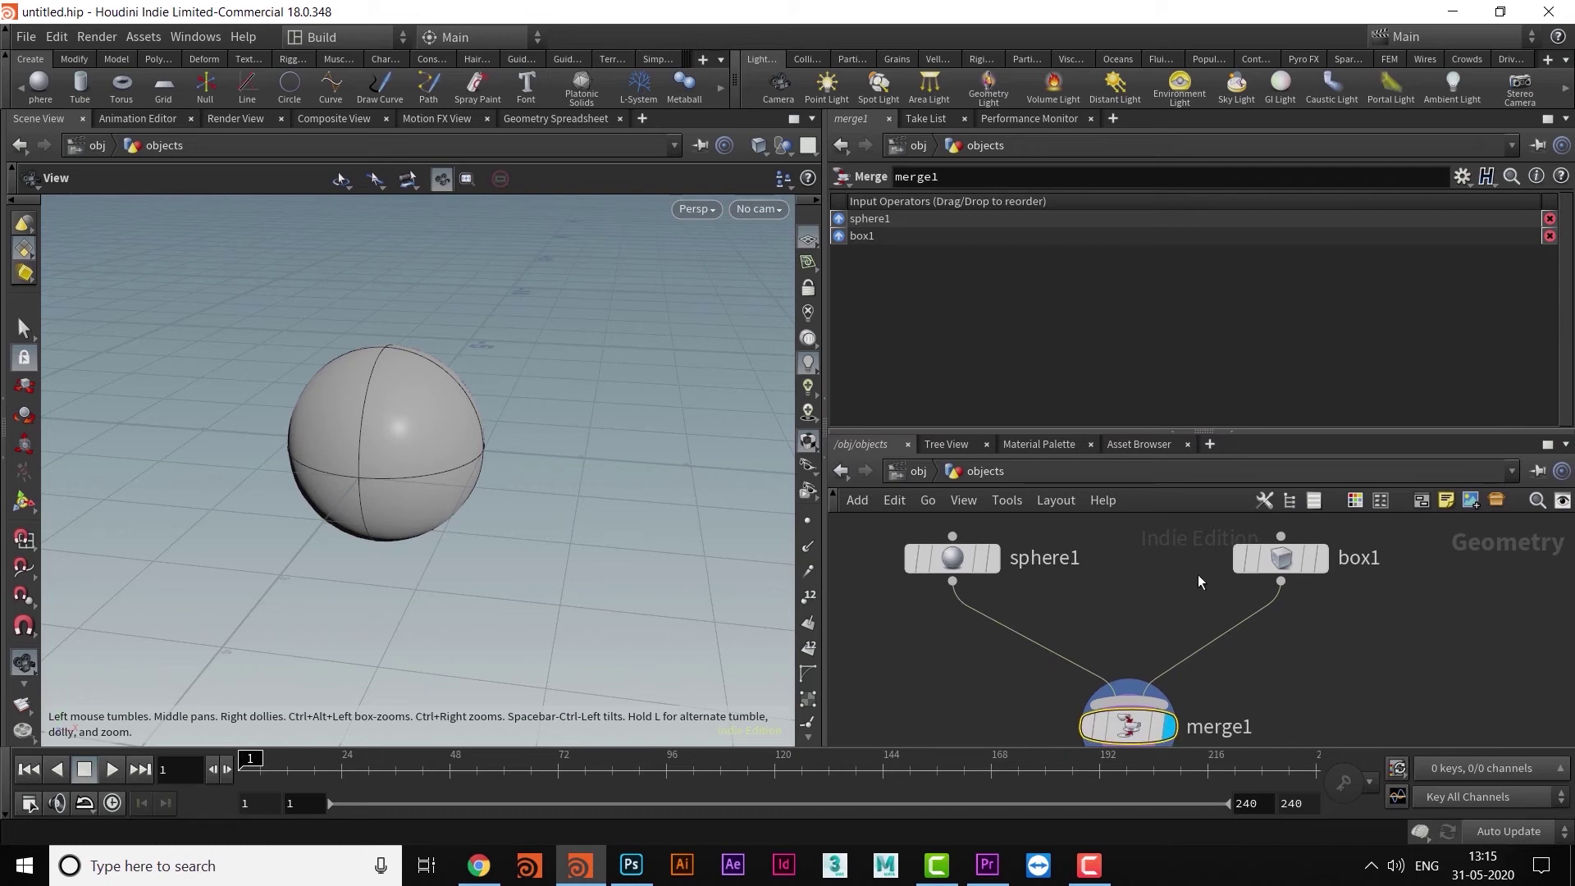
click(954, 558)
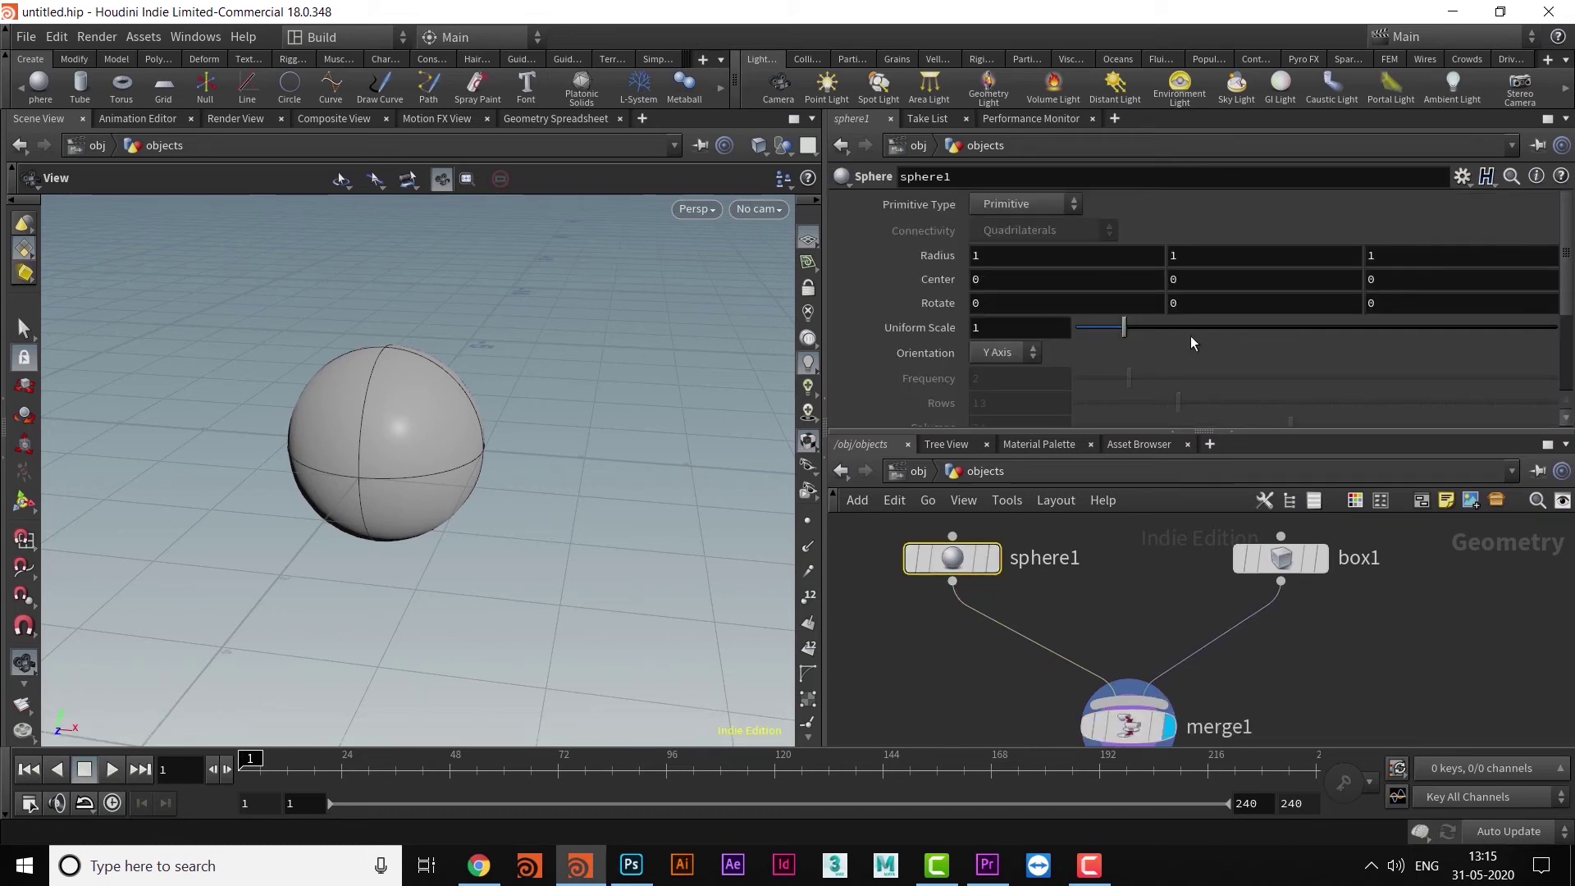
drag(1165, 431, 1165, 481)
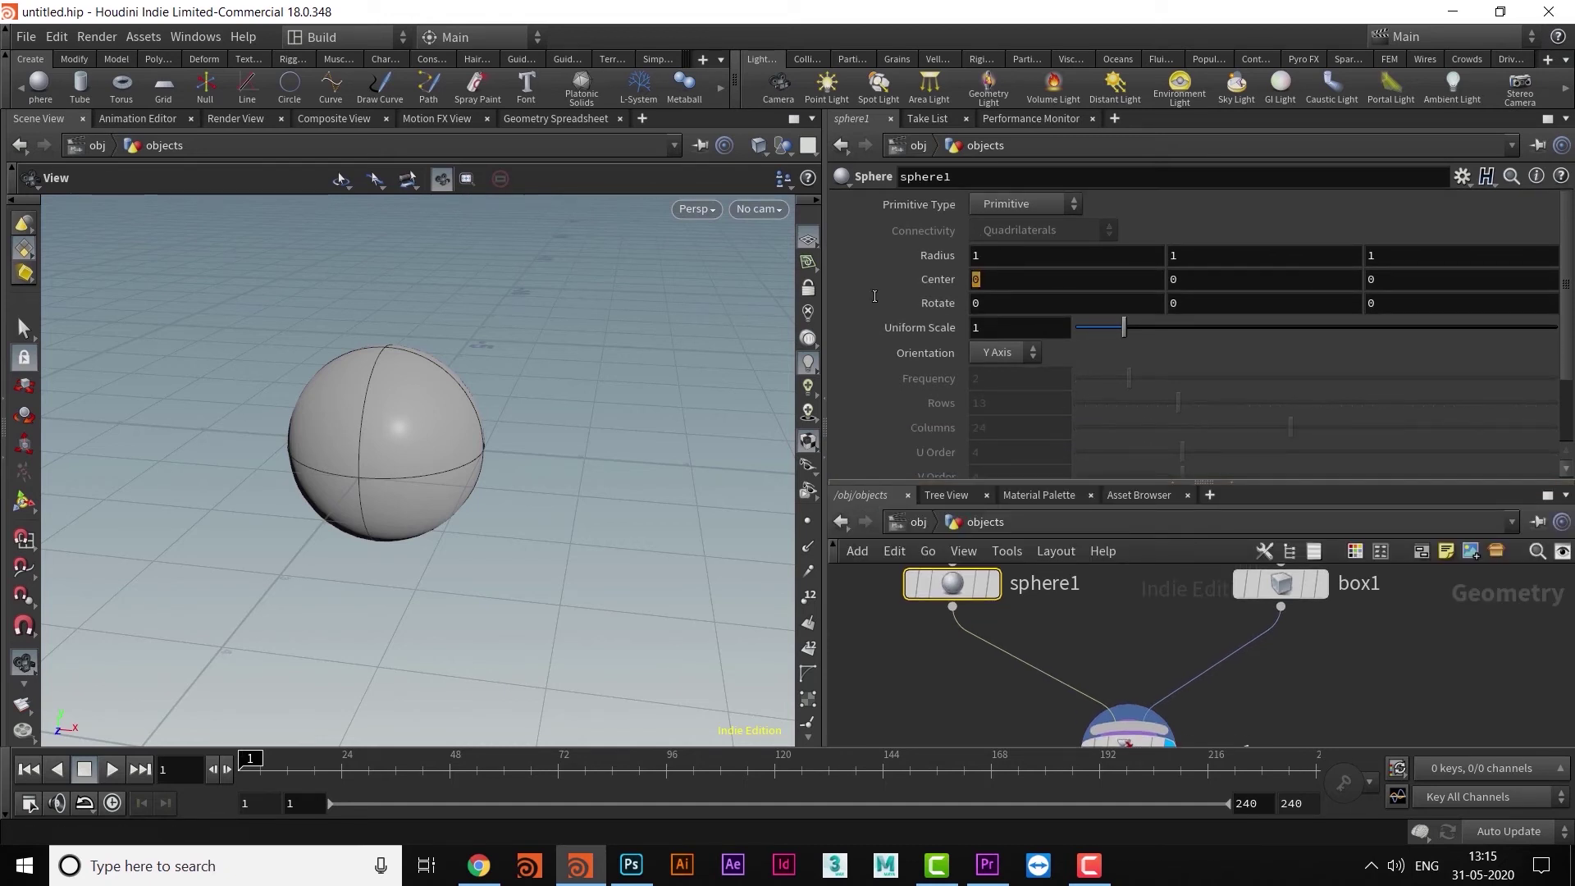
text(2)
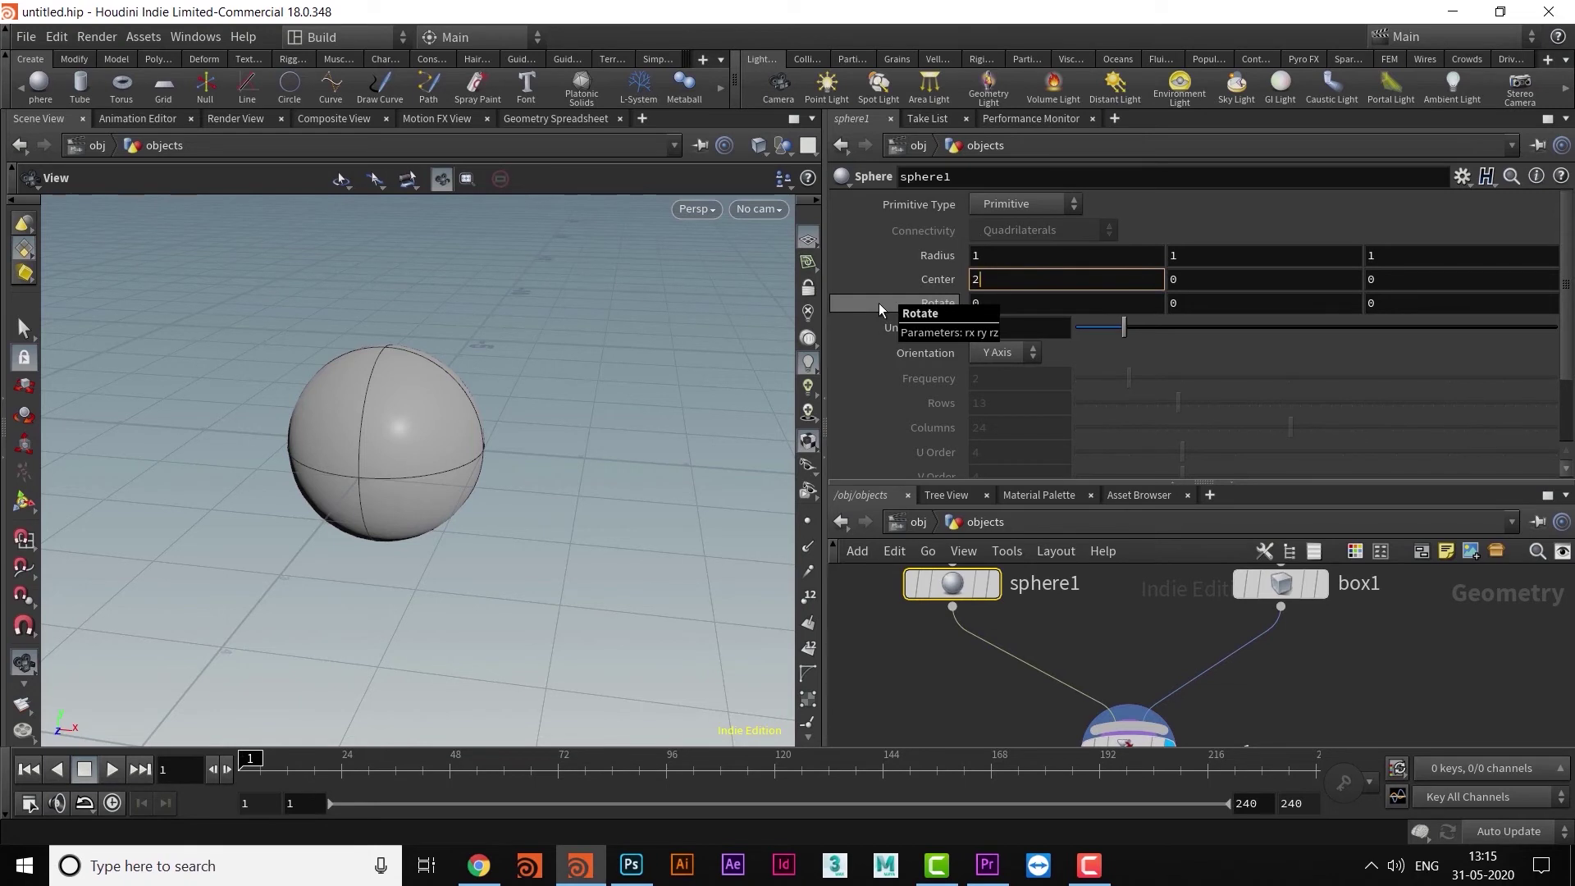
key(Return)
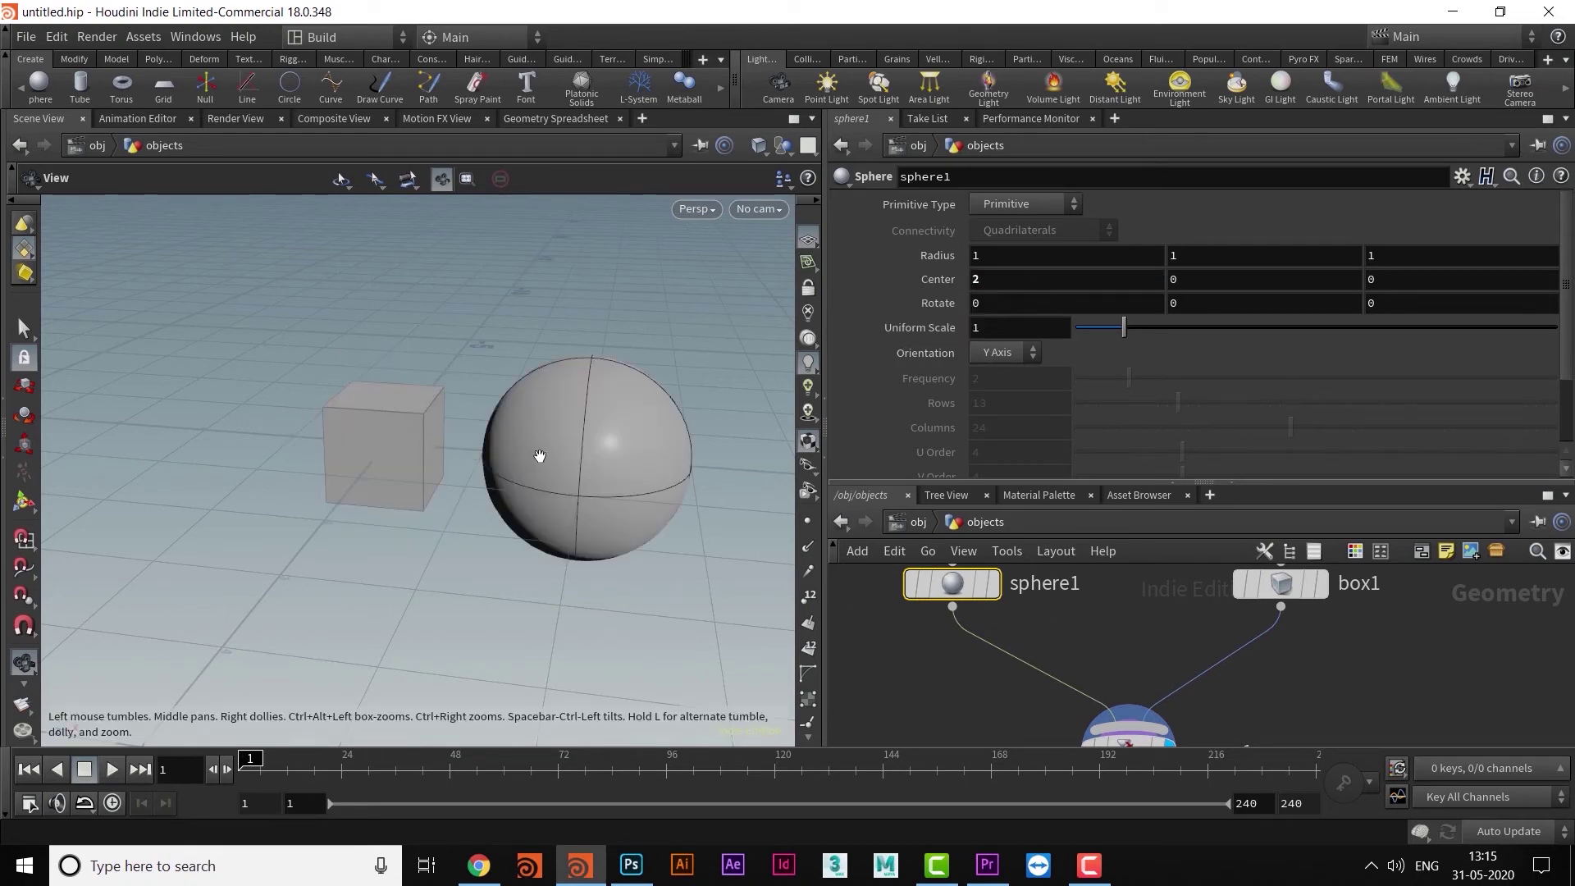
drag(410, 466, 453, 462)
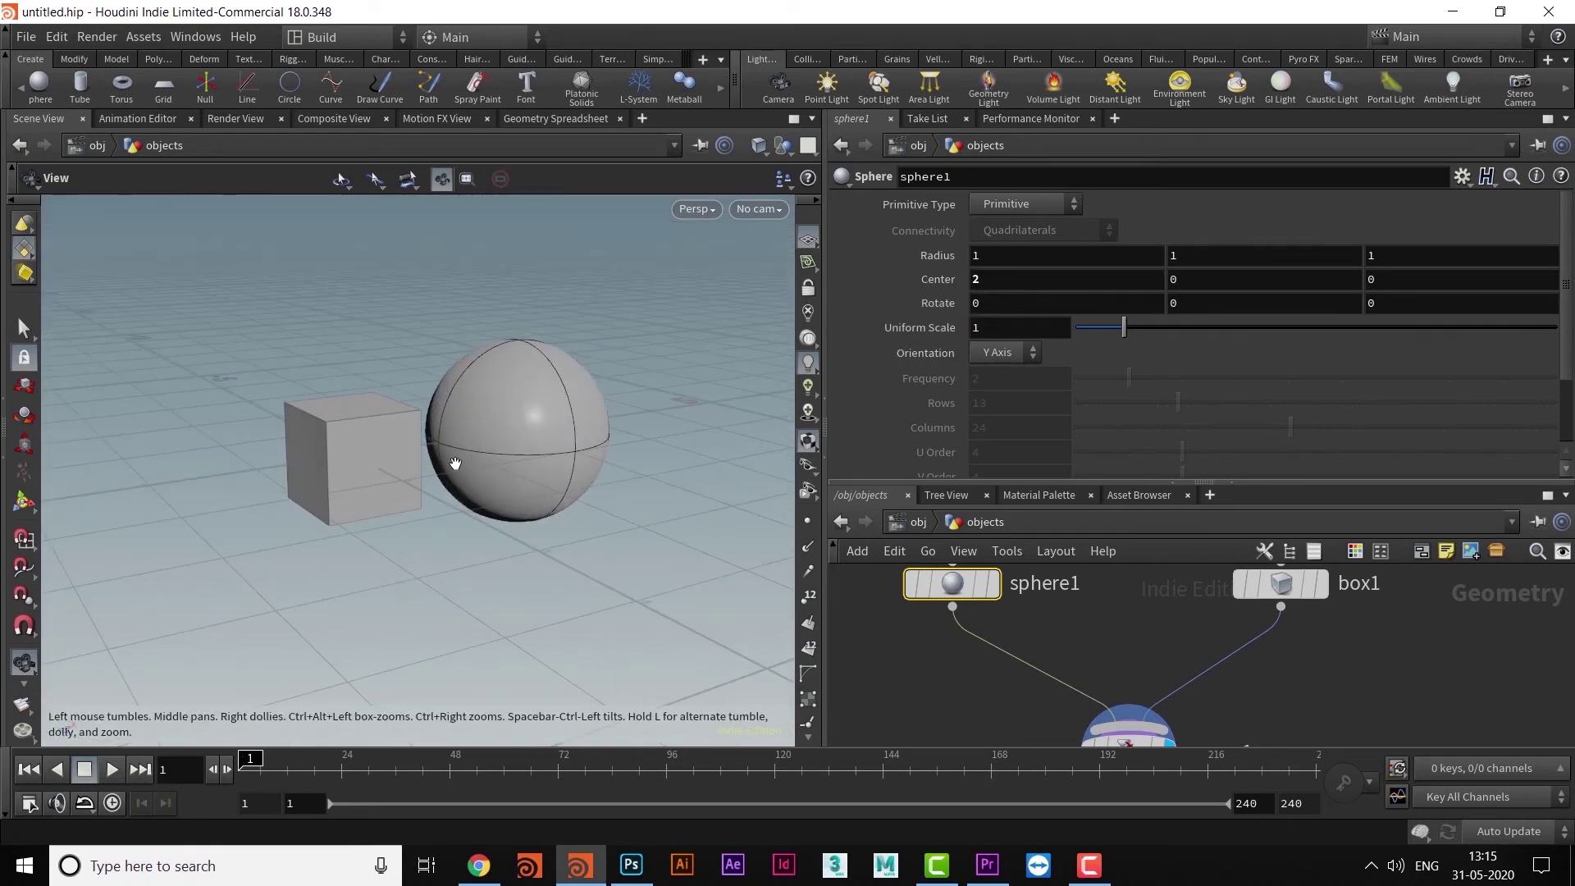
right_drag(453, 462, 518, 525)
drag(519, 525, 489, 514)
middle_drag(489, 513, 477, 494)
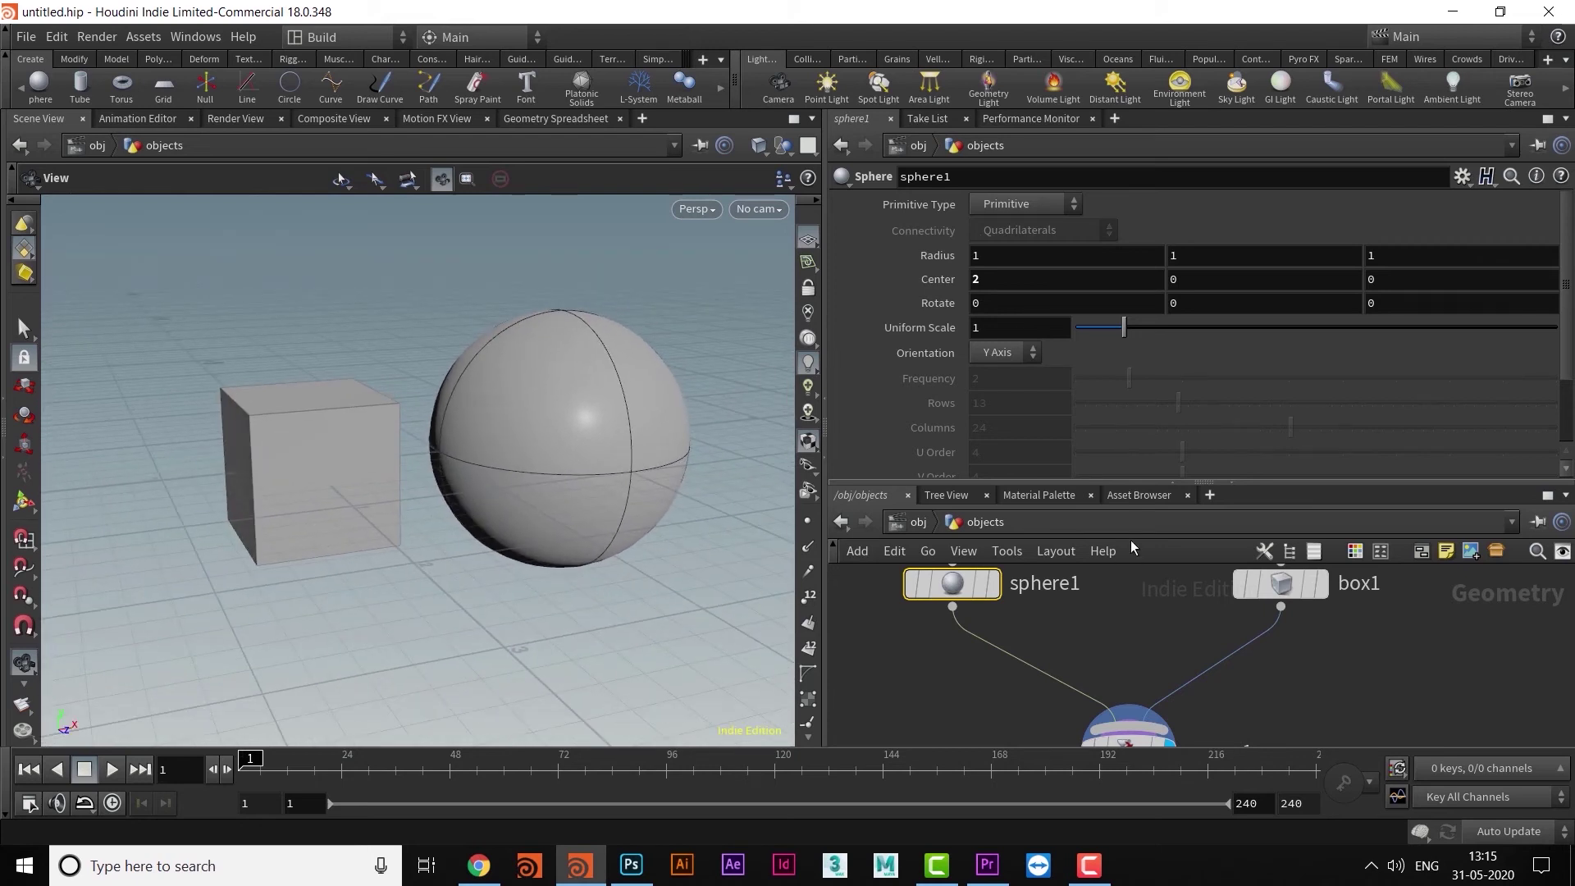
Enlarge the network editor area again and reposition torus1 and box1 around merge1.
drag(1176, 482, 1157, 306)
middle_drag(1347, 585, 1182, 543)
scroll(1356, 569, down, 3)
scroll(1370, 571, down, 2)
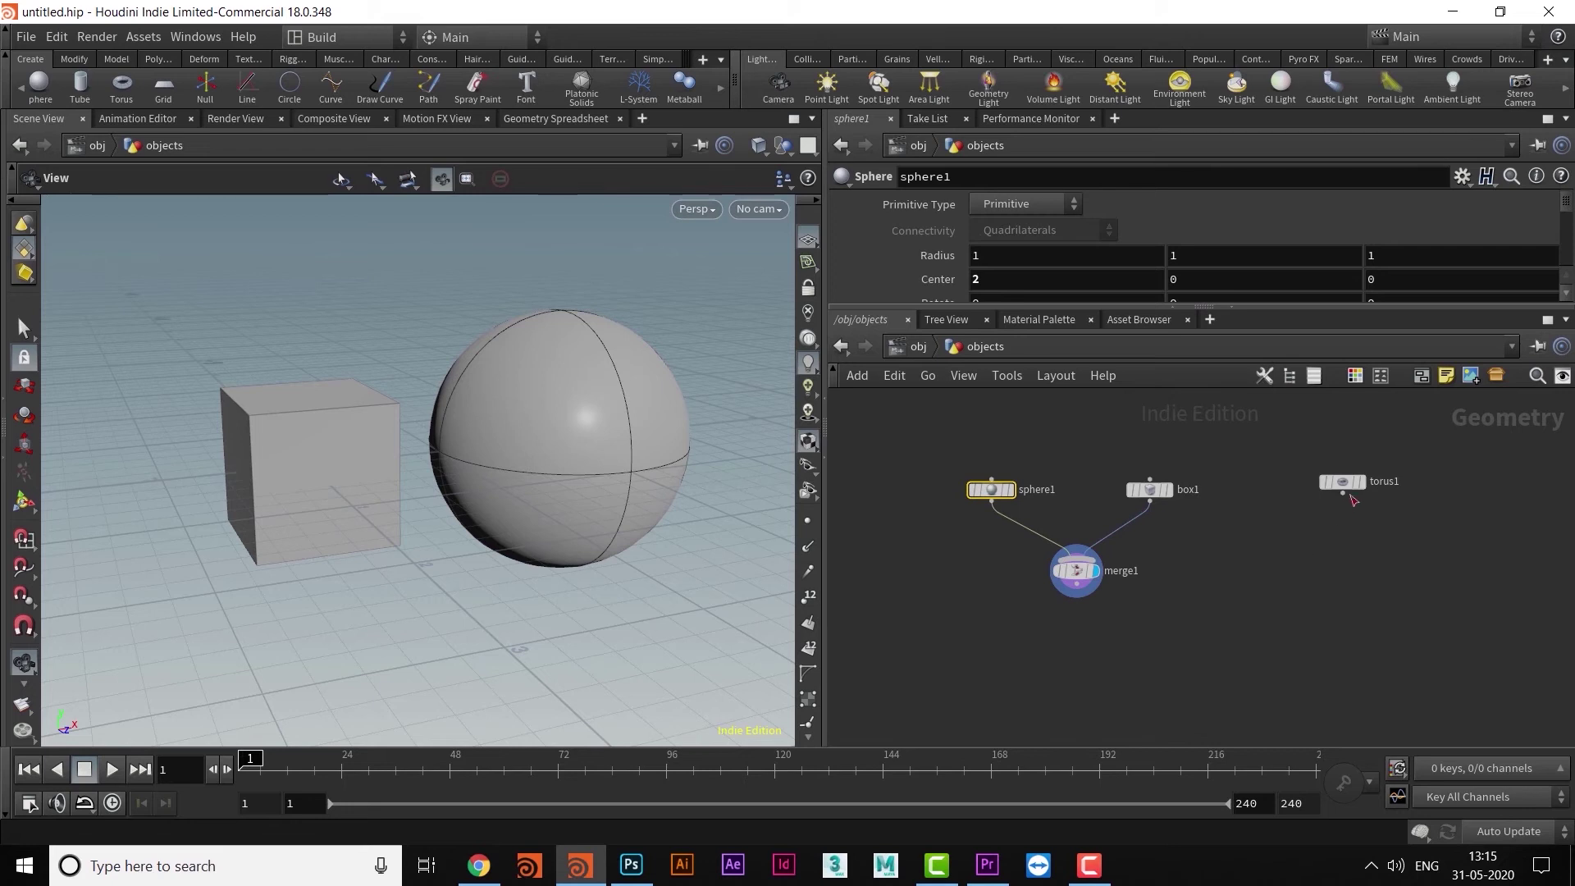
drag(1347, 484, 1304, 546)
scroll(1258, 609, up, 2)
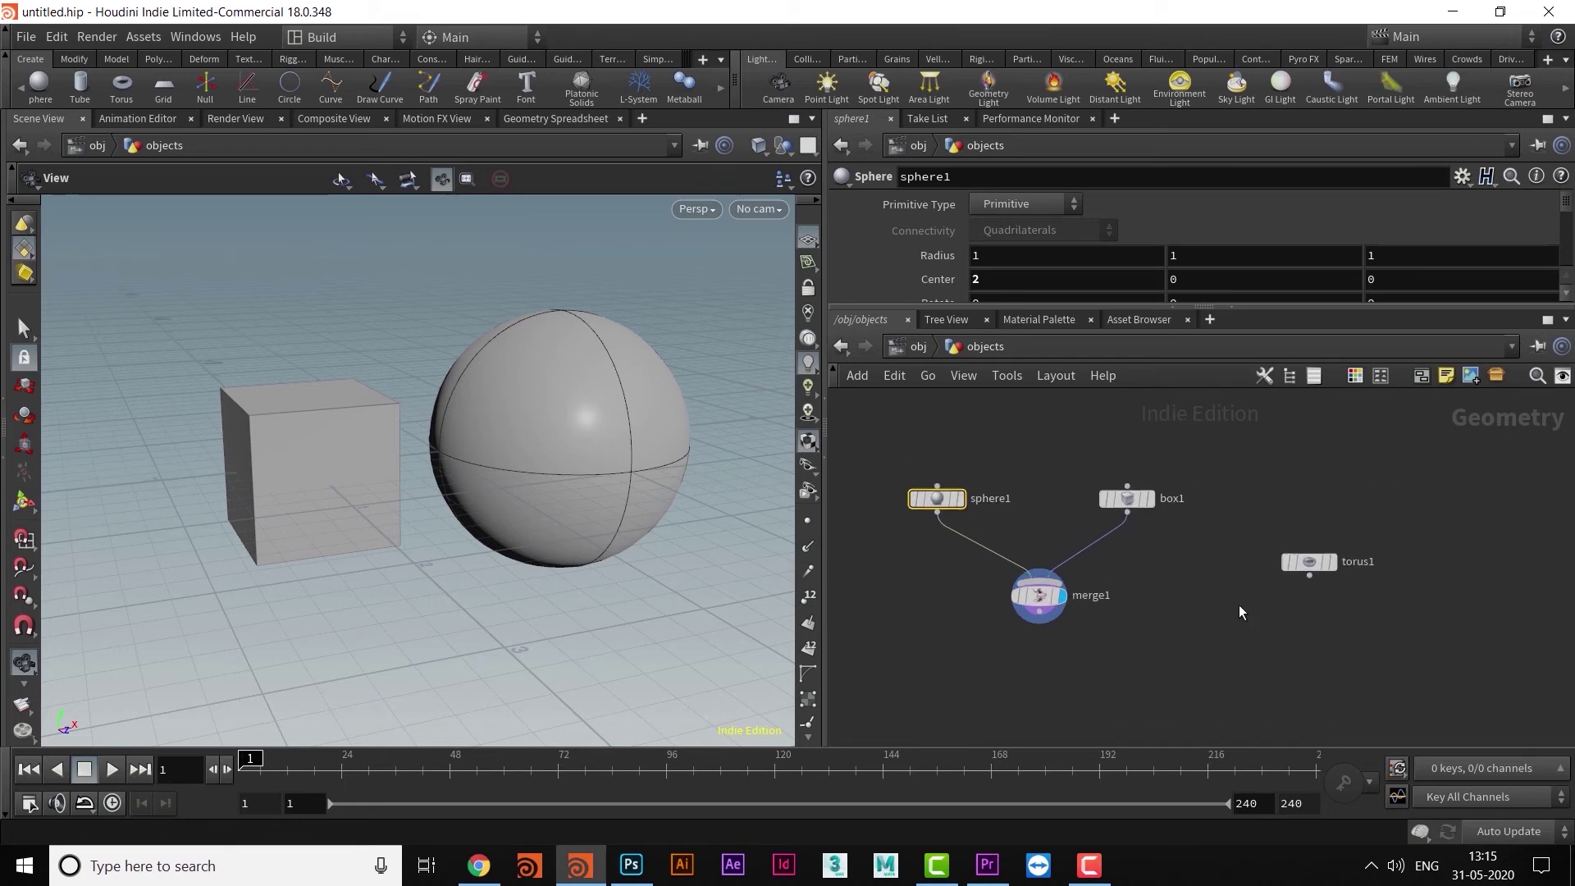
drag(1131, 498, 1067, 495)
middle_drag(1159, 528, 1173, 529)
drag(1089, 497, 1111, 497)
middle_drag(1173, 542, 1186, 536)
Wire torus1 into merge1 as a third input and move torus1 farther from box1.
drag(1334, 558, 1071, 593)
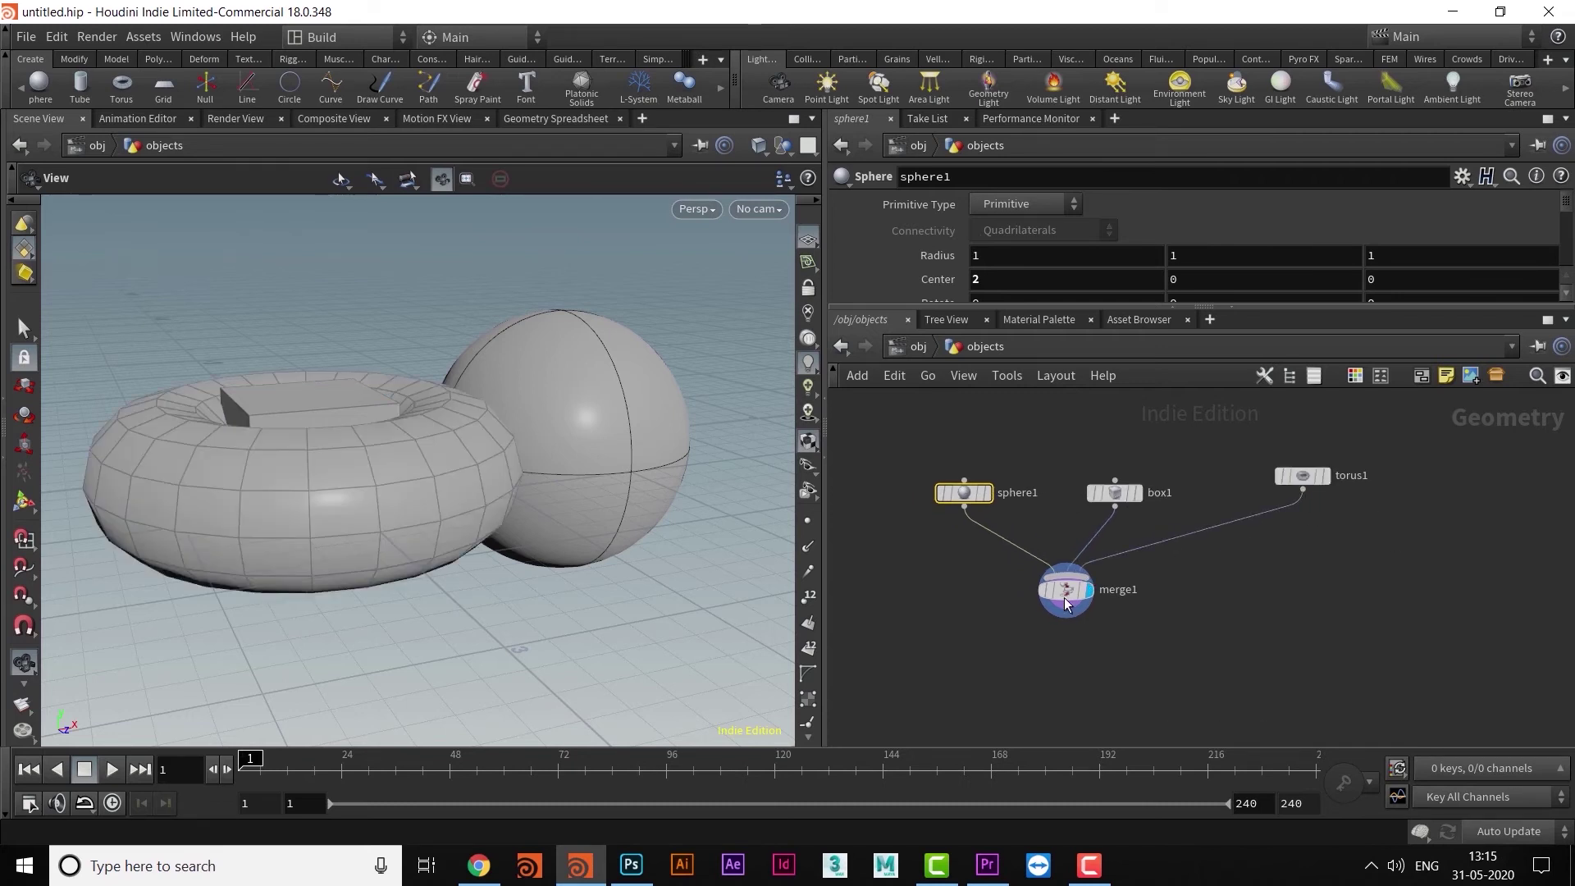
click(1070, 593)
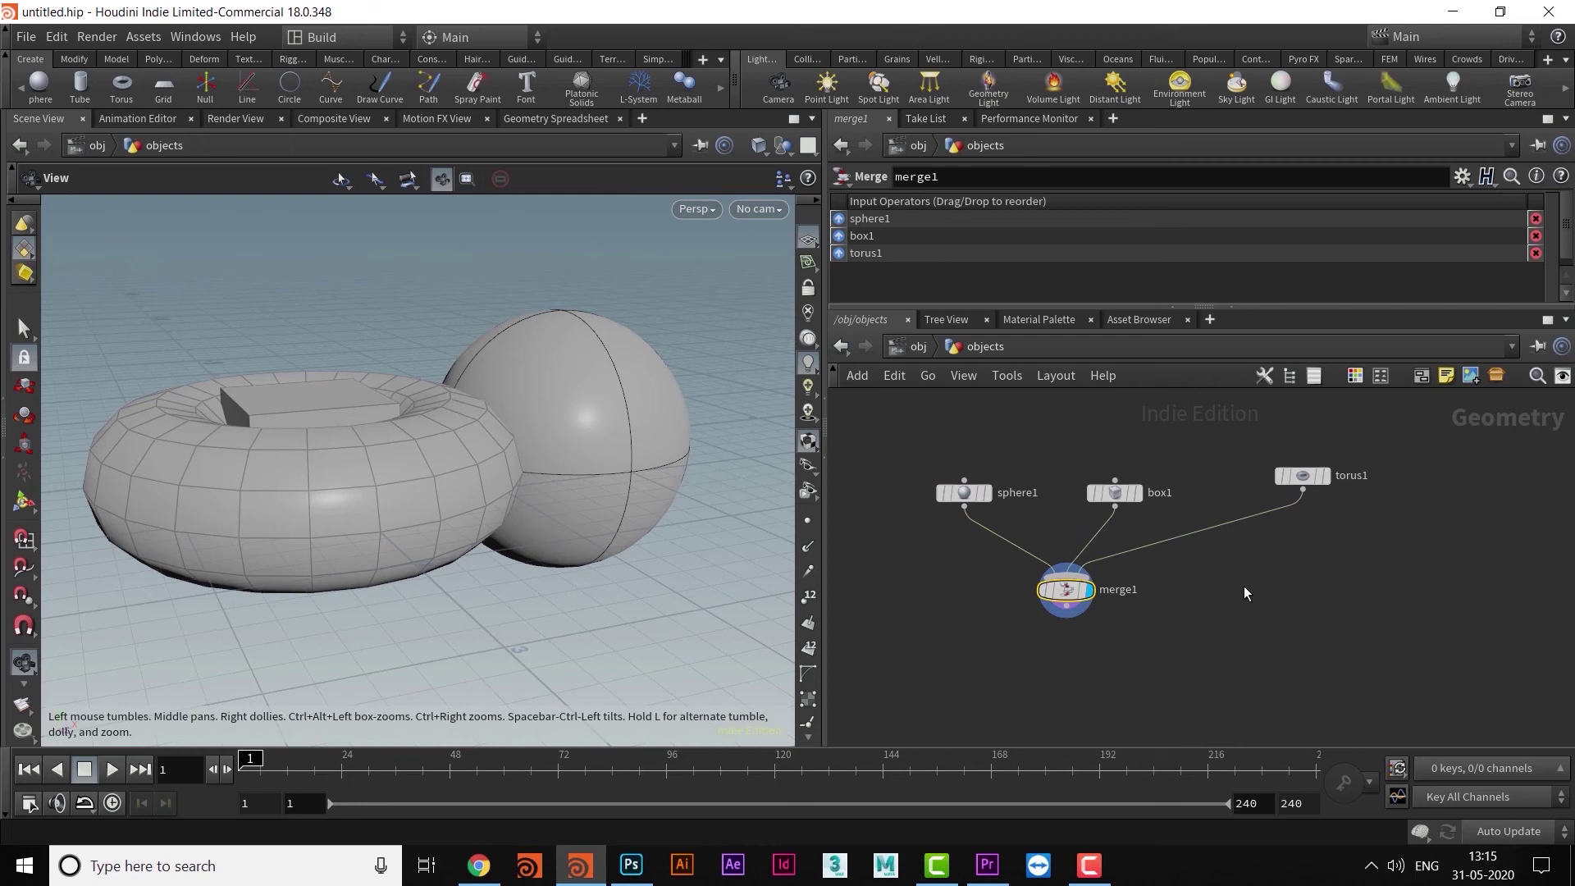
middle_drag(1224, 589, 1196, 603)
drag(1276, 496, 1341, 506)
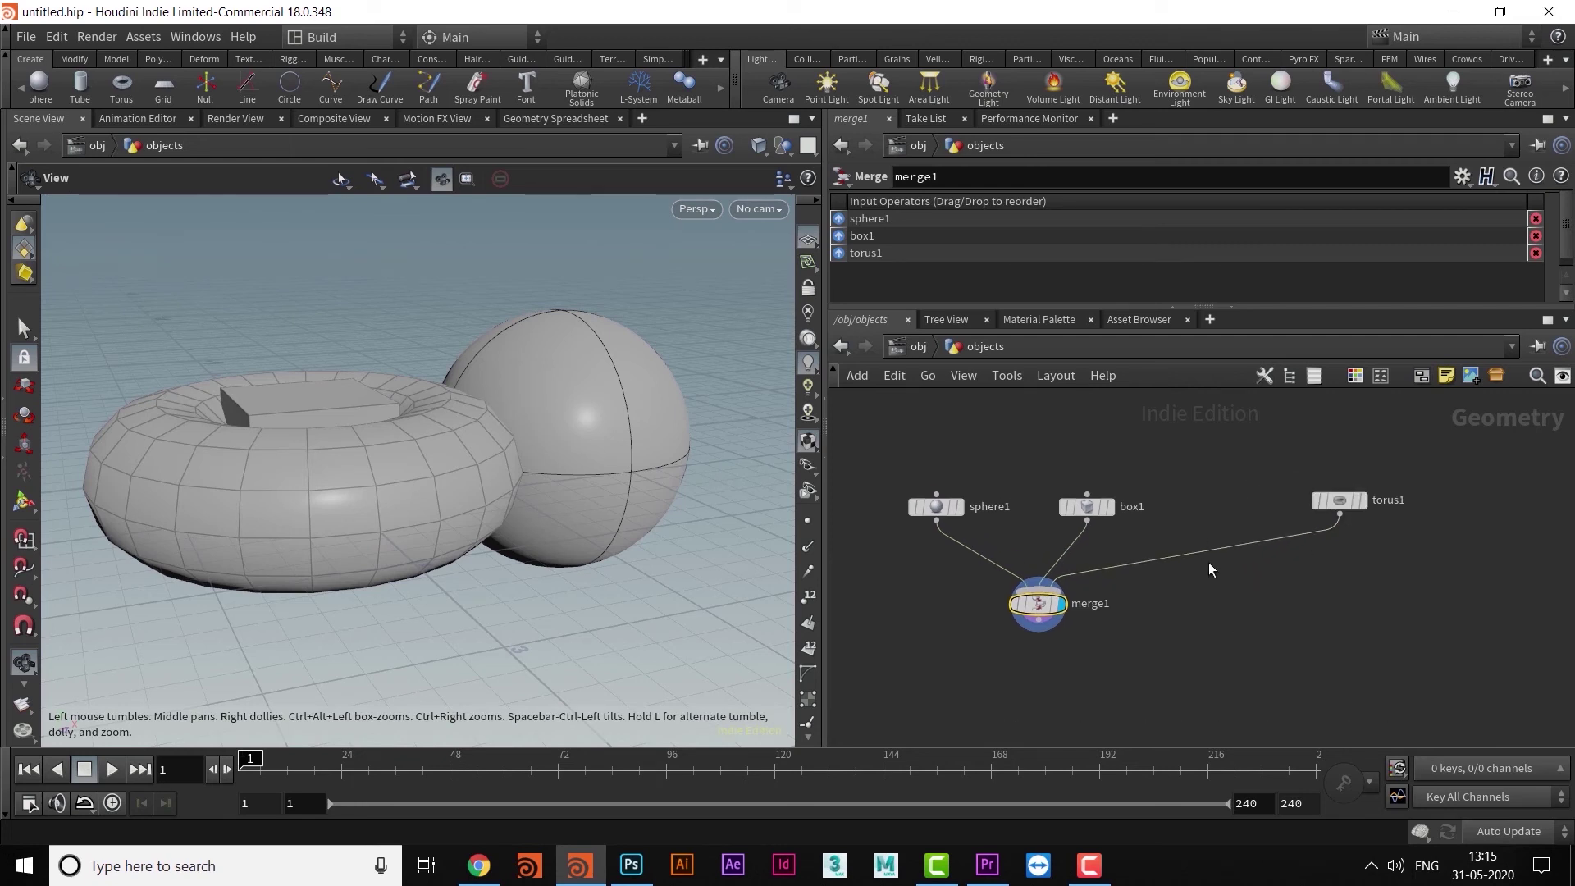
Cut the wire between torus1 and merge1.
key(y)
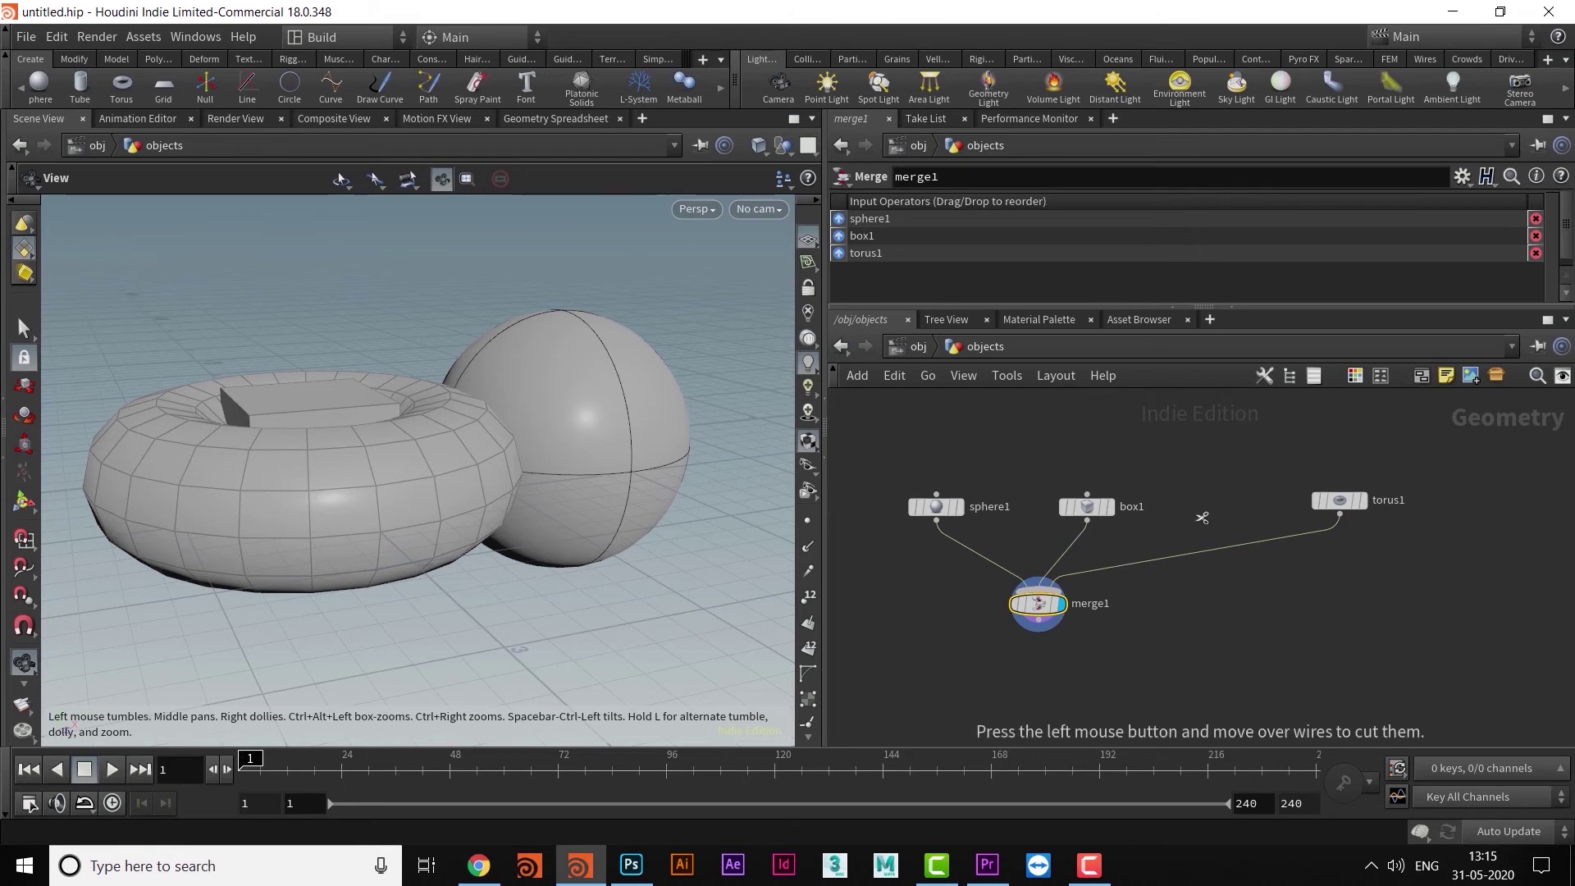
mouse_move(1198, 506)
mouse_down()
mouse_move(1259, 601)
mouse_move(1288, 605)
mouse_up()
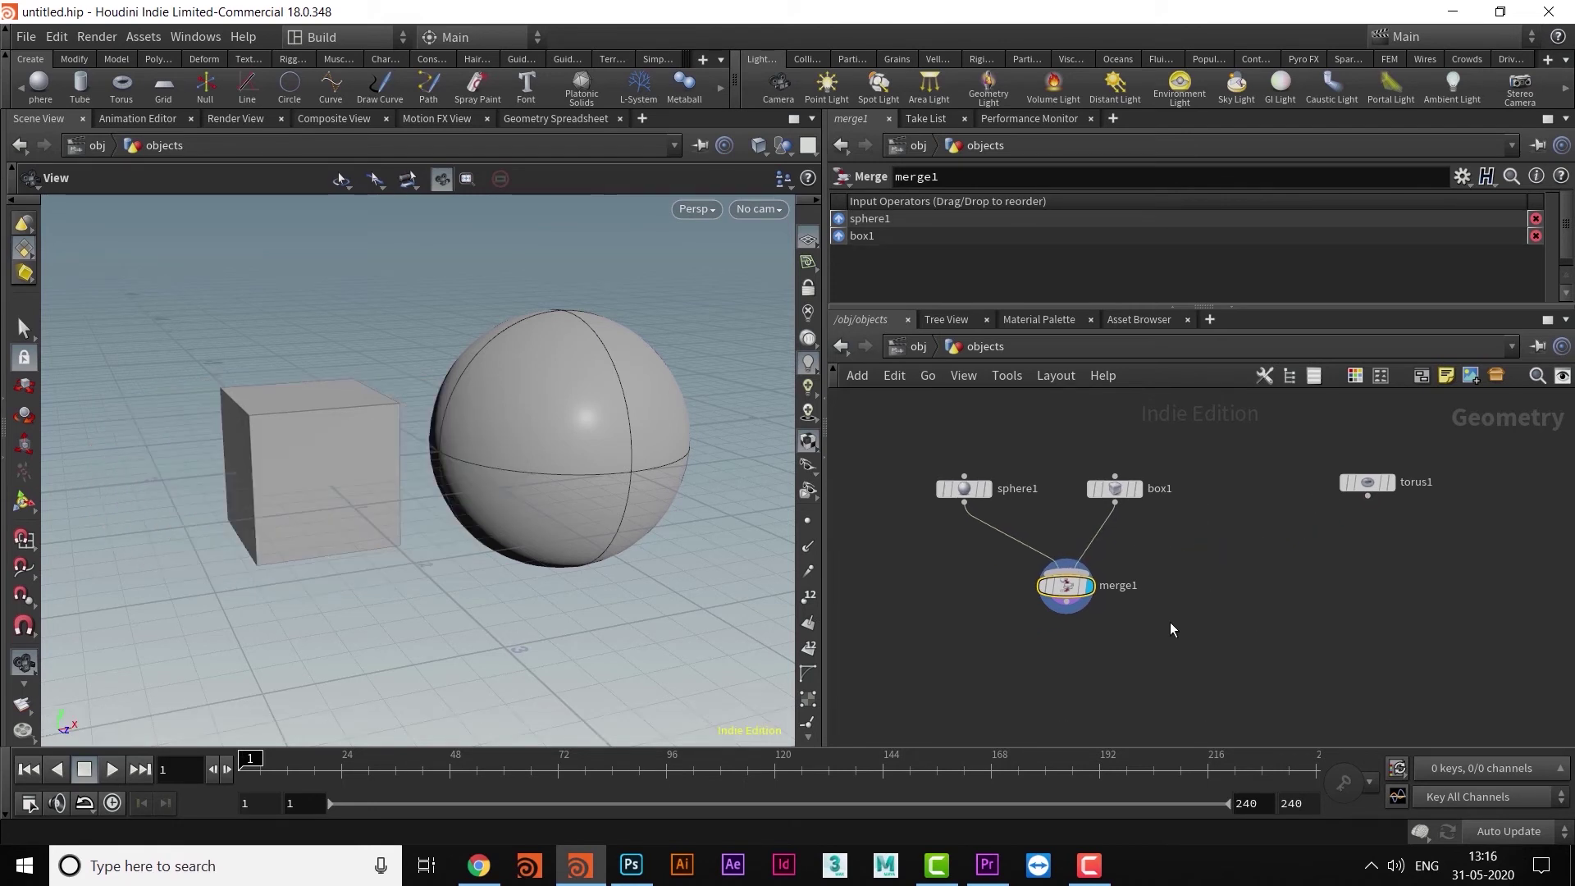
Center merge1 beneath sphere1 and box1, and add a second Merge node lower down between merge1 and torus1.
drag(1075, 592, 1057, 601)
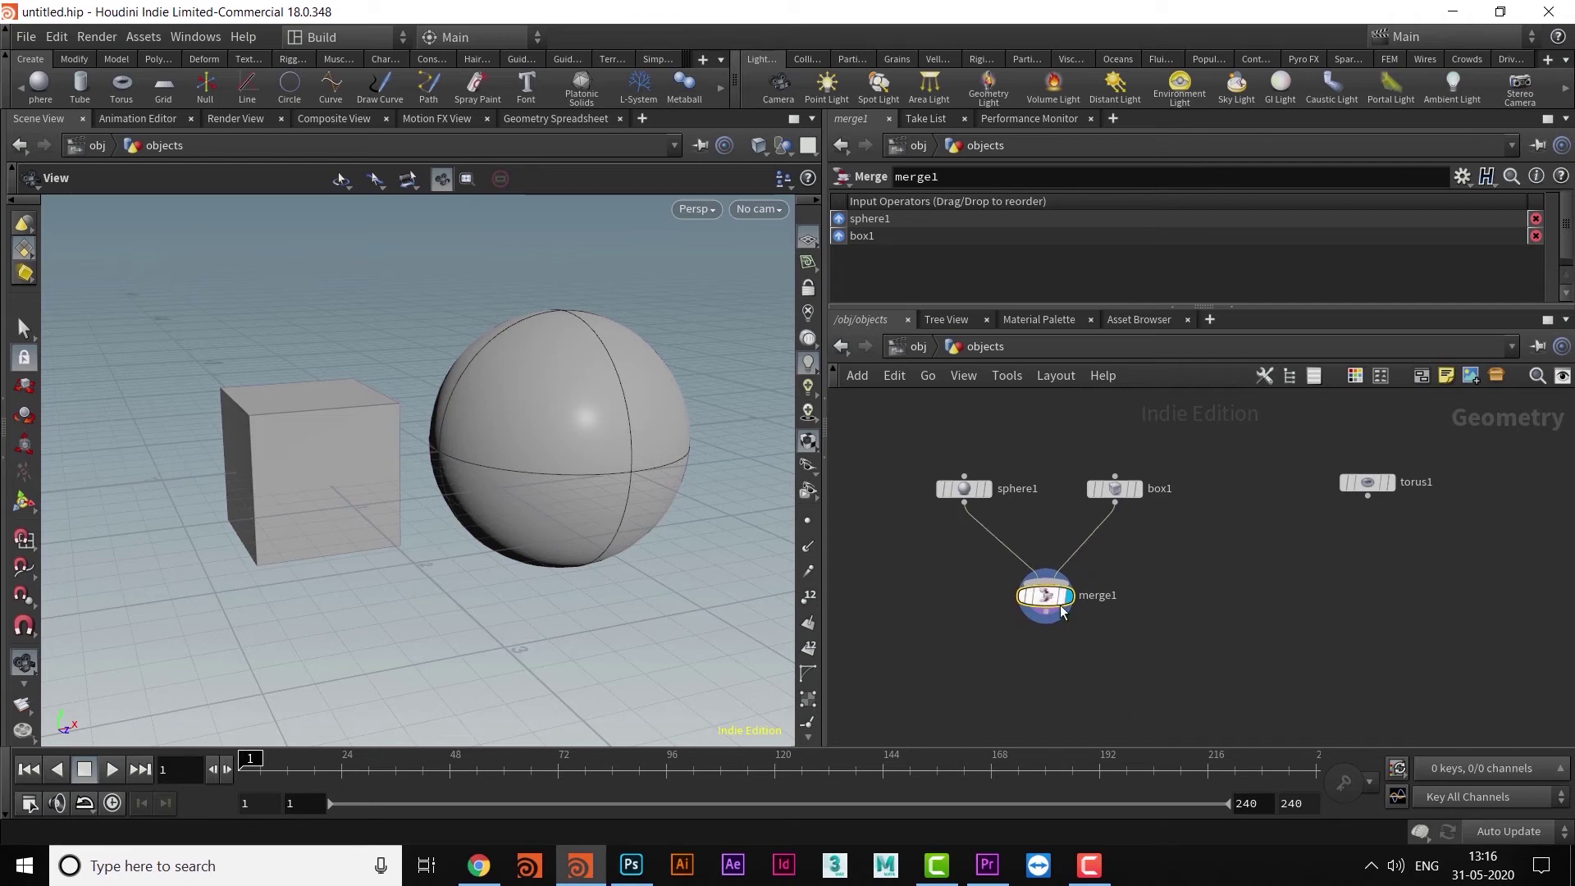
scroll(1070, 646, up, 1)
middle_drag(1070, 647, 1058, 615)
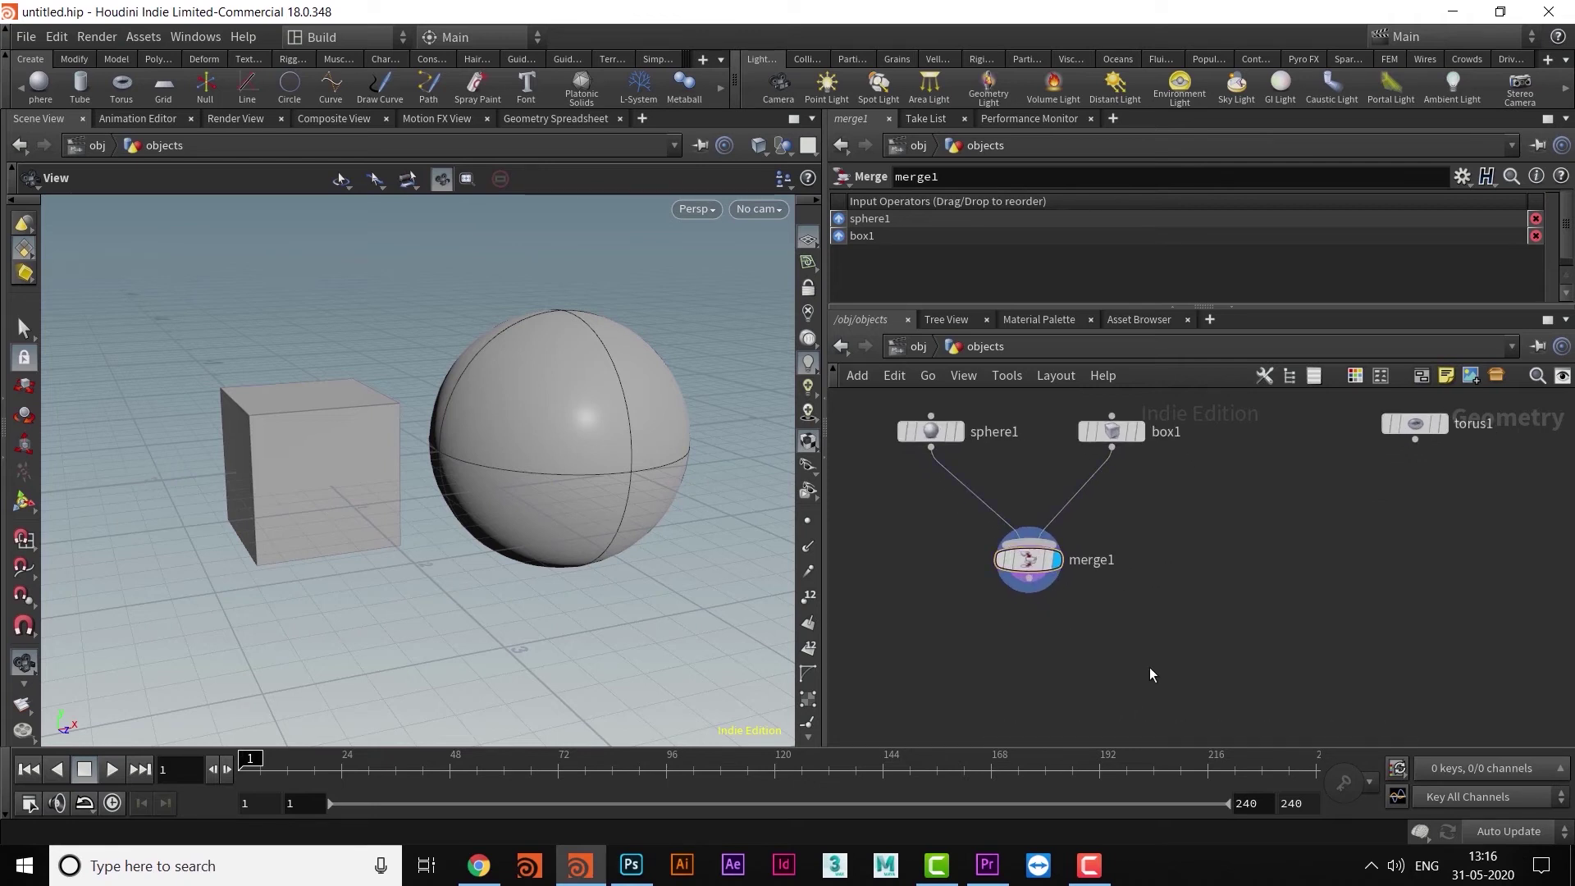
key(Tab)
text(merg)
key(Return)
click(1204, 681)
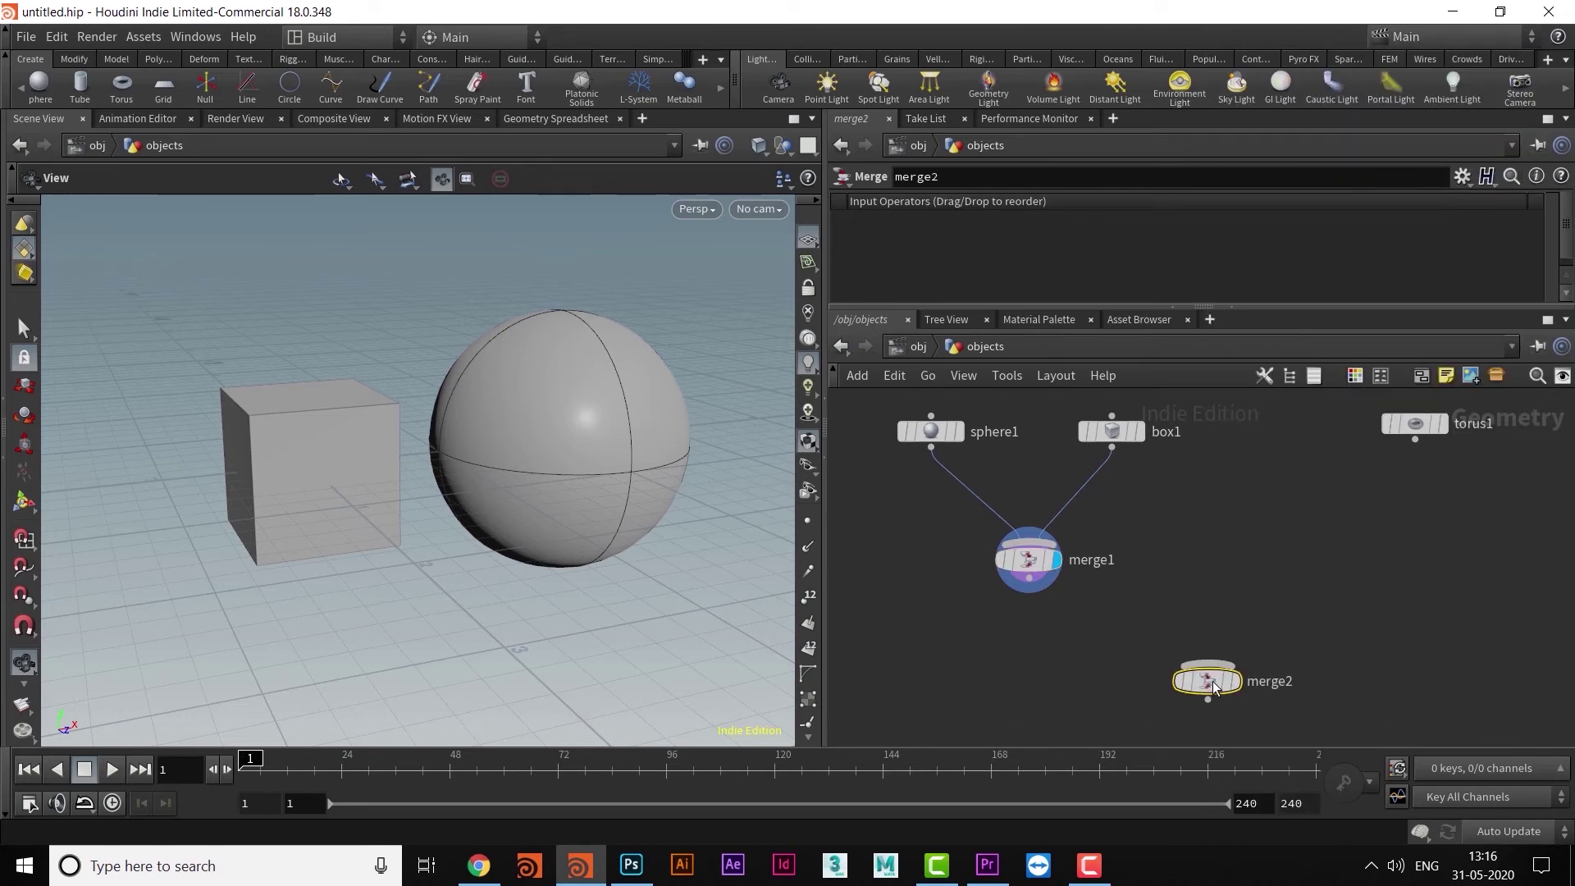
Wire the outputs of merge1 and torus1 into merge2.
drag(1036, 585, 1207, 662)
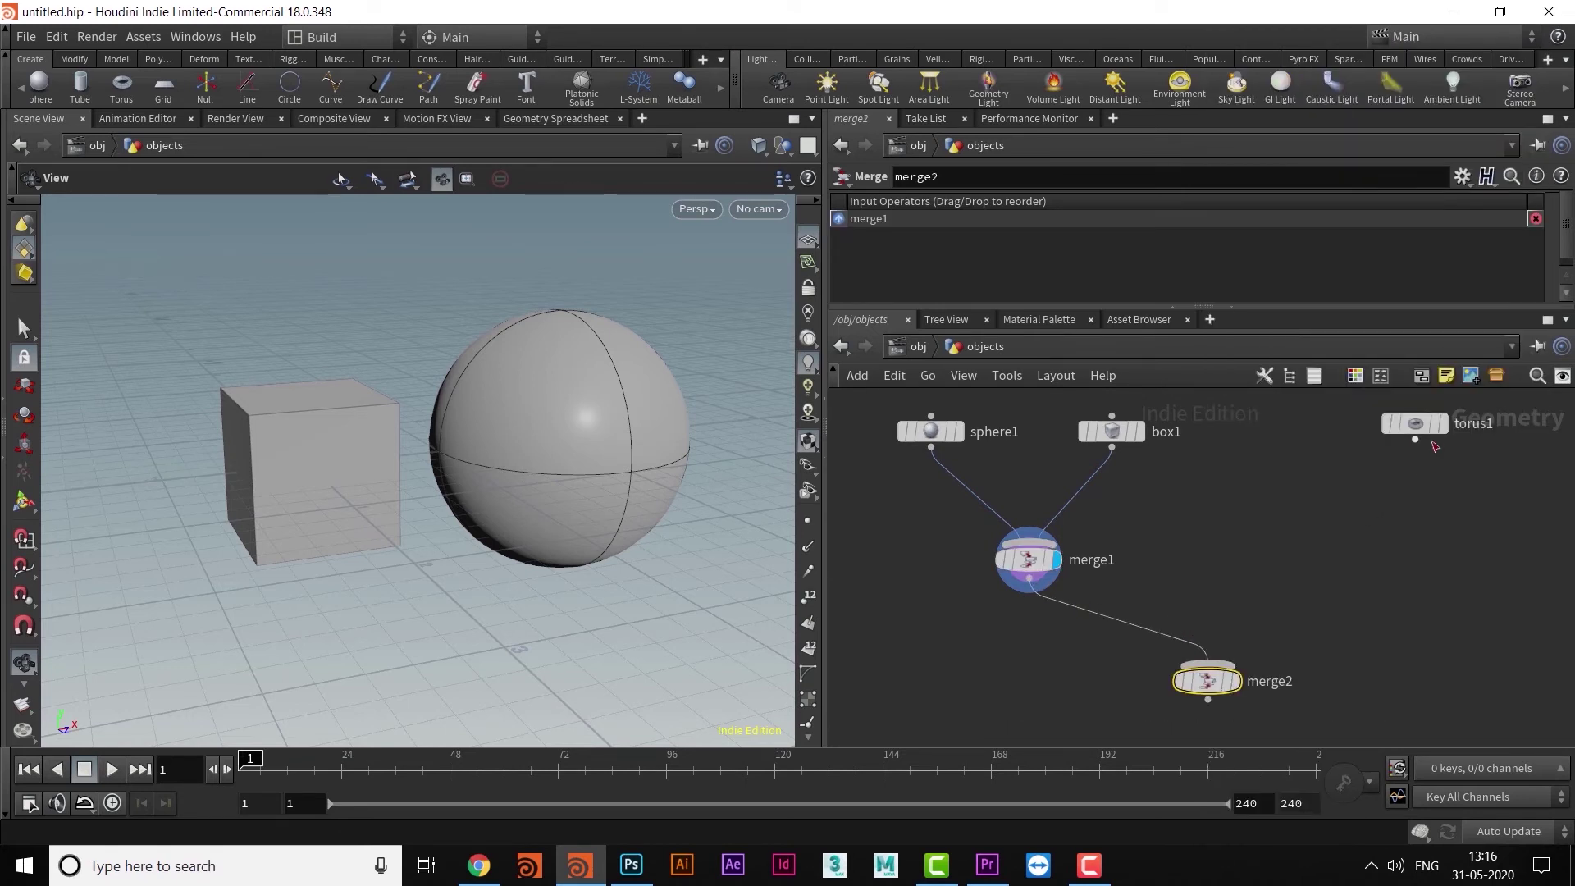
drag(1415, 440, 1231, 659)
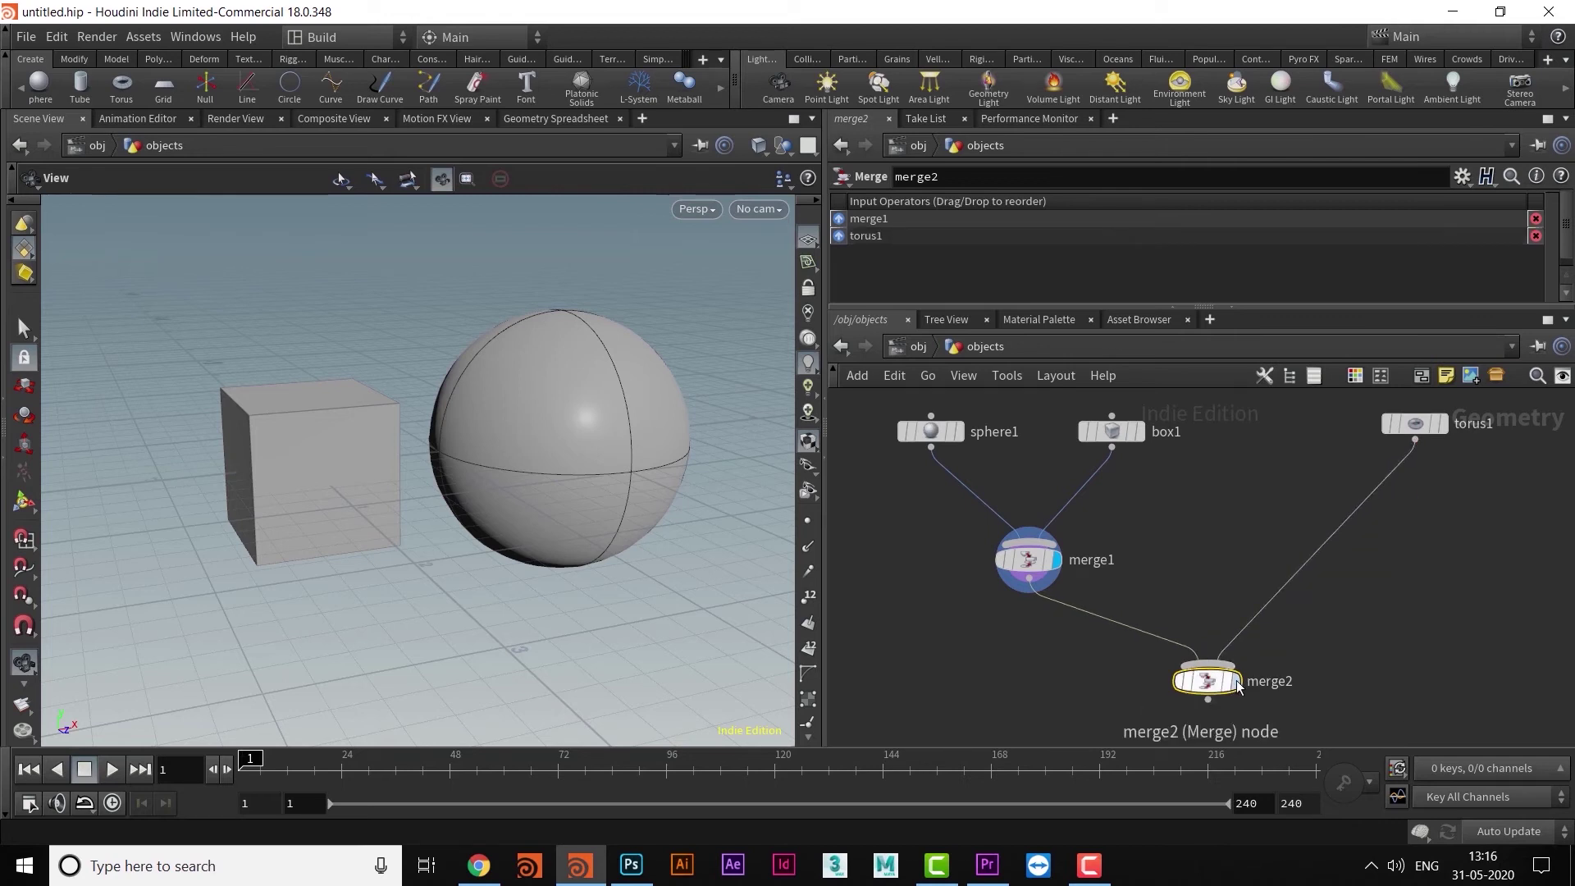
Turn on the display flag of merge2 and move torus1 down closer to it.
click(1236, 681)
drag(1415, 423, 1332, 533)
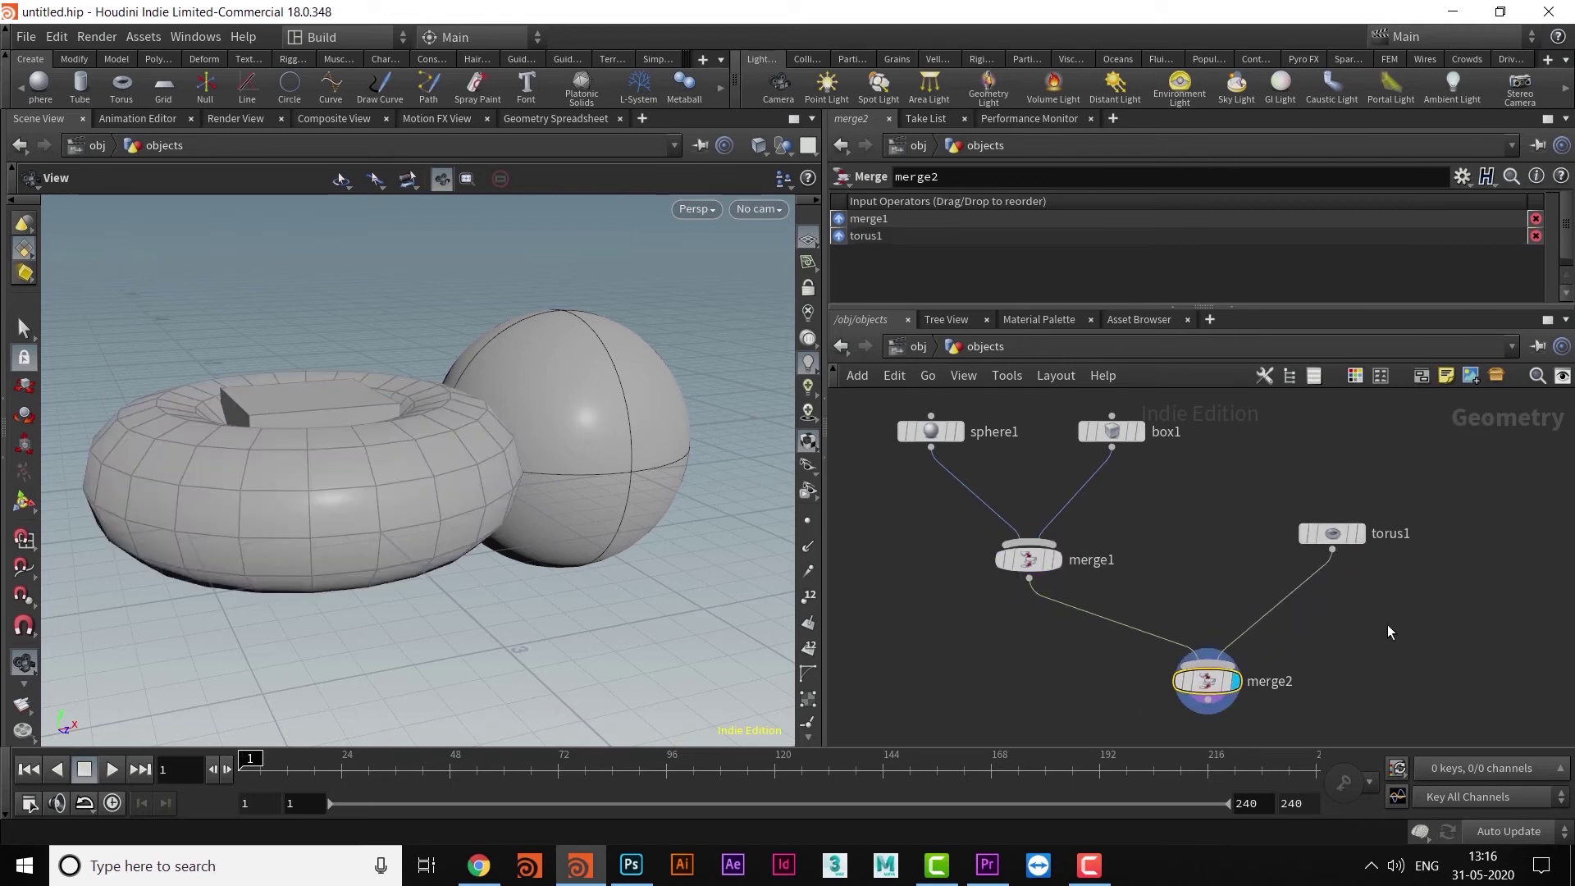
Set torus1's Center X to 5 so that the torus stands clear of the sphere in the viewport.
middle_drag(1389, 631, 1272, 633)
click(1214, 550)
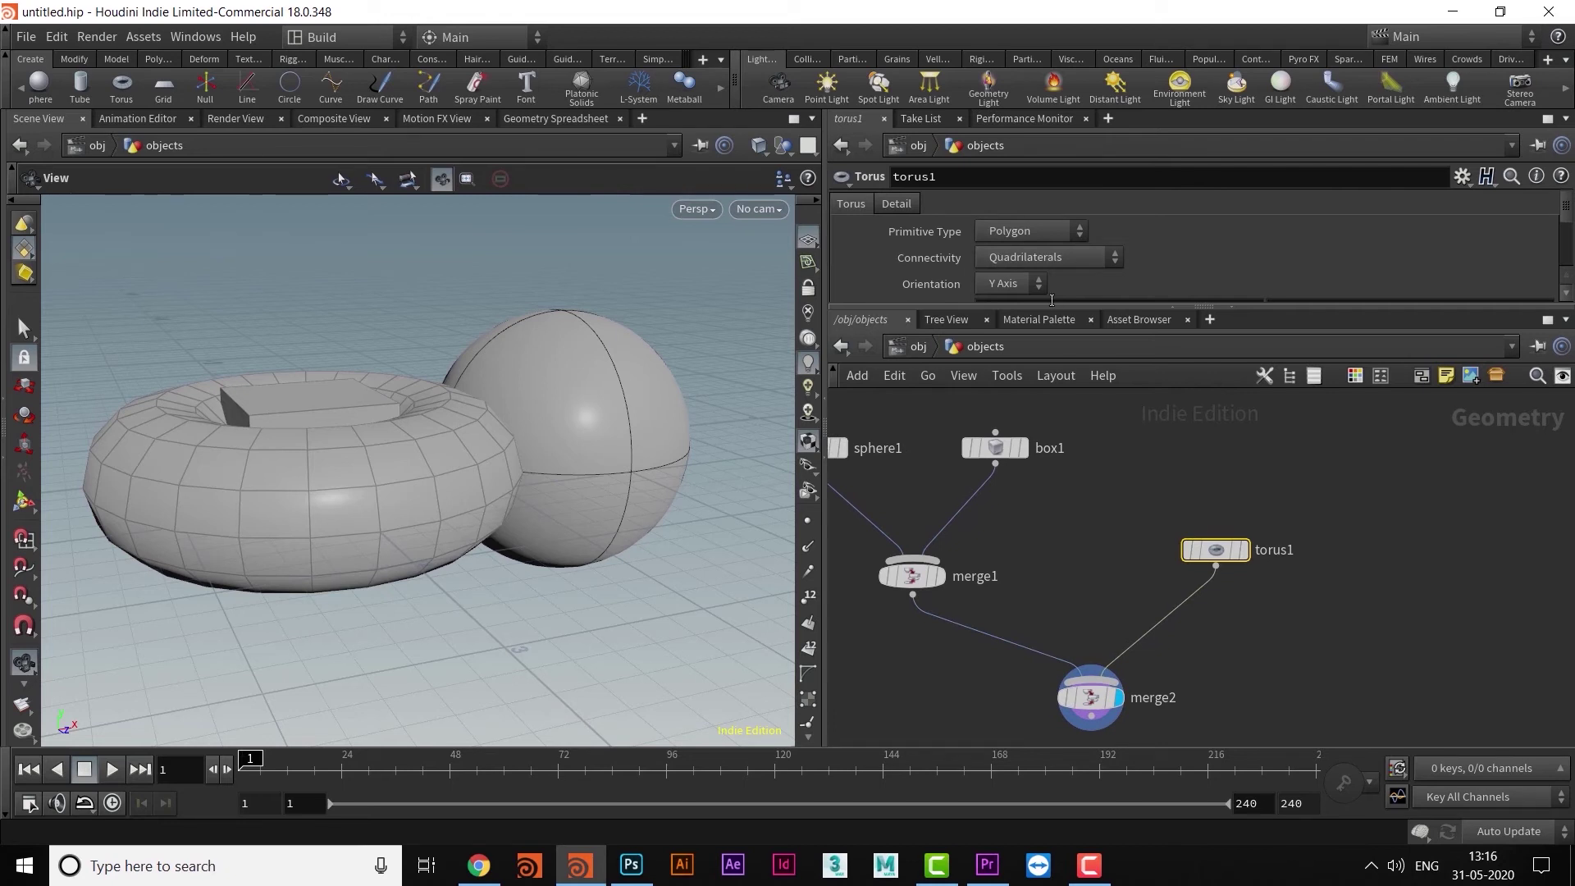
drag(1091, 304, 1042, 440)
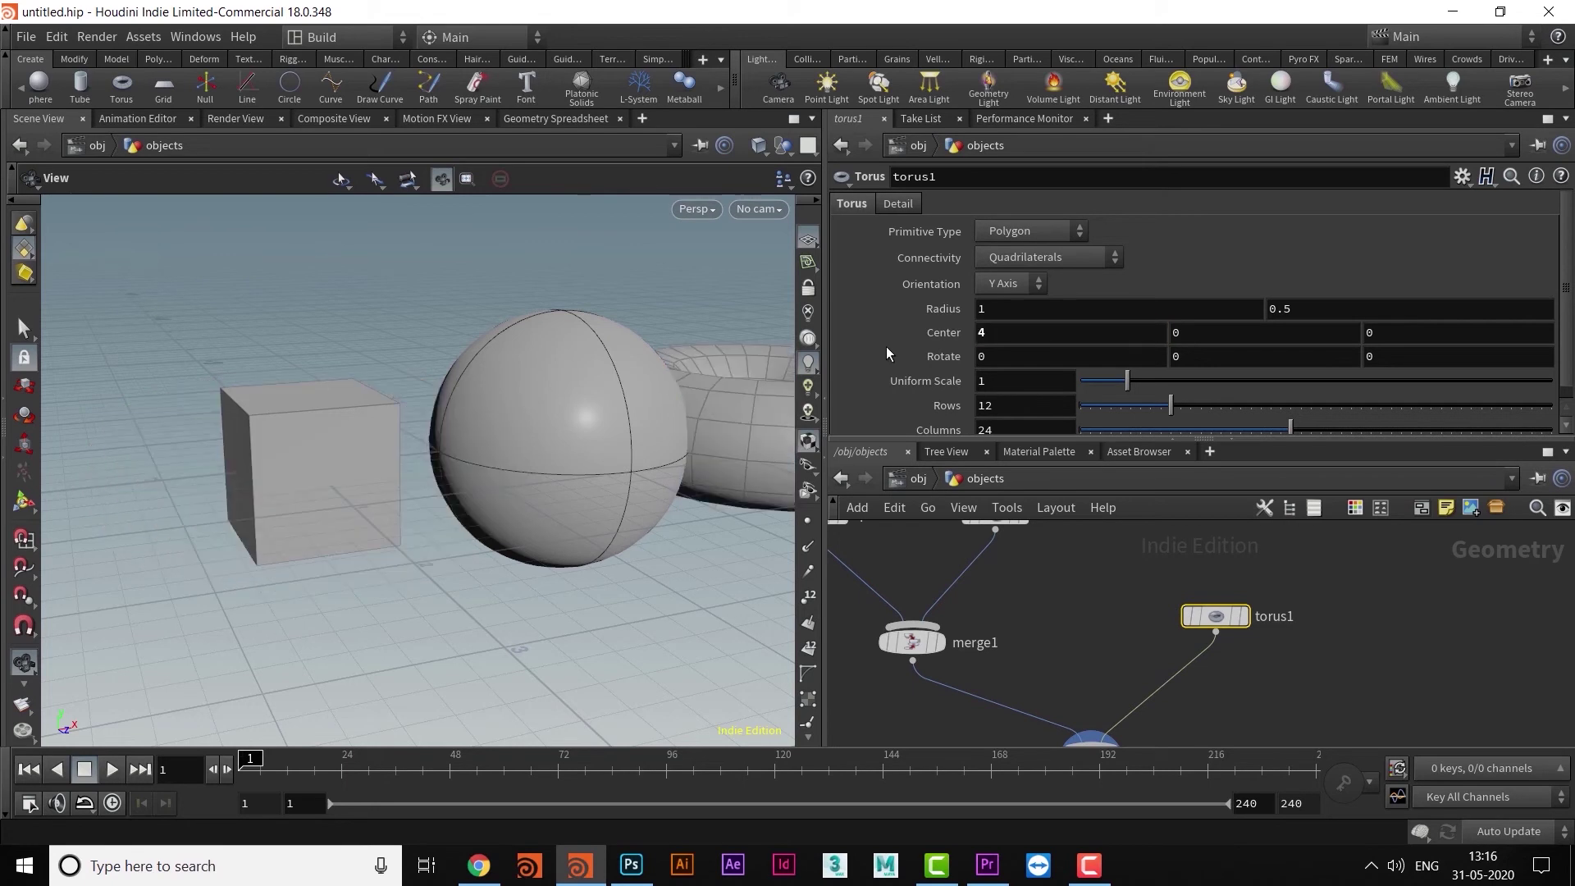
middle_drag(322, 416, 190, 497)
middle_drag(427, 558, 311, 553)
mouse_move(421, 556)
mouse_down()
mouse_move(387, 575)
mouse_move(422, 574)
mouse_up()
drag(953, 341, 848, 336)
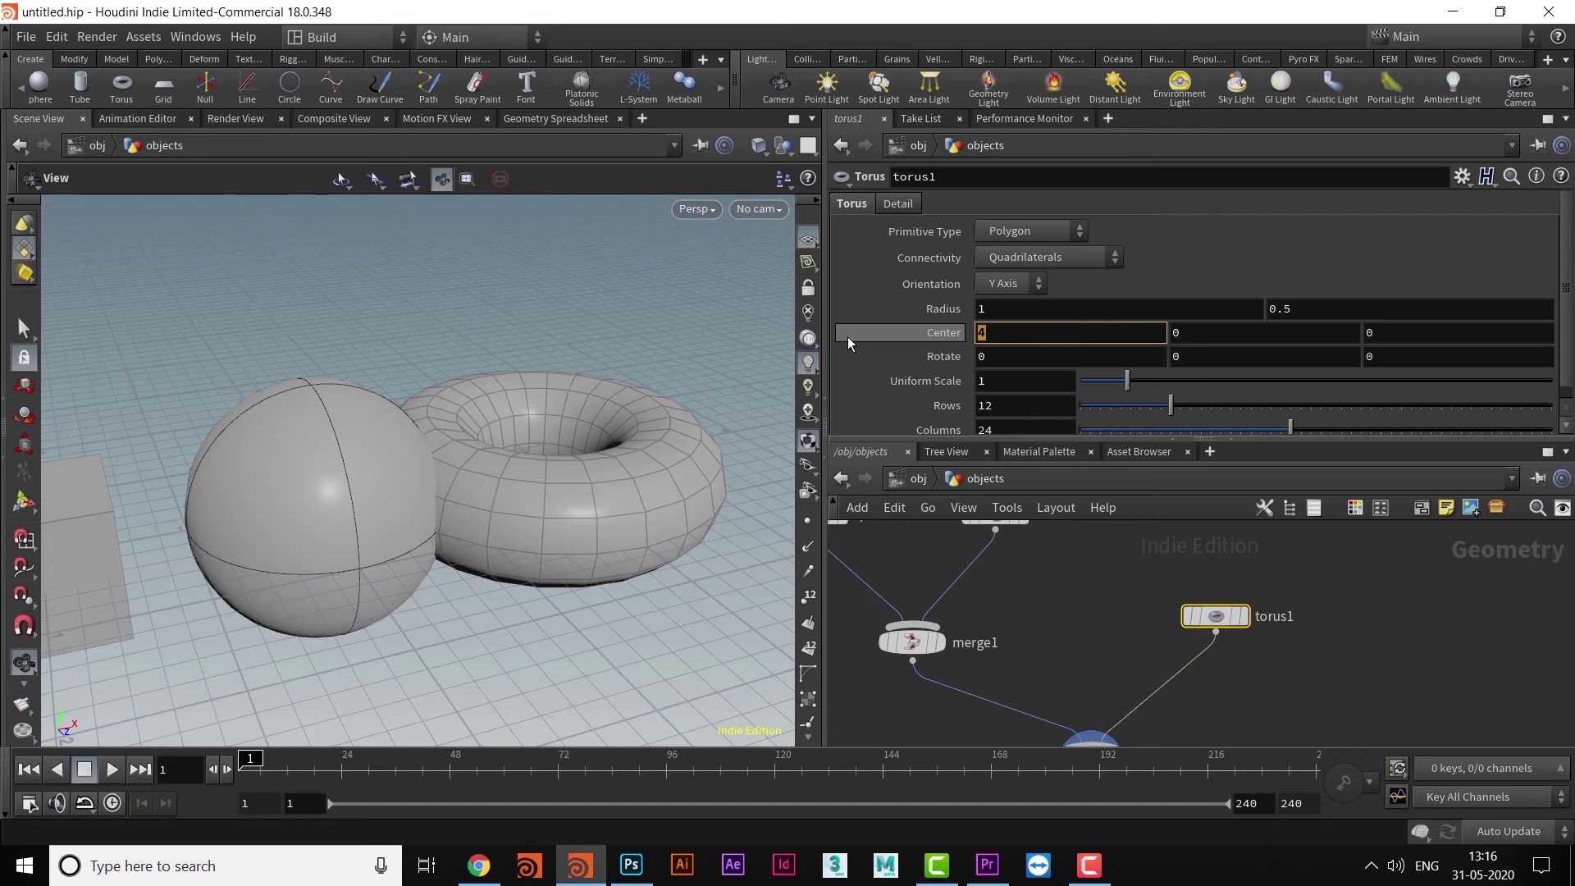
text(5)
key(Return)
right_drag(239, 604, 416, 583)
middle_drag(320, 616, 422, 556)
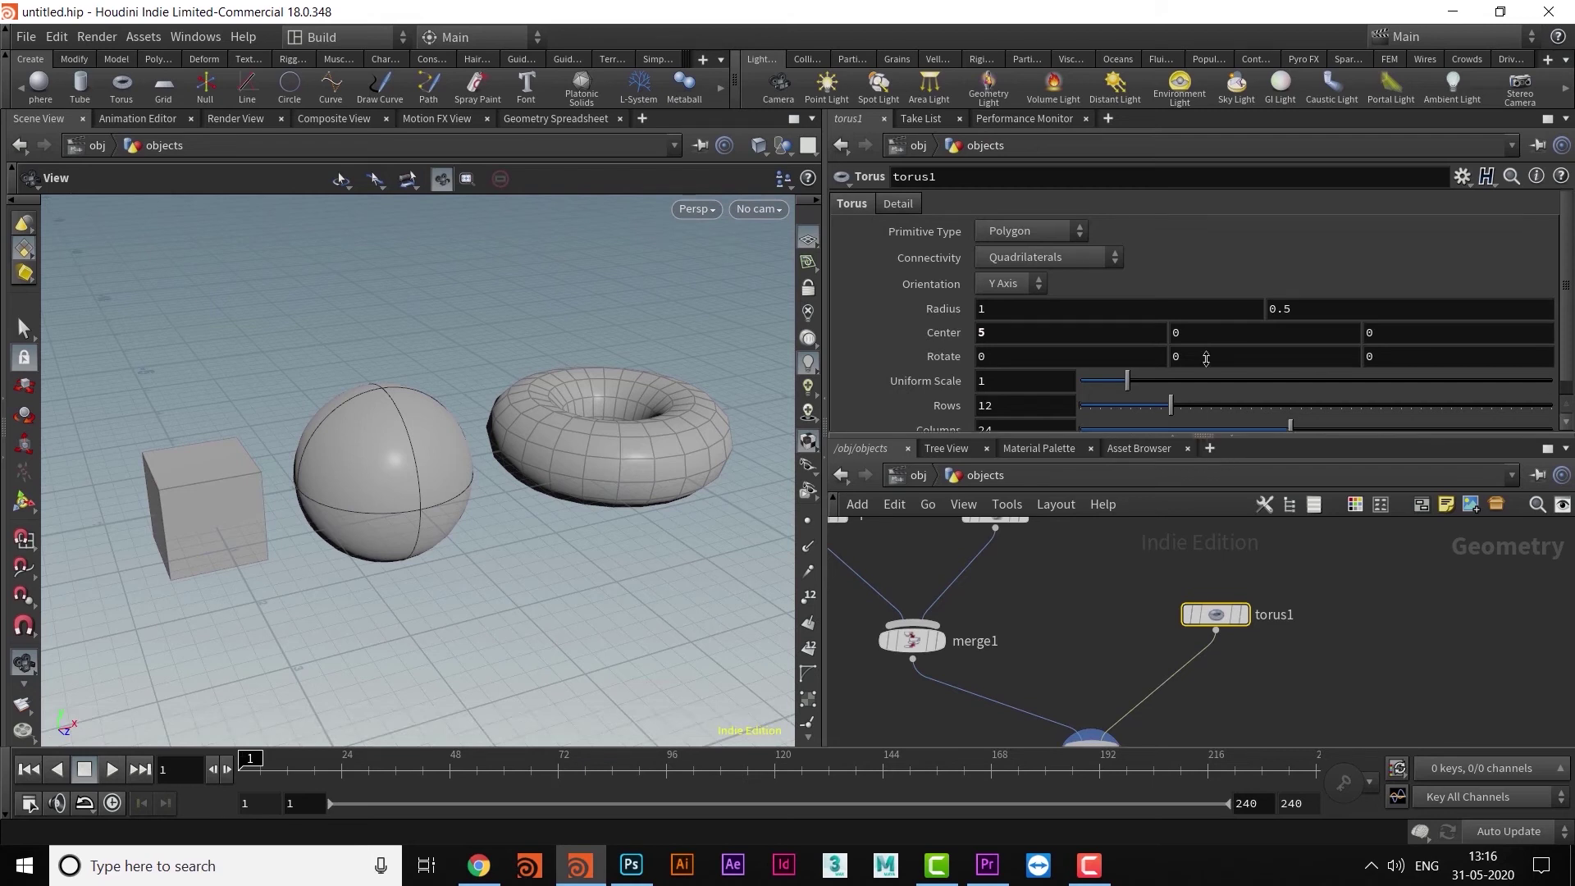
Shrink the parameter pane to give the network editor more room, and nudge torus1 slightly.
drag(1206, 443, 1206, 303)
middle_drag(1030, 580, 1172, 568)
middle_drag(1225, 613, 1193, 578)
drag(1359, 569, 1357, 564)
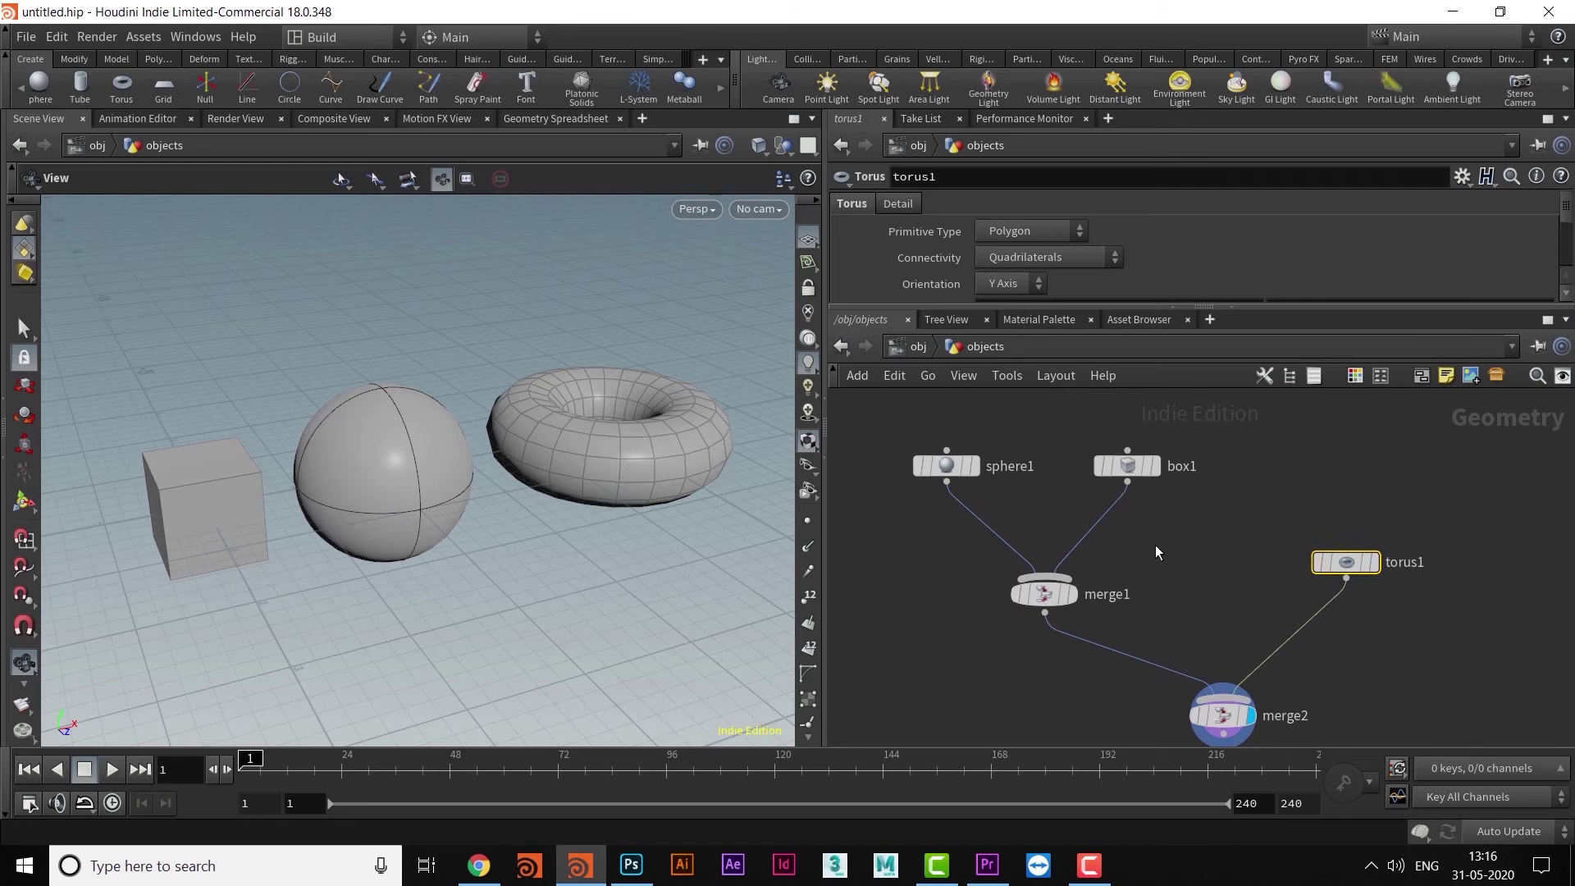
Move sphere1 and box1 together farther up from merge1 and clear the selection.
middle_drag(1155, 545, 1258, 574)
drag(967, 452, 1350, 551)
middle_drag(1236, 542, 1224, 589)
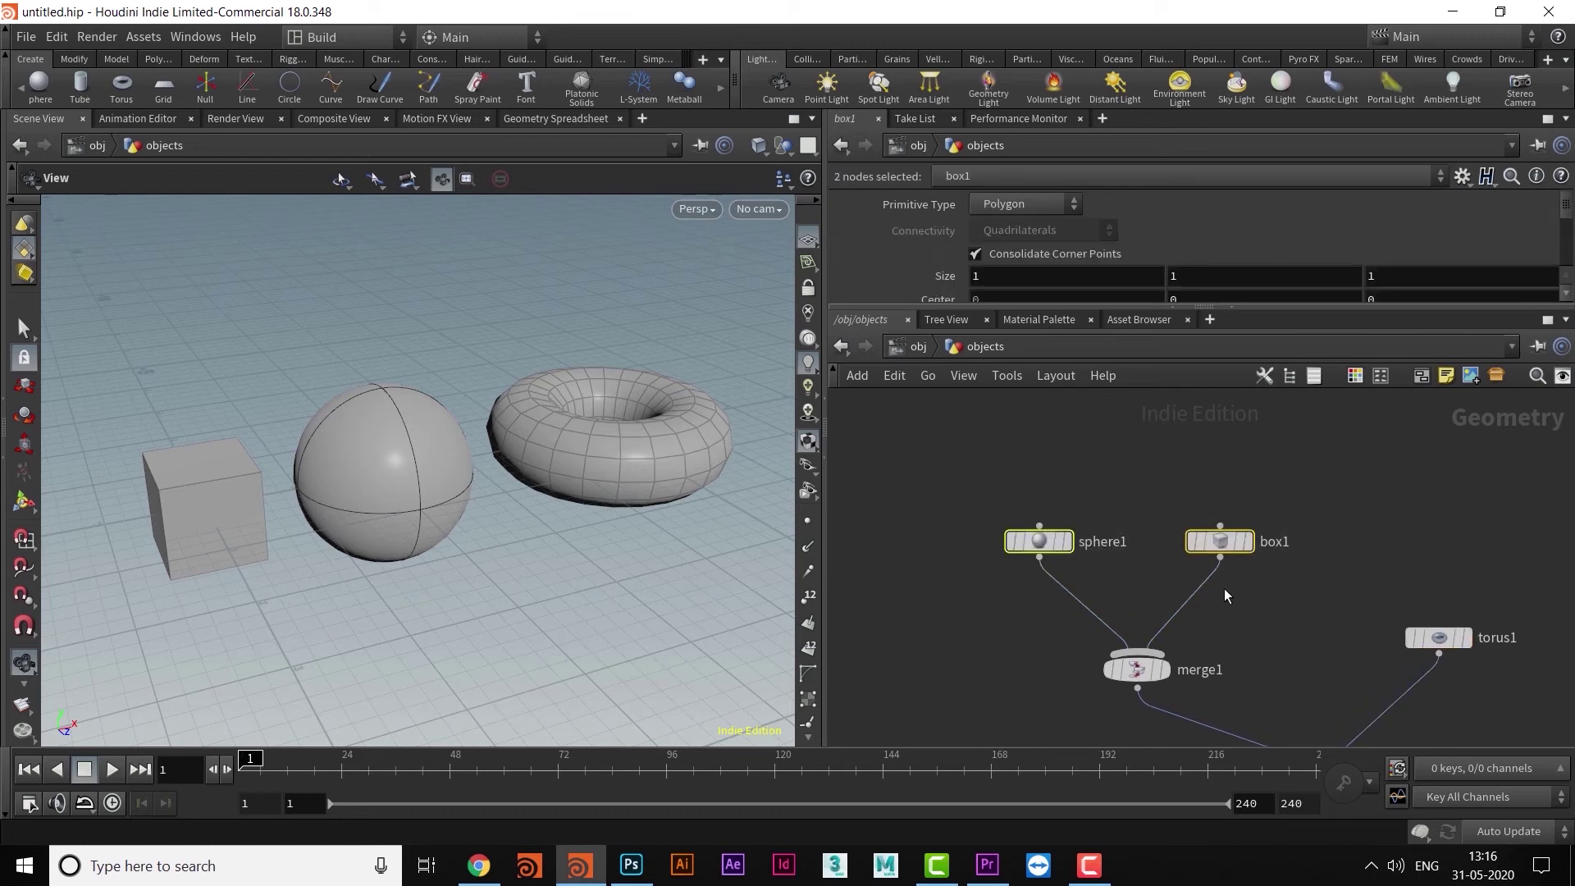
drag(1221, 540, 1223, 485)
scroll(1268, 574, up, 2)
middle_drag(1237, 565, 1214, 553)
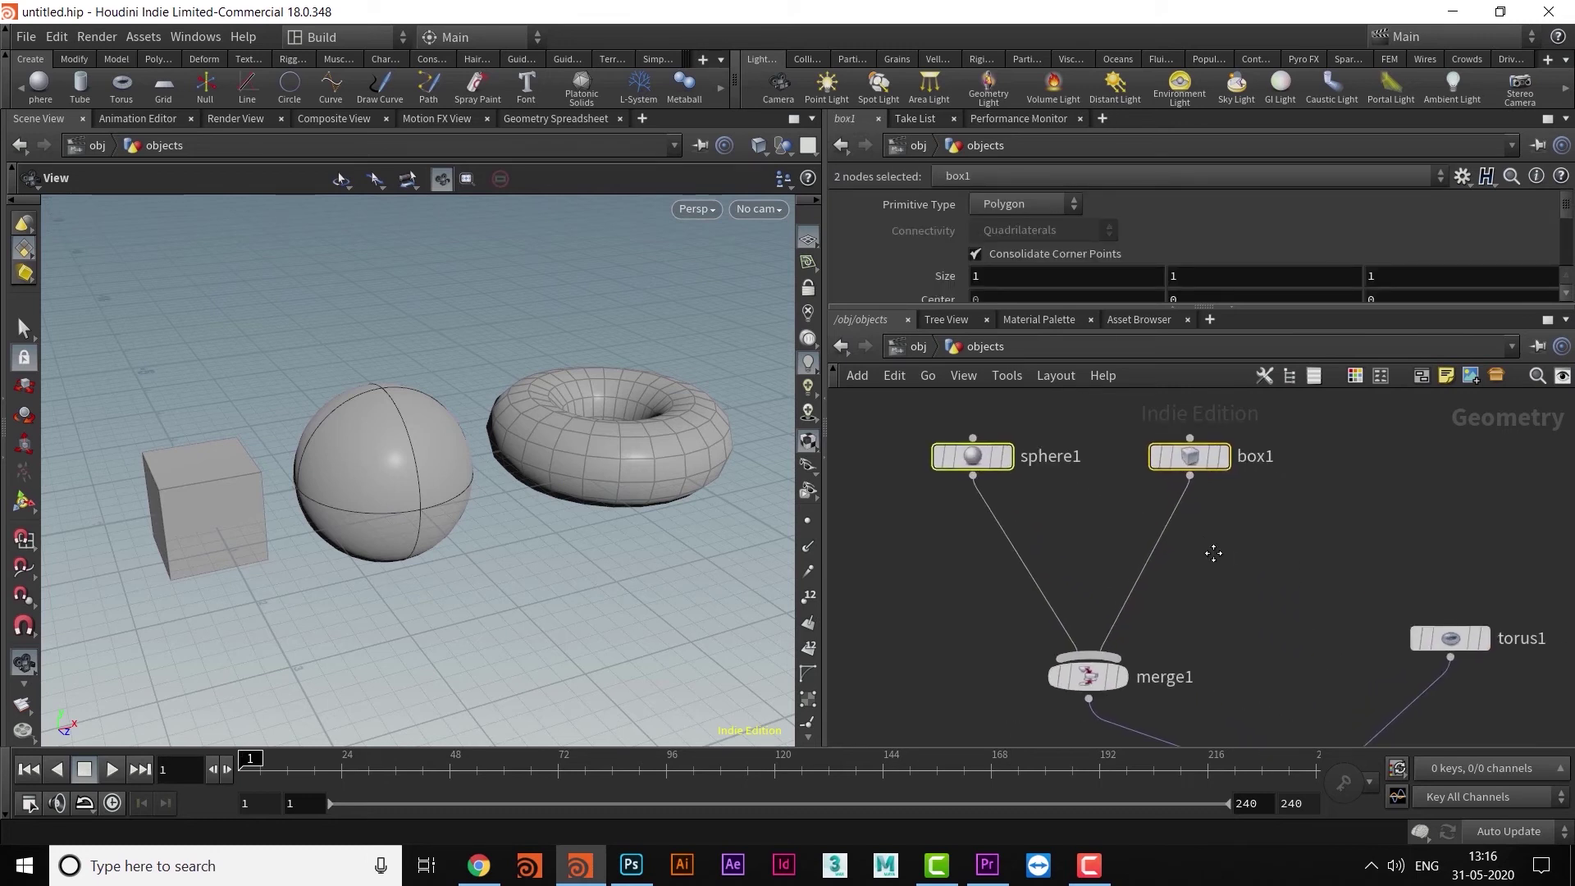
click(1235, 546)
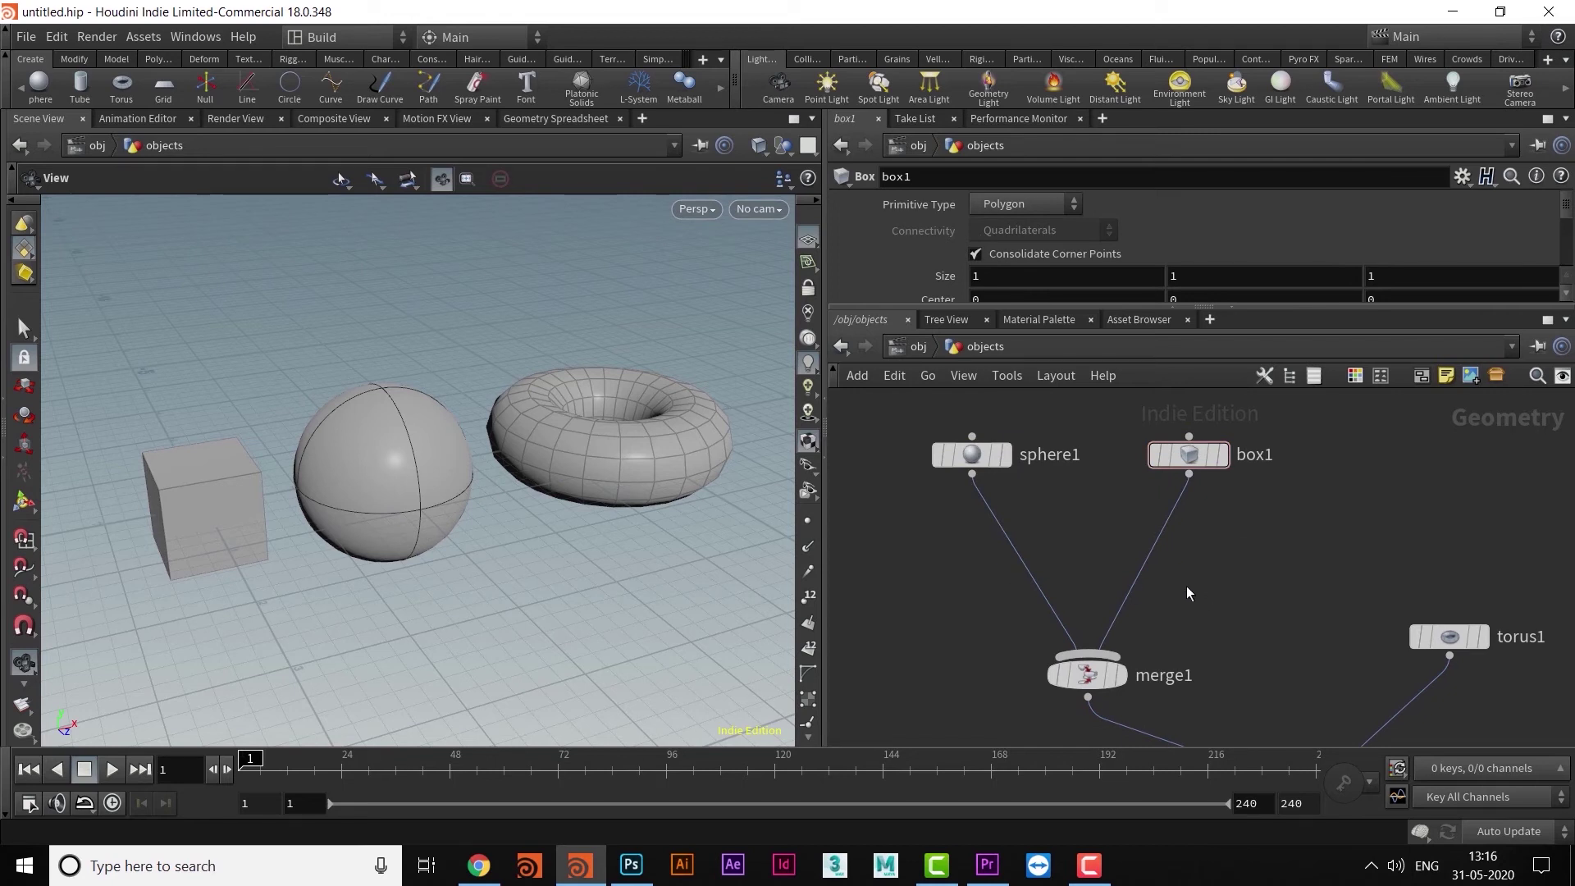
Shake box1 loose from its wire to merge1, reconnect it to merge1 and place it level with sphere1.
middle_drag(1242, 551, 1198, 549)
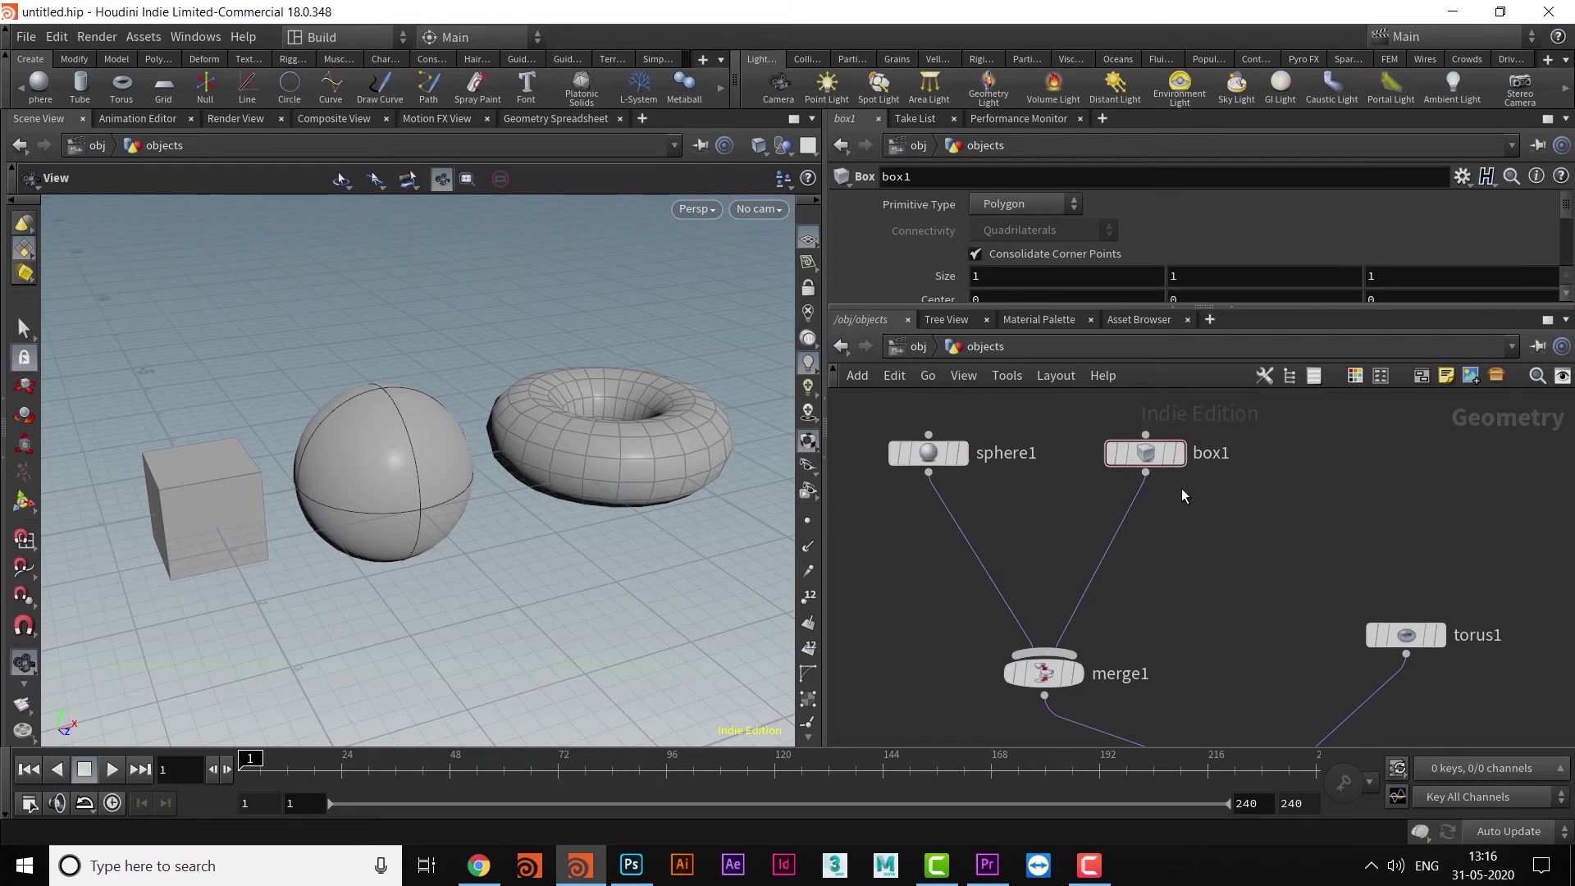
mouse_move(1140, 462)
mouse_down()
mouse_move(1232, 560)
mouse_move(1138, 519)
mouse_move(1092, 529)
mouse_move(1058, 543)
mouse_move(1076, 600)
mouse_move(1128, 499)
mouse_up()
middle_drag(1179, 564, 1158, 566)
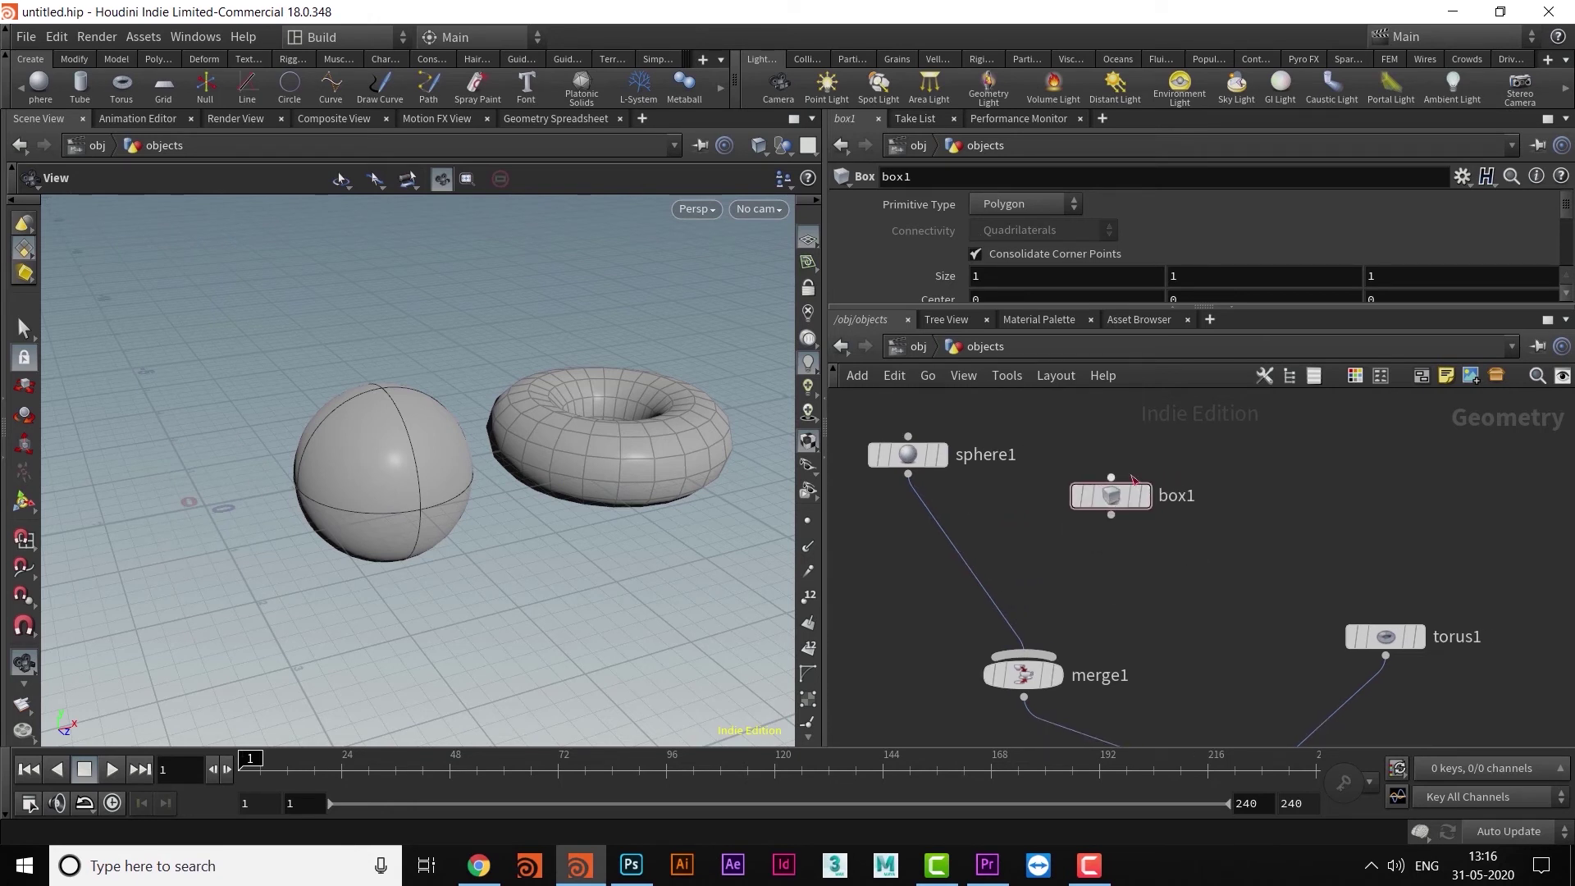
drag(1118, 498, 1035, 652)
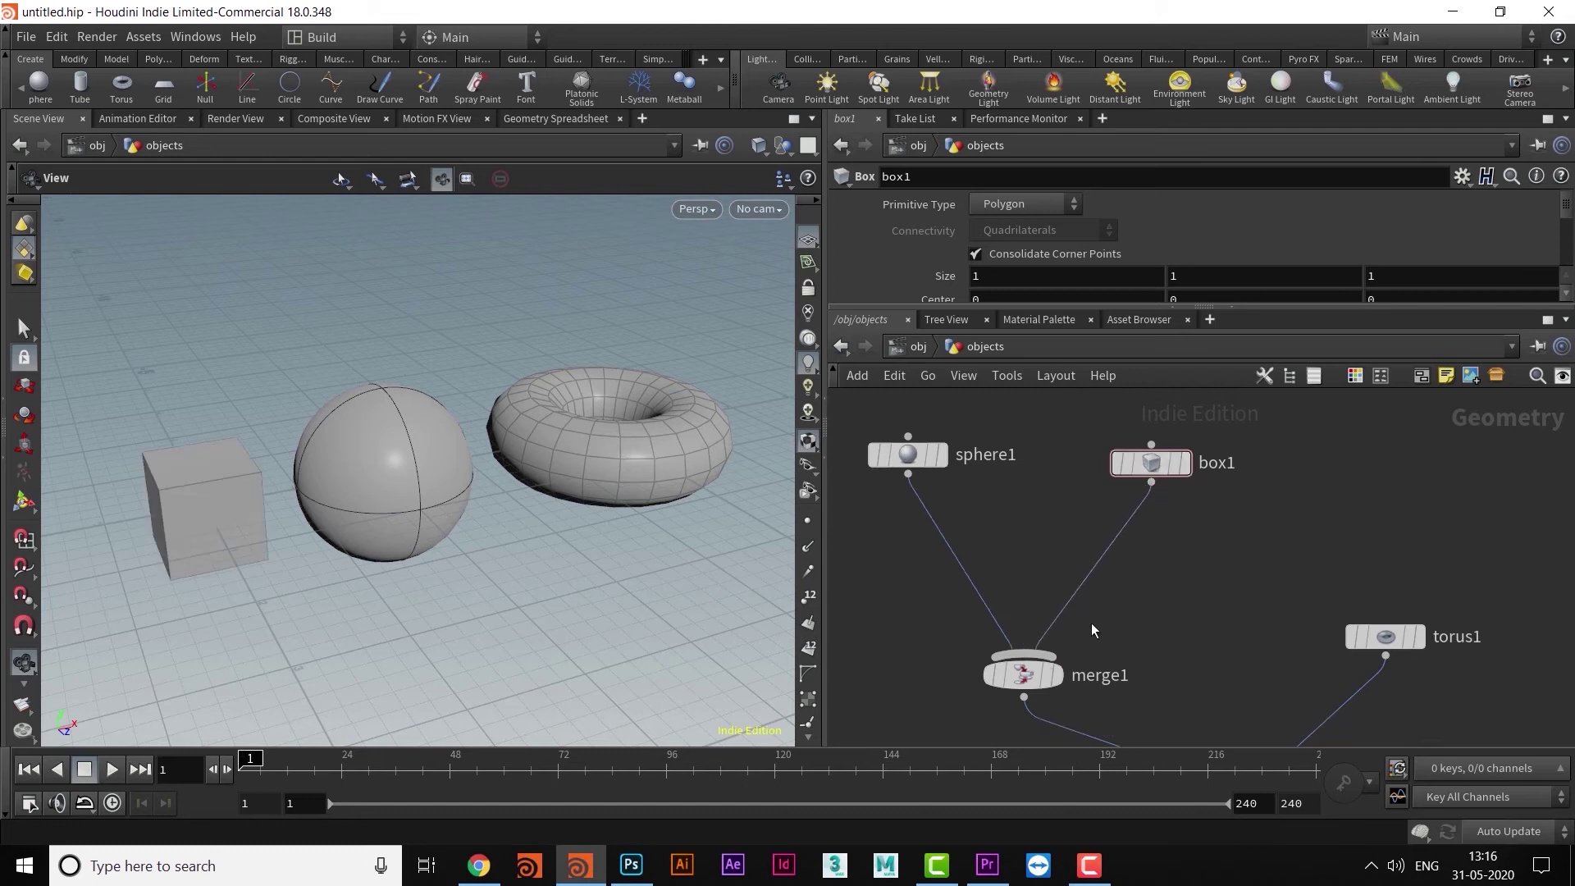
mouse_move(1155, 464)
mouse_down()
mouse_move(1125, 476)
mouse_move(1236, 523)
mouse_move(1162, 509)
mouse_move(1035, 654)
mouse_up()
drag(1170, 510, 1162, 450)
middle_drag(1157, 543, 1225, 558)
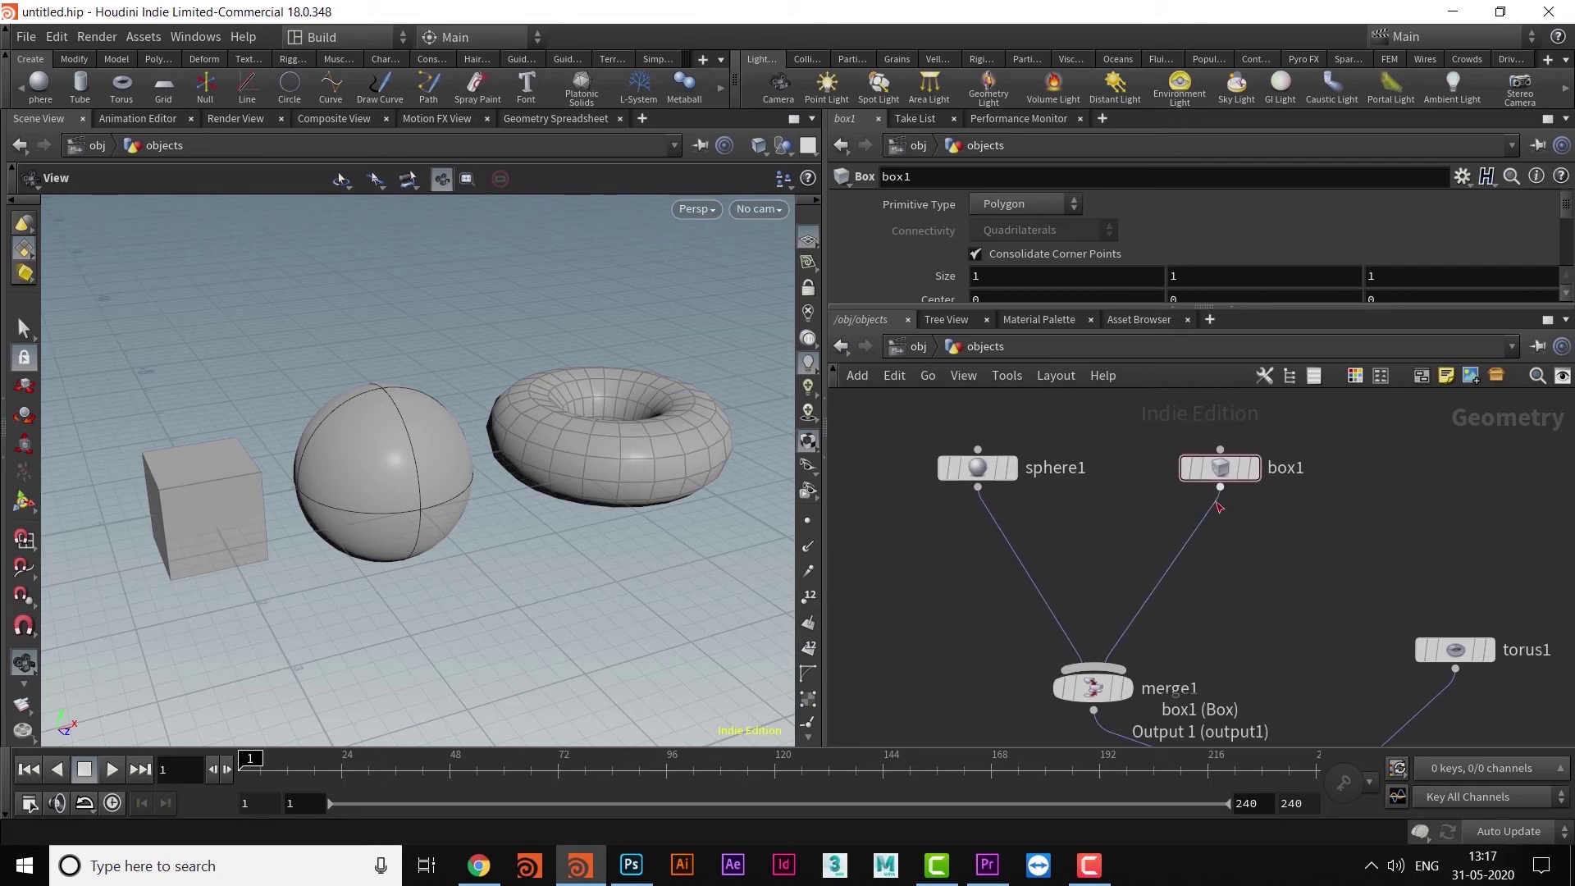
Cut the wire between box1 and merge1, and undo the cut.
key(y)
drag(1141, 558, 1238, 612)
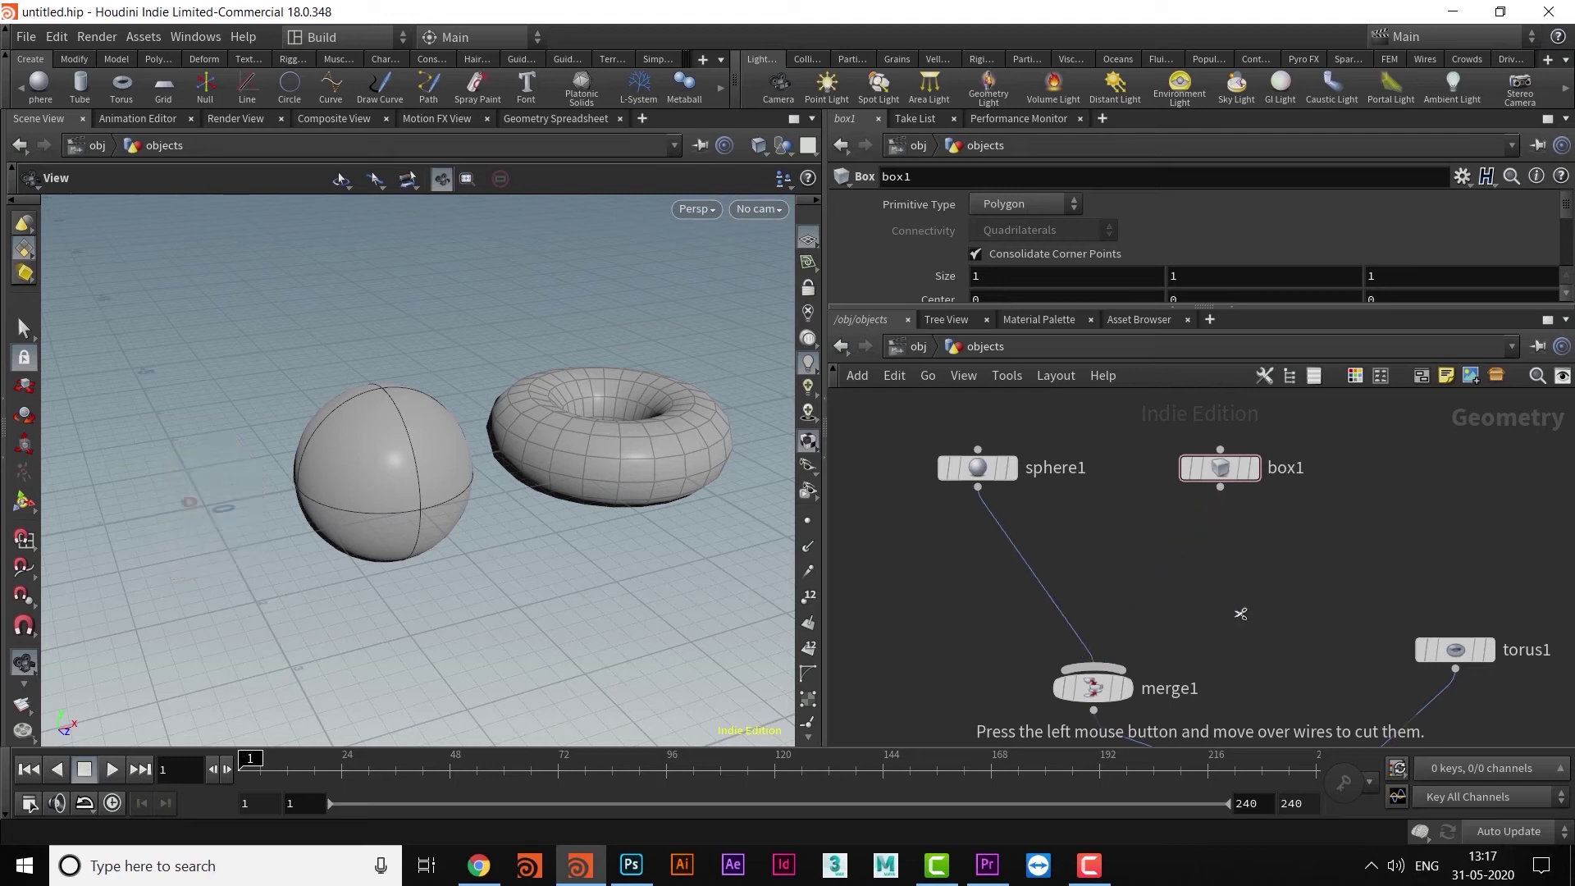
key(ctrl+z)
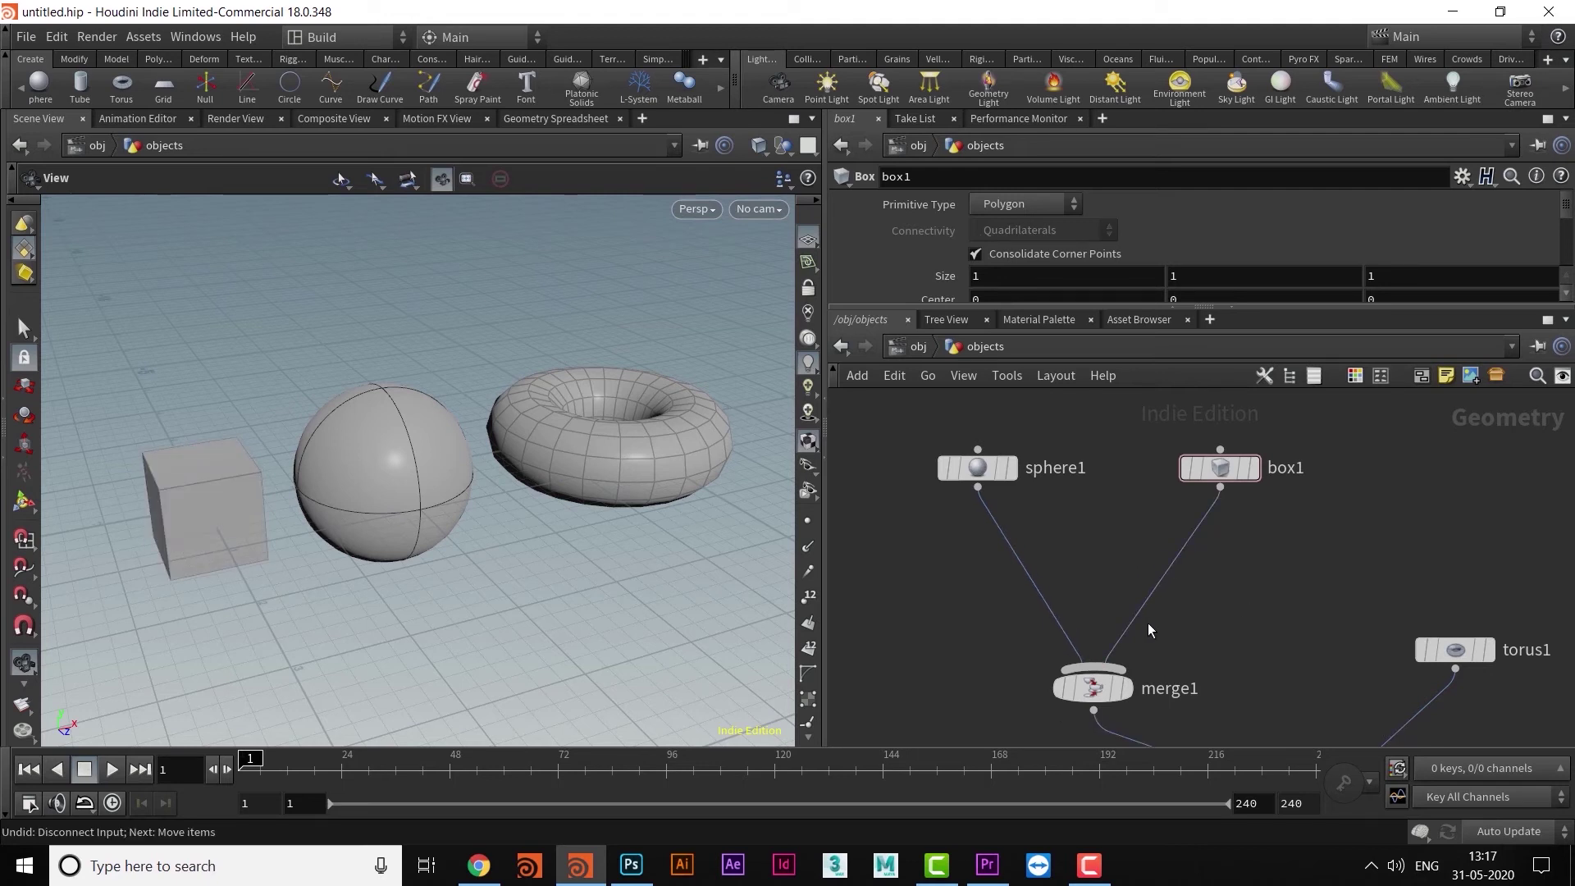
Cut the wires from sphere1 and box1 to merge1 in a single stroke.
middle_drag(1237, 573, 1248, 591)
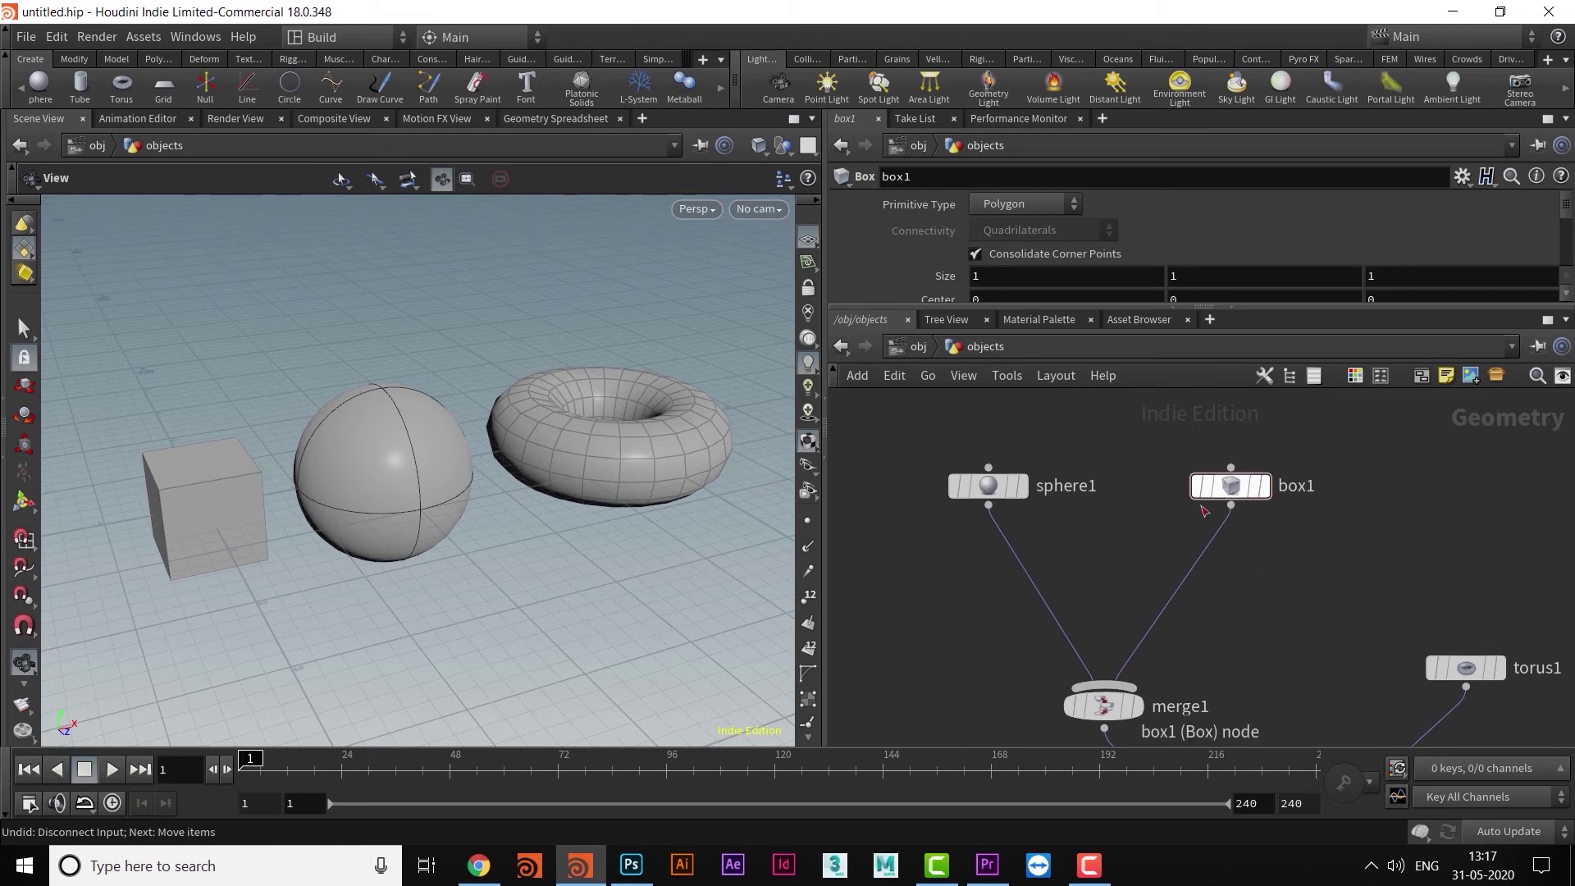
scroll(1244, 584, down, 2)
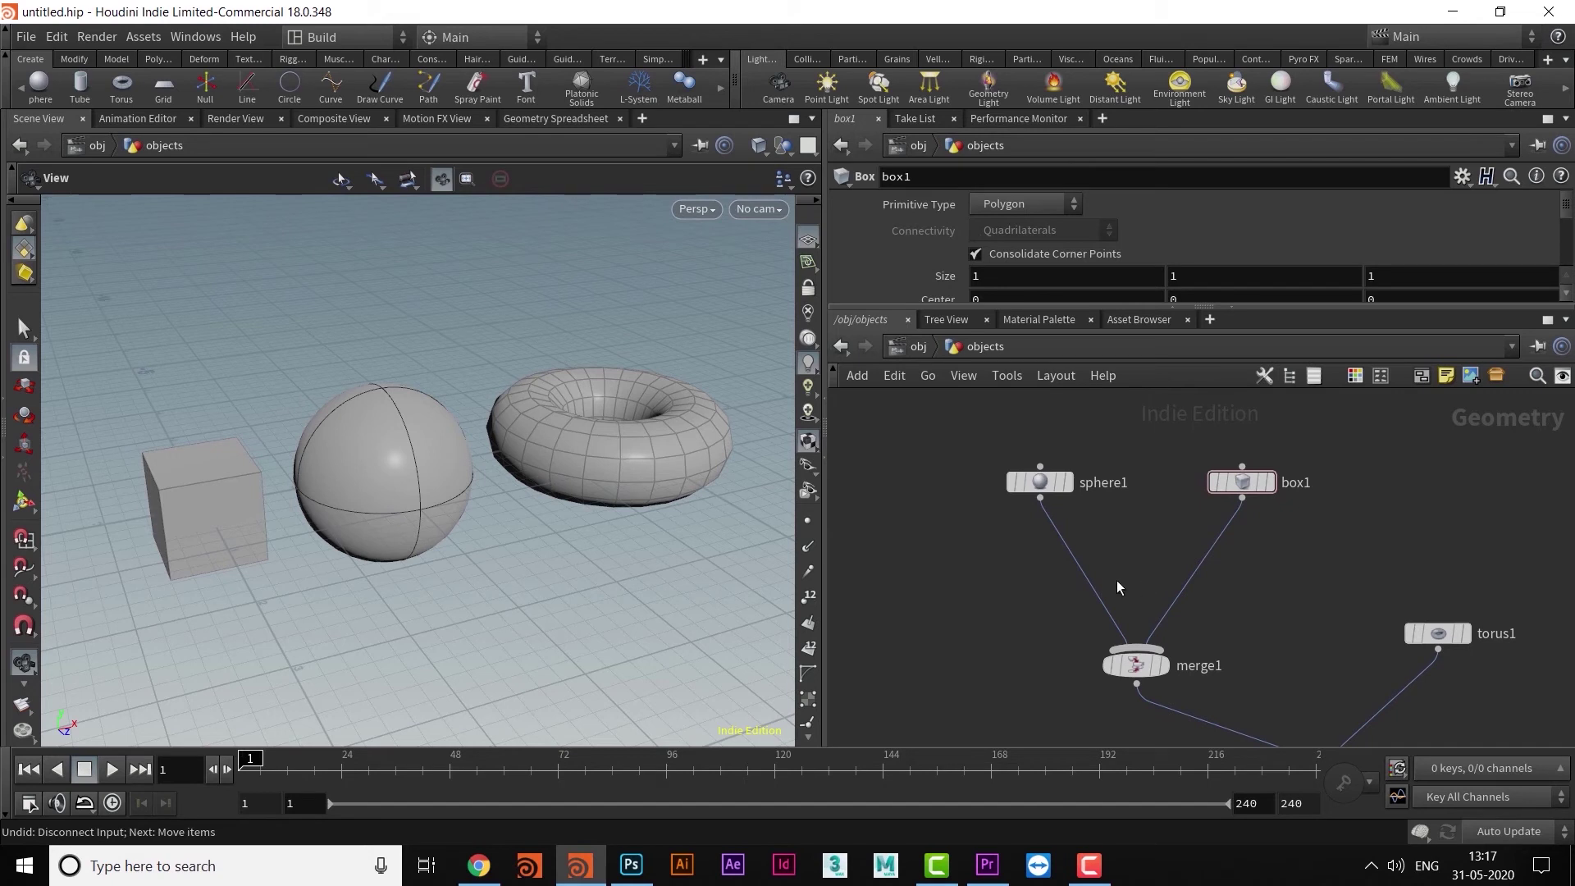
key(y)
drag(1002, 563, 1343, 587)
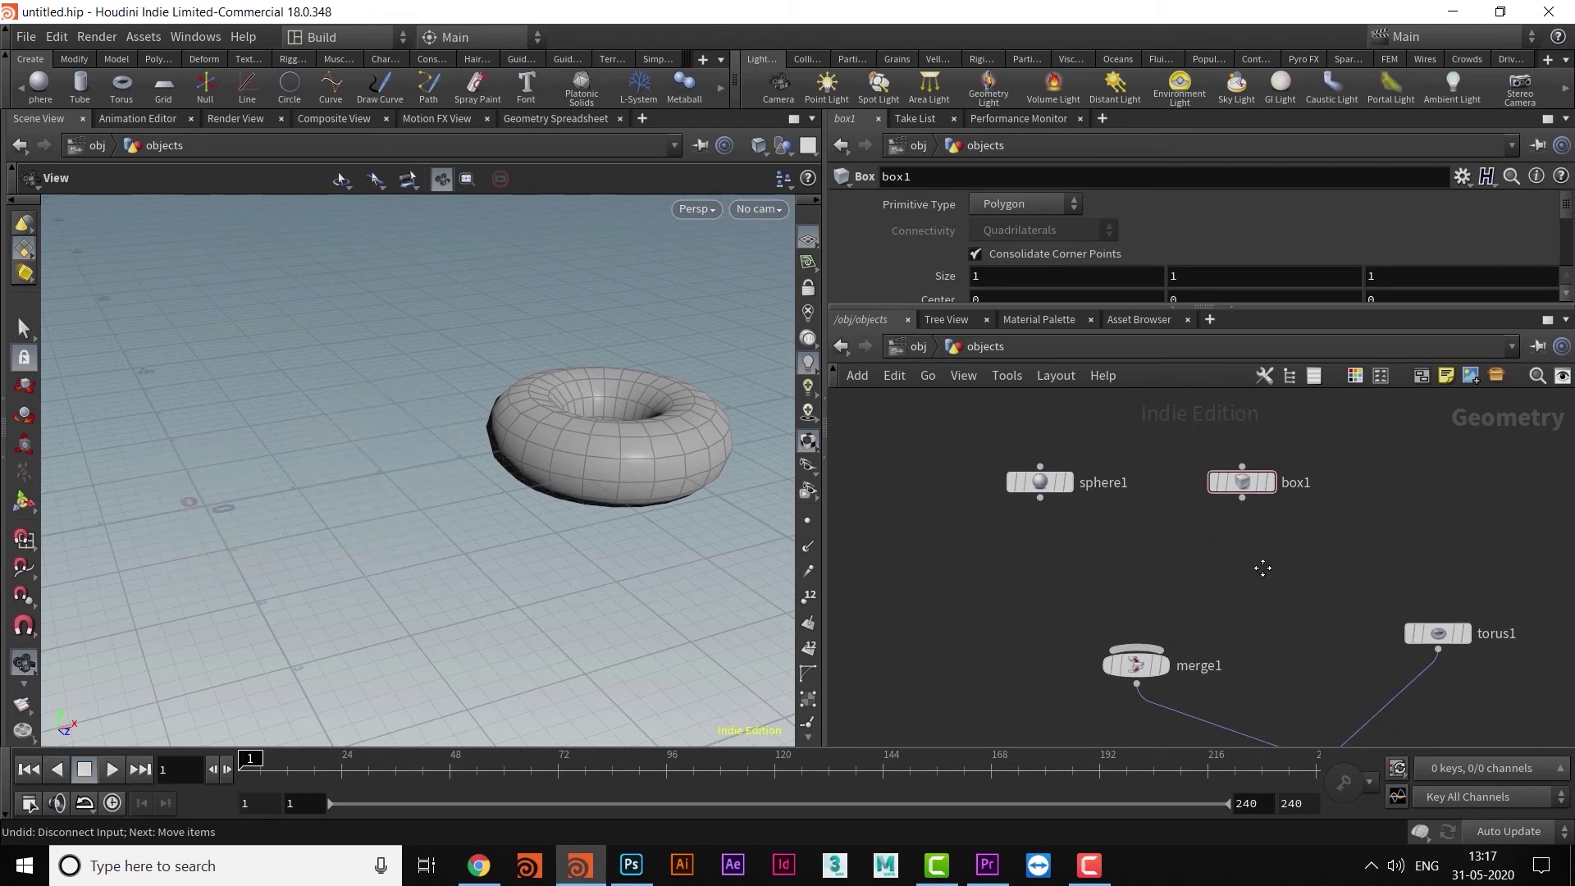
middle_drag(1262, 566, 1253, 567)
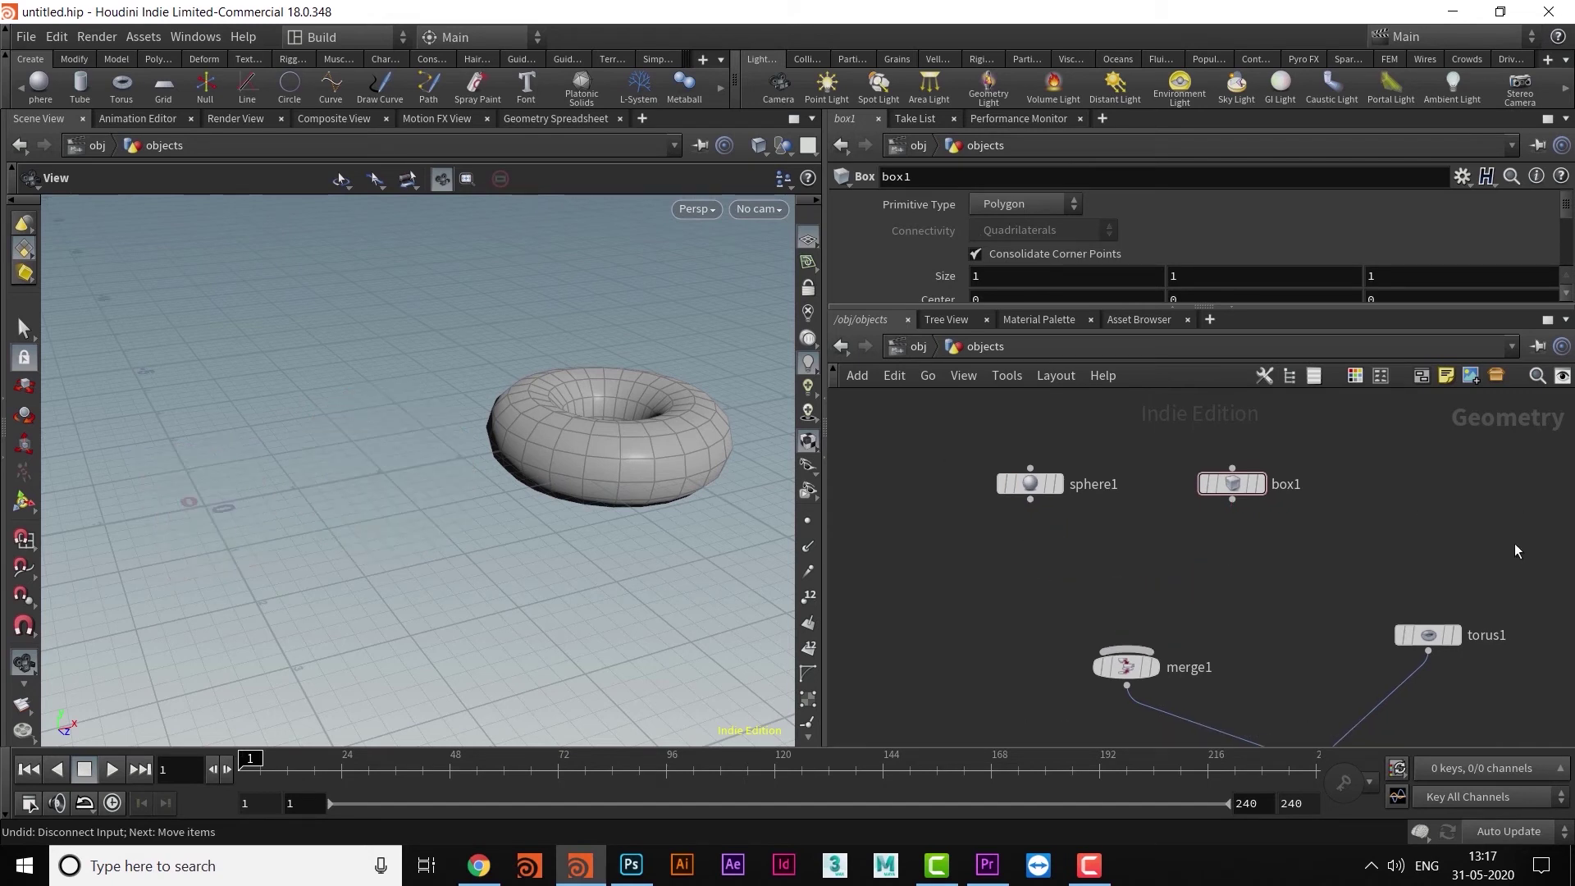
Duplicate box1 twice, placing the copies in a row beside it.
middle_drag(1516, 546, 1495, 537)
drag(1215, 485, 1484, 474)
middle_drag(1441, 527, 1371, 525)
scroll(1373, 531, down, 2)
Select sphere1 and the three box nodes and wire all their outputs into merge1 at once.
drag(909, 423, 1477, 509)
scroll(1204, 533, up, 1)
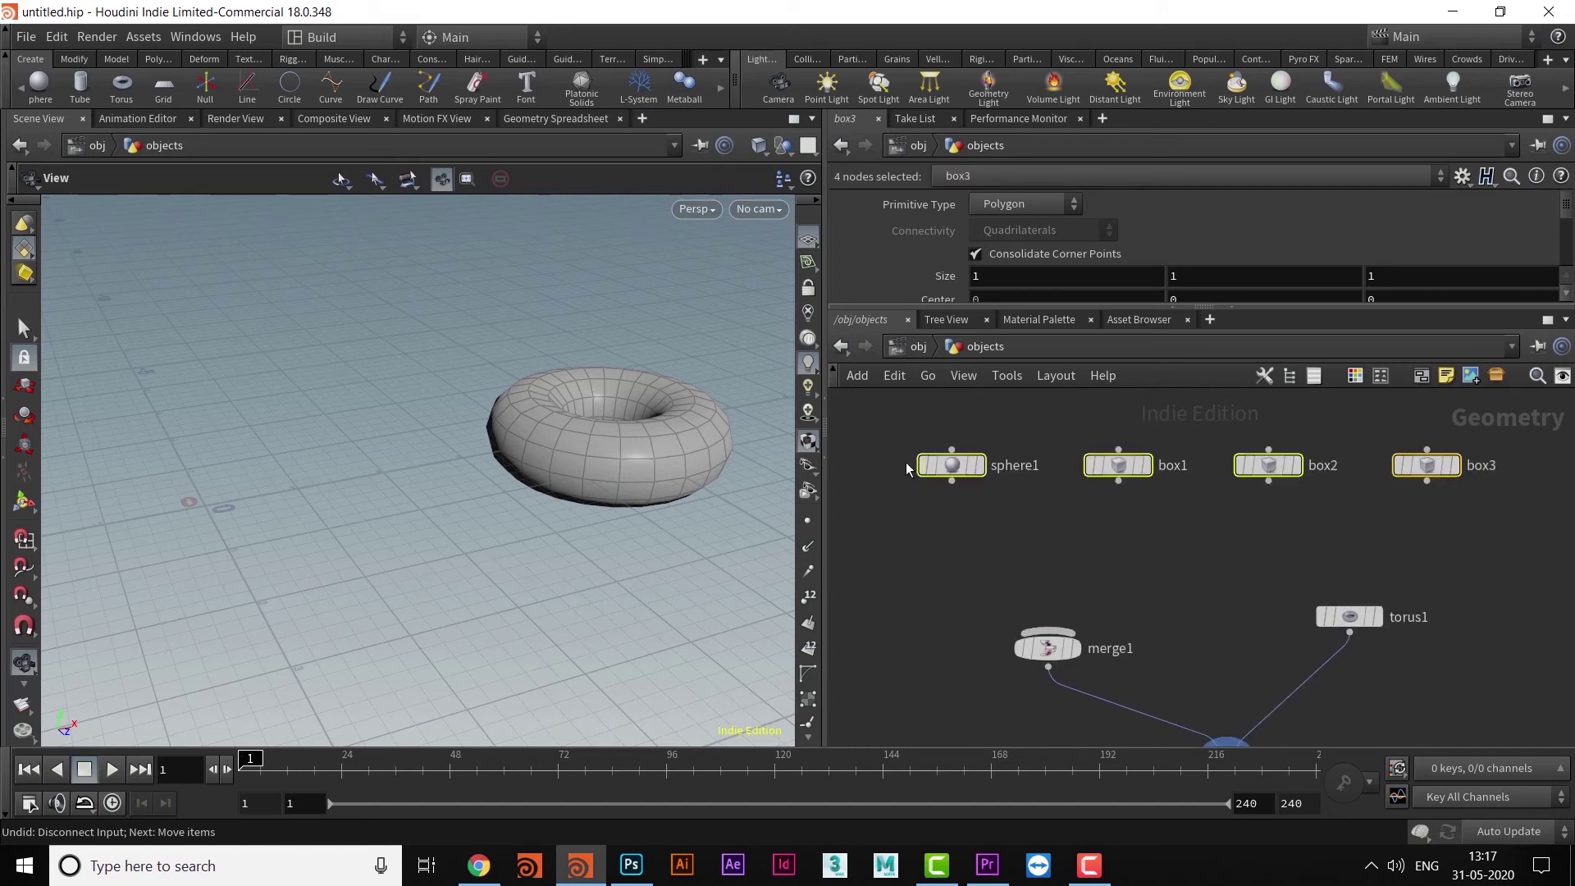
drag(951, 481, 1064, 615)
middle_drag(1160, 634, 1217, 622)
scroll(1187, 645, down, 1)
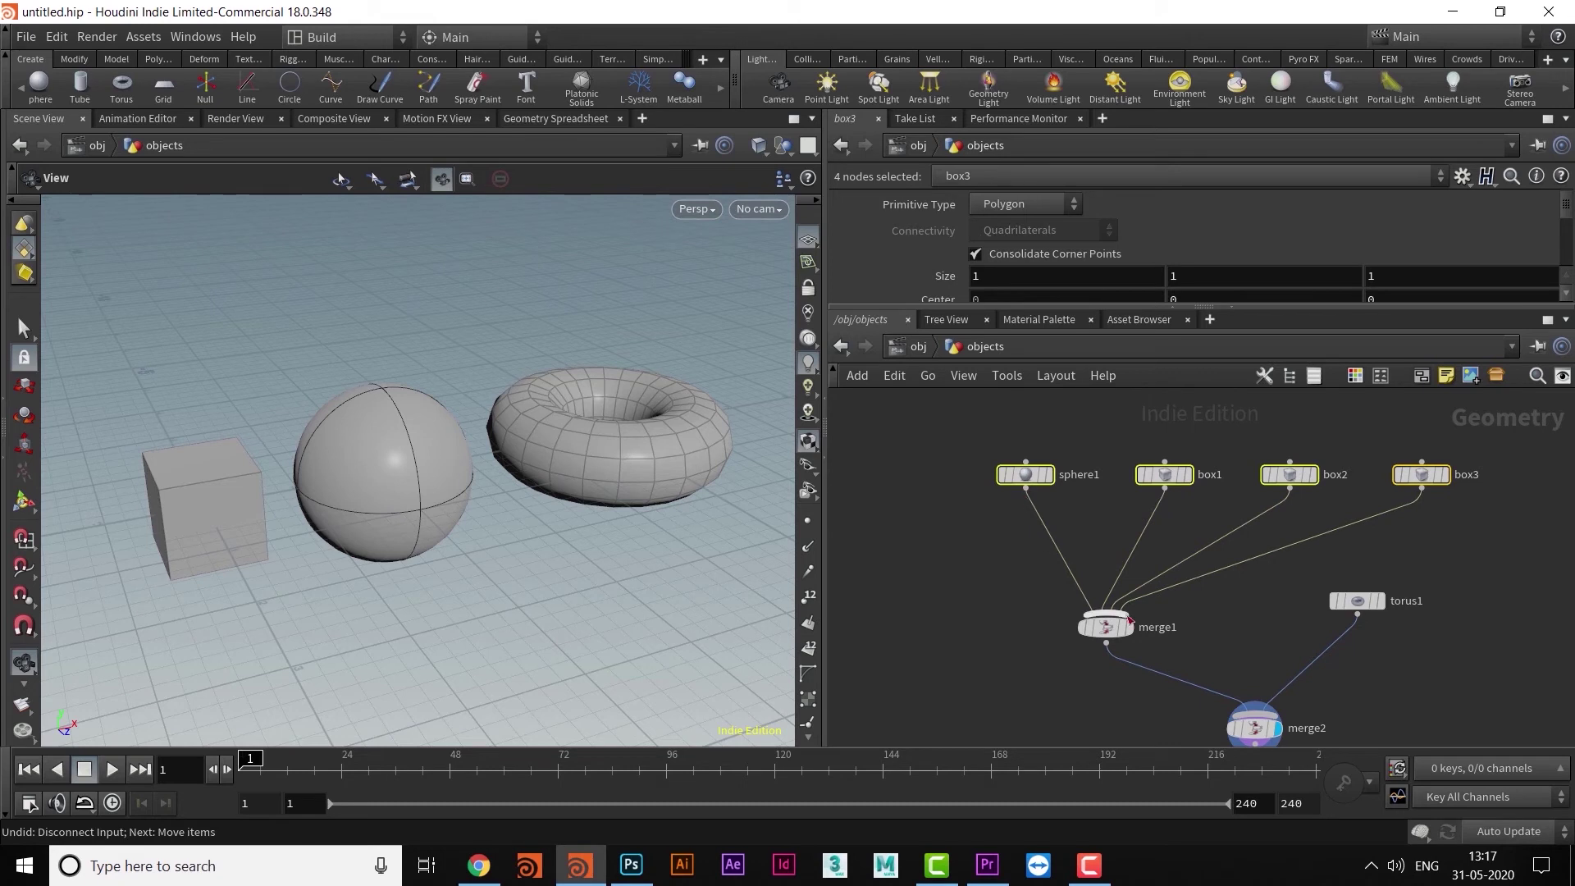
Shift sphere1 and the three box nodes together to the left so that the row is centred above merge1.
scroll(1252, 611, down, 1)
middle_drag(1283, 595, 1212, 616)
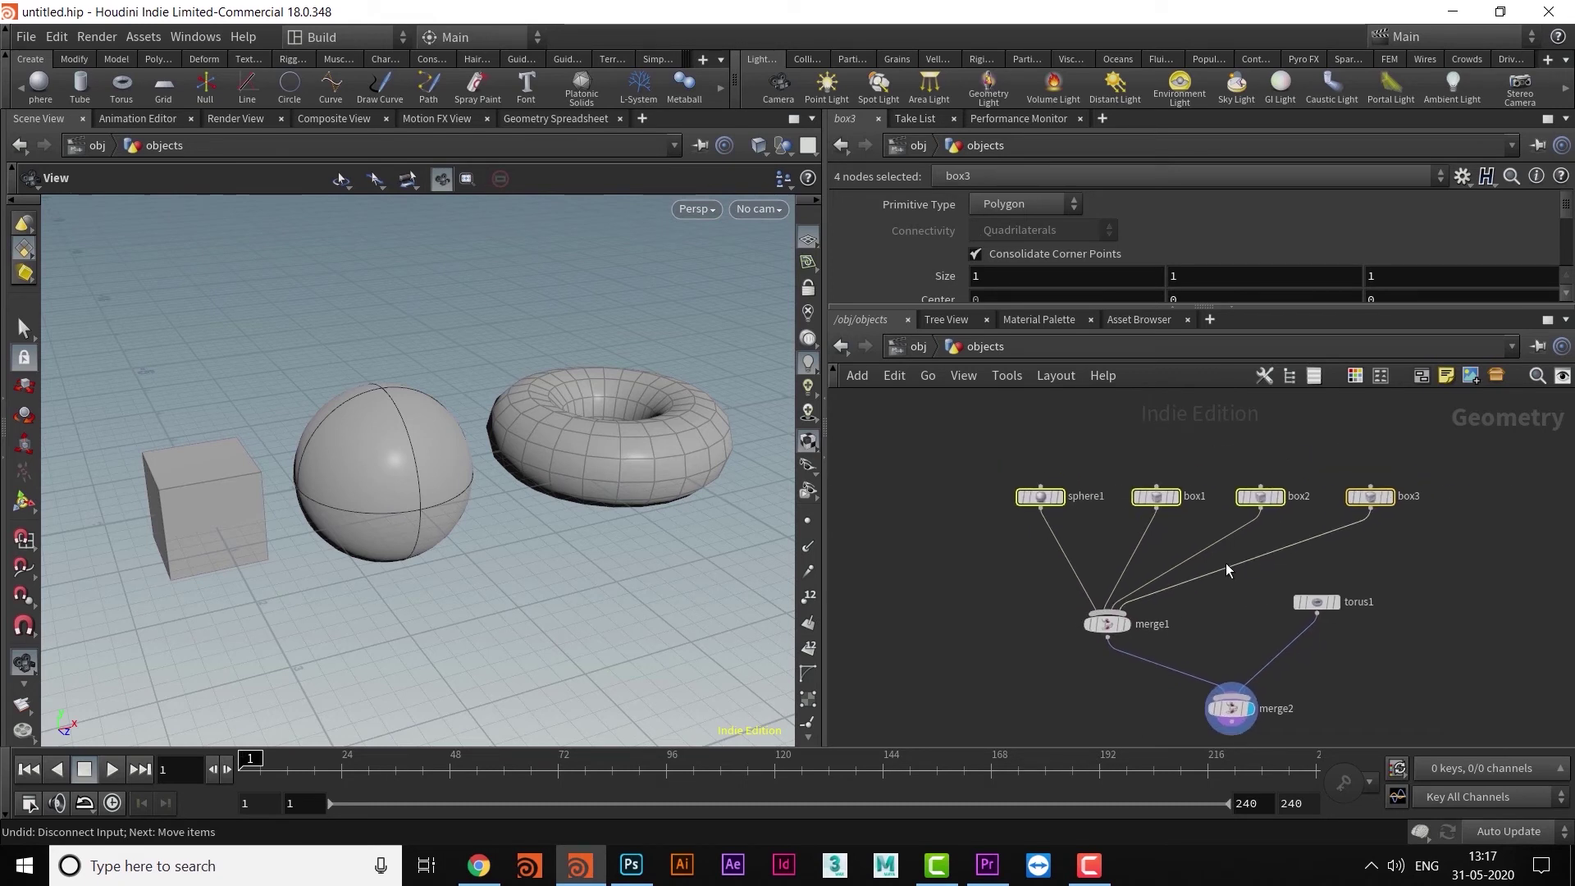
drag(961, 426, 1244, 491)
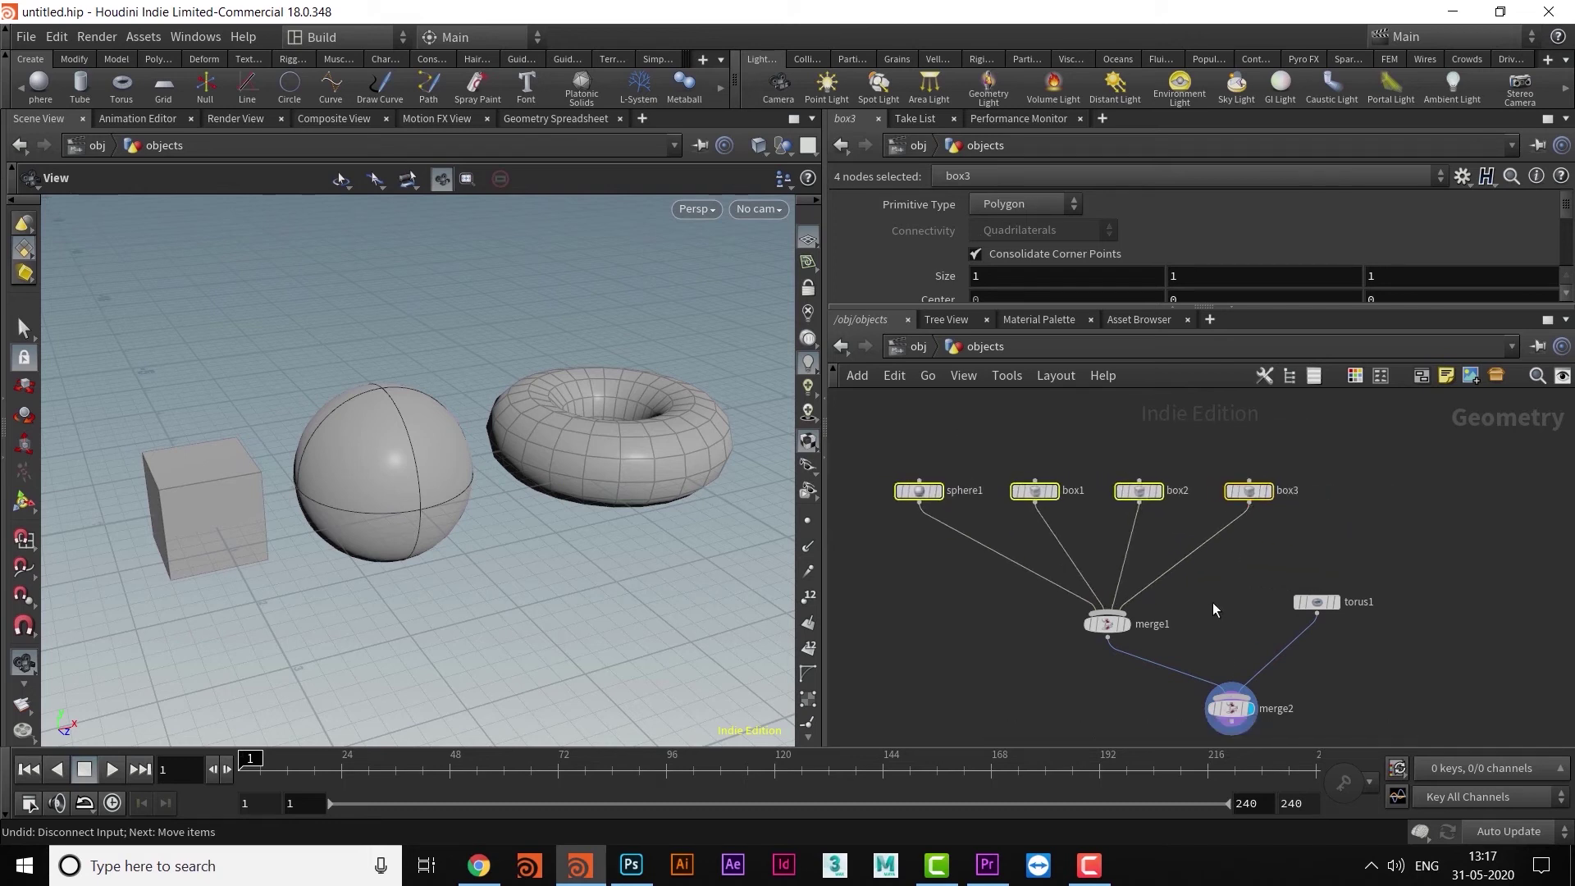
Change the network wiring style to Rounded and deselect the four primitive nodes.
scroll(1214, 609, up, 1)
middle_drag(1247, 563, 1356, 578)
drag(913, 456, 1434, 558)
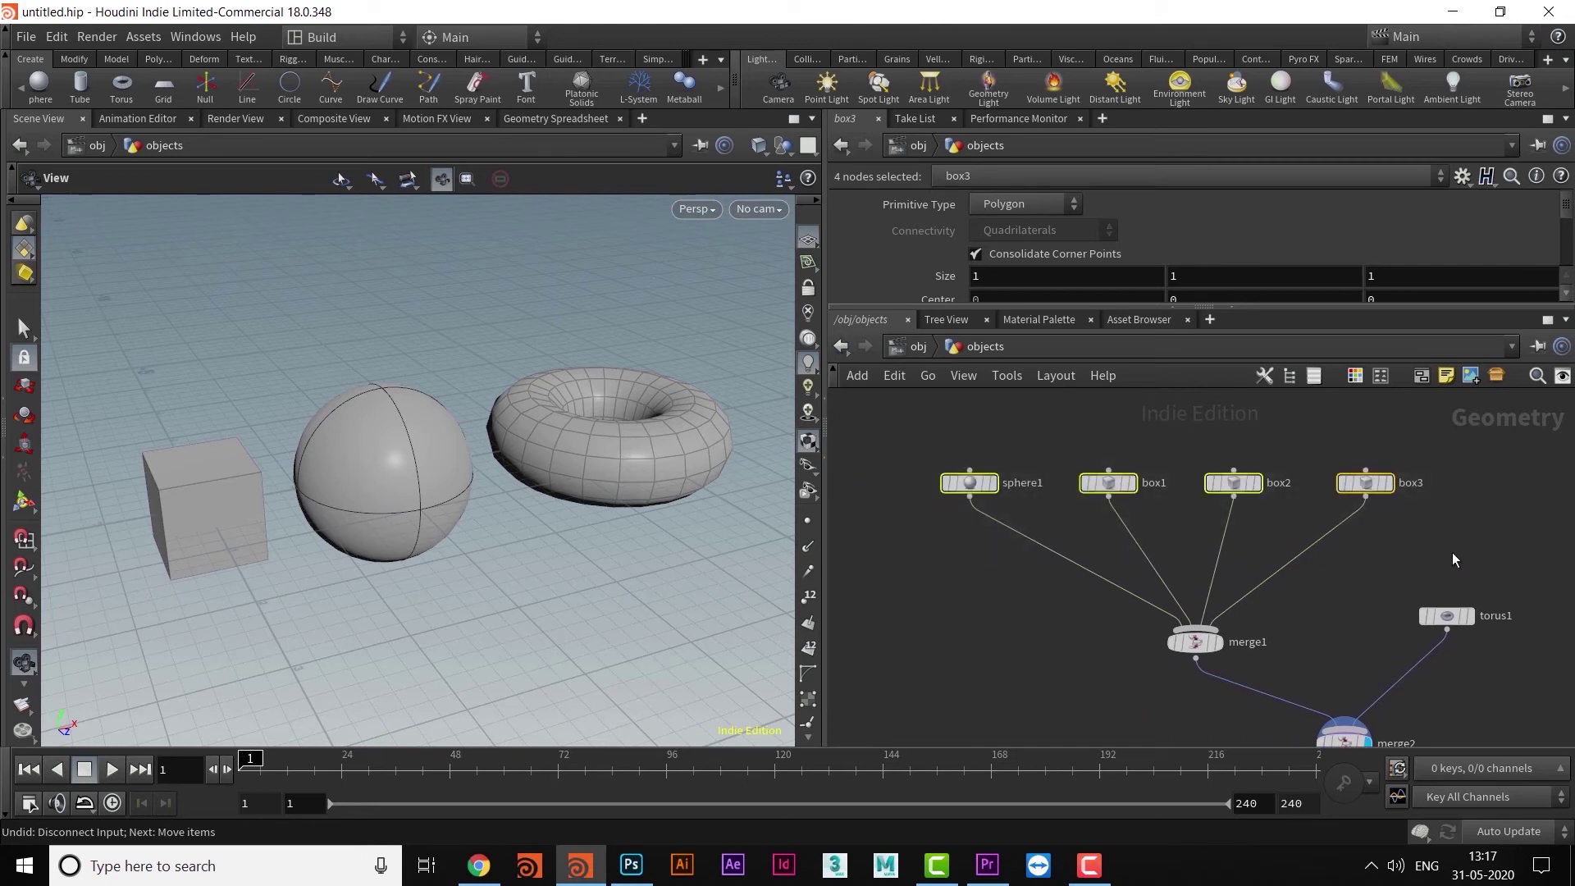
key(shift+s)
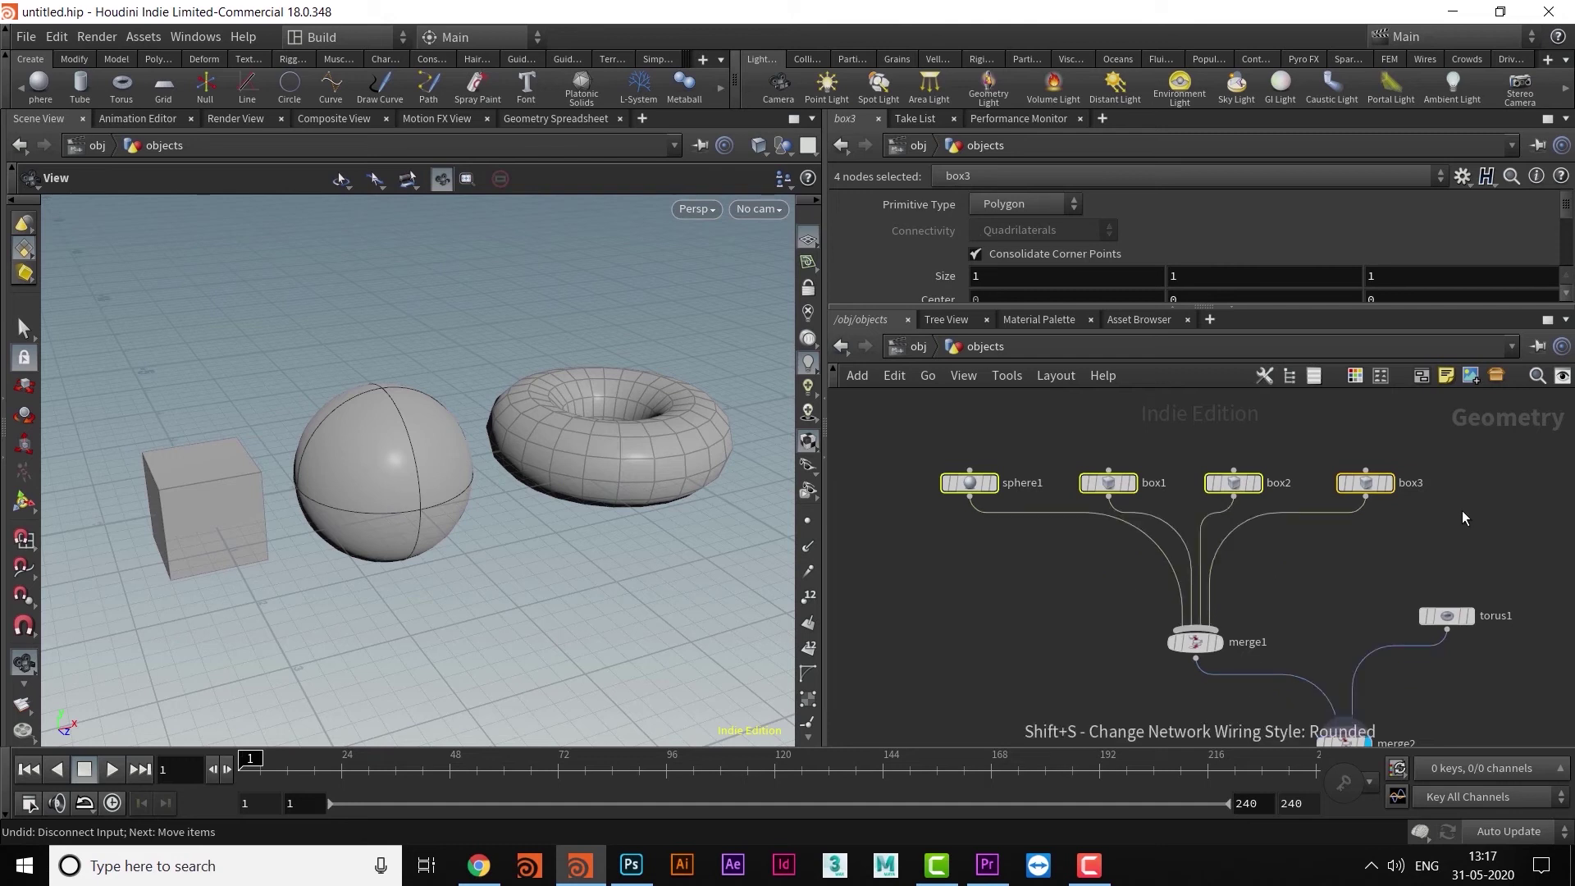
click(1338, 564)
scroll(1306, 597, down, 1)
mouse_move(1292, 606)
middle_down()
mouse_move(1301, 576)
mouse_move(1277, 613)
middle_up()
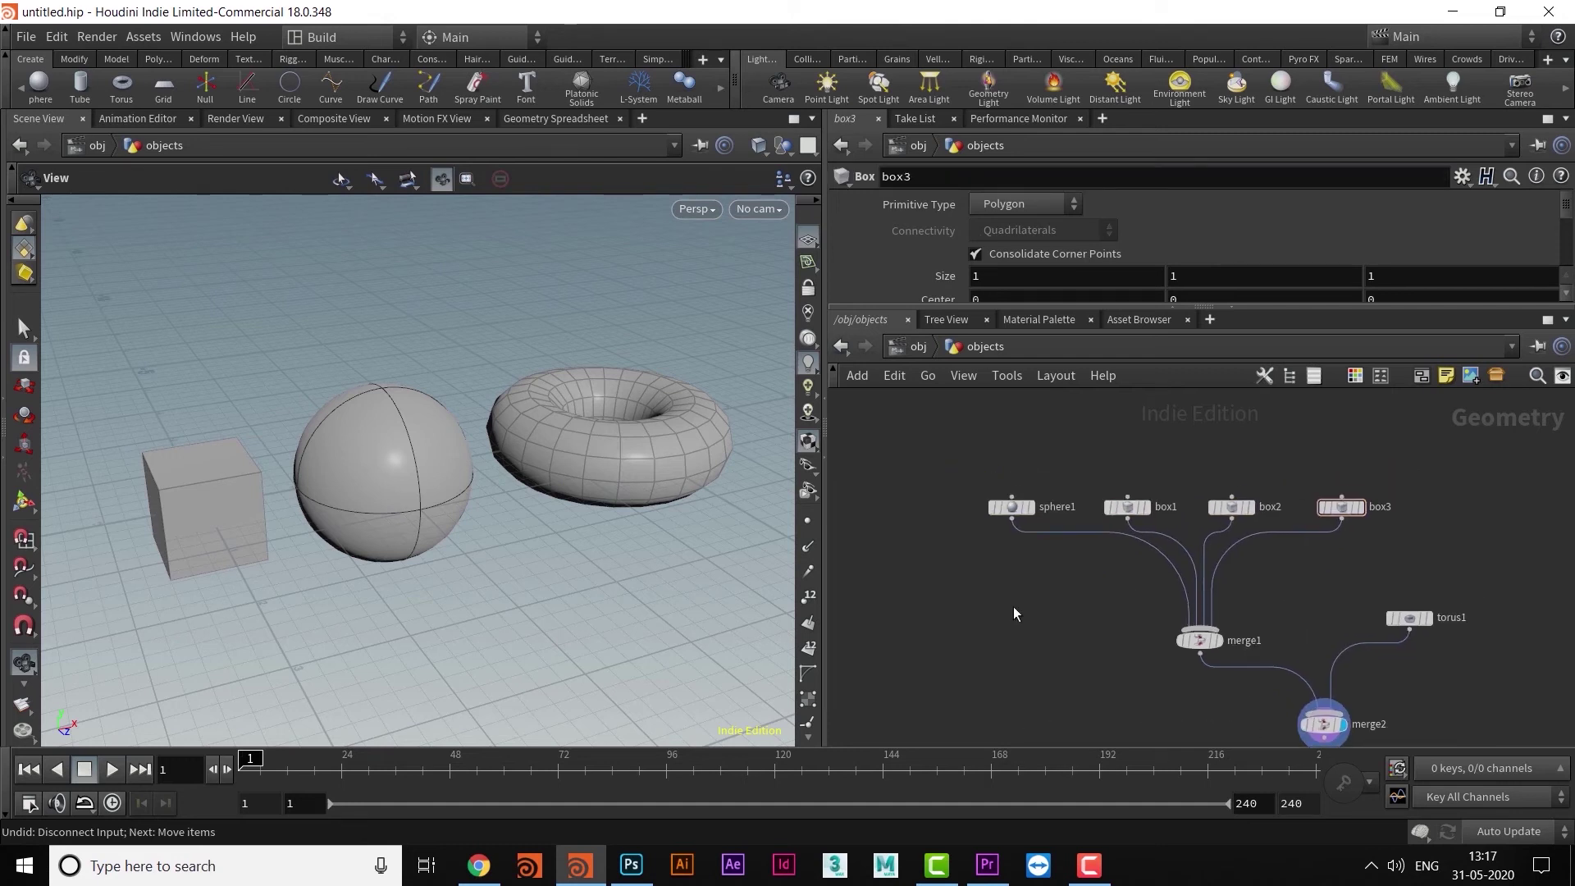
Undo the recent changes and return the network wires to the Straight style.
key(ctrl+z)
key(ctrl+z)
key(ctrl+z)
middle_drag(1060, 581, 1149, 538)
click(1071, 584)
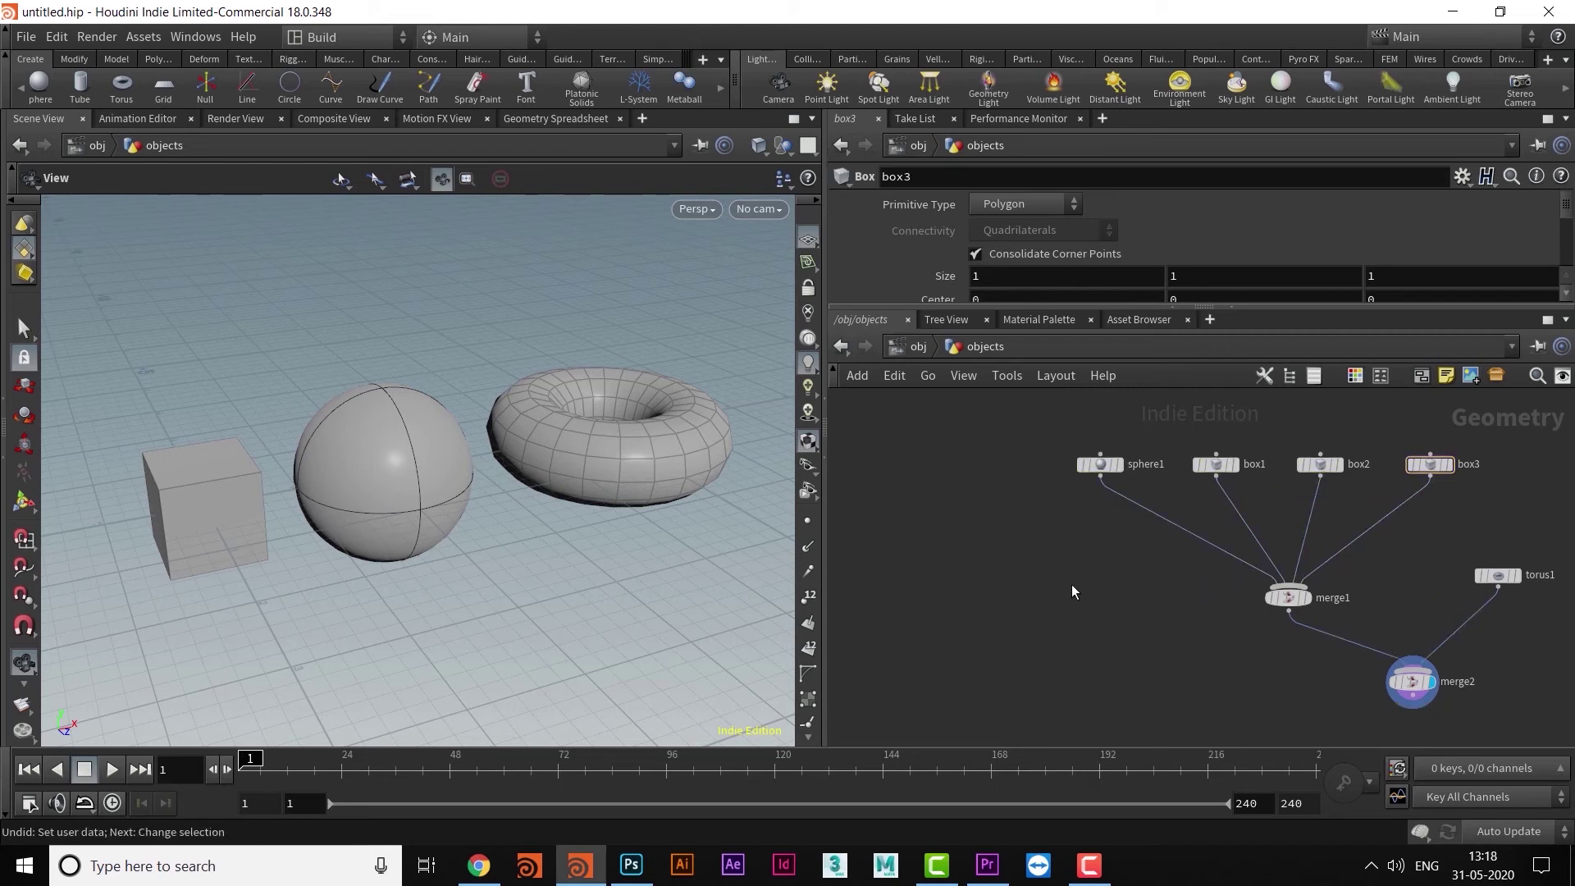
Show the wires in the Rounded style, place box3 slightly lower, nudge box2 and align torus1 level with merge1.
key(shift+s)
middle_drag(1264, 576, 1100, 635)
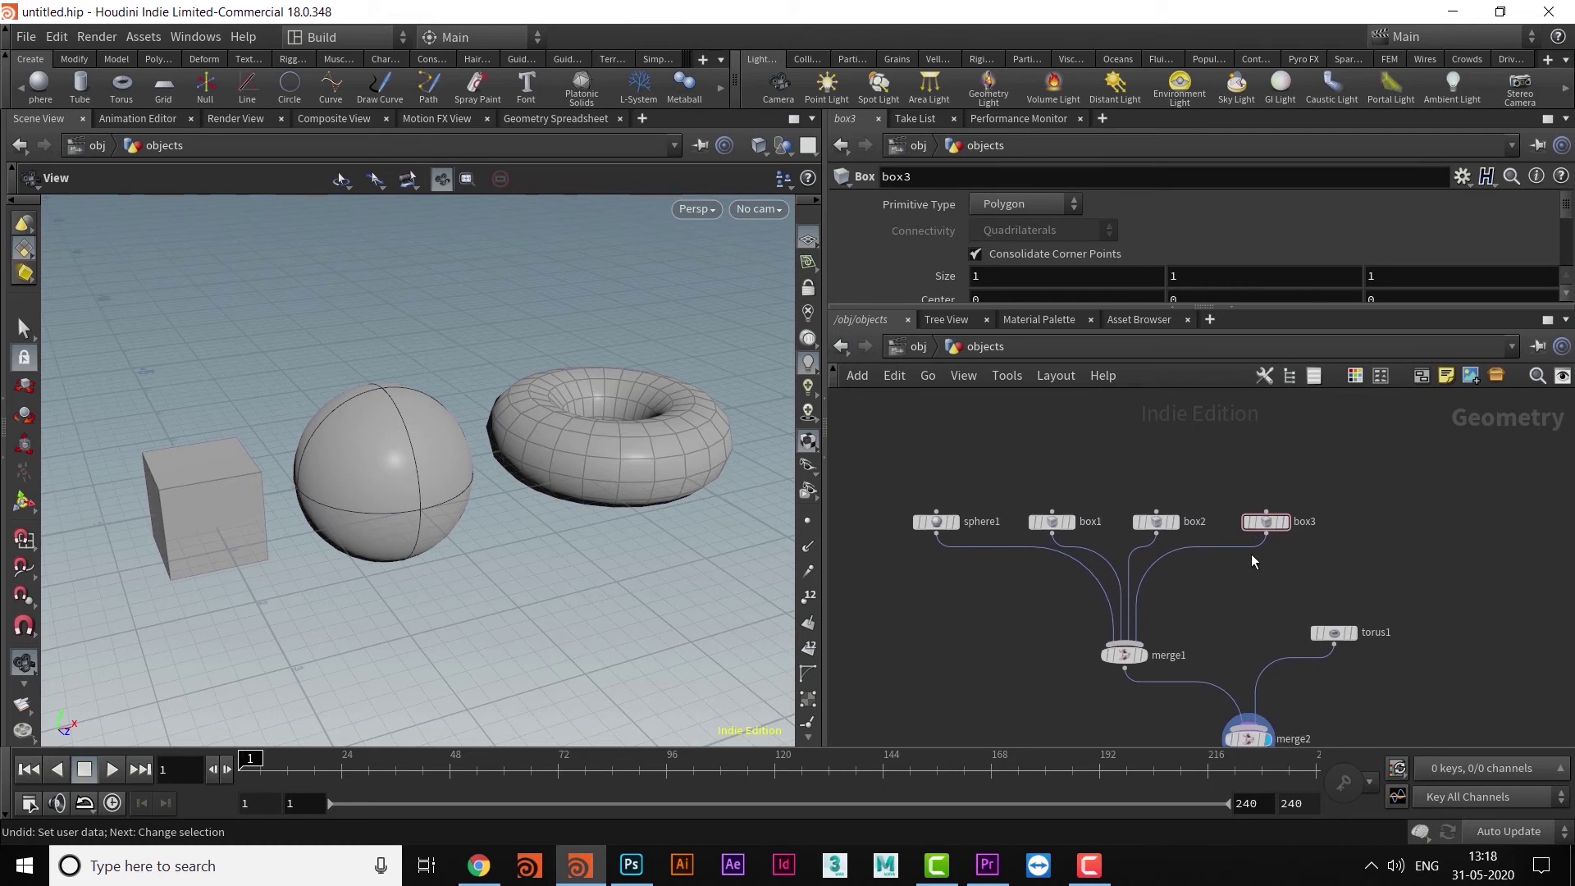
drag(1261, 529, 1258, 538)
mouse_move(1165, 524)
mouse_down()
mouse_move(1158, 501)
mouse_move(1169, 516)
mouse_up()
middle_drag(1192, 592, 1300, 548)
drag(1437, 588, 1403, 612)
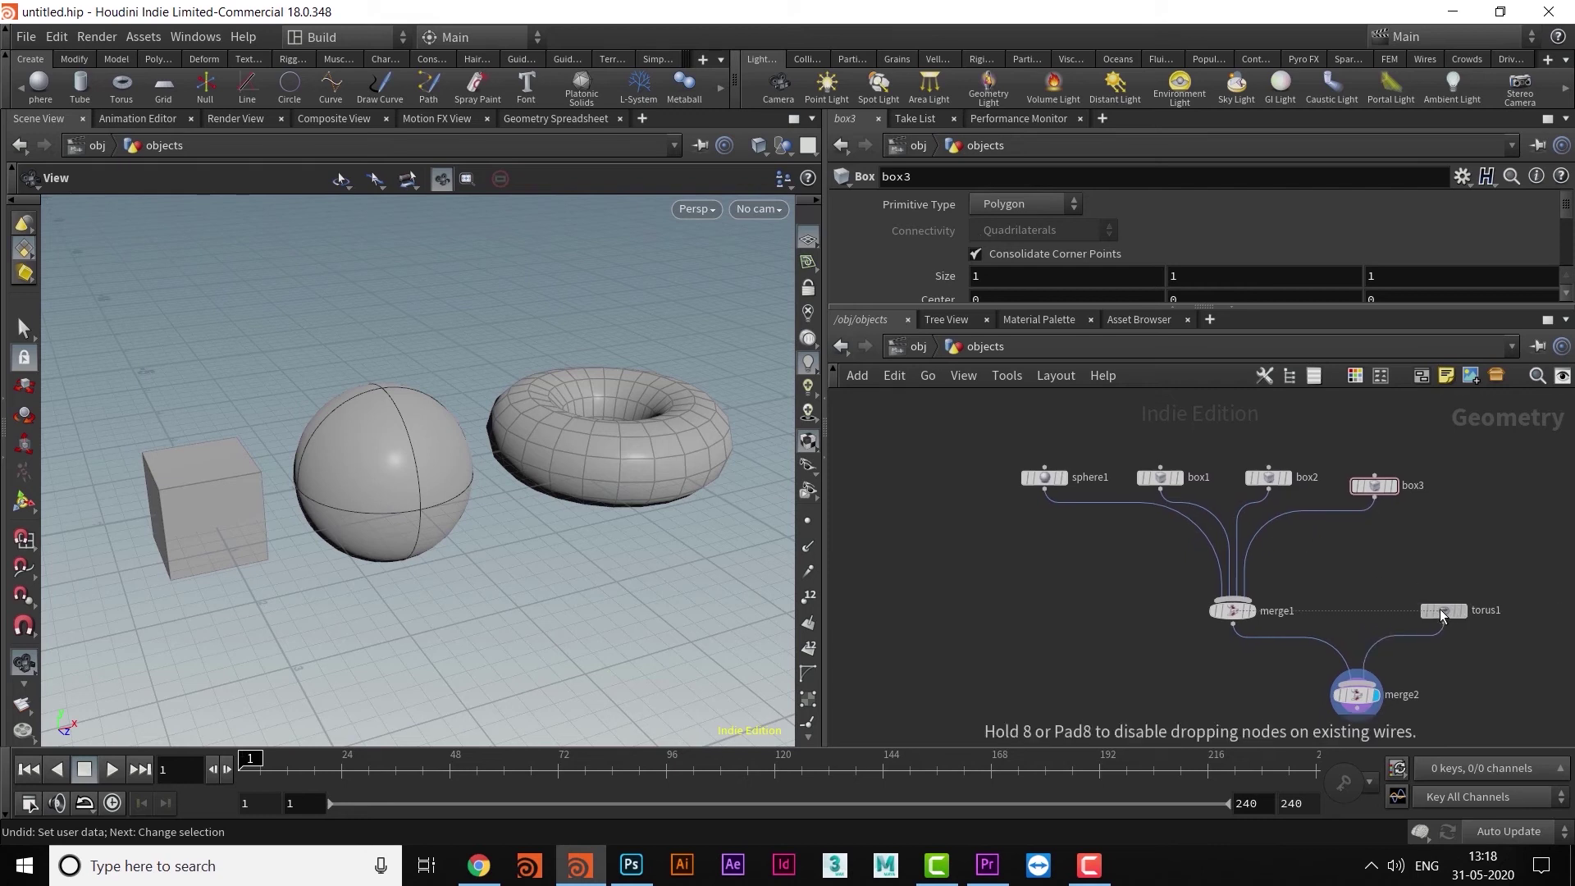
middle_drag(1209, 622, 1206, 621)
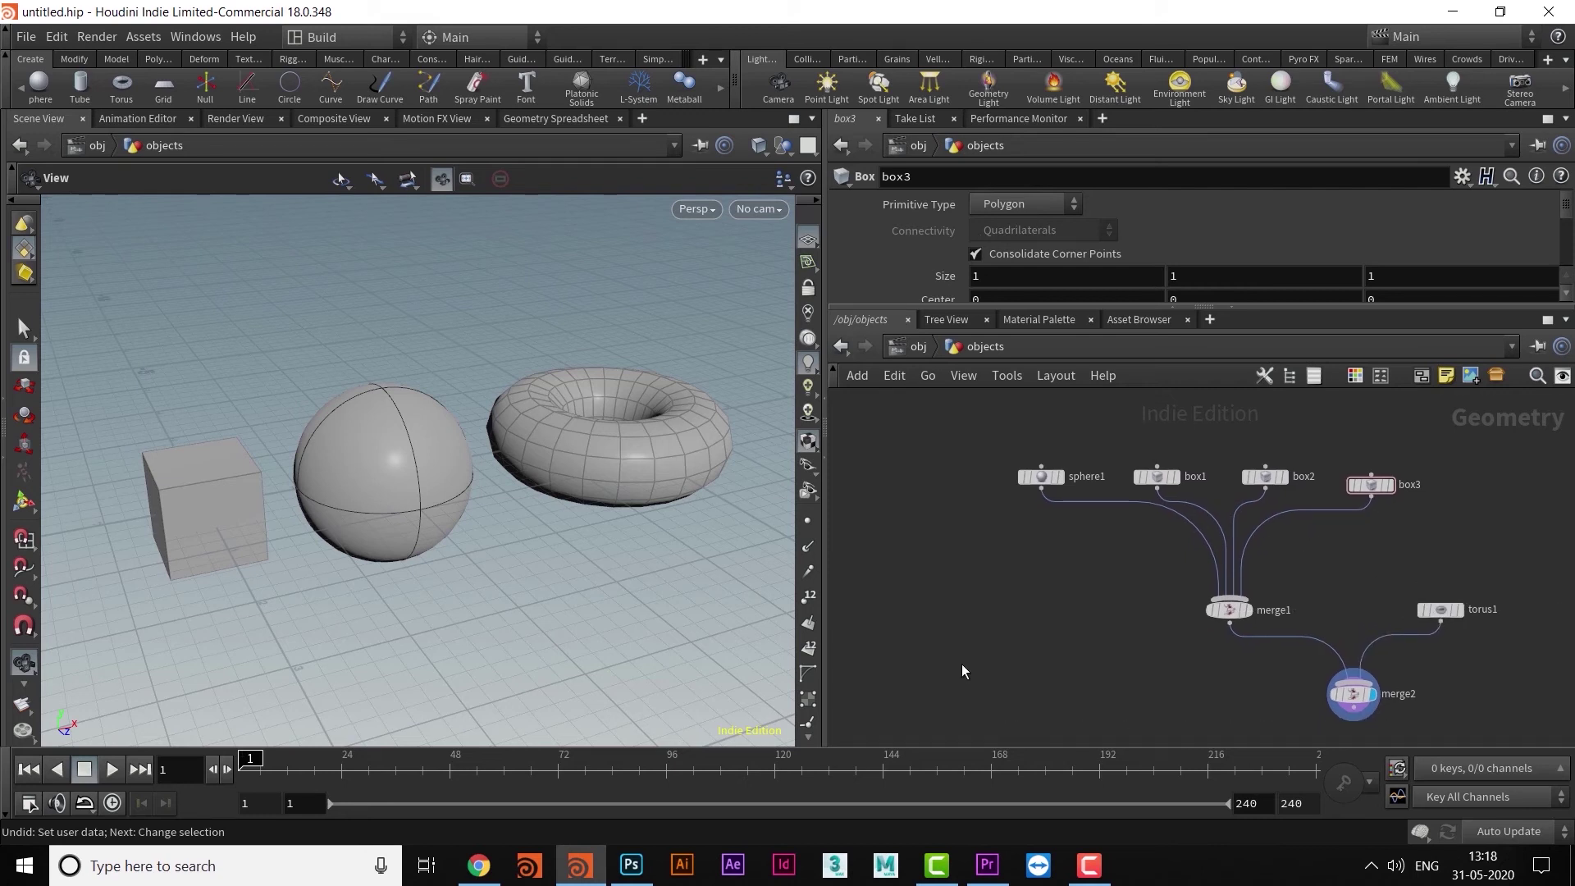
Change the network wiring style to Straight.
key(shift+s)
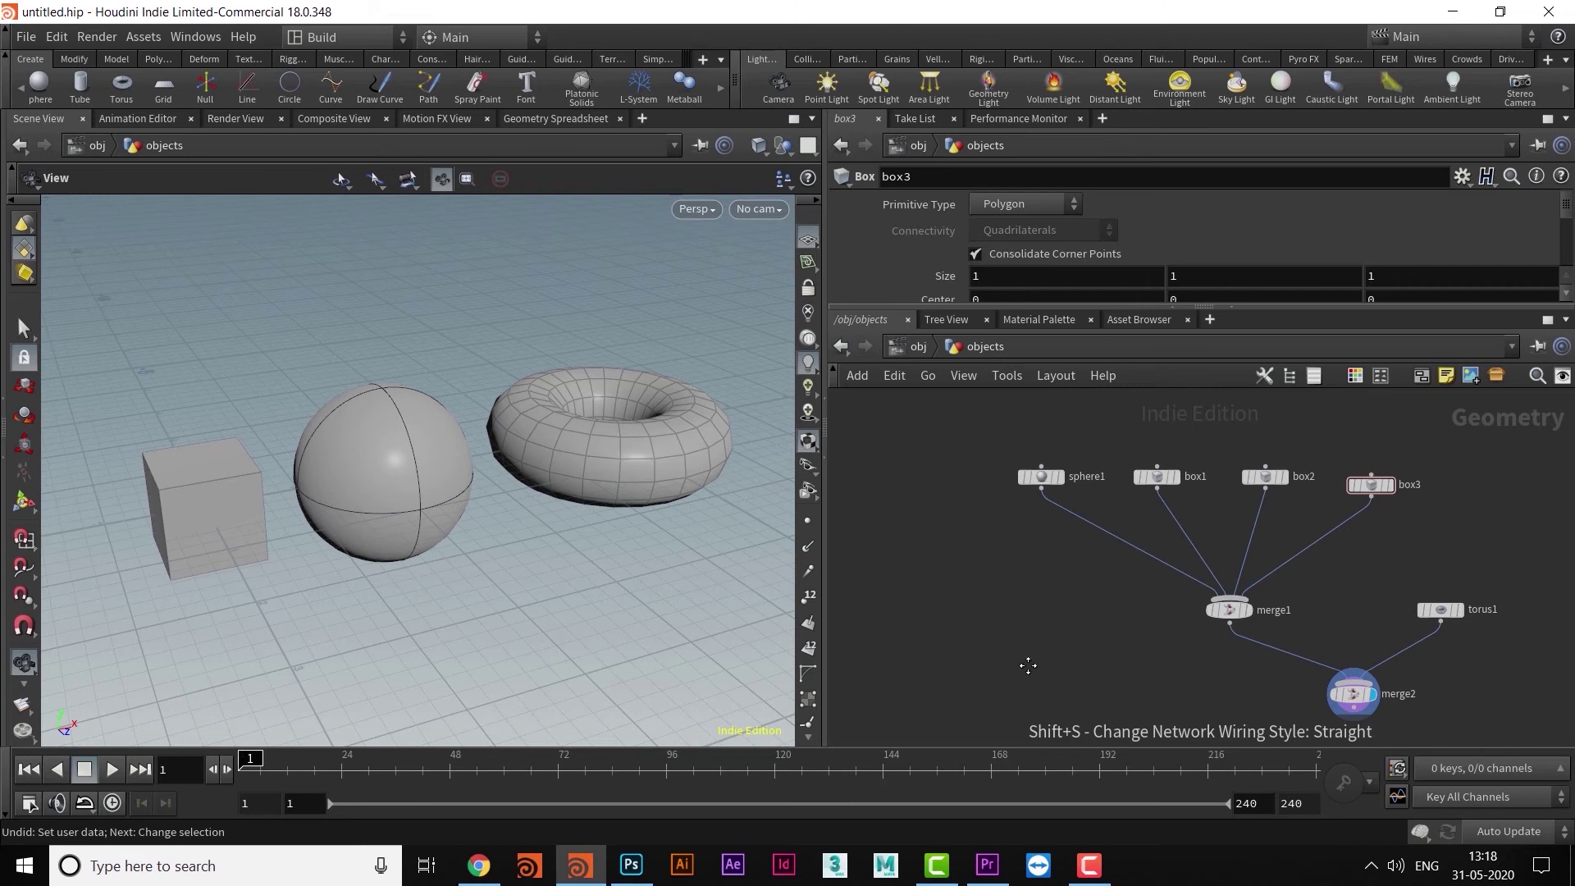
middle_drag(1028, 665, 997, 657)
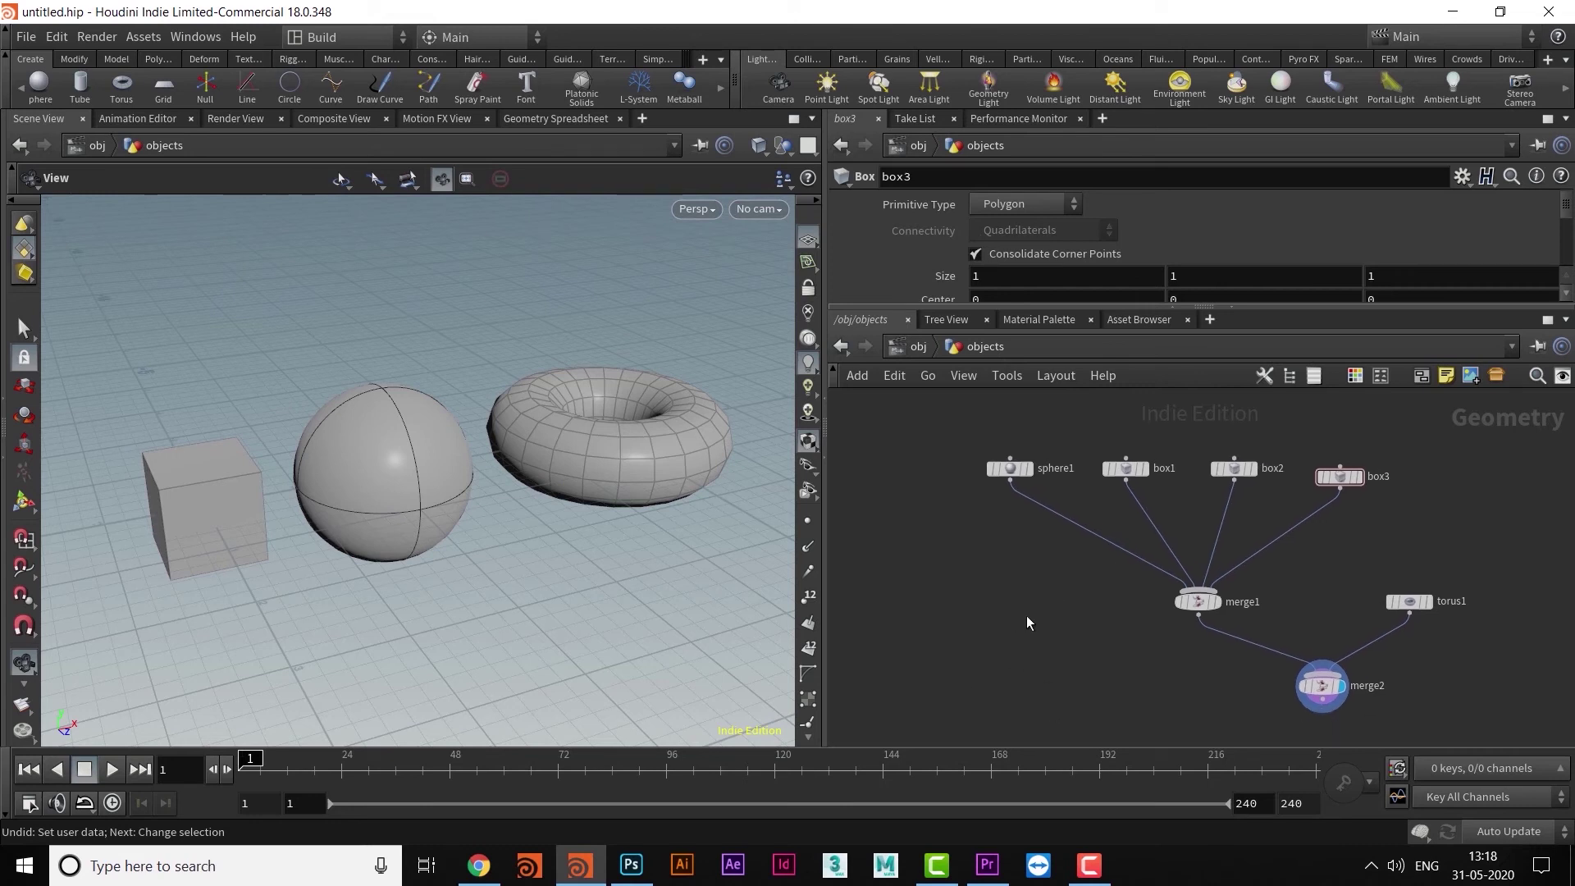
scroll(1034, 606, up, 1)
middle_drag(1034, 600, 1009, 624)
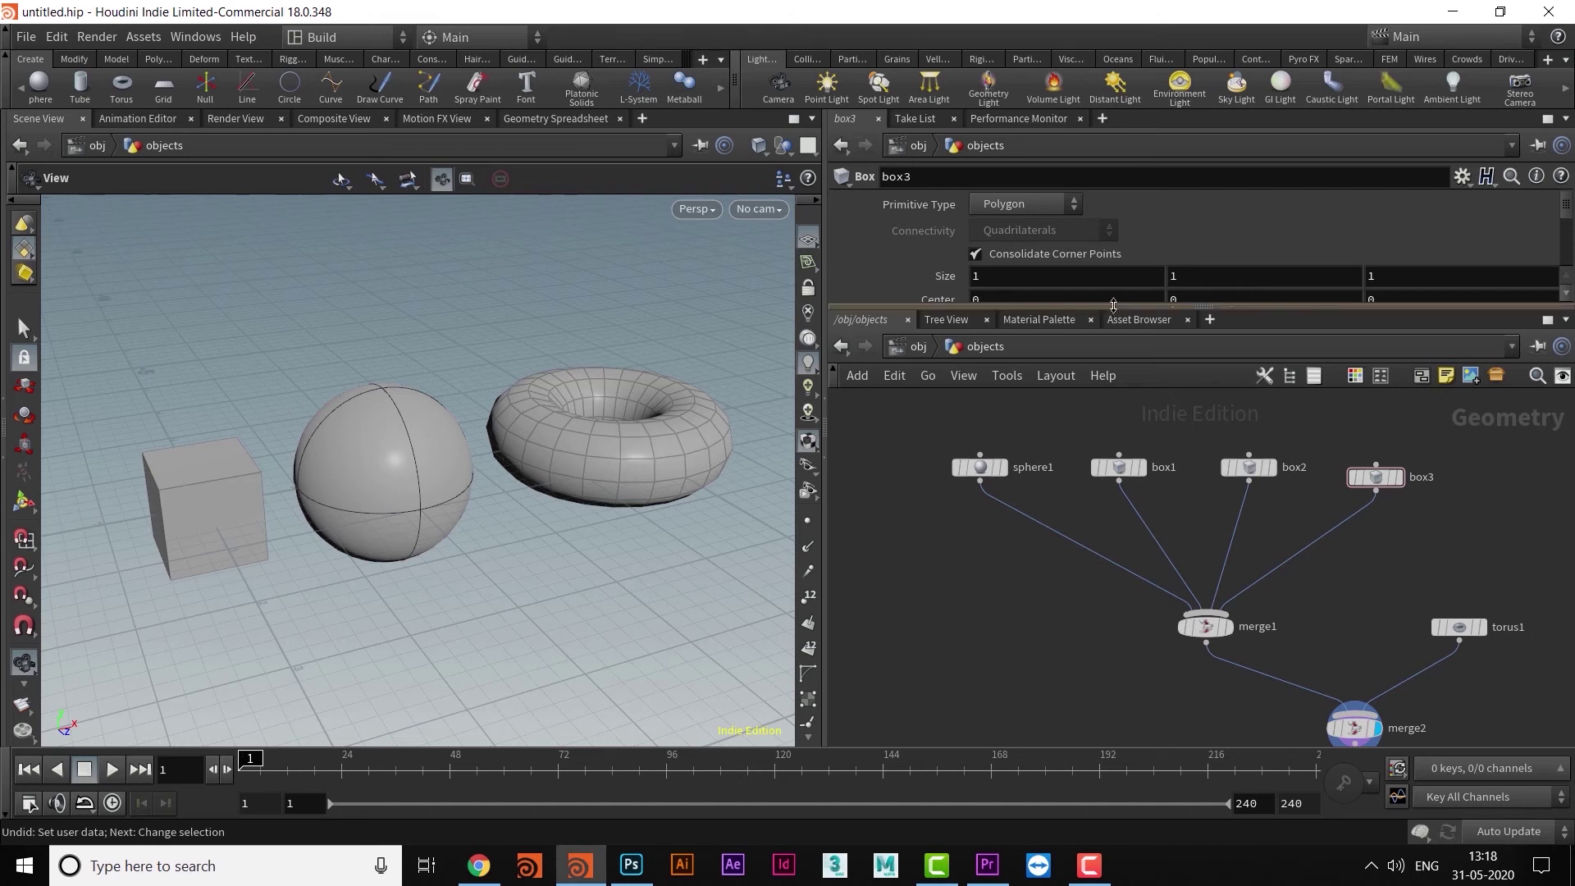
Enlarge the parameter pane and close its box3 parameters pane tab.
drag(1113, 306, 1108, 506)
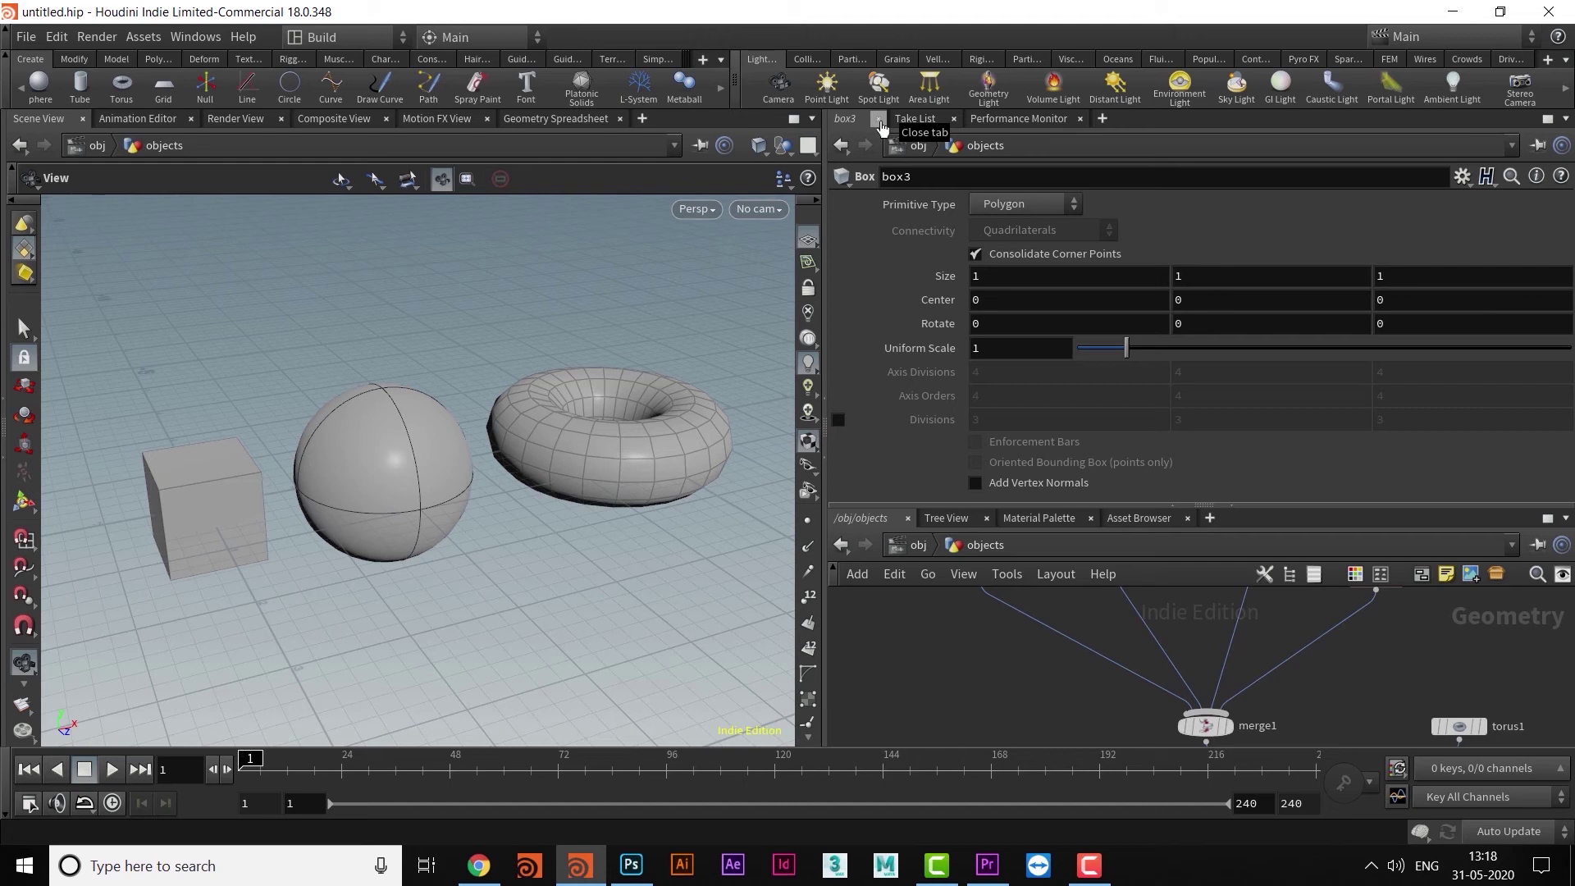
click(1567, 120)
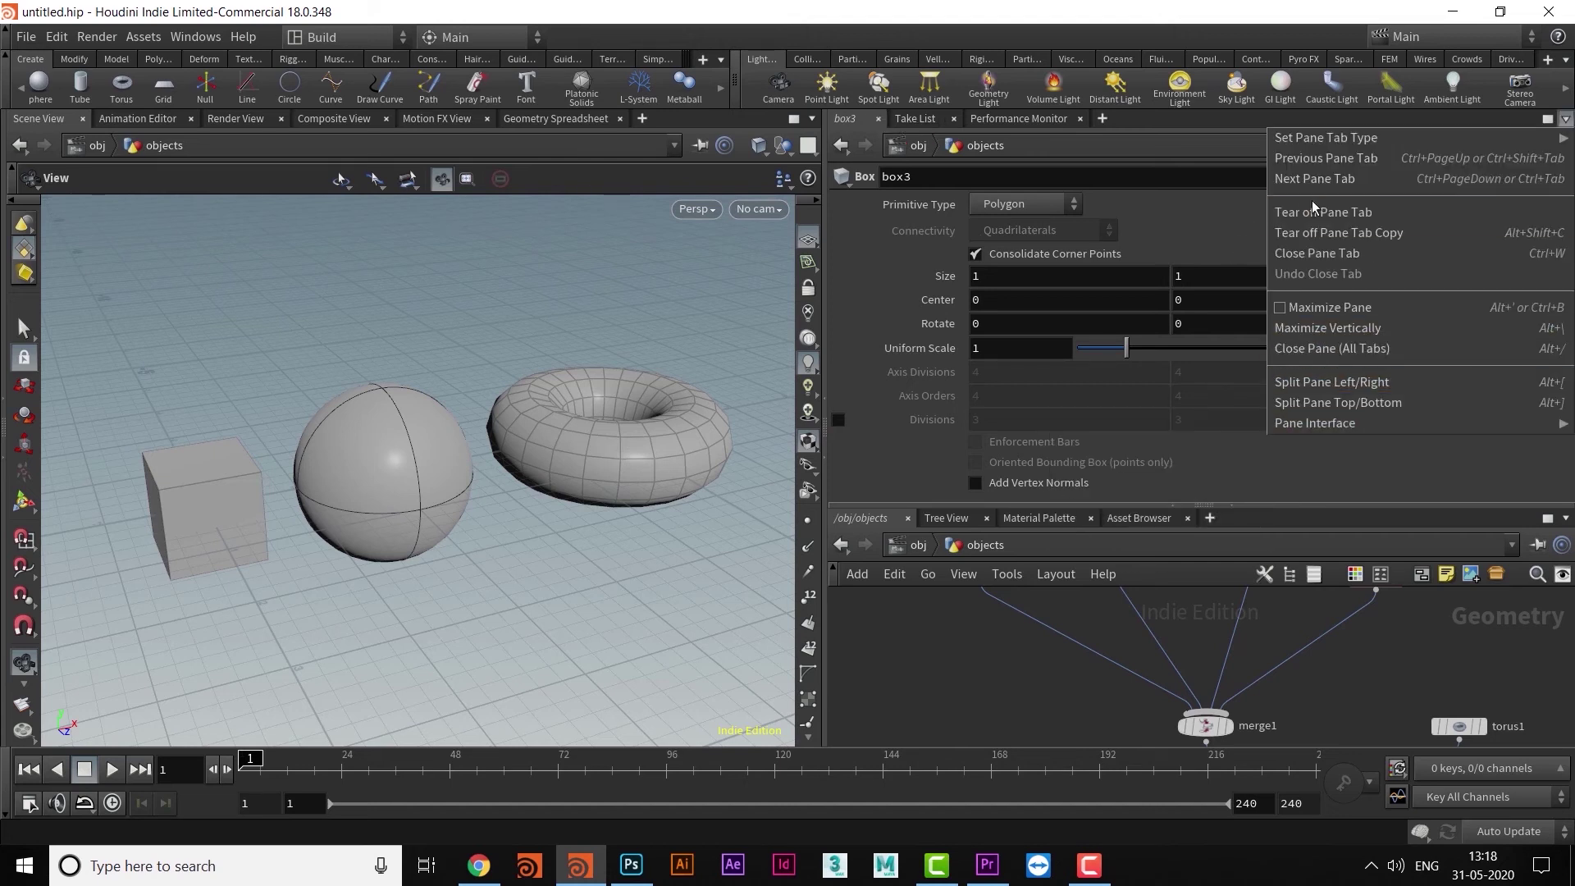
click(1379, 249)
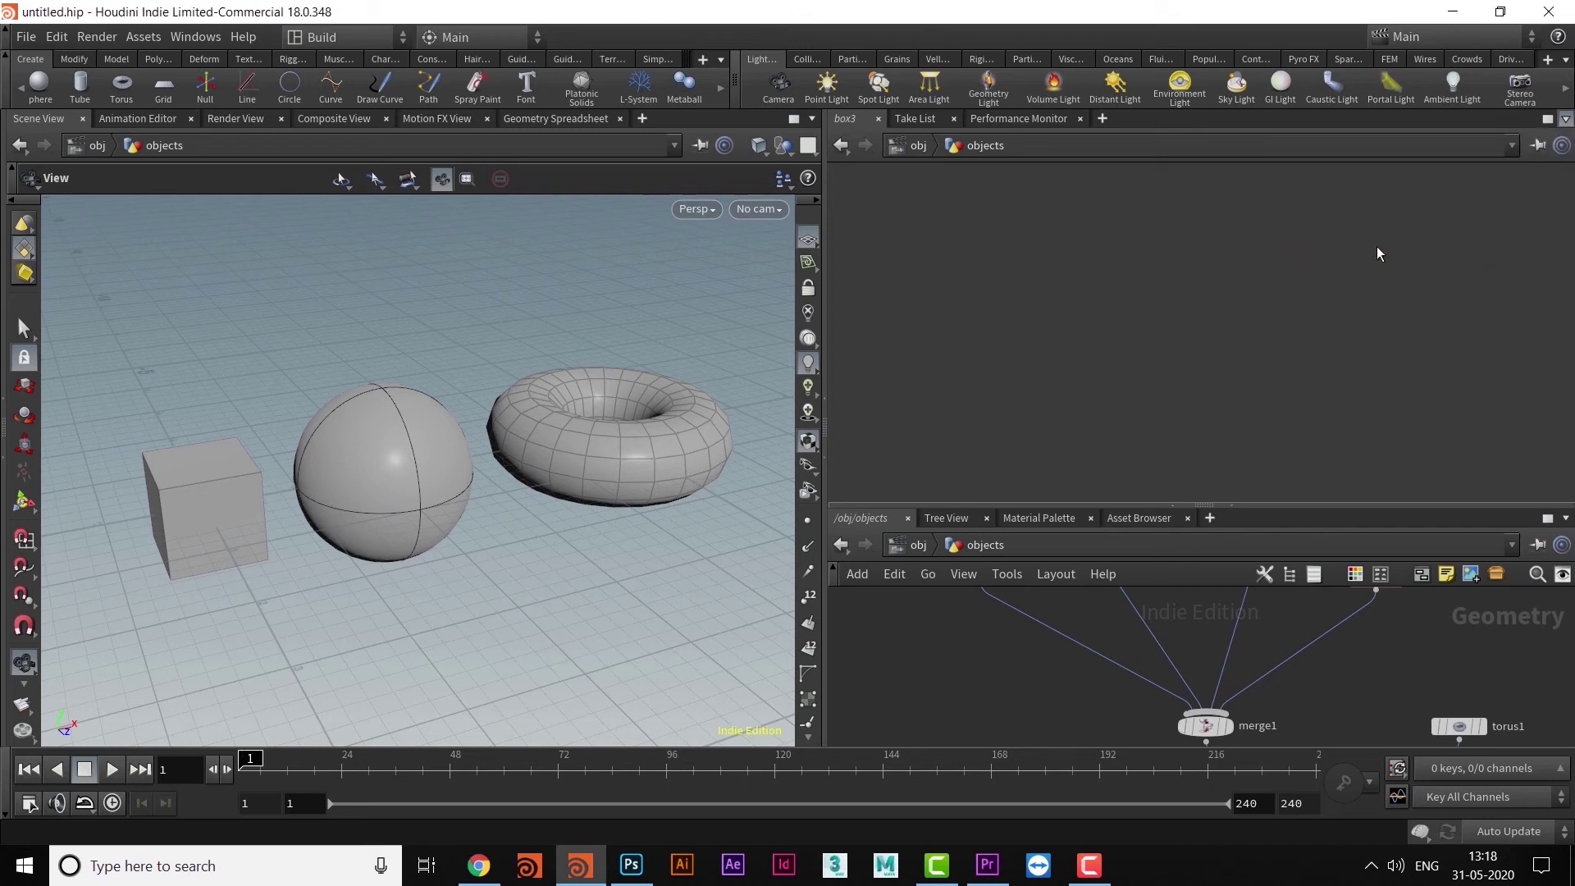
Close the Take List and Performance Monitor pane tabs so the network editor fills the whole column.
click(894, 120)
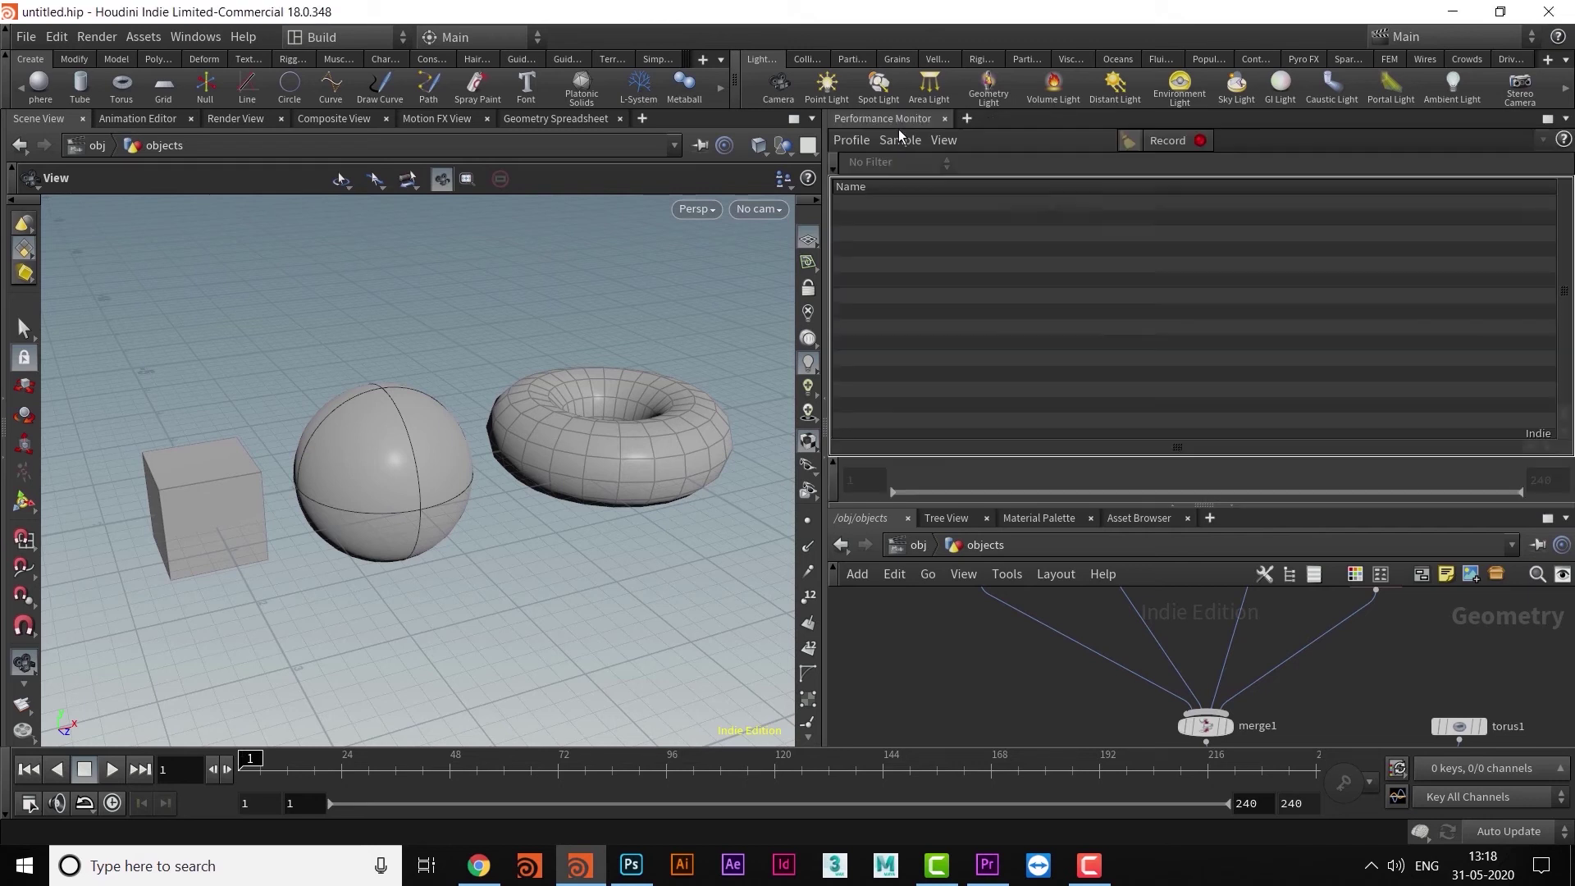
click(944, 120)
middle_drag(1218, 240, 1117, 270)
scroll(1369, 402, down, 2)
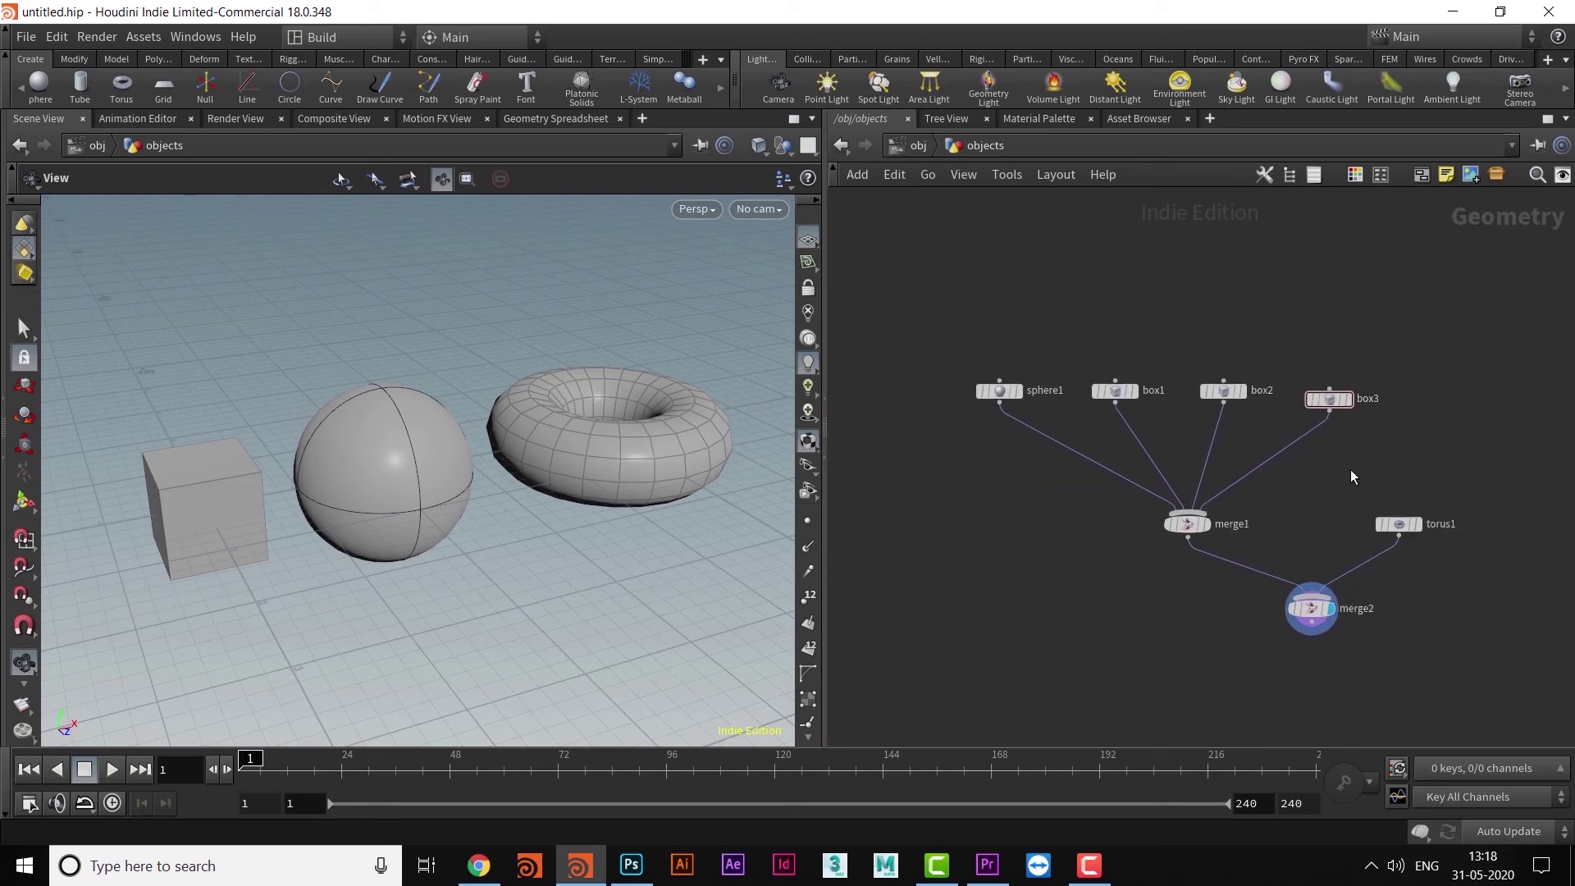
scroll(1361, 428, down, 1)
middle_drag(1344, 466, 1297, 490)
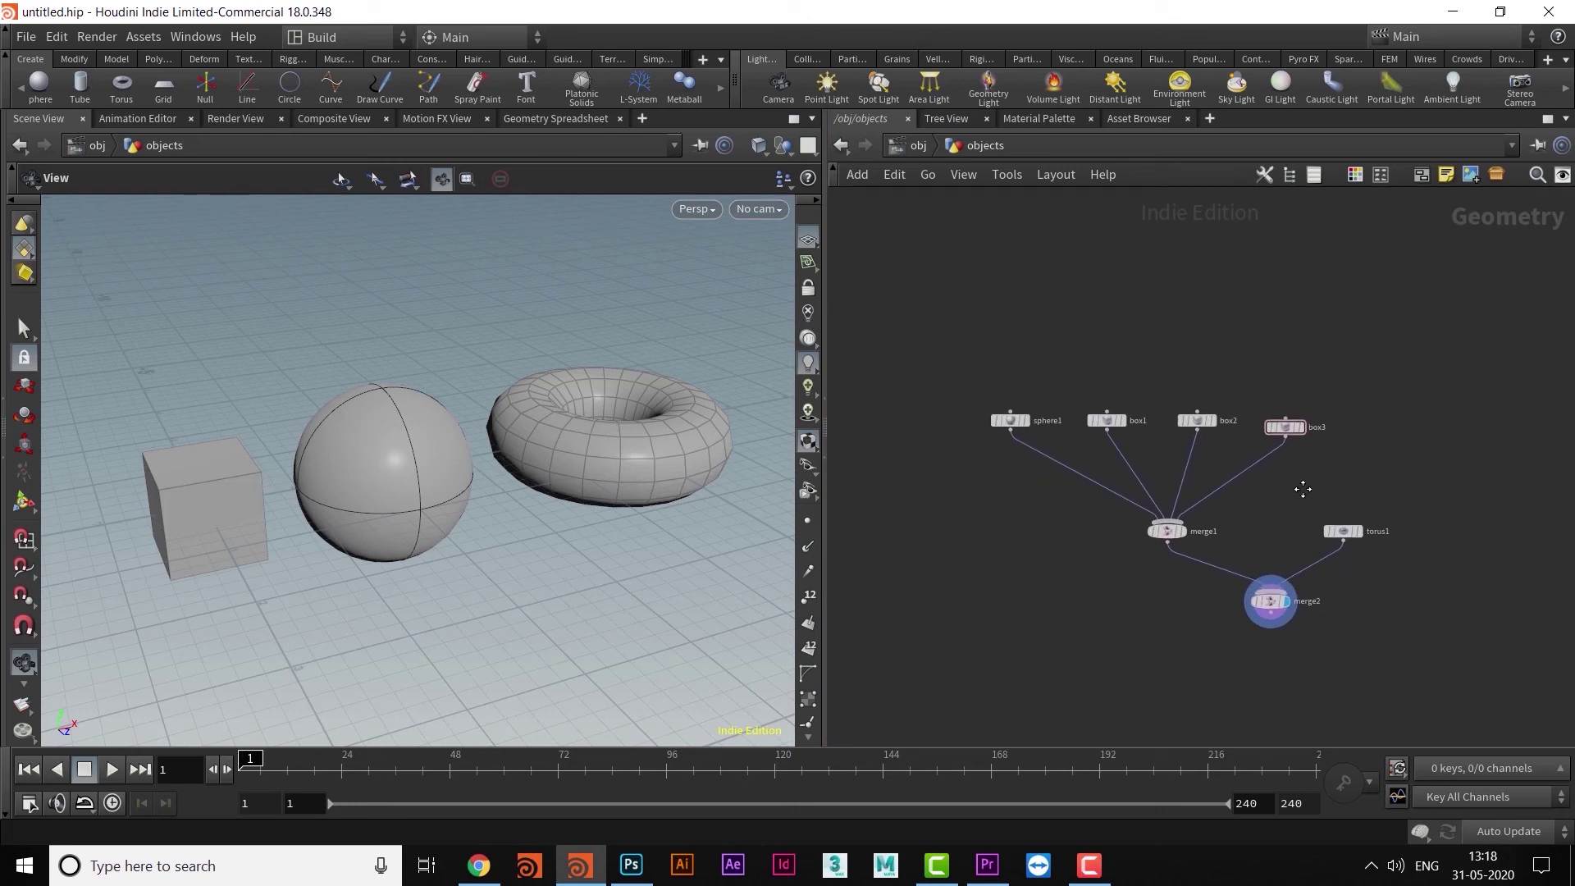
Widen the network editor by shrinking the Scene View to a narrow strip, and centre the node tree.
scroll(1298, 490, up, 2)
drag(824, 432, 381, 426)
middle_drag(594, 510, 479, 481)
scroll(706, 579, down, 5)
middle_drag(706, 579, 532, 695)
scroll(569, 579, up, 4)
scroll(573, 522, up, 2)
middle_drag(776, 483, 867, 458)
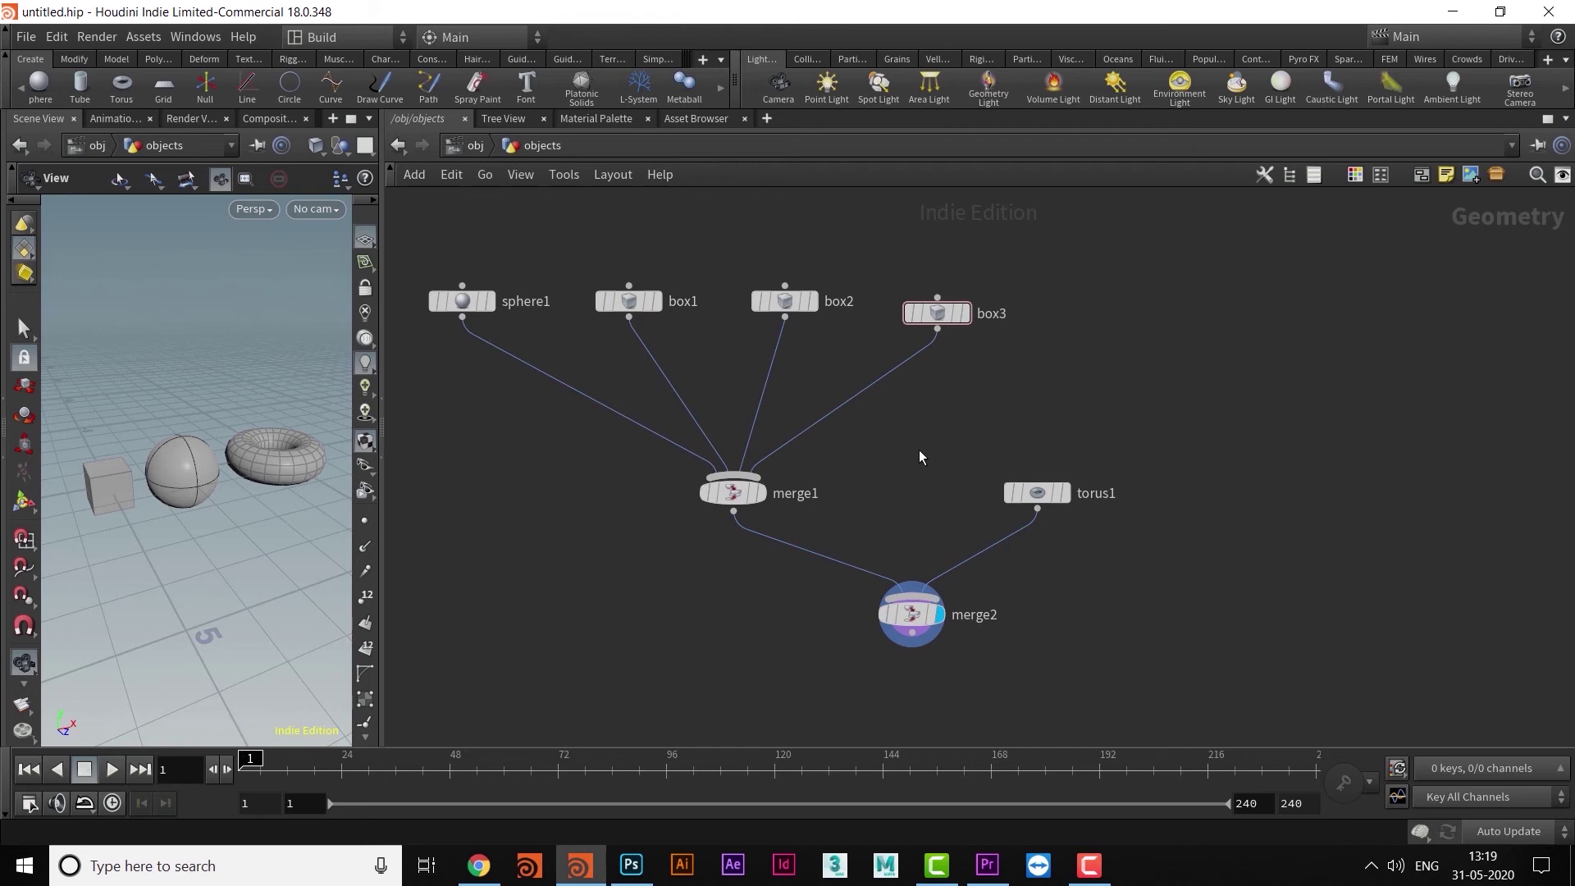
Show box3's parameters as an overlay inside the network editor and resize the overlay.
key(p)
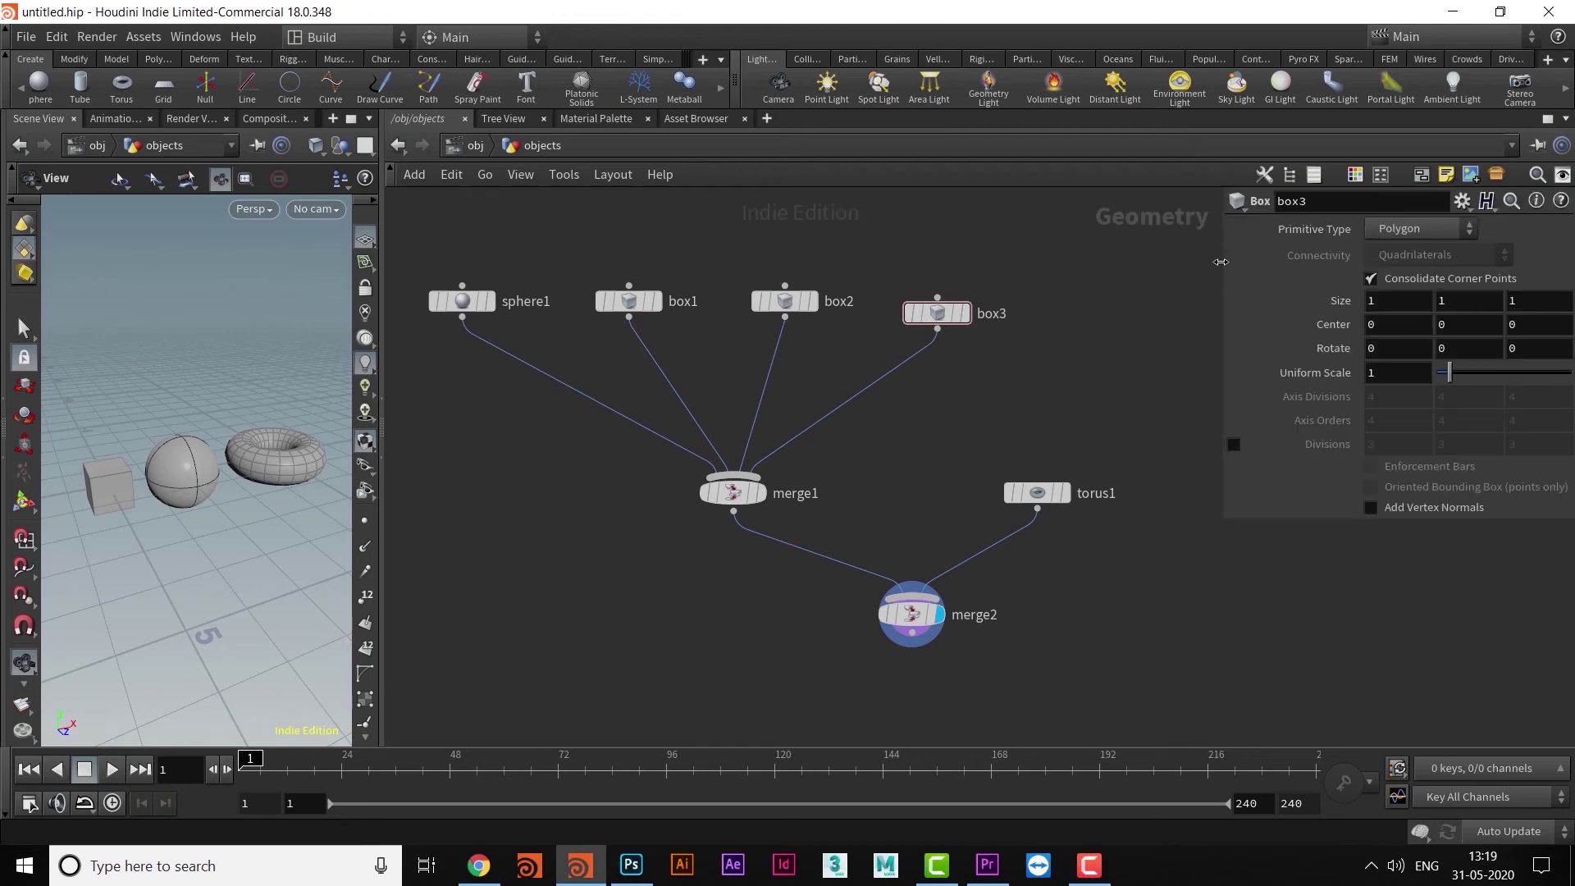
drag(1223, 517, 1090, 719)
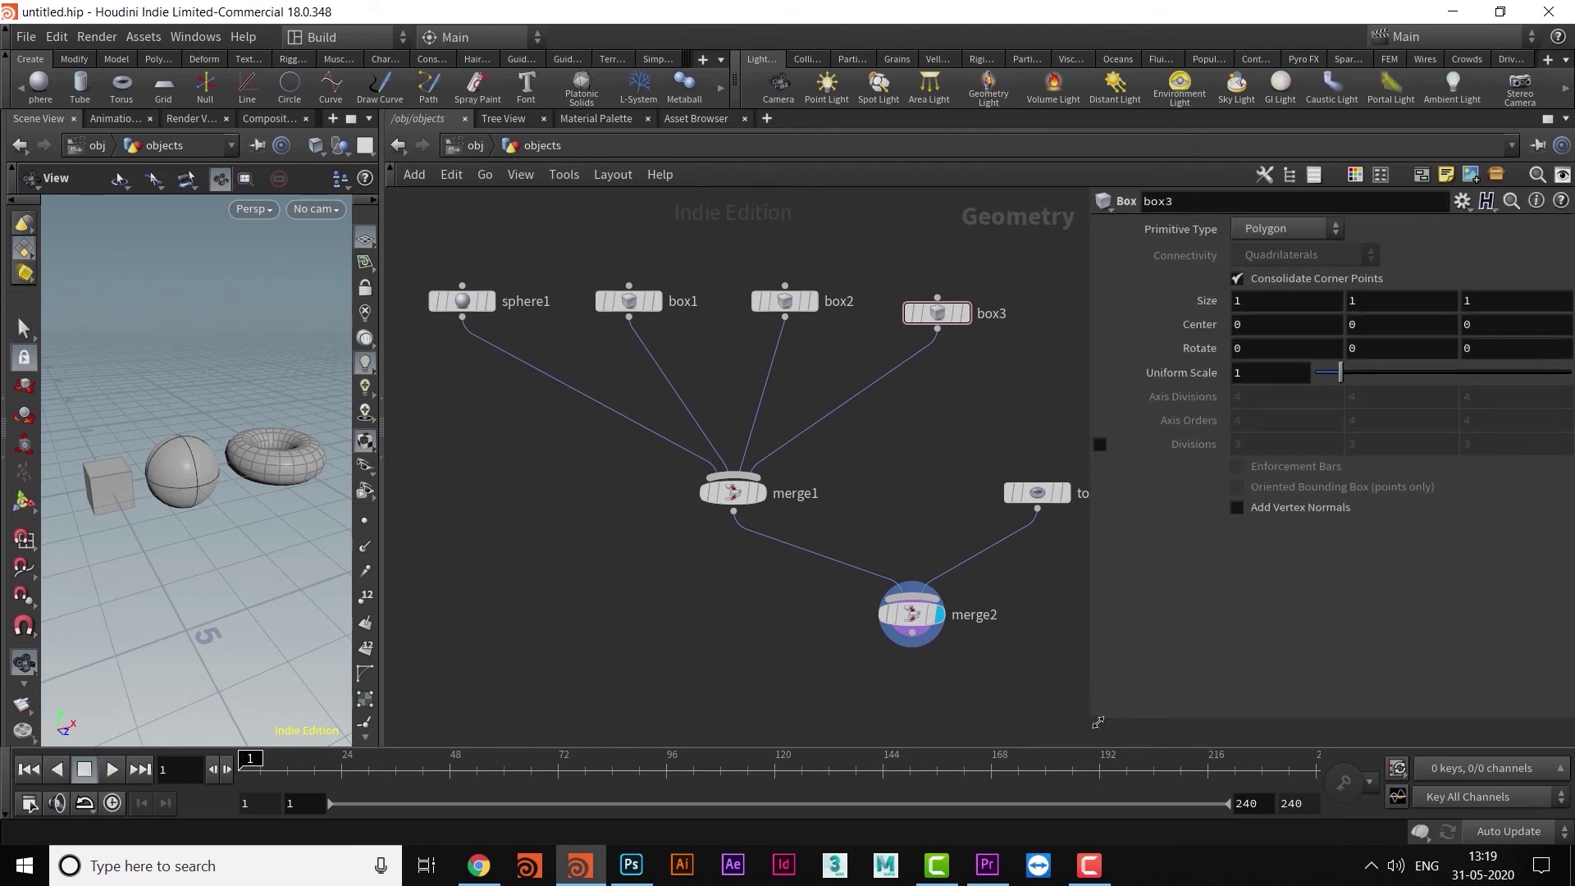
drag(1095, 722, 1192, 557)
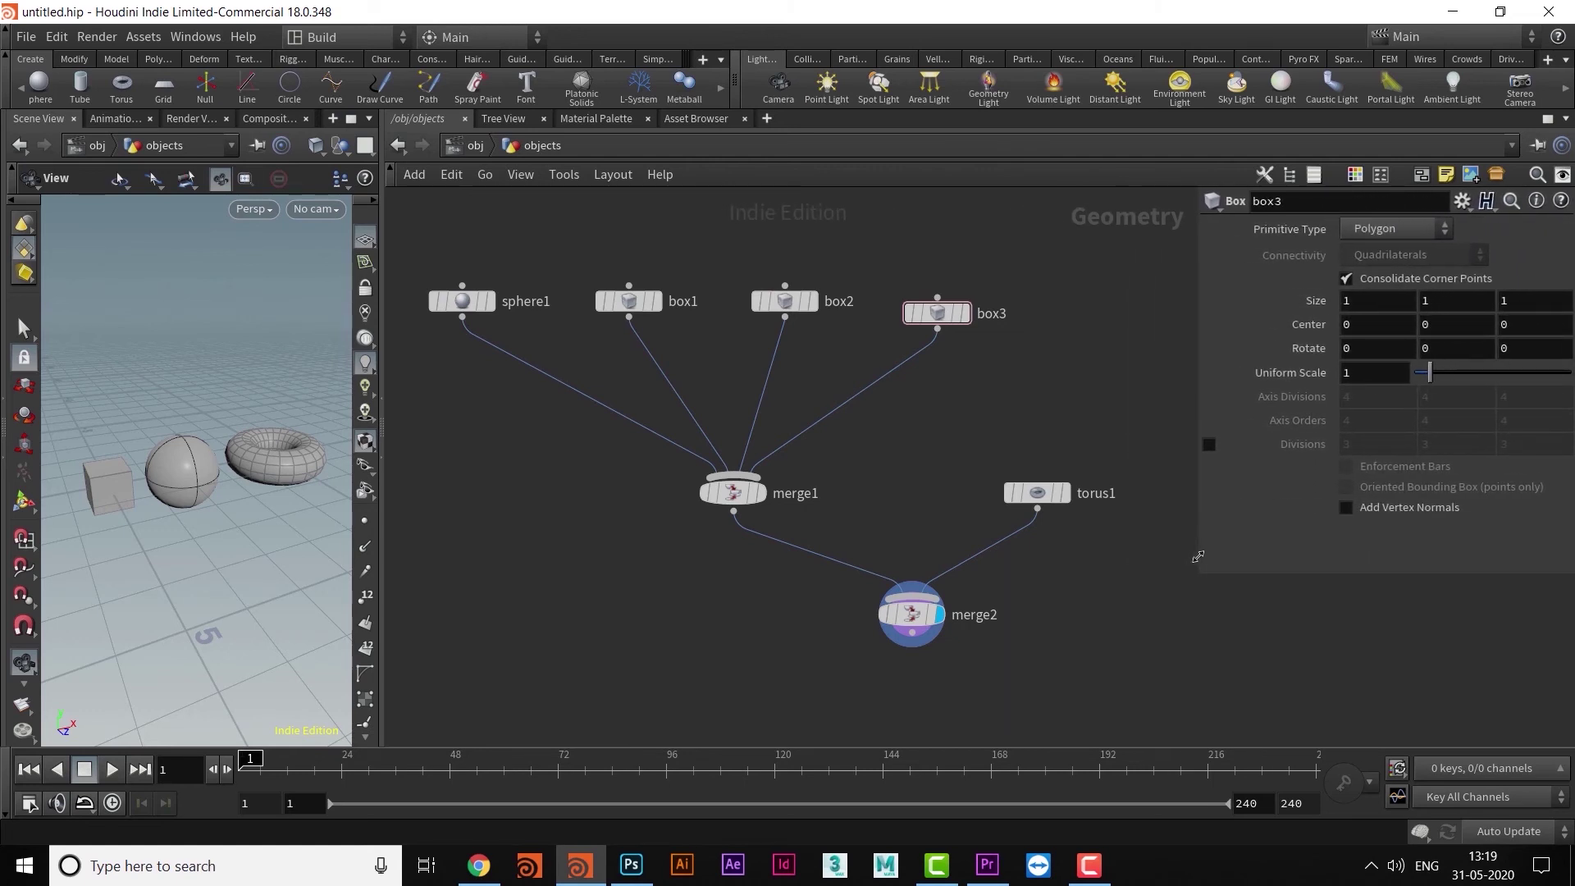
middle_drag(1194, 589, 1185, 626)
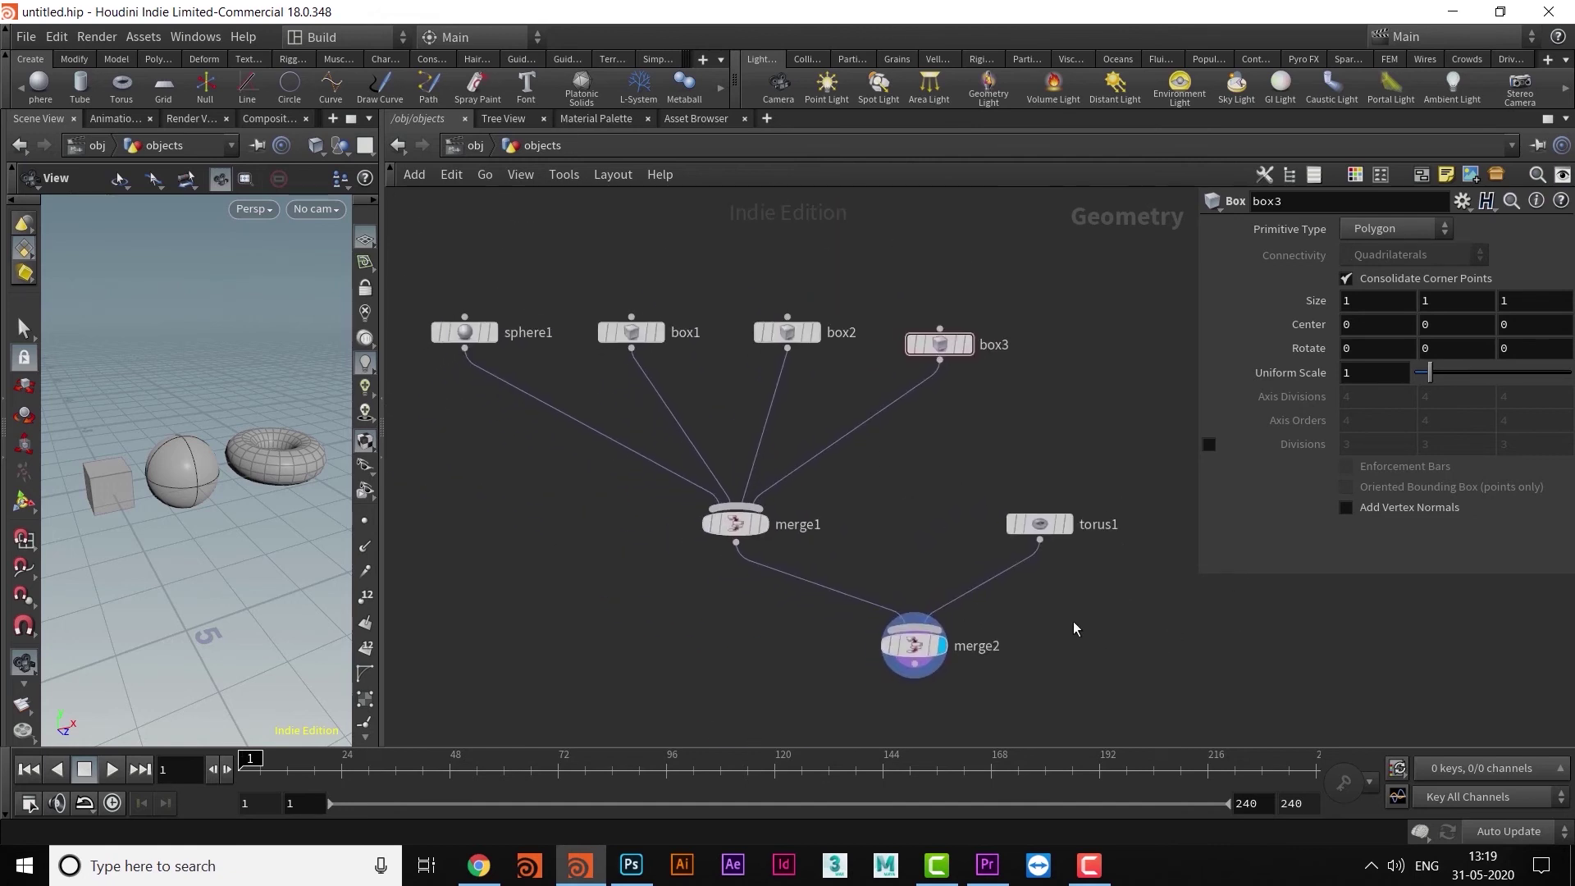
scroll(1070, 622, up, 2)
scroll(1009, 626, down, 6)
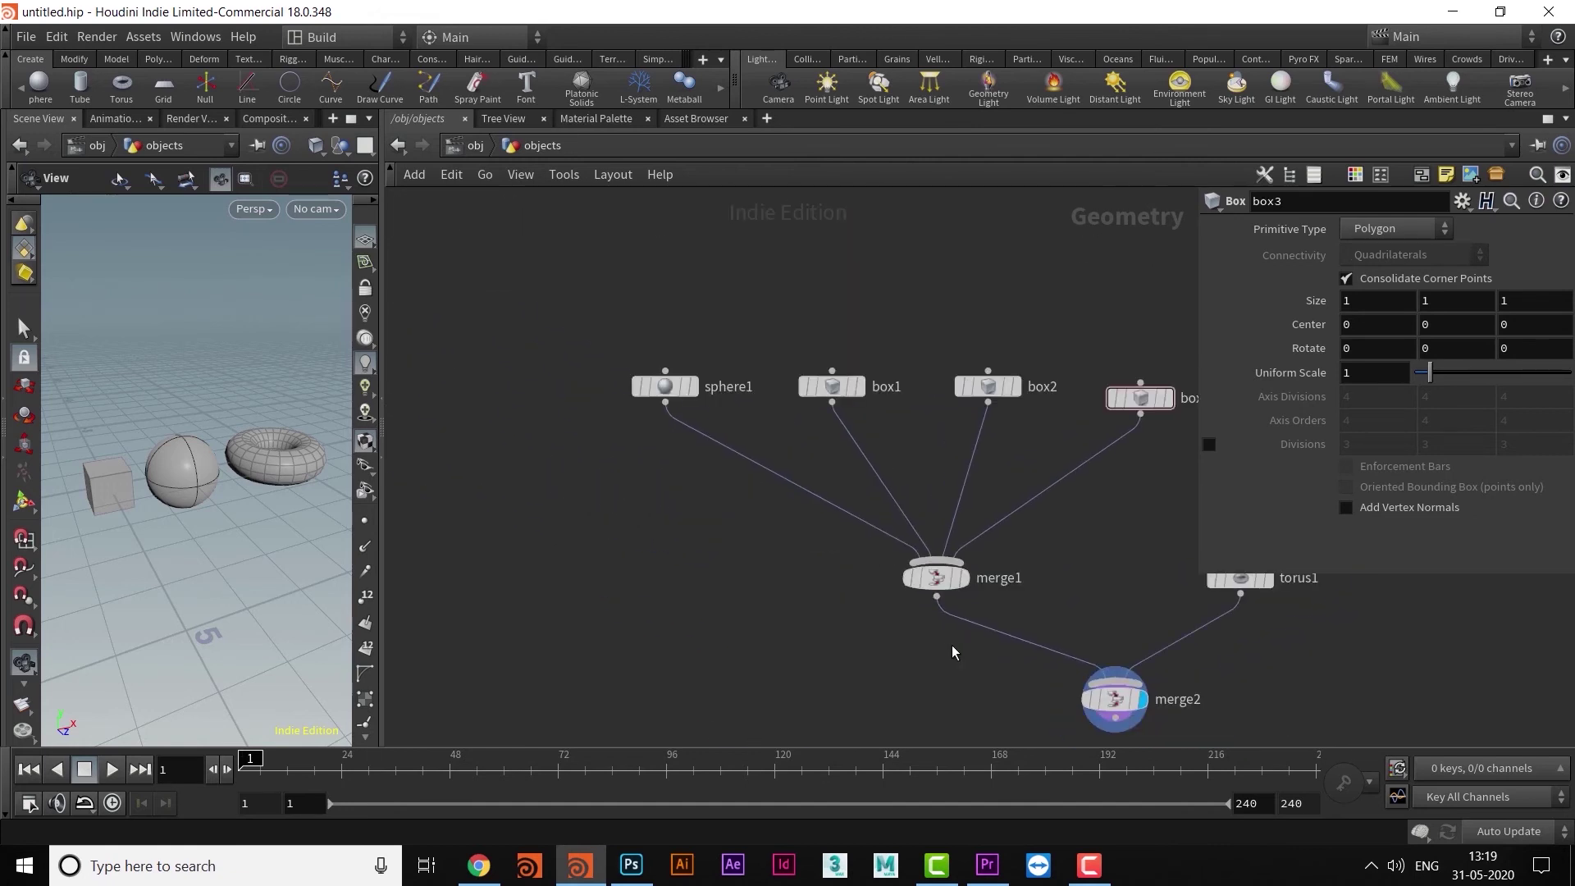
middle_drag(911, 635, 812, 559)
middle_drag(704, 624, 834, 622)
Hide the parameter overlay in the network editor.
key(p)
middle_drag(834, 544, 771, 568)
scroll(771, 568, up, 3)
middle_drag(778, 488, 627, 545)
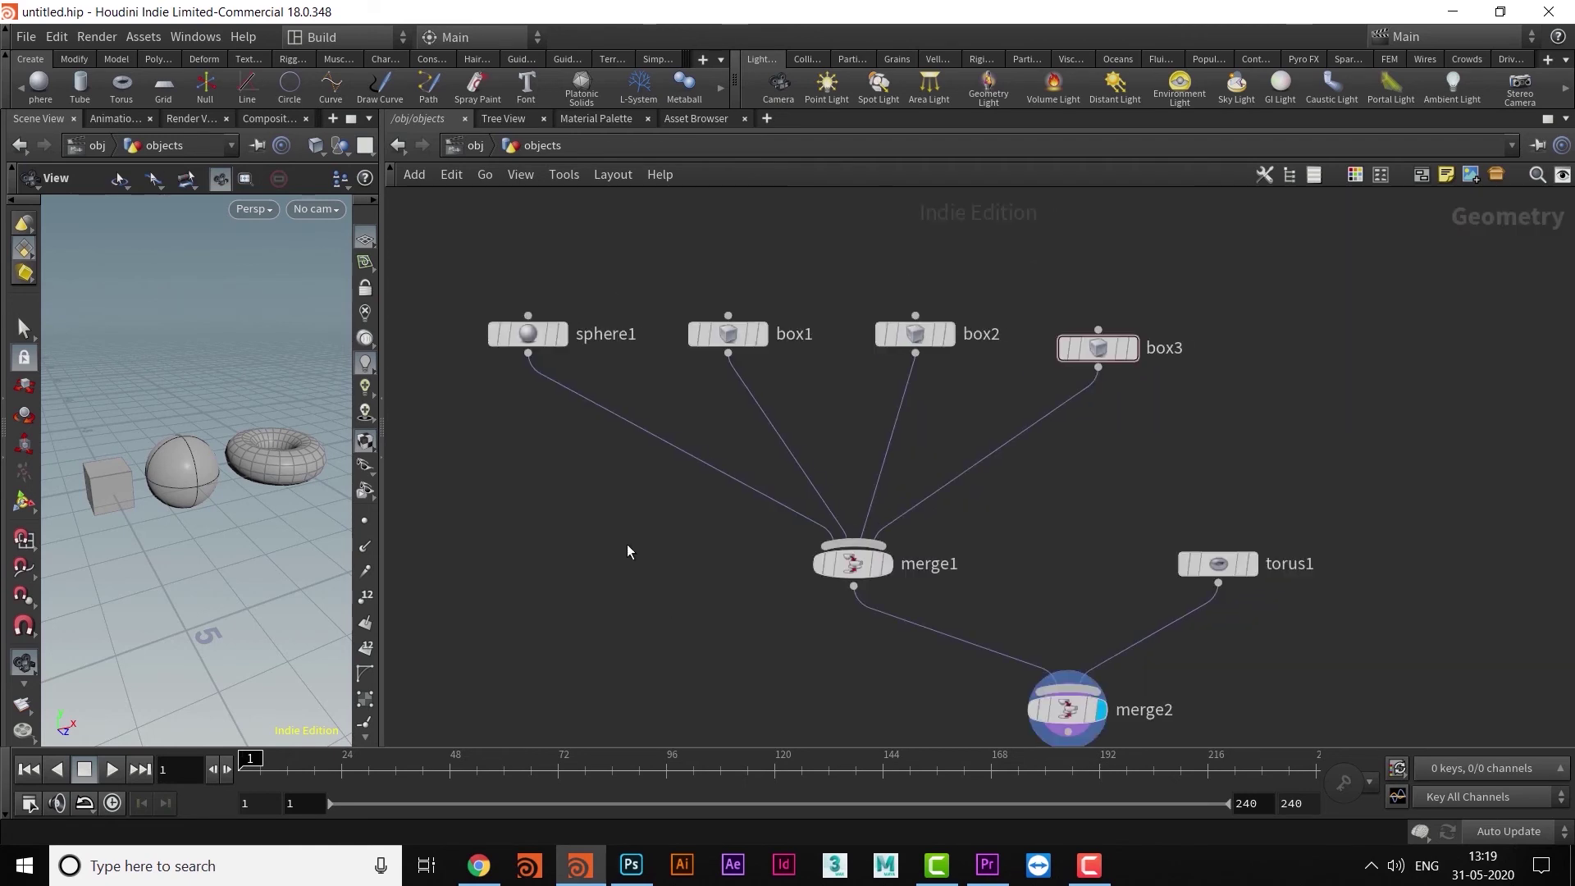
middle_drag(706, 466, 656, 447)
middle_drag(619, 522, 681, 534)
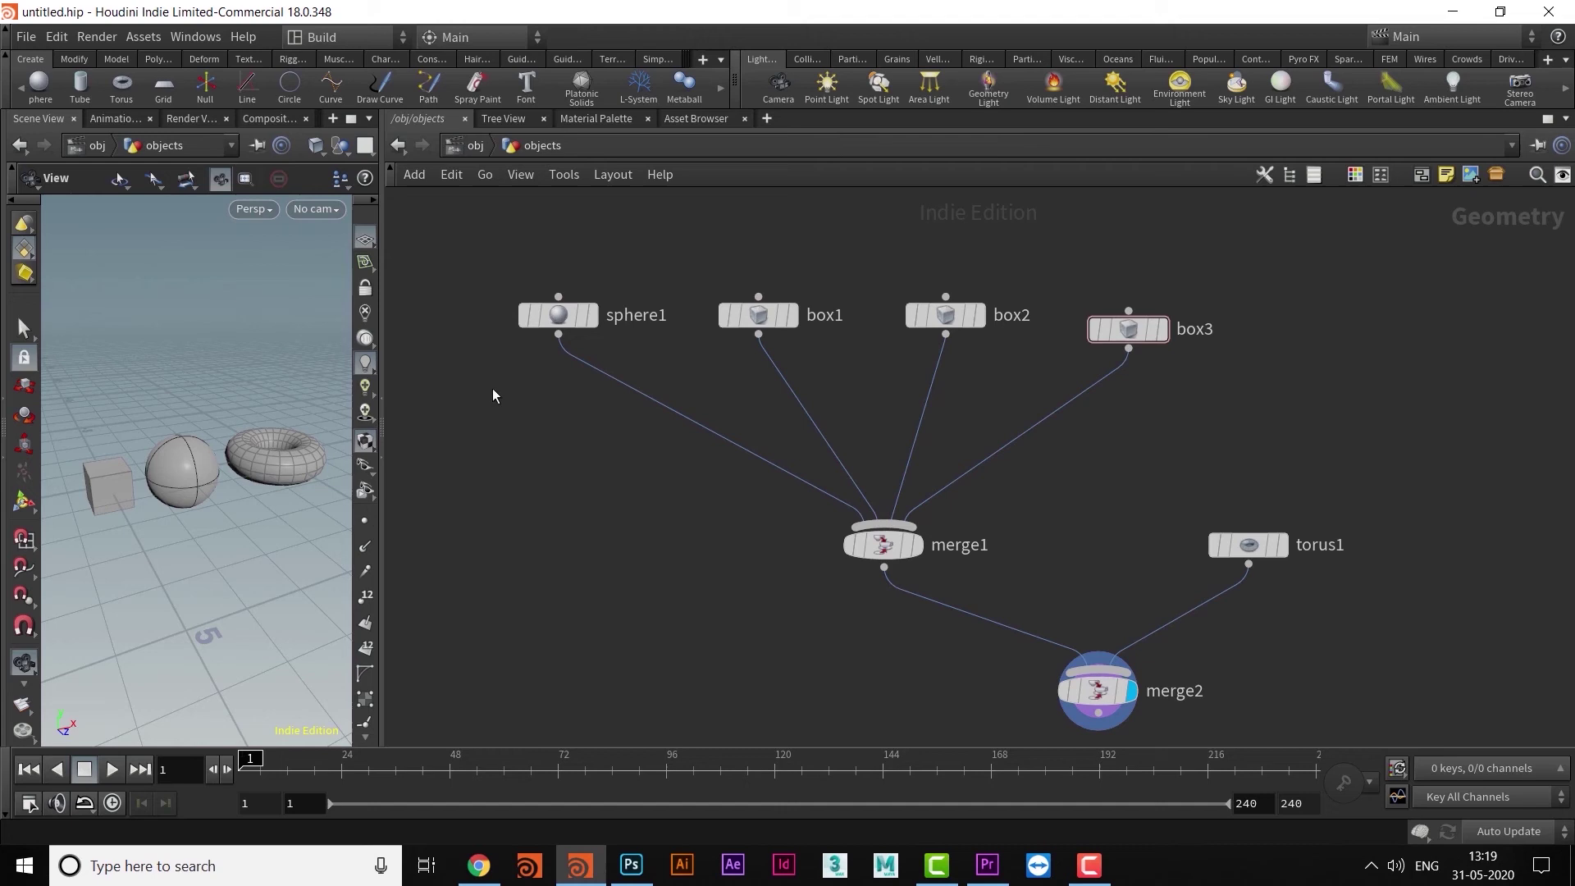
Widen the Scene View to roughly a third of the window while keeping the node tree in view.
drag(384, 437, 604, 450)
middle_drag(653, 397, 685, 452)
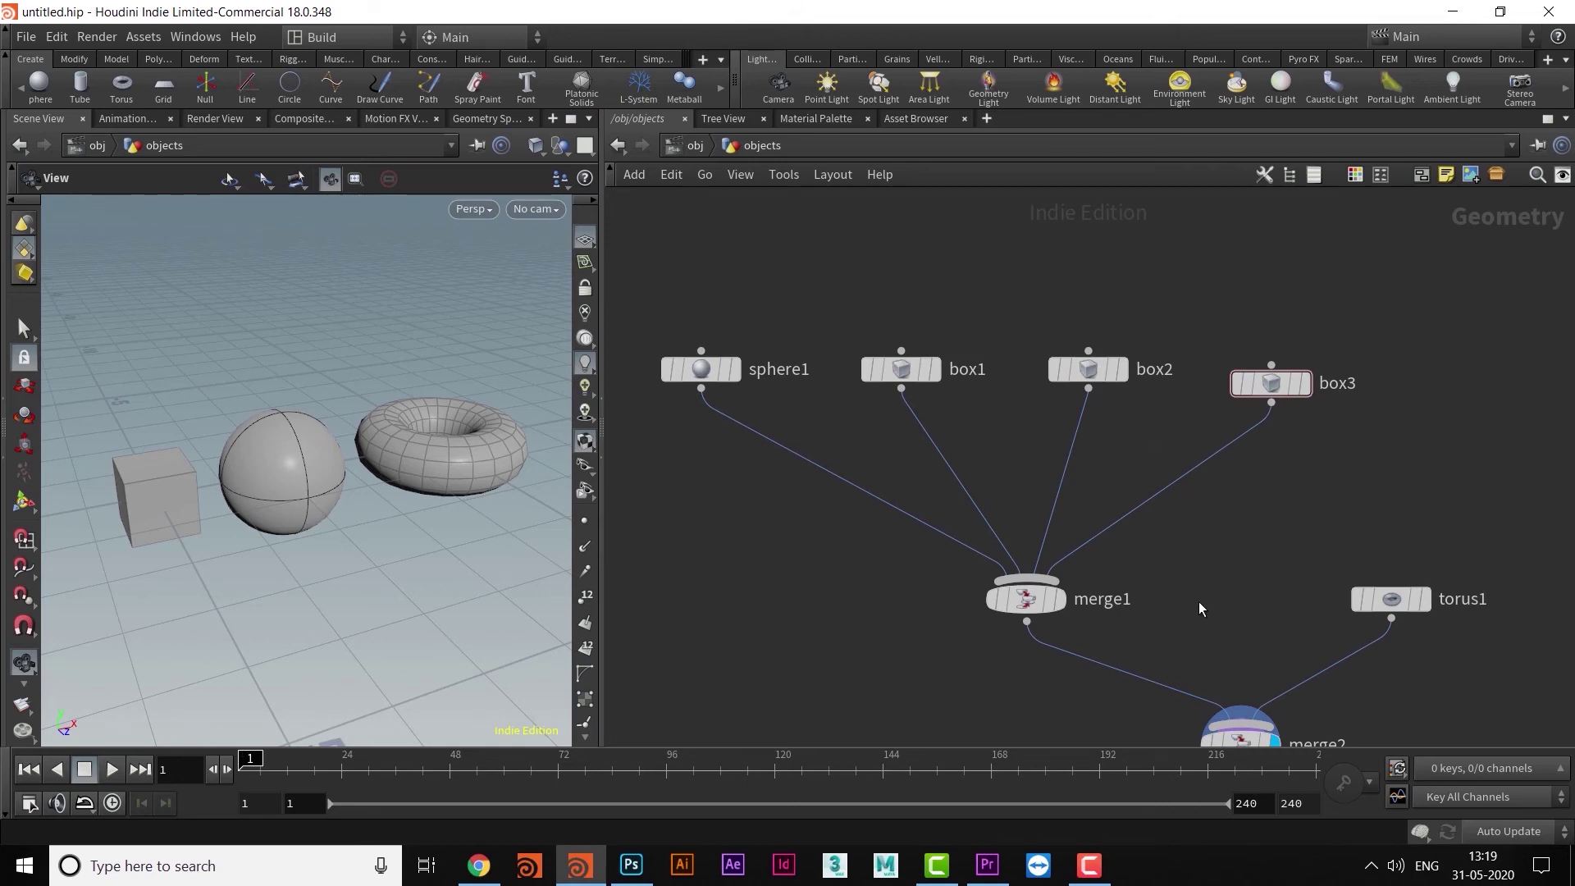
middle_drag(1201, 531, 1287, 530)
scroll(1287, 532, down, 1)
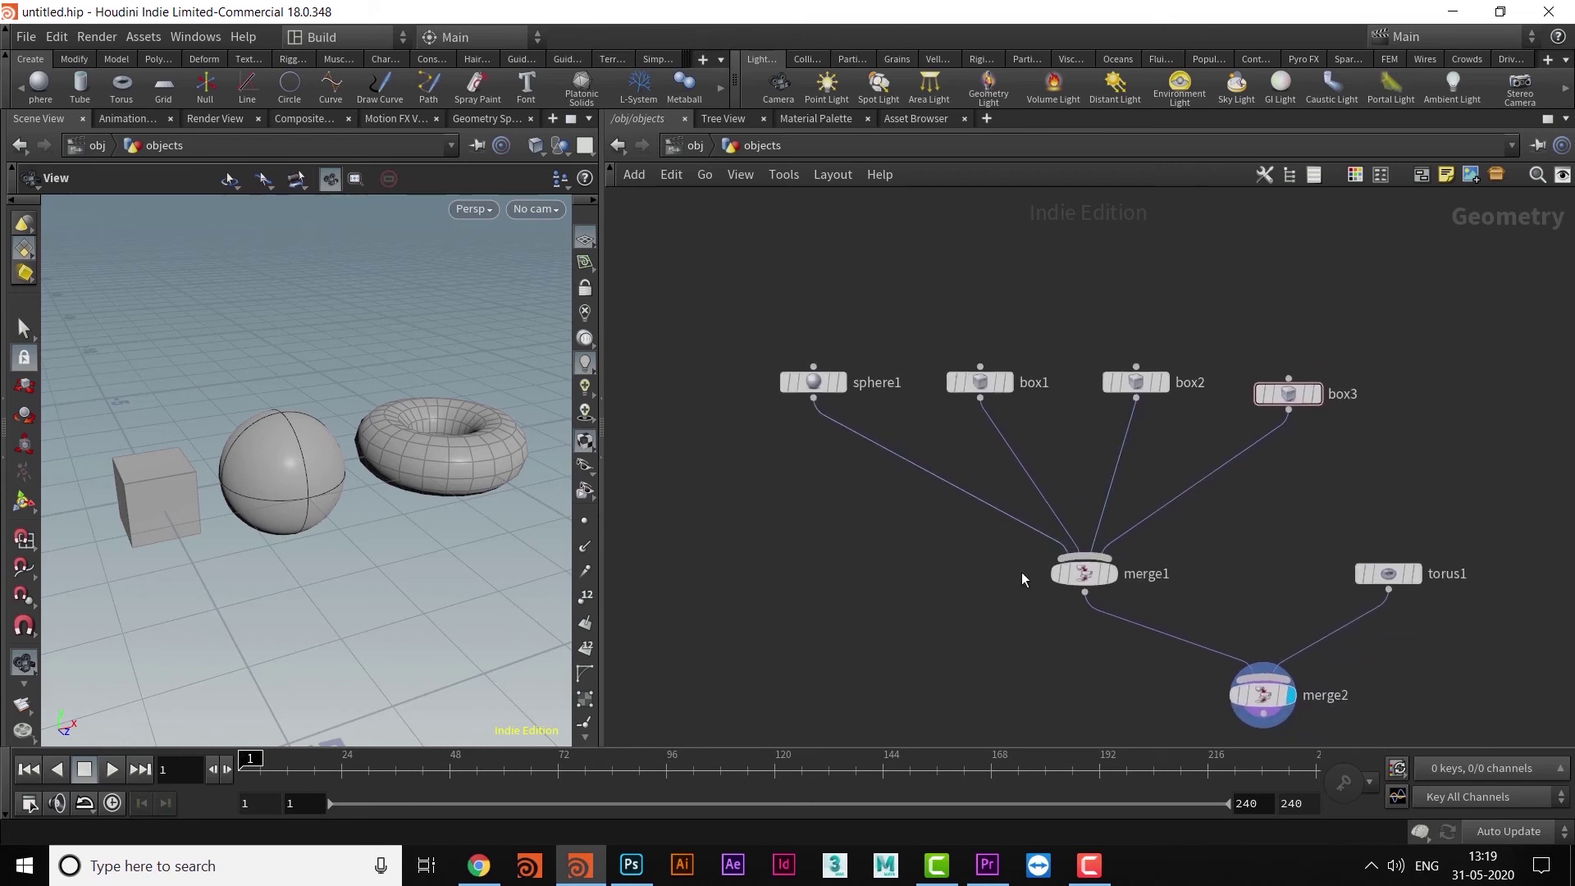
middle_drag(935, 578, 873, 538)
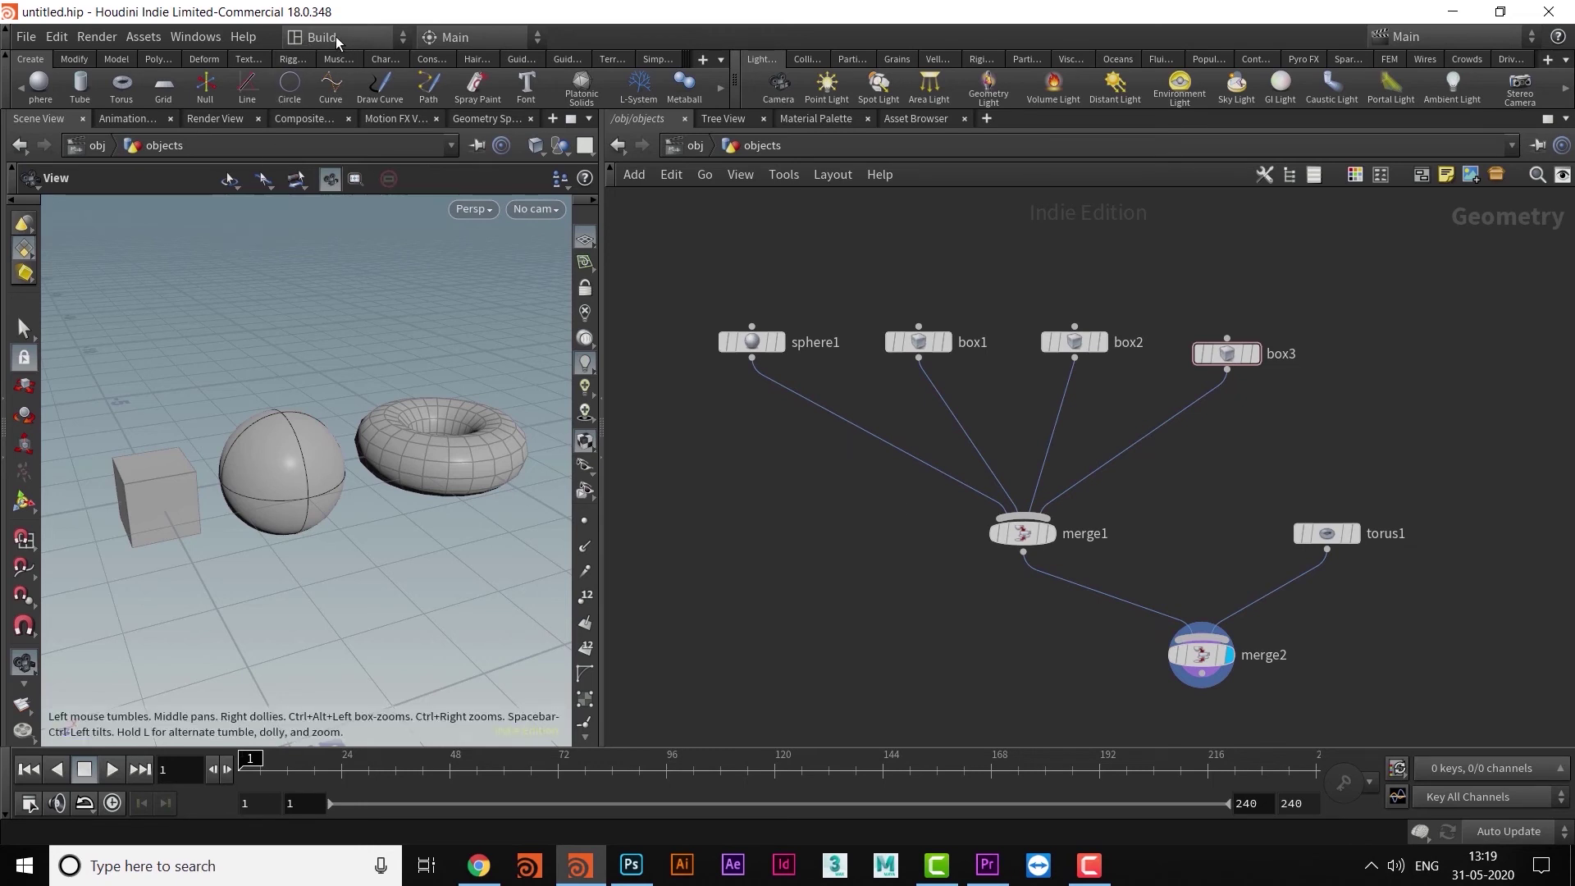
Reload the current Build desktop to restore its default panes, and widen the parameter and network panes.
click(373, 36)
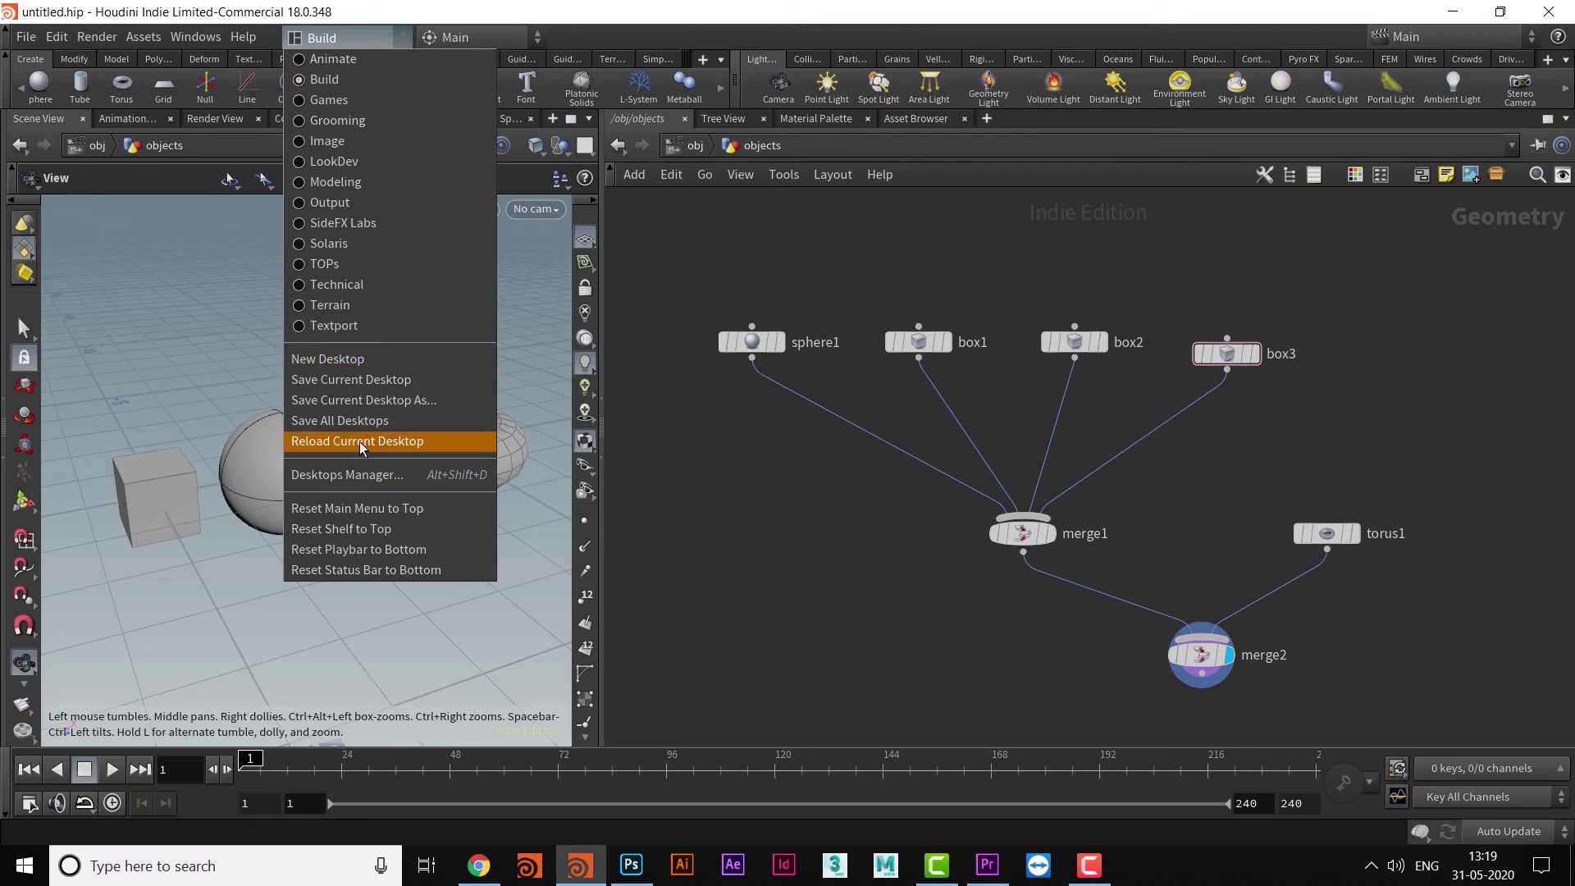
click(396, 436)
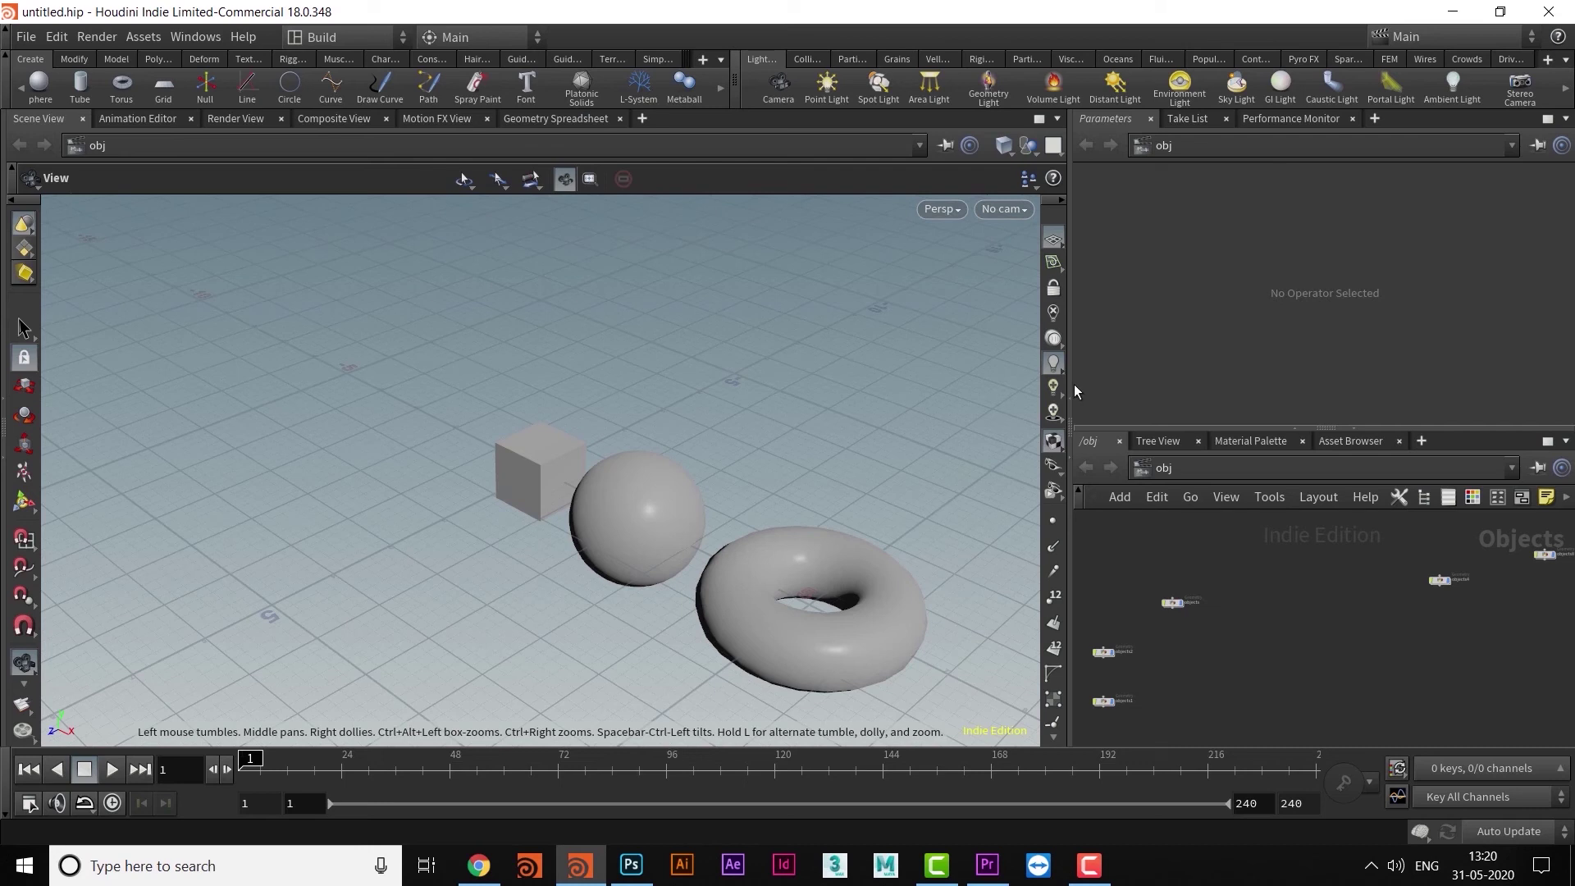
drag(1071, 408, 737, 413)
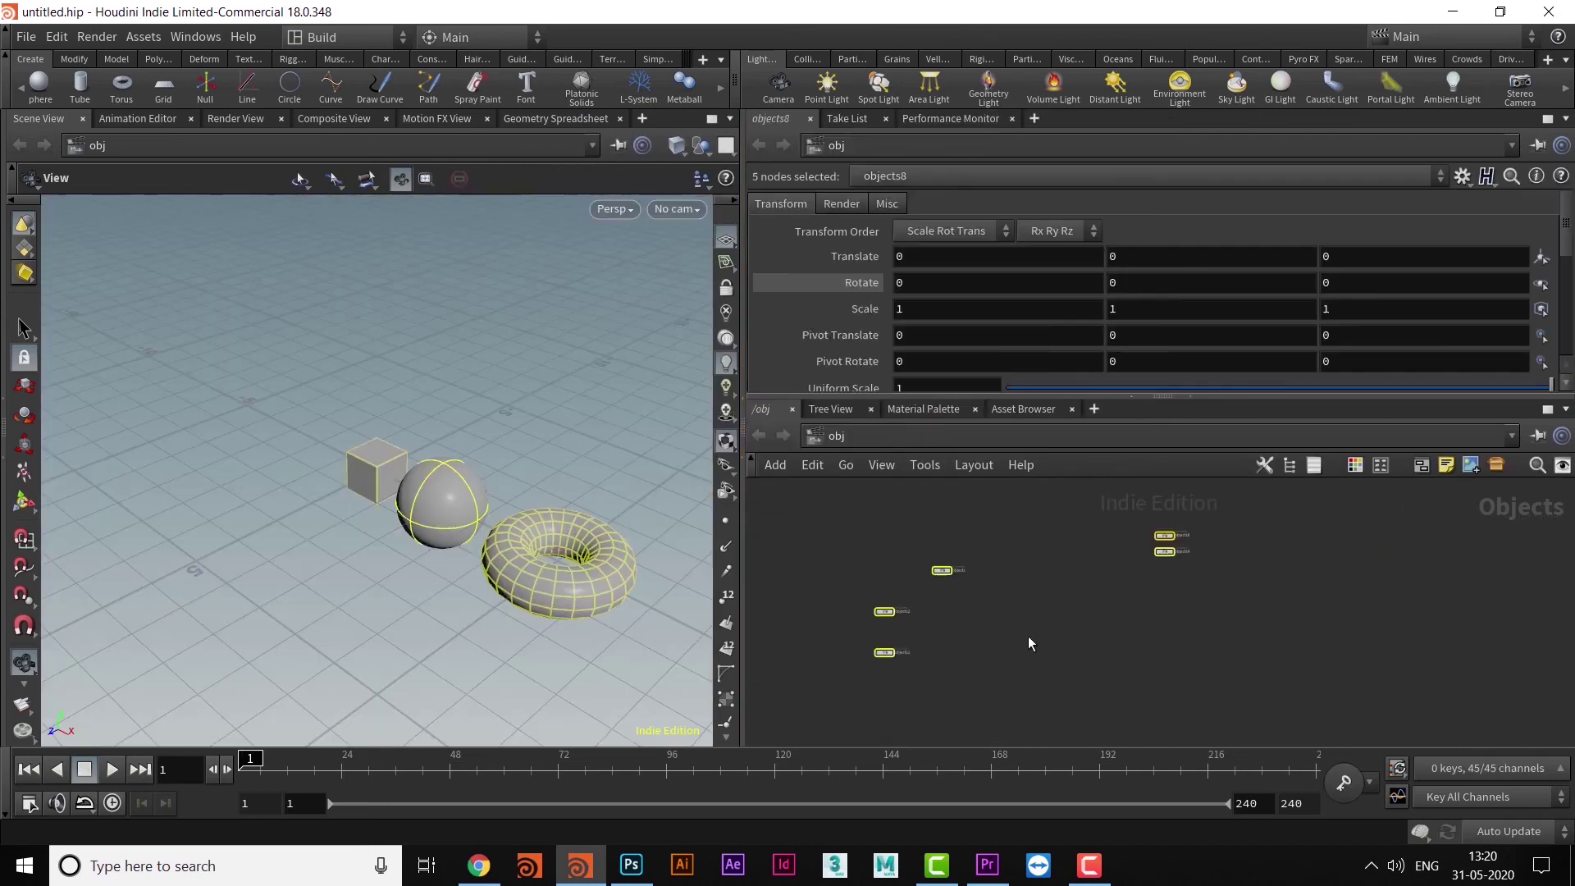
Align all five geometry nodes at object level in a horizontal row, and restack them in a vertical column.
key(a)
drag(1063, 624, 970, 624)
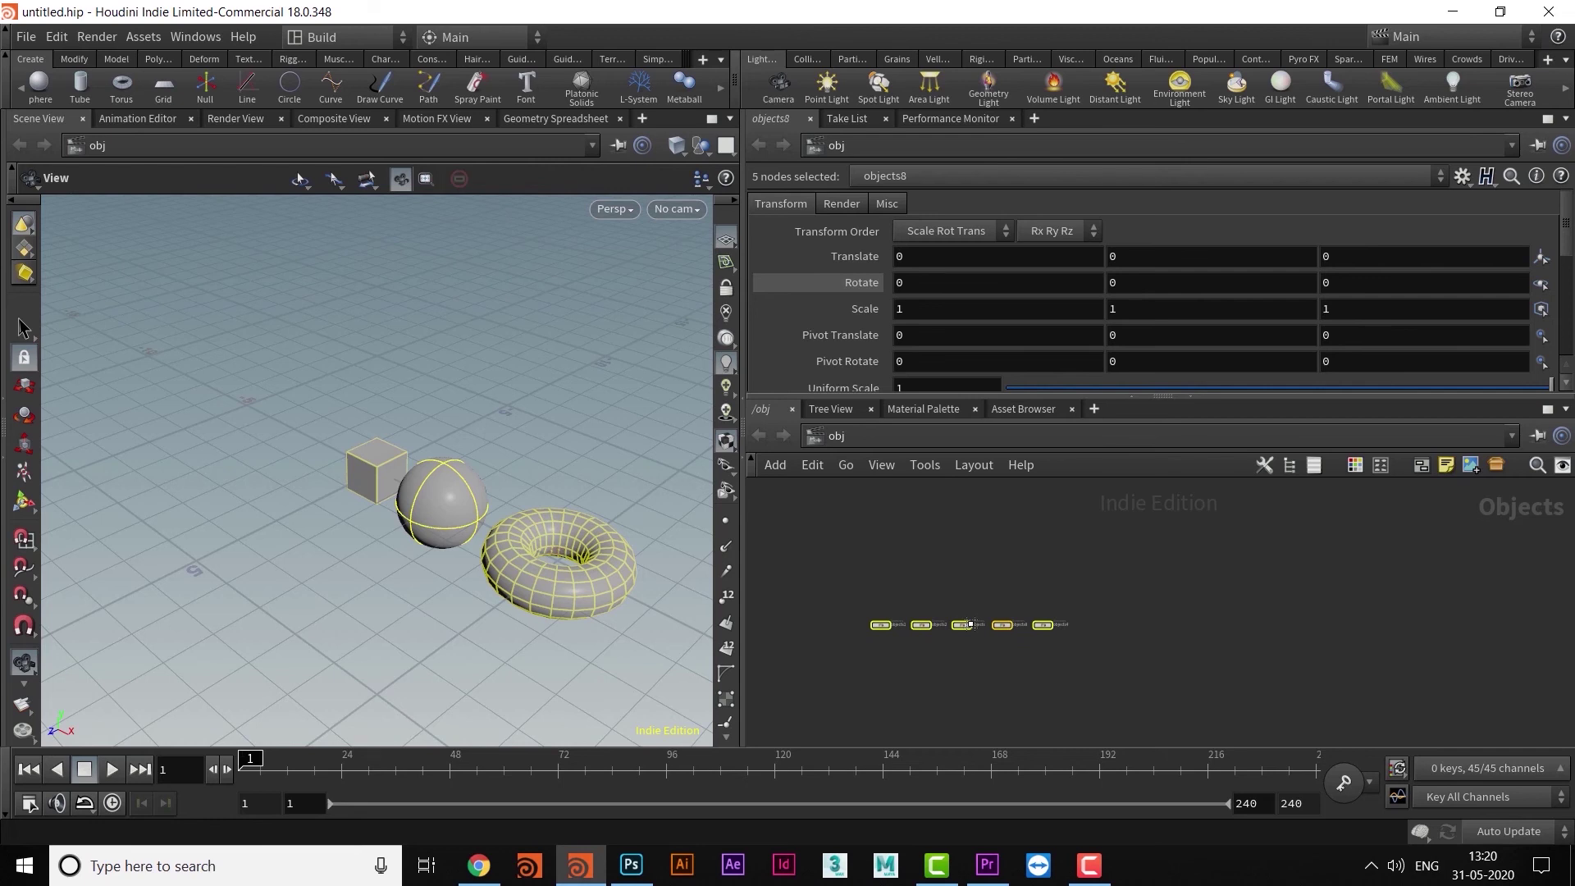
key(a)
drag(891, 549, 881, 465)
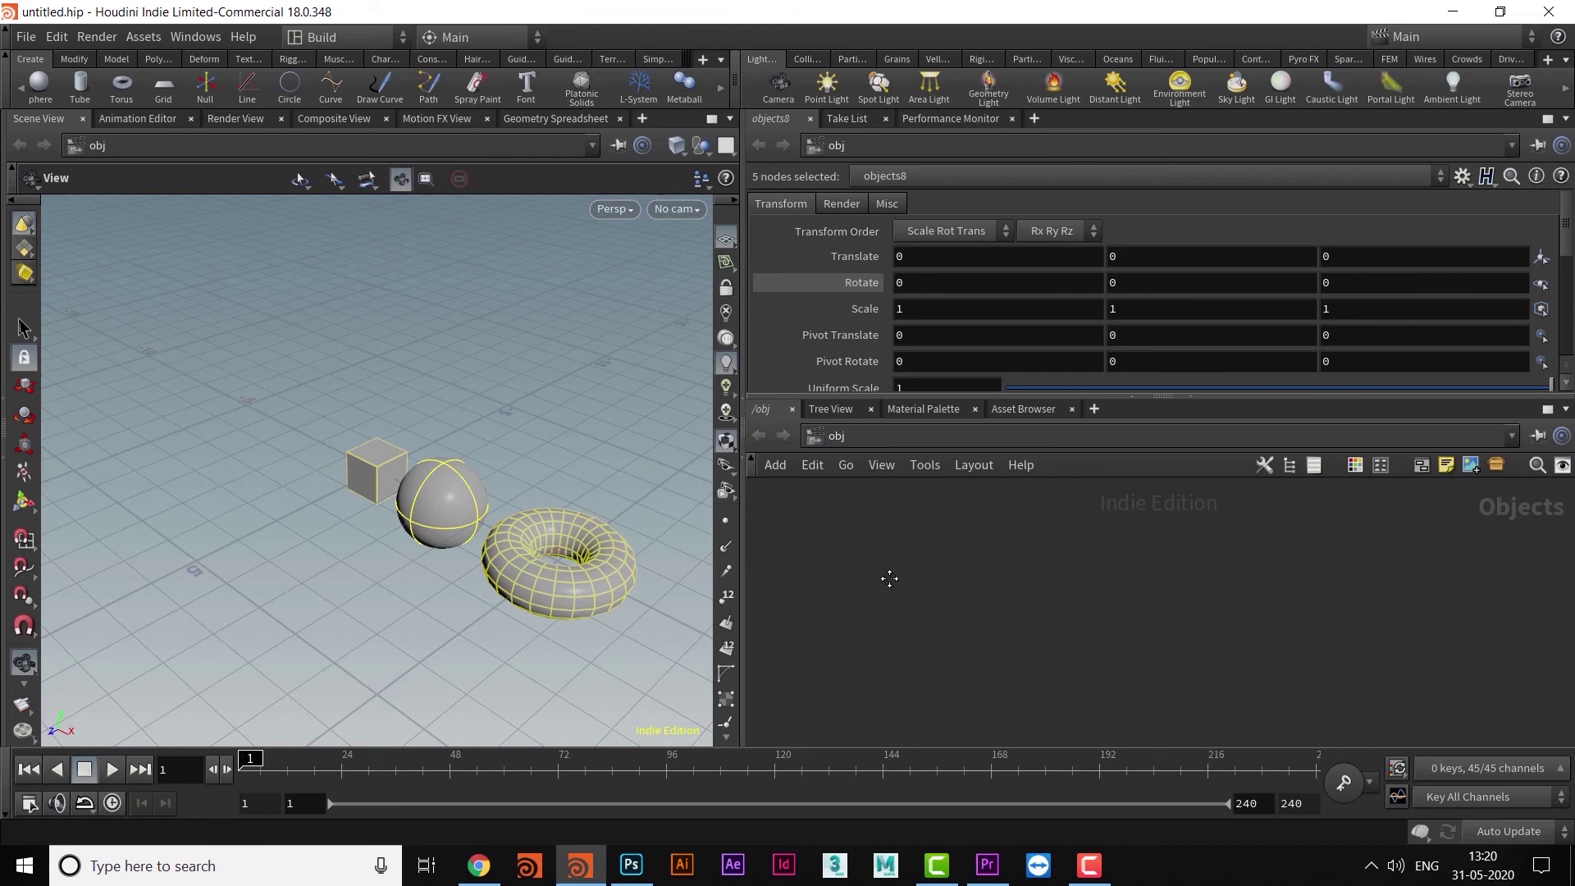
drag(889, 578, 914, 629)
middle_drag(941, 617, 1144, 623)
scroll(1137, 622, up, 6)
middle_drag(1065, 660, 1177, 614)
scroll(1175, 614, down, 3)
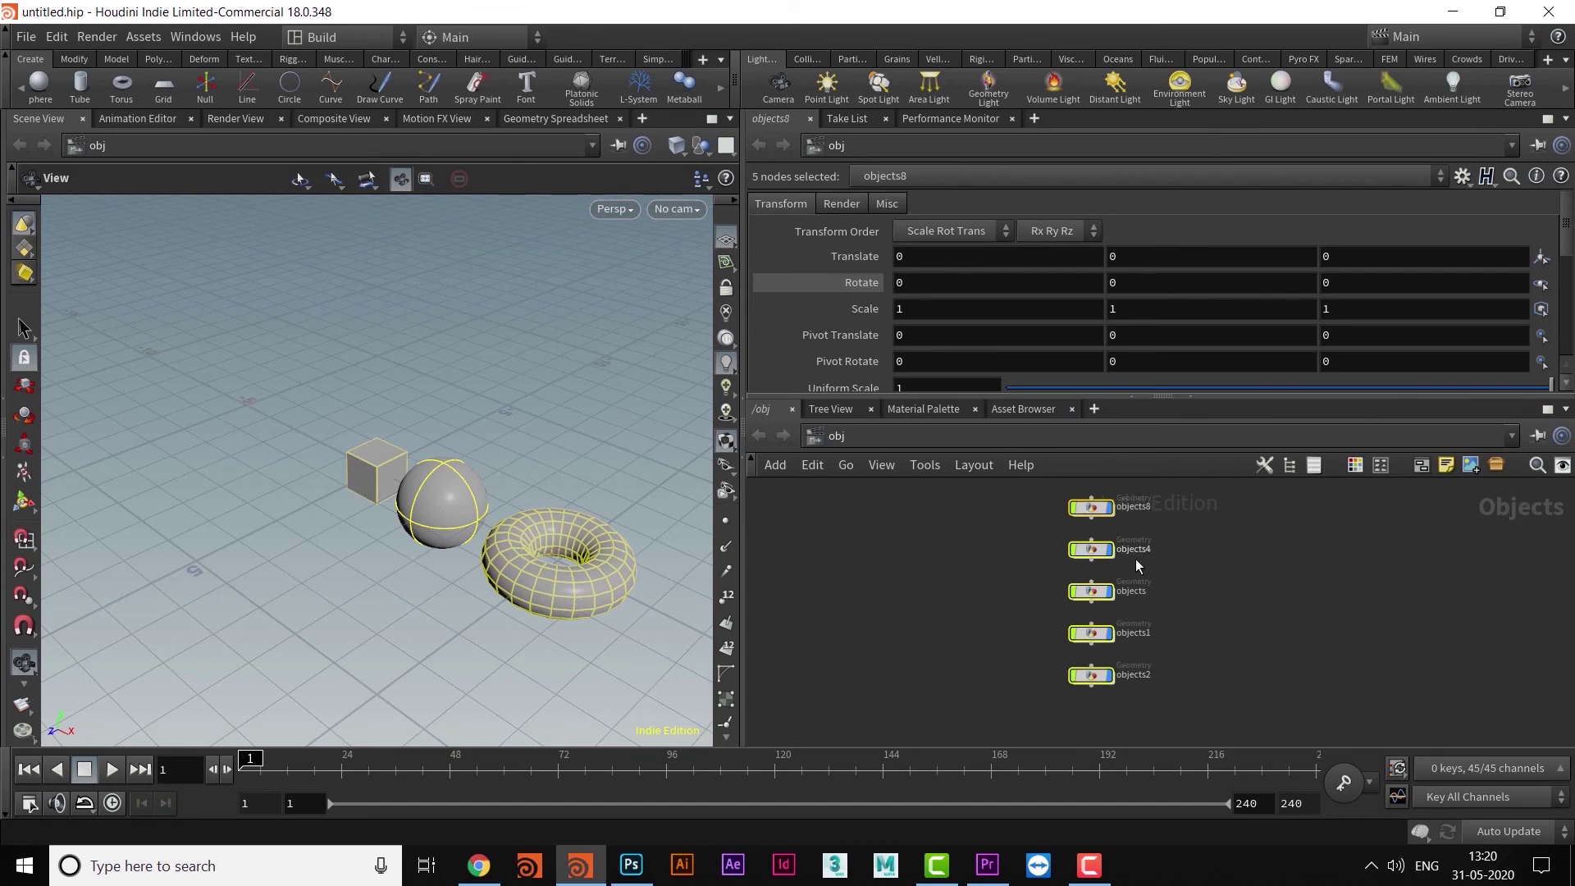
scroll(1204, 556, up, 1)
middle_drag(1203, 565, 1188, 580)
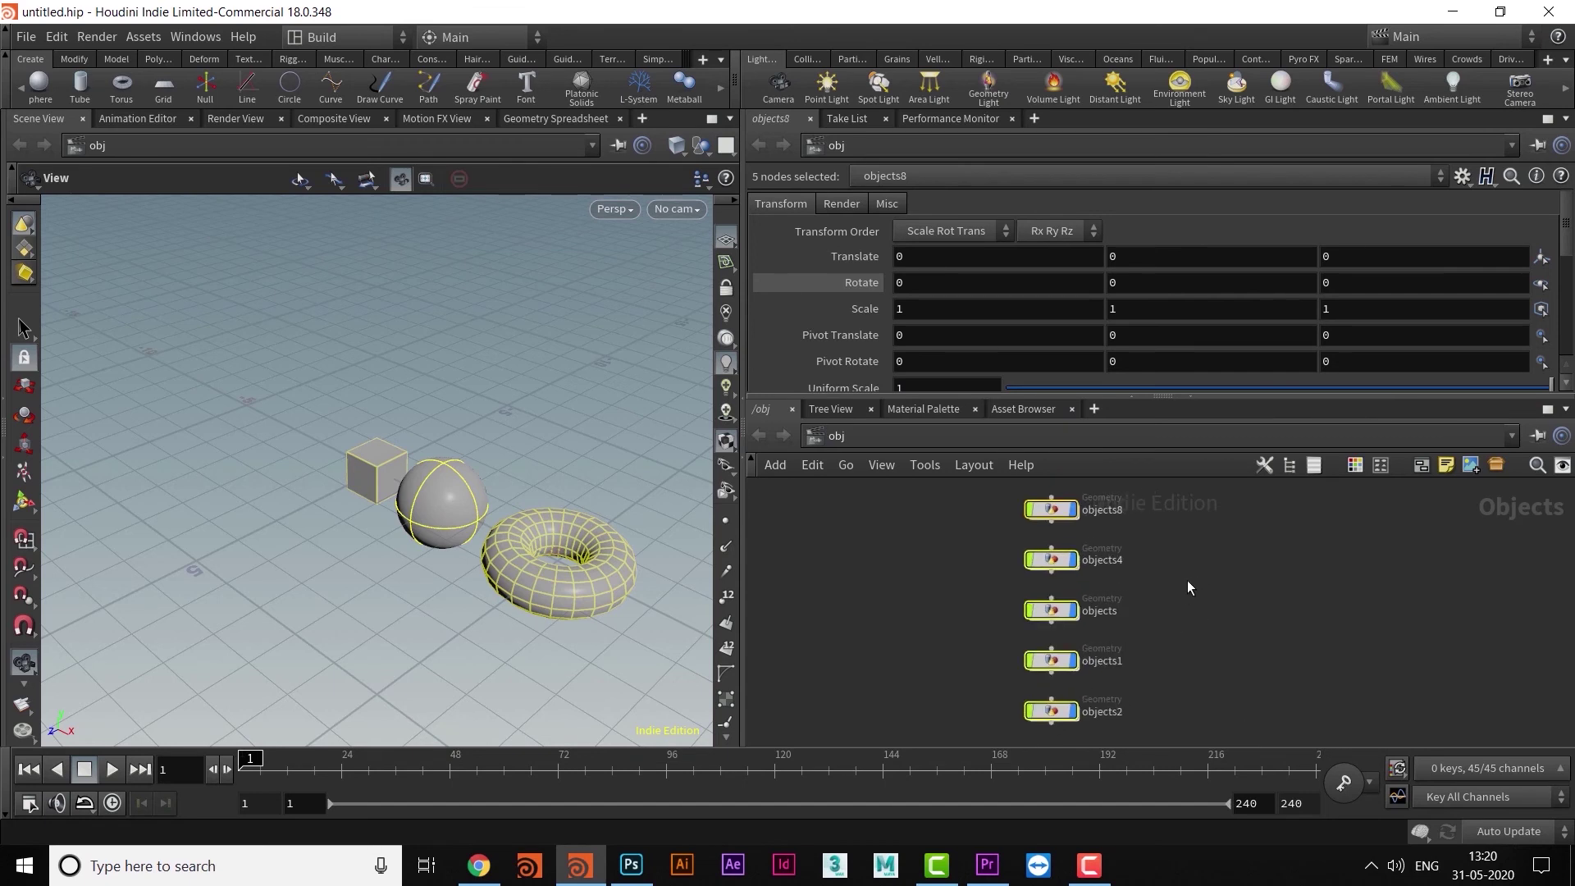
Turn the display flag of all five selected geometry nodes off and back on.
click(1075, 510)
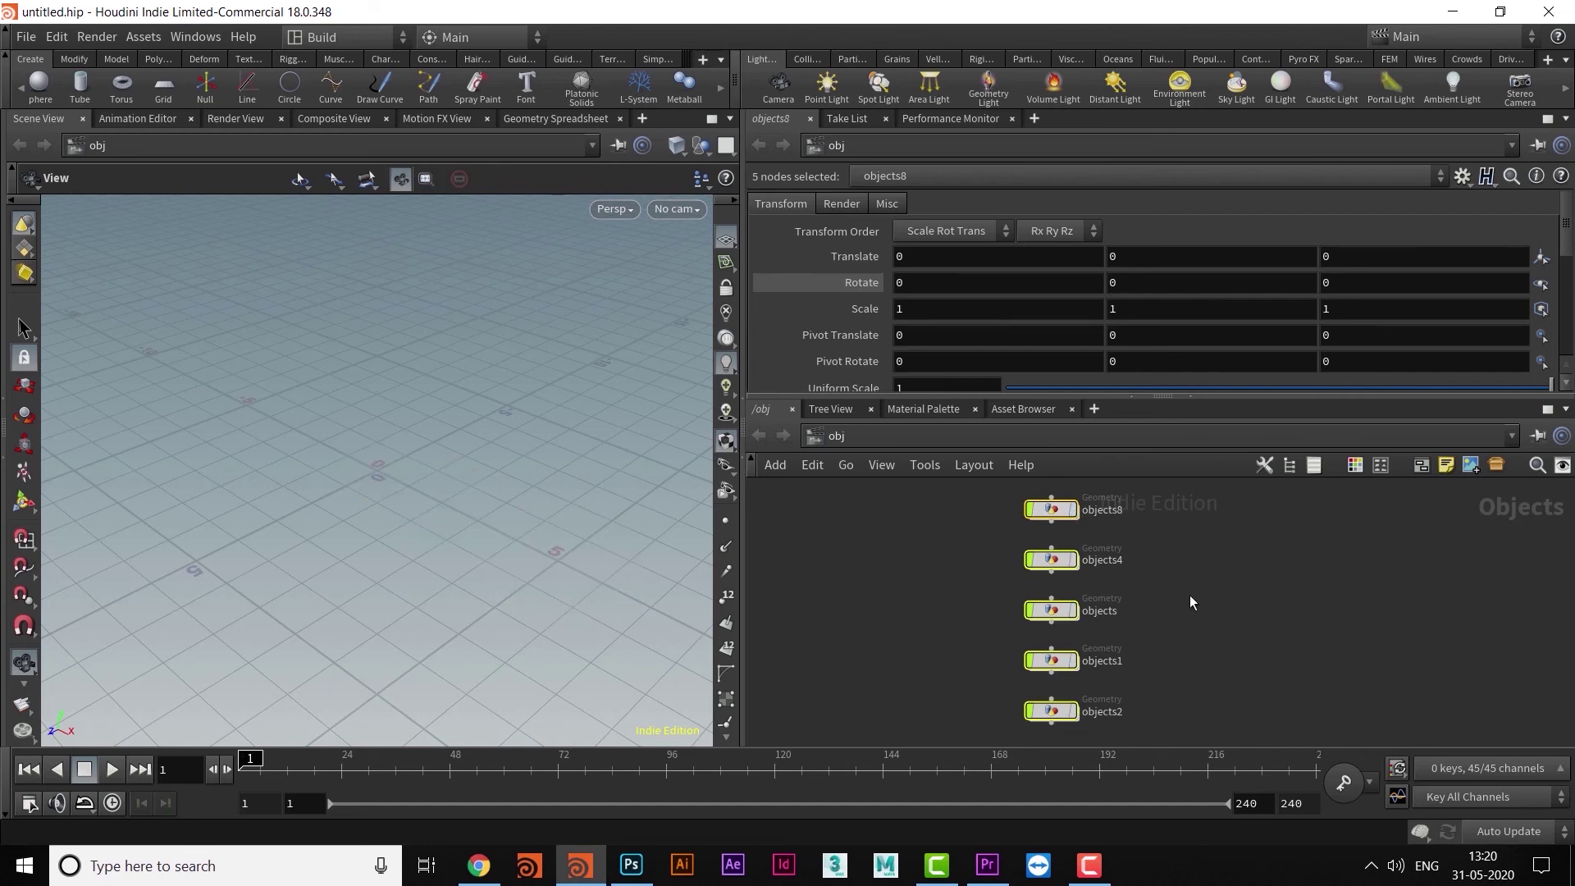
middle_drag(1221, 591, 1199, 653)
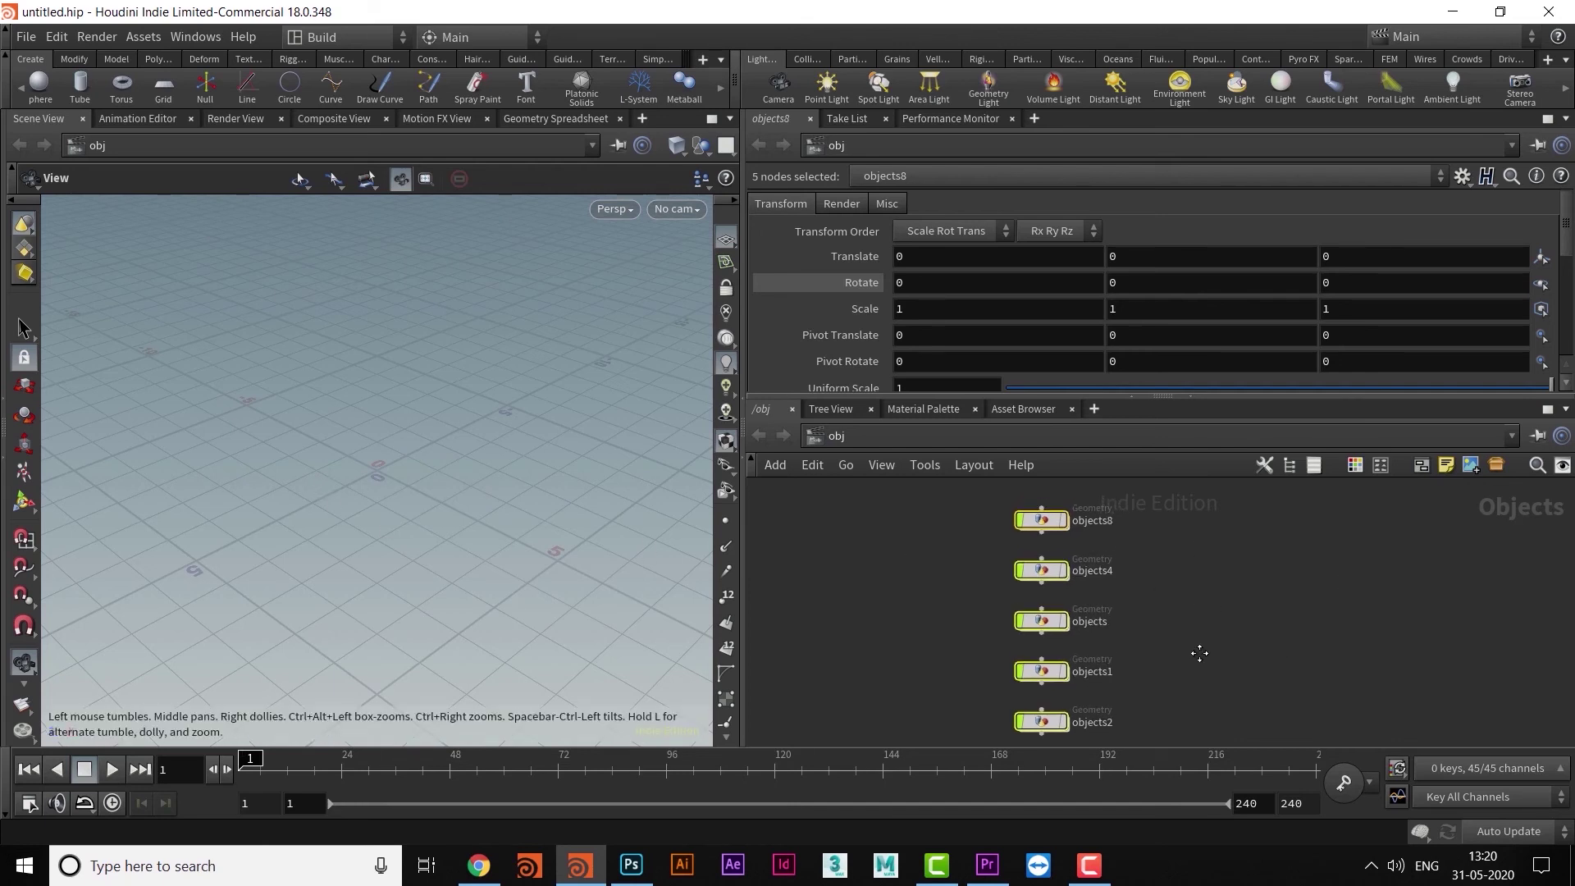
click(1064, 523)
middle_drag(1193, 630, 1197, 651)
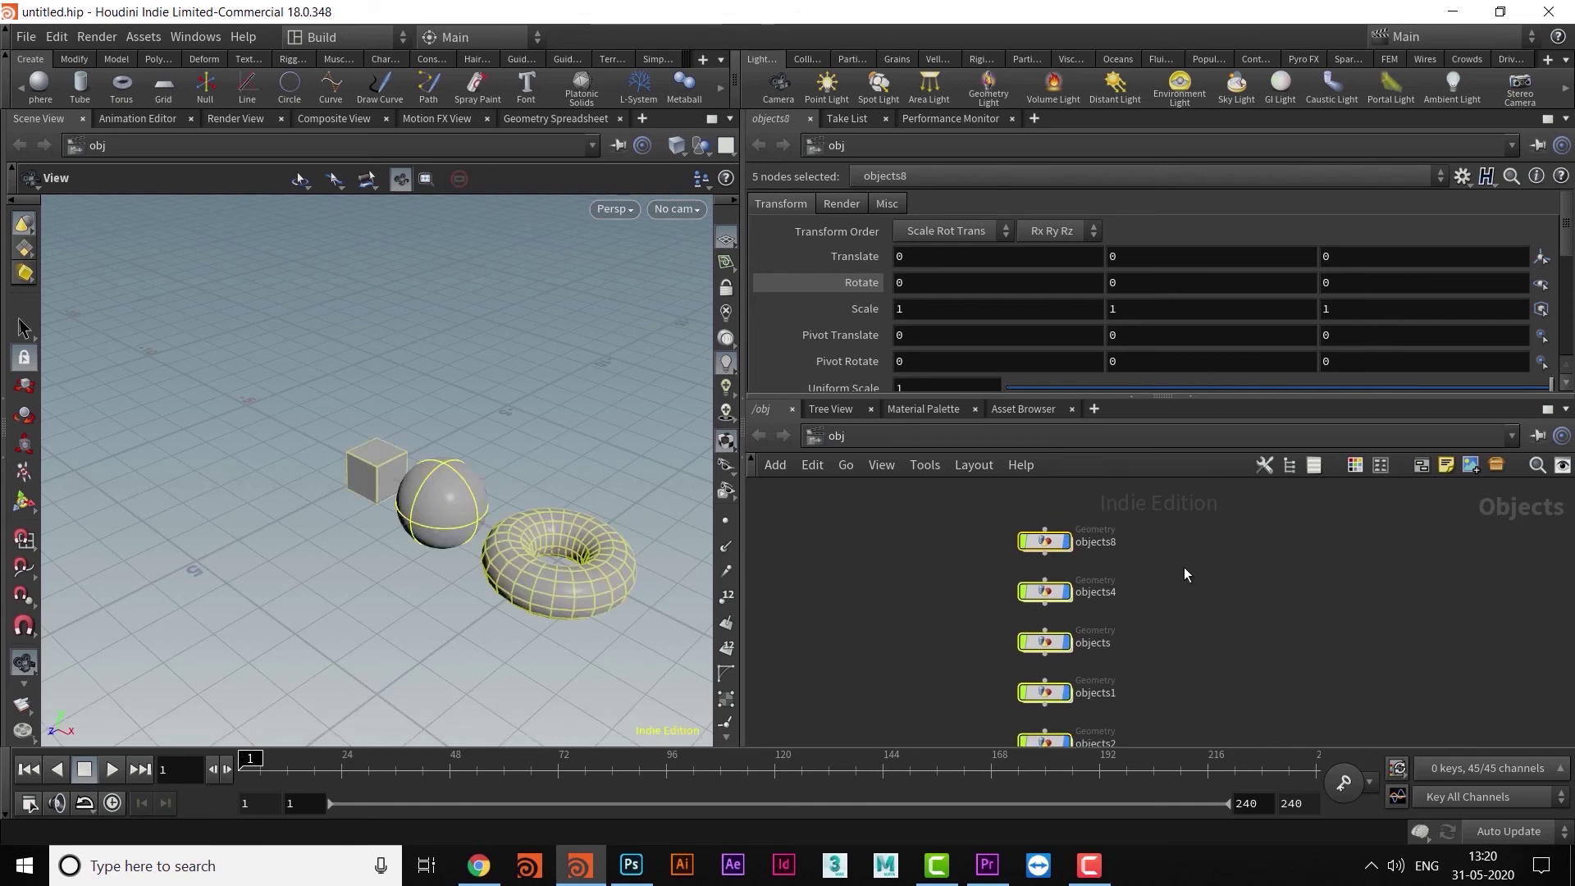
Deselect the group, turn off the display flags of objects8, objects4 and objects individually, and redisplay objects.
click(968, 520)
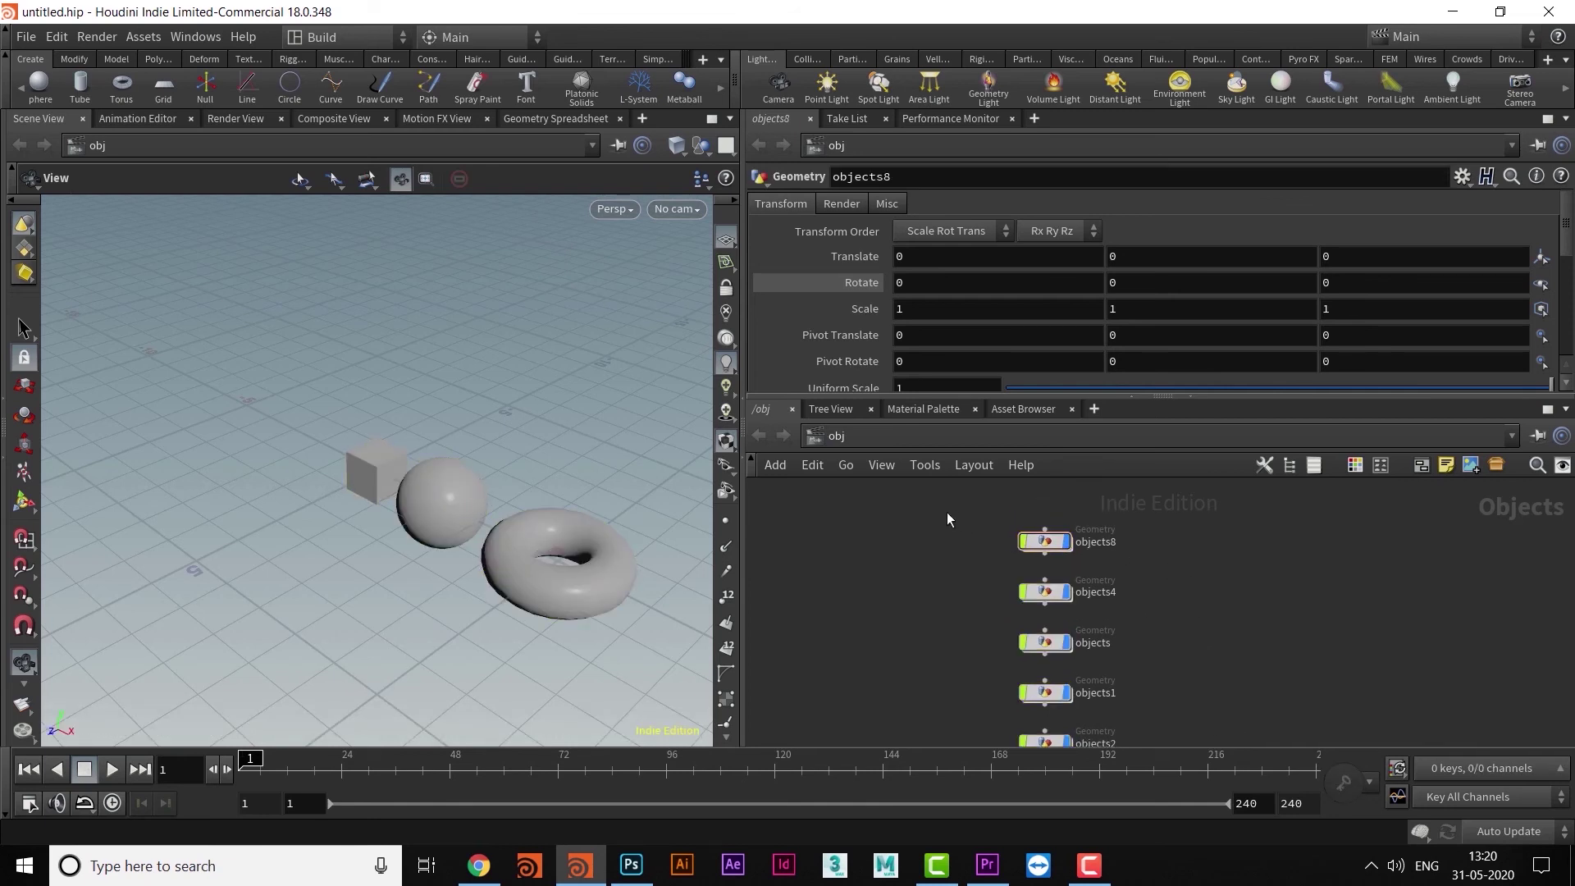
click(1068, 542)
click(1067, 592)
click(1068, 643)
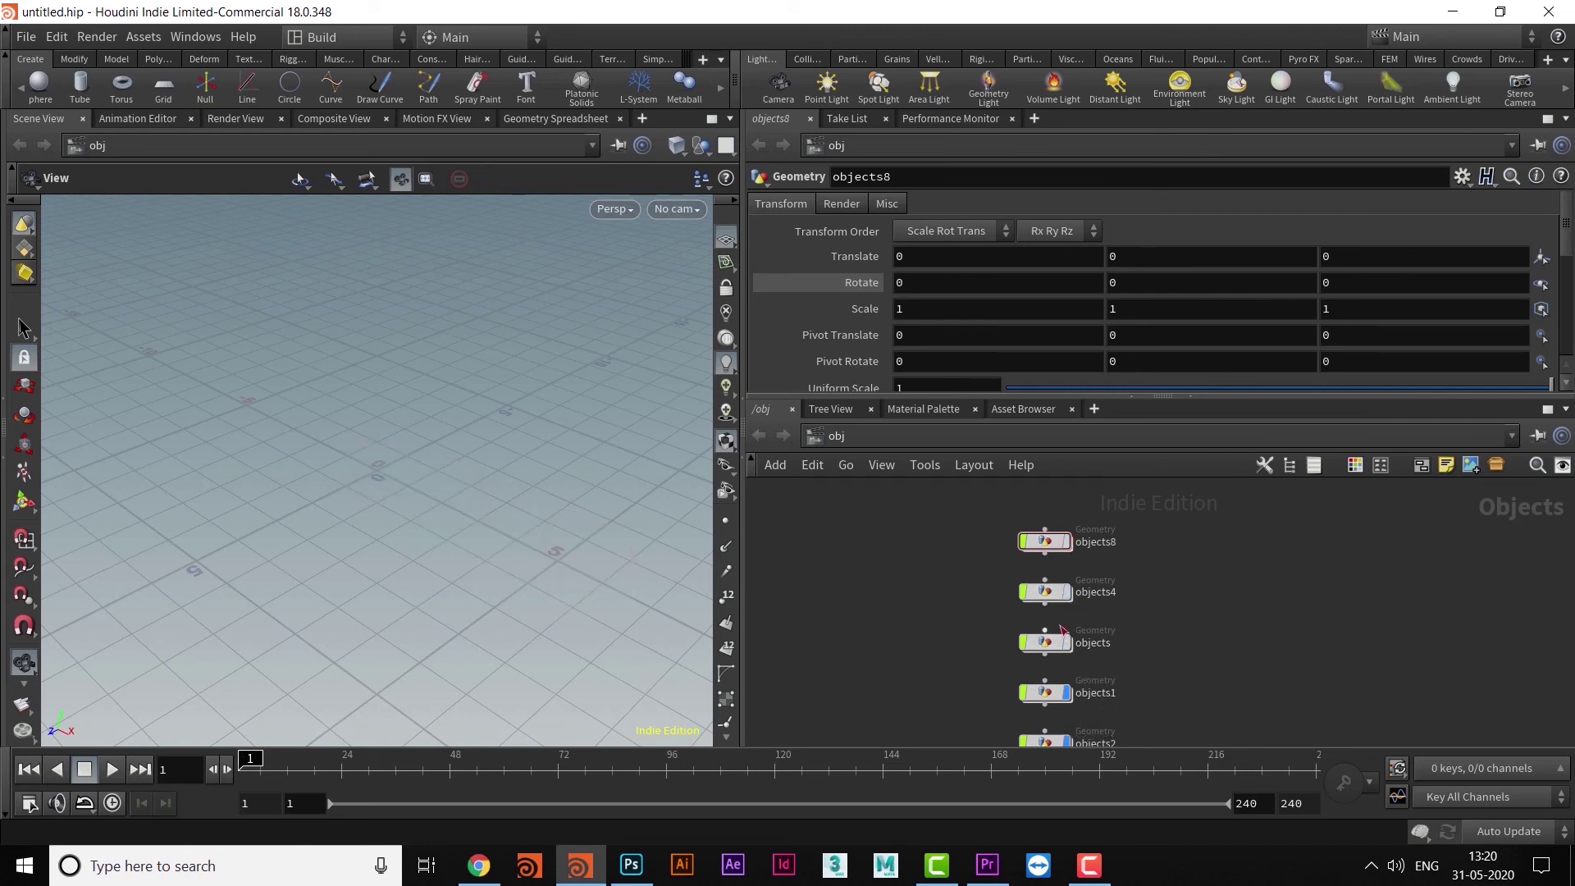
click(1066, 644)
Set the objects node apart, delete the four other geometry nodes and reposition the objects node in the network.
drag(1047, 644, 1195, 625)
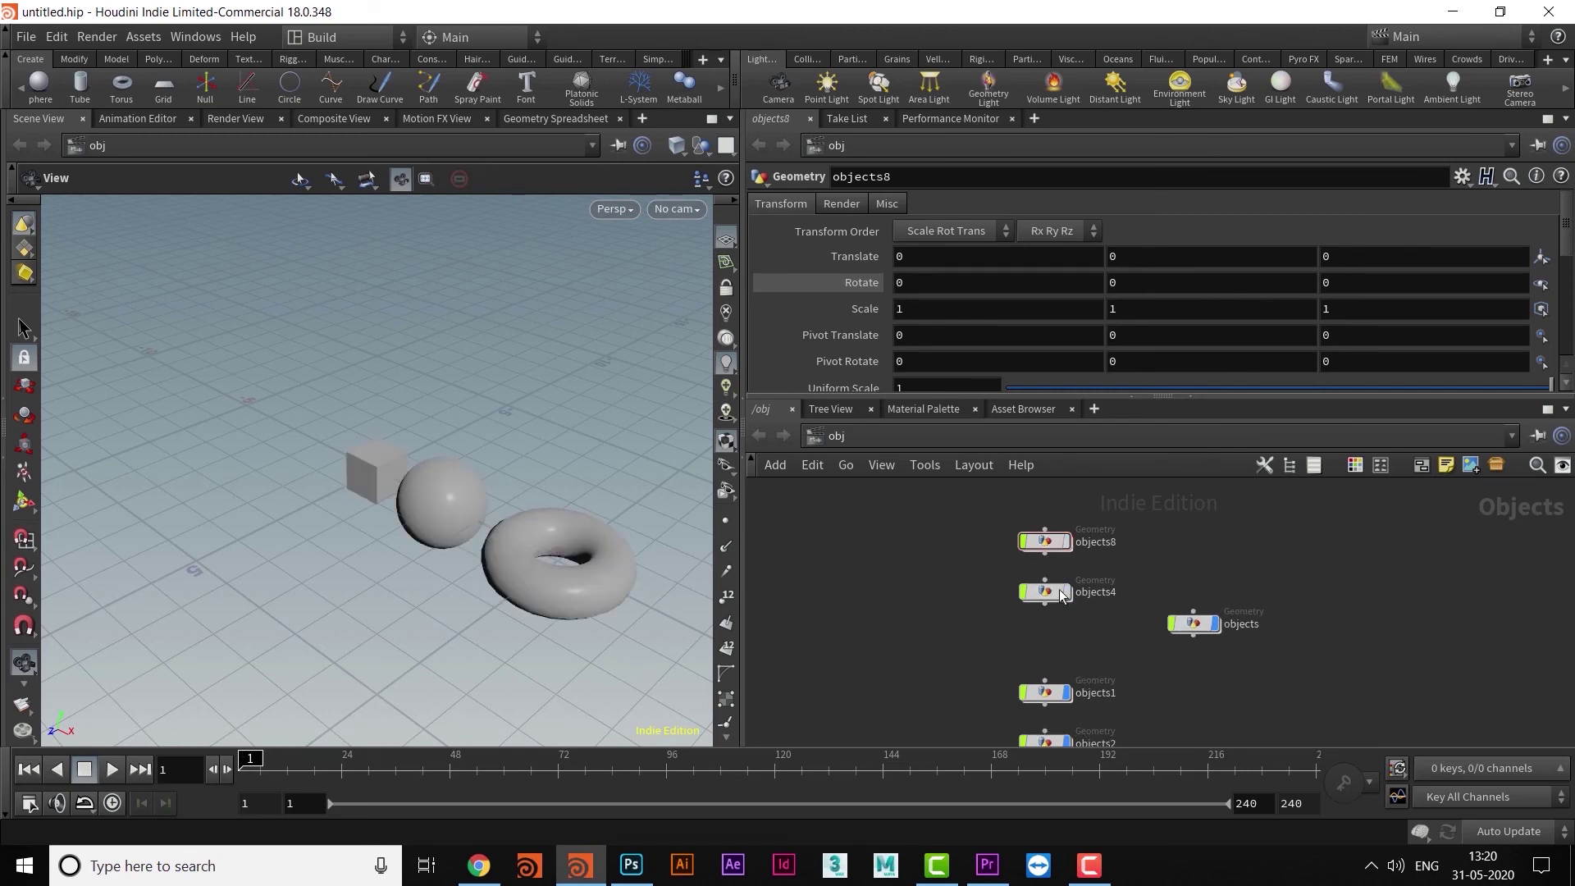
scroll(1062, 597, down, 2)
drag(992, 499, 1121, 717)
key(Delete)
middle_drag(1204, 638, 952, 694)
scroll(960, 694, up, 5)
middle_drag(877, 644, 1064, 675)
click(1039, 594)
drag(1039, 594, 1142, 598)
scroll(1143, 674, down, 1)
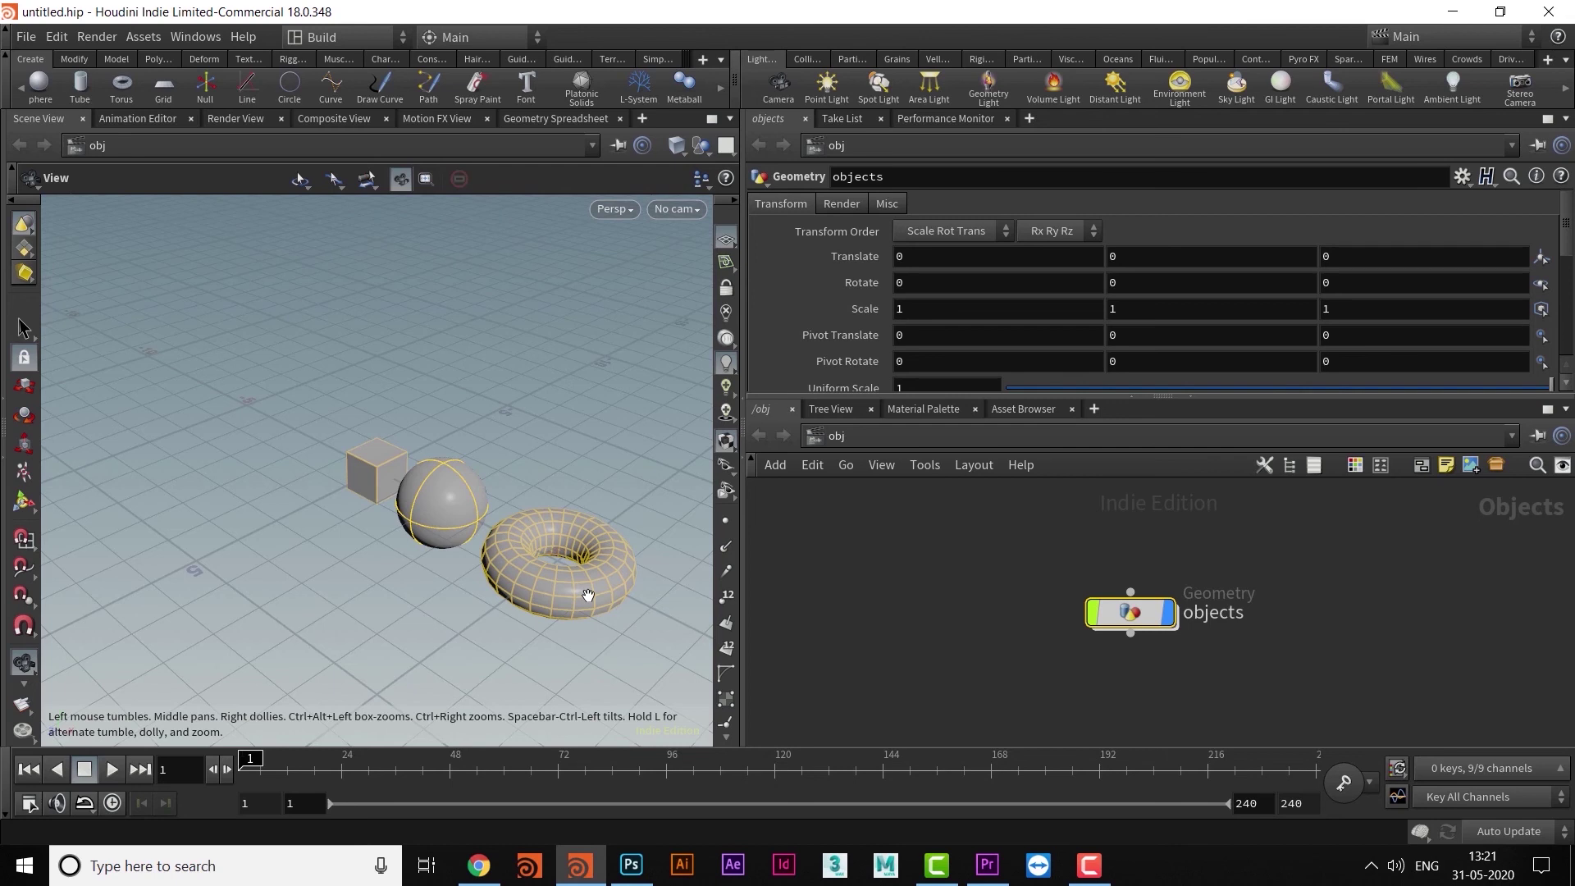
Turn off the selectable flag of the objects node and try to box-select its shapes in the viewport.
drag(588, 596, 661, 573)
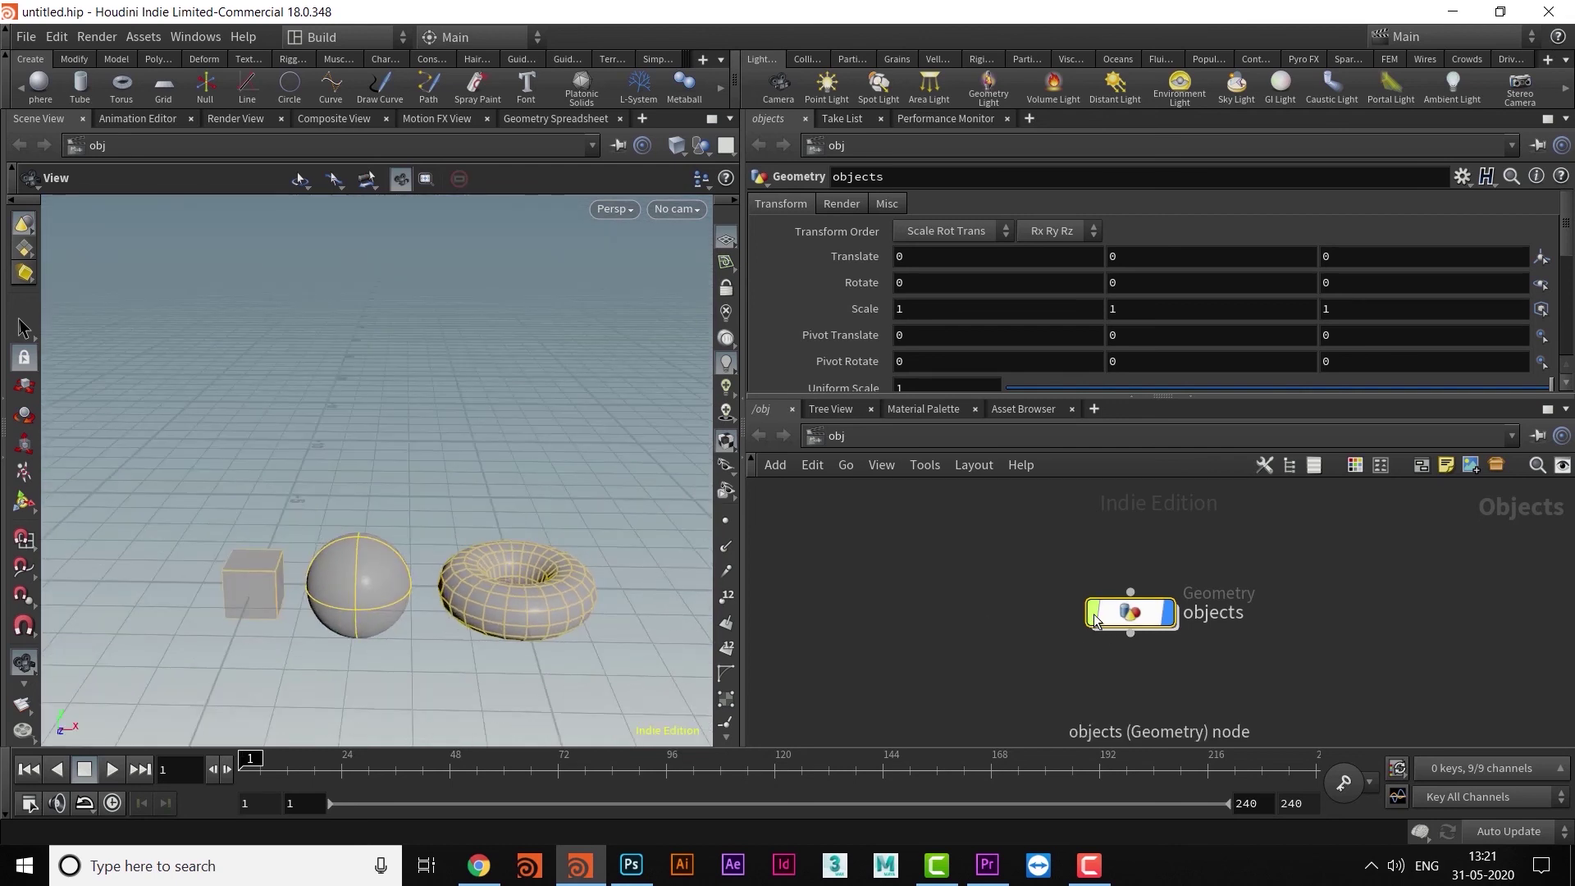
click(1062, 682)
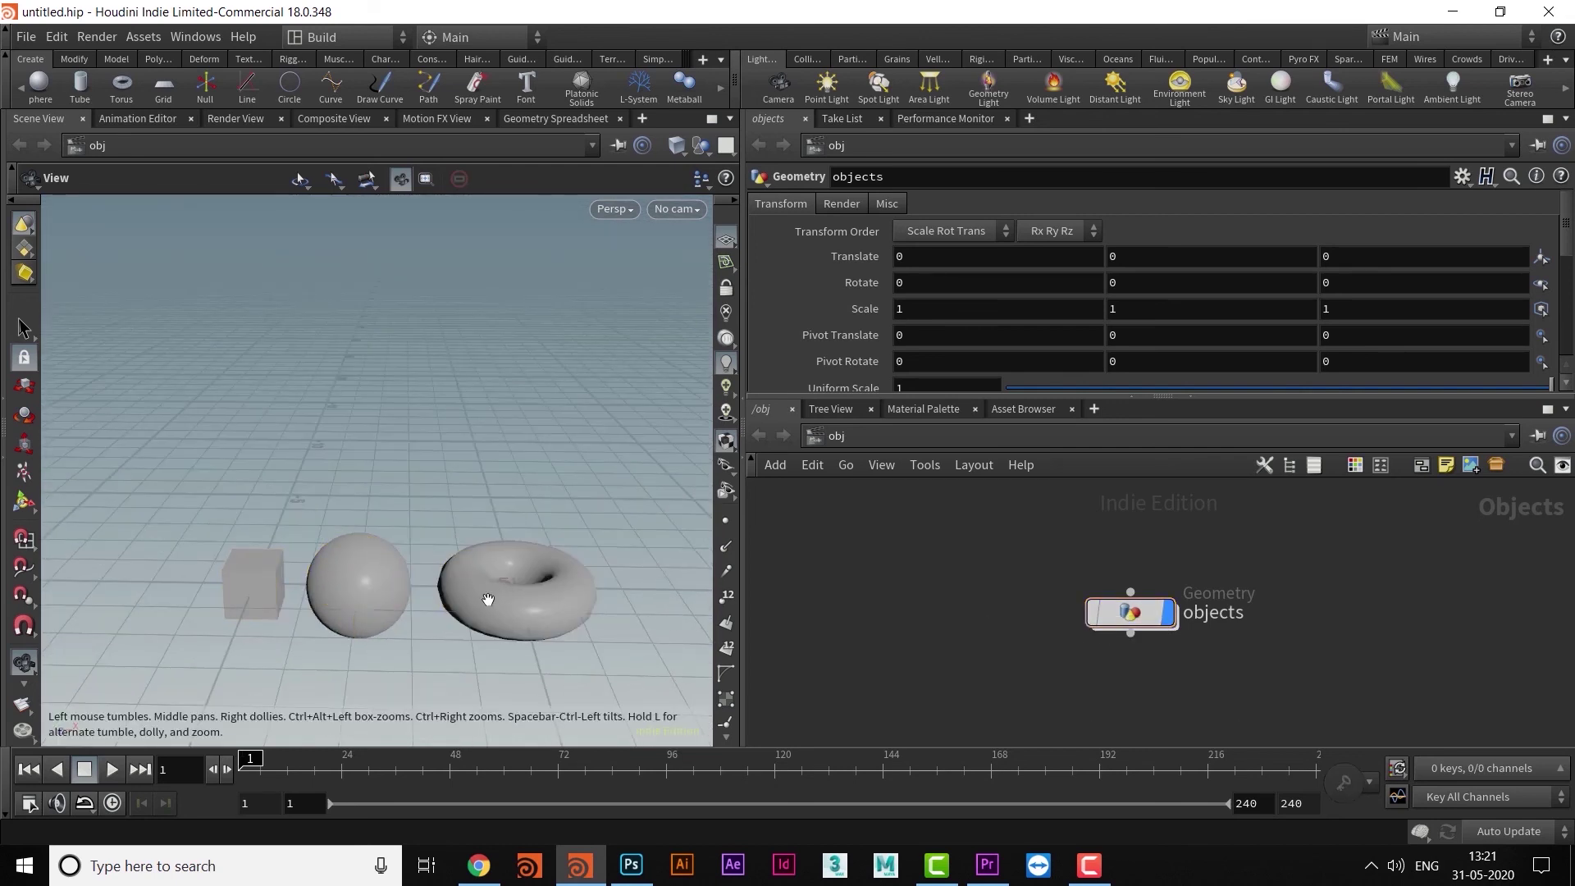
middle_drag(453, 638, 452, 538)
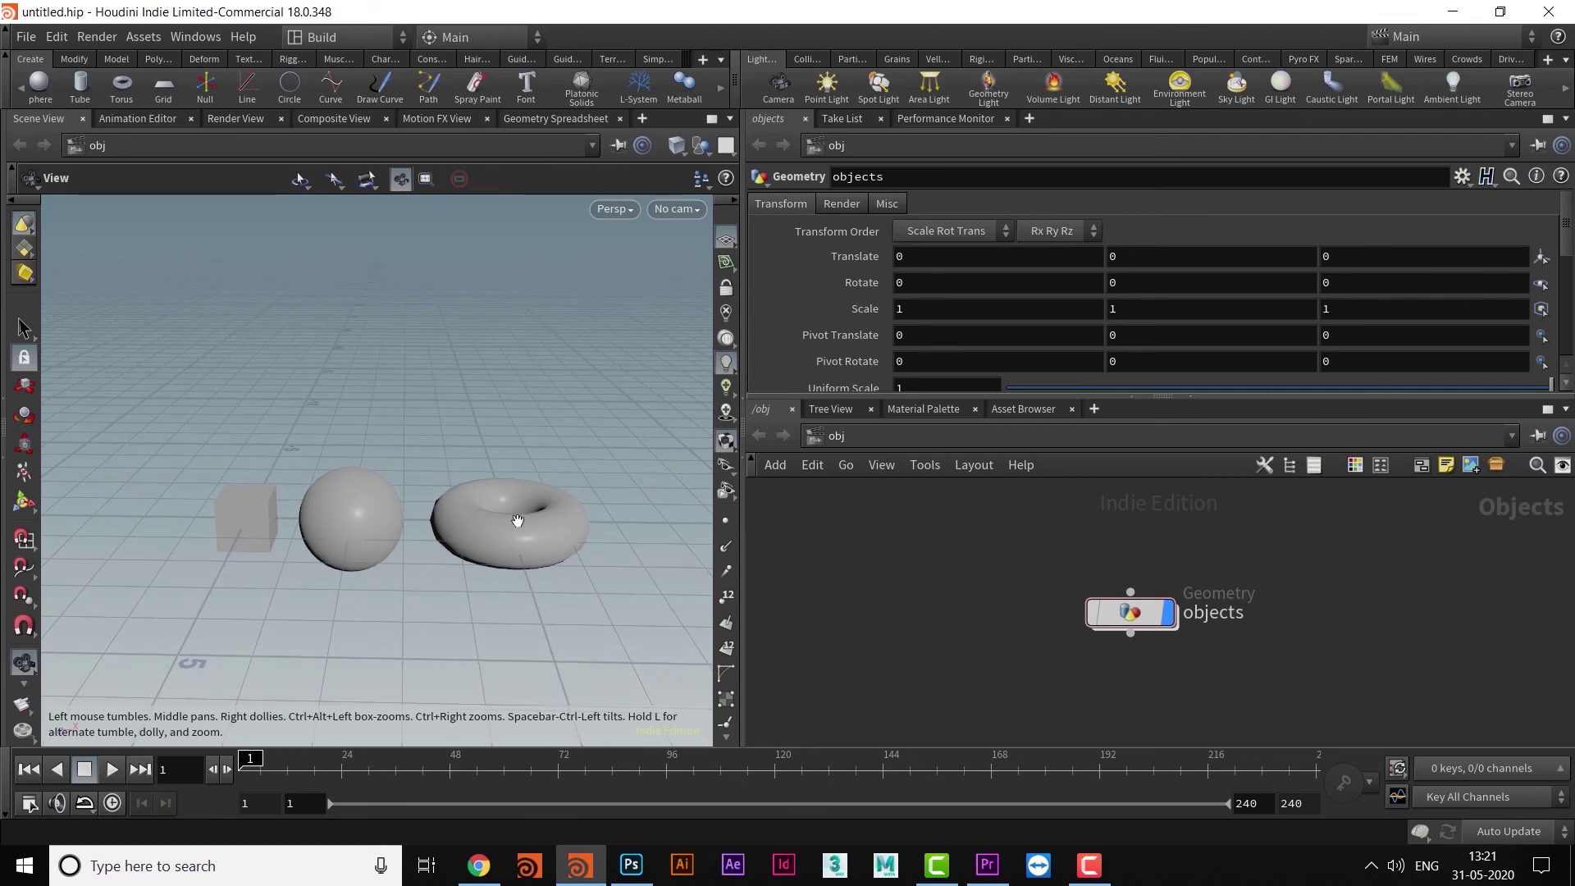
key(s)
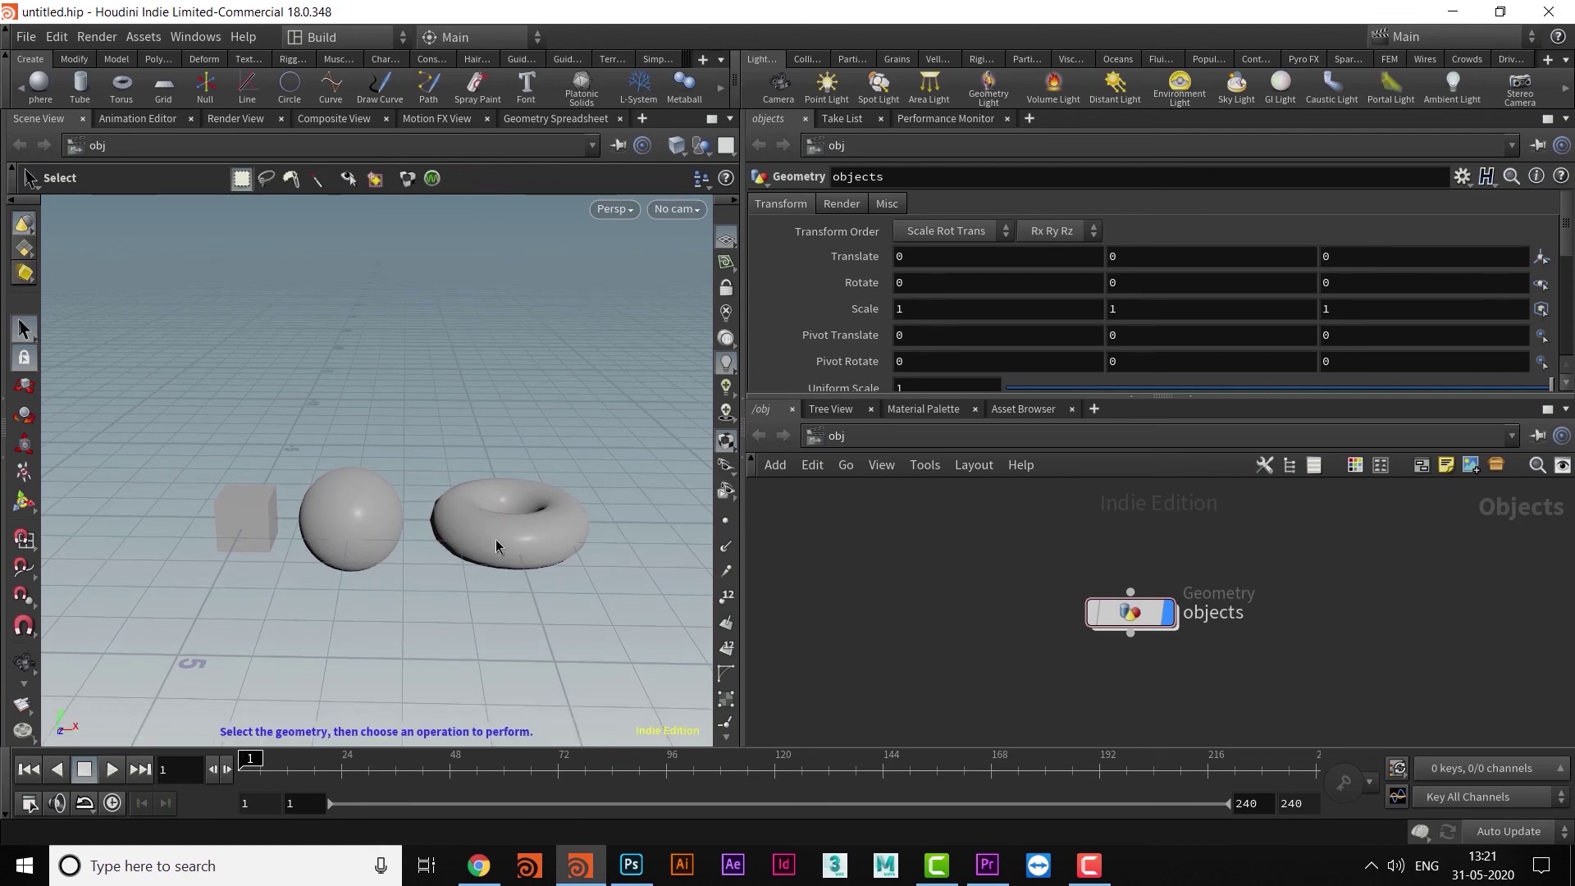
drag(226, 409, 648, 630)
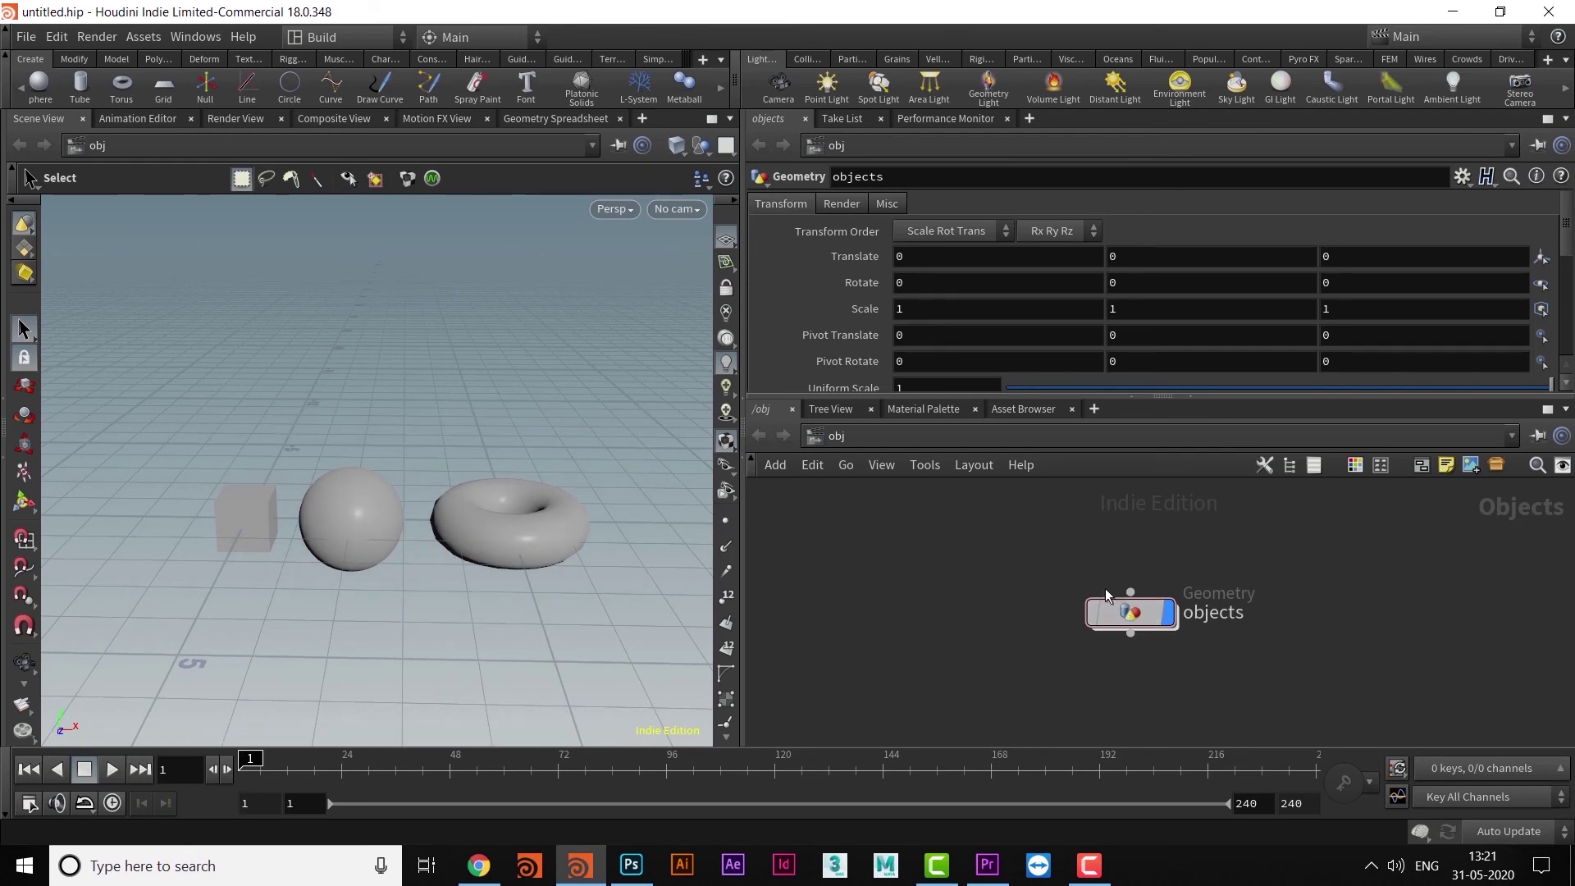
Move the objects node slightly and enter its geometry network.
drag(1128, 615, 1106, 588)
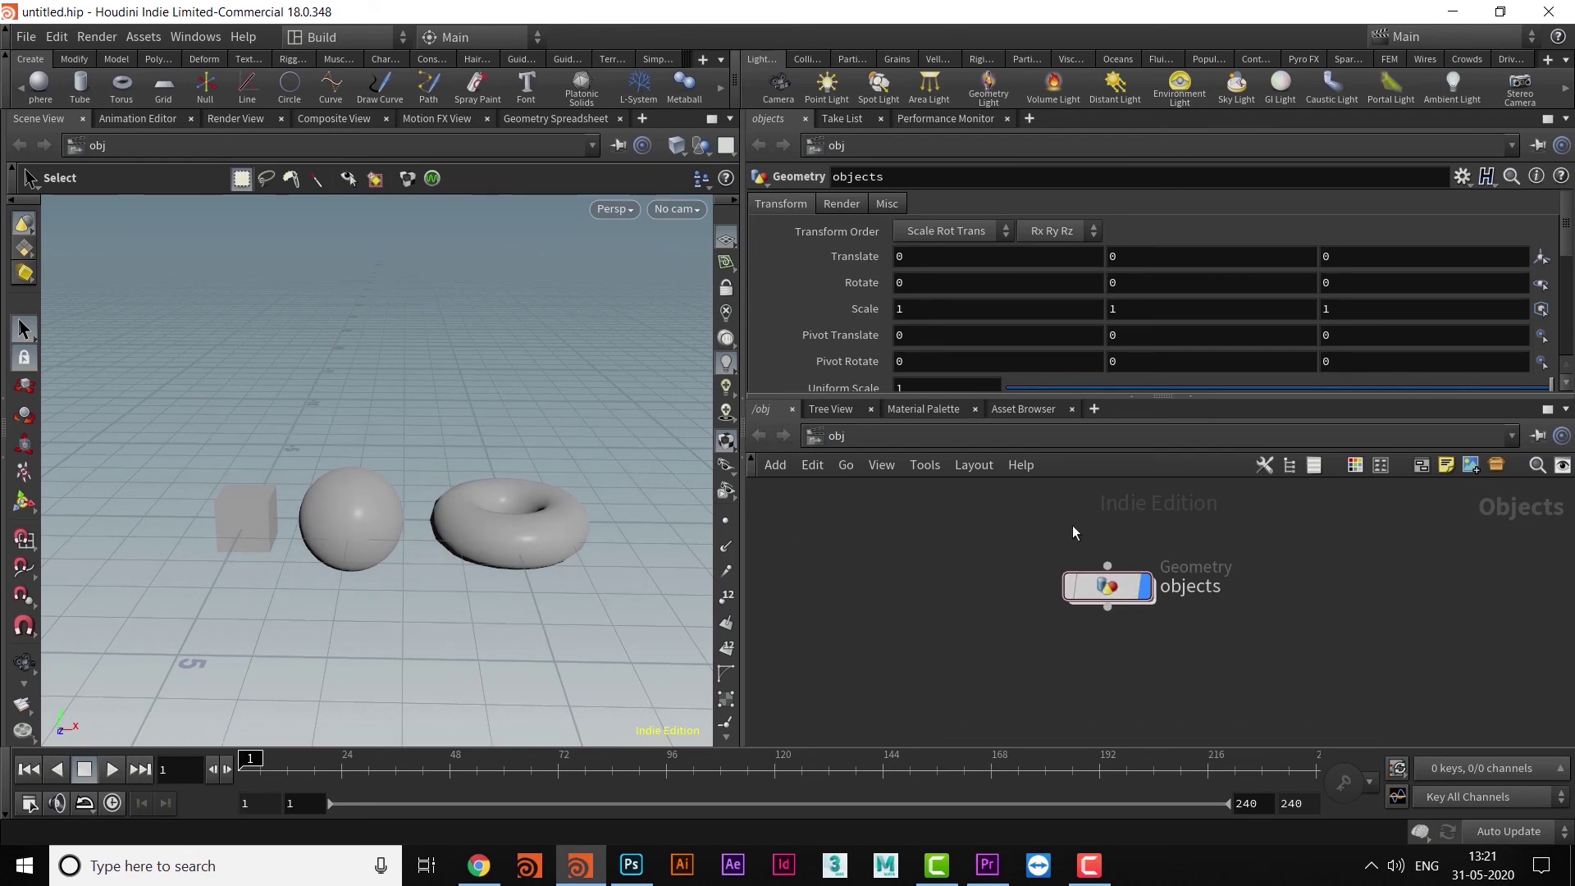
double_click(1109, 589)
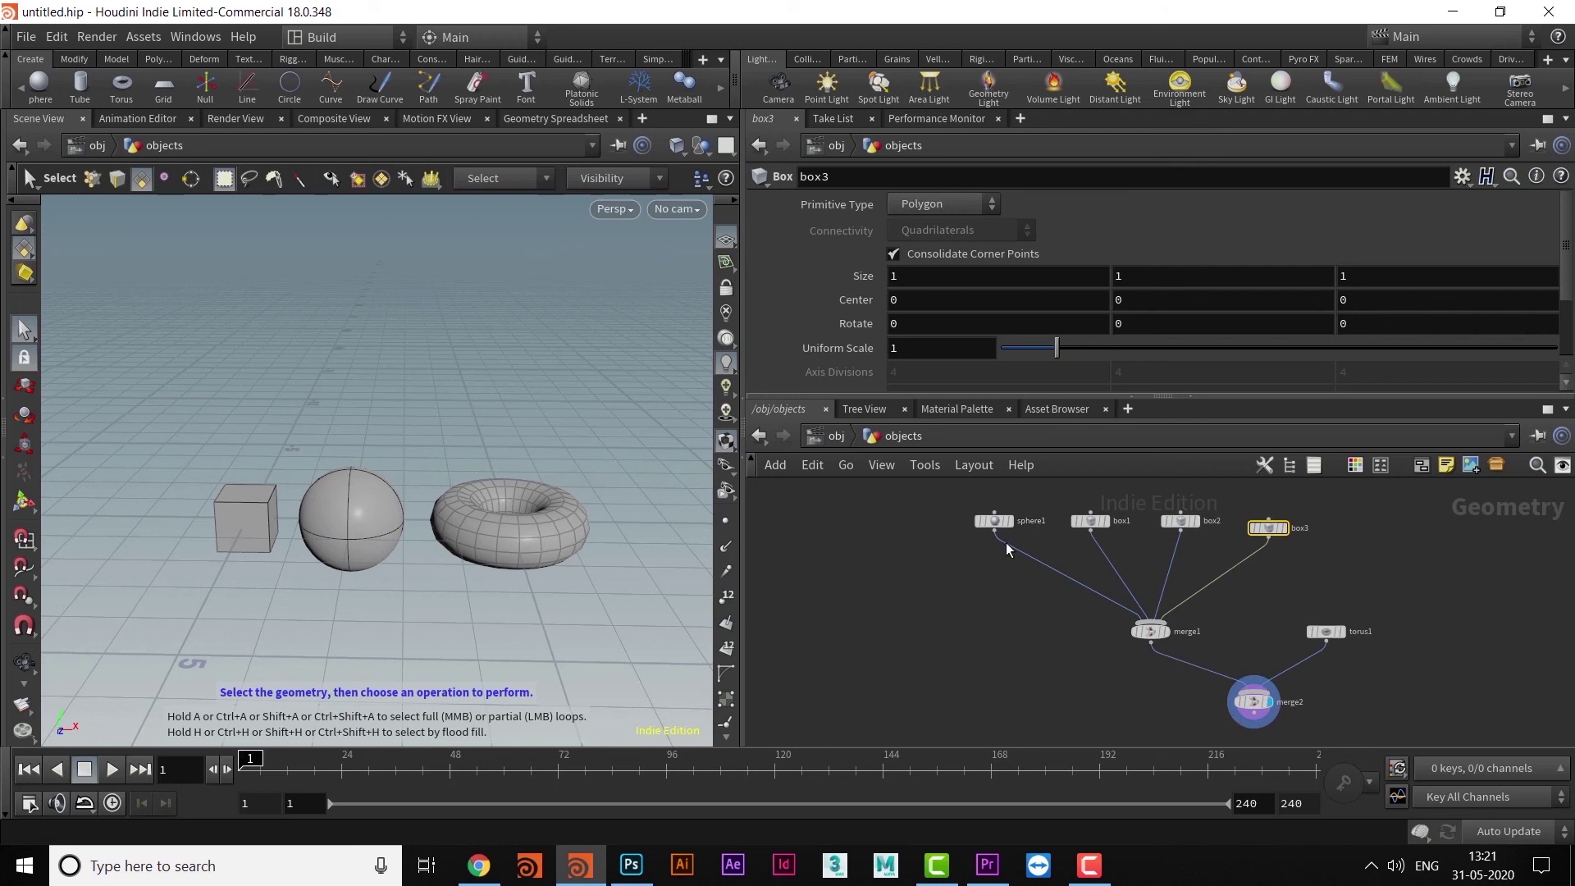
Return to the obj level and move the objects node slightly in the network.
click(836, 435)
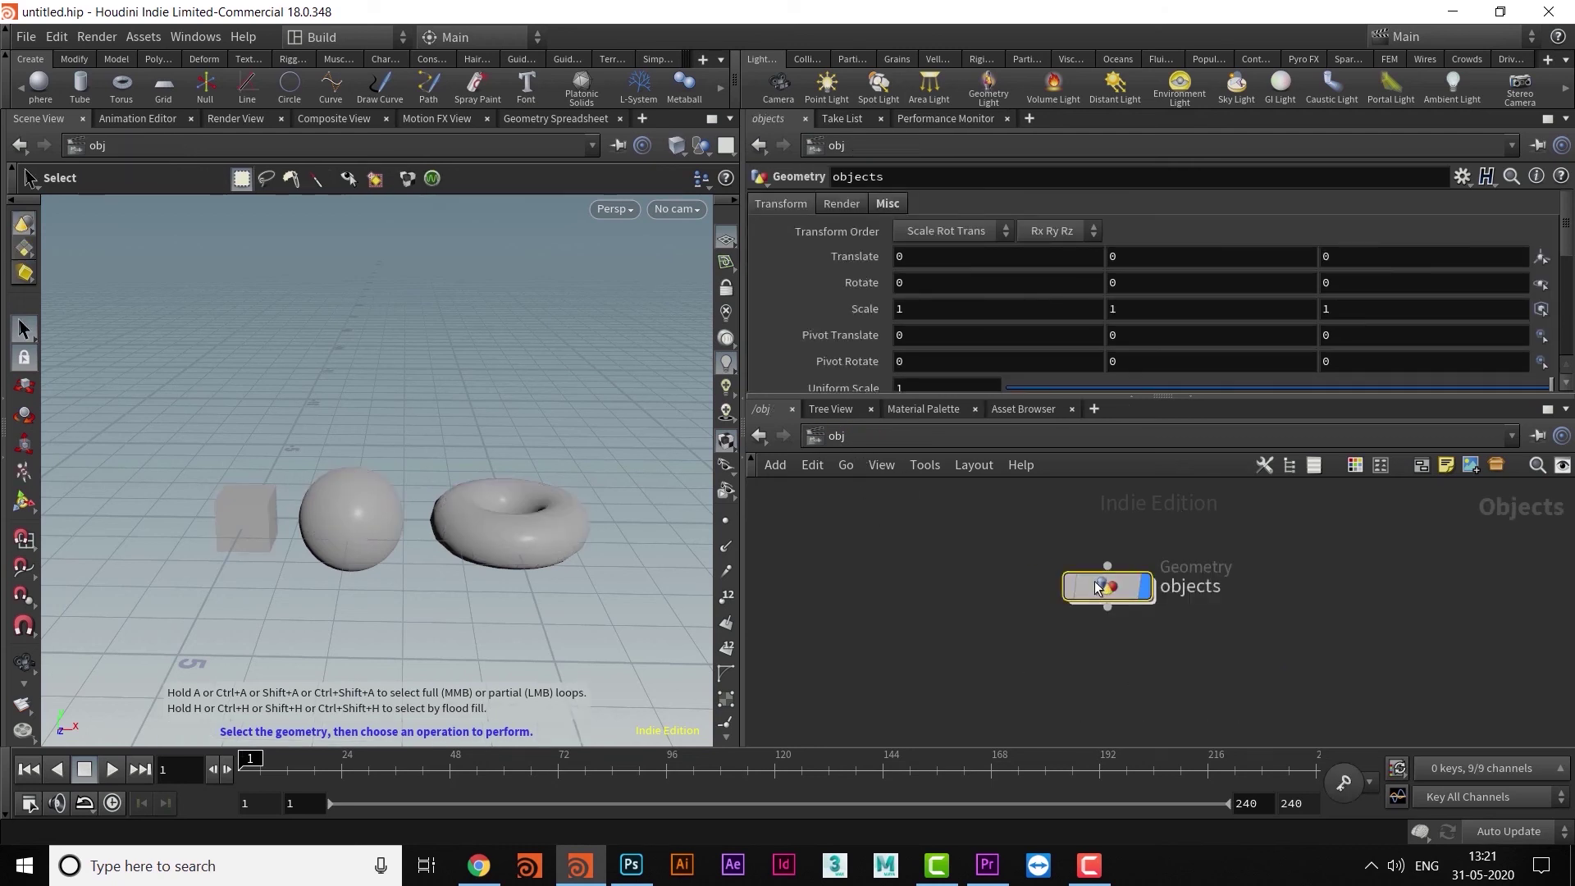
drag(1348, 657, 1349, 657)
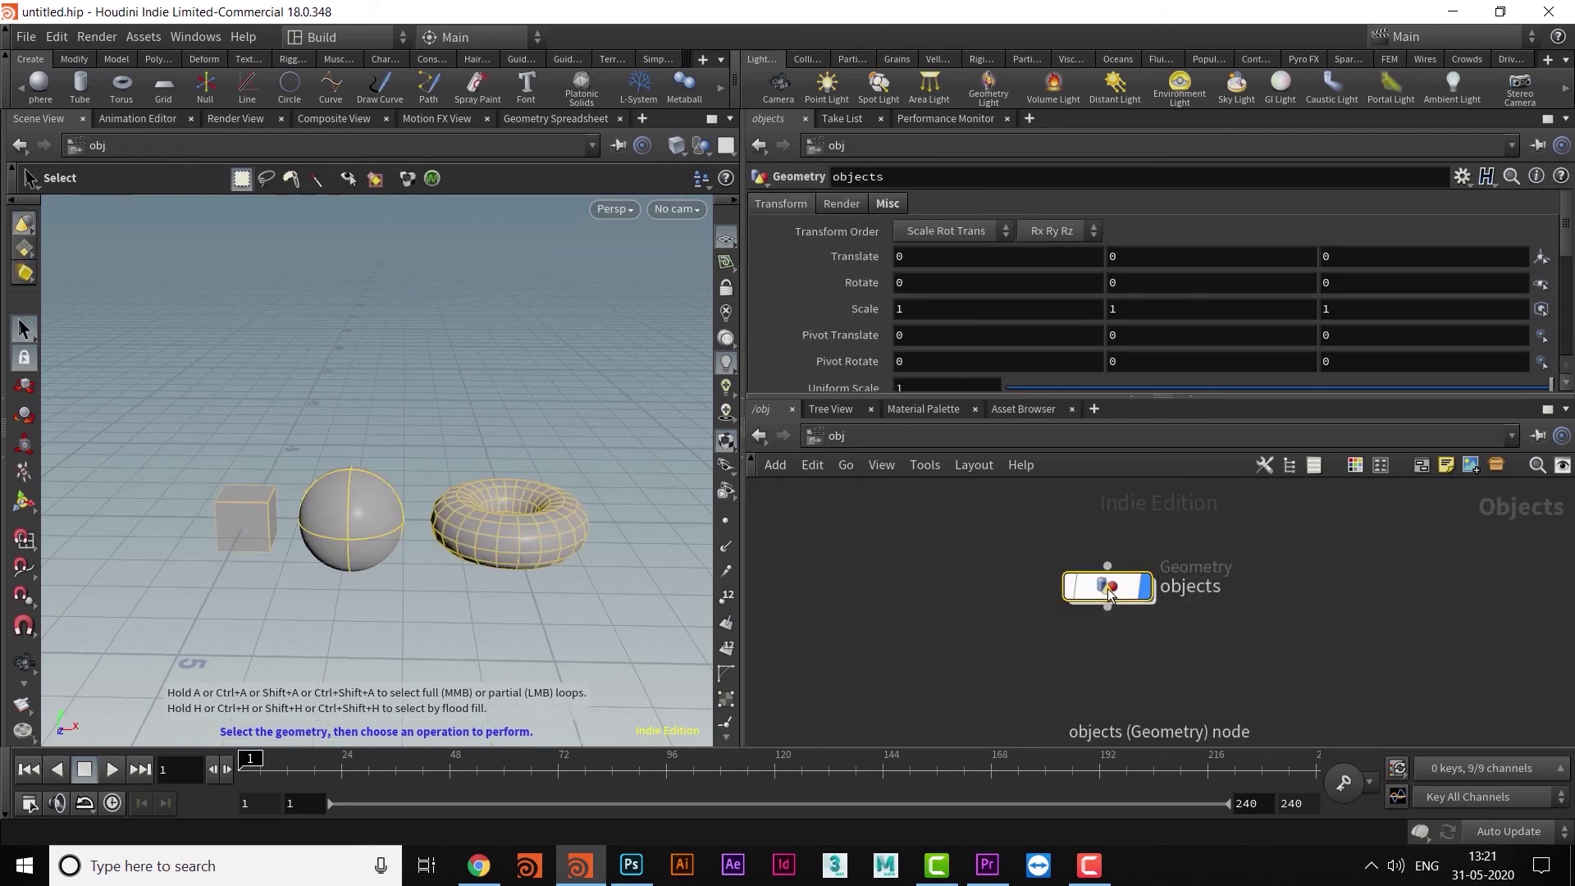
drag(1110, 586, 1066, 575)
Test selecting the objects shapes from the viewport and from the network, and turn the objects node's selectable flag back on.
drag(402, 513, 669, 578)
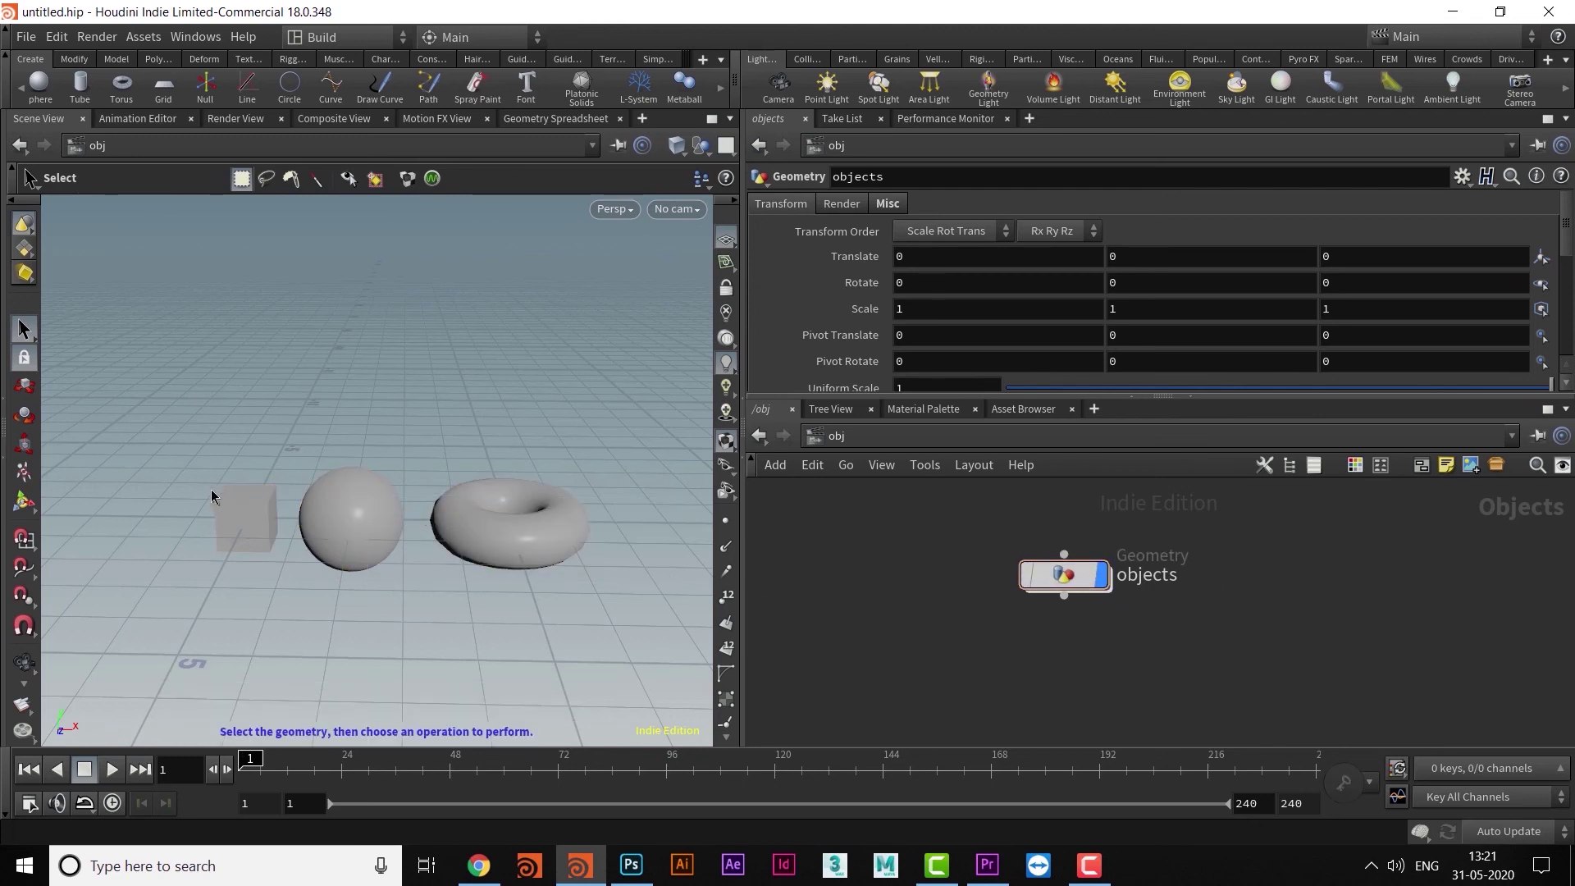
click(1082, 576)
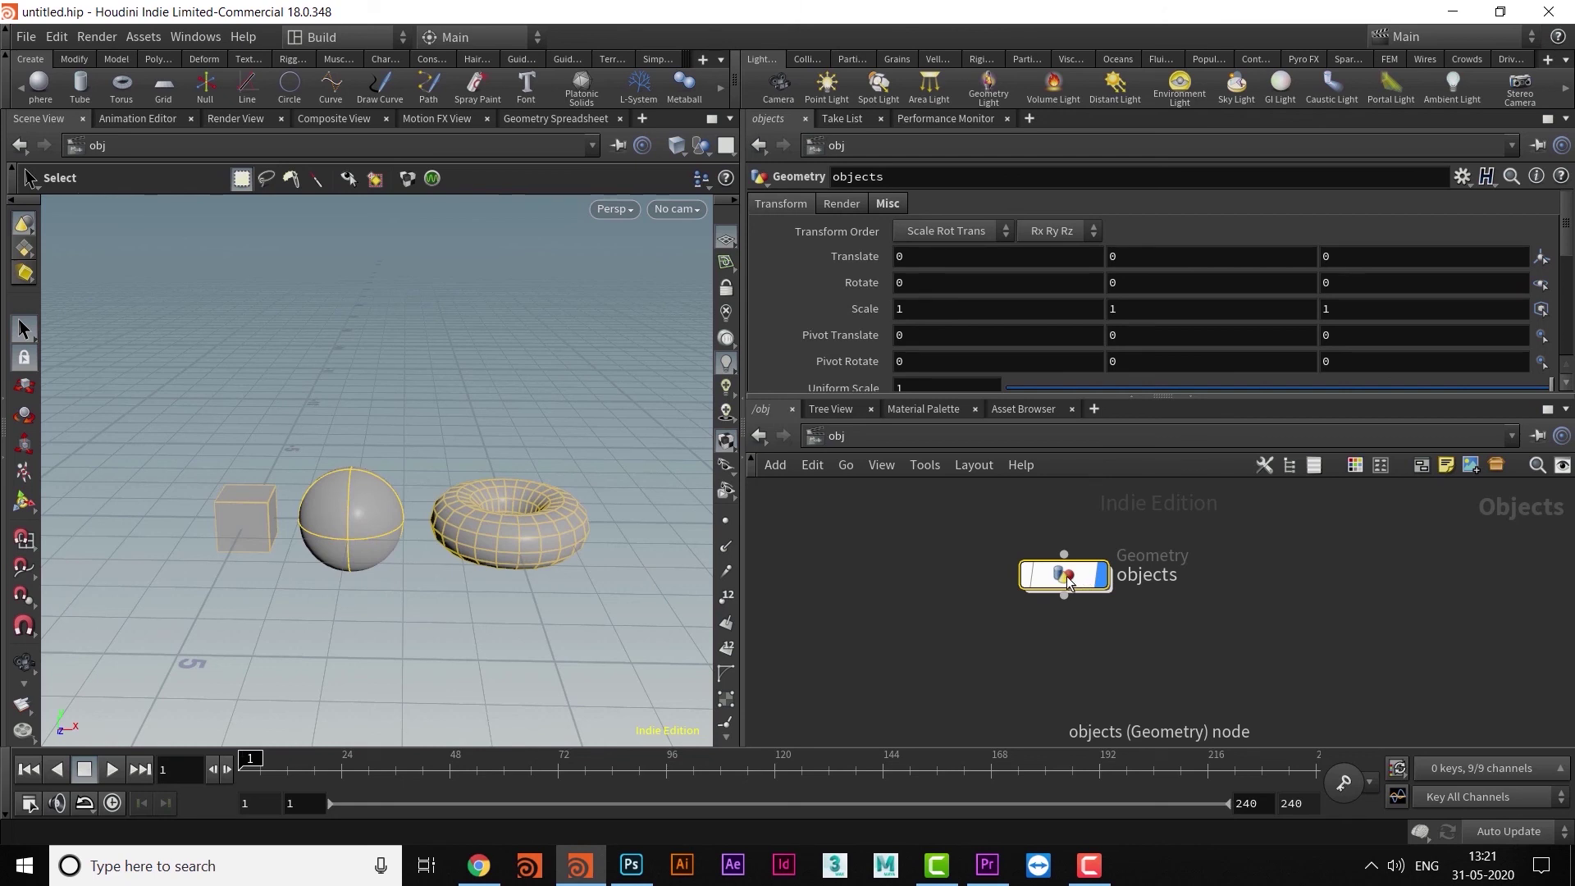
drag(958, 534, 1188, 662)
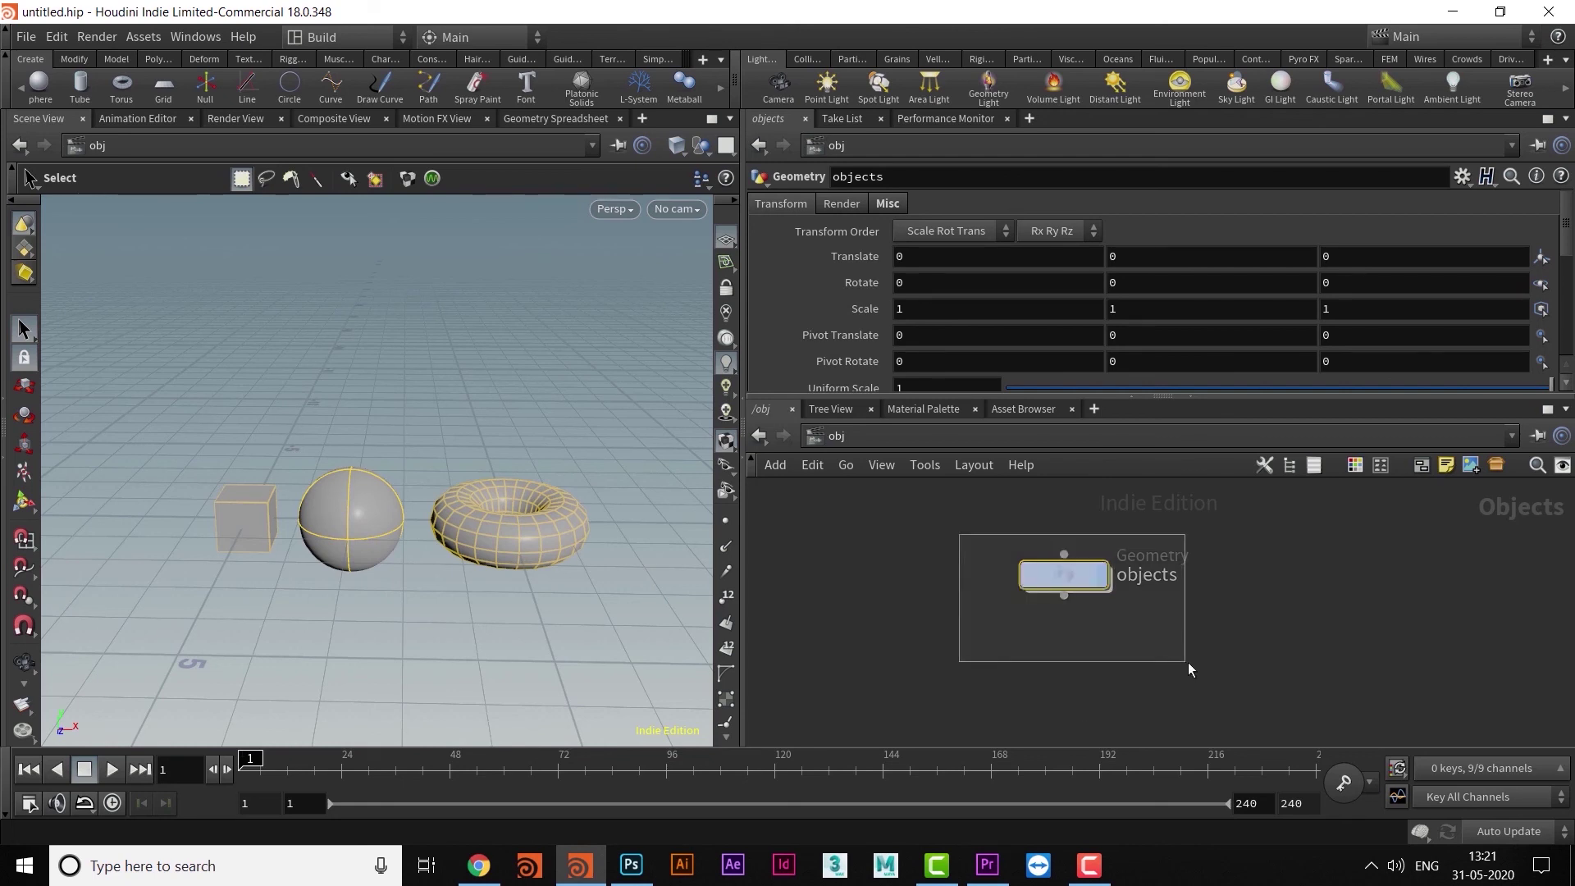
click(348, 513)
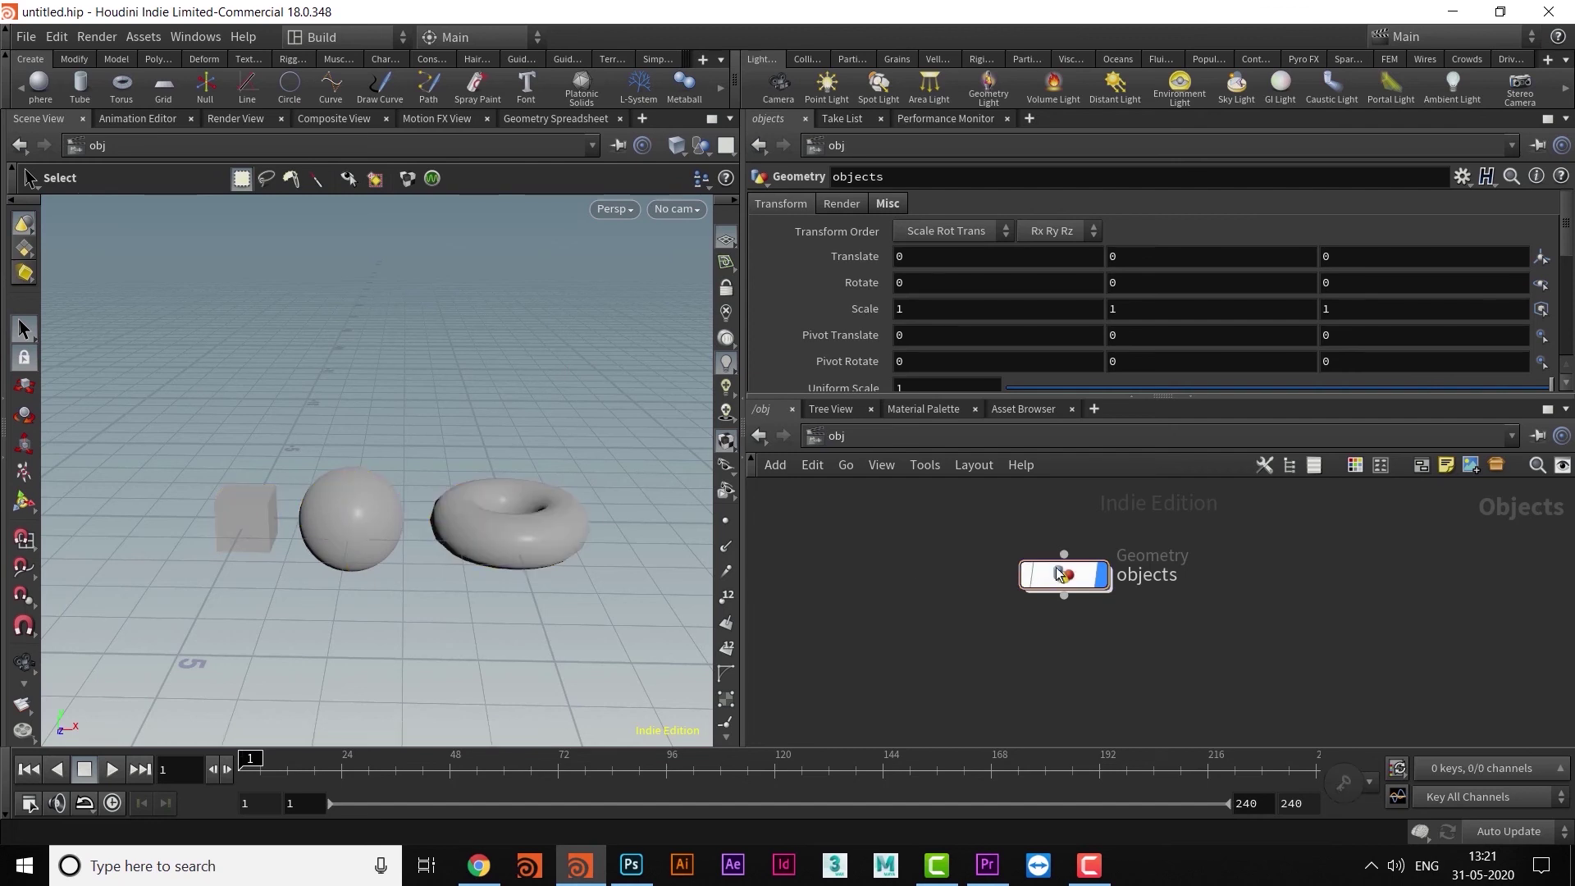
click(1063, 578)
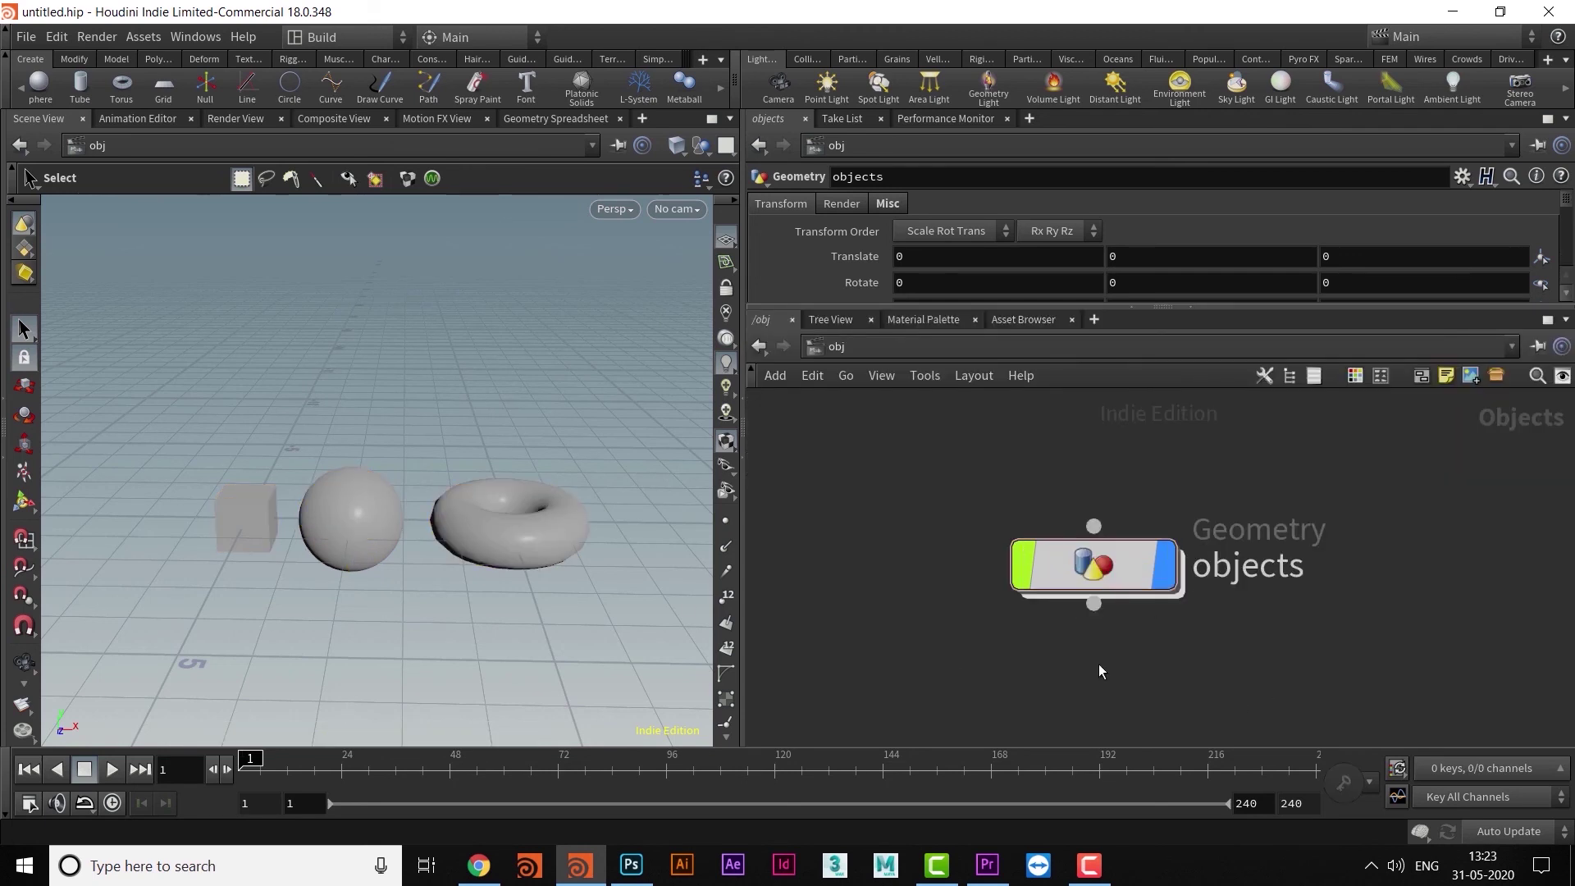
Display grid lines in the network editor and reposition the objects node on the grid.
scroll(1100, 663, up, 3)
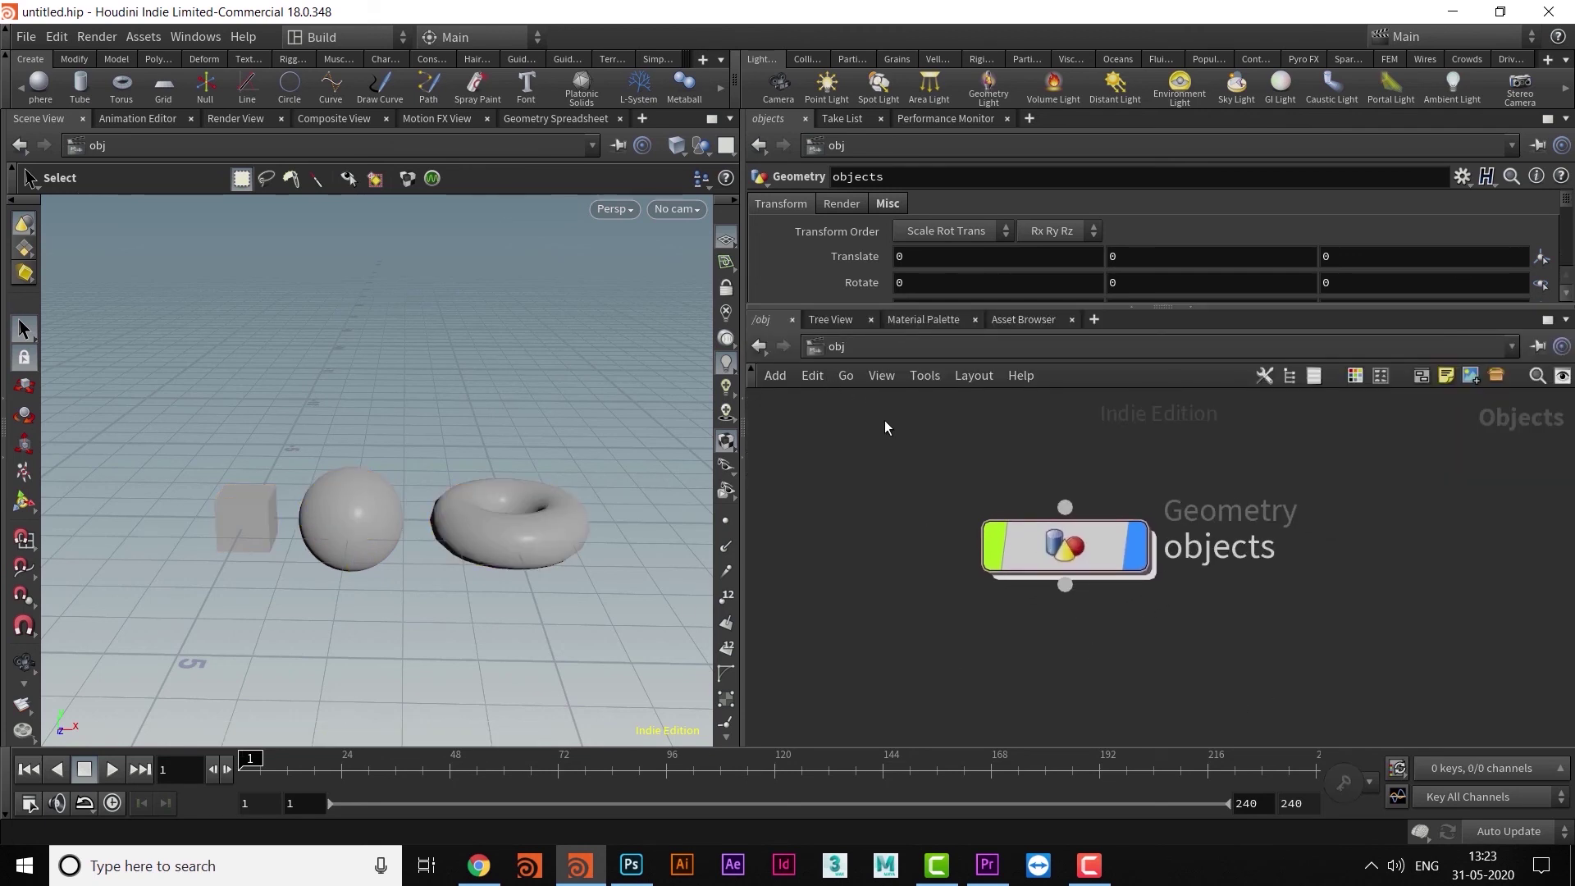
click(925, 376)
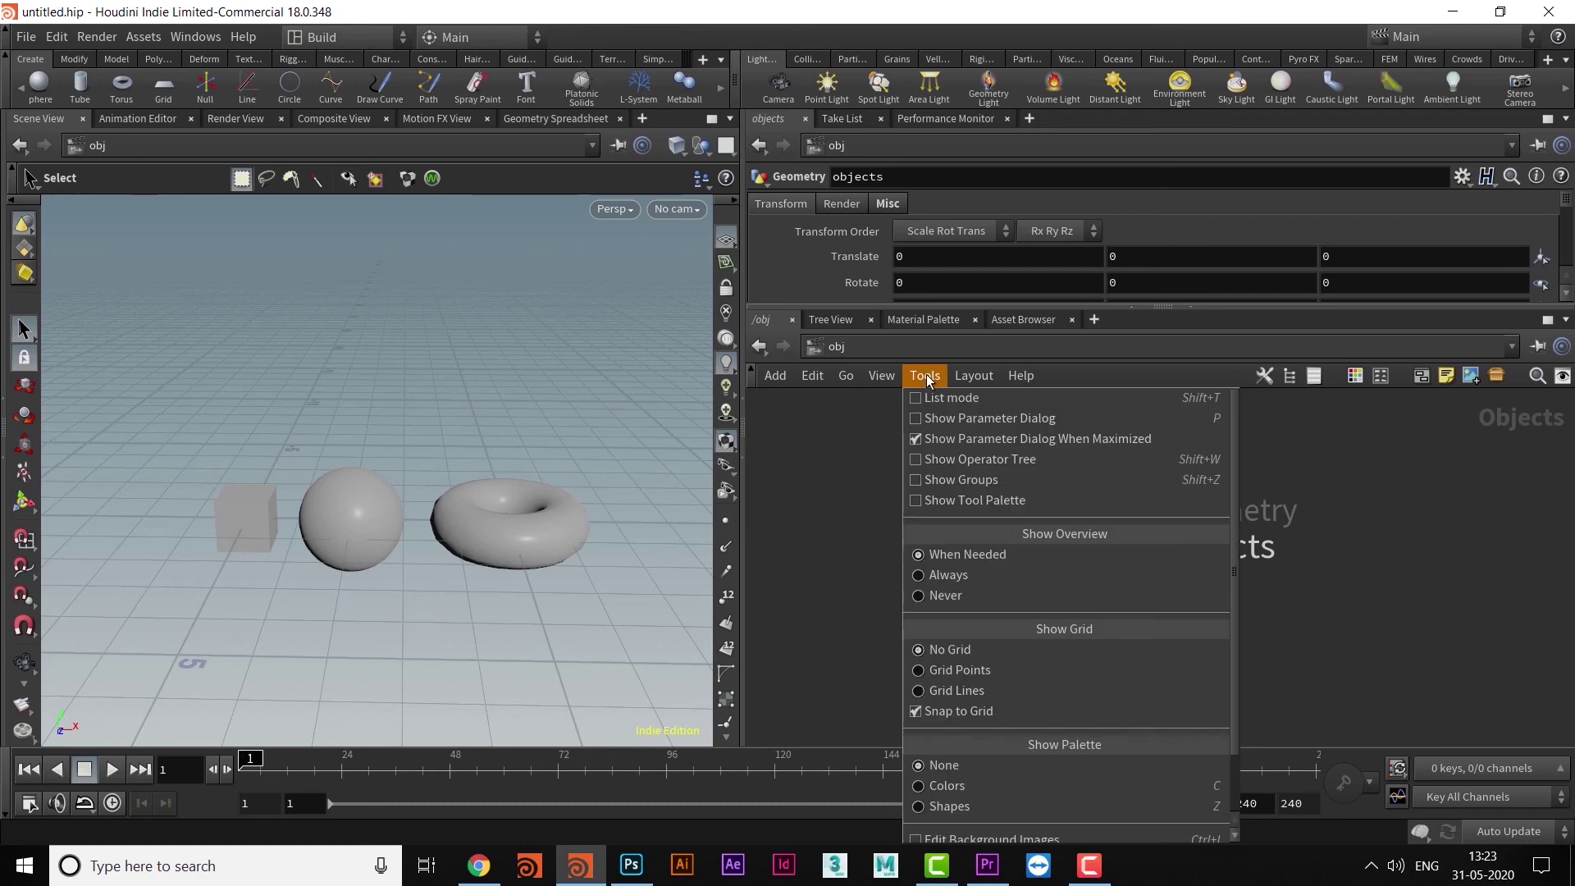
click(932, 689)
scroll(1175, 663, down, 5)
middle_drag(1176, 671, 1100, 652)
scroll(1052, 617, up, 2)
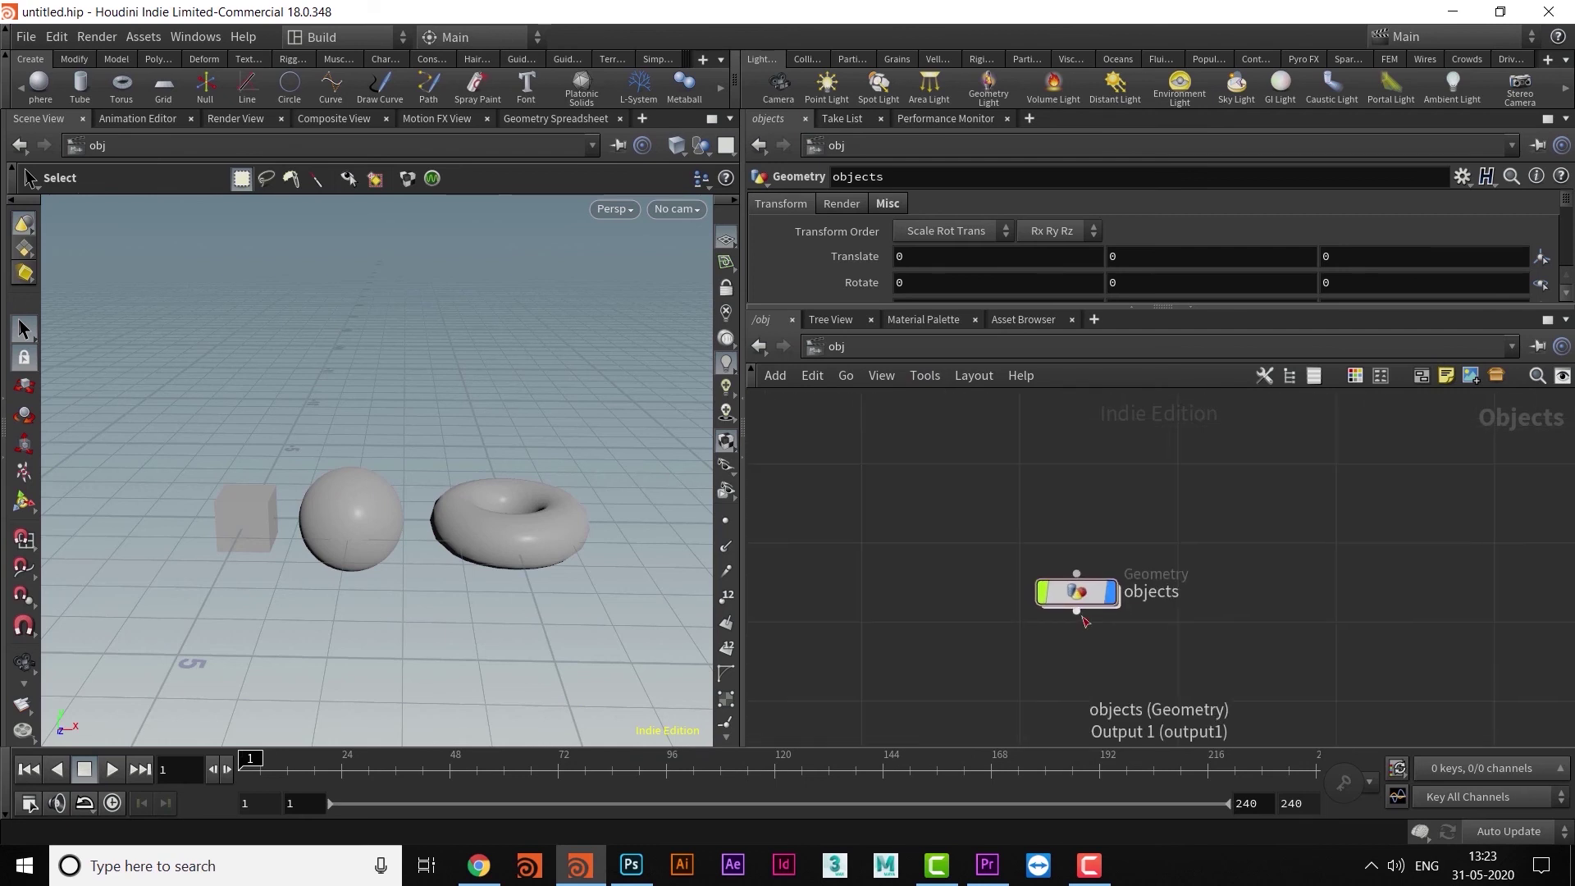
drag(1075, 595, 1014, 530)
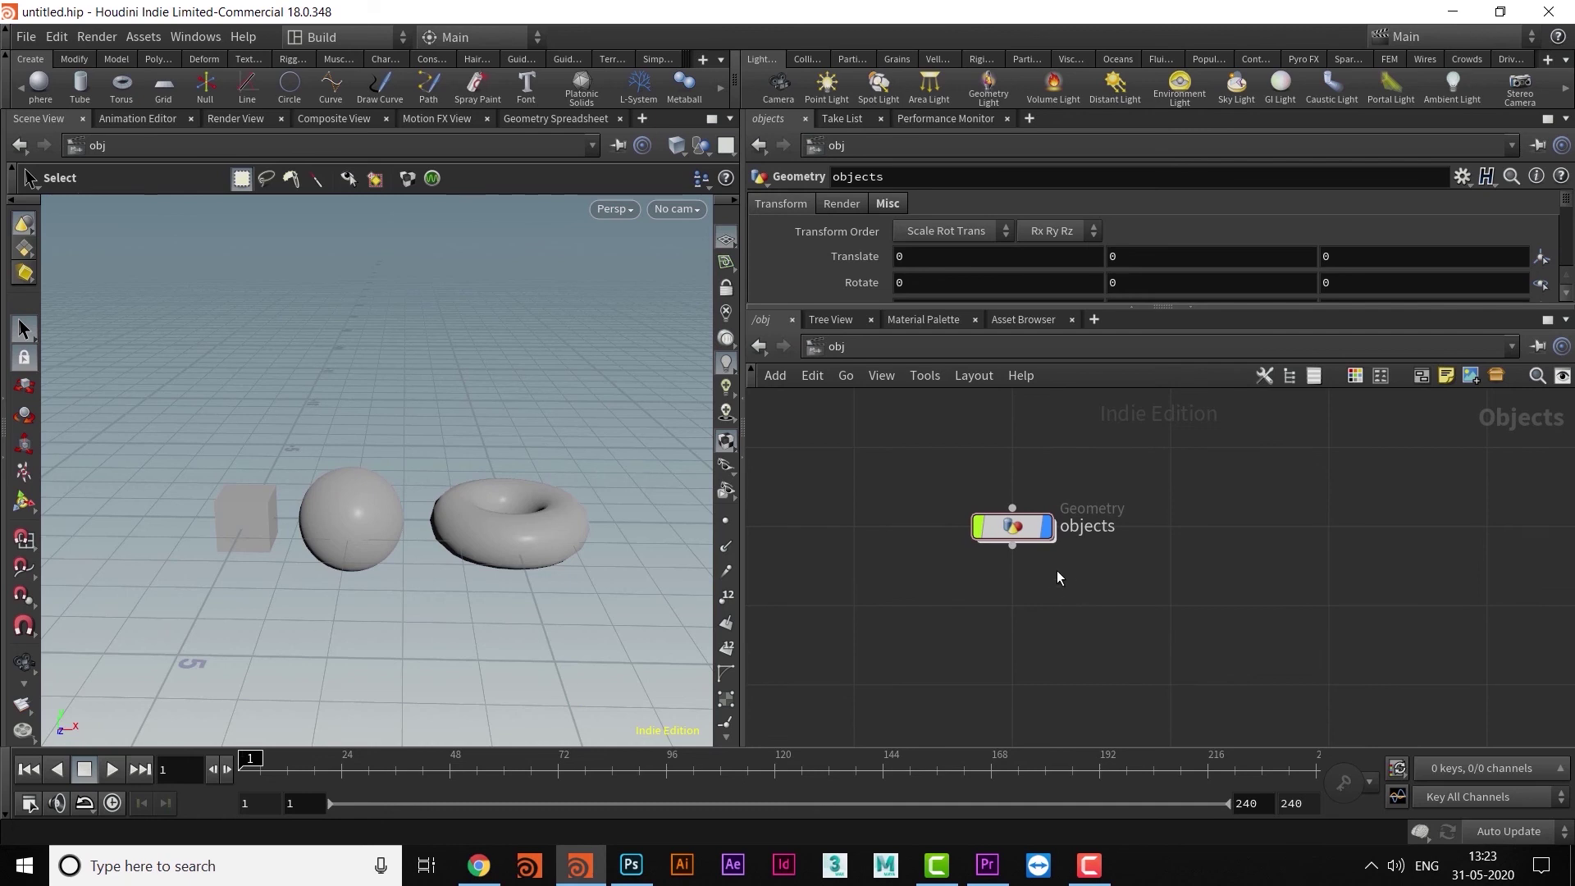
Make two copies of the objects node and align all three geometry nodes in a vertical column on the grid.
alt+drag(1018, 529, 1407, 550)
middle_drag(1351, 596, 1266, 590)
scroll(1188, 510, down, 1)
drag(1171, 514, 976, 579)
drag(1286, 542, 958, 650)
middle_drag(1053, 593, 1078, 579)
middle_drag(1164, 479, 1155, 495)
drag(897, 473, 1196, 696)
mouse_move(981, 523)
mouse_down()
mouse_move(1143, 512)
mouse_move(972, 530)
mouse_move(996, 528)
mouse_move(984, 534)
mouse_up()
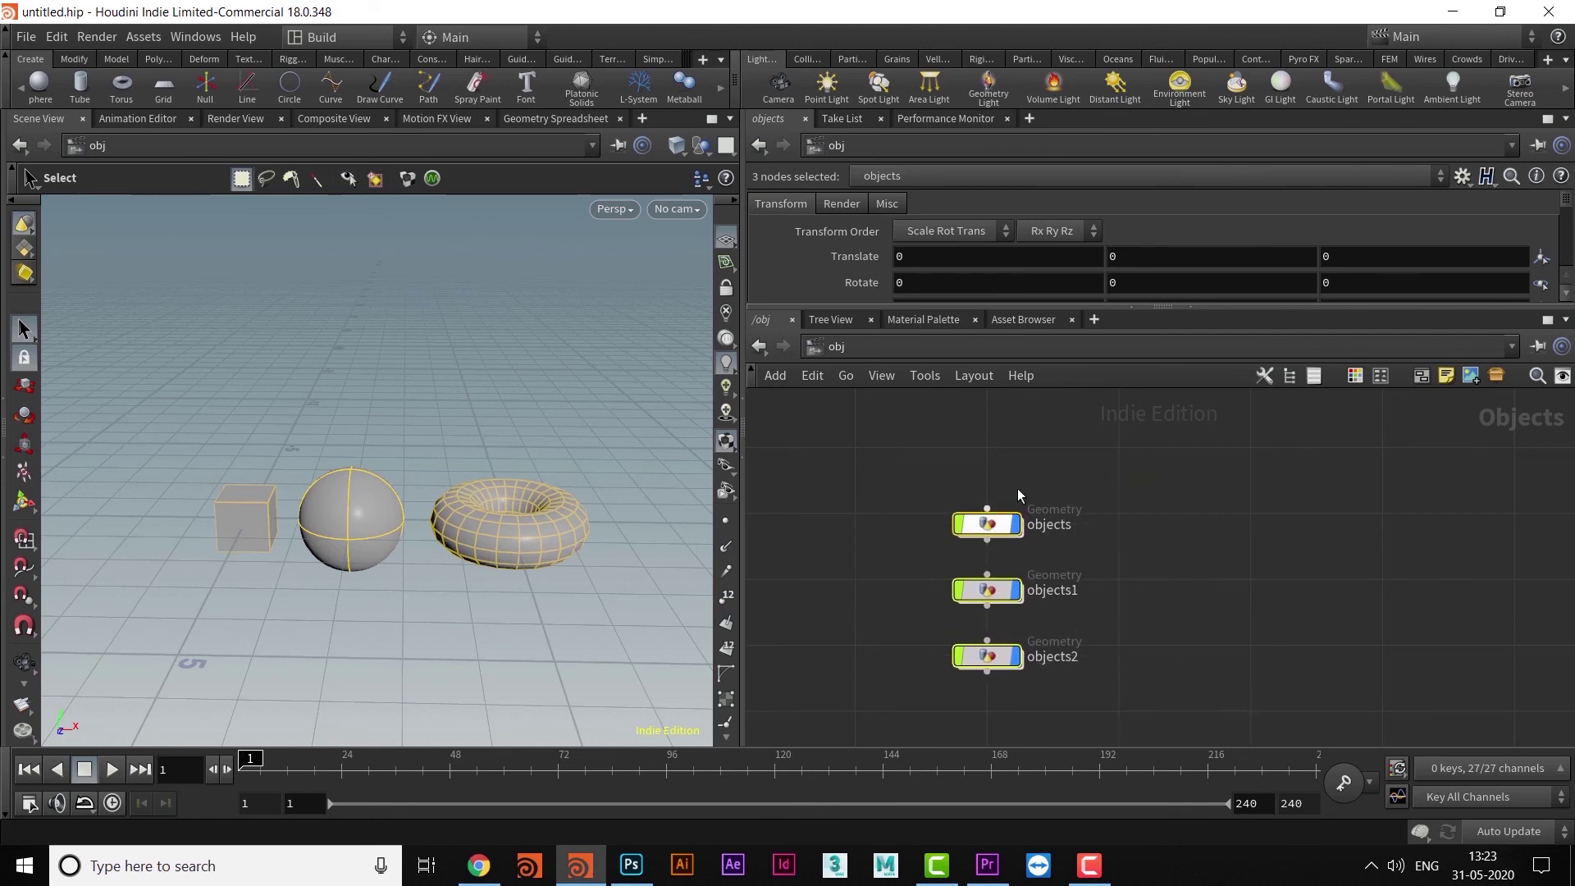
Set the network editor's grid display to No Grid and deselect the geometry nodes.
click(924, 376)
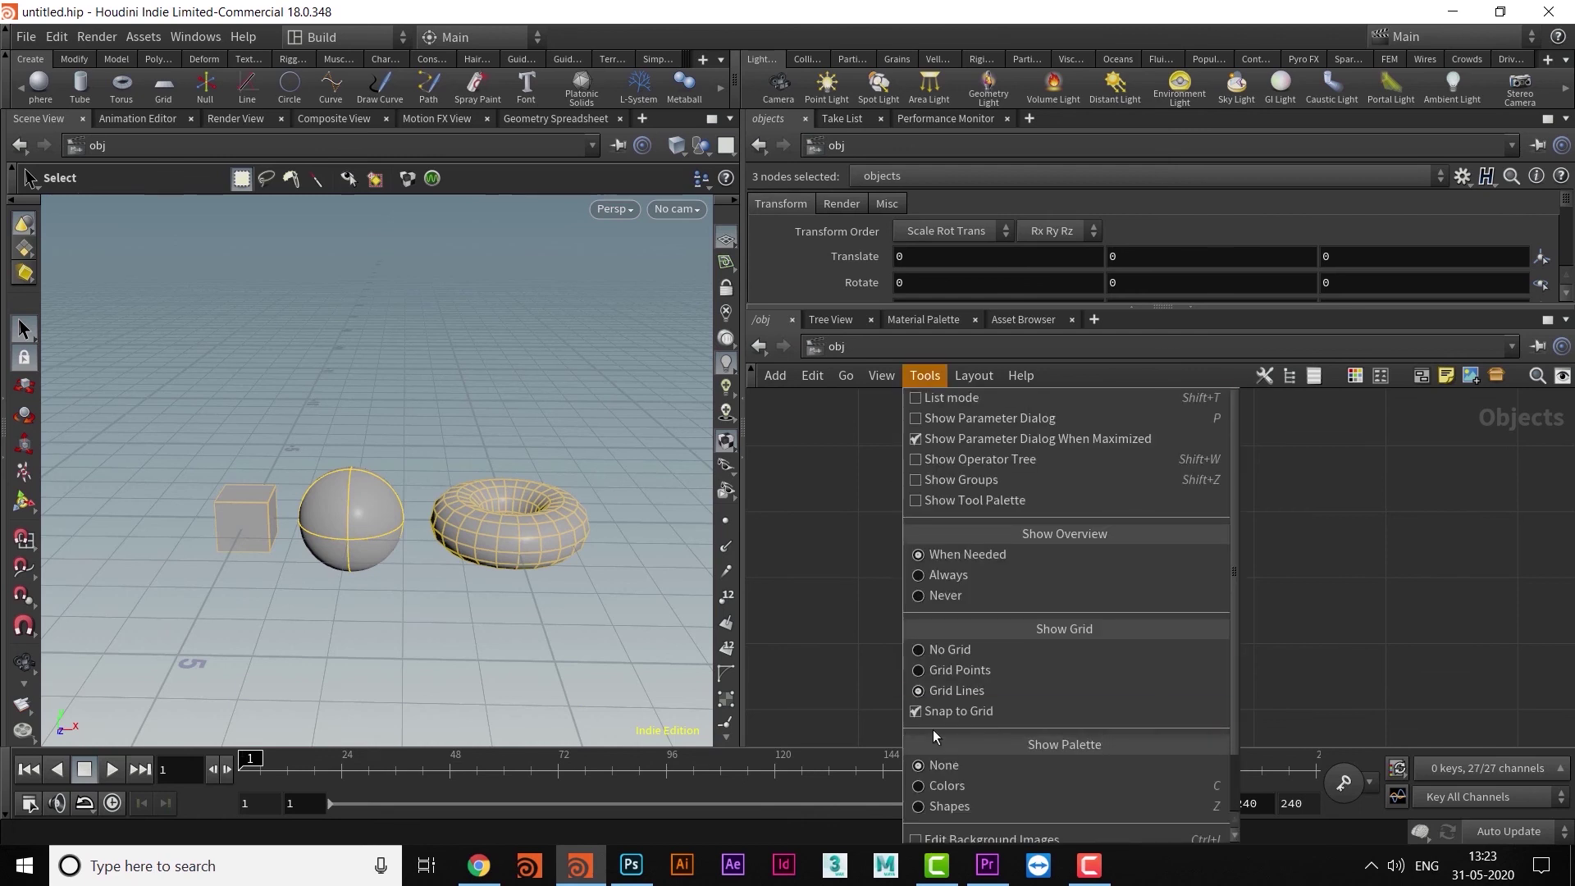
click(1395, 614)
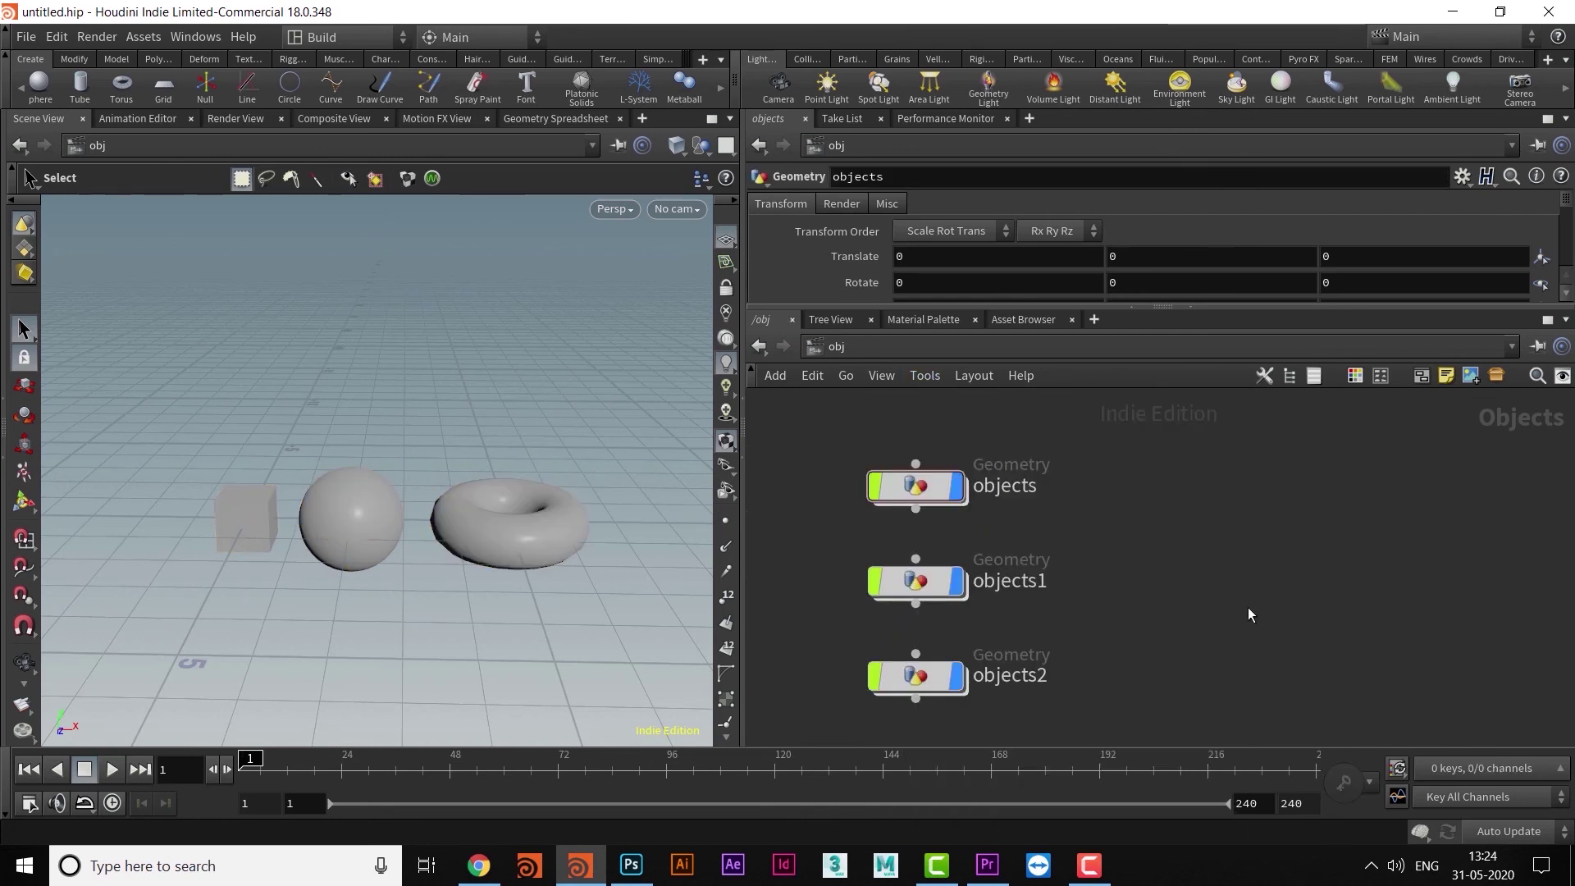
scroll(1184, 598, down, 4)
scroll(1143, 550, up, 2)
middle_drag(1143, 550, 1219, 509)
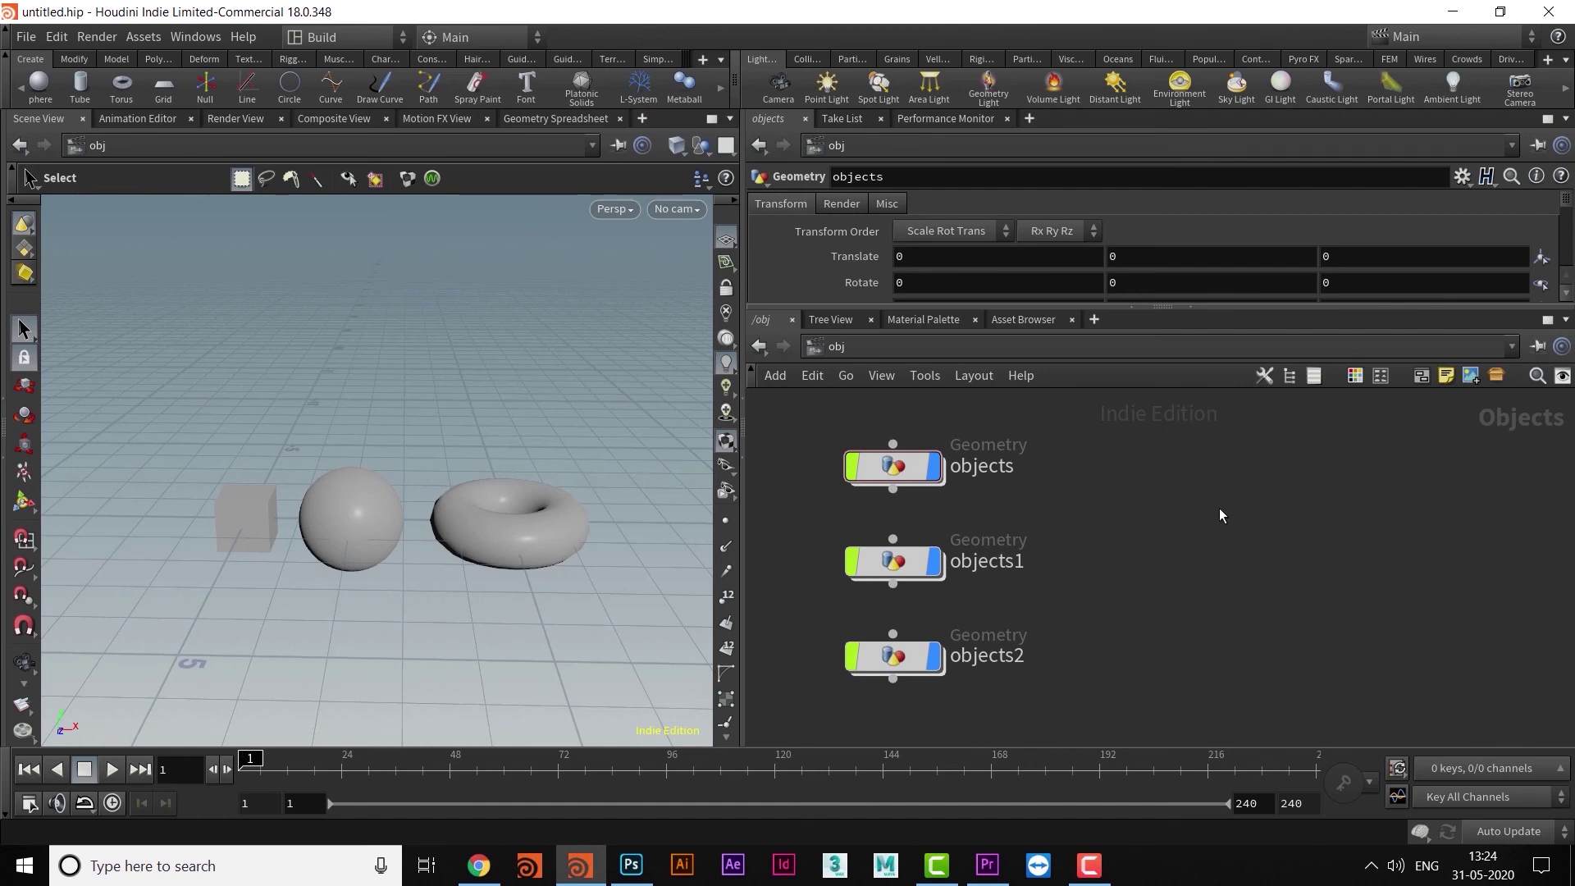
middle_drag(1157, 584, 1171, 586)
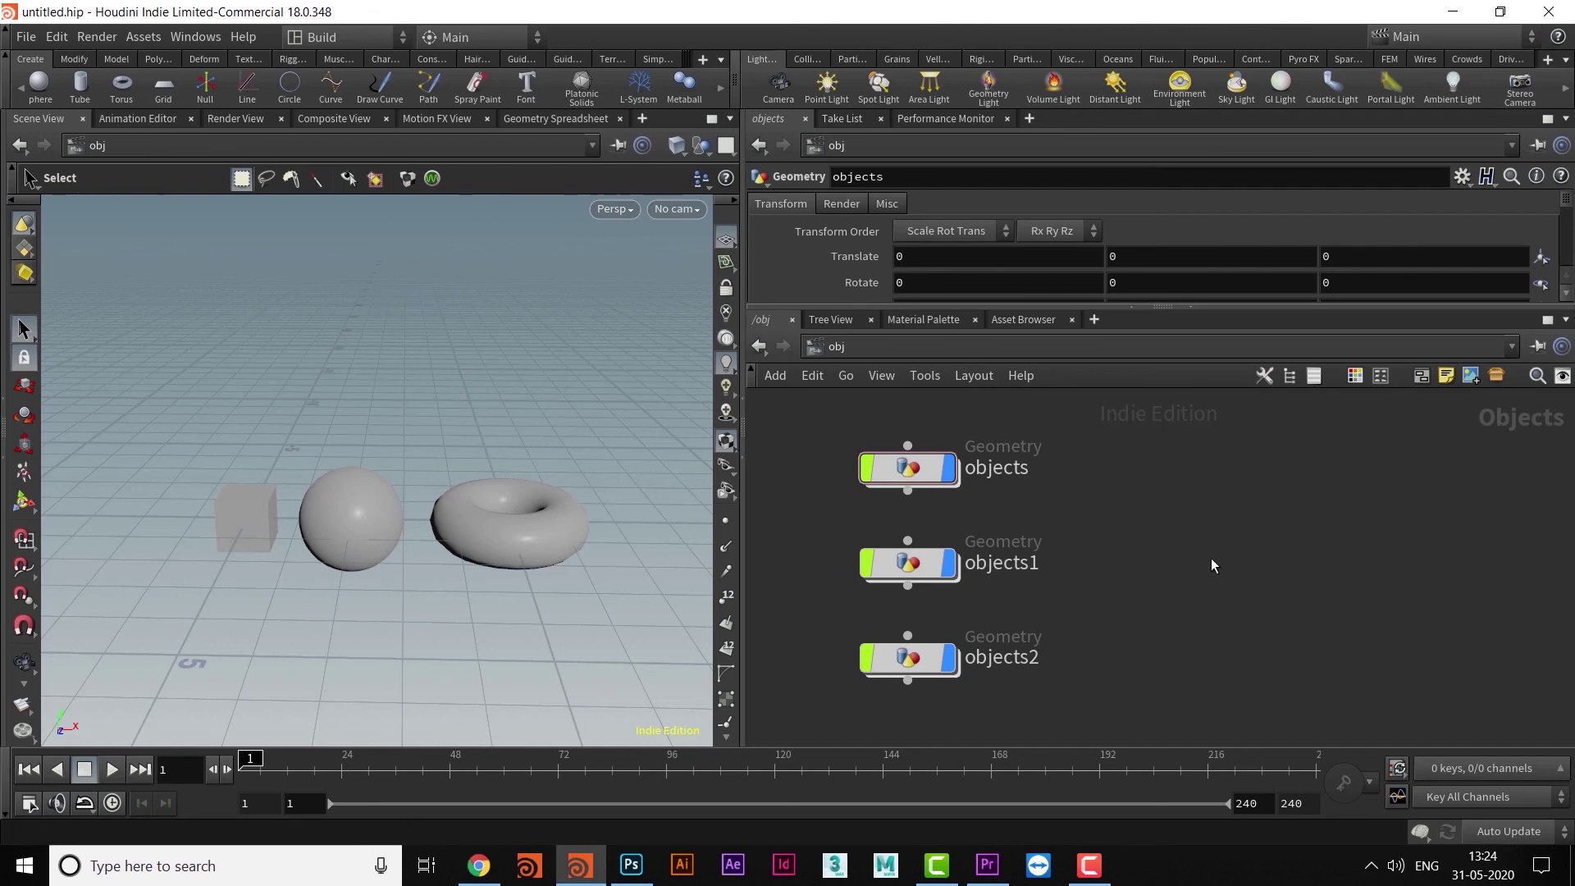
Add a sticky note to the network, reposition it near the objects node and delete it.
click(1445, 376)
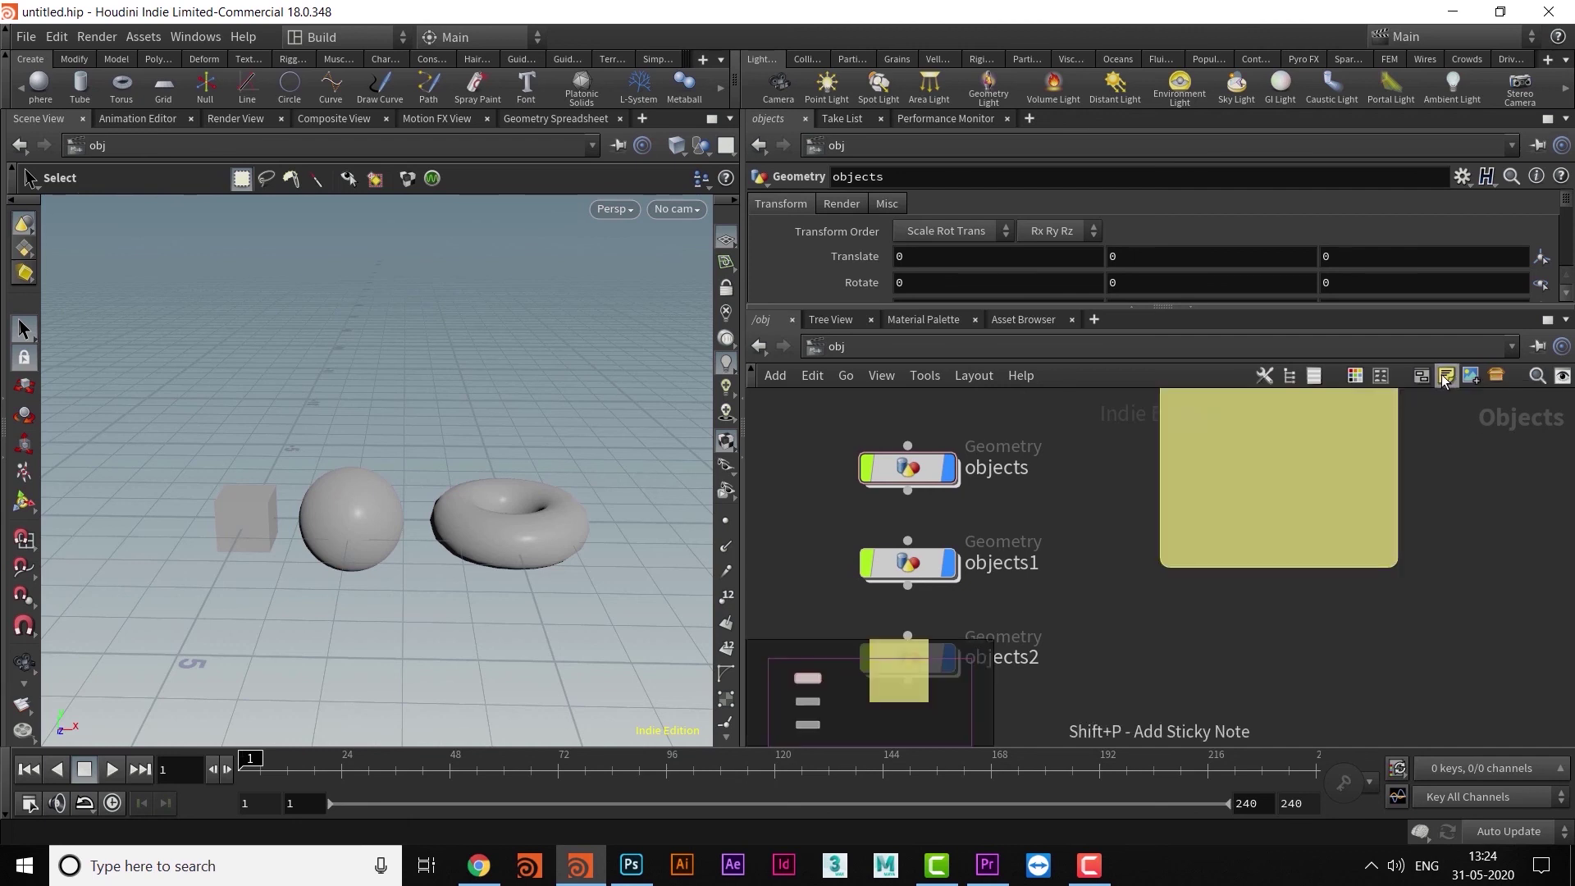
middle_drag(1435, 469, 1384, 575)
drag(1223, 429, 1154, 550)
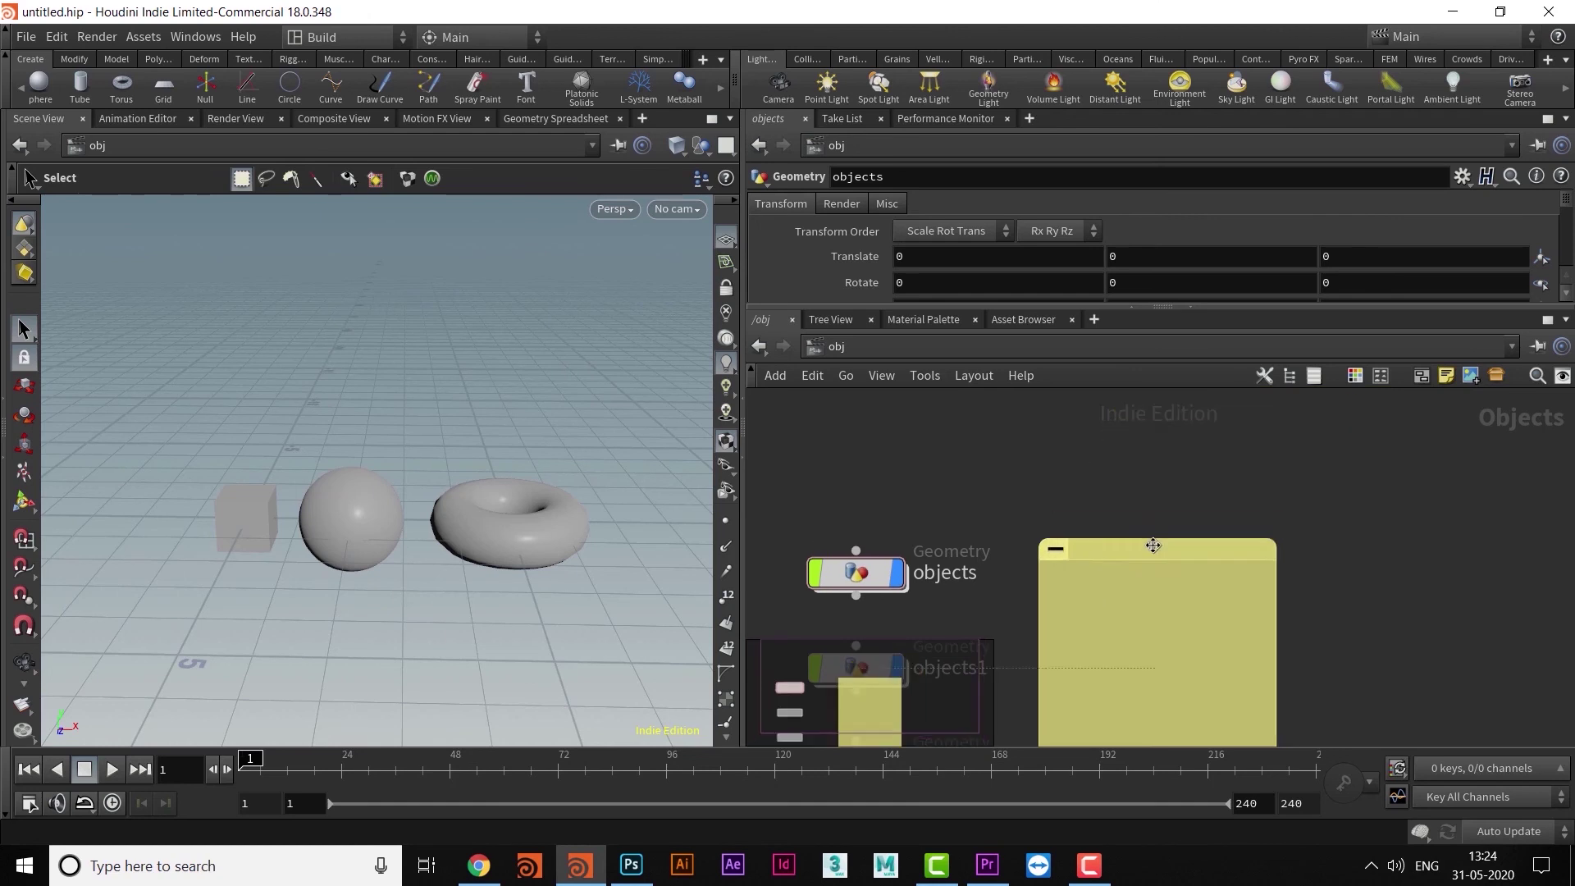
key(Delete)
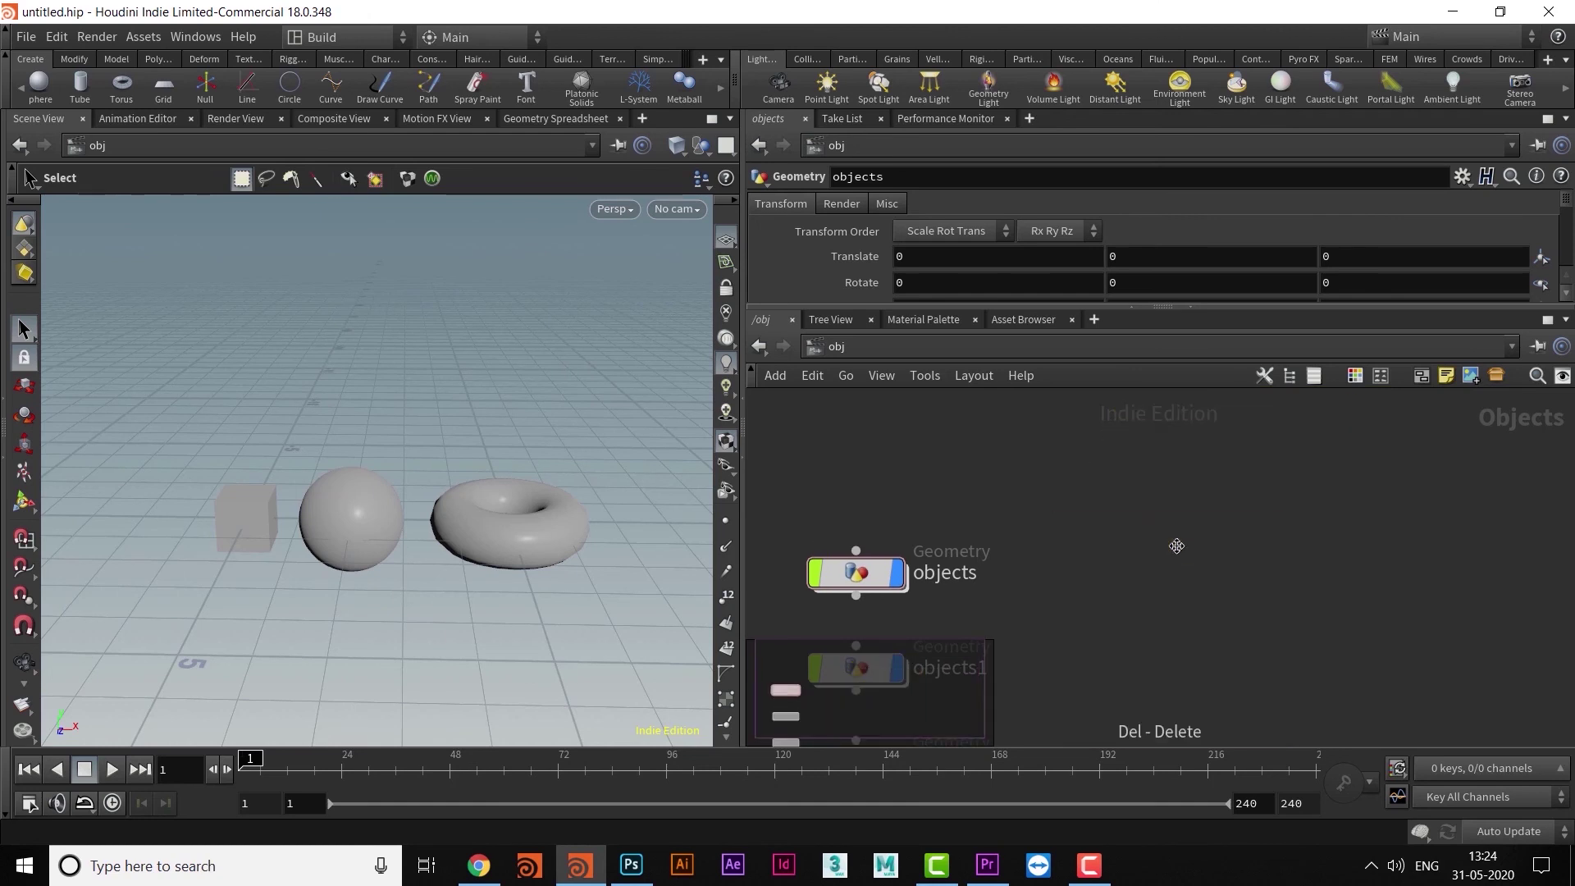
Add a new sticky note, turn off the network overview and place the note beside the geometry nodes.
key(shift+p)
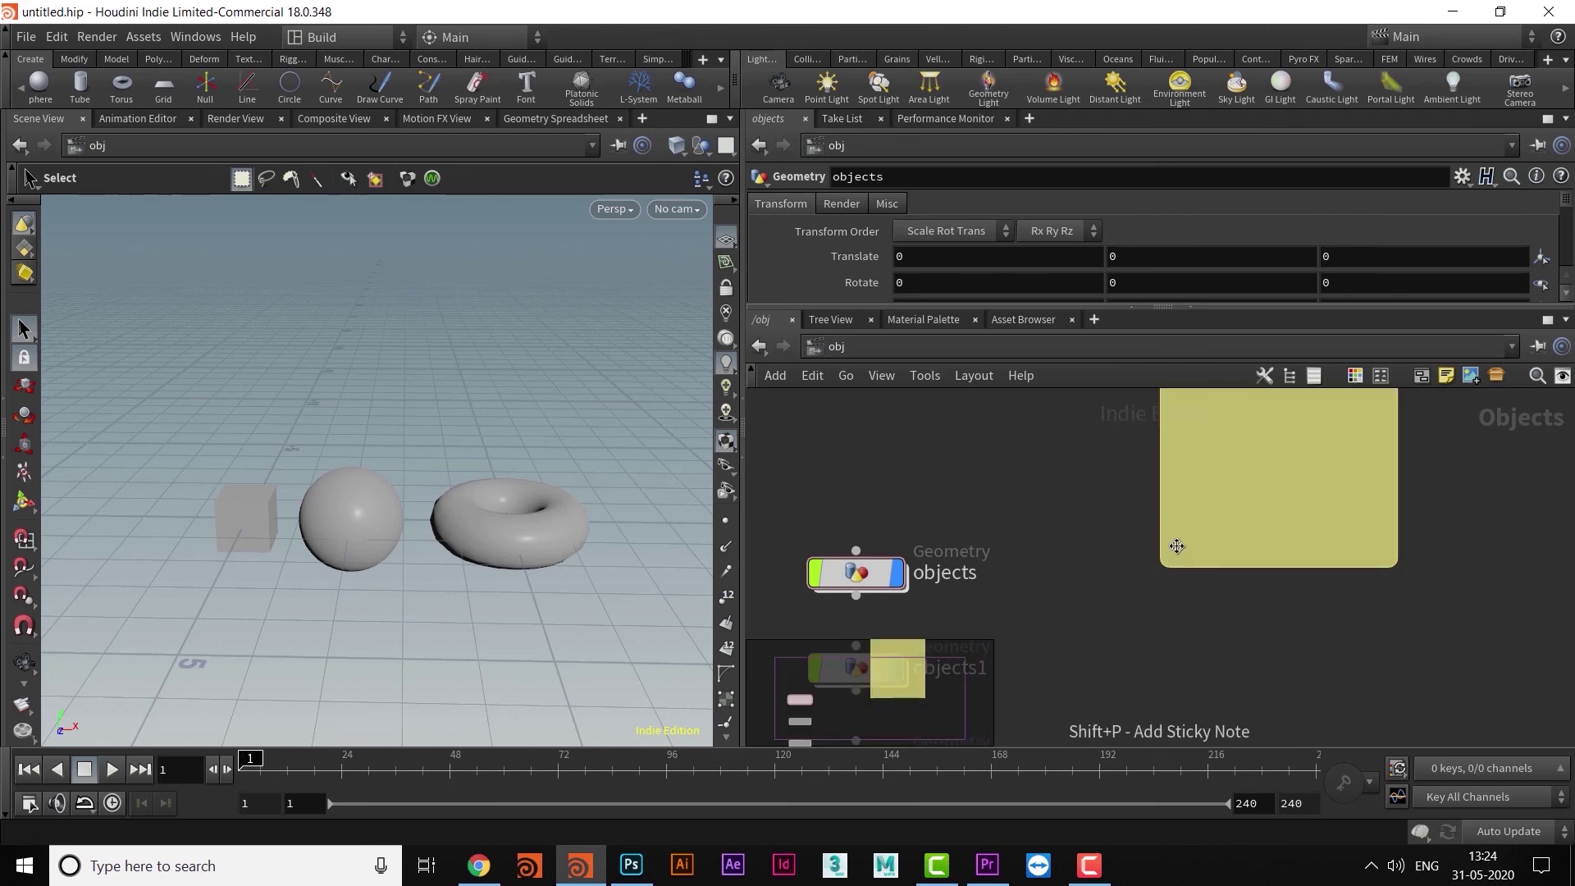
mouse_move(1101, 633)
middle_down()
mouse_move(1082, 675)
mouse_move(1090, 662)
middle_up()
key(o)
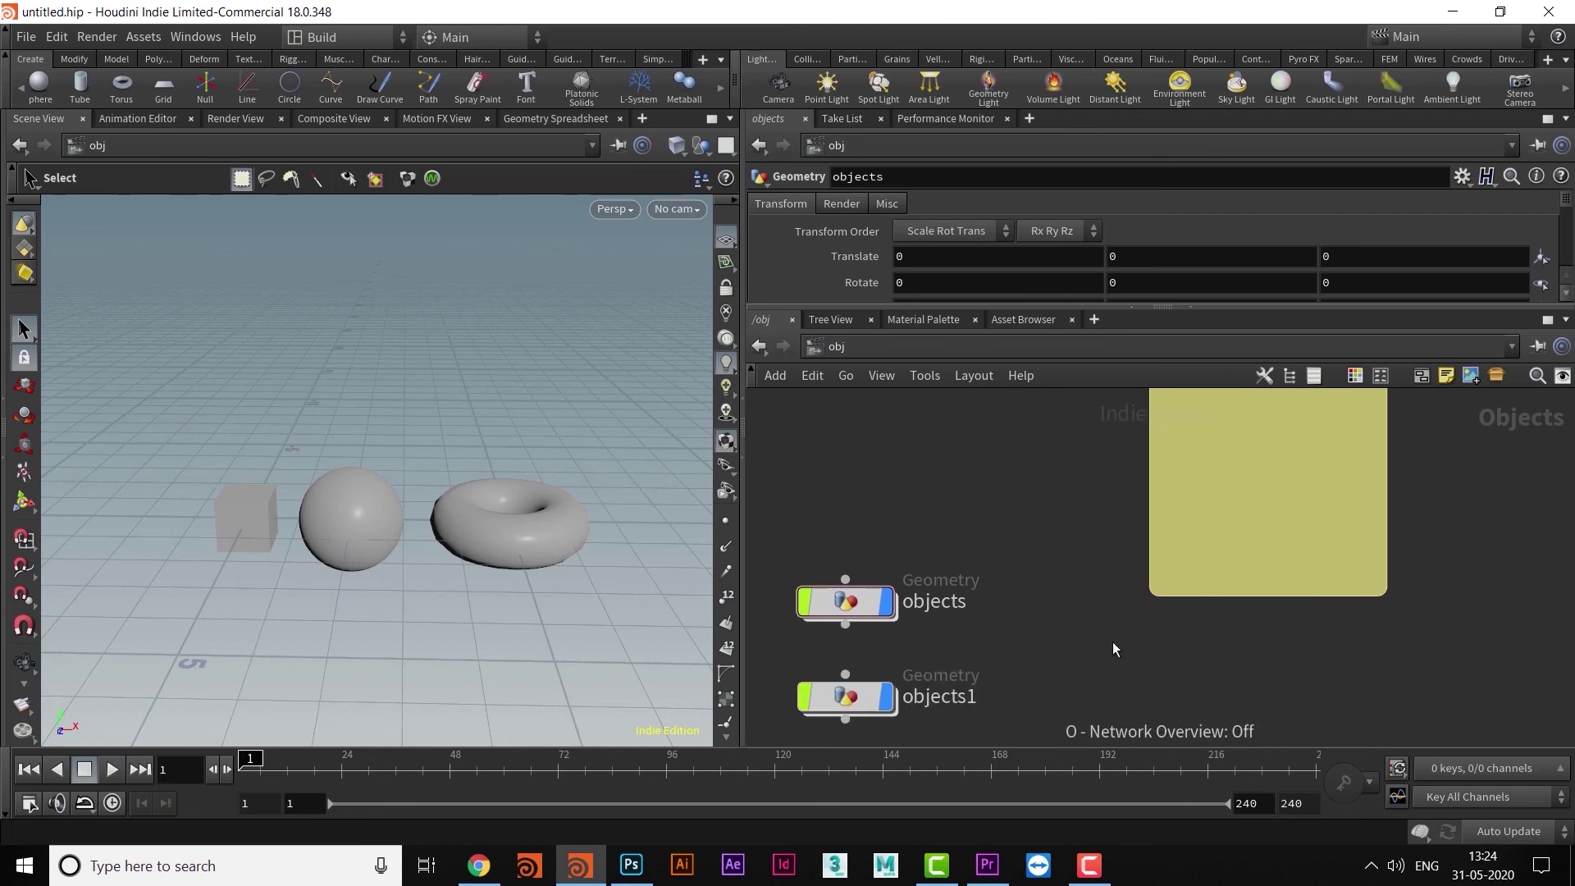
scroll(1058, 605, down, 3)
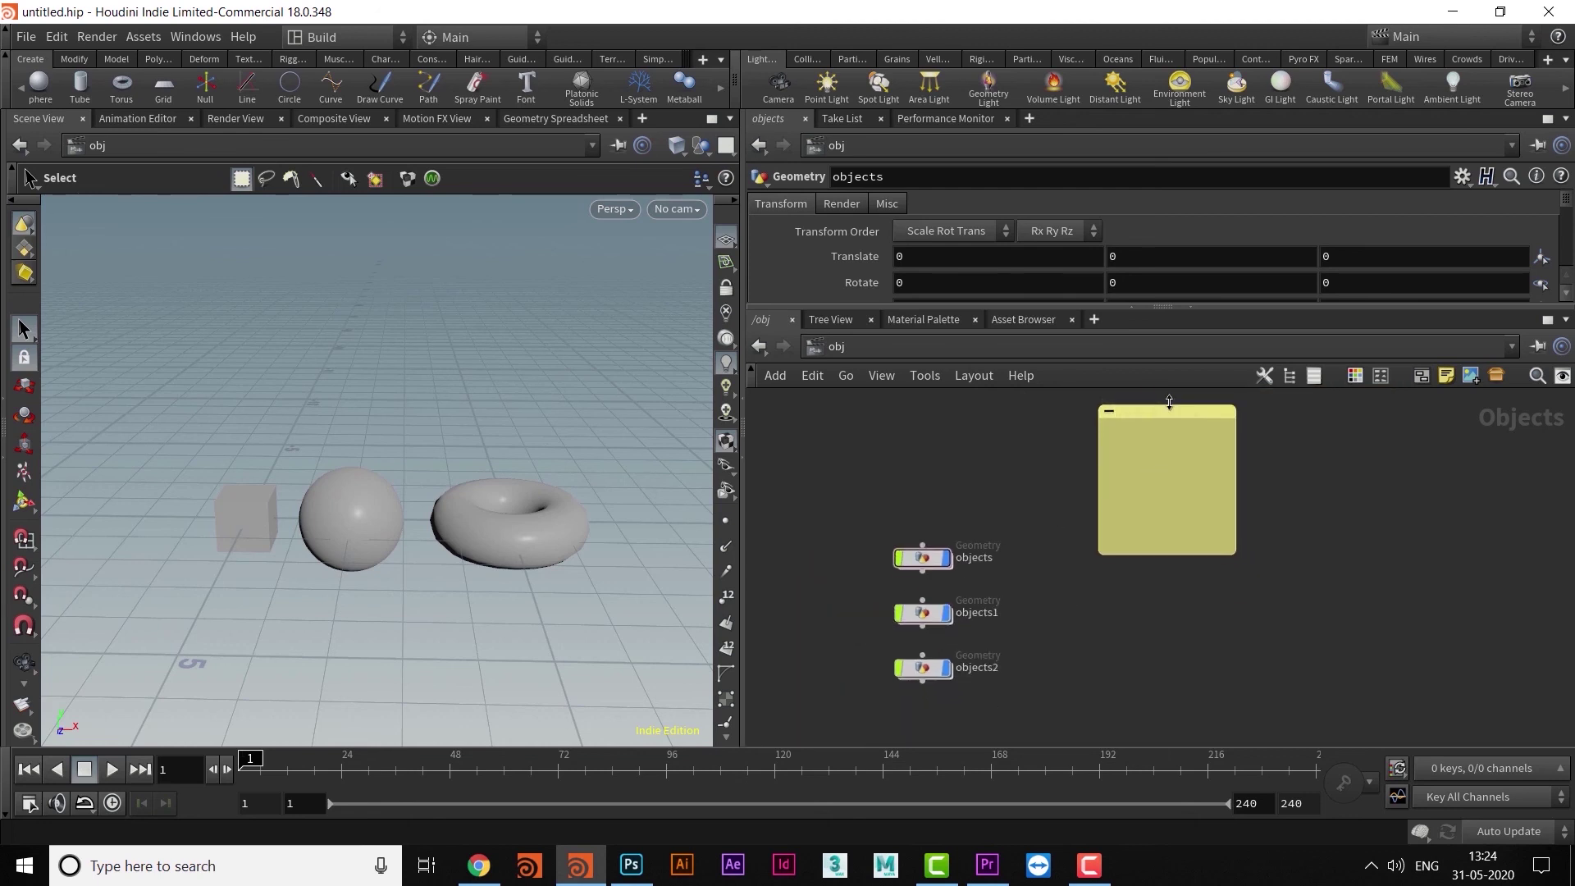
drag(1170, 420, 1098, 555)
Enter the text "this is my latest r&d" in the sticky note and finish editing it.
scroll(1193, 605, up, 5)
middle_drag(956, 493, 1021, 497)
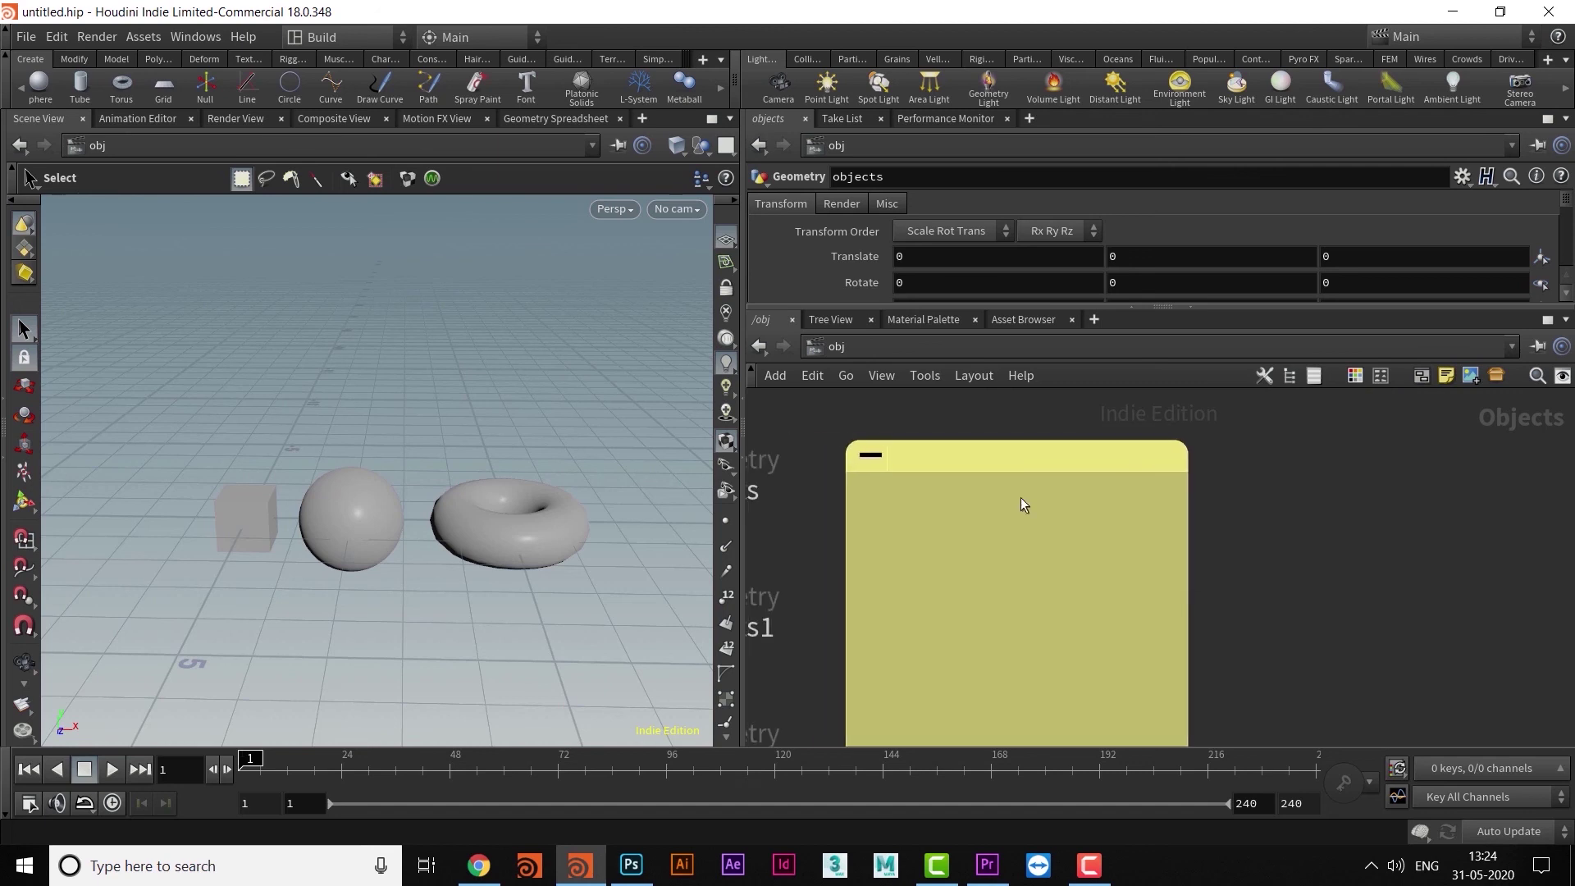
click(920, 463)
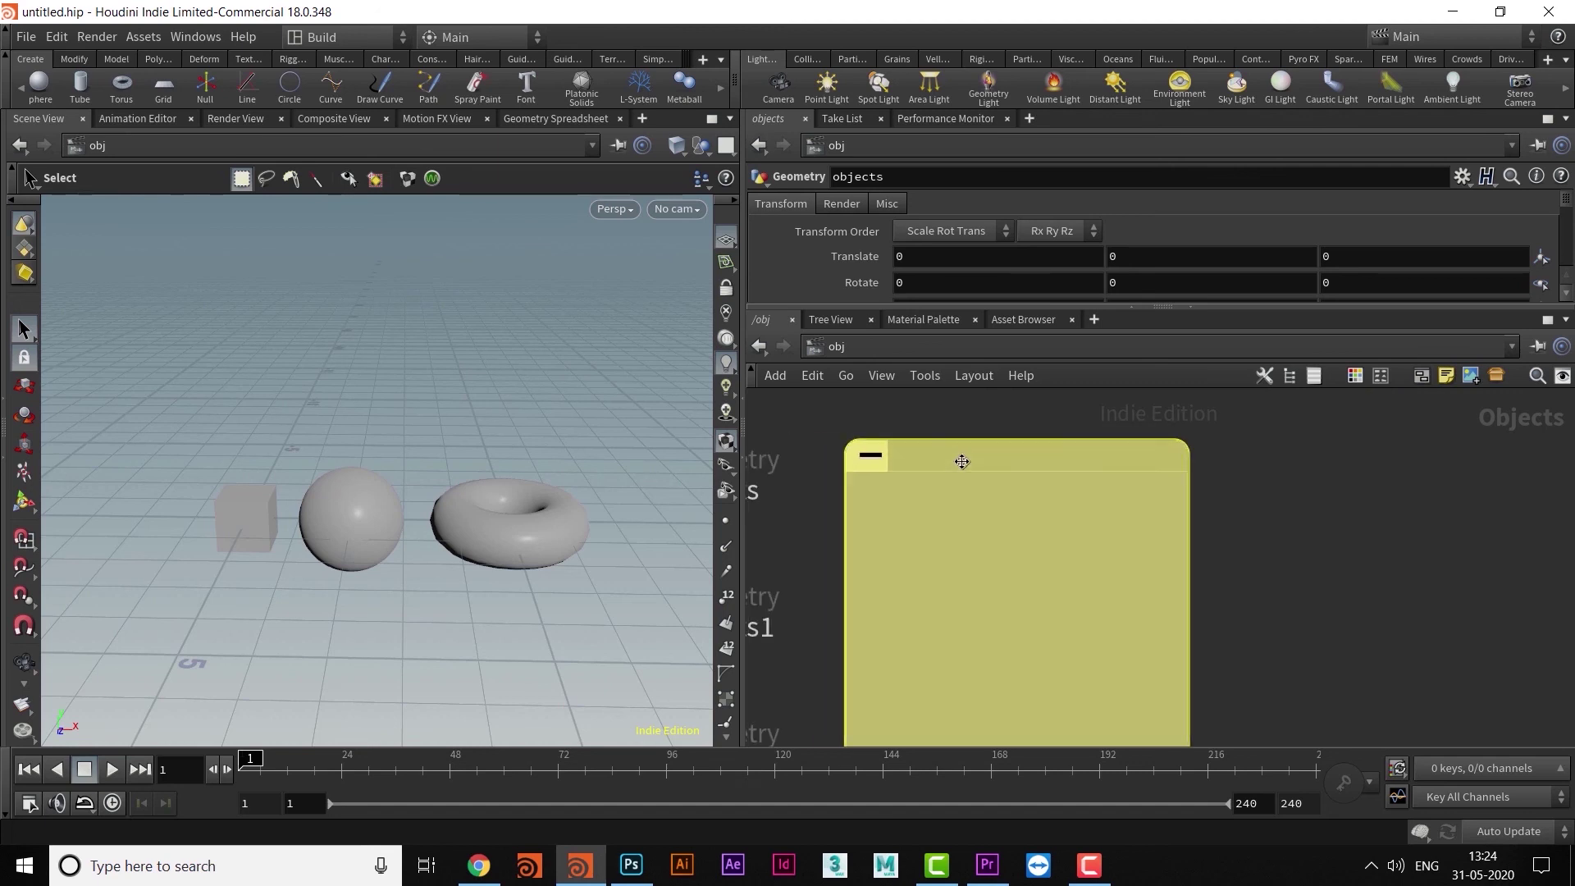
click(934, 537)
text(this is my latest r)
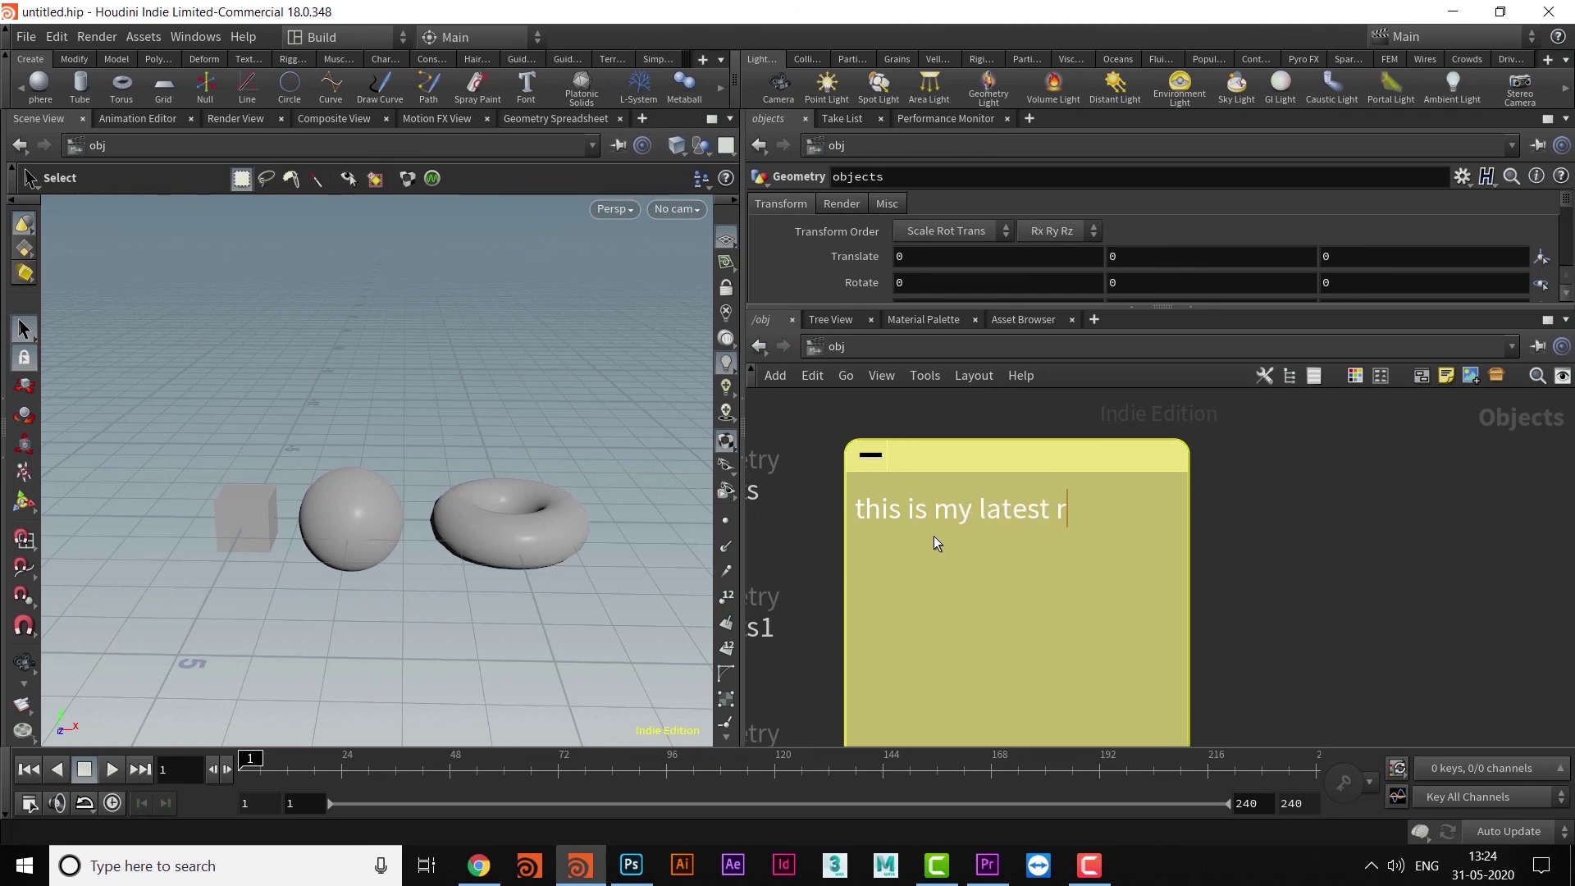
text(&d)
click(917, 461)
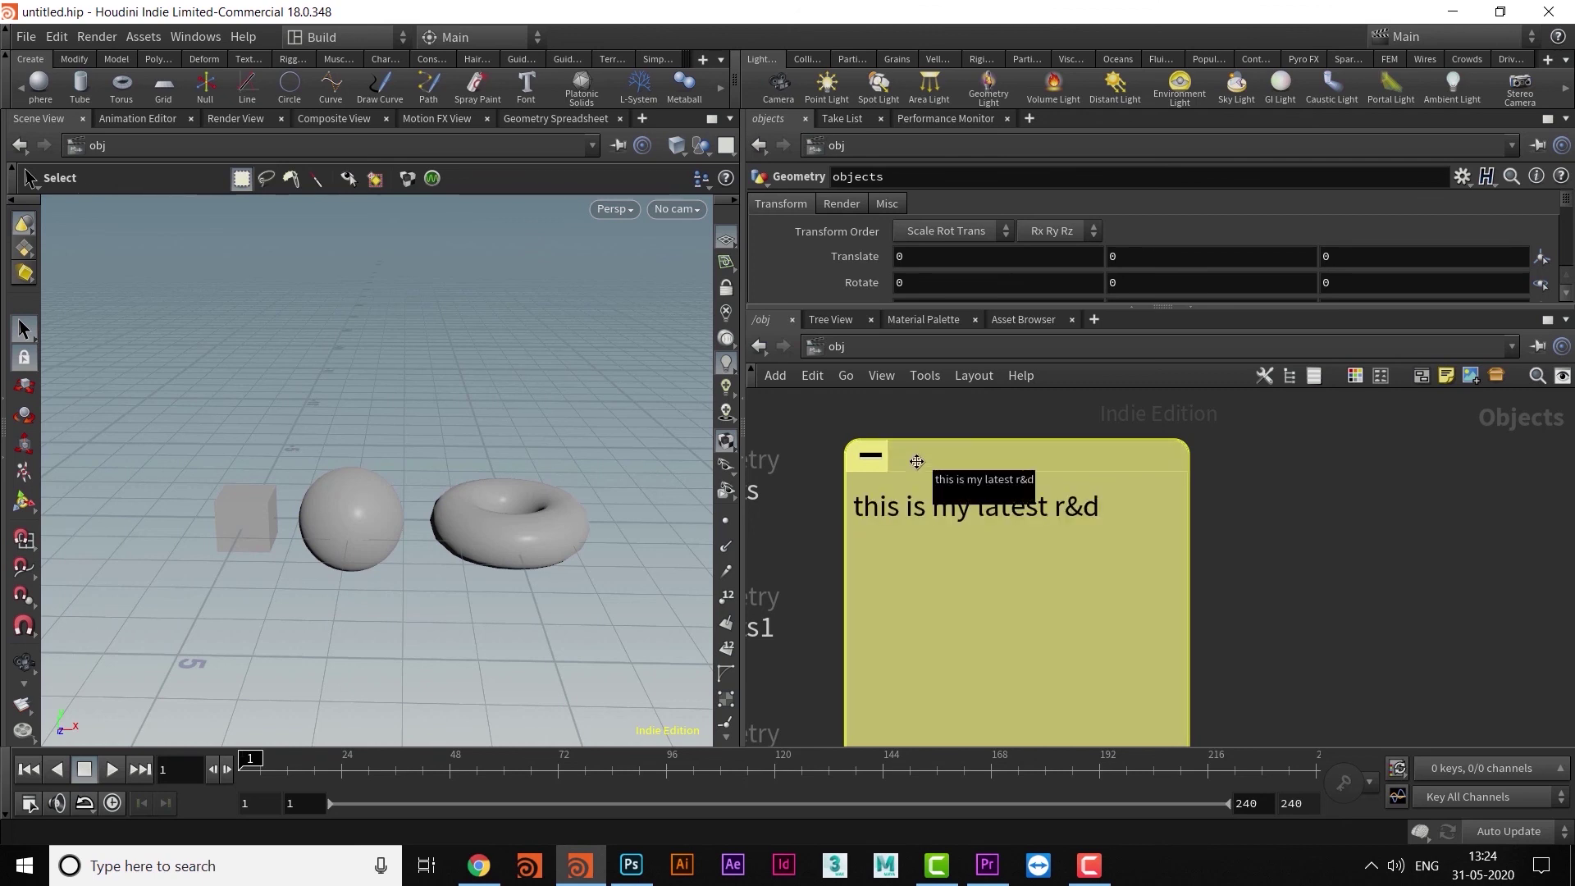
scroll(1104, 542, down, 2)
scroll(1221, 566, up, 2)
click(972, 555)
click(949, 461)
Collapse the sticky note to a title bar and place it directly above the objects node.
scroll(1189, 525, down, 2)
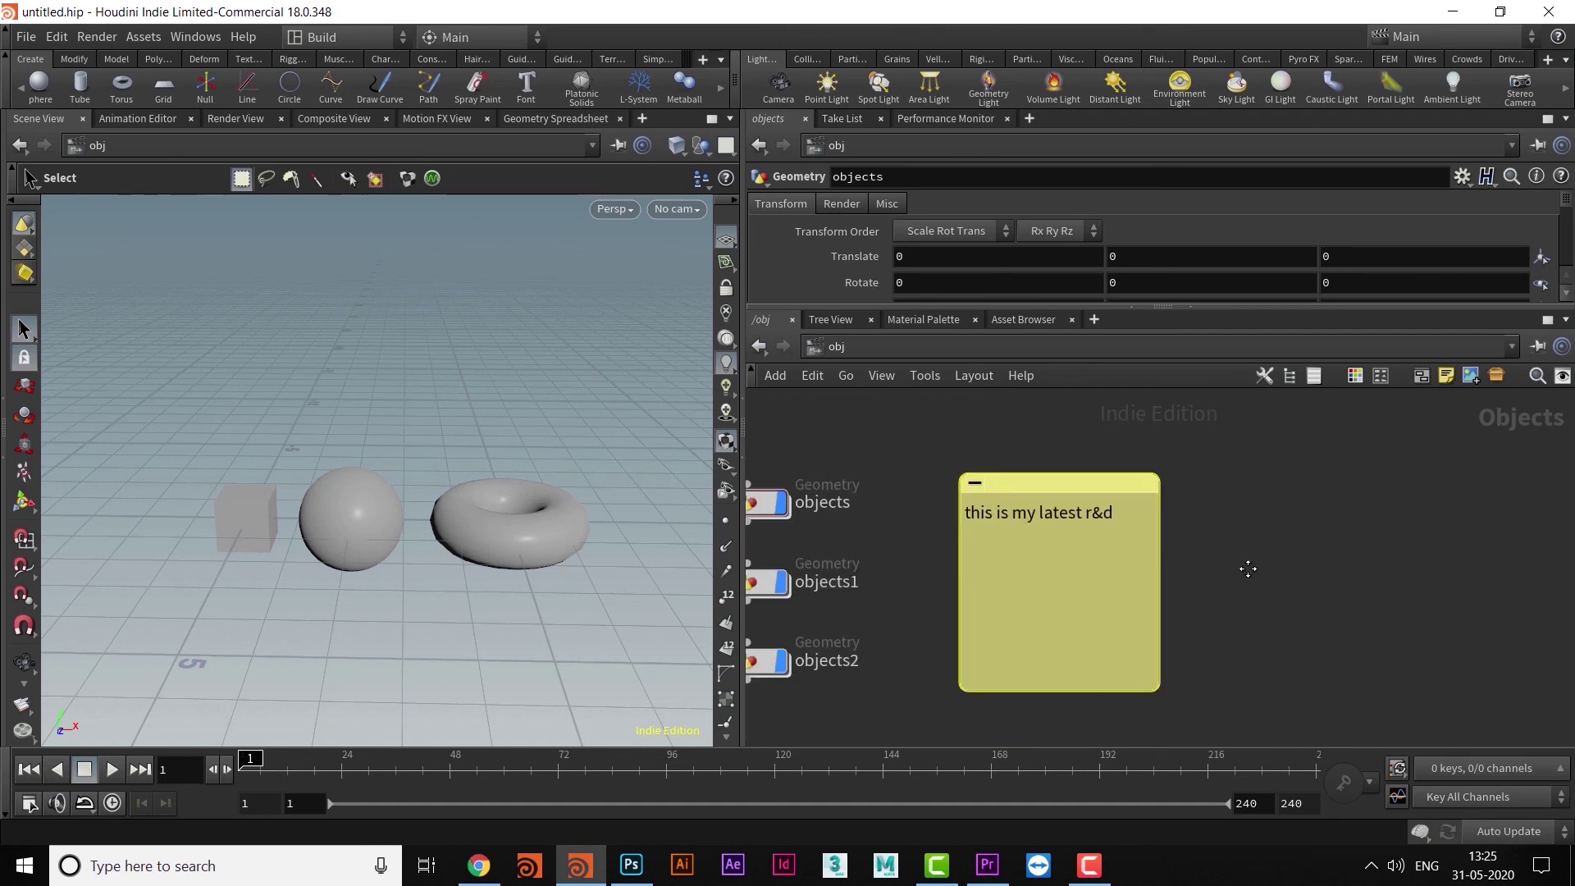
middle_drag(1248, 567, 1380, 567)
scroll(1073, 558, down, 1)
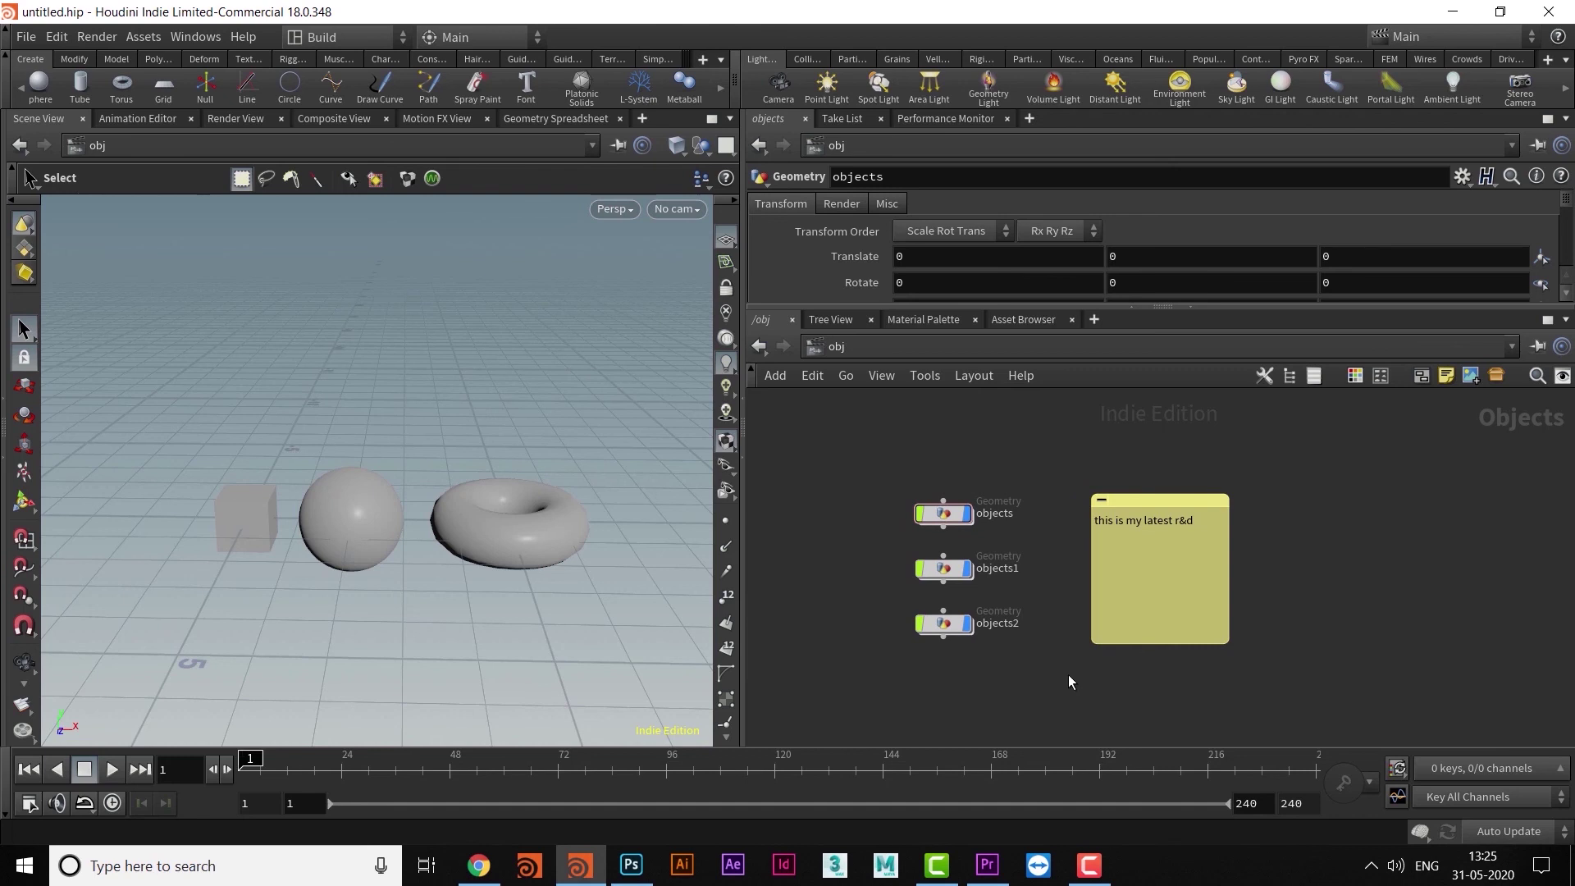
scroll(1160, 514, up, 3)
click(972, 436)
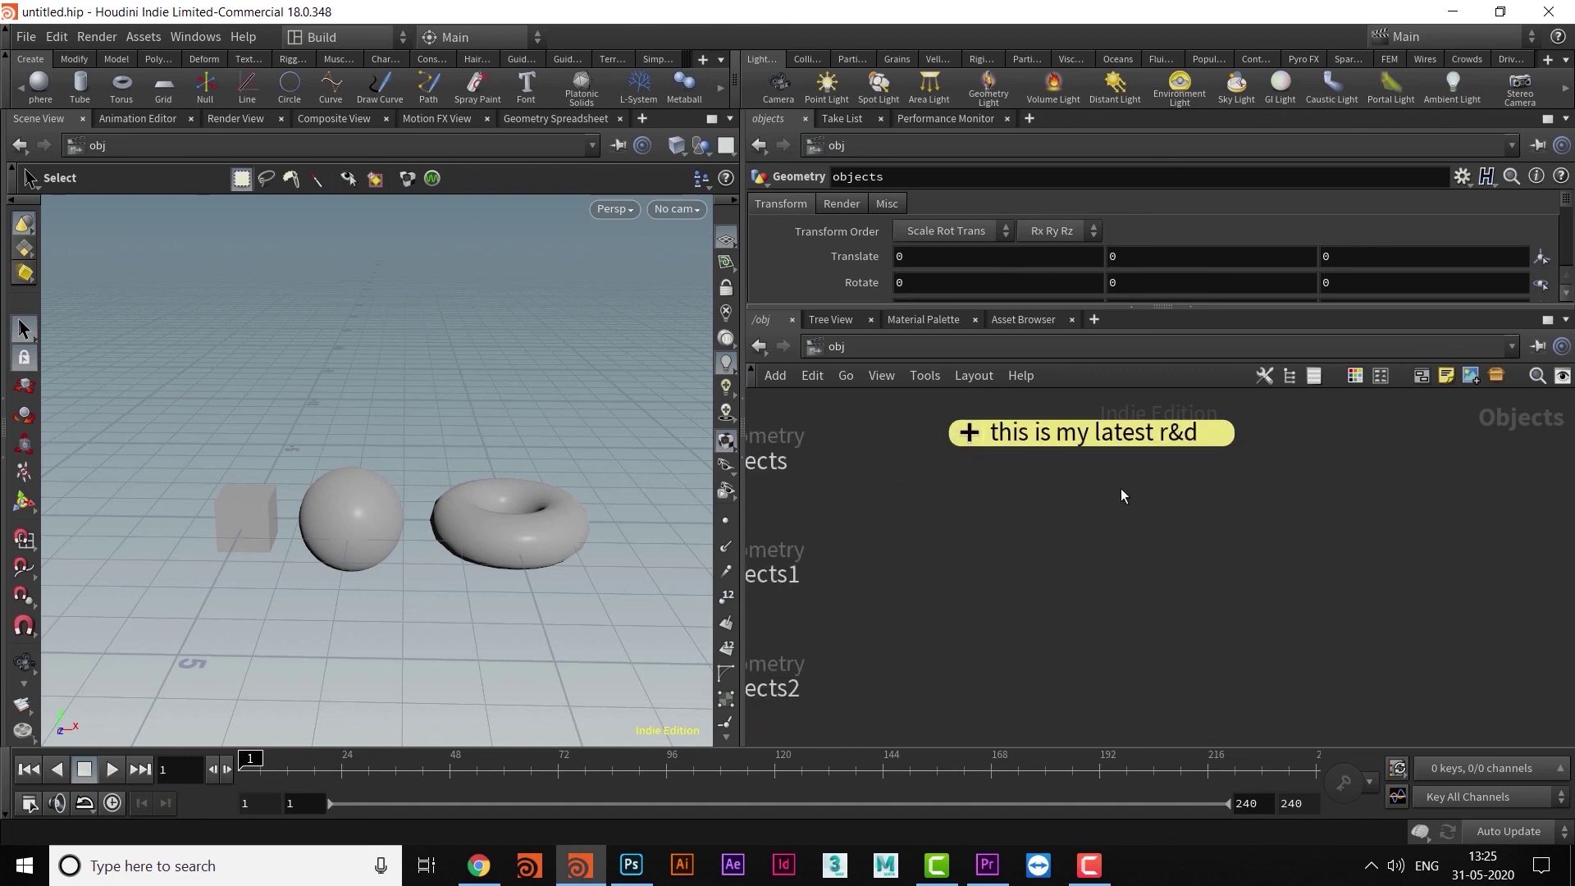
drag(1018, 435, 895, 612)
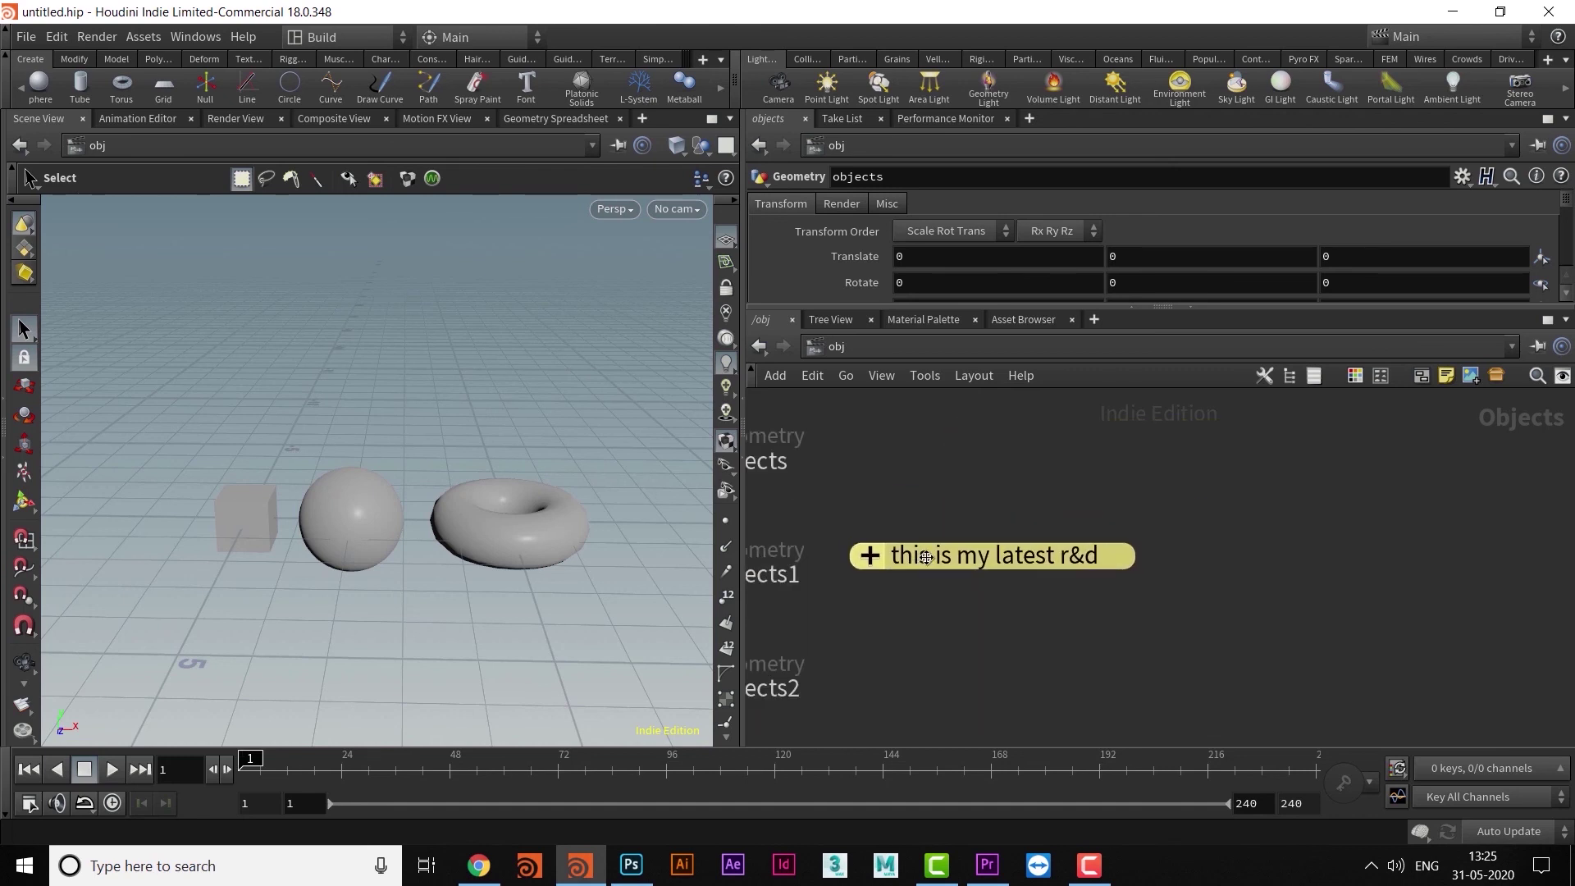
scroll(1173, 648, down, 2)
middle_drag(1179, 665, 1238, 646)
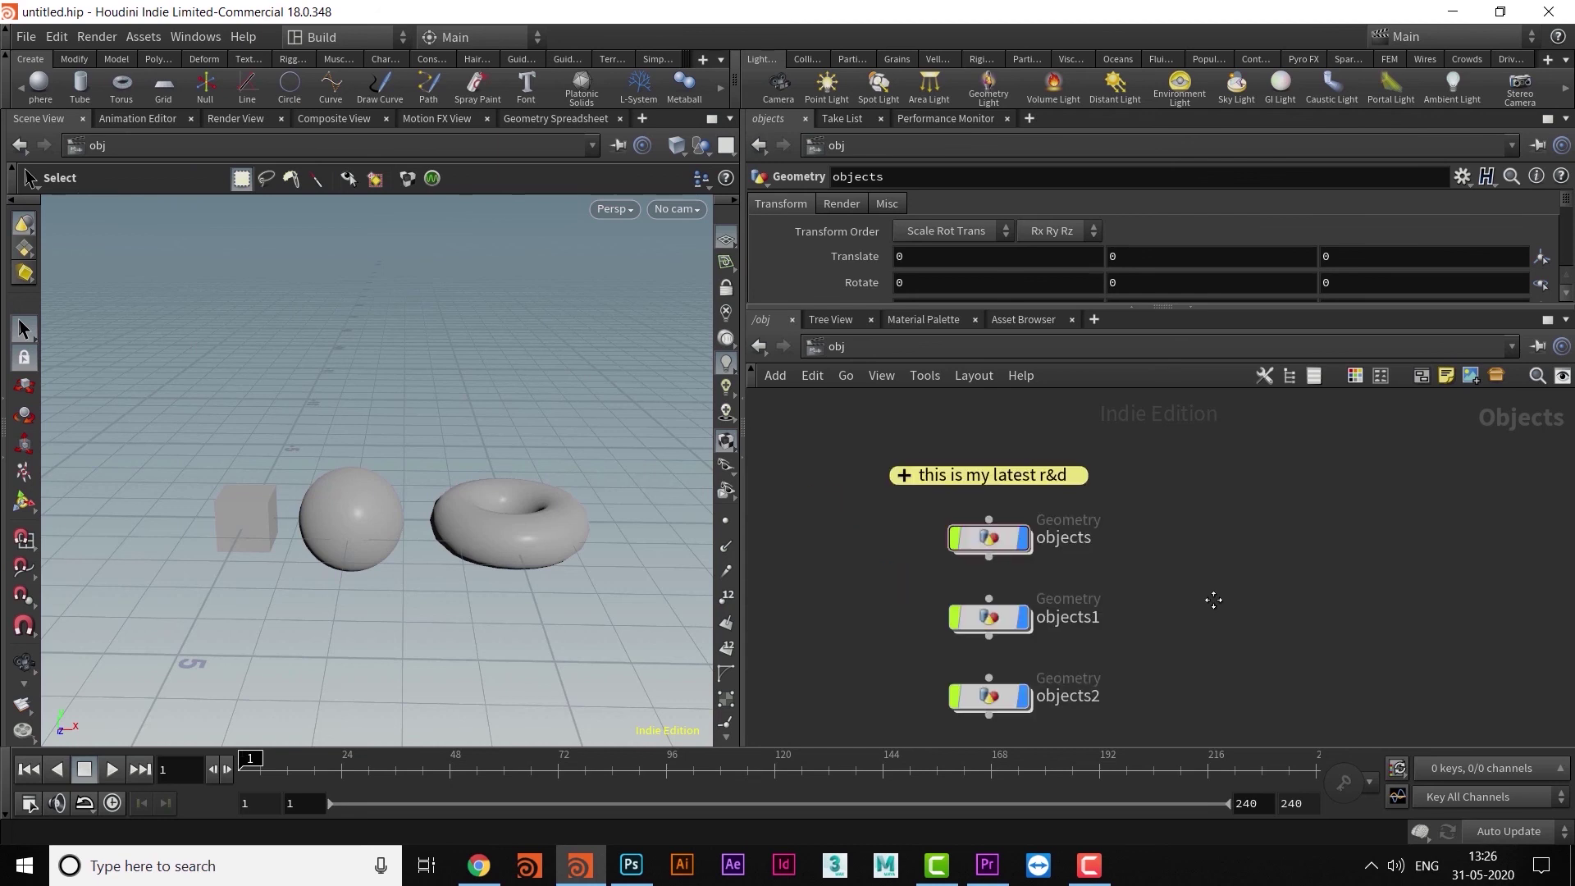
Enclose the sticky note and the three geometry nodes in a network box and clear the selection.
mouse_move(1213, 598)
middle_down()
mouse_move(1173, 581)
mouse_move(1224, 580)
middle_up()
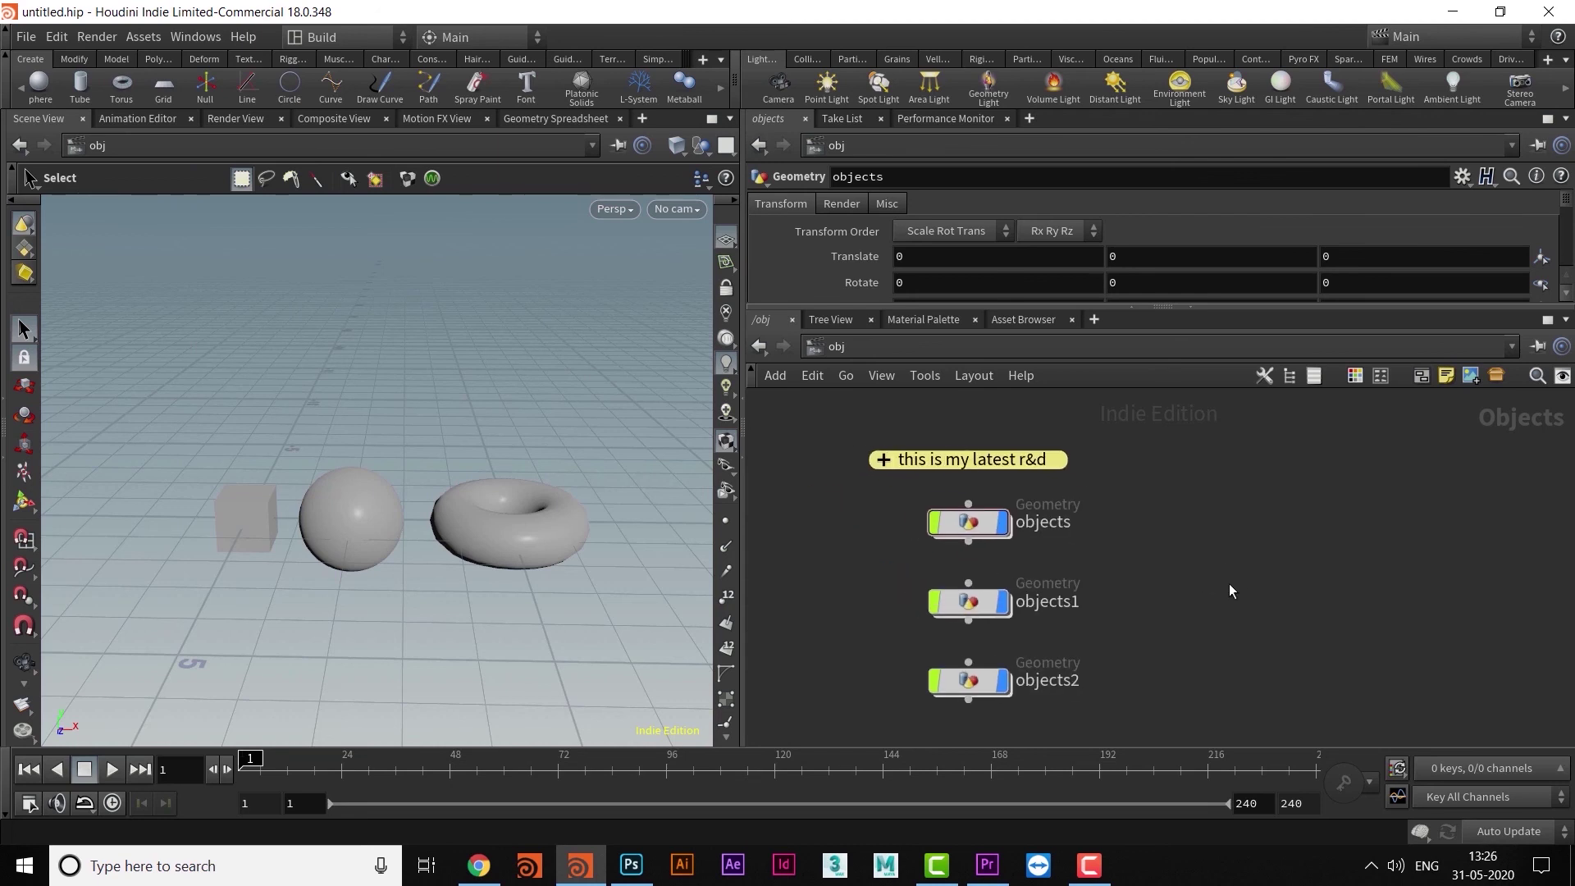
drag(826, 426, 1219, 678)
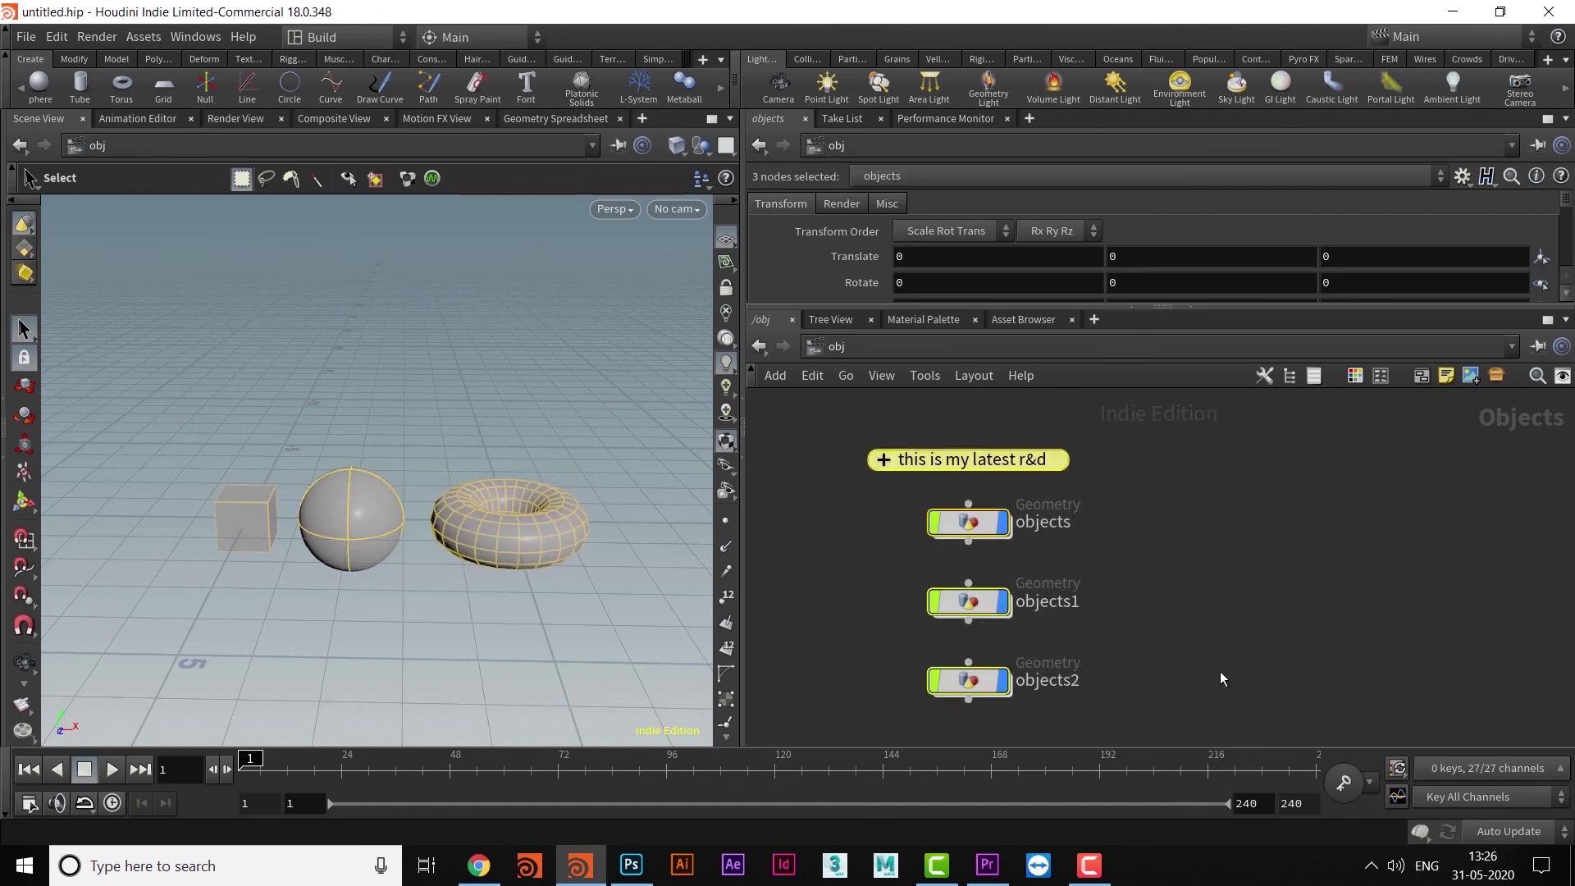
click(1419, 376)
click(1255, 541)
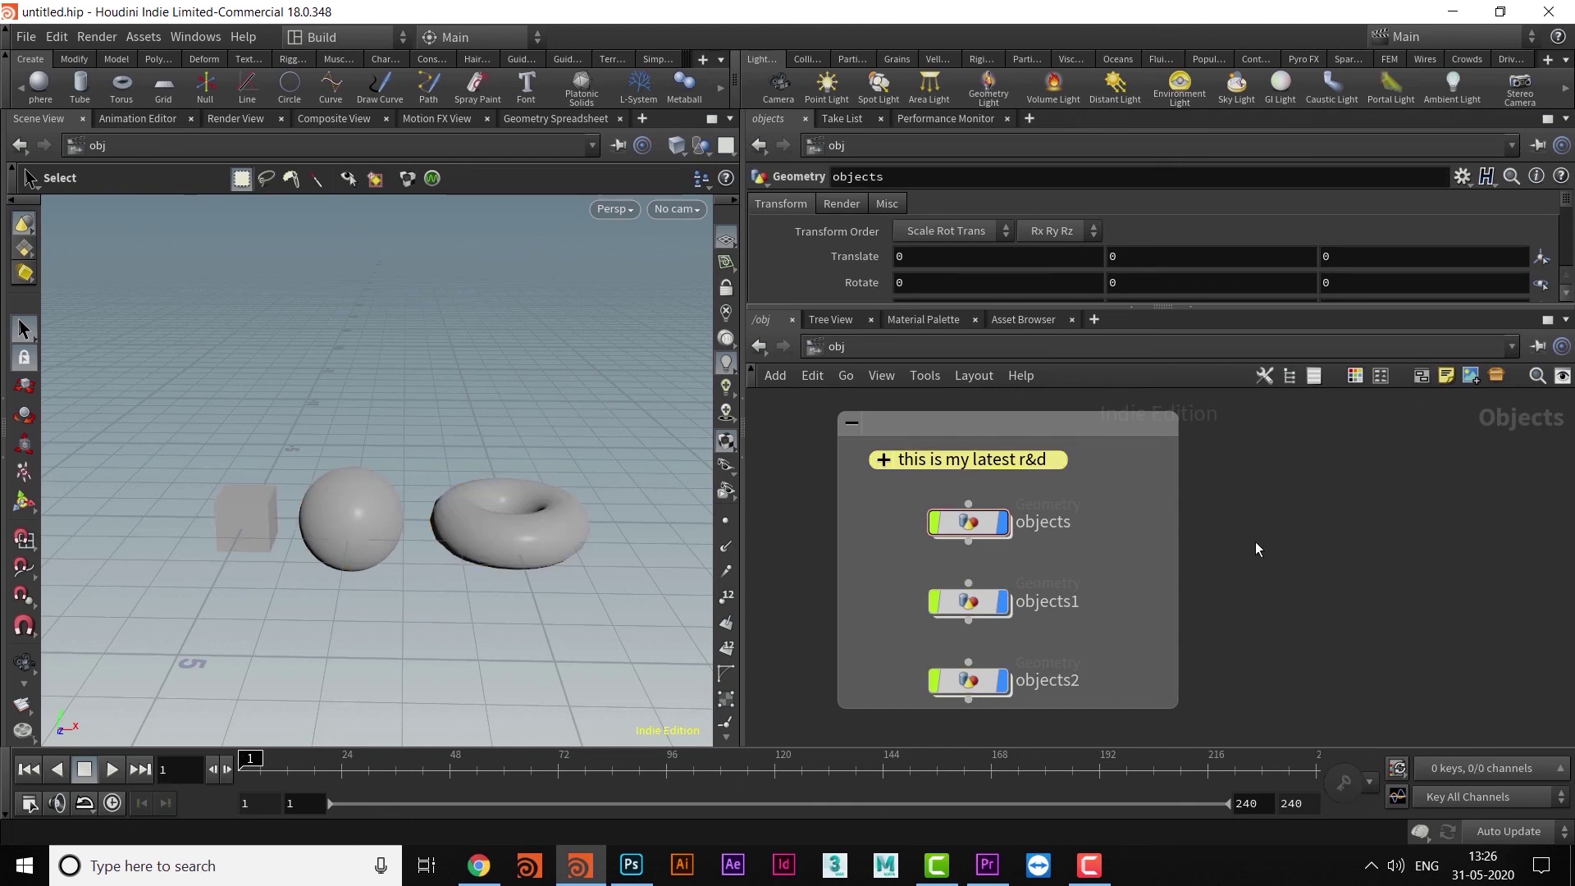
scroll(1256, 541, down, 3)
middle_drag(1270, 543, 1297, 563)
scroll(1296, 540, up, 1)
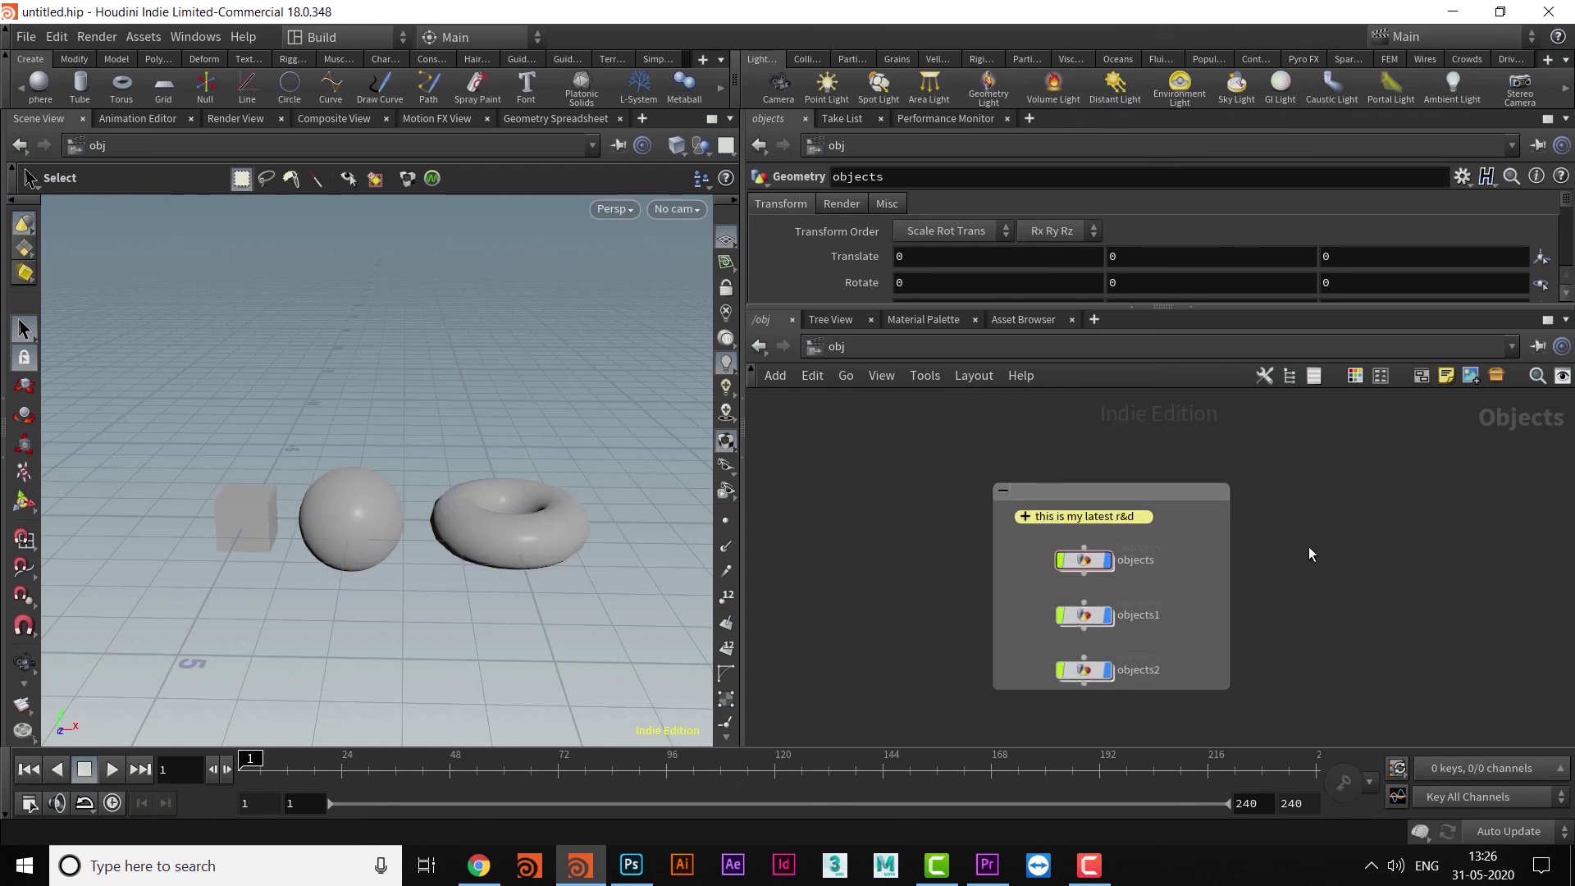
scroll(1308, 547, down, 2)
middle_drag(1351, 588, 977, 599)
scroll(1028, 631, down, 2)
middle_drag(1044, 644, 1323, 613)
scroll(1111, 603, up, 3)
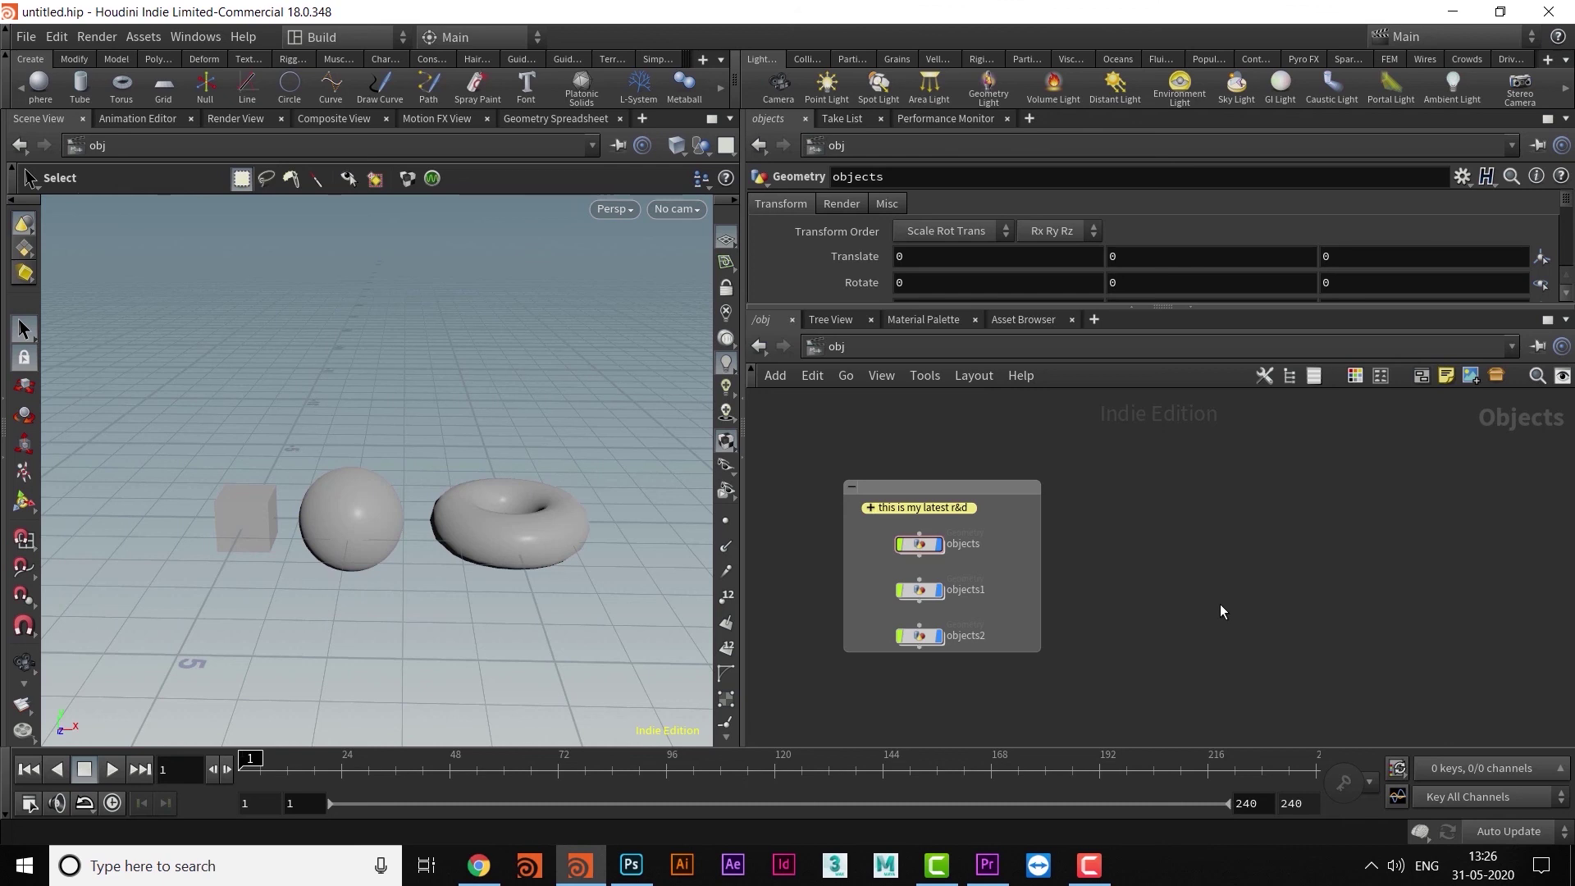
middle_drag(1148, 610, 1211, 638)
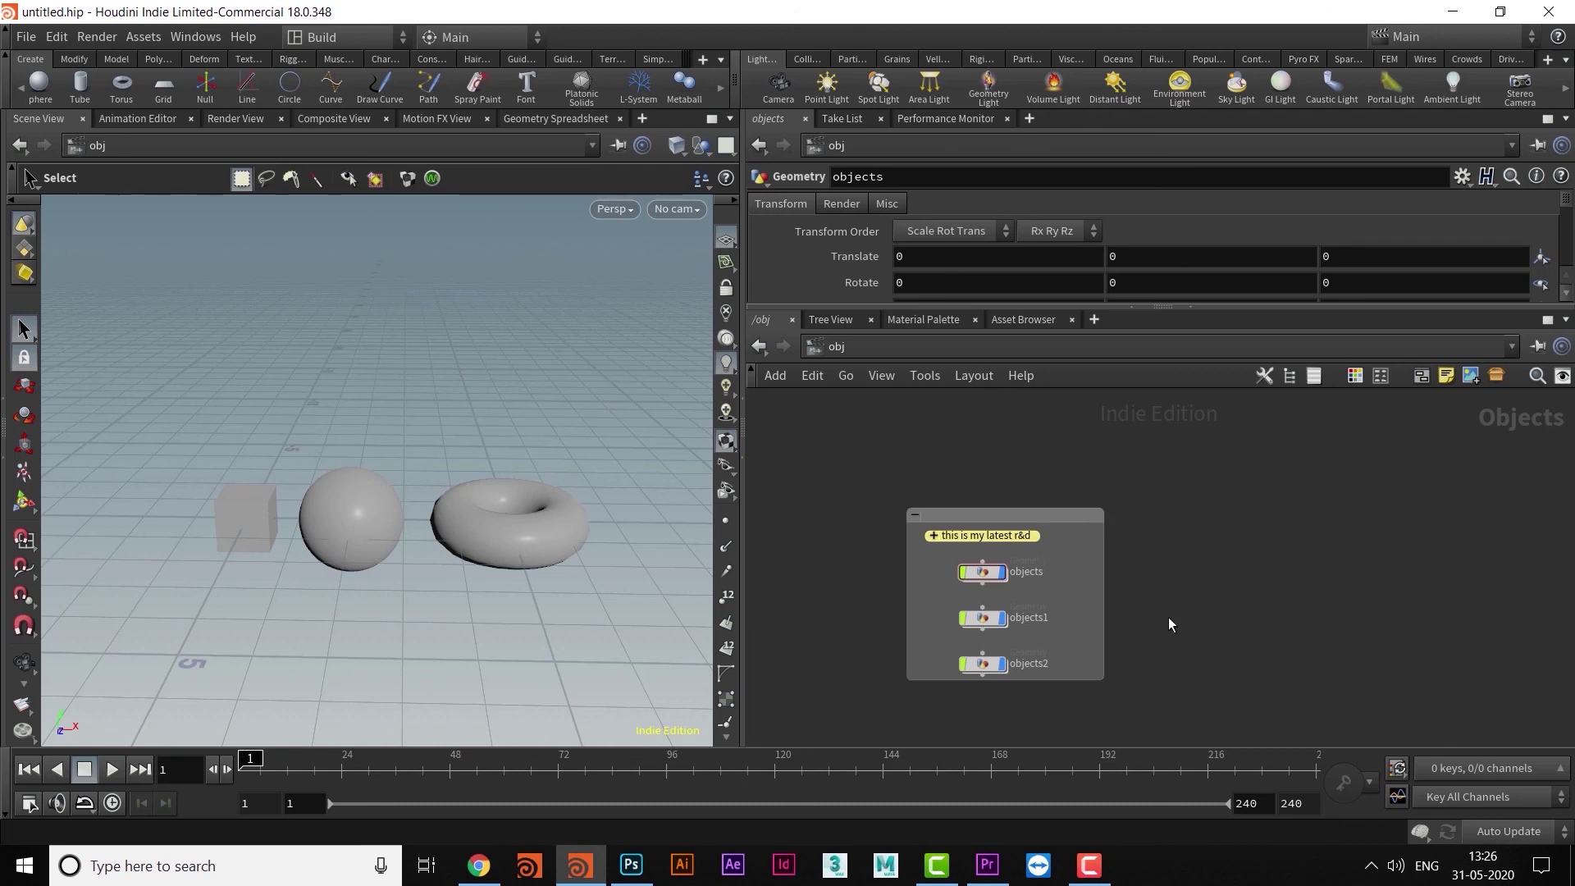
scroll(1174, 574, up, 2)
scroll(1173, 575, up, 2)
middle_drag(1132, 592, 1282, 556)
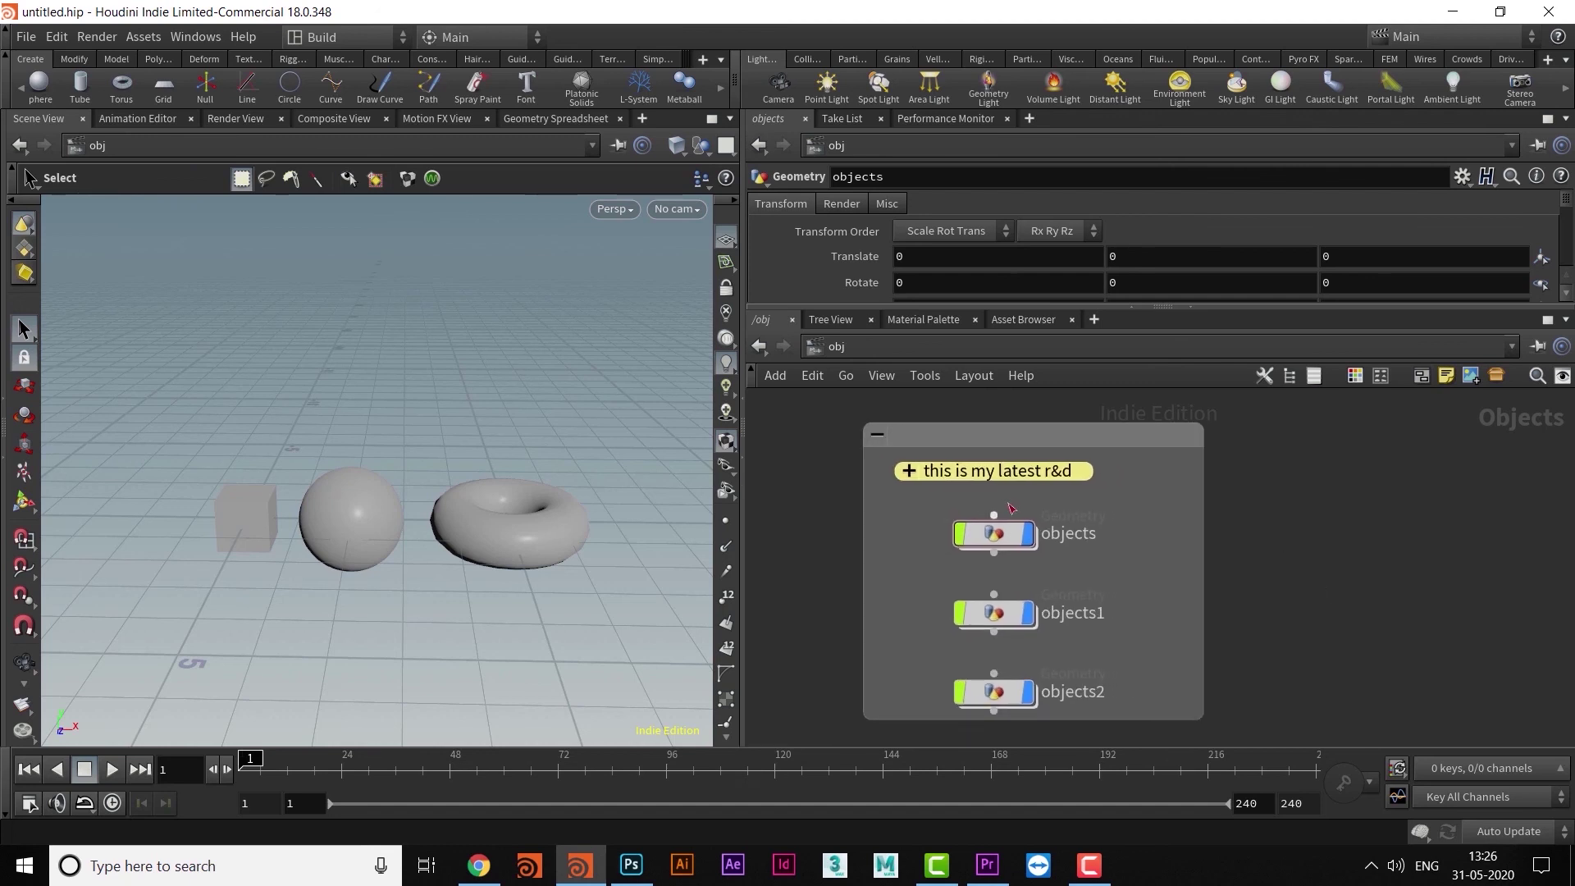
Select the three geometry nodes in the network box and colour them orange-yellow with the color palette.
drag(918, 515, 1095, 709)
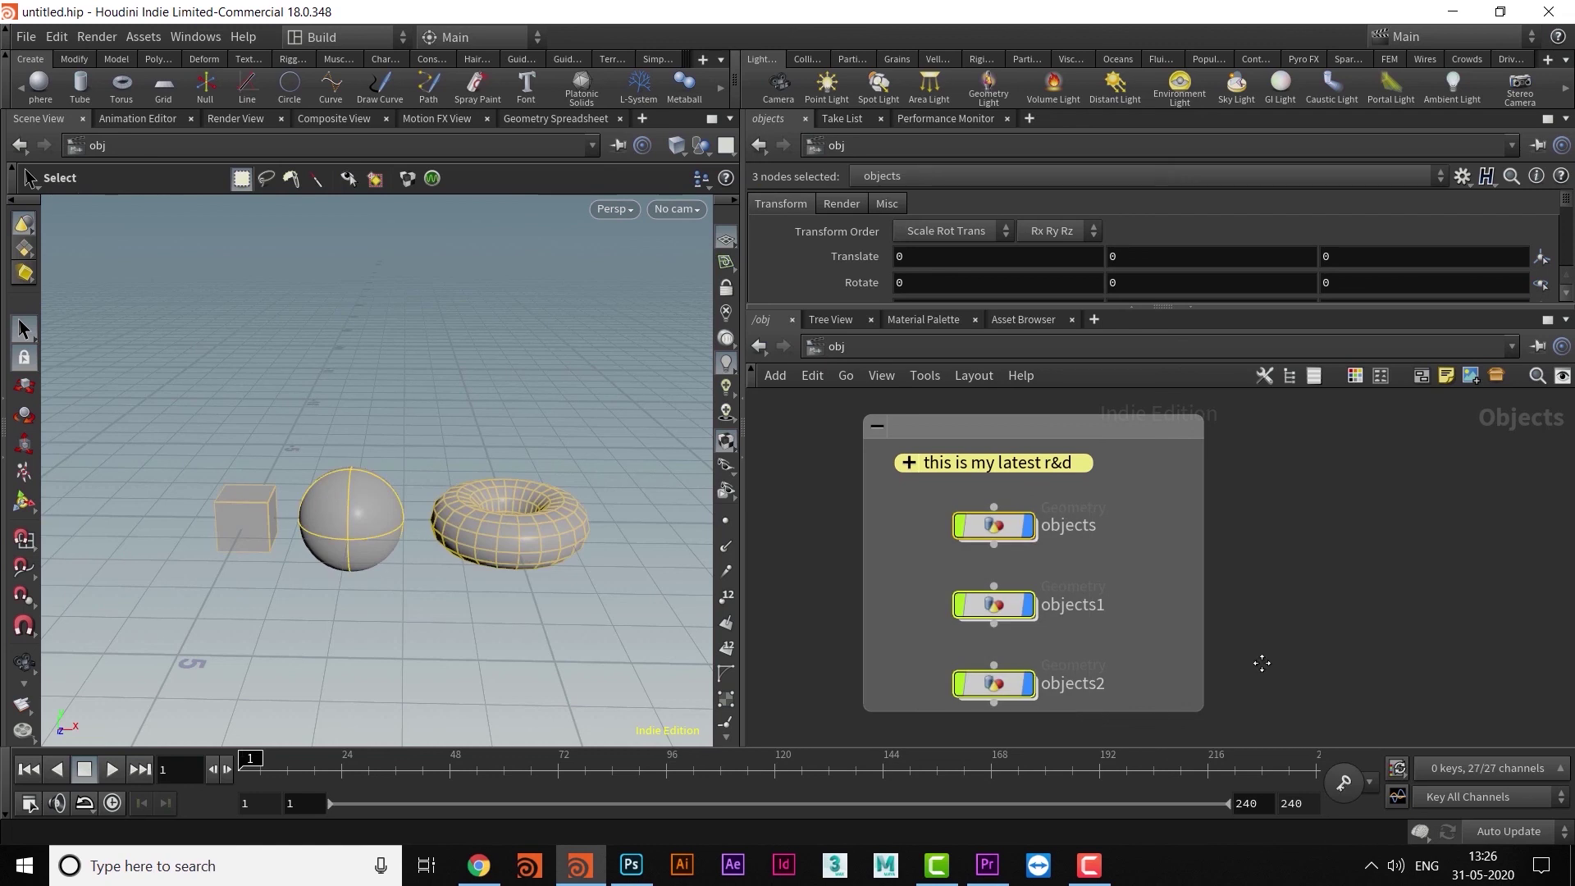
middle_drag(1258, 657, 1218, 628)
key(c)
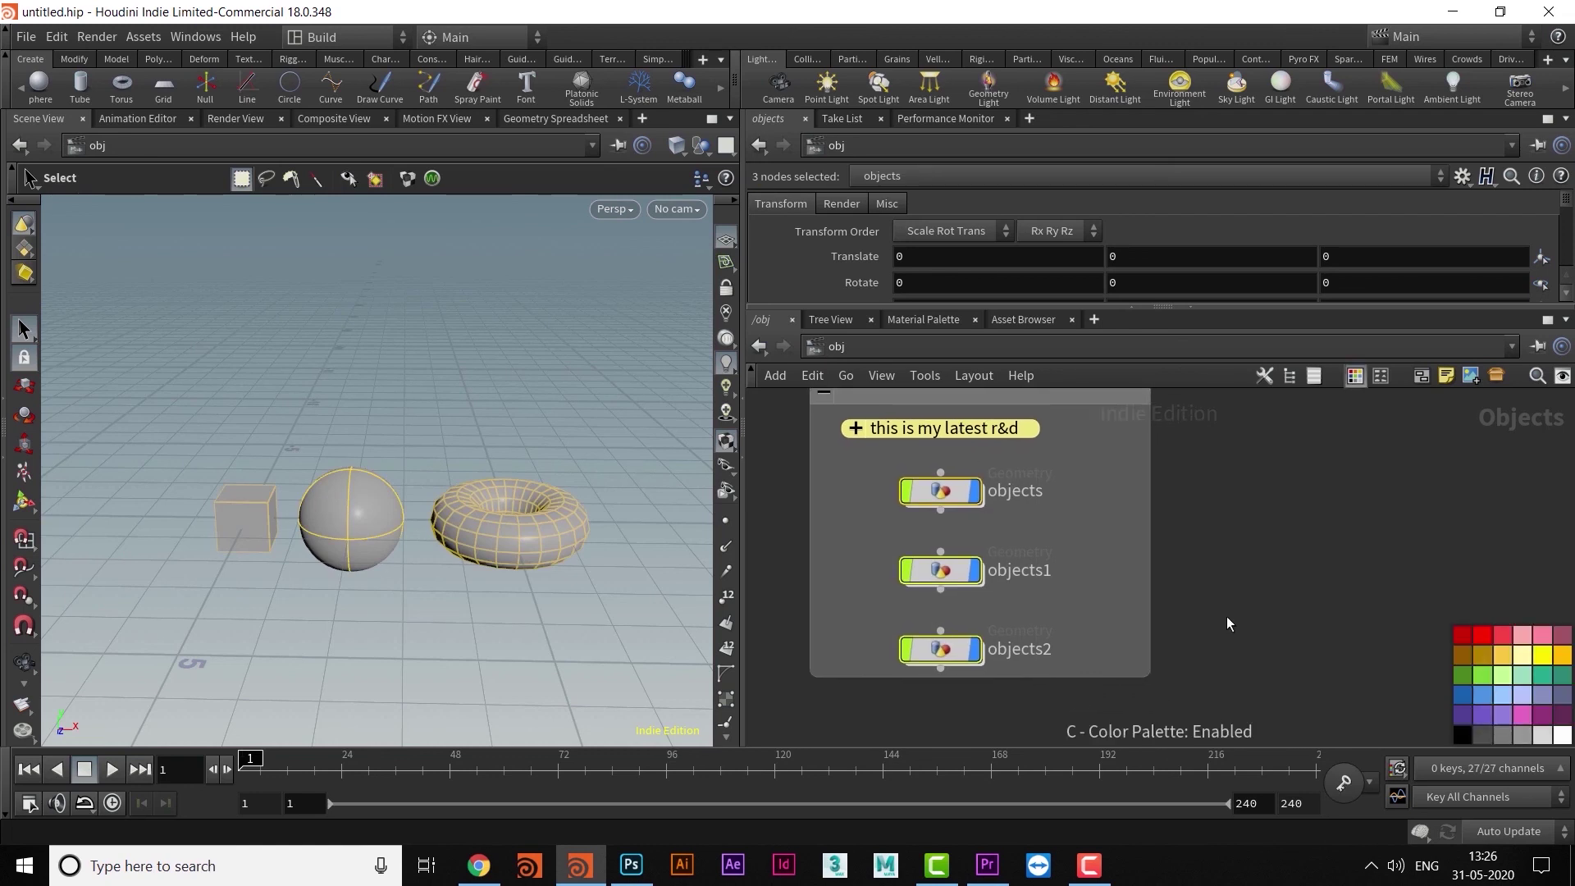
click(1504, 657)
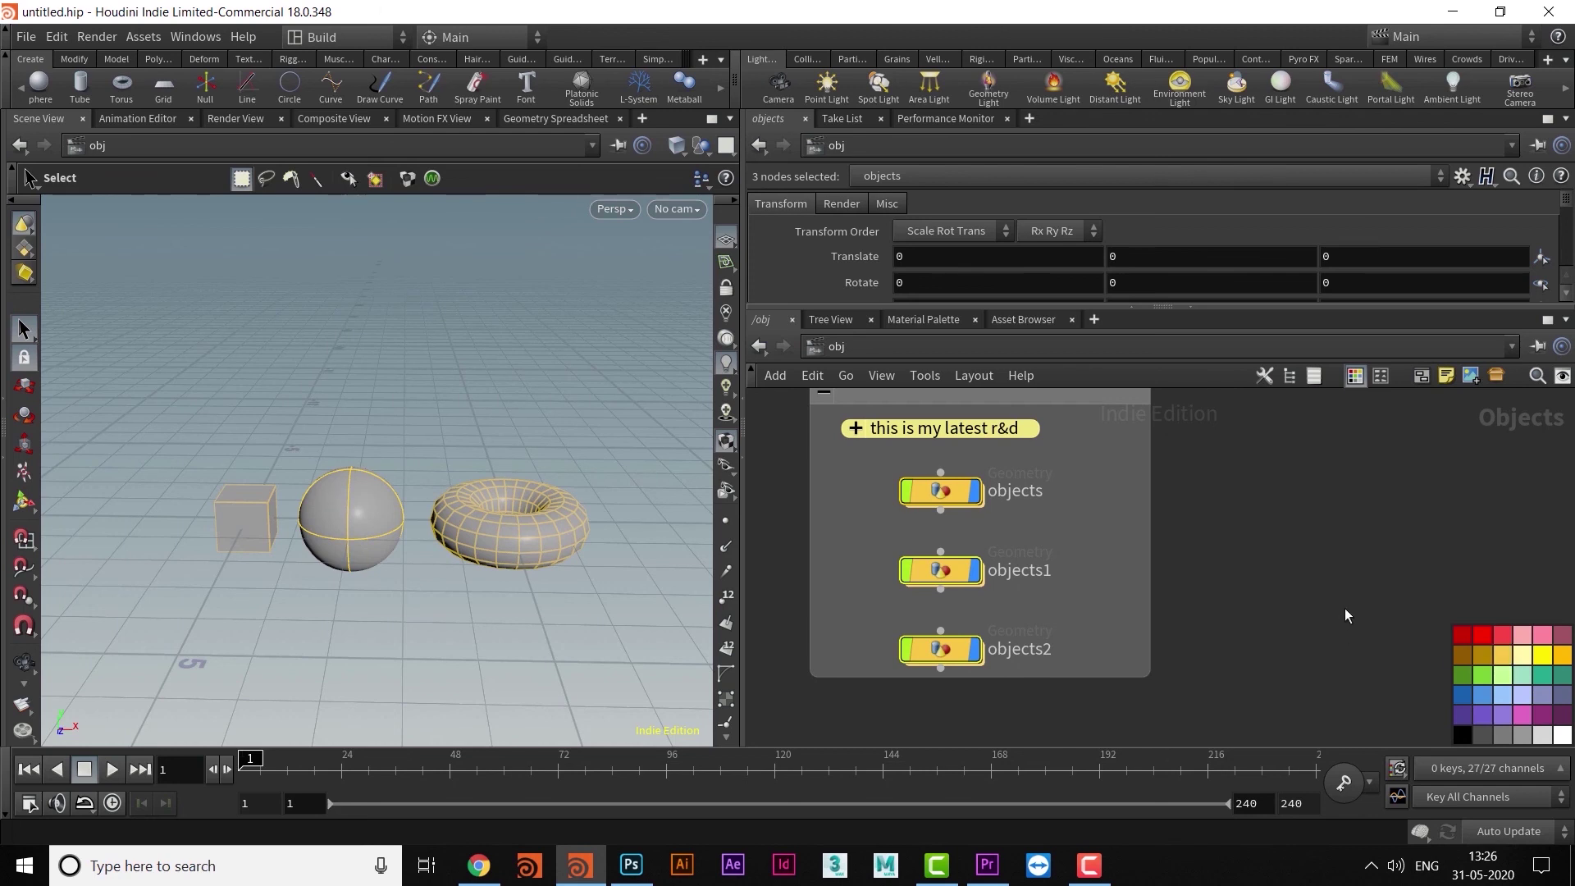
key(c)
Frame the network and title the network box "garden geos".
key(h)
click(1087, 453)
double_click(1085, 459)
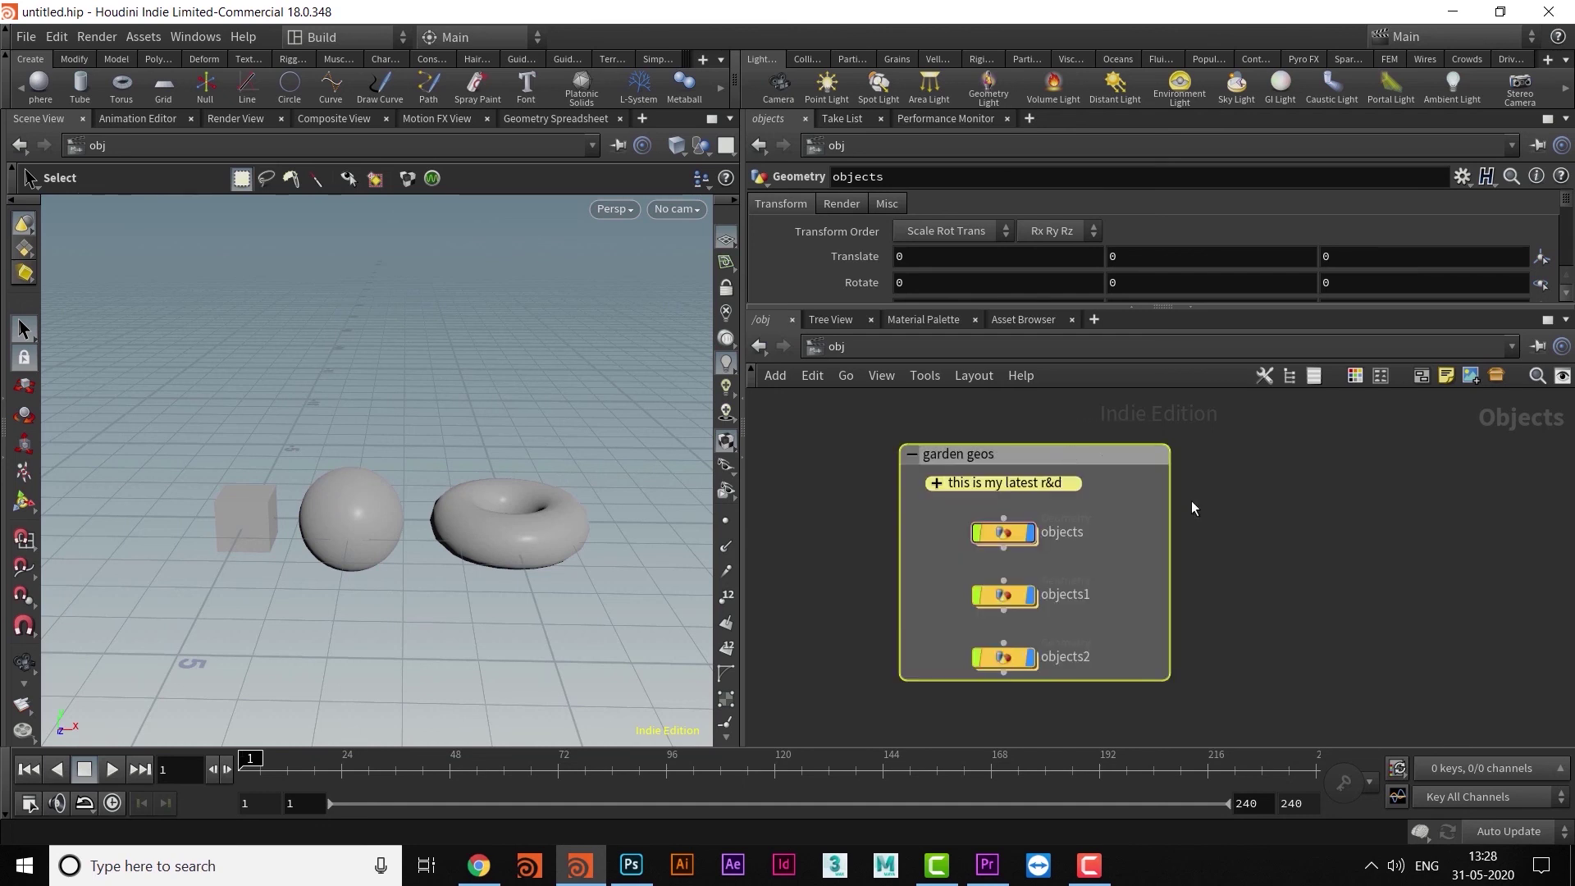
Colour the garden geos network box pink with the color palette and clear the selection.
drag(1103, 454, 1120, 454)
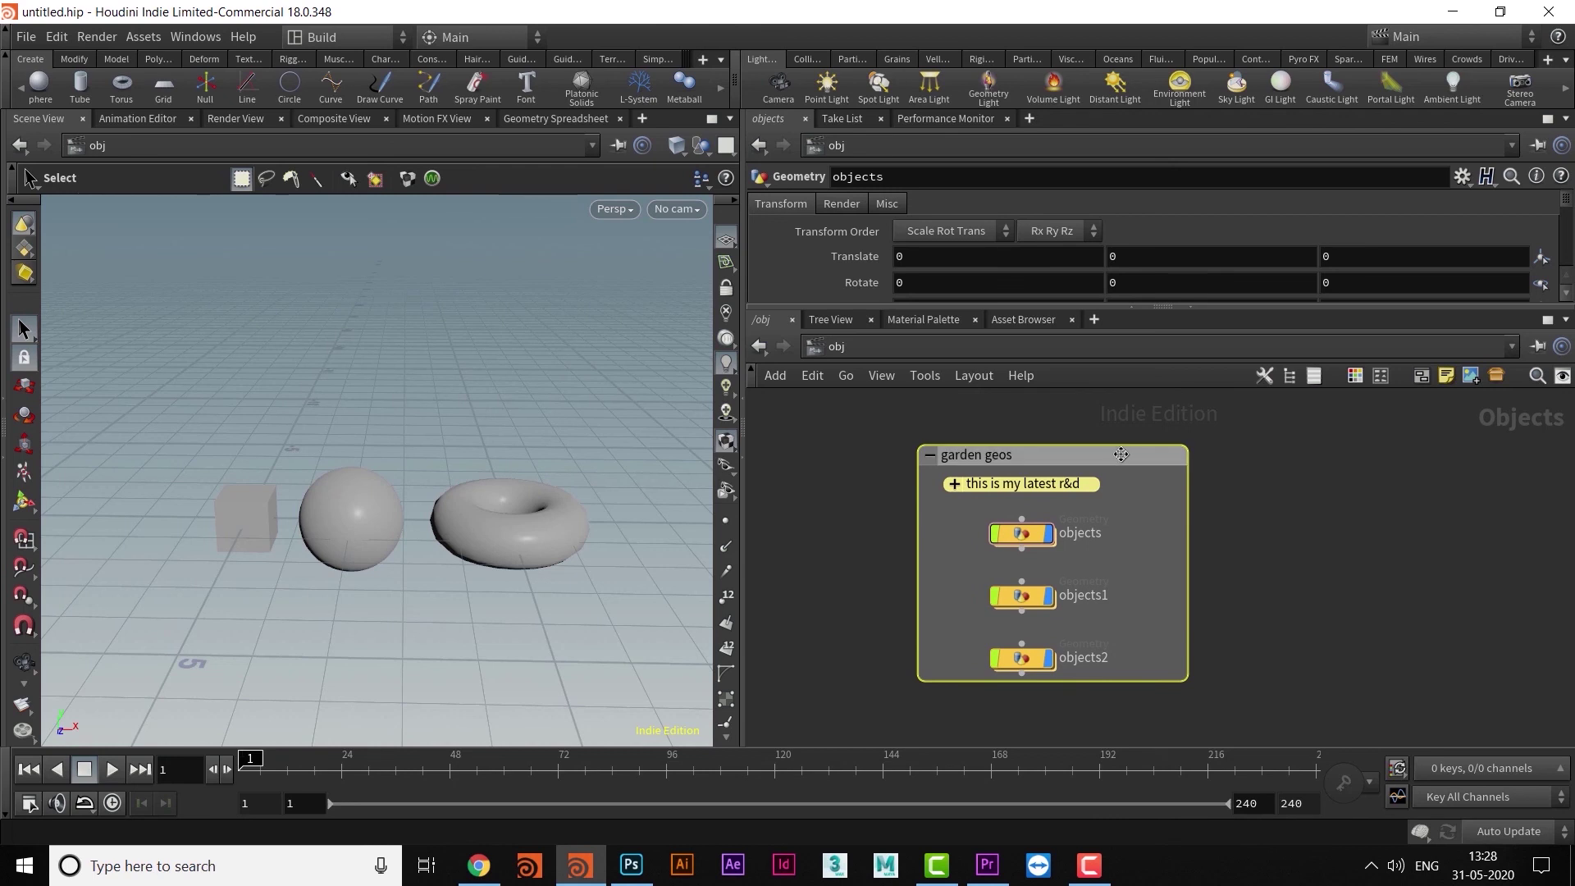
key(c)
drag(1543, 643, 1176, 574)
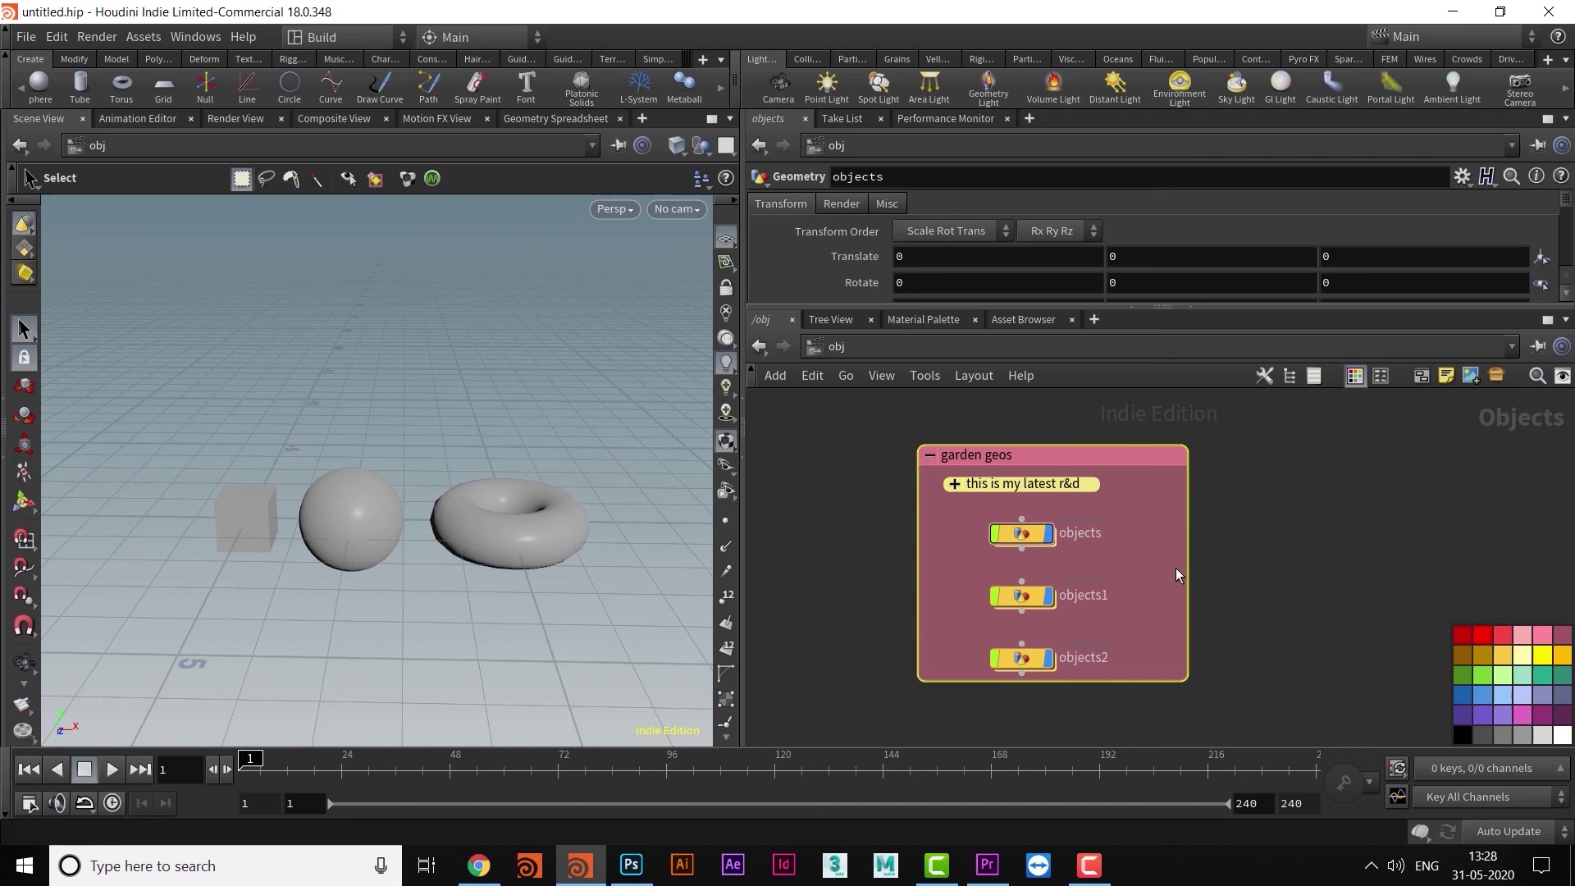
click(1263, 603)
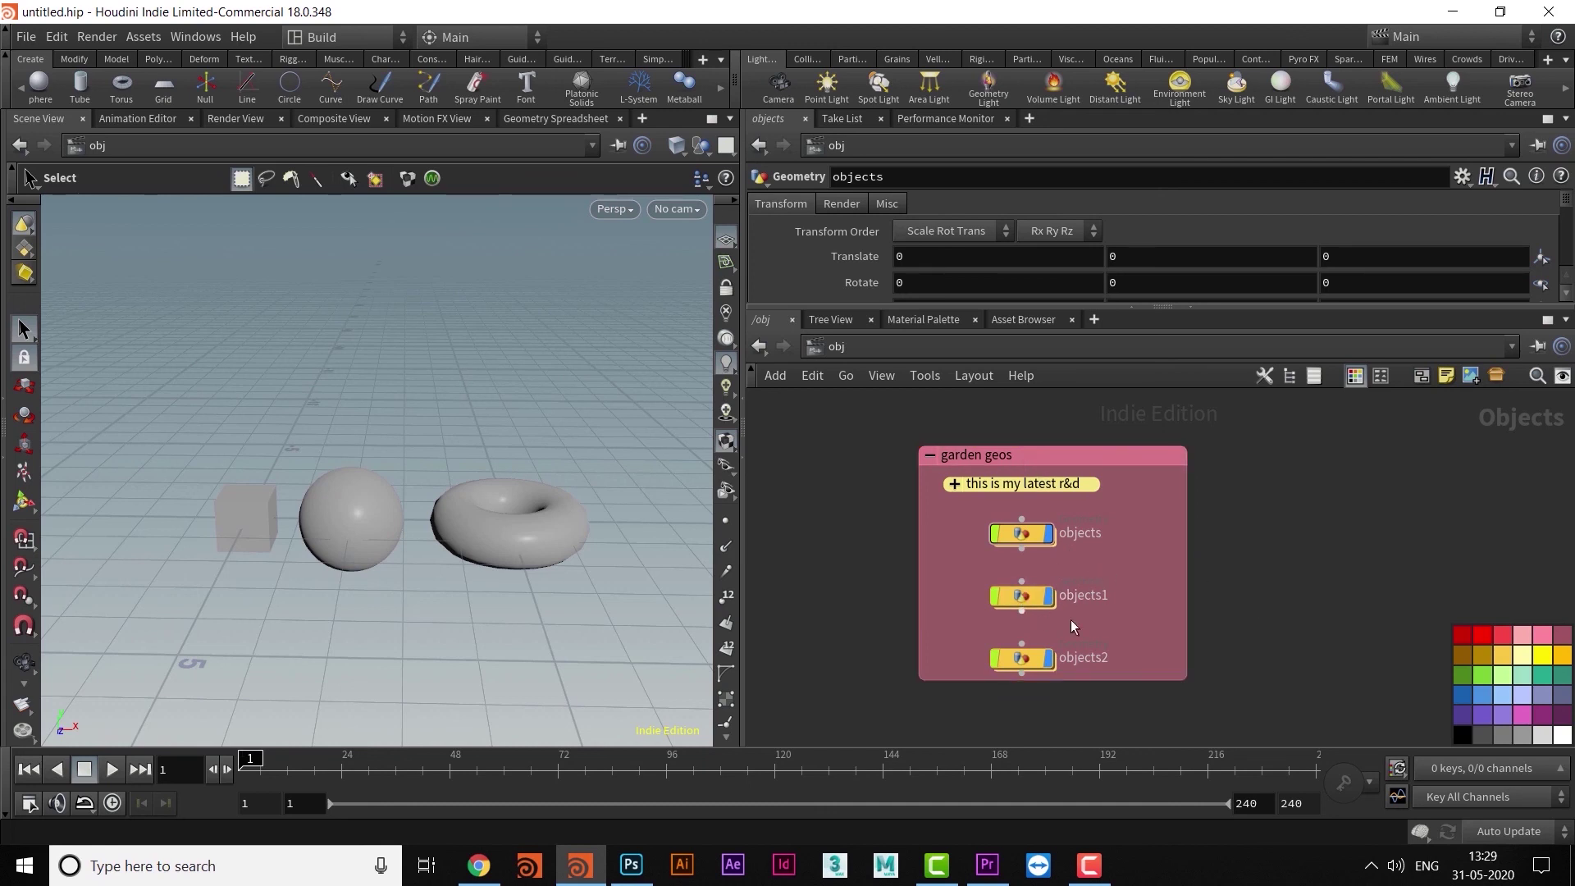
Collapse the garden geos network box to its title bar.
middle_drag(1228, 629, 1149, 612)
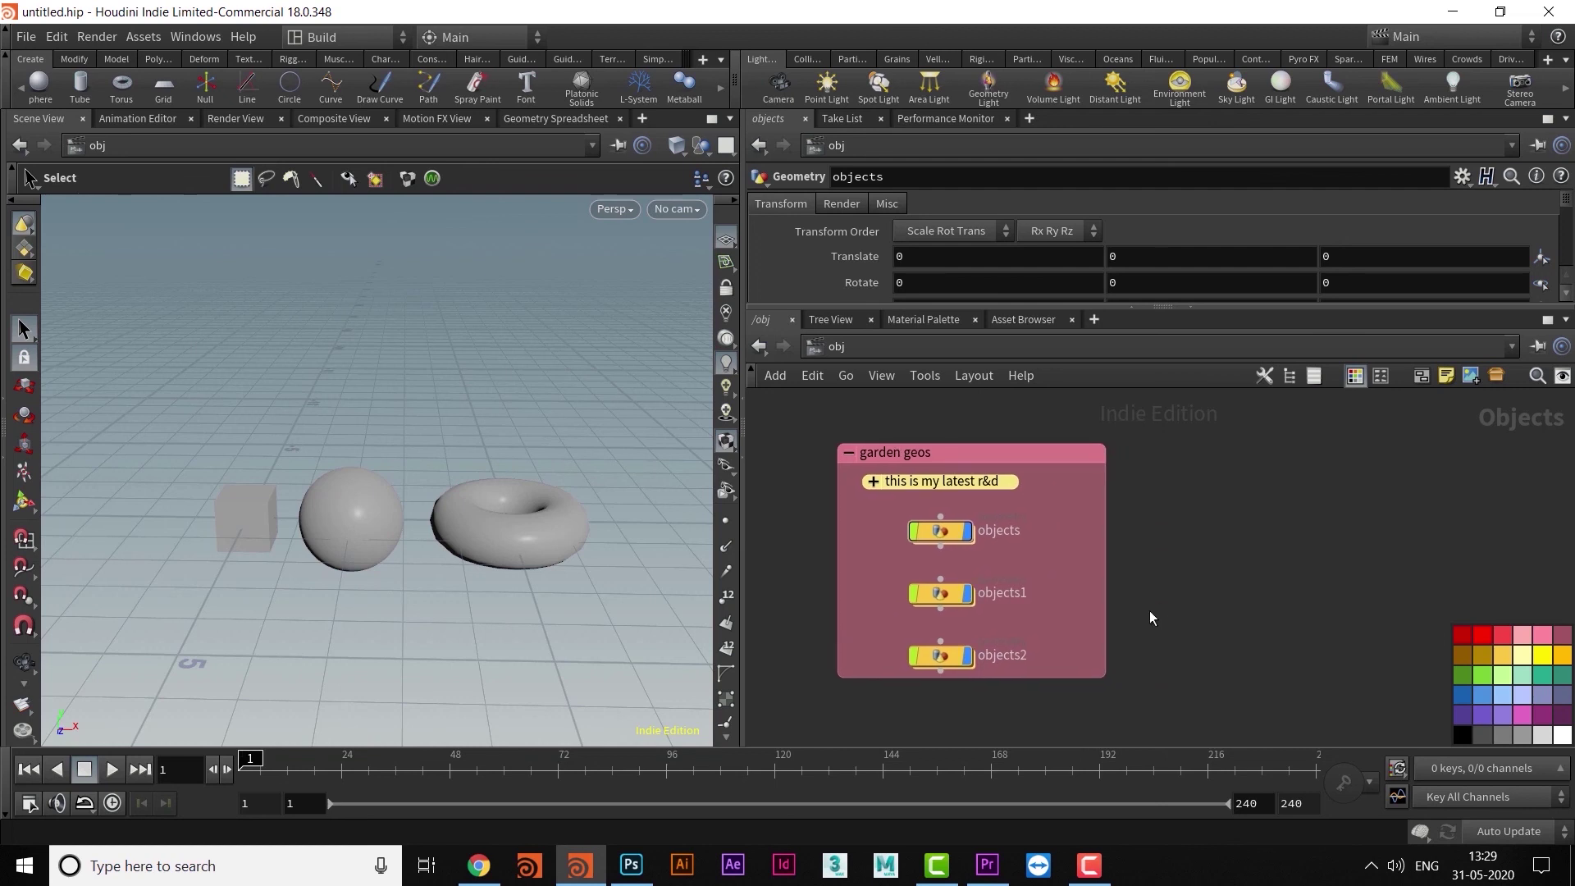
middle_drag(1188, 552, 1121, 532)
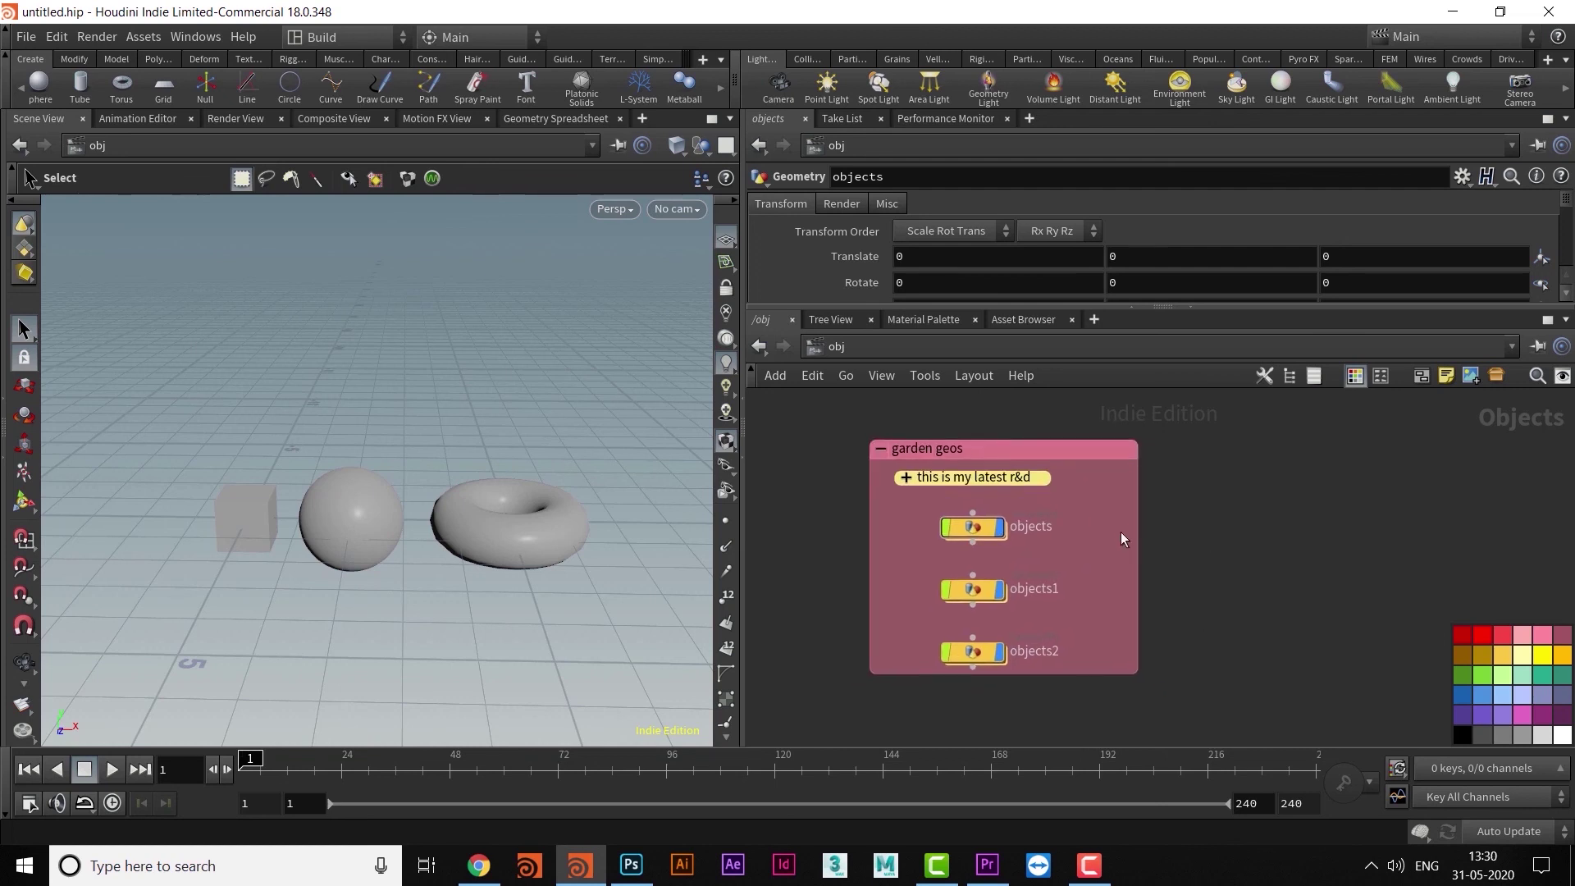
click(881, 449)
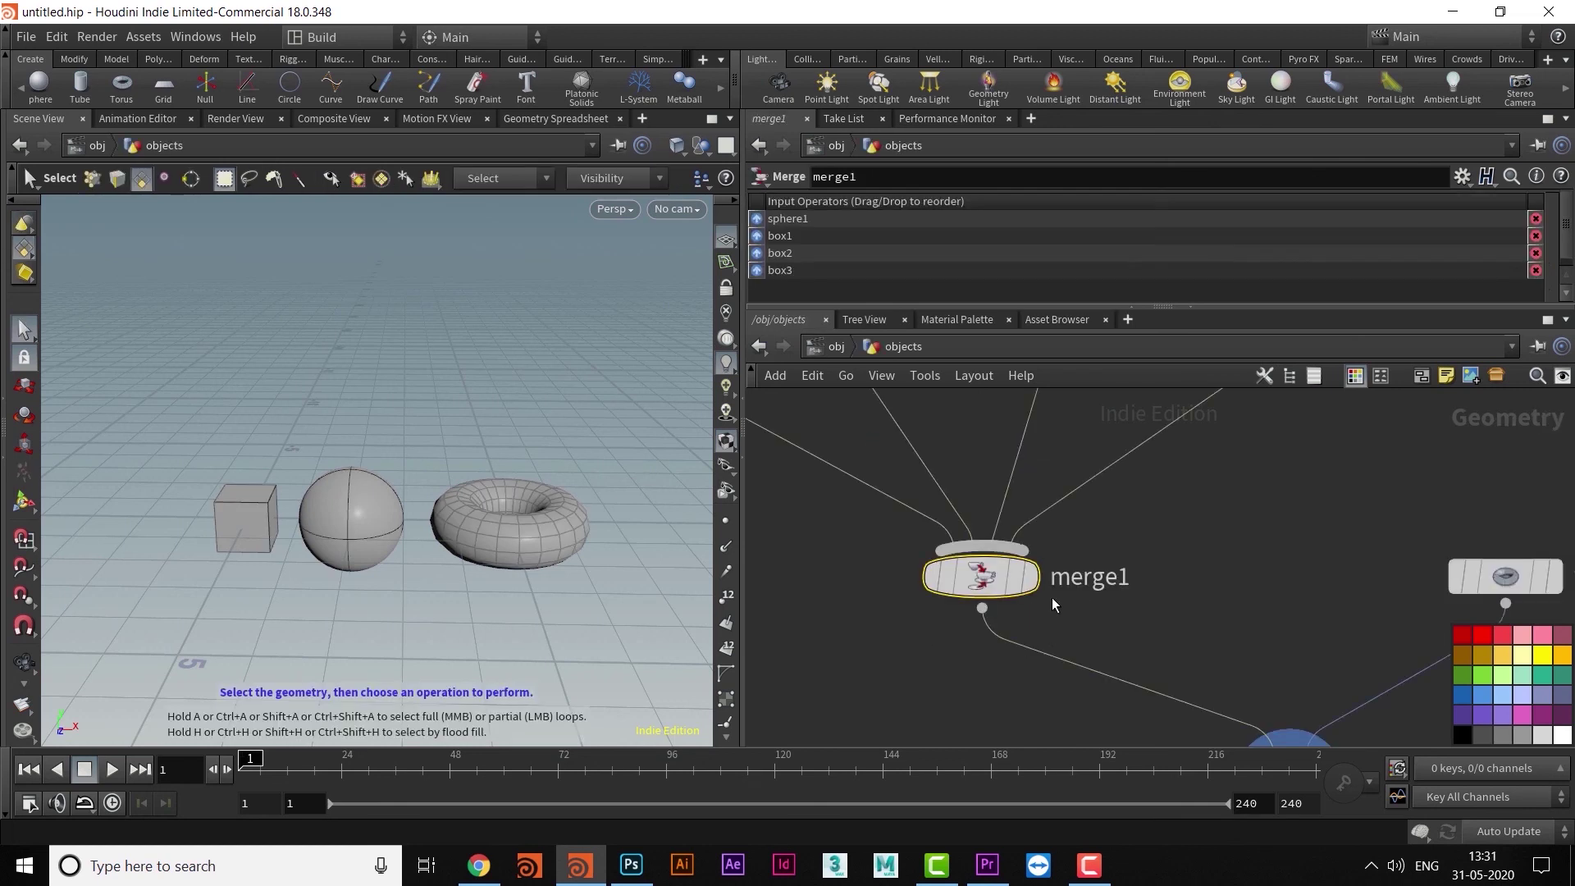
Inside the objects node, turn on the display flag and the template flag of merge1.
click(1030, 577)
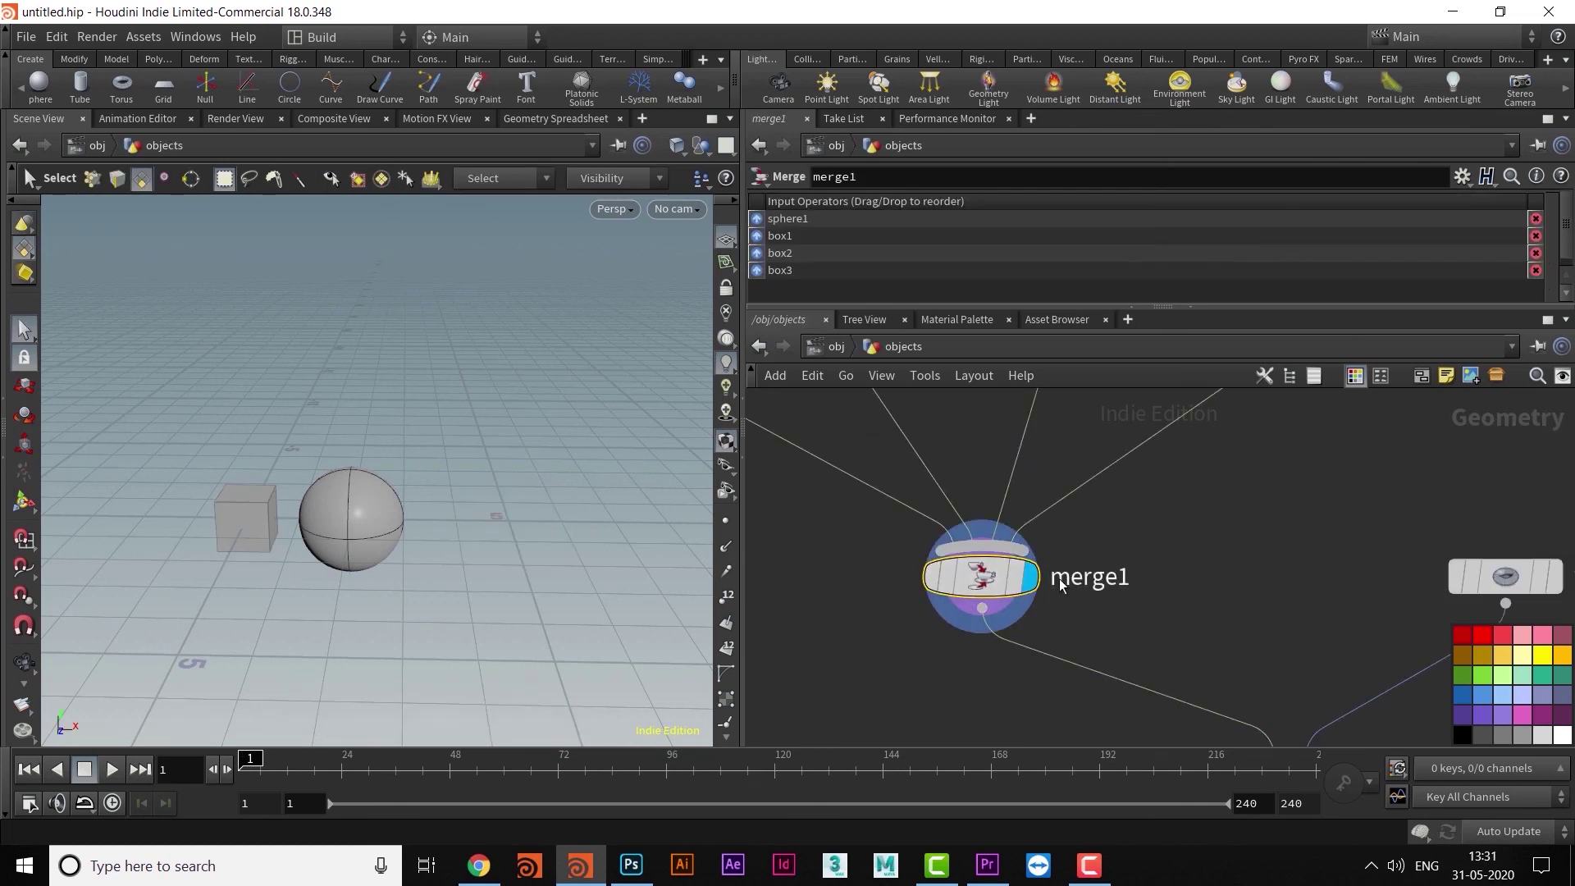
middle_drag(1059, 584, 1031, 580)
right_click(985, 585)
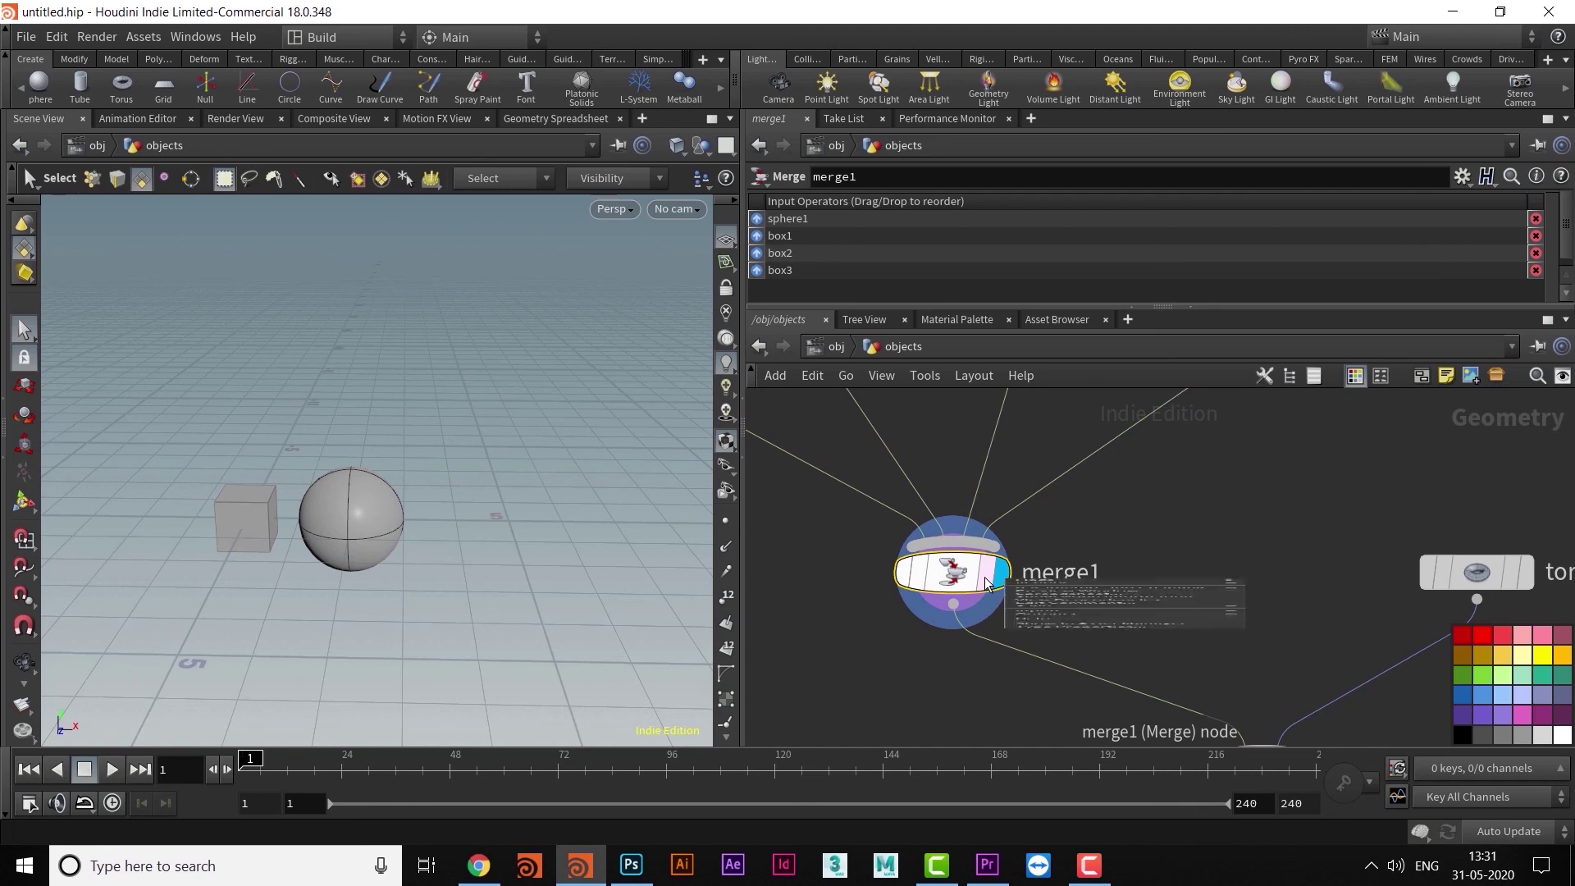
Display box3 and inspect its cube against the templated merge1 geometry in the viewport.
scroll(1097, 619, down, 3)
scroll(1101, 554, up, 4)
middle_drag(1179, 624, 1157, 743)
scroll(1180, 661, down, 3)
middle_drag(1222, 516, 1160, 629)
click(1232, 512)
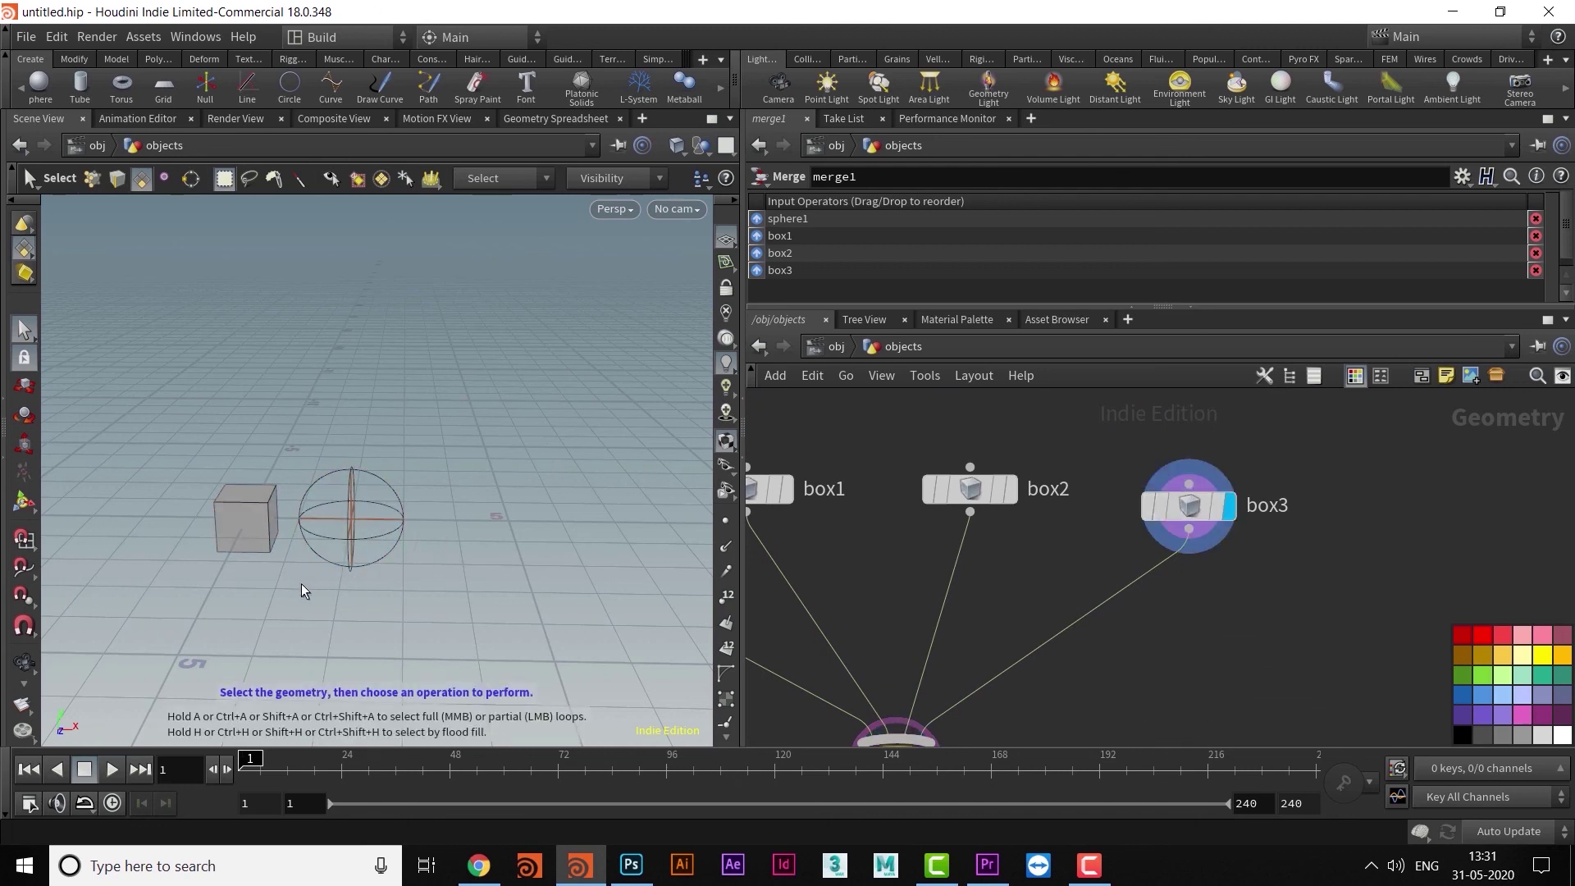
alt+middle_drag(268, 546, 425, 558)
alt+drag(428, 559, 509, 530)
alt+right_drag(415, 566, 514, 403)
alt+drag(564, 462, 528, 479)
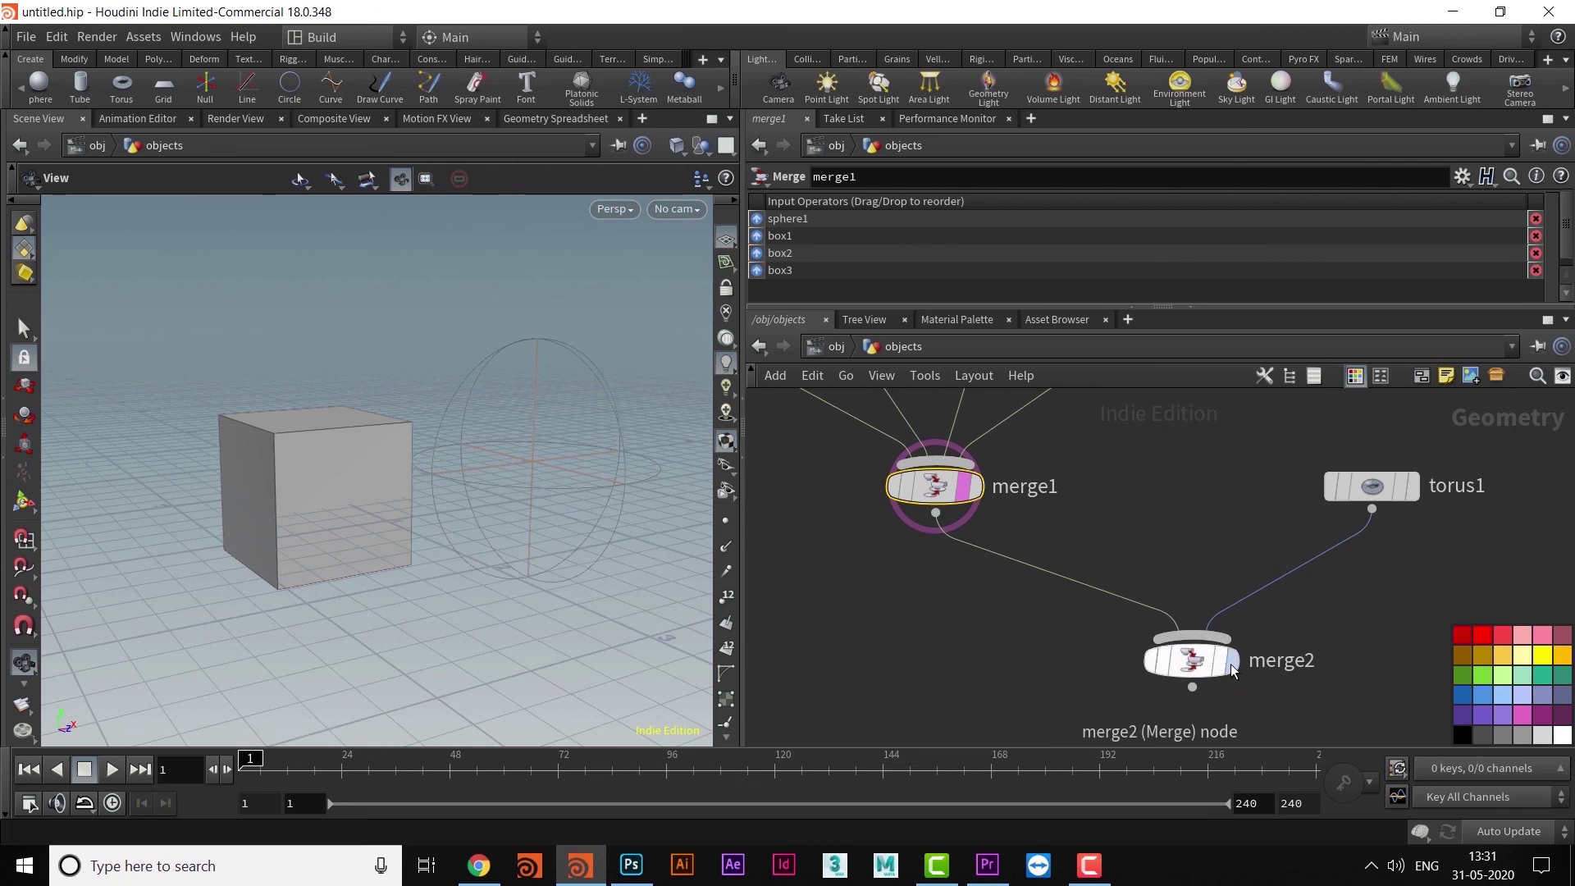
Display merge2 and turn on its template flag in place of merge1's.
click(1229, 666)
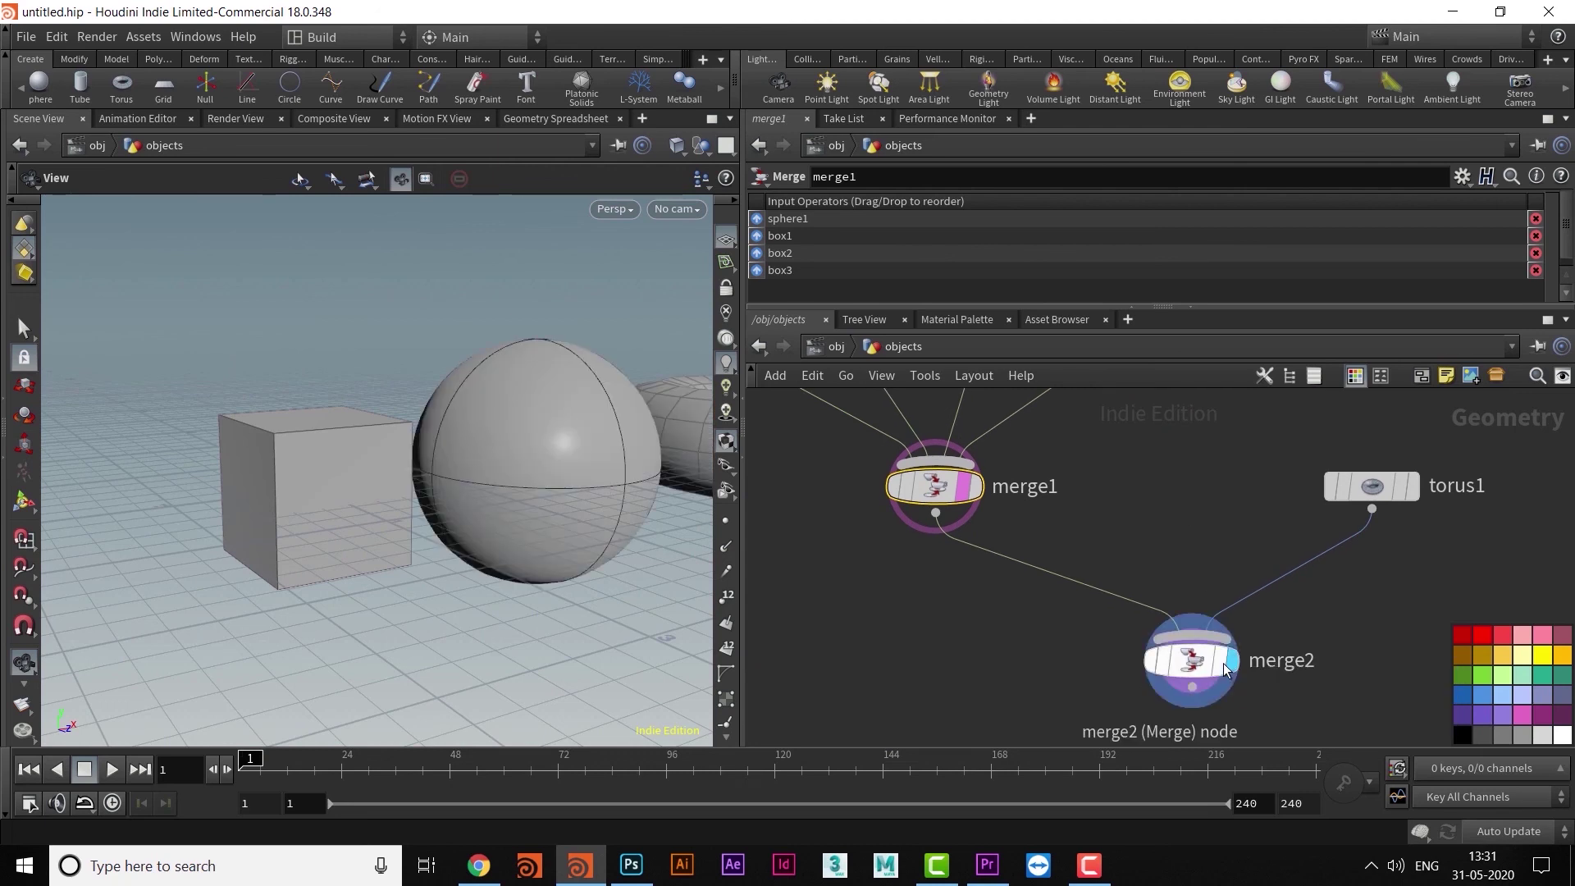
click(1221, 664)
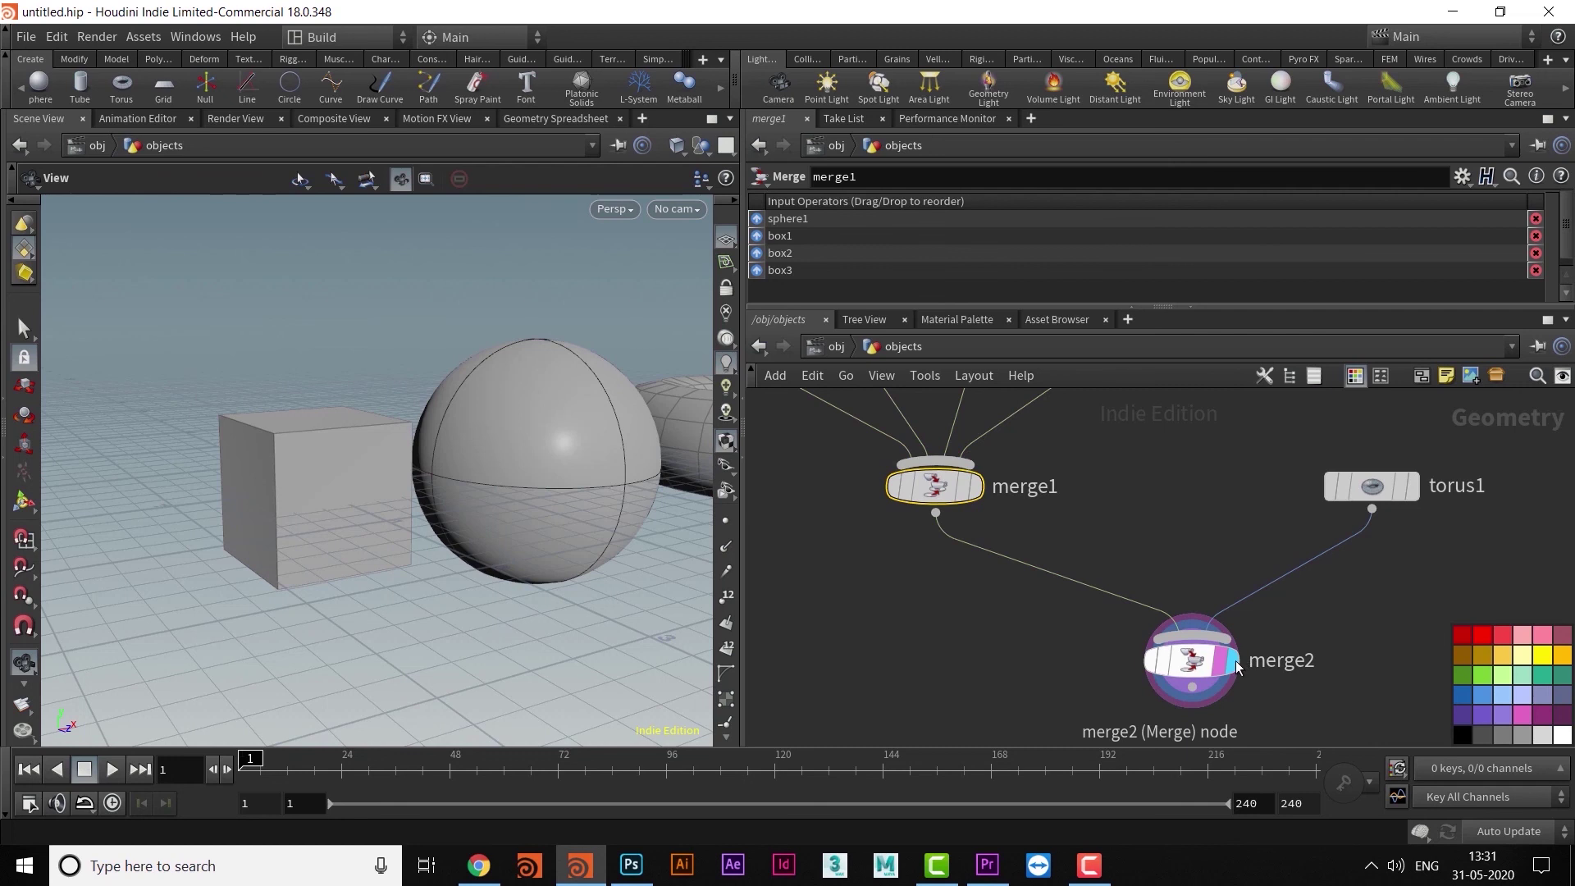
middle_drag(1256, 500, 1158, 729)
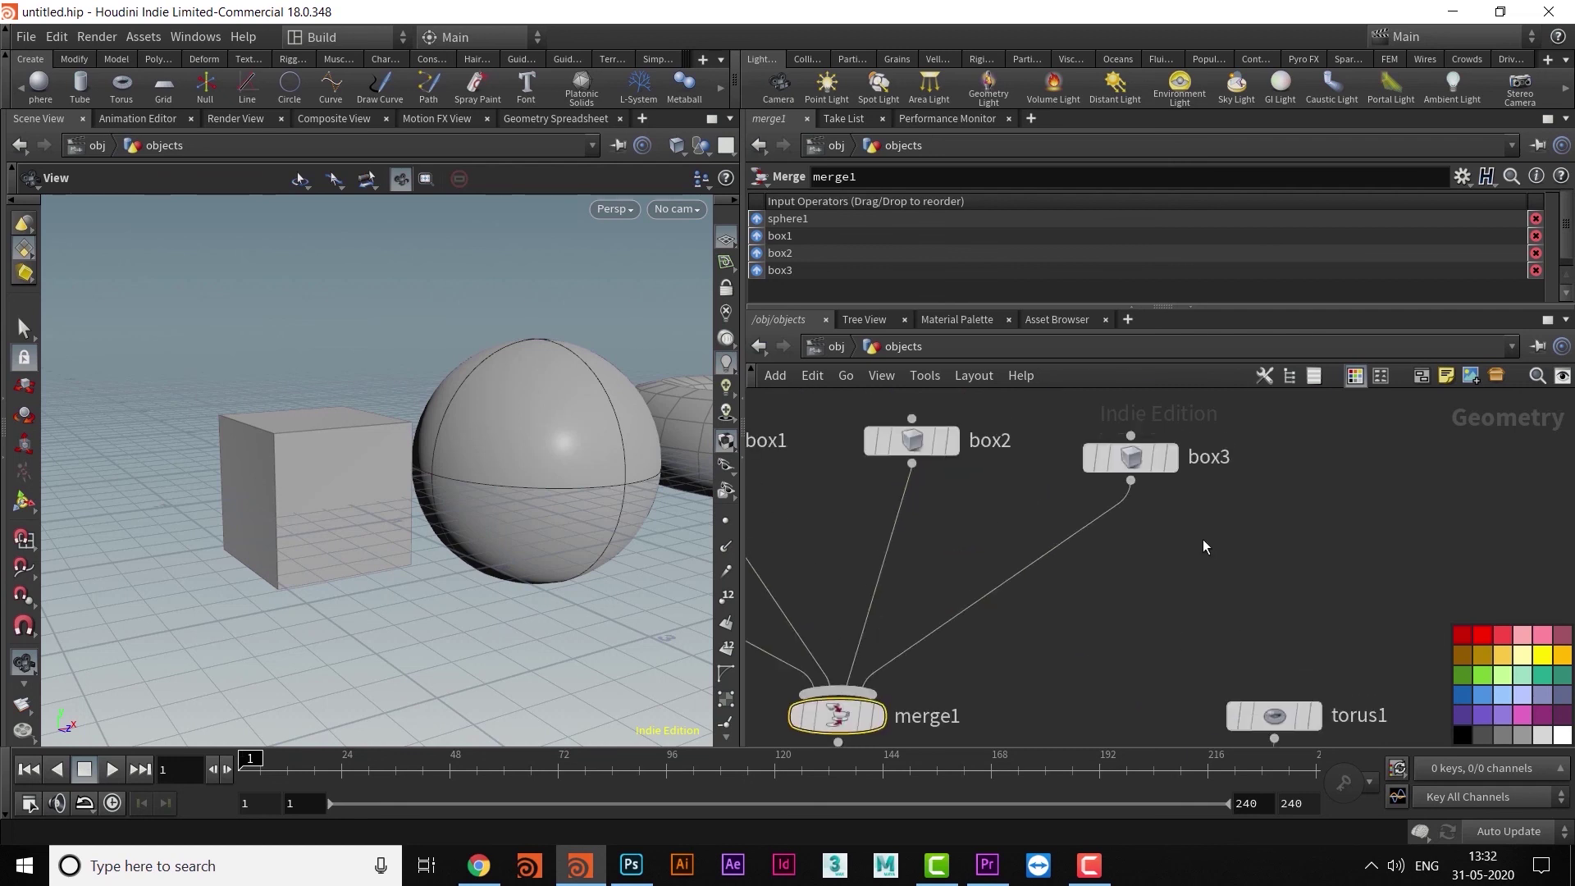
Display box3 and inspect its cube in the viewport with merge2 as the template.
click(1173, 459)
middle_drag(1133, 646, 1143, 384)
mouse_move(431, 455)
mouse_down()
mouse_move(496, 436)
mouse_move(426, 605)
mouse_move(493, 538)
mouse_move(416, 435)
mouse_up()
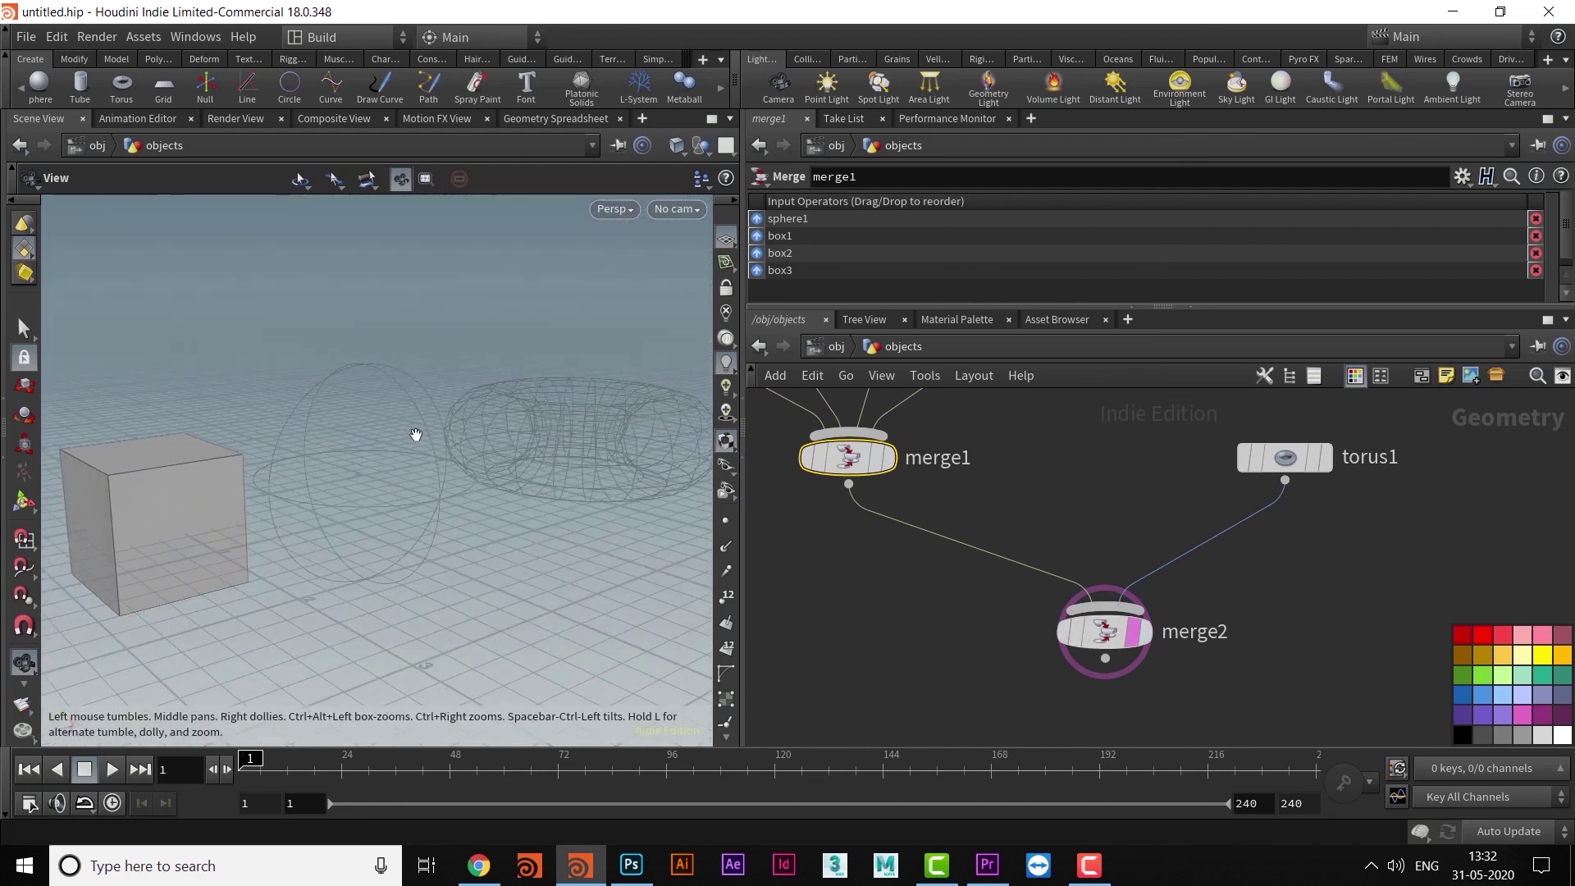
drag(492, 490, 684, 543)
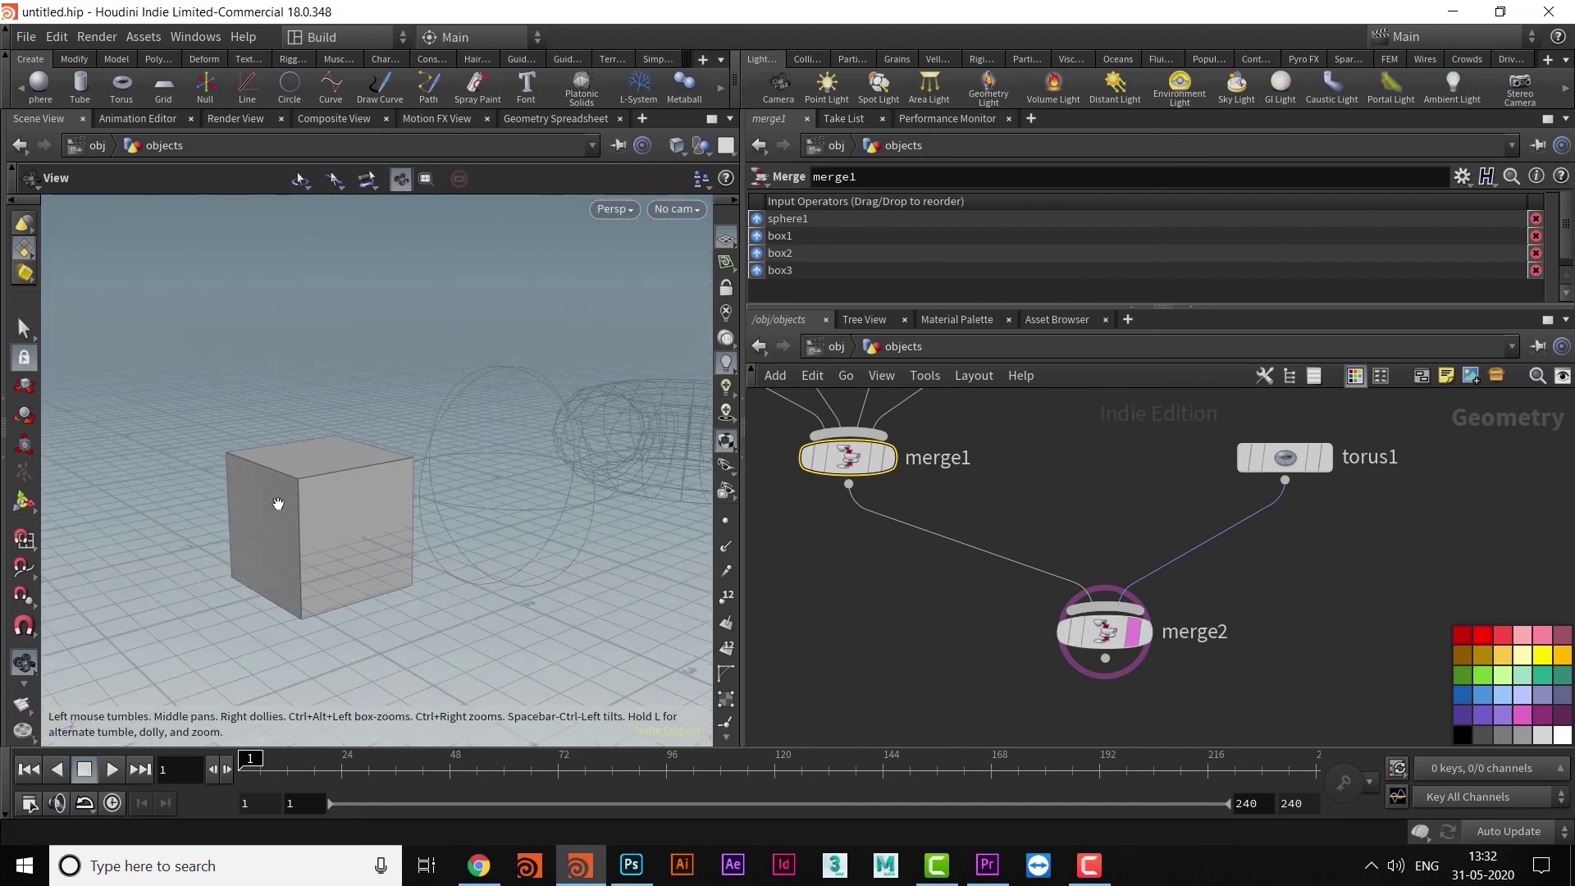
Select box3 and raise the top of its cube with an Edit node placed directly below it.
click(1295, 462)
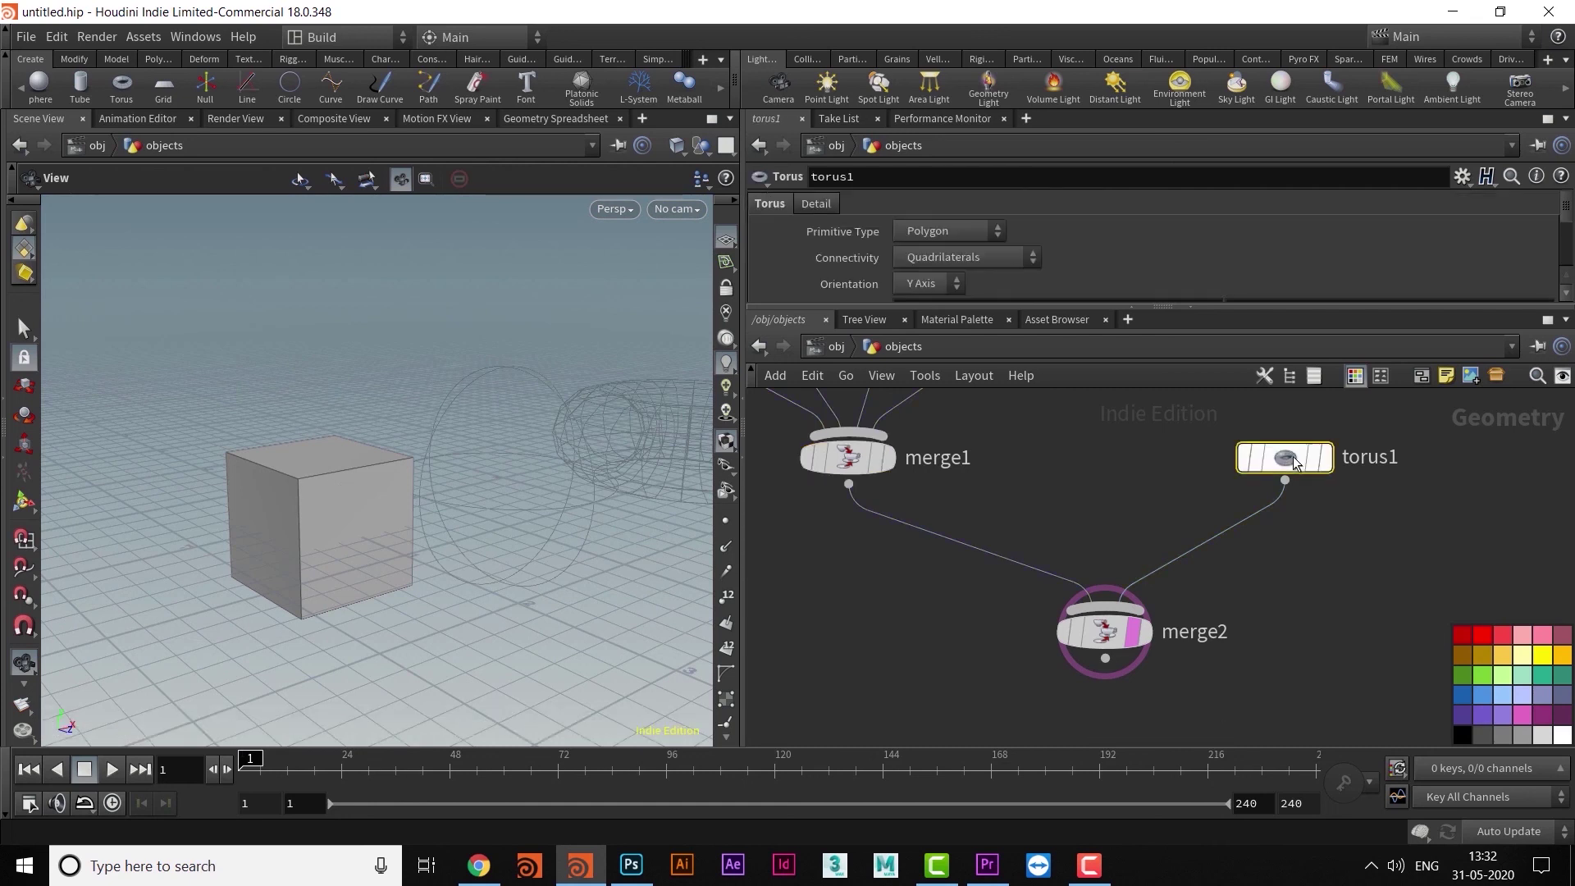
middle_drag(1319, 531, 1308, 718)
middle_drag(1216, 459, 1180, 701)
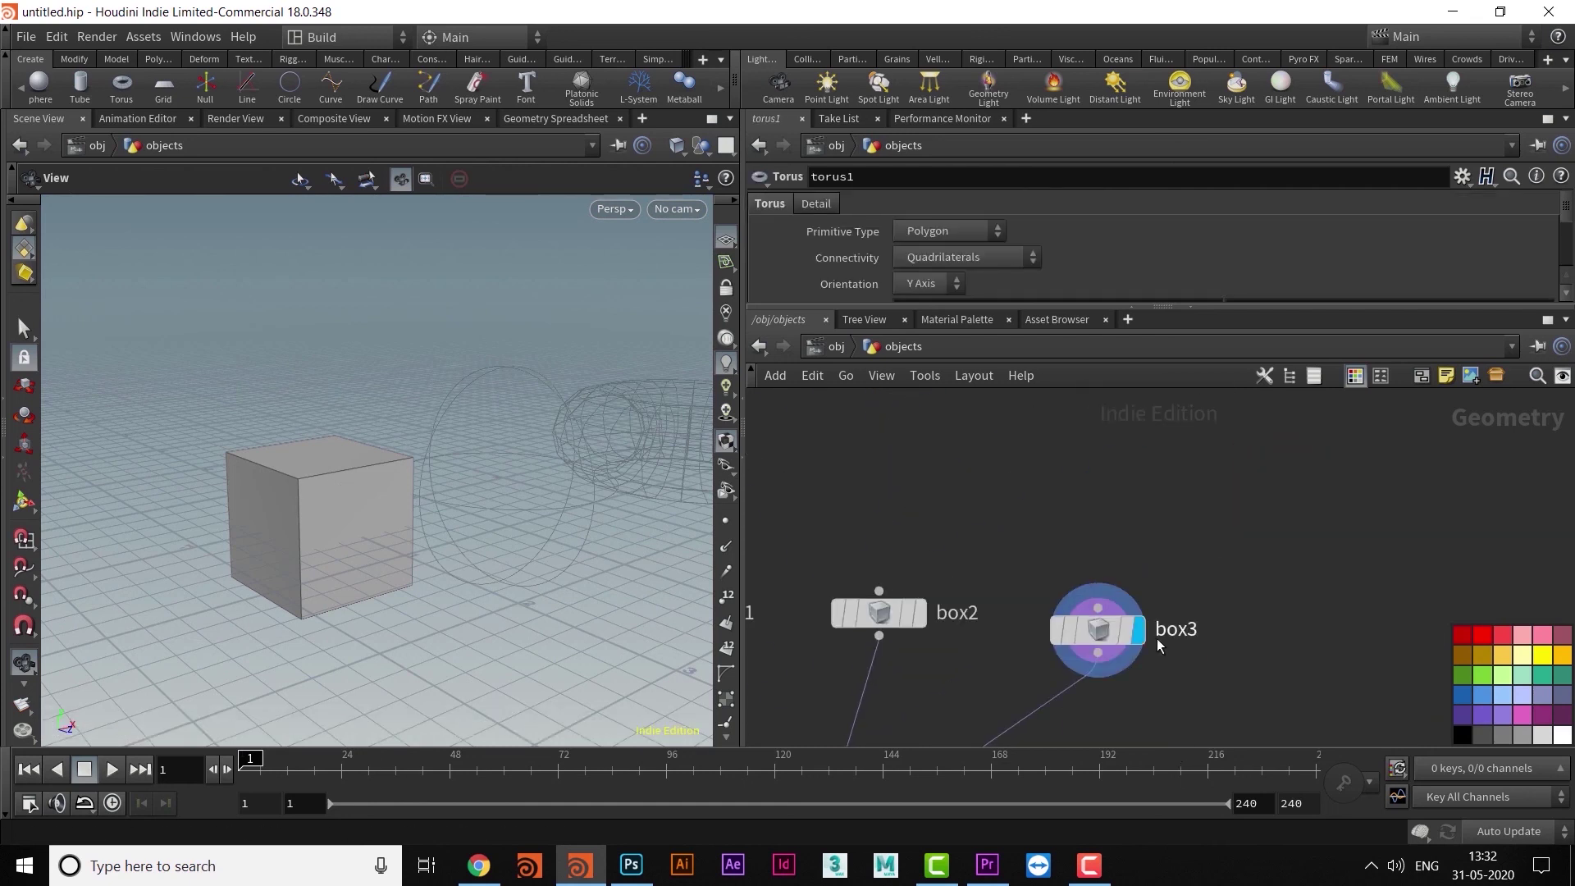
click(1102, 639)
drag(432, 454, 296, 551)
scroll(296, 550, up, 3)
scroll(394, 534, down, 3)
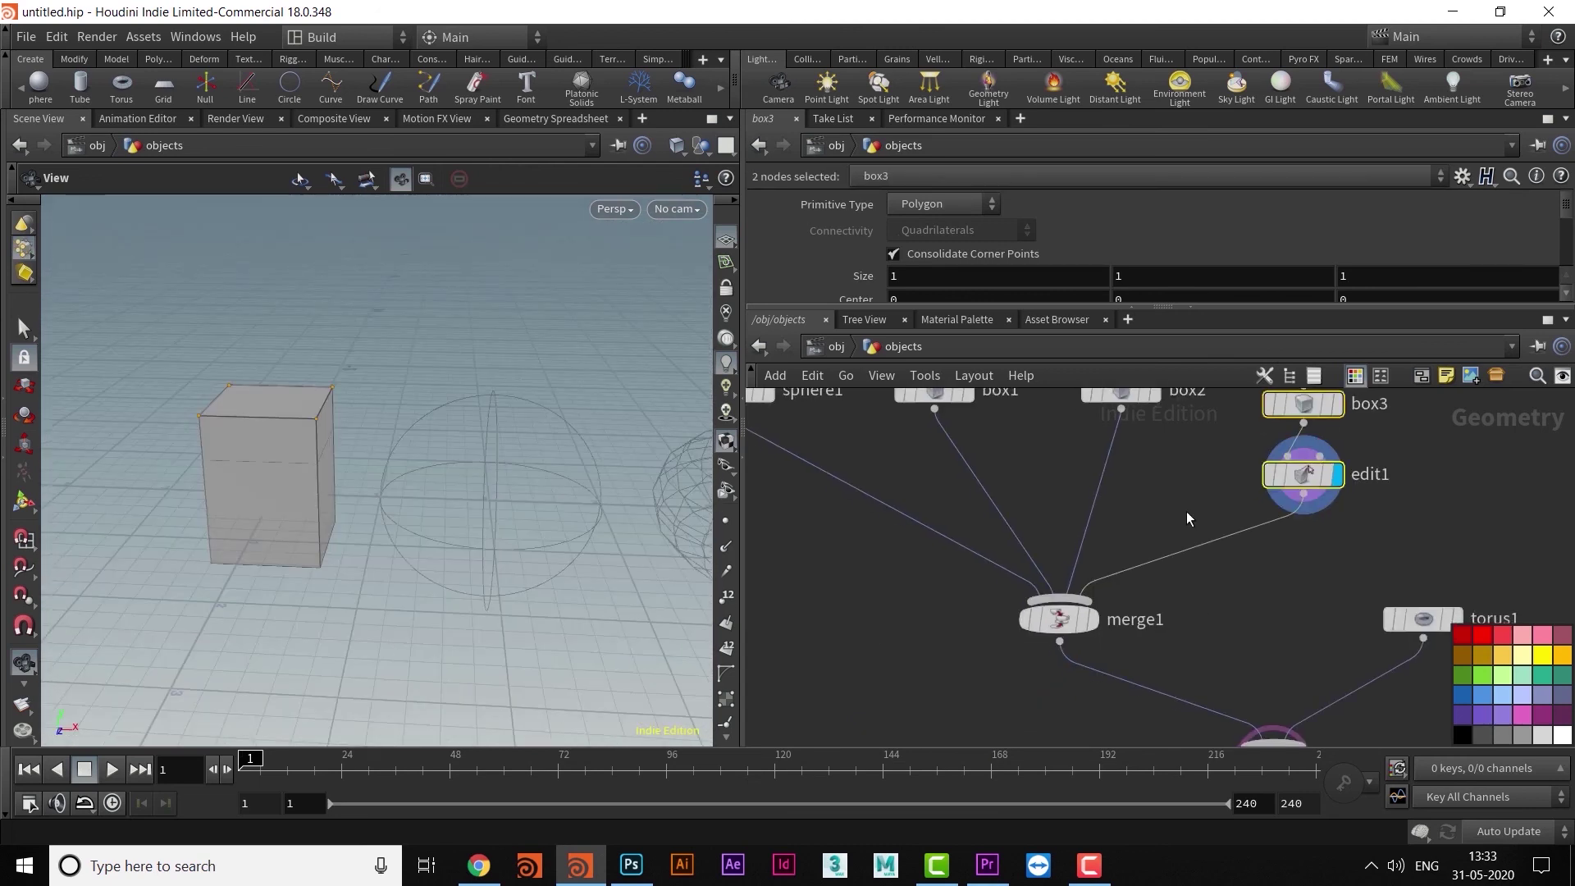
scroll(1148, 509, down, 3)
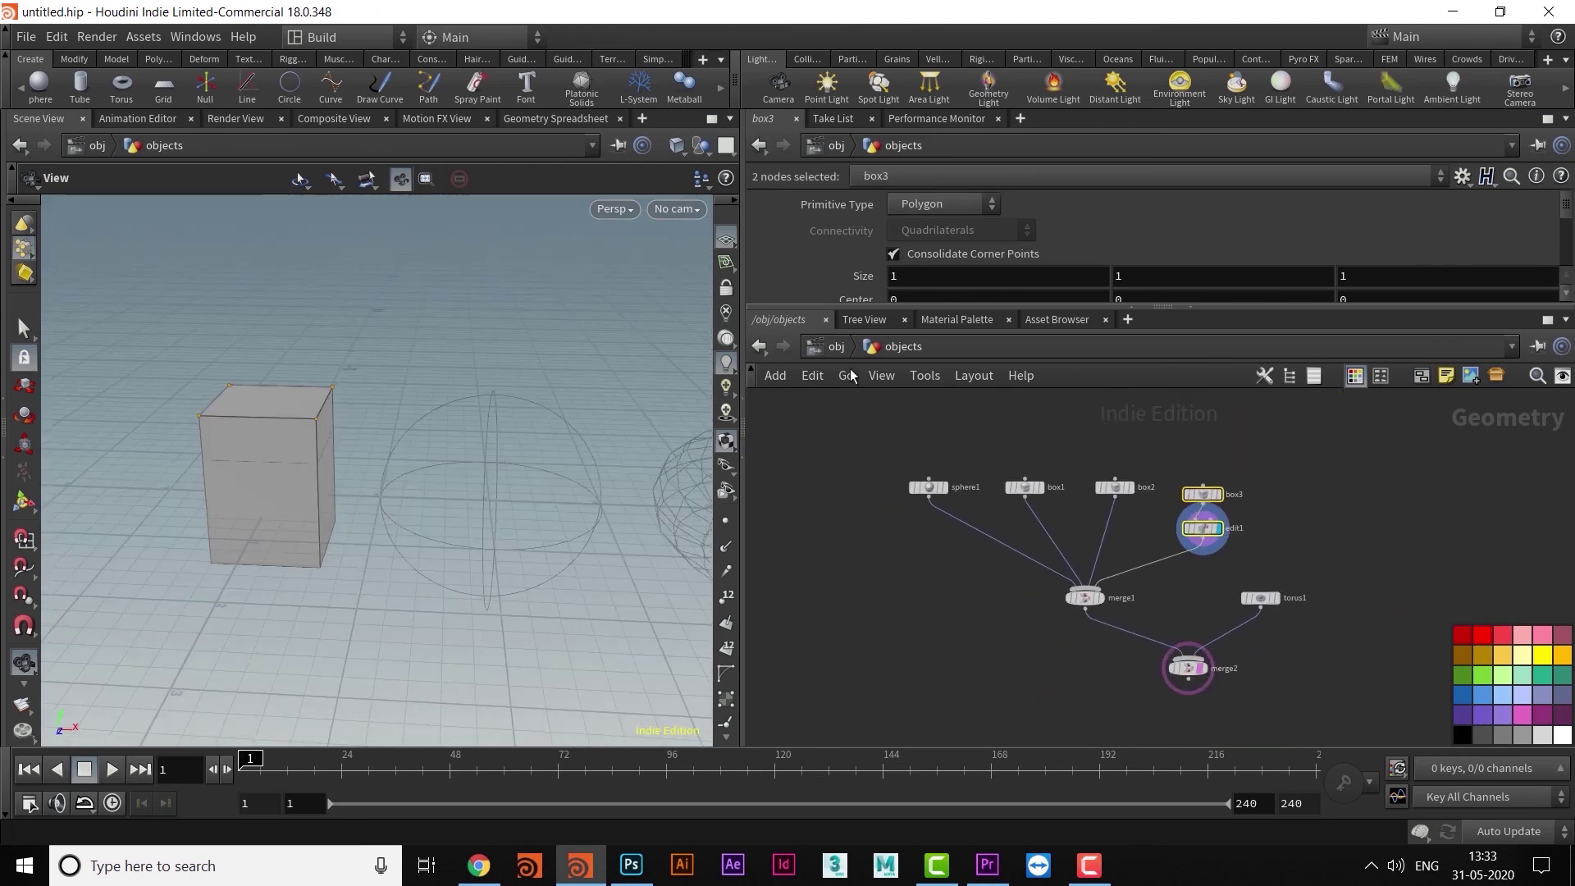
Return to the obj level and collapse the garden geos network box.
click(836, 346)
scroll(820, 573, down, 4)
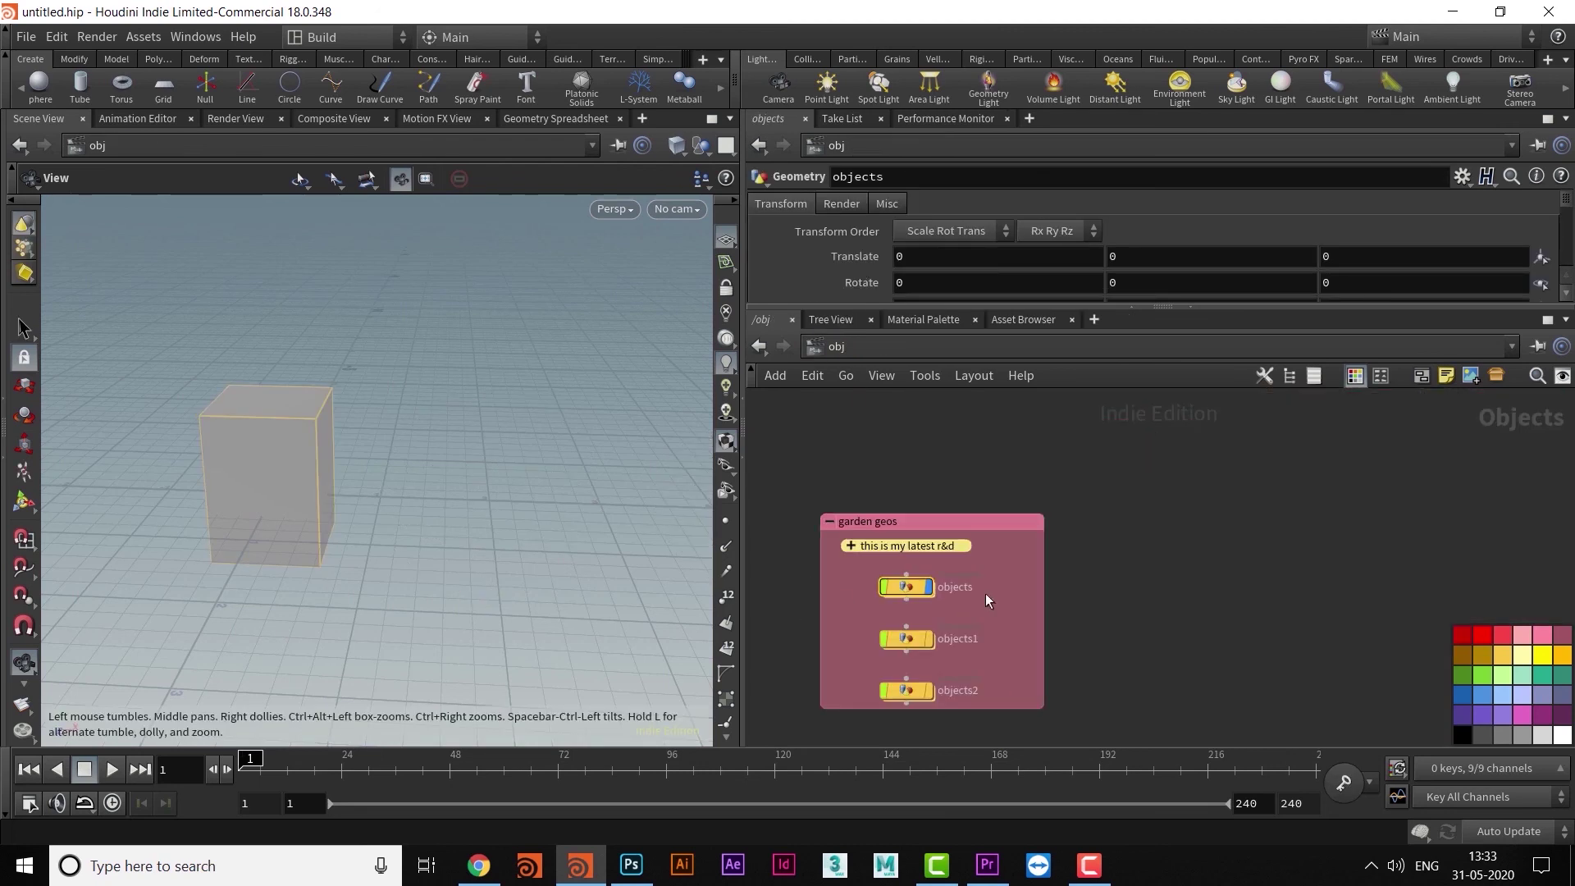
click(883, 528)
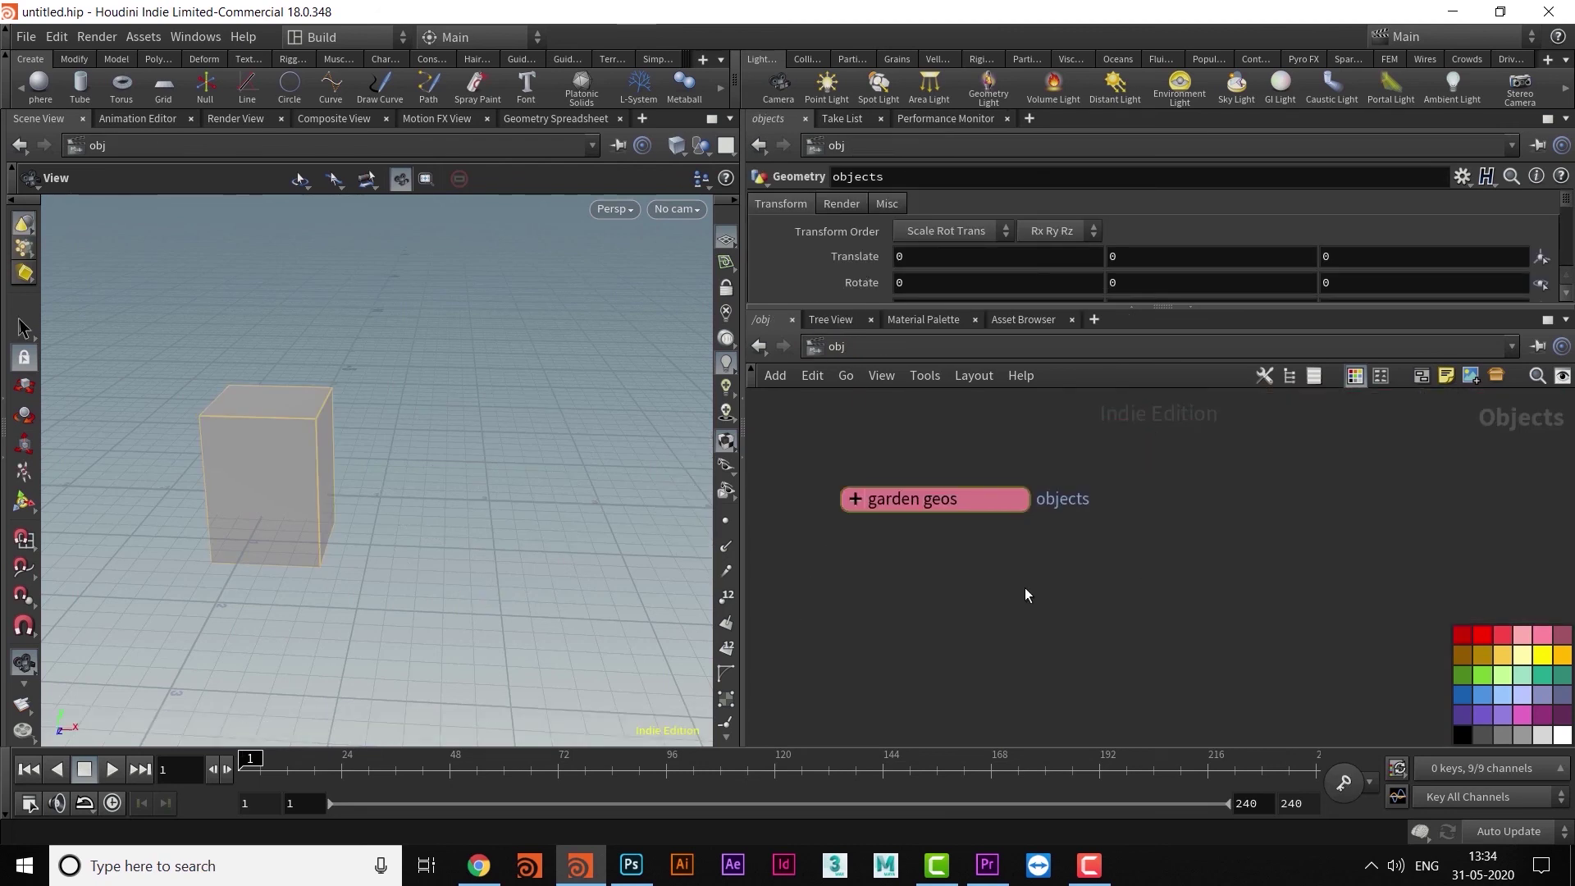